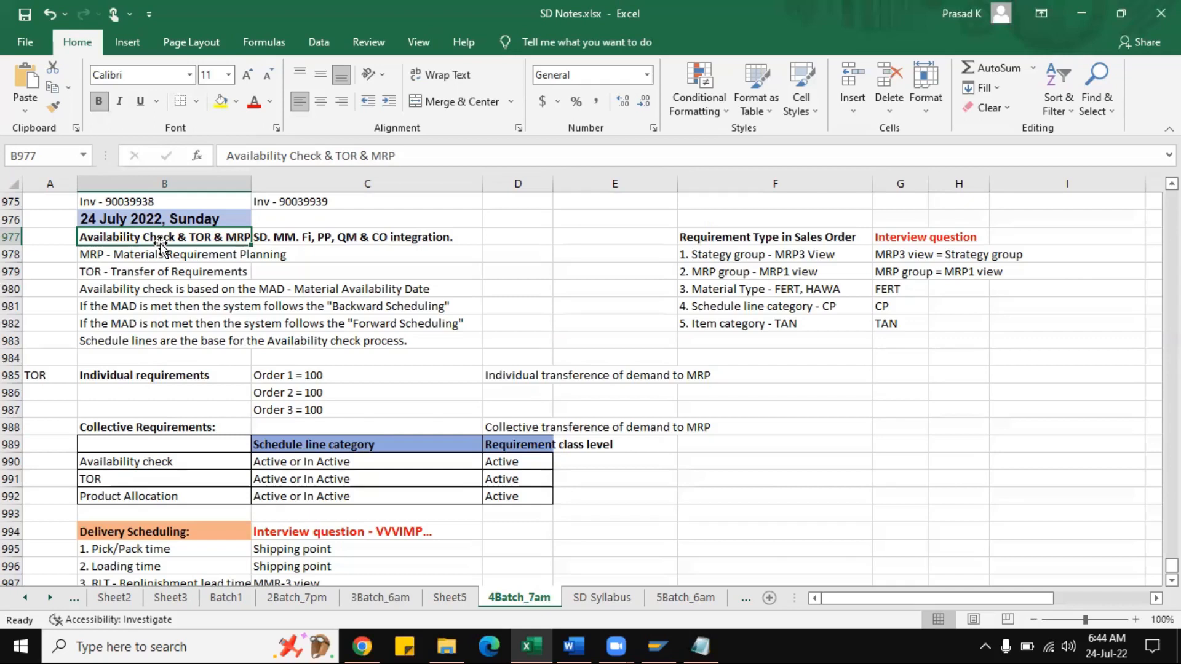
{"action": "left_click", "coordinate": [198, 272]}
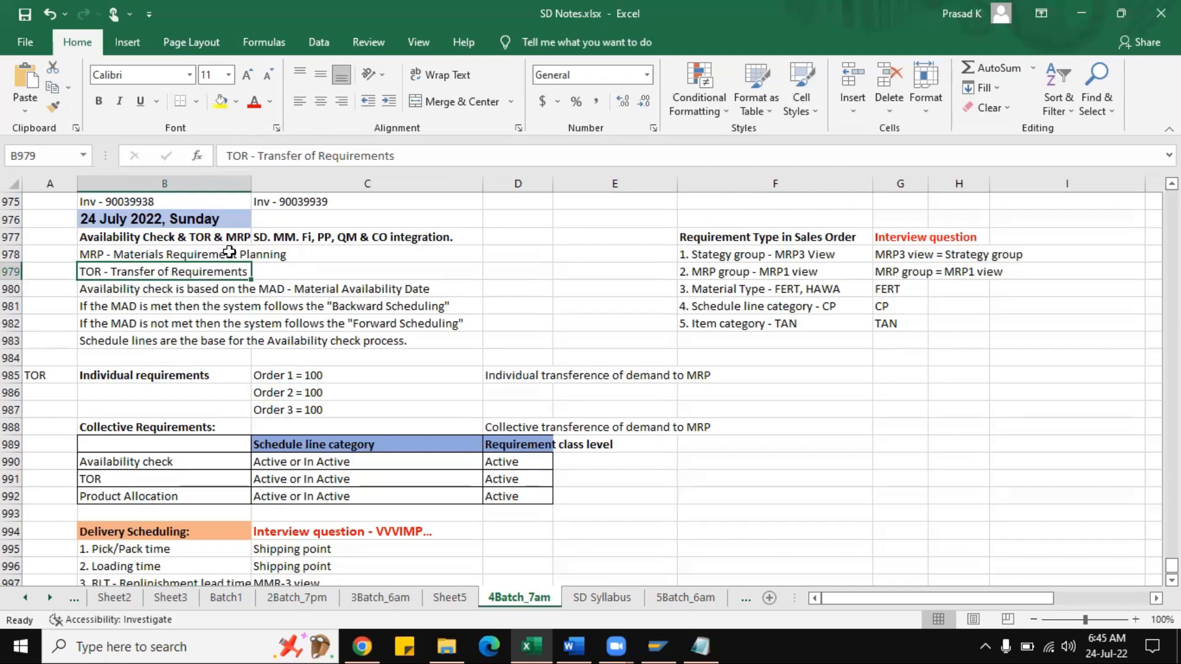
{"action": "left_click", "coordinate": [211, 289]}
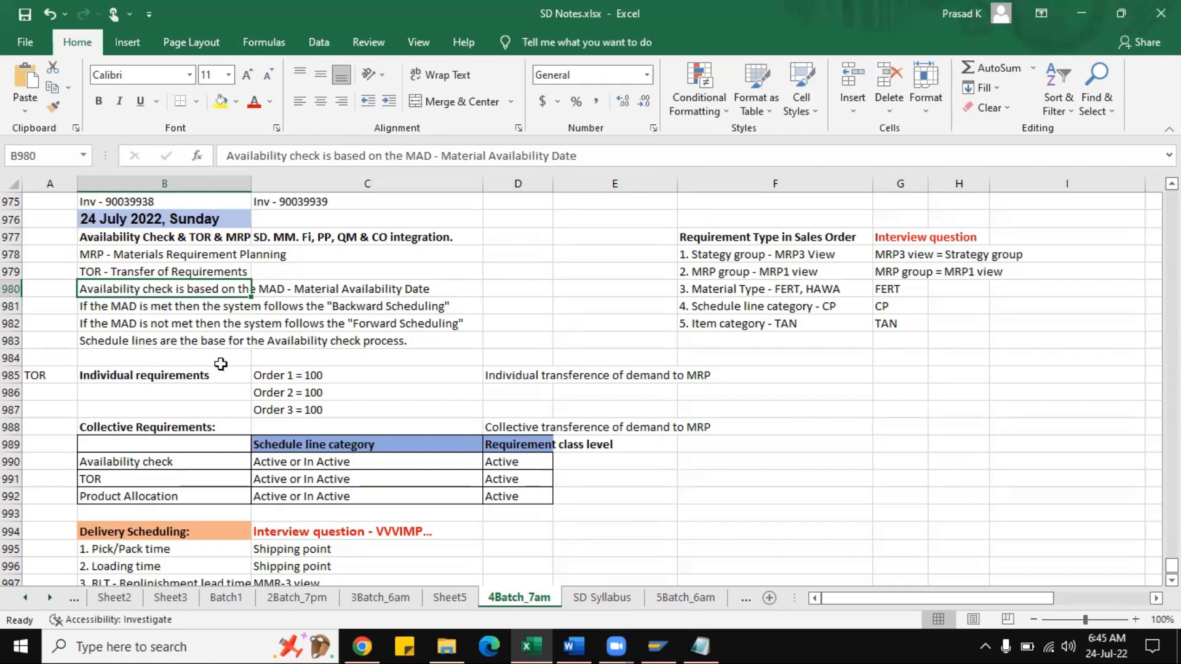
- Insert a blank row at row 984, directly below the availability check notes
{"action": "left_click", "coordinate": [12, 357]}
{"action": "right_click", "coordinate": [12, 357]}
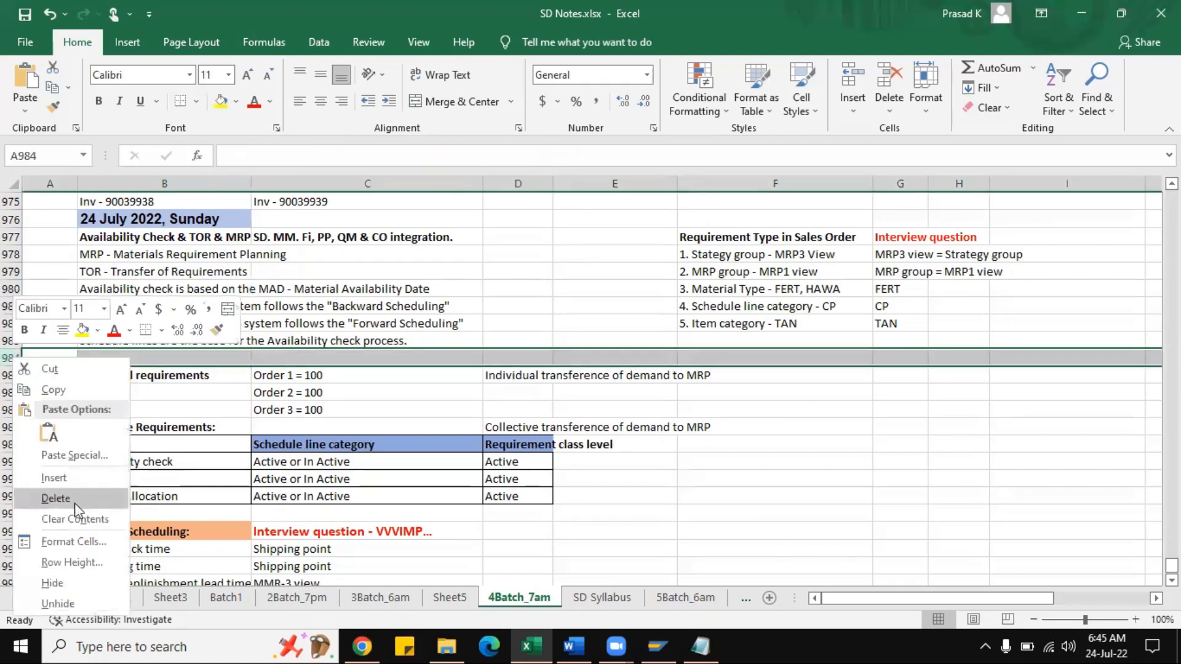
{"action": "left_click", "coordinate": [54, 478]}
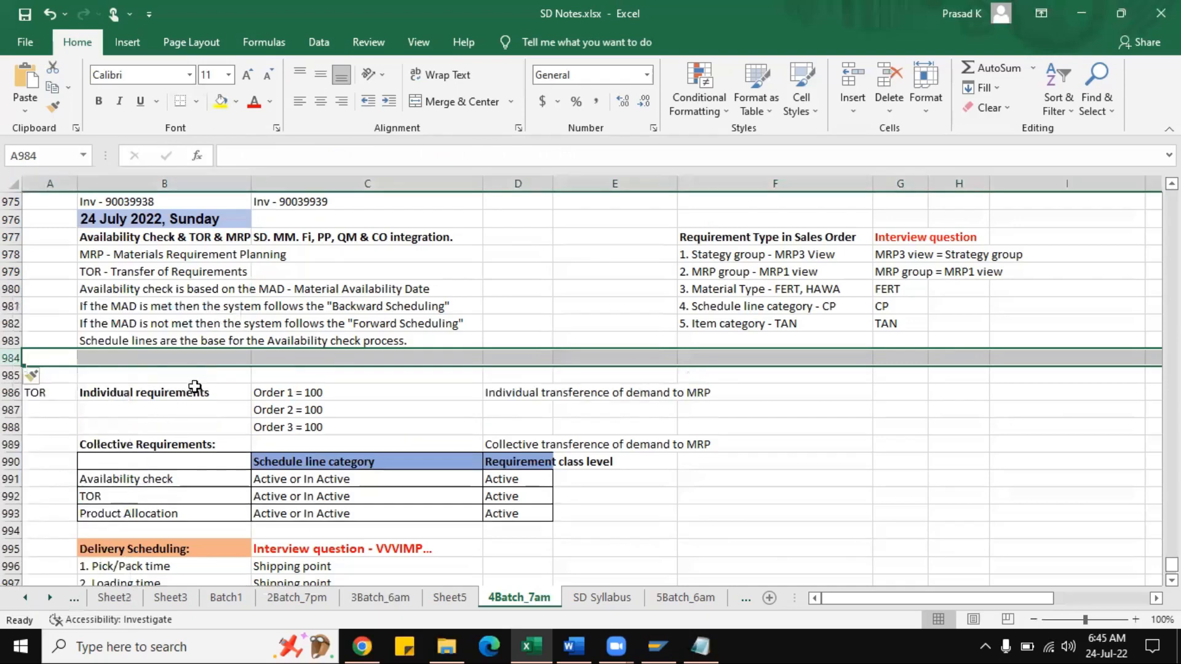
{"action": "left_click", "coordinate": [243, 355]}
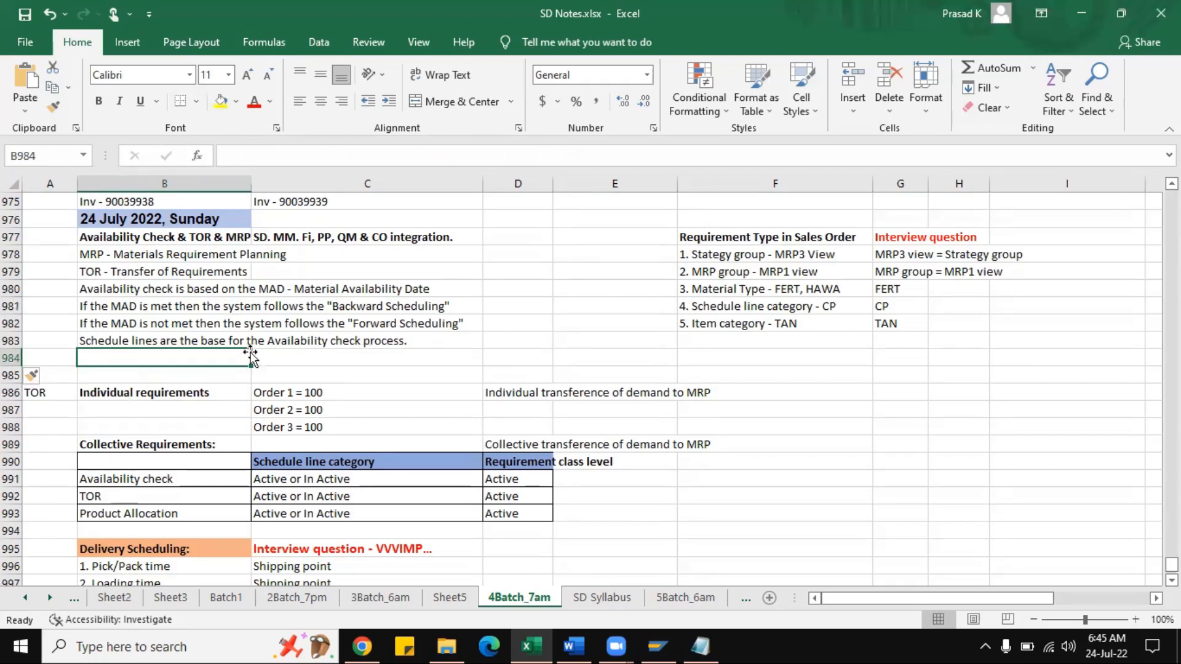
- Review the availability check notes in rows 977 to 983, especially the lines on Material Availability Date and backward or forward scheduling
{"action": "left_click_drag", "start_coordinate": [130, 236], "coordinate": [352, 335]}
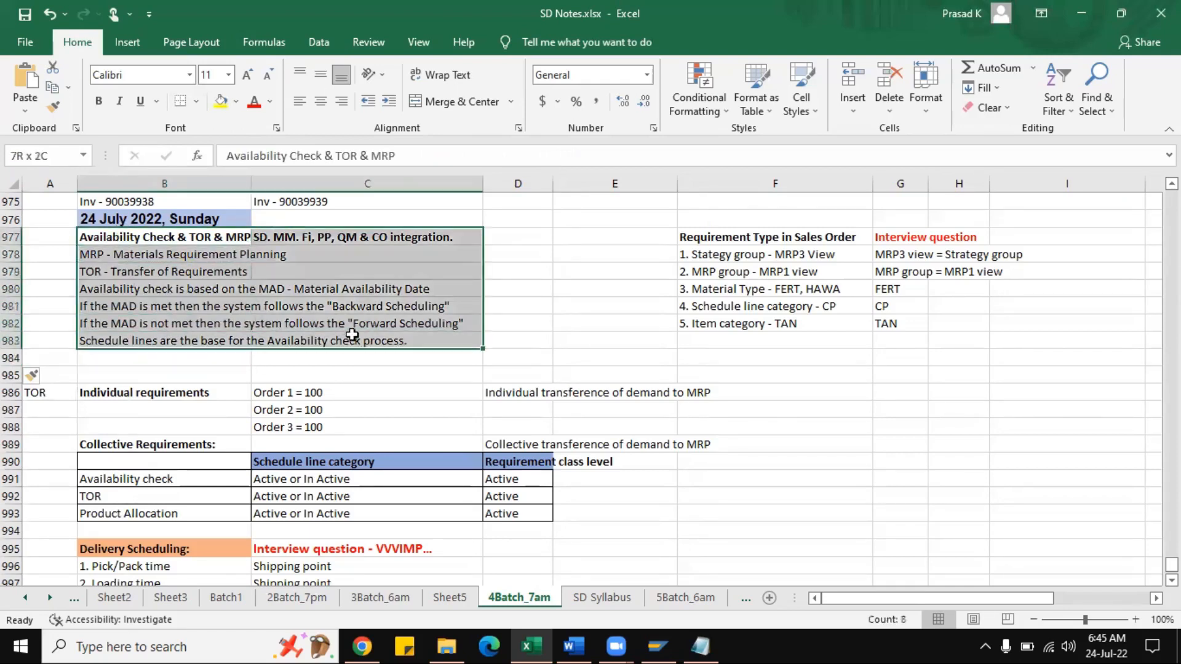
{"action": "left_click", "coordinate": [213, 358]}
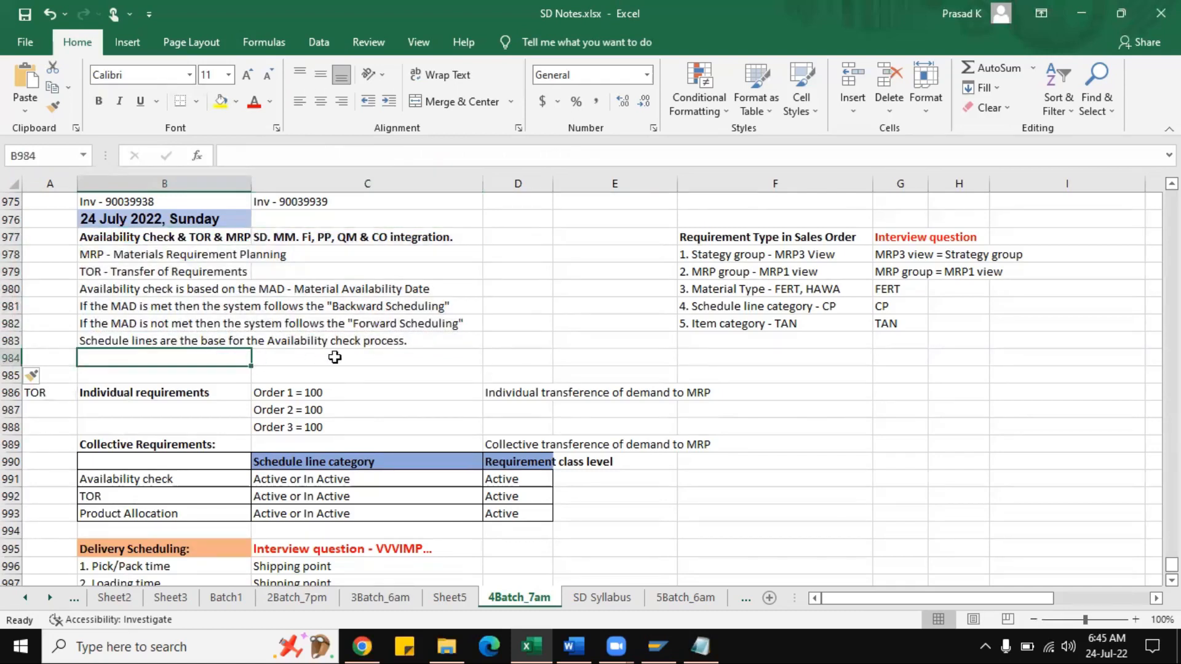
{"action": "left_click", "coordinate": [349, 344]}
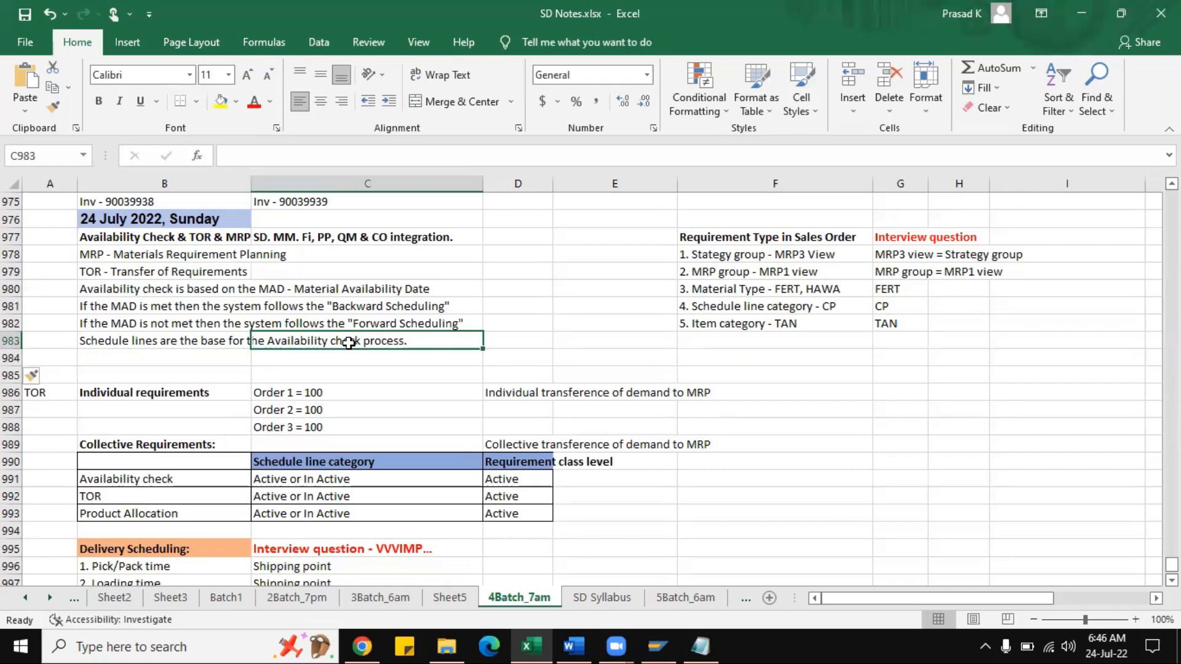
{"action": "left_click", "coordinate": [145, 345]}
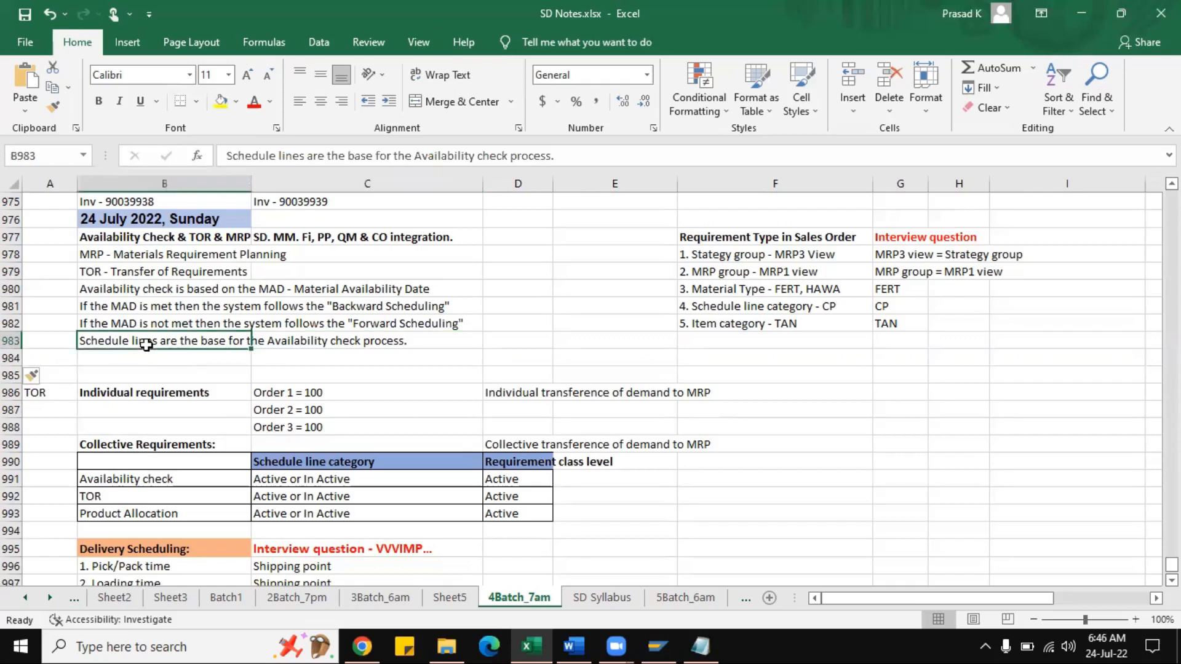
{"action": "left_click_drag", "start_coordinate": [126, 286], "coordinate": [375, 325]}
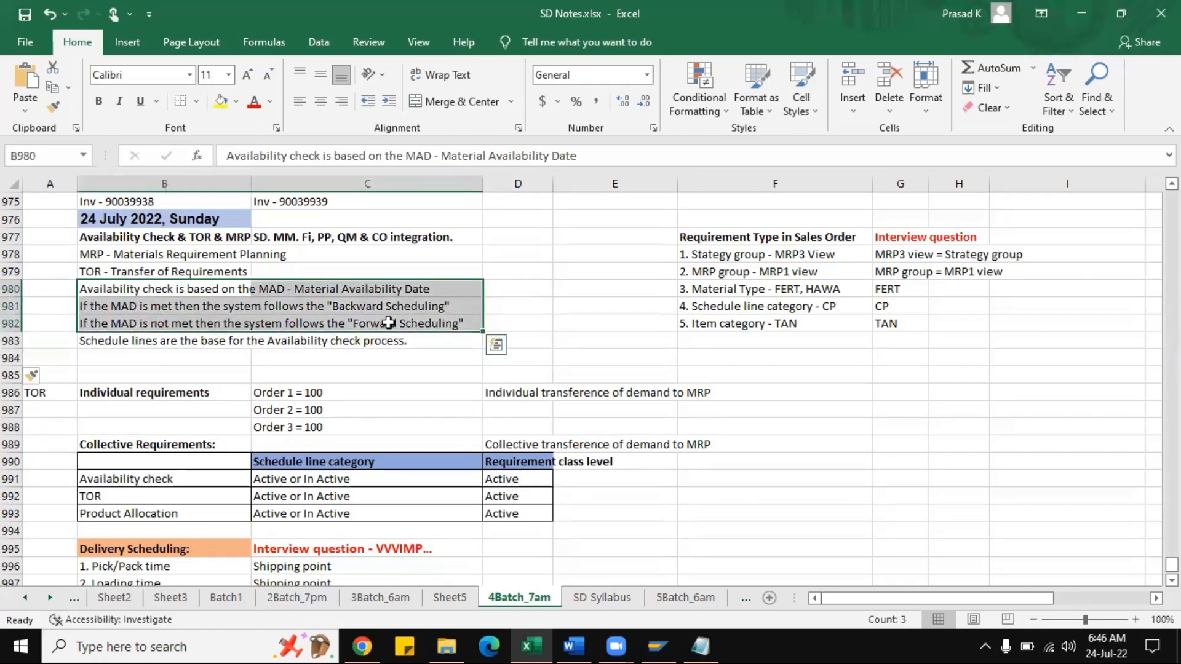
{"action": "left_click", "coordinate": [295, 291]}
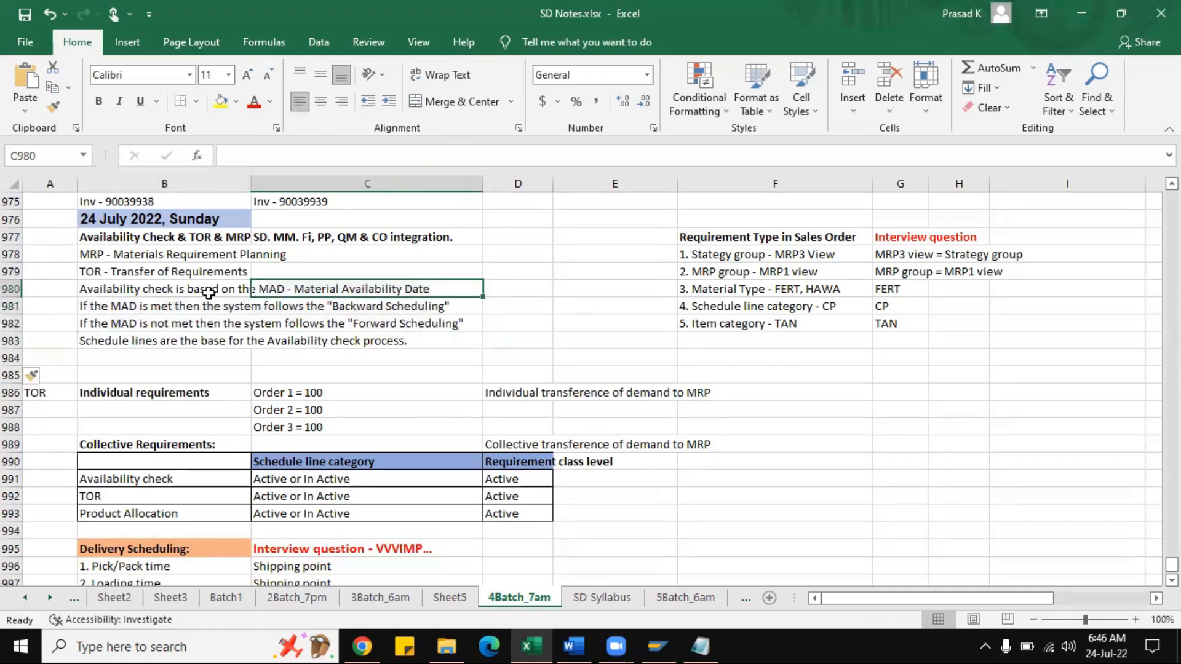
{"action": "left_click", "coordinate": [153, 294]}
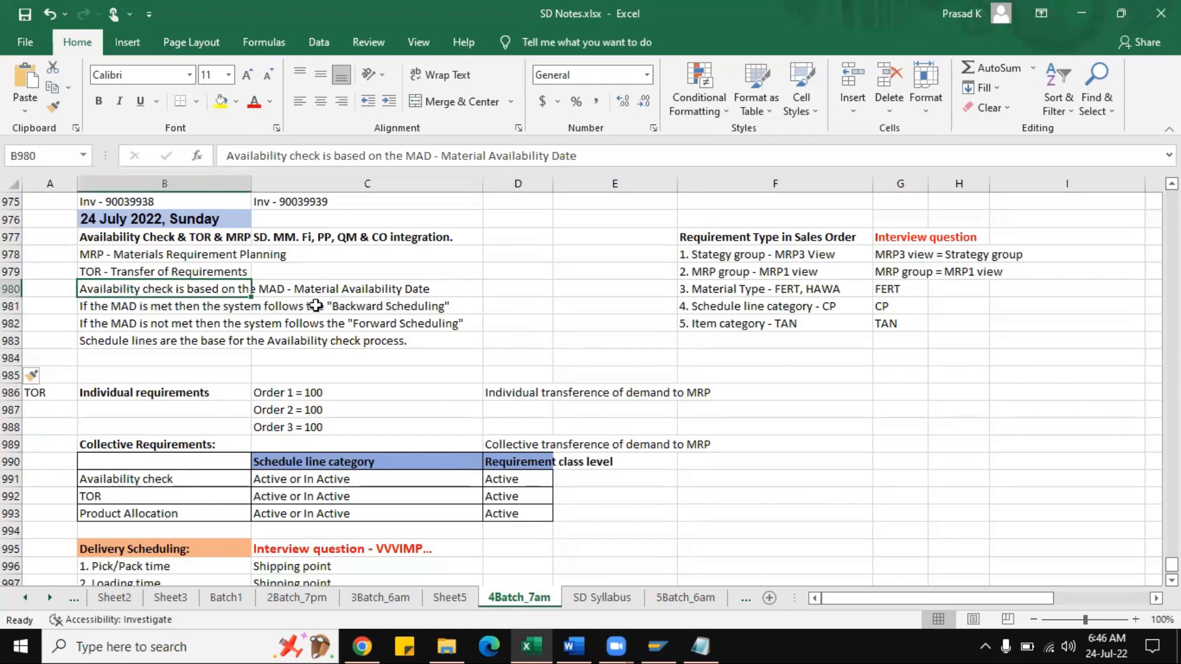
{"action": "left_click", "coordinate": [304, 291]}
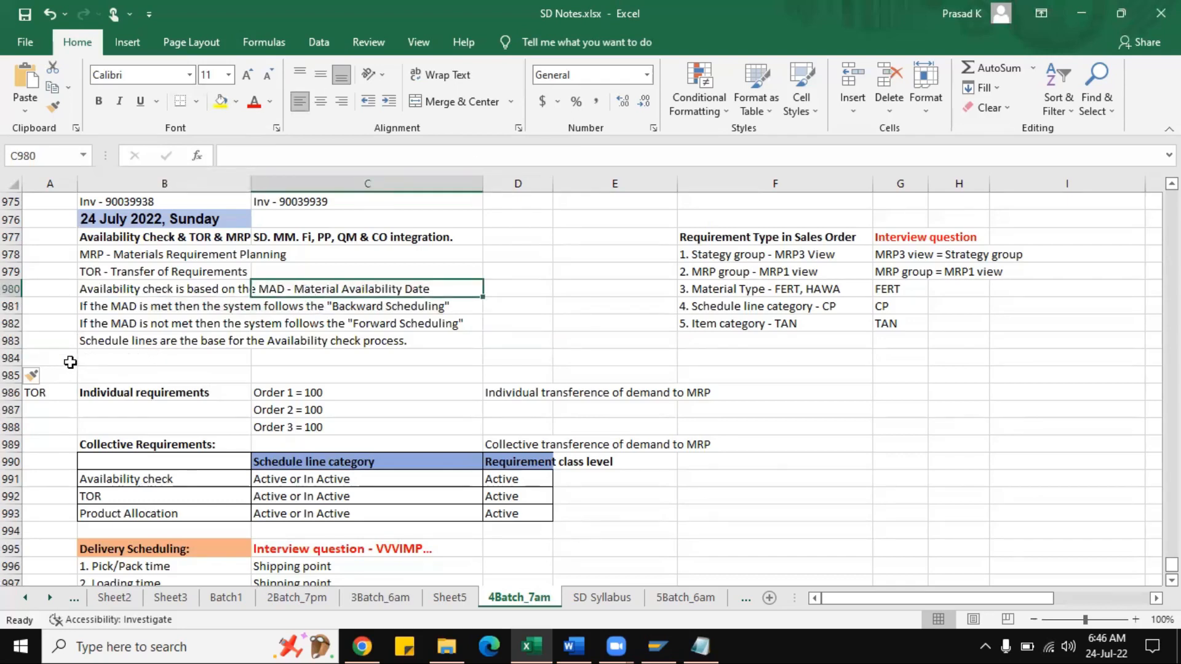
- Start a note in A984 reading "Customer Ordered on 24.07.2022 - Material should be available by today."
{"action": "left_click", "coordinate": [70, 361]}
{"action": "type", "text": "Cus"}
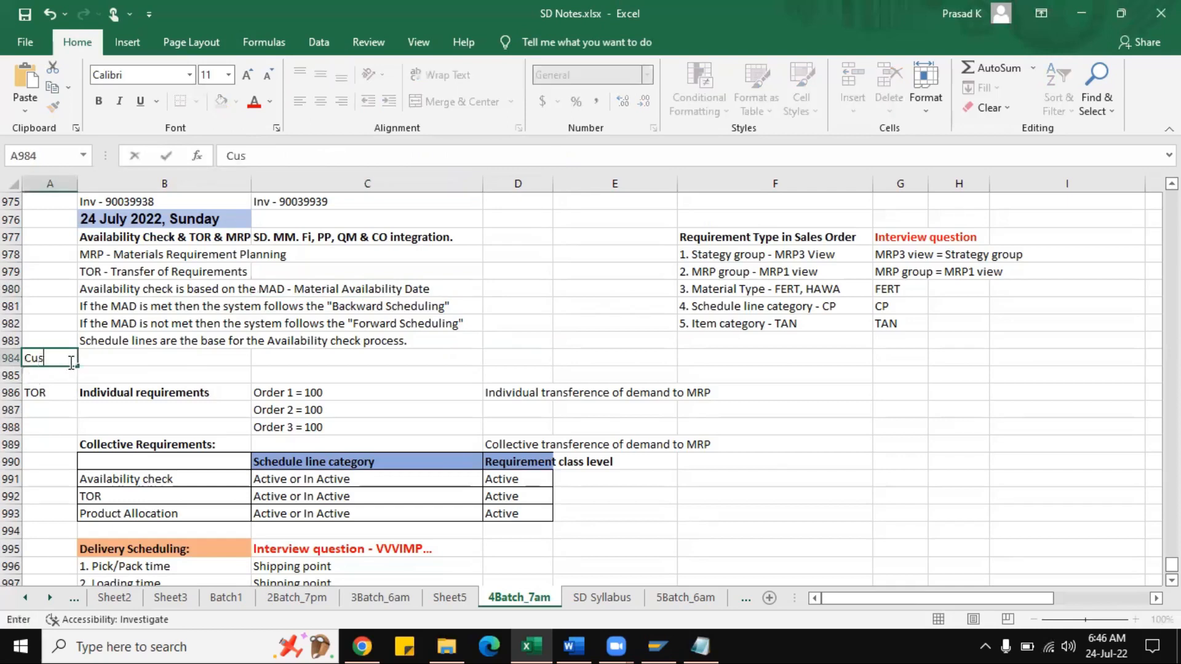
{"action": "type", "text": "tomer Ordered on 25"}
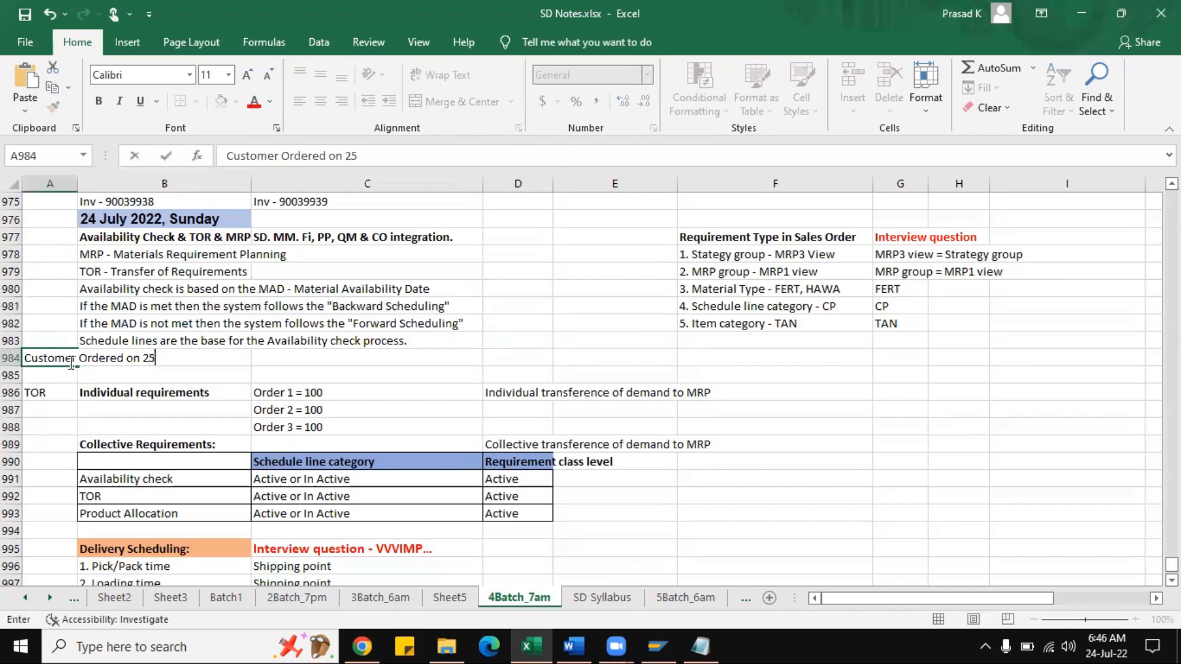
{"action": "key", "text": "BackSpace"}
{"action": "type", "text": "4.07.2022 - "}
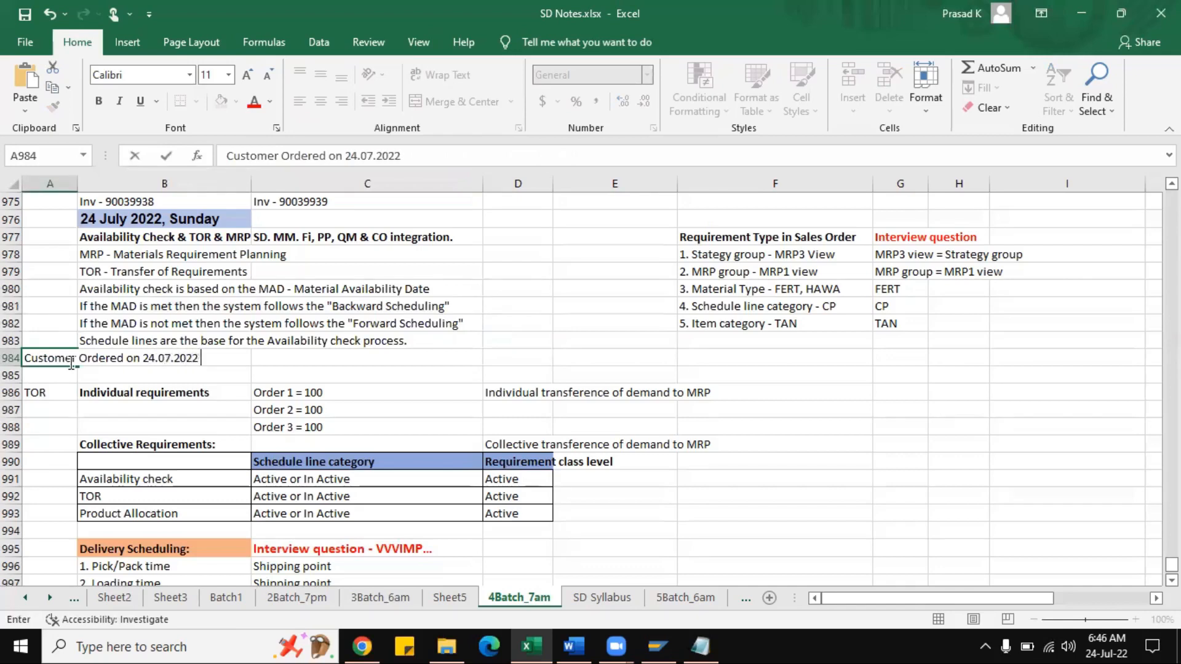
{"action": "type", "text": "Material su"}
{"action": "key", "text": "BackSpace"}
{"action": "key", "text": "BackSpace"}
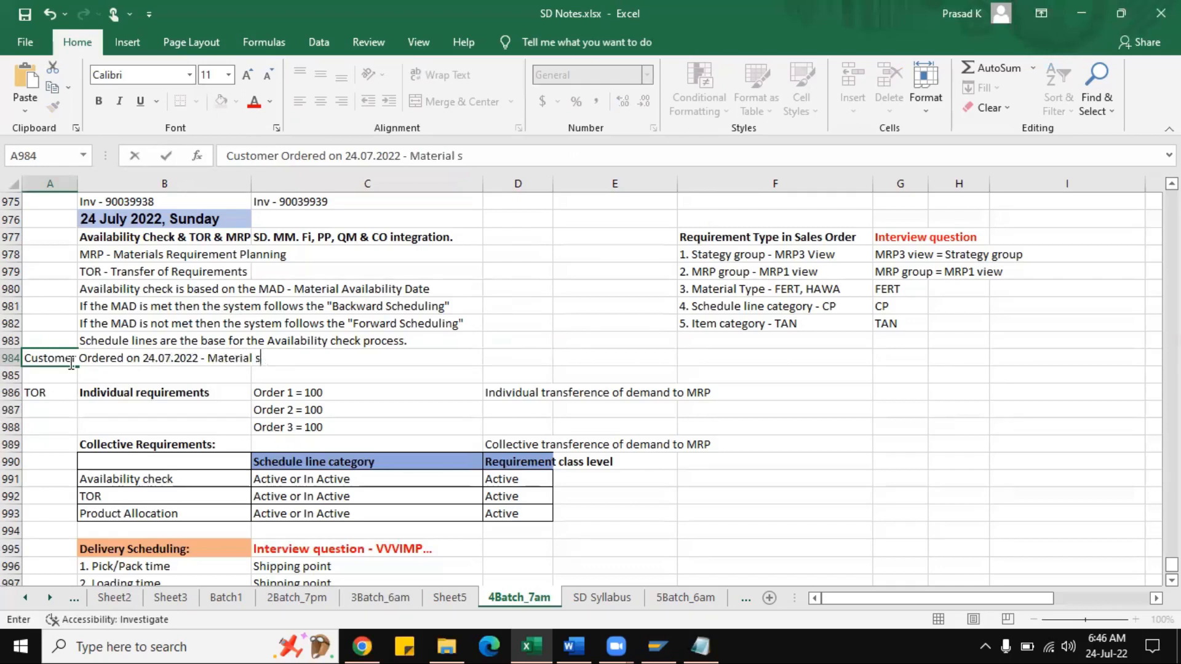
{"action": "type", "text": "should be a"}
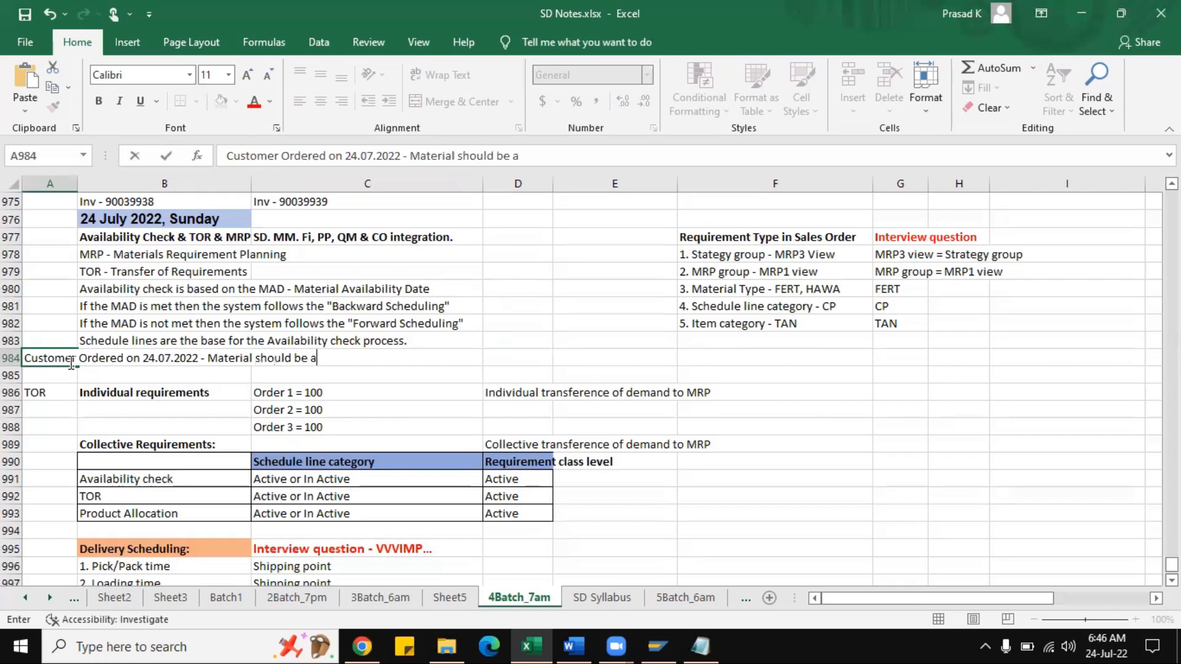
{"action": "type", "text": "vailable by today. "}
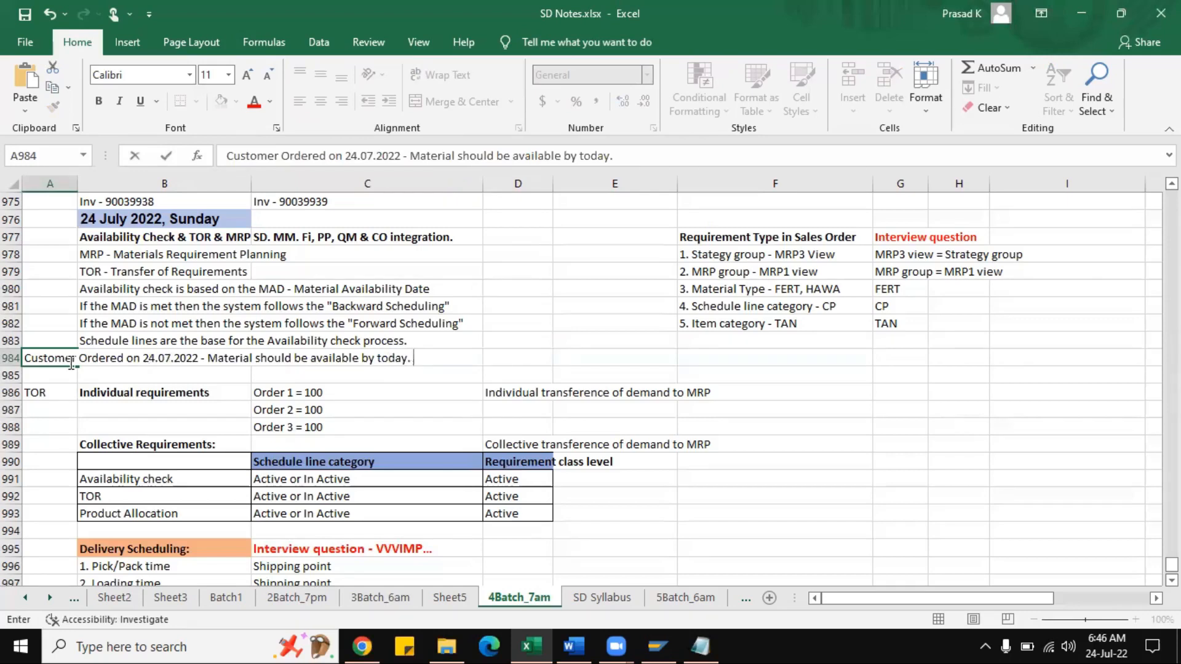
- Complete the A984 note with "Picking - 2 days, Packing-1 days, Transit time - 2 to 3 days = 7days"
{"action": "type", "text": "Picking,"}
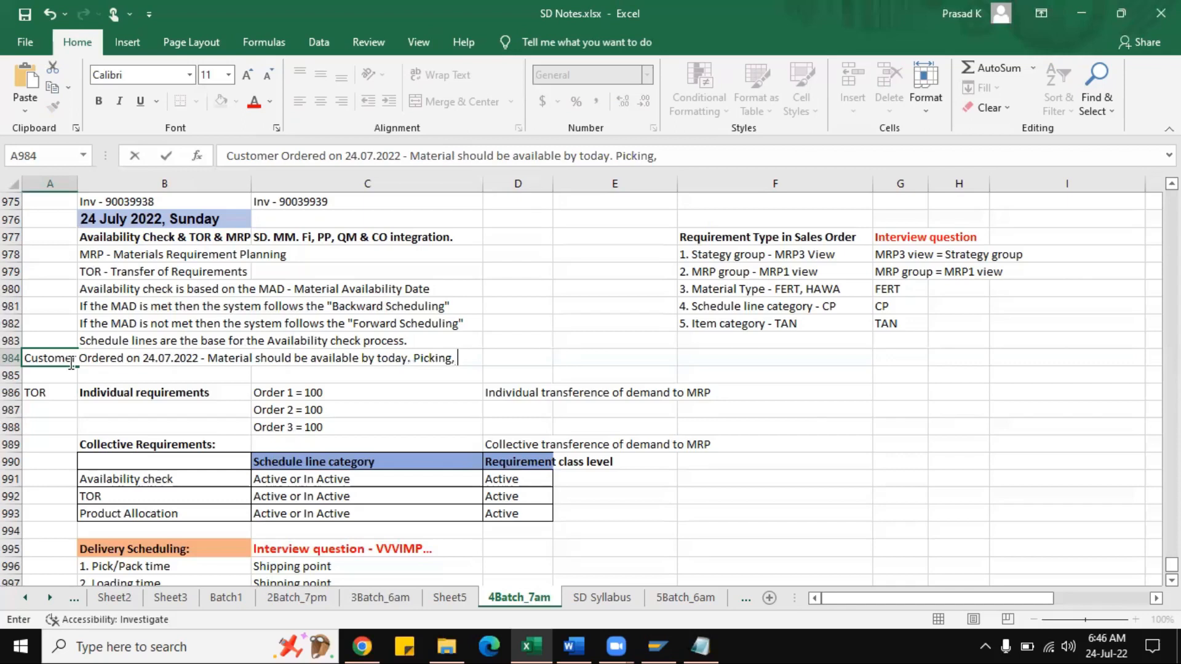
{"action": "type", "text": " -"}
{"action": "key", "text": "BackSpace"}
{"action": "key", "text": "BackSpace"}
{"action": "key", "text": "BackSpace"}
{"action": "type", "text": "- 2 days, Packing-2"}
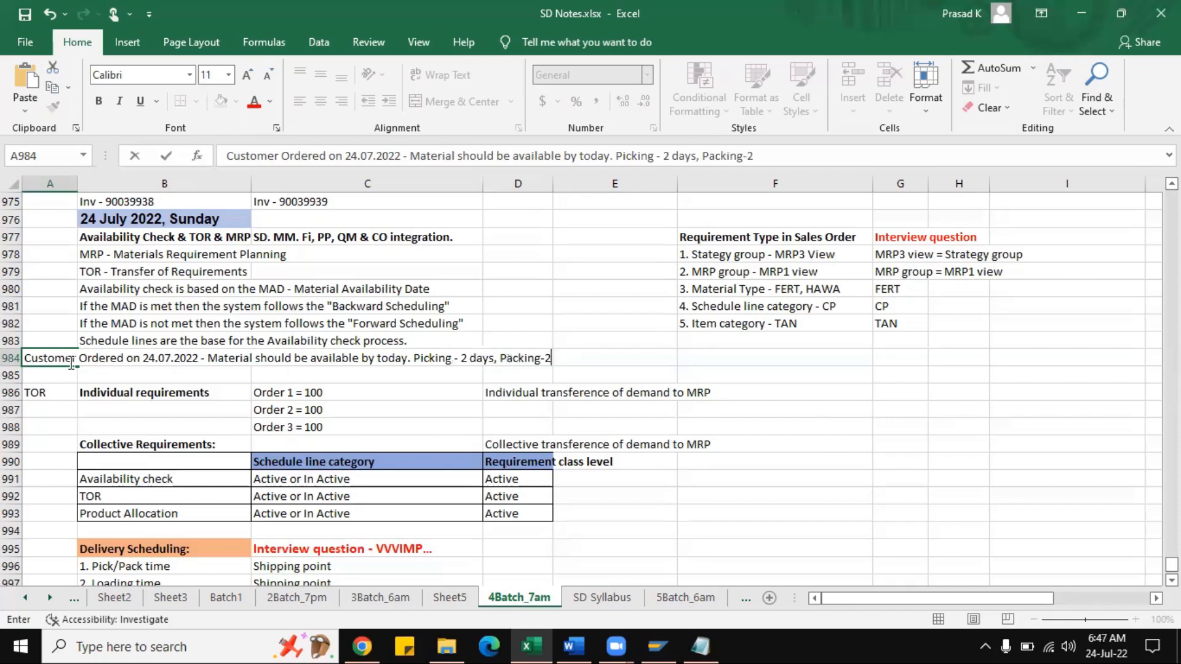
{"action": "key", "text": "BackSpace"}
{"action": "type", "text": "1 days, Transit time - 2 to "}
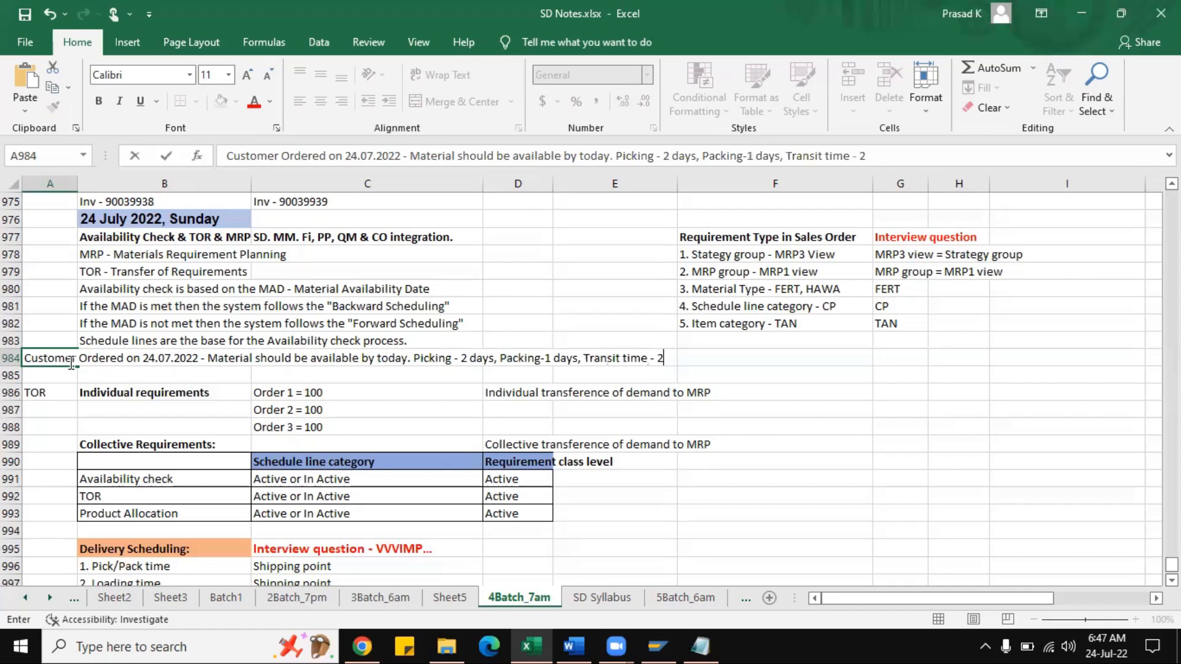
{"action": "type", "text": "3 days = 7days"}
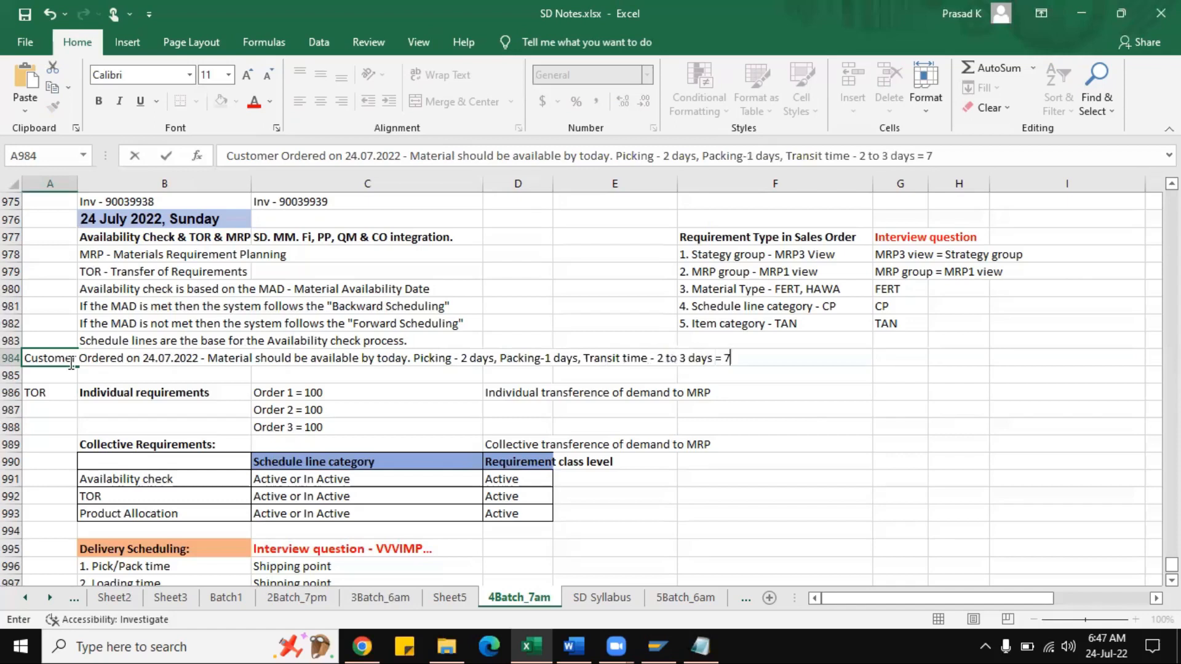
{"action": "key", "text": "Return"}
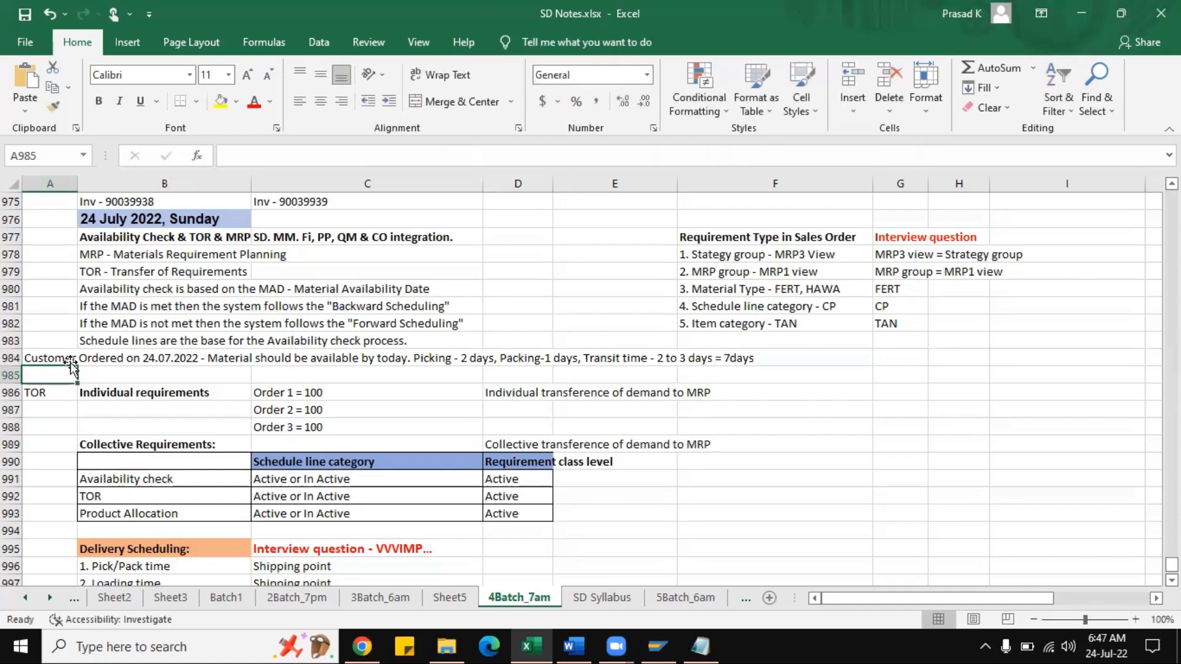
- Enter "Order confirmation - 31.07.2022" in B985, below the customer order note
{"action": "key", "text": "Right"}
{"action": "type", "text": "Order co"}
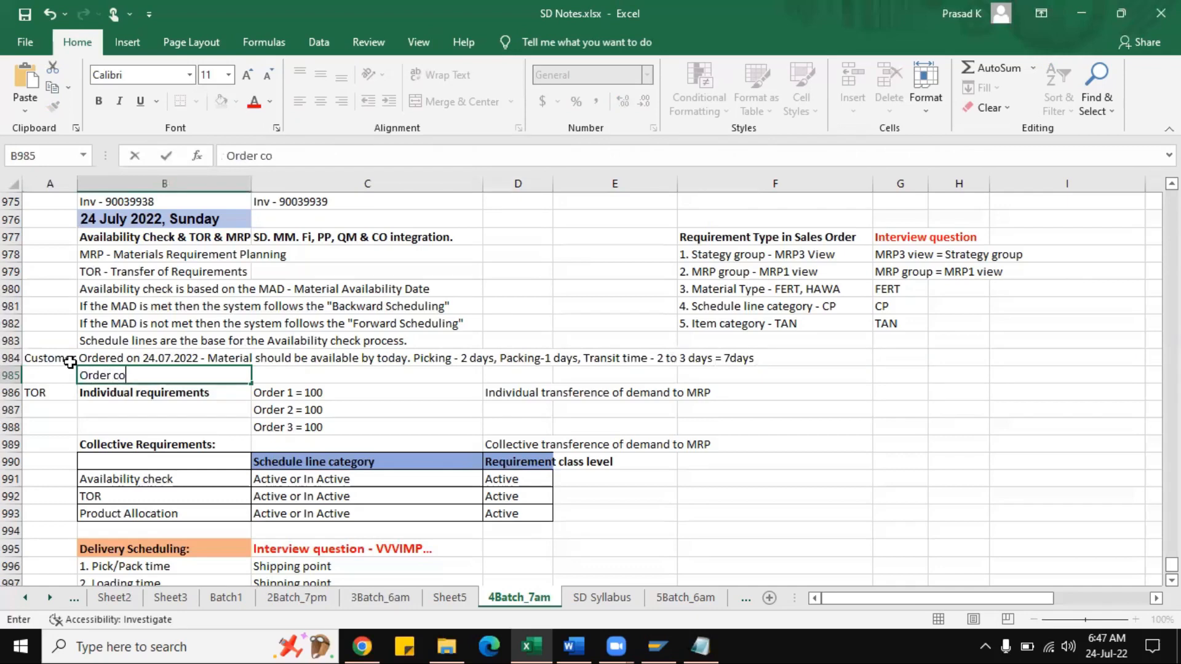
{"action": "type", "text": "nfirmation - 31.07.2022"}
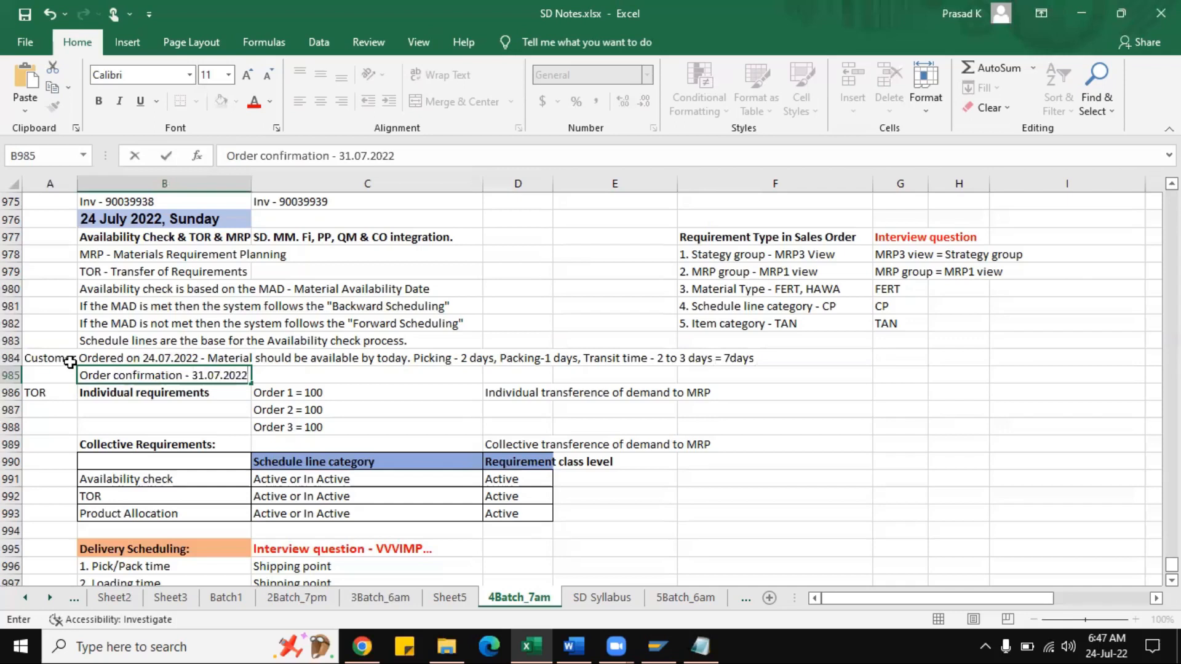
{"action": "left_click", "coordinate": [274, 372]}
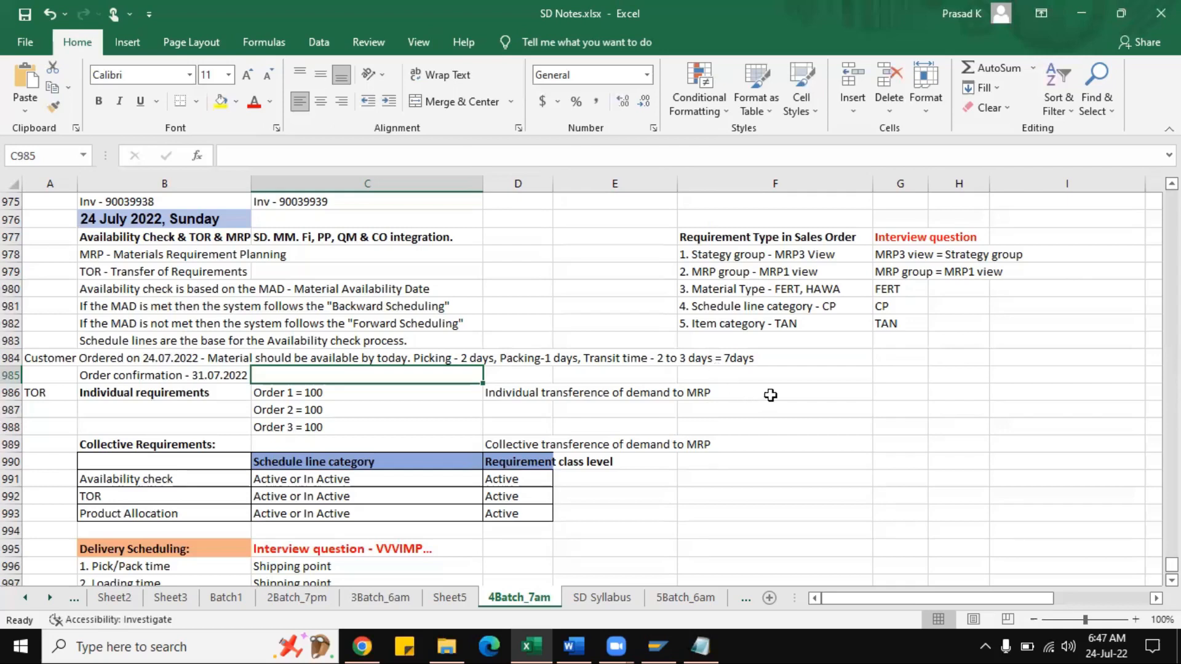
- List the delivery stages Picking, Packing, Loading and Transit in cells G984 to G987
{"action": "left_click", "coordinate": [900, 362]}
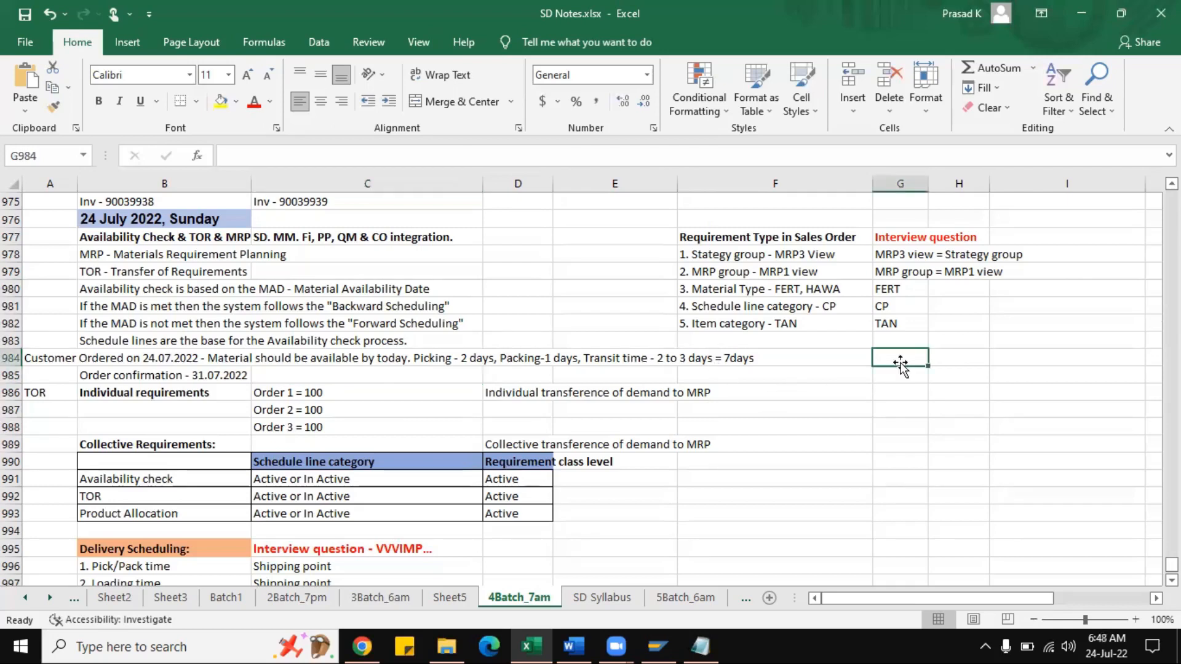
{"action": "type", "text": "Picking"}
{"action": "key", "text": "Return"}
{"action": "type", "text": "Packi"}
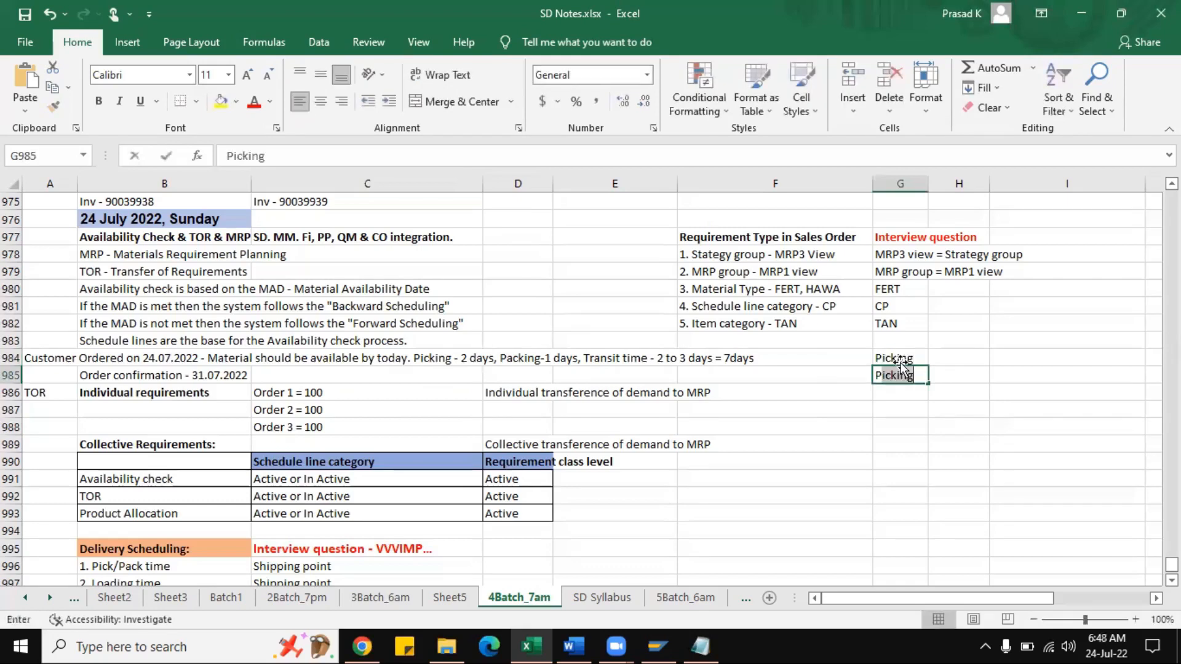
{"action": "type", "text": "ng"}
{"action": "key", "text": "Return"}
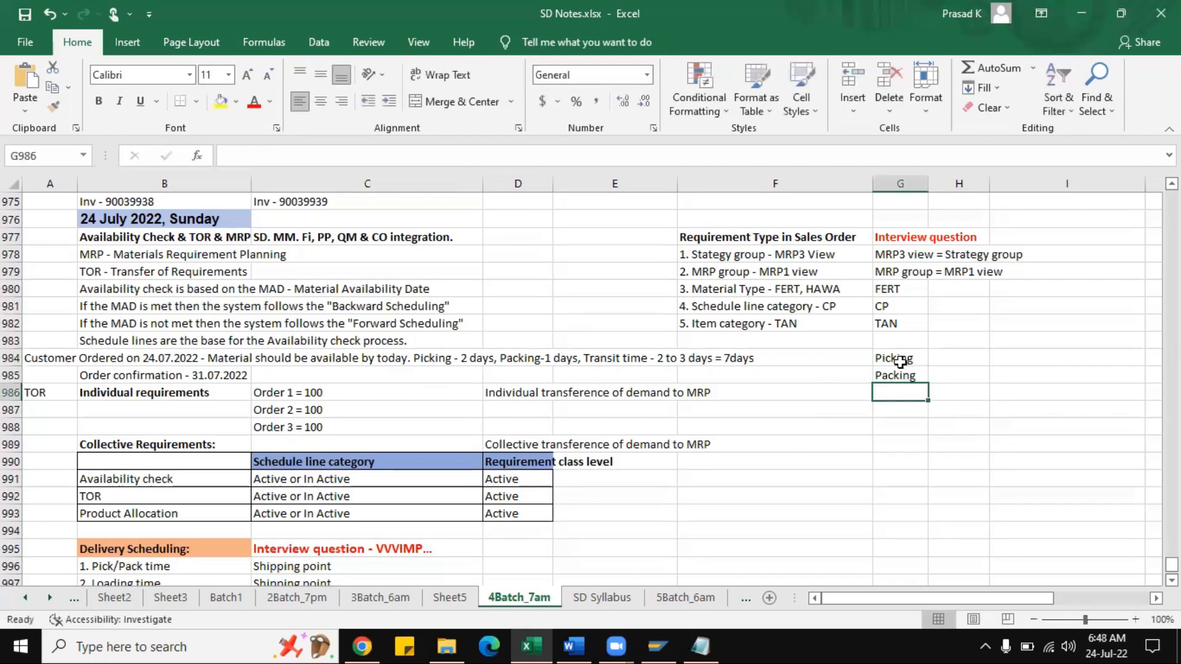
{"action": "type", "text": "Loading"}
{"action": "key", "text": "Return"}
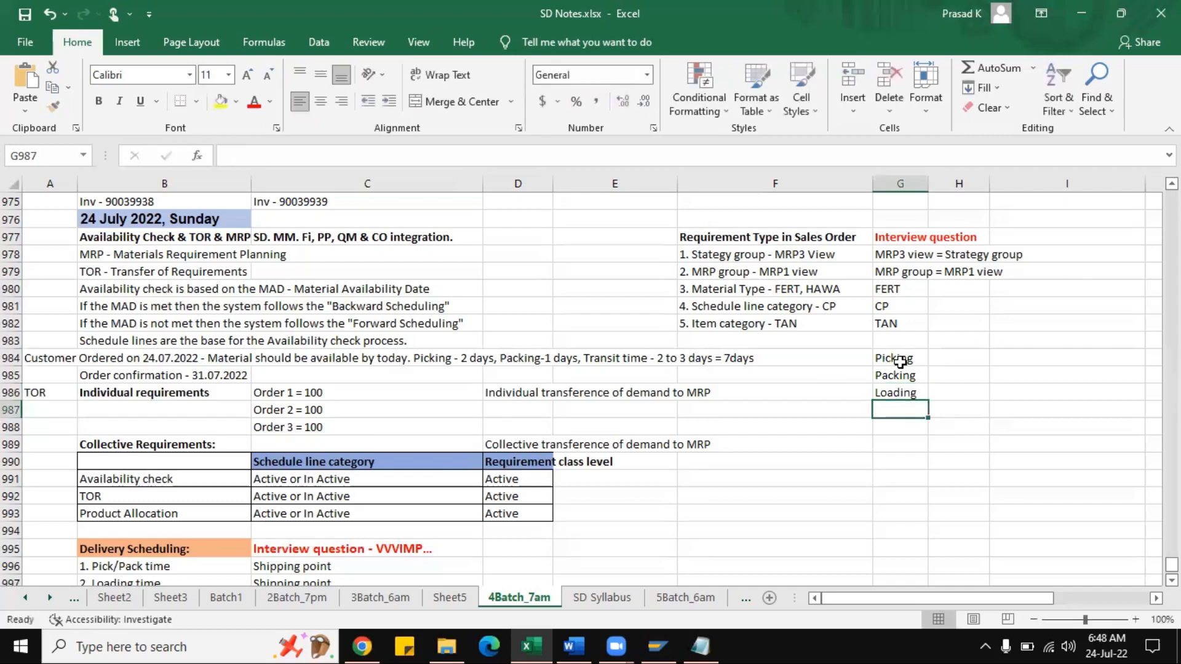
{"action": "type", "text": "Transit"}
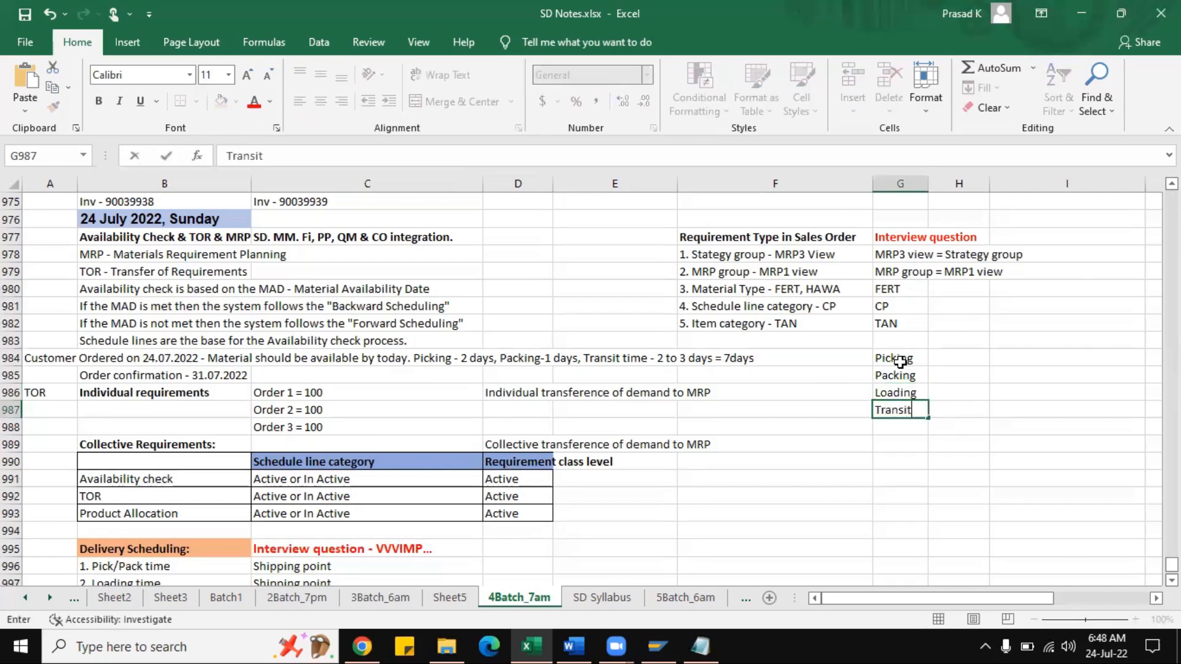
{"action": "key", "text": "Tab"}
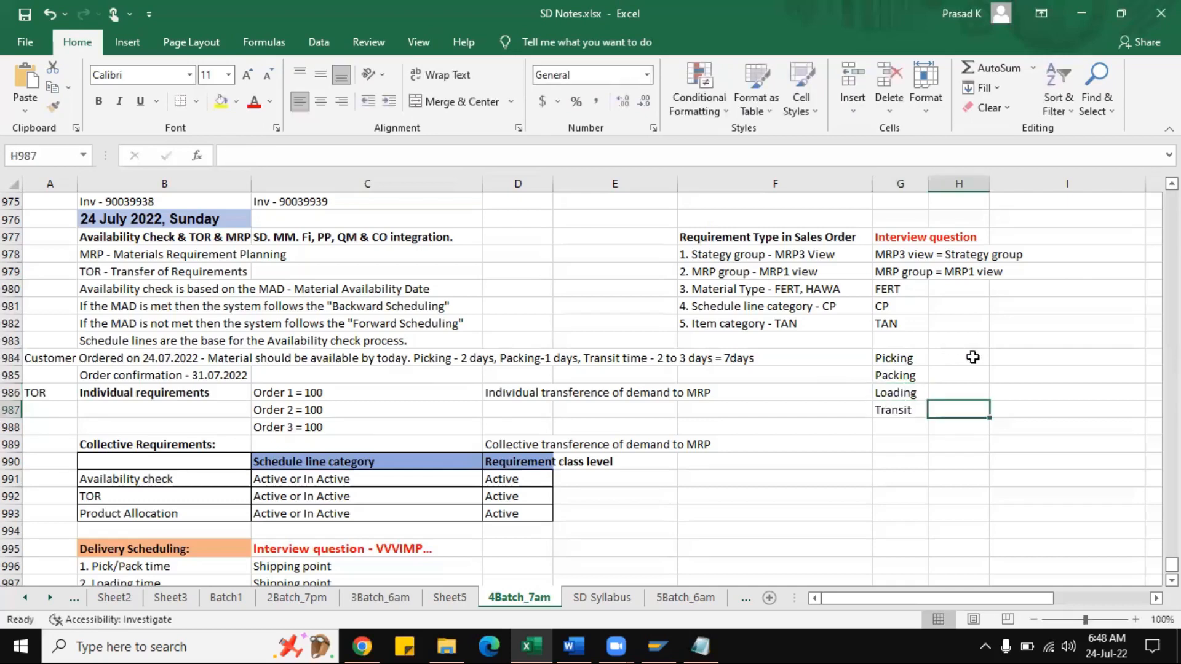
- Enter the stage durations 2, 2, 1 and 2 in H984 to H987 beside Picking, Packing, Loading and Transit
{"action": "left_click", "coordinate": [968, 361]}
{"action": "type", "text": "2"}
{"action": "key", "text": "Return"}
{"action": "type", "text": "2"}
{"action": "key", "text": "Return"}
{"action": "type", "text": "1"}
{"action": "key", "text": "Return"}
{"action": "type", "text": "2"}
{"action": "key", "text": "Return"}
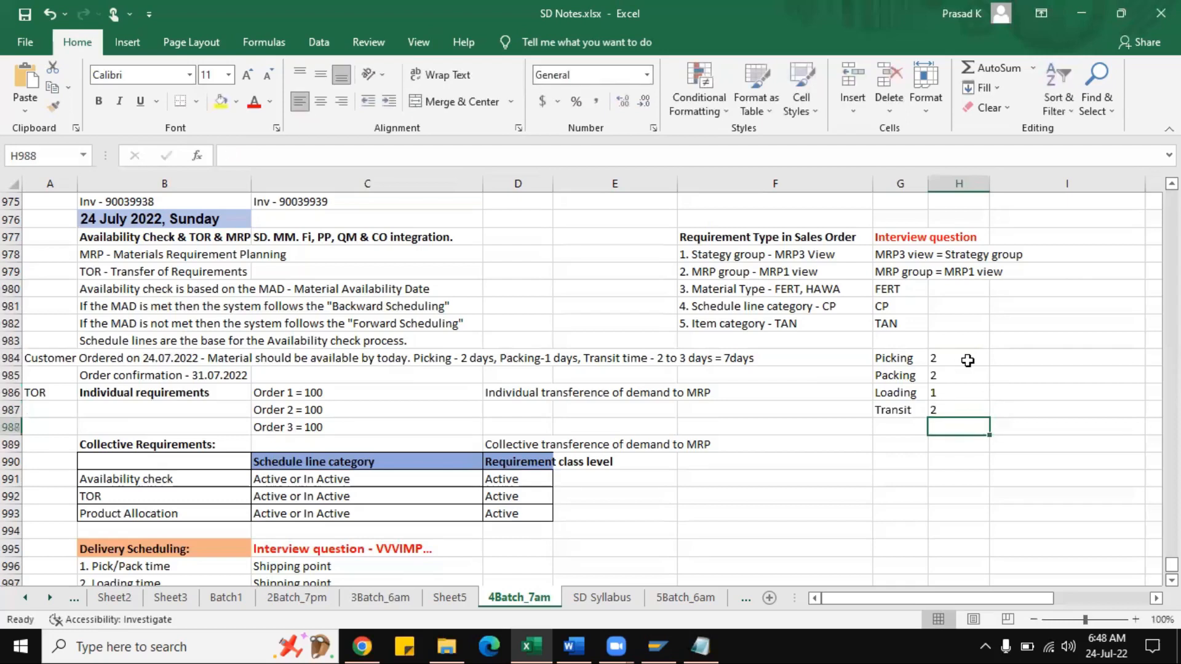
- Add a closing row beneath the stages with "total" in G988 and "7days" in H988
{"action": "key", "text": "Left"}
{"action": "type", "text": "total"}
{"action": "key", "text": "Right"}
{"action": "type", "text": "7days"}
{"action": "key", "text": "Return"}
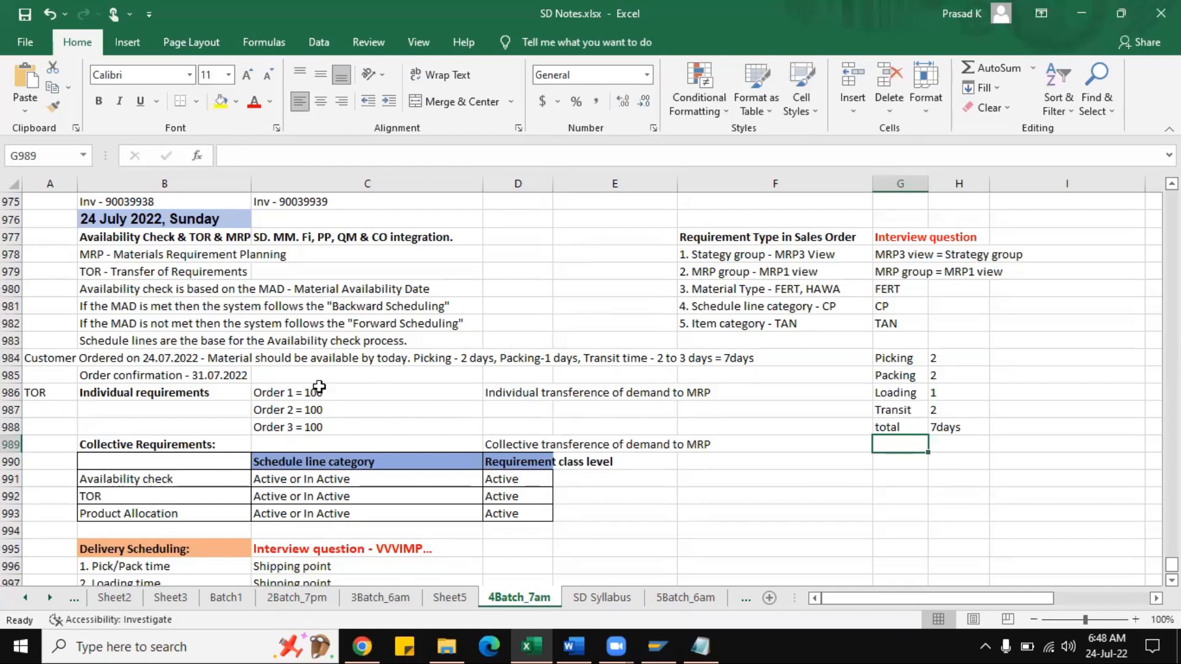
- Format the words "Backward Scheduling" in the MAD note in B981 as bold red text
{"action": "left_click", "coordinate": [212, 376]}
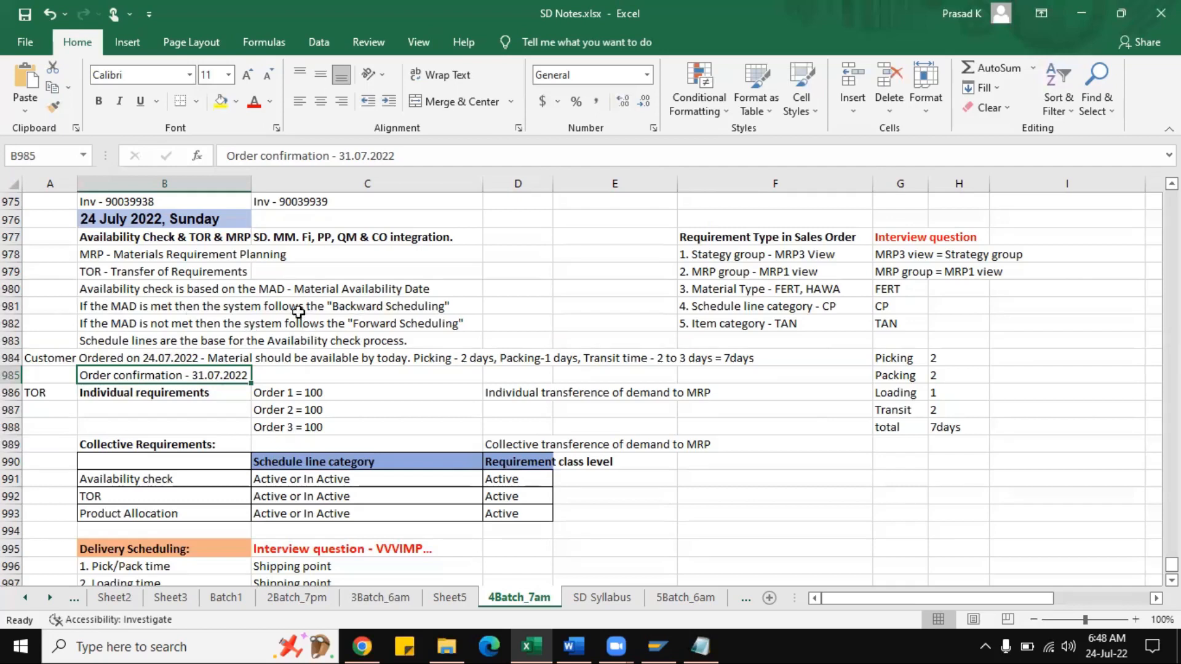
{"action": "left_click", "coordinate": [243, 311]}
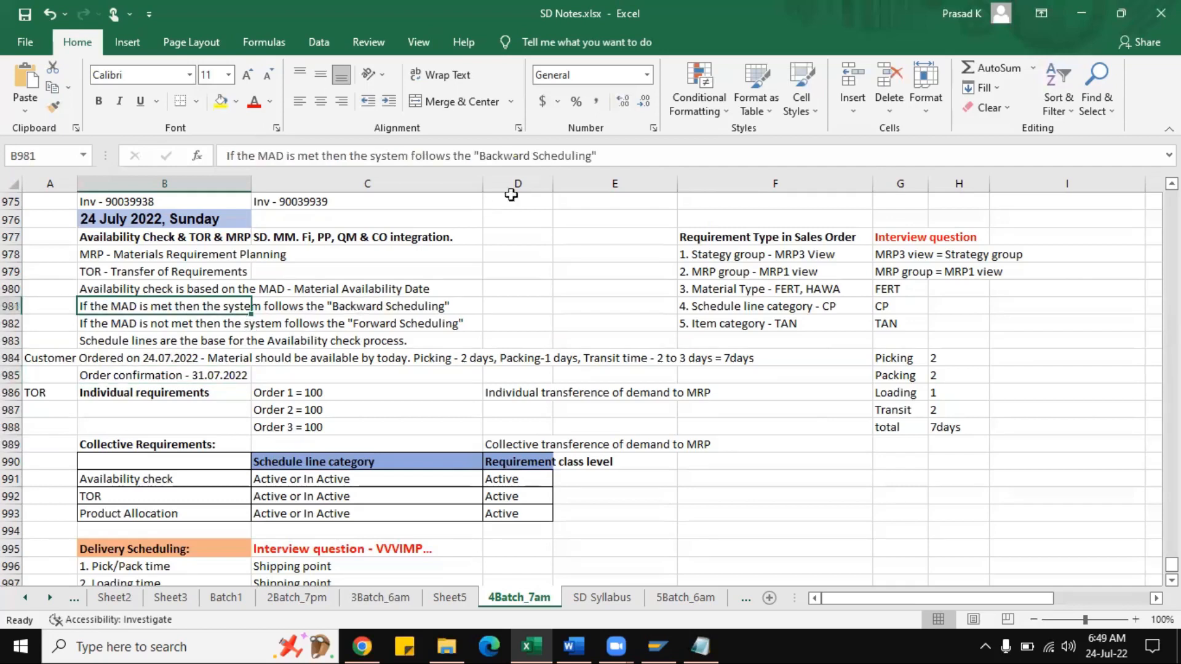
{"action": "left_click_drag", "start_coordinate": [479, 155], "coordinate": [592, 157]}
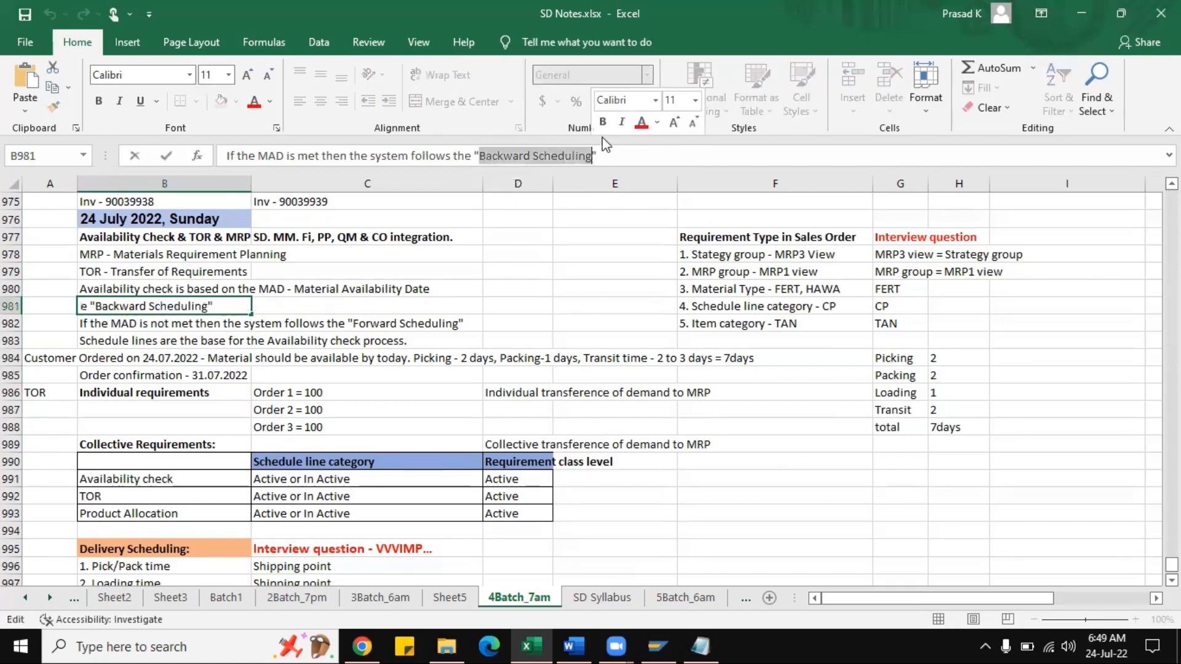
{"action": "left_click", "coordinate": [643, 125]}
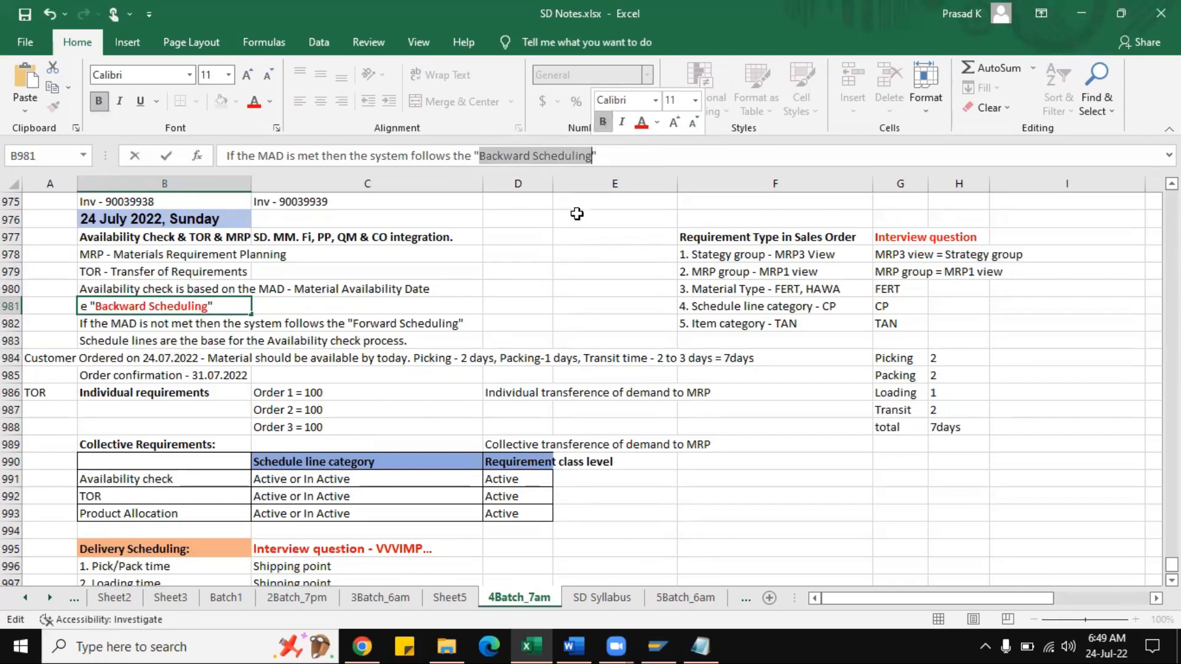
{"action": "left_click", "coordinate": [572, 251]}
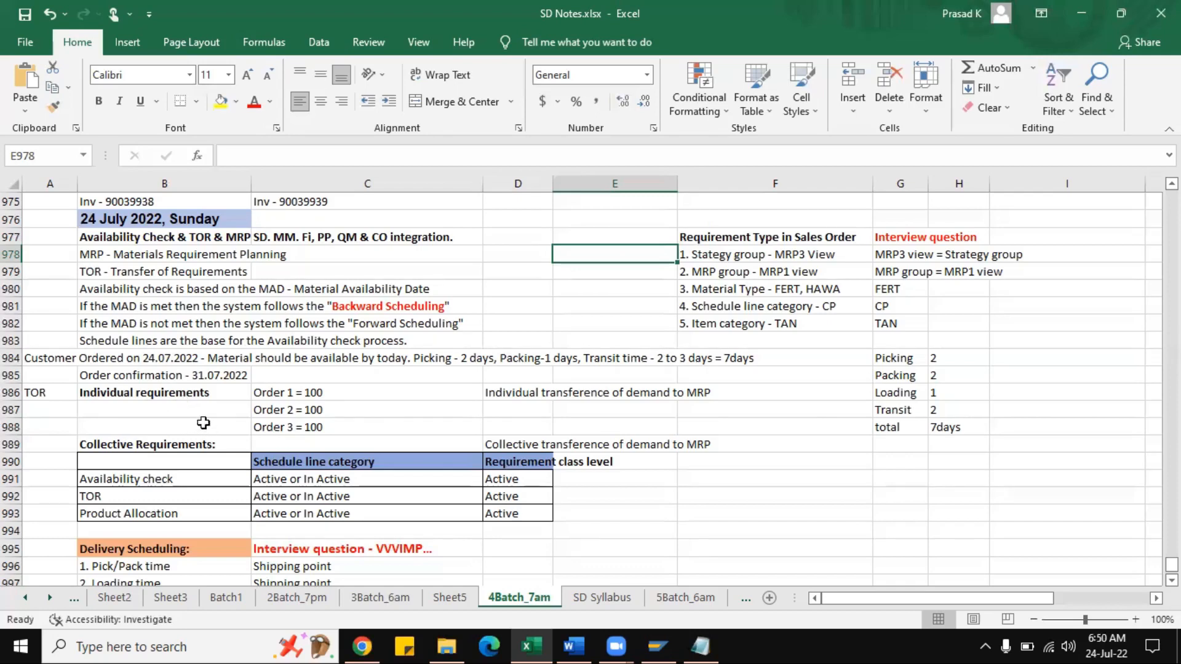
- Make the TOR label in A986 bold
{"action": "left_click", "coordinate": [62, 395]}
{"action": "left_click", "coordinate": [99, 100]}
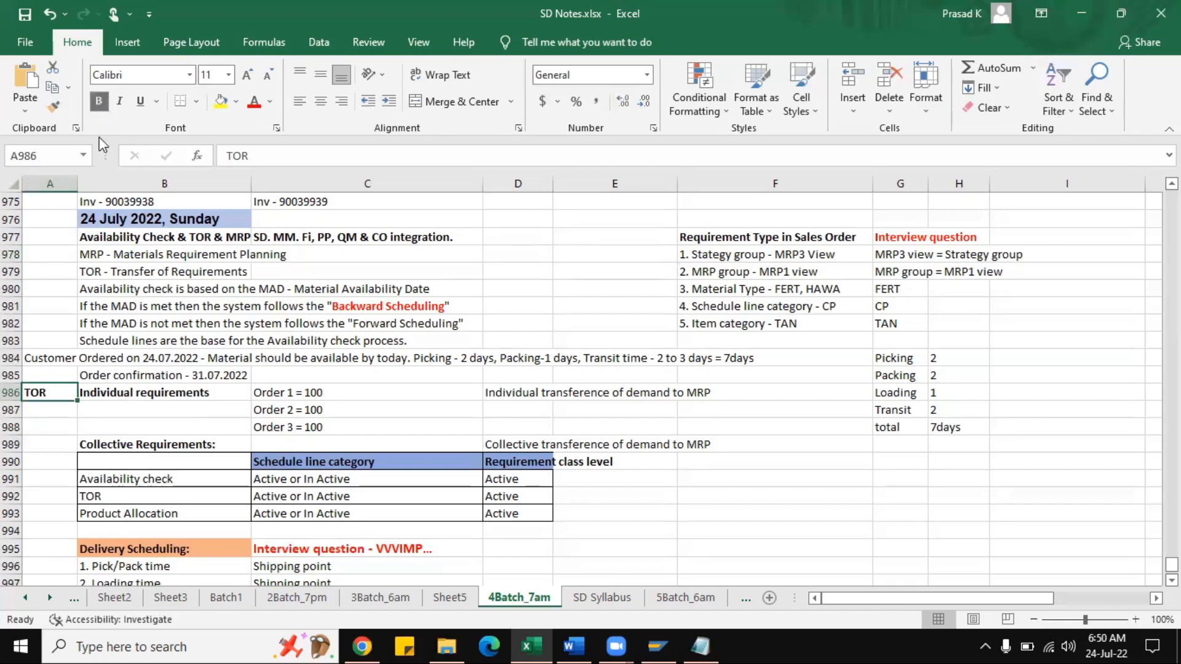
- Review the TOR notes on individual and collective requirements, including the three example orders and how demand is transferred to MRP
{"action": "left_click", "coordinate": [299, 399]}
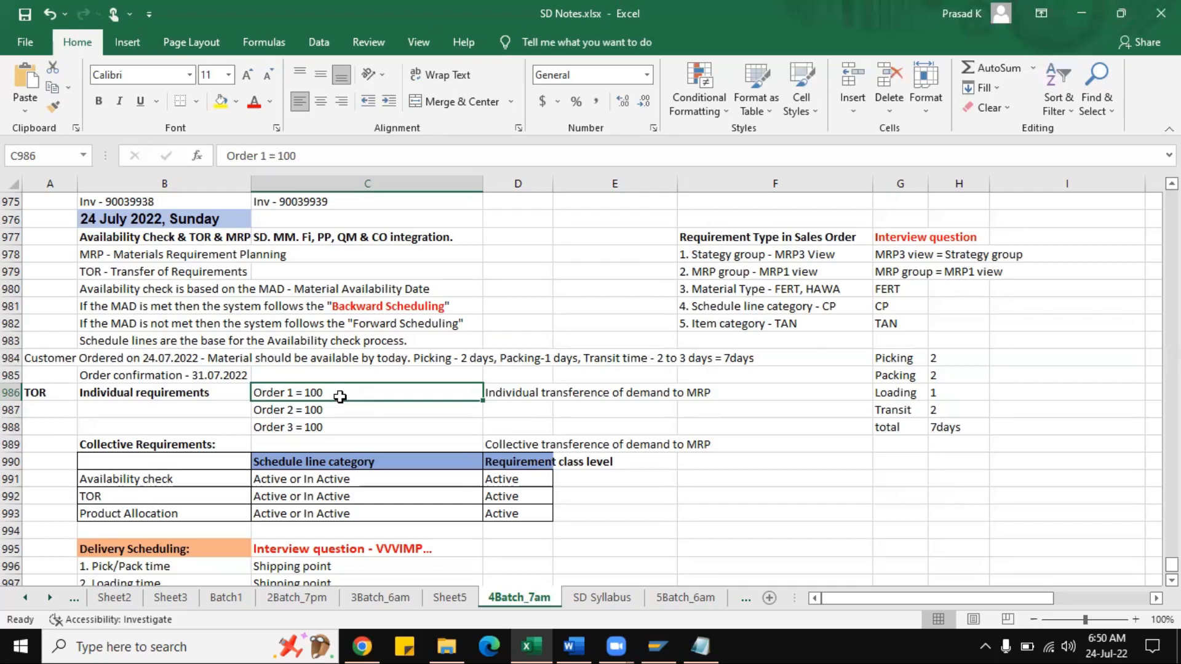
{"action": "left_click", "coordinate": [188, 394]}
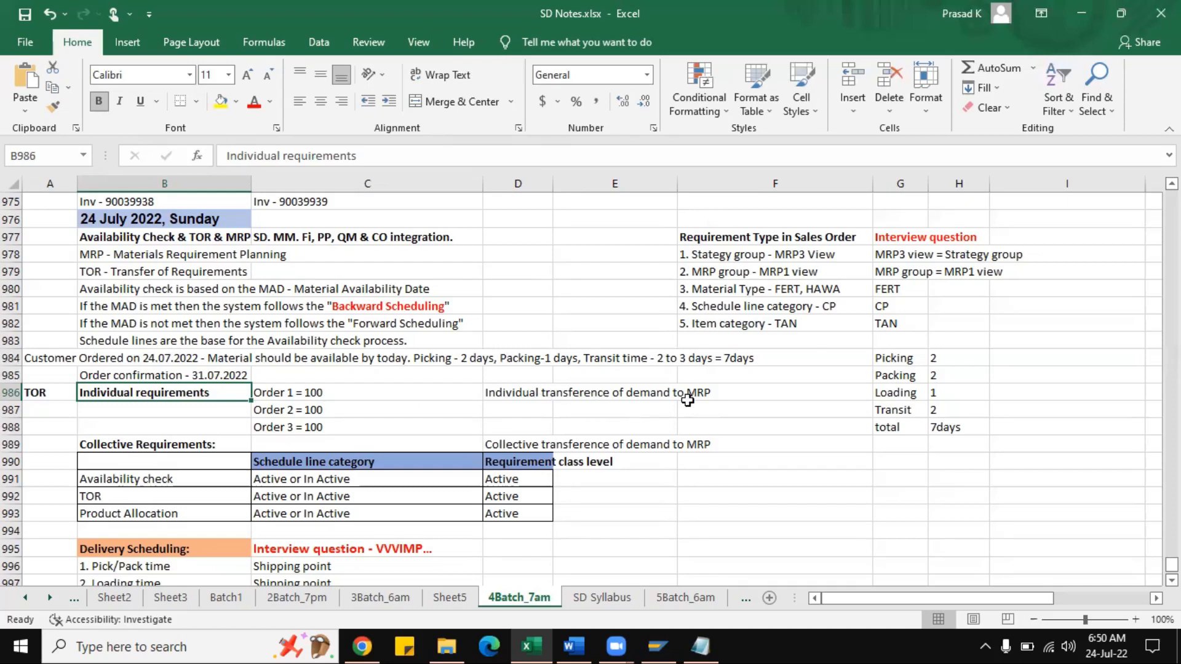
{"action": "left_click", "coordinate": [360, 411]}
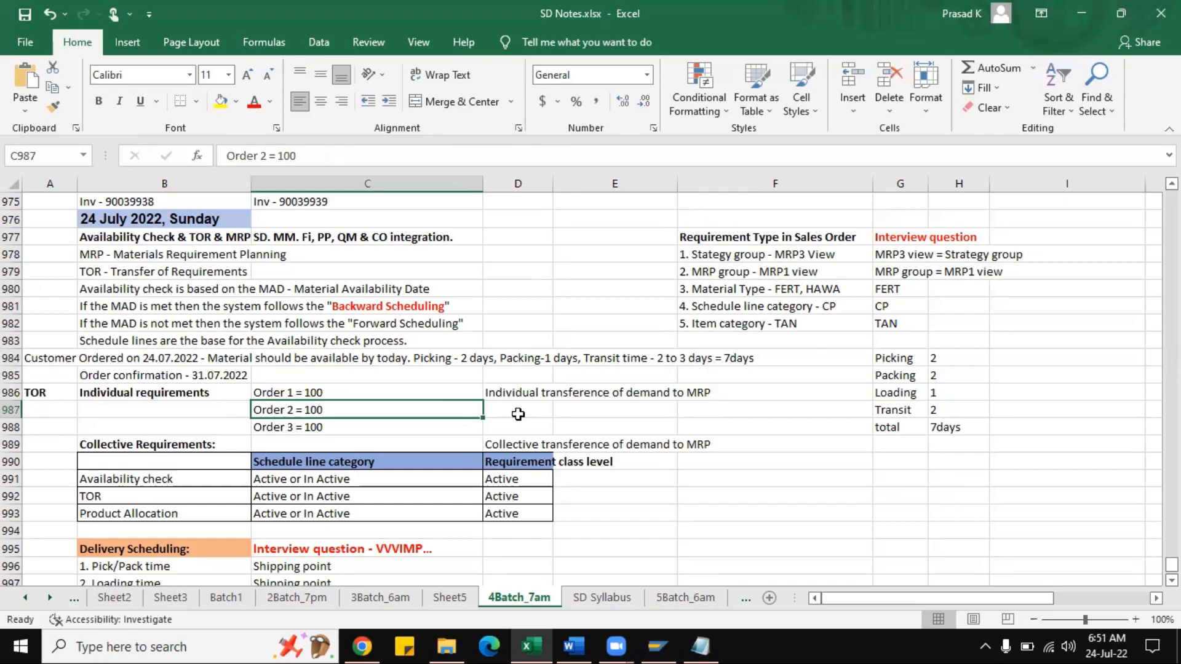
{"action": "left_click", "coordinate": [329, 431]}
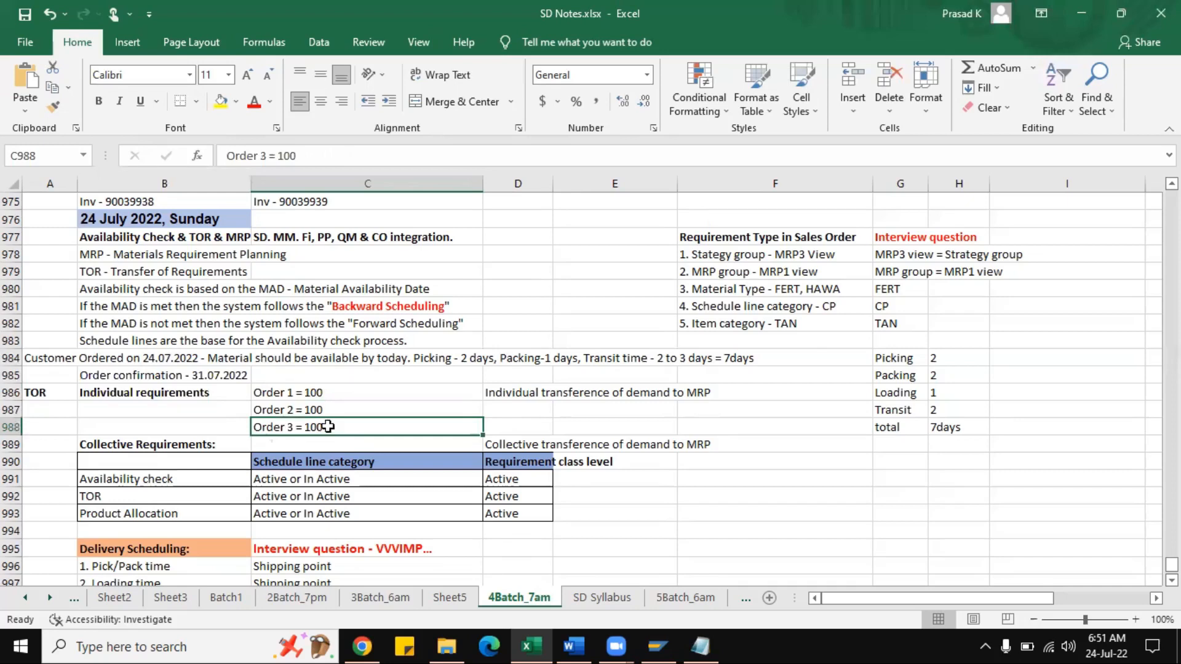
{"action": "left_click_drag", "start_coordinate": [322, 391], "coordinate": [324, 419]}
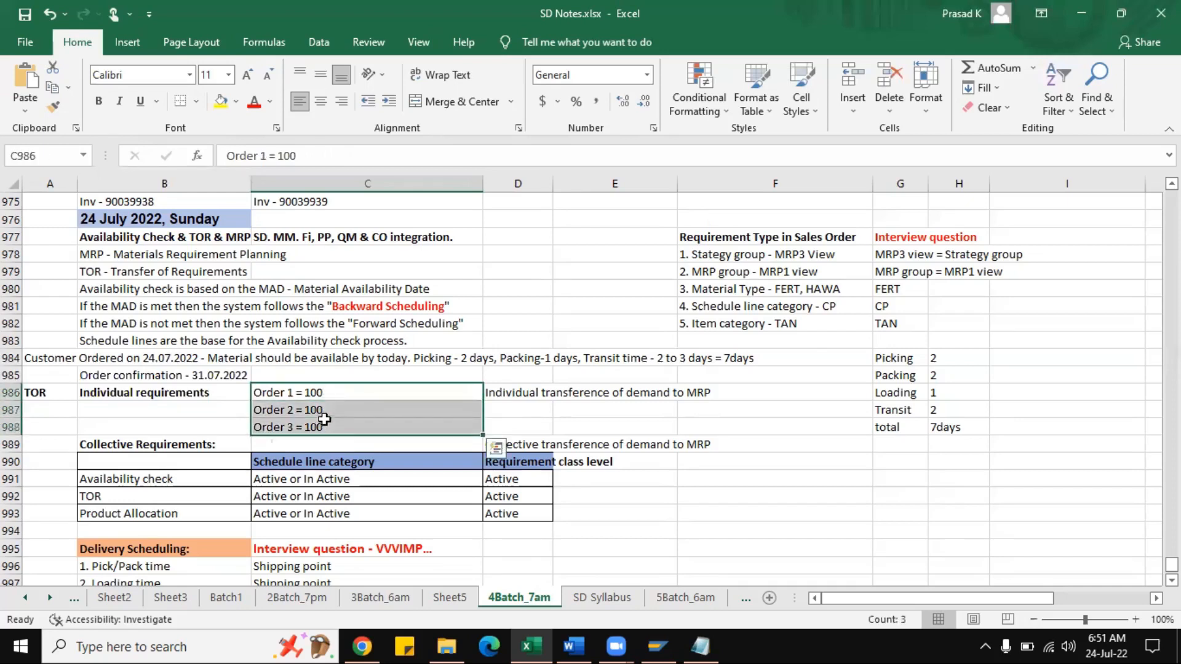
{"action": "left_click", "coordinate": [456, 386]}
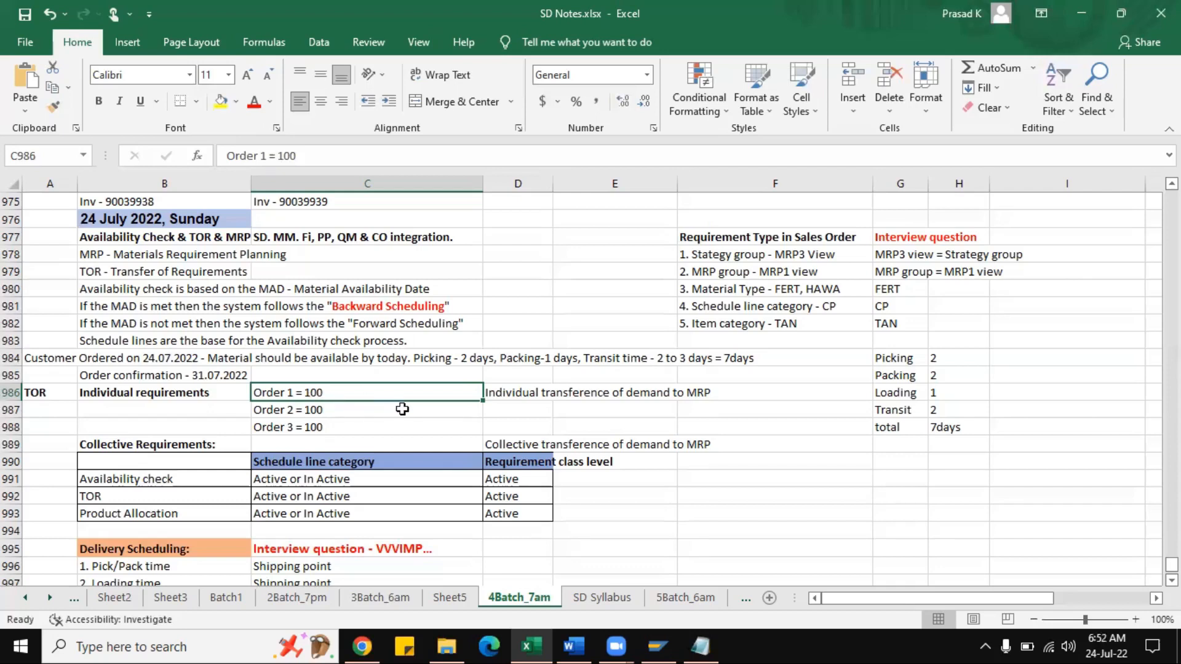
{"action": "left_click", "coordinate": [202, 448]}
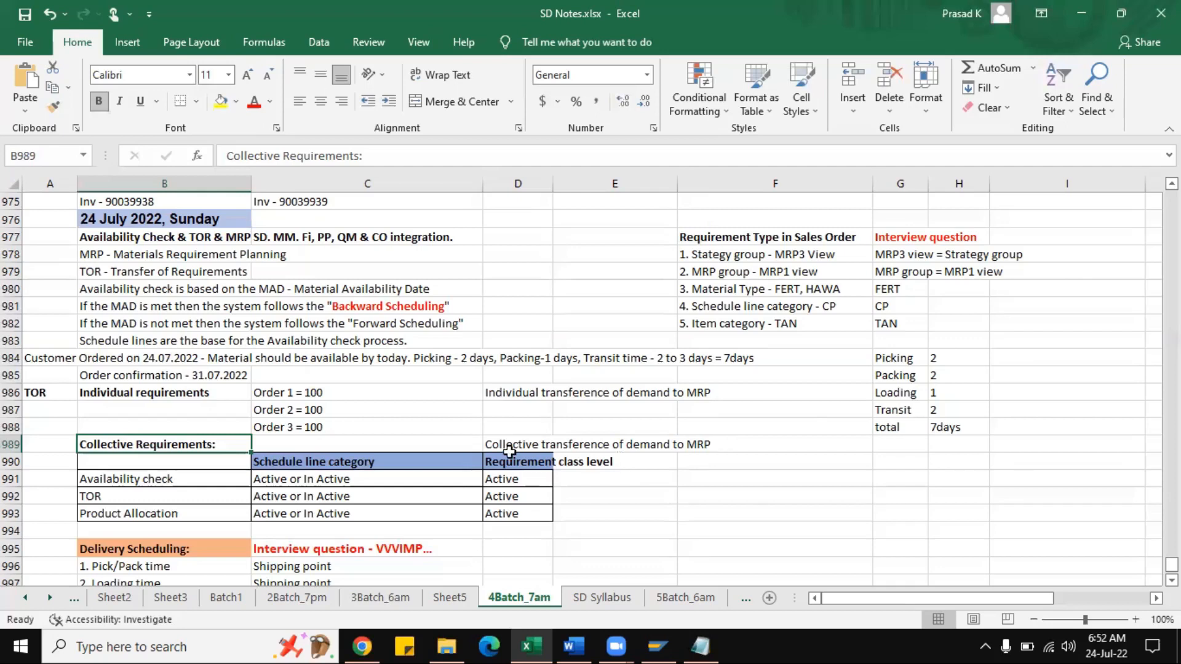
{"action": "left_click", "coordinate": [507, 446]}
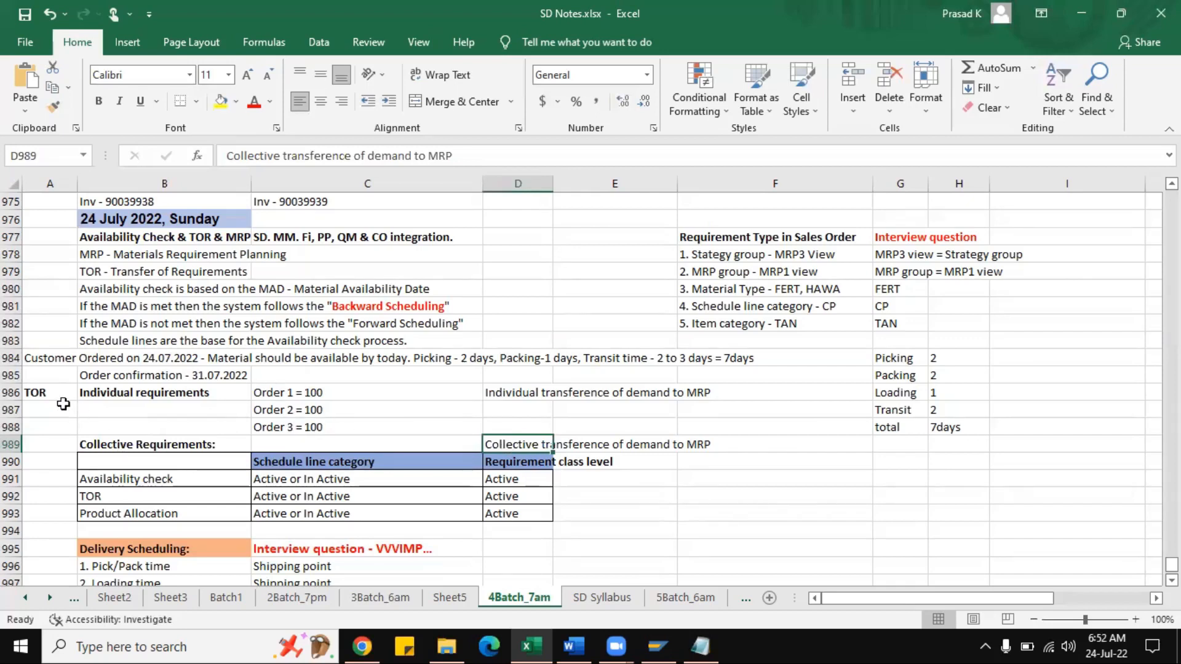
{"action": "left_click", "coordinate": [59, 396]}
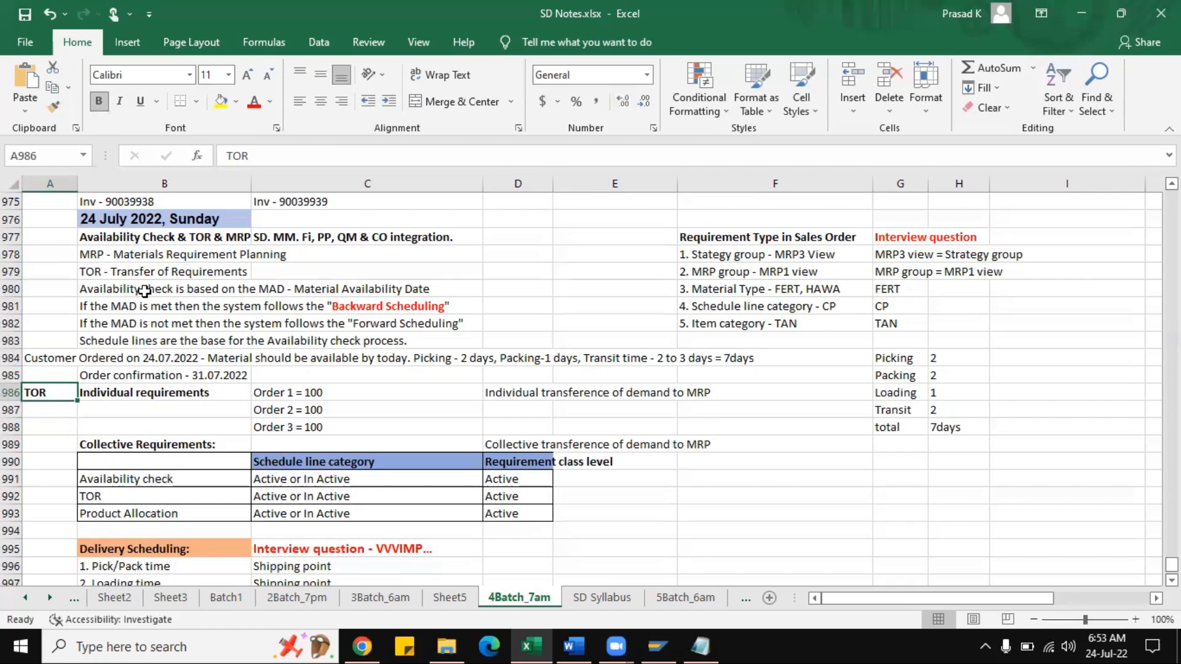
{"action": "left_click", "coordinate": [152, 394]}
{"action": "left_click", "coordinate": [161, 444]}
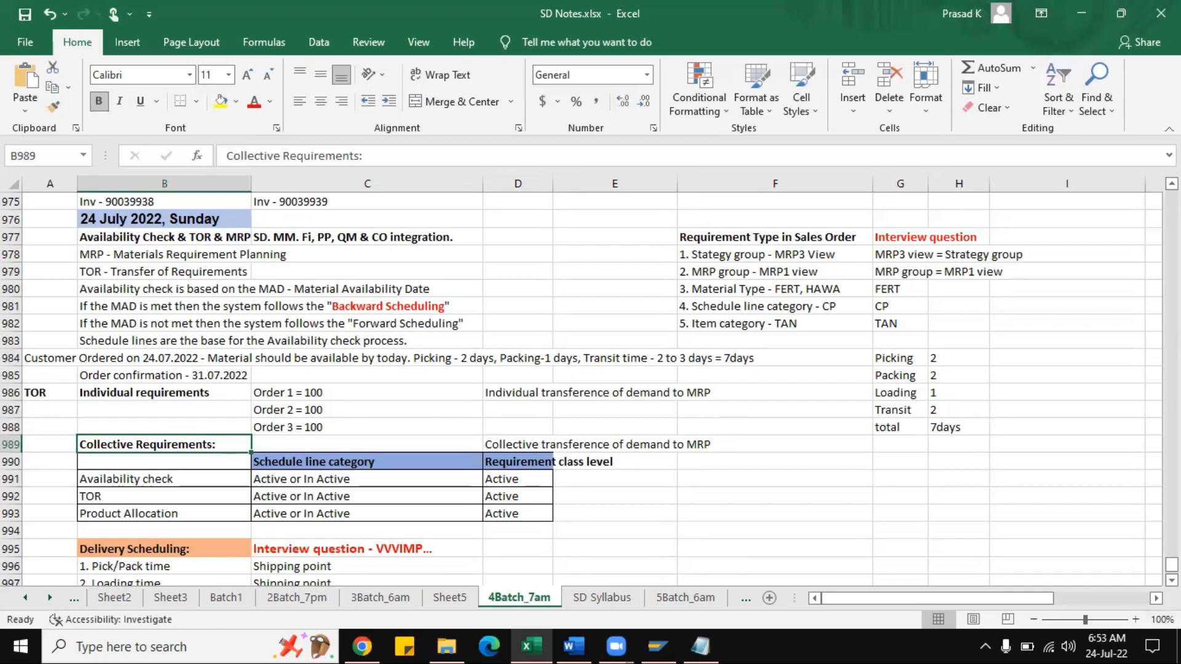
- Wrap the "Requirement class level" header text in D990 within its cell
{"action": "scroll", "coordinate": [590, 388], "scroll_direction": "down", "scroll_amount": 2}
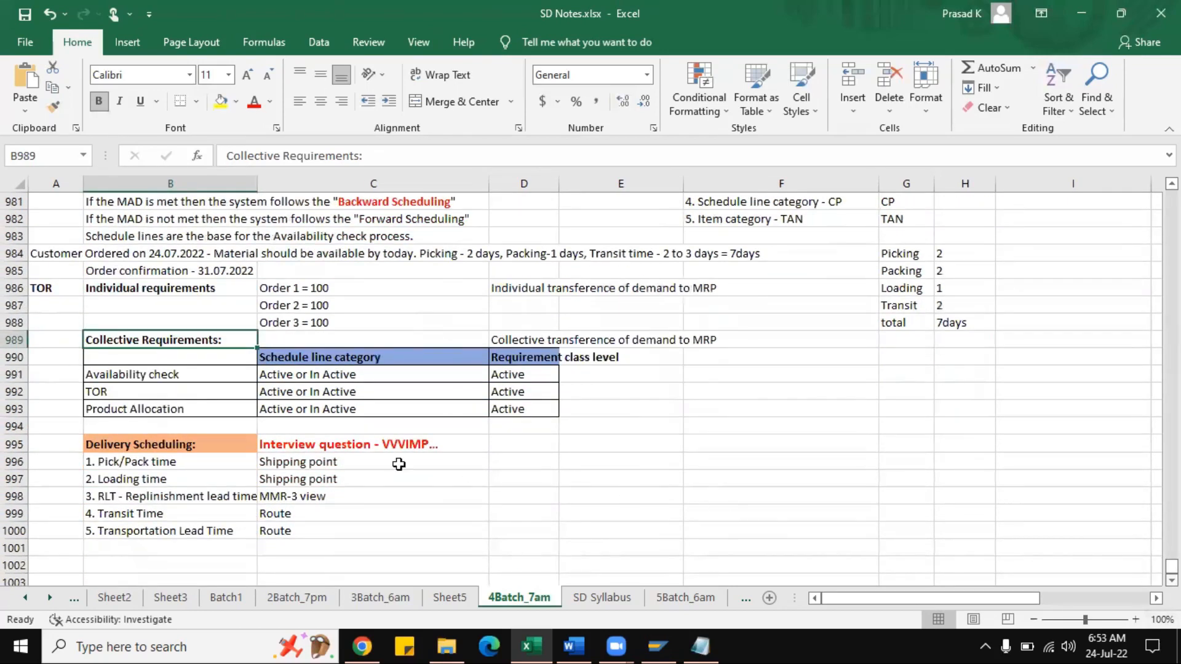
{"action": "left_click", "coordinate": [161, 357]}
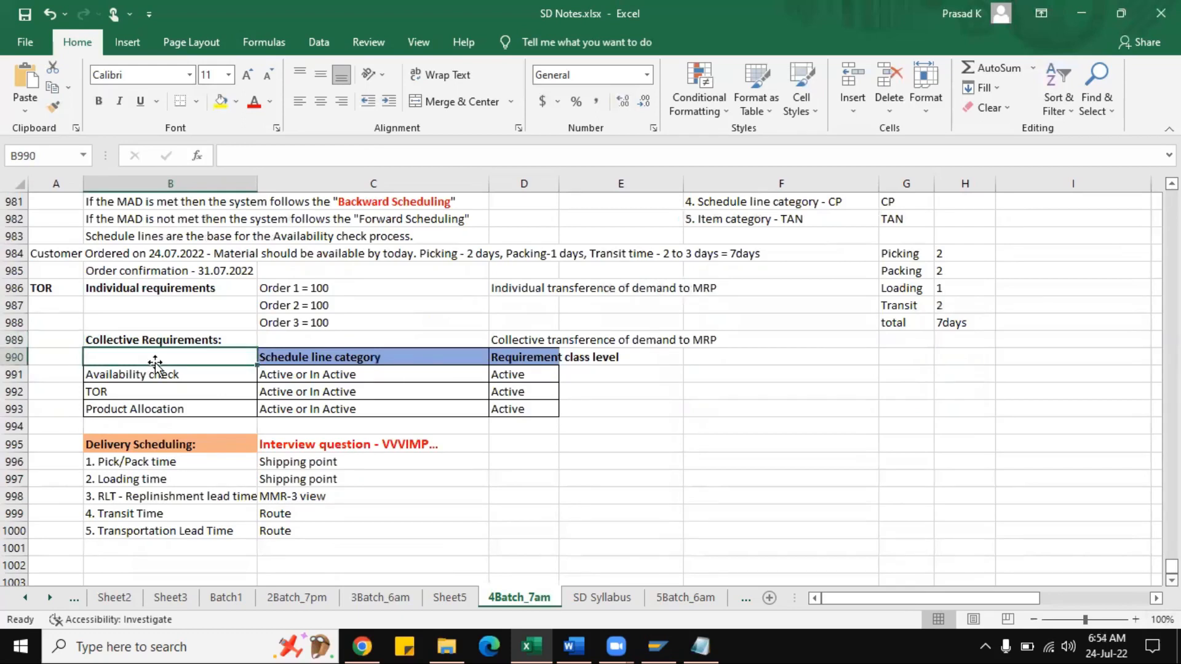
{"action": "left_click", "coordinate": [306, 358]}
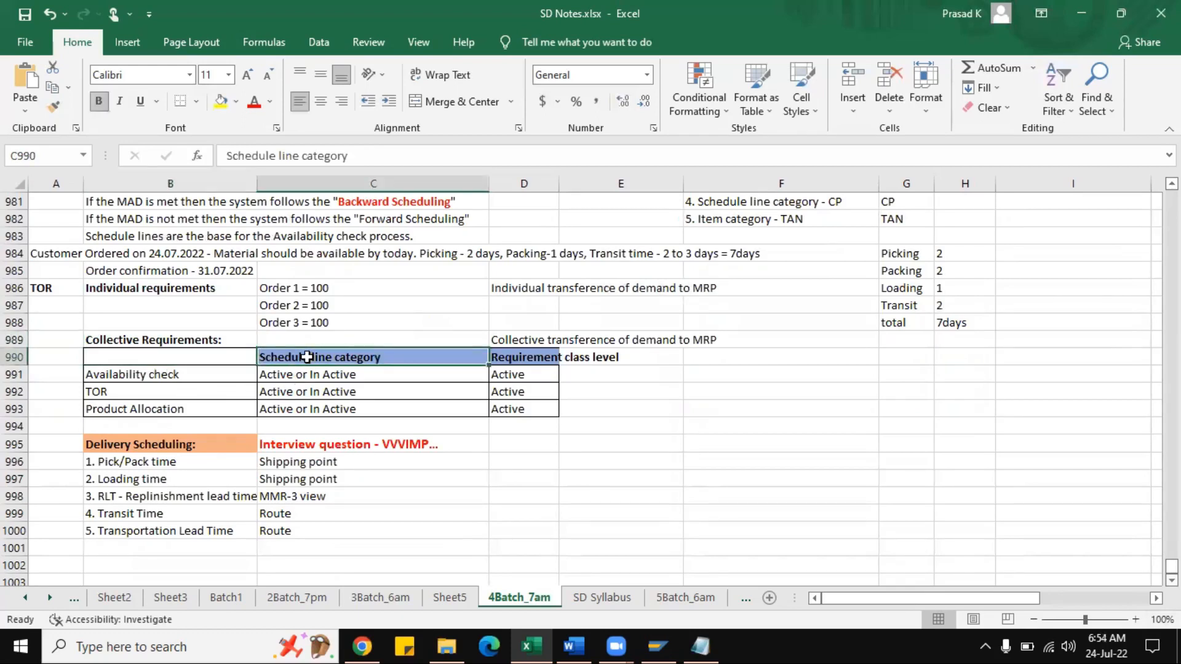
{"action": "double_click", "coordinate": [423, 356]}
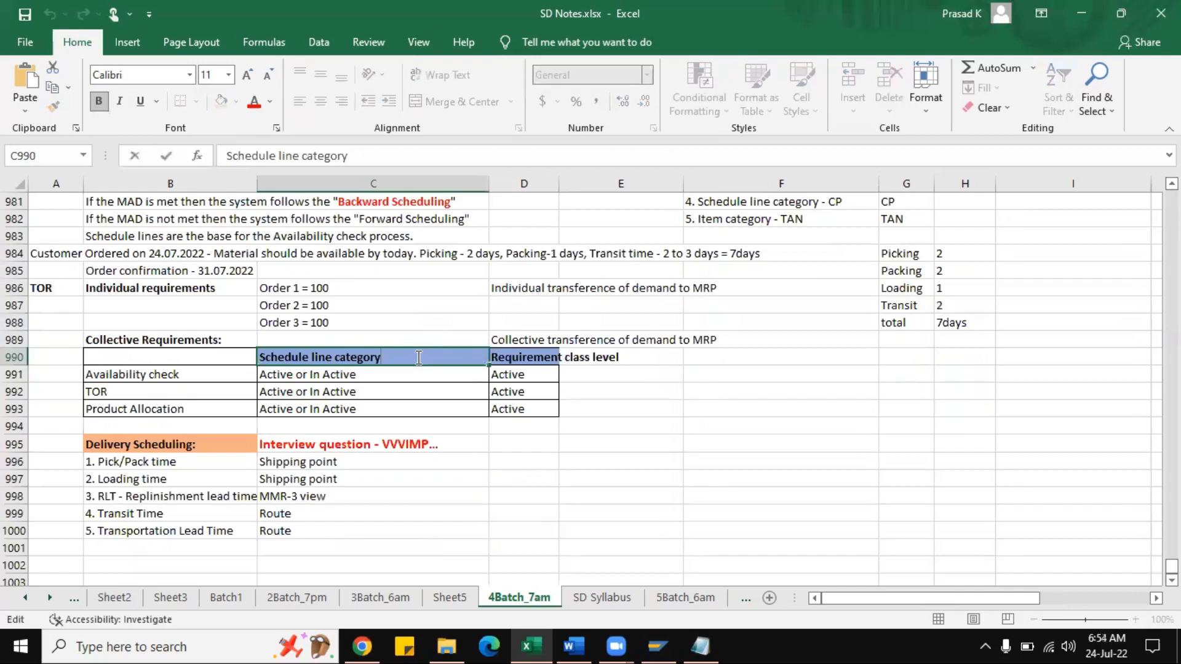
{"action": "left_click", "coordinate": [530, 361]}
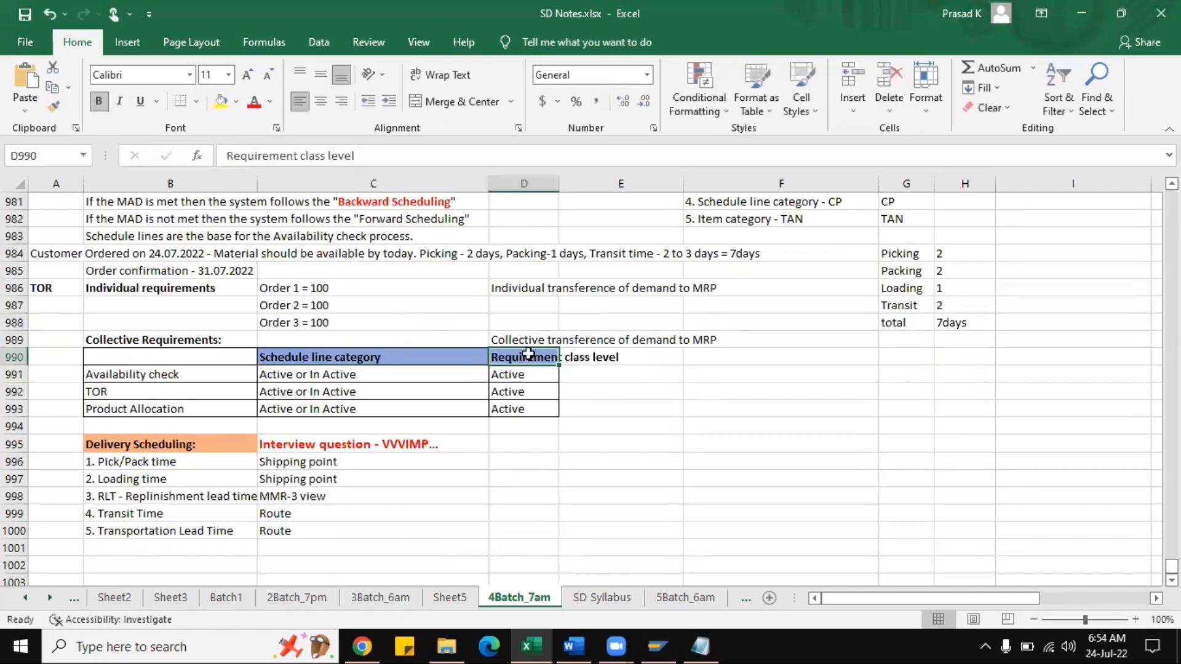
{"action": "left_click", "coordinate": [450, 81]}
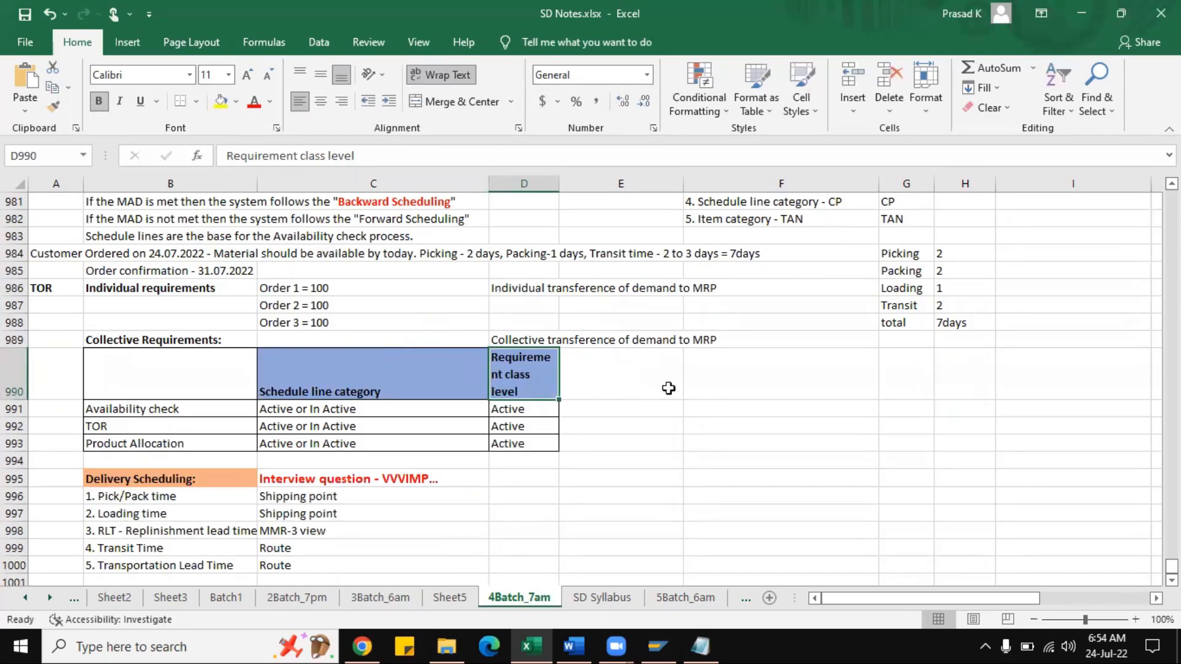
- Examine the table's schedule line category and requirement class level settings for availability check, TOR and product allocation
{"action": "scroll", "coordinate": [1111, 579], "scroll_direction": "down", "scroll_amount": 1}
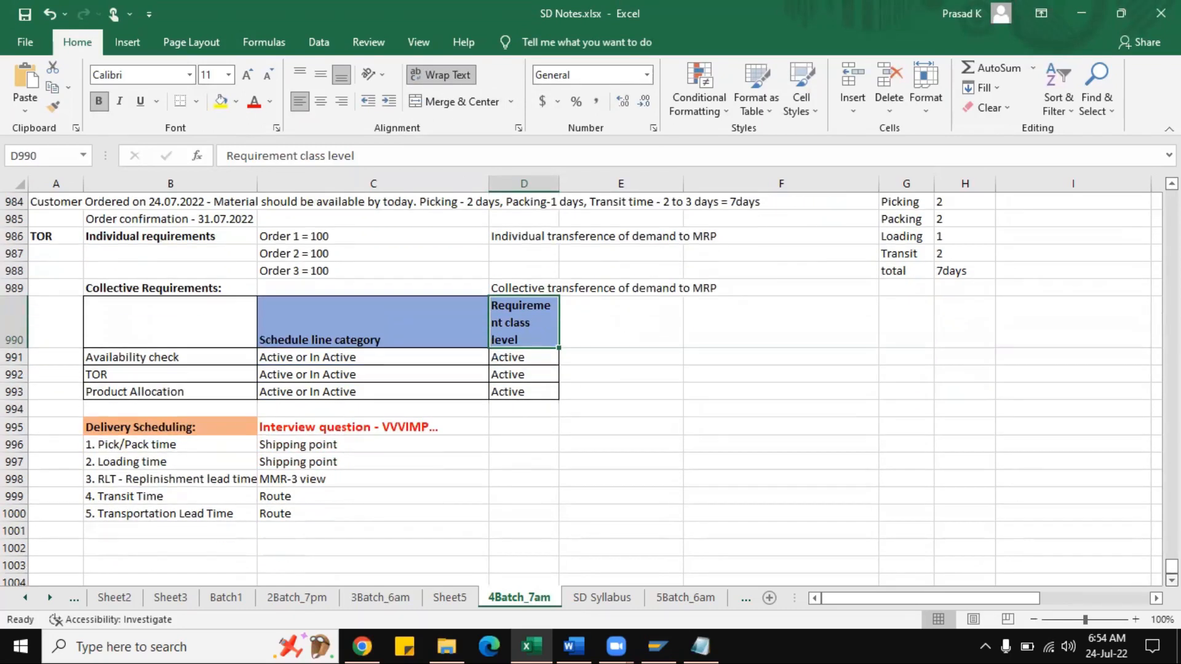
{"action": "scroll", "coordinate": [915, 506], "scroll_direction": "down", "scroll_amount": 1}
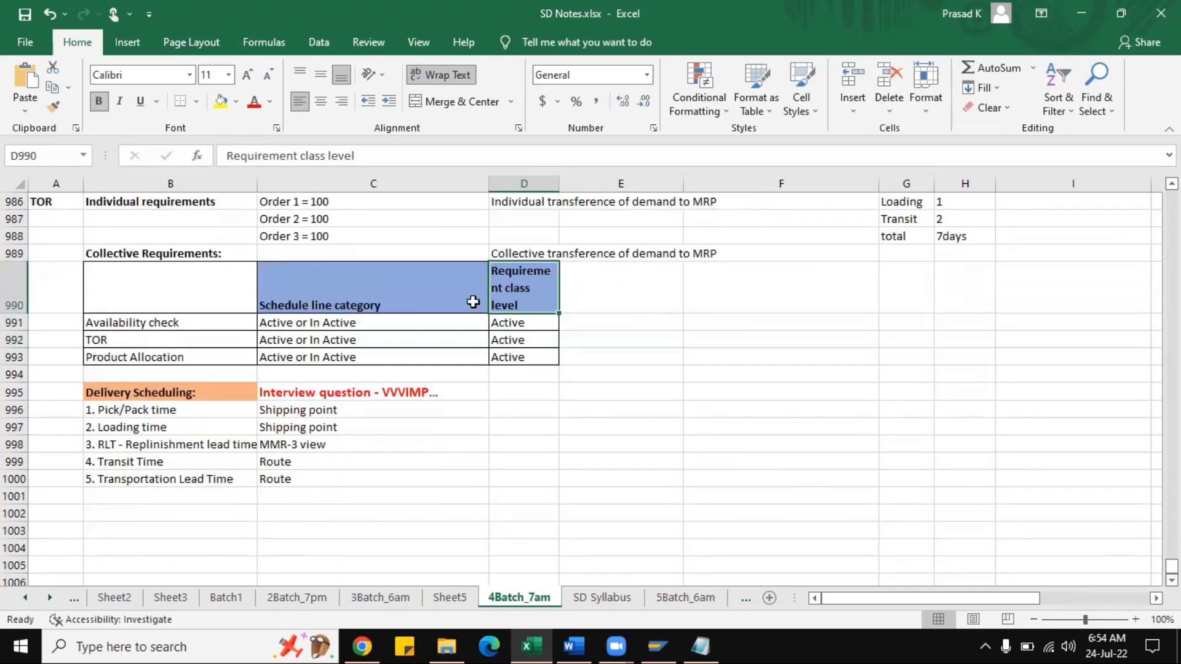
{"action": "left_click", "coordinate": [313, 309]}
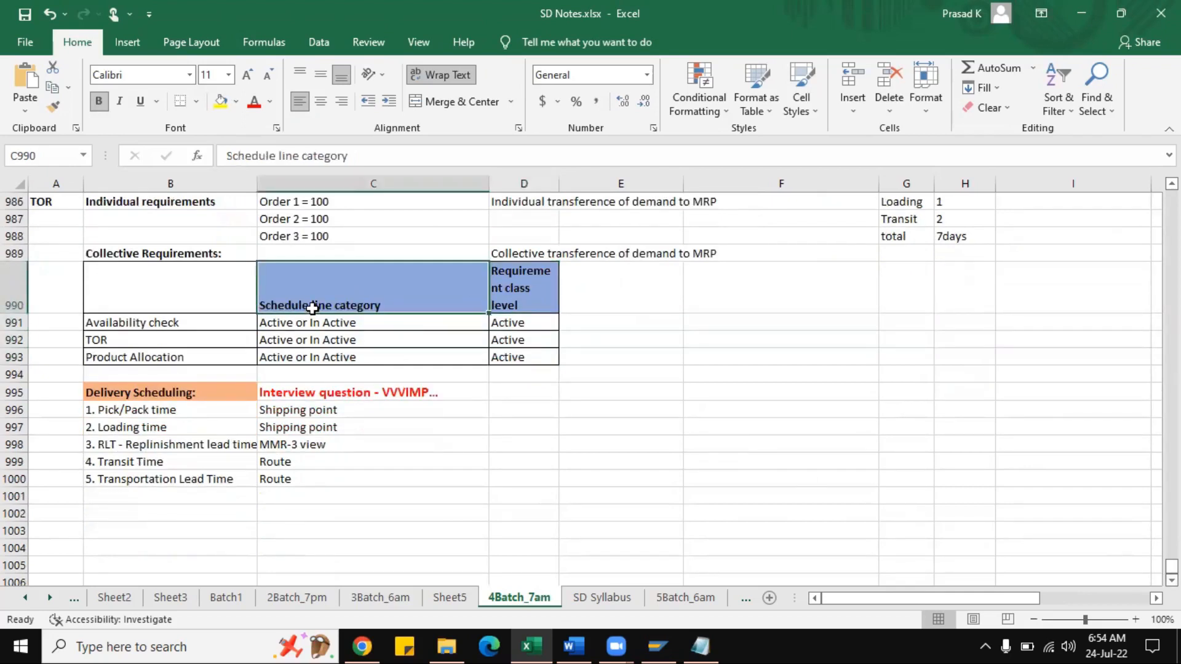
{"action": "left_click", "coordinate": [520, 324]}
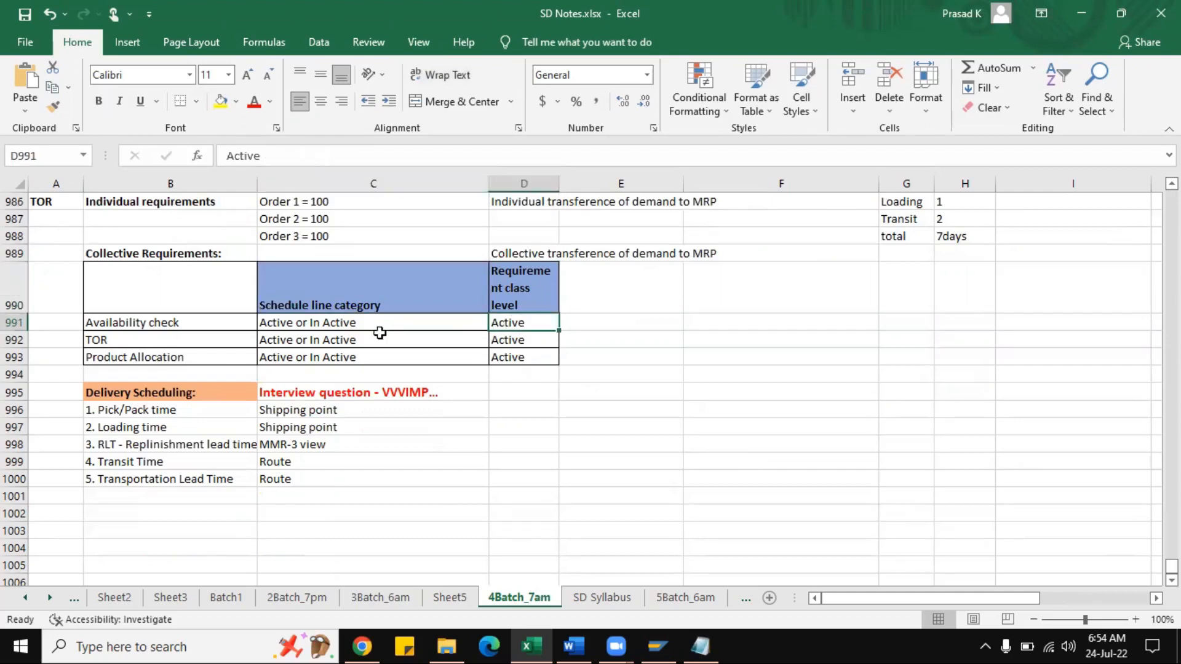
{"action": "left_click", "coordinate": [317, 344]}
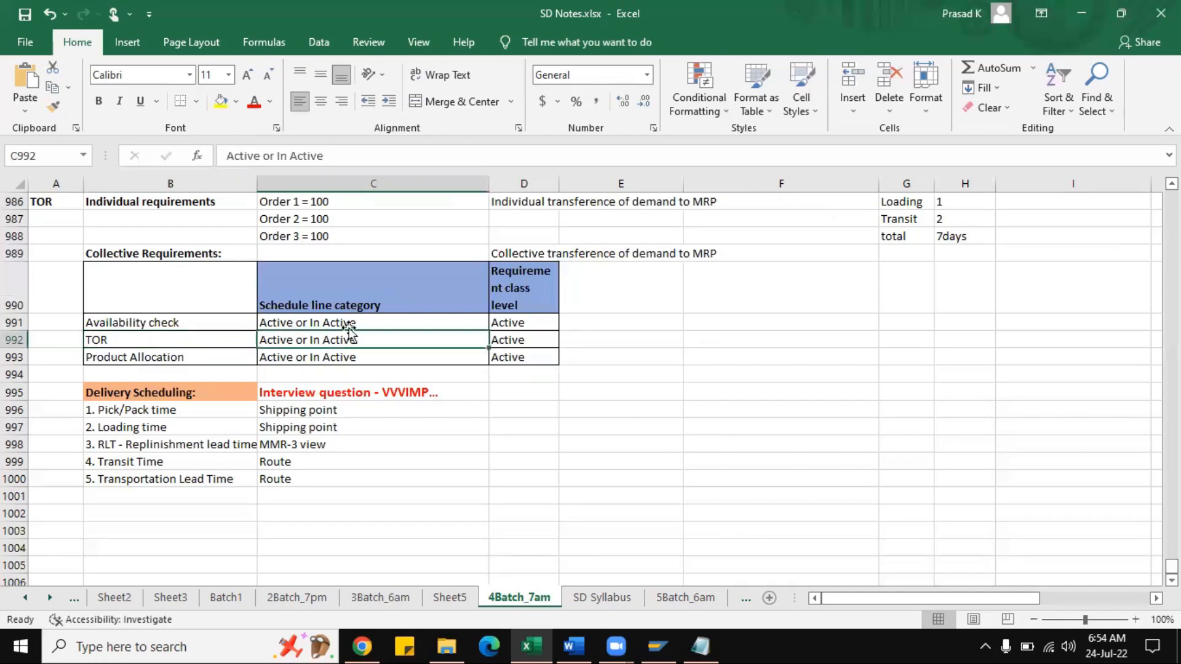
{"action": "left_click", "coordinate": [362, 290]}
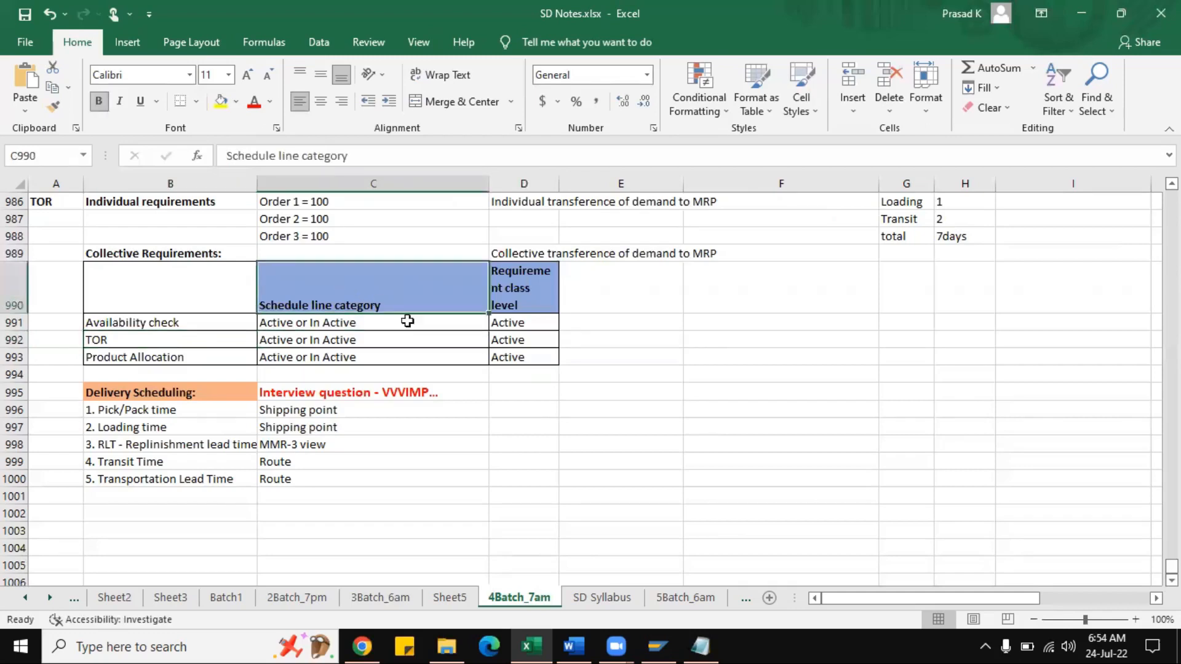
{"action": "left_click", "coordinate": [516, 343]}
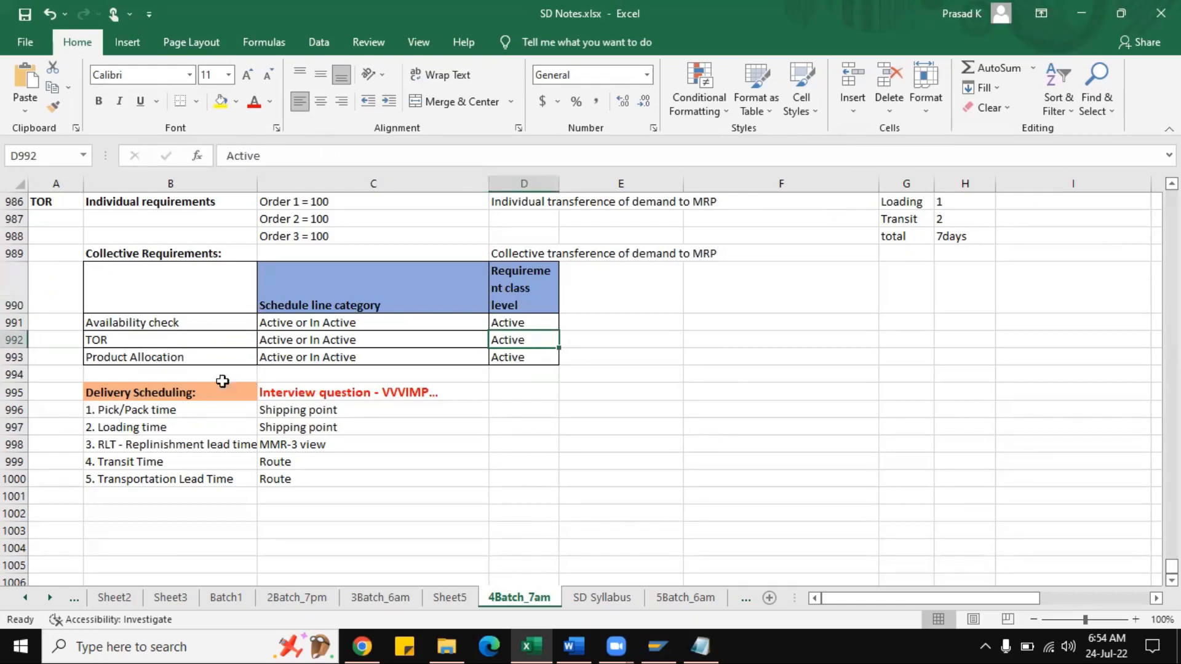
{"action": "left_click", "coordinate": [171, 358]}
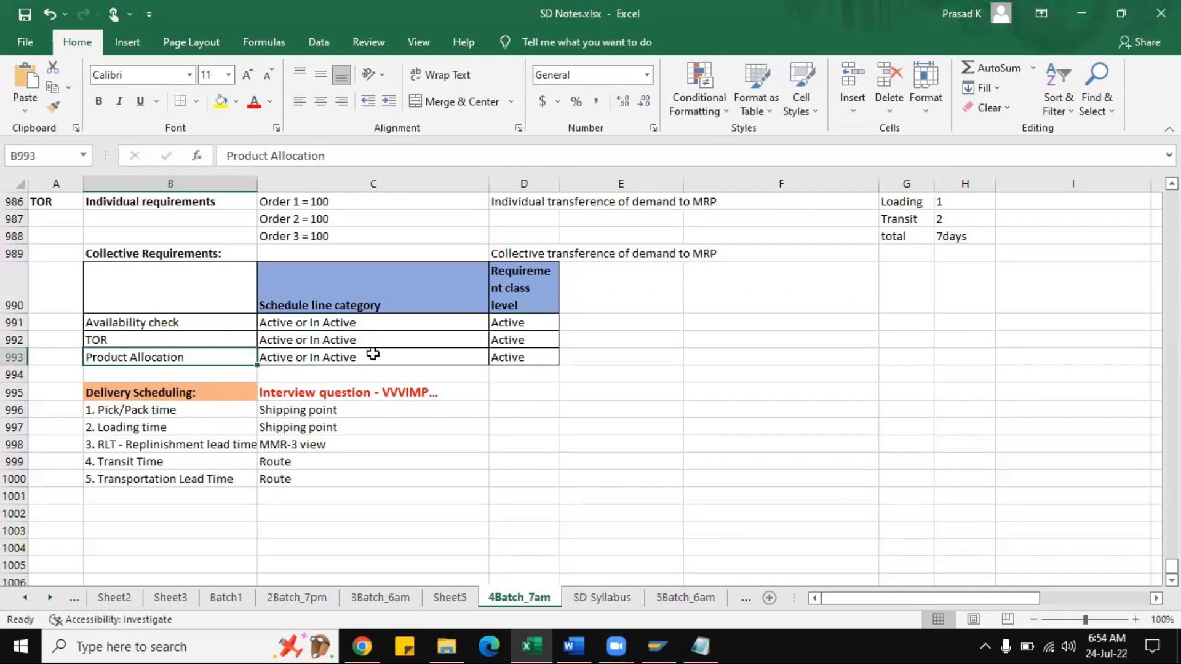
{"action": "left_click", "coordinate": [521, 359]}
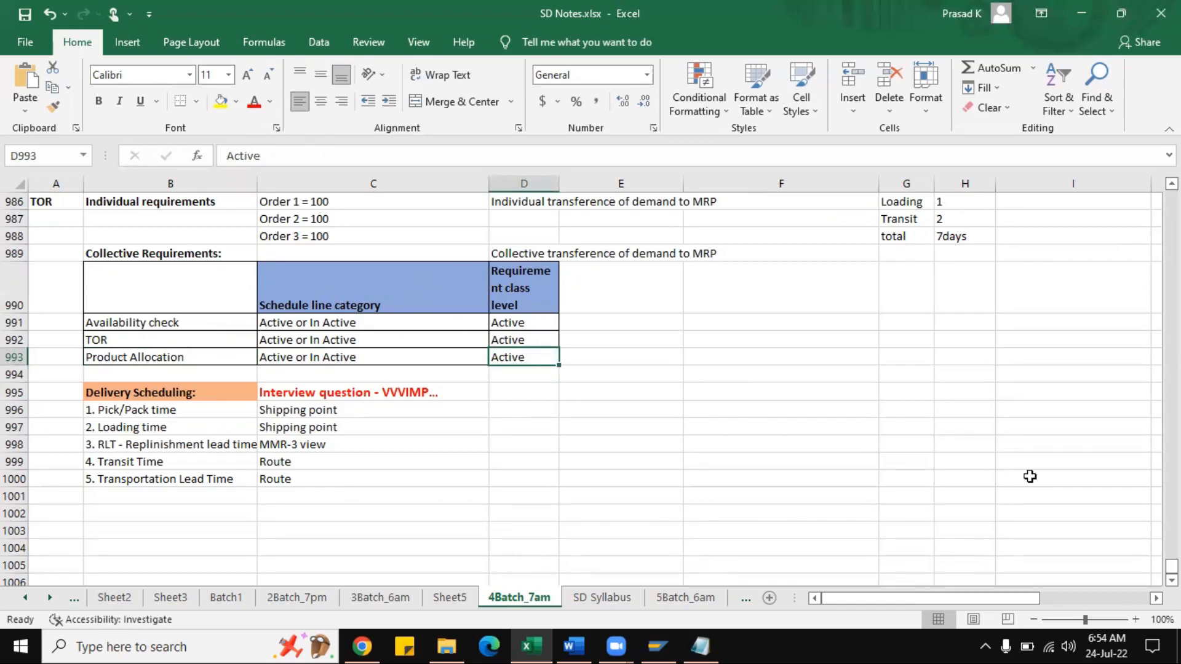
- Review the "Requirement Type in Sales Order" list and its interview question answers in rows 977 to 982
{"action": "scroll", "coordinate": [585, 387], "scroll_direction": "up", "scroll_amount": 8}
{"action": "scroll", "coordinate": [584, 388], "scroll_direction": "down", "scroll_amount": 4}
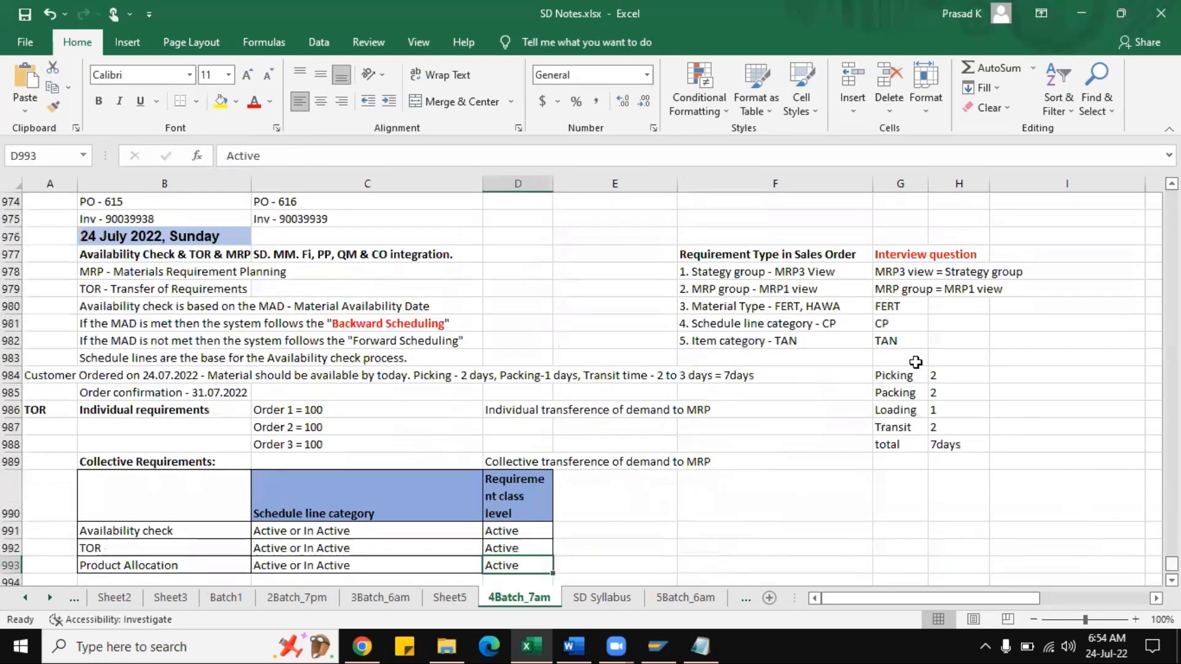
{"action": "left_click_drag", "start_coordinate": [737, 253], "coordinate": [978, 340]}
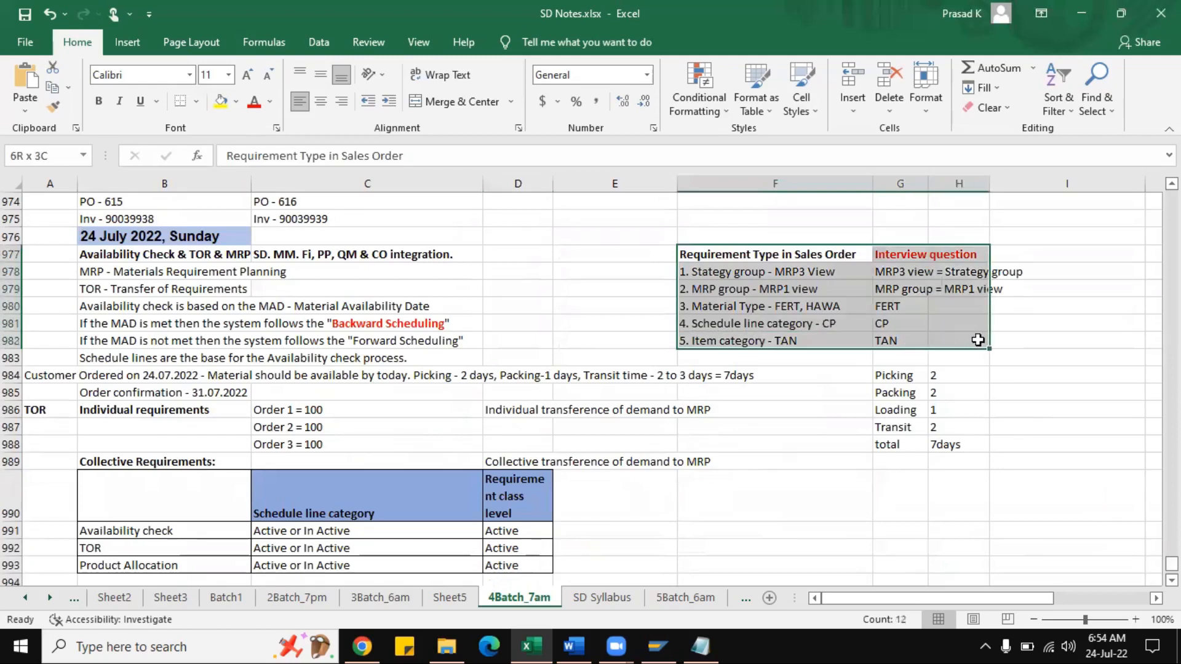
{"action": "left_click", "coordinate": [1073, 356]}
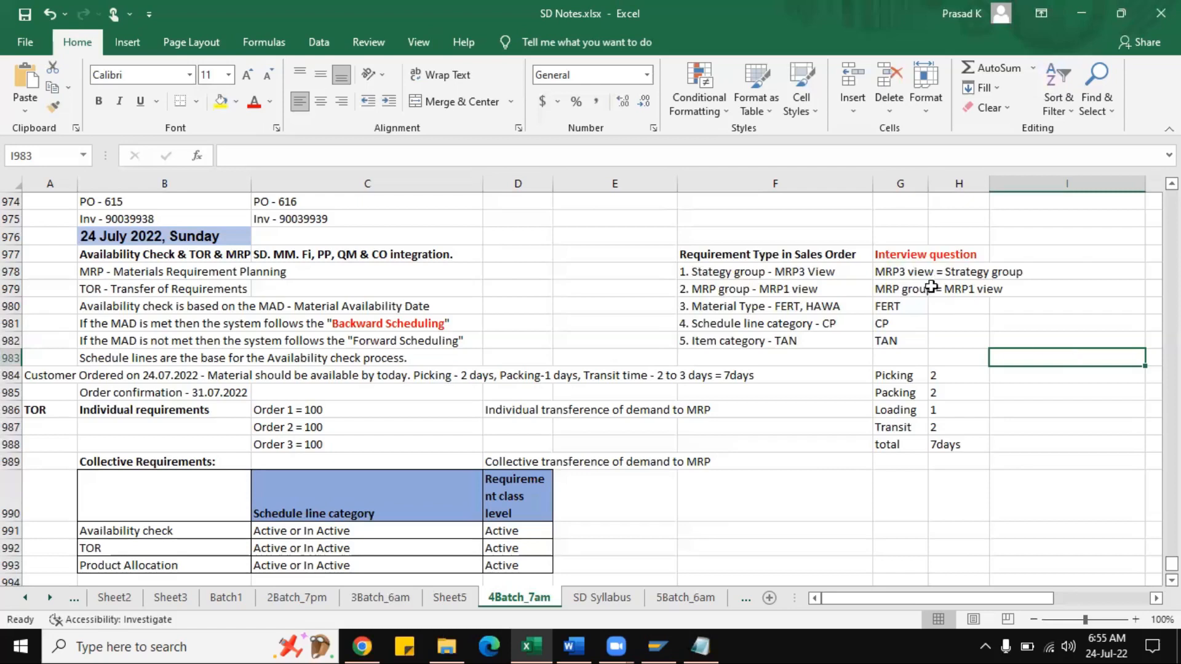
{"action": "left_click_drag", "start_coordinate": [727, 254], "coordinate": [991, 342]}
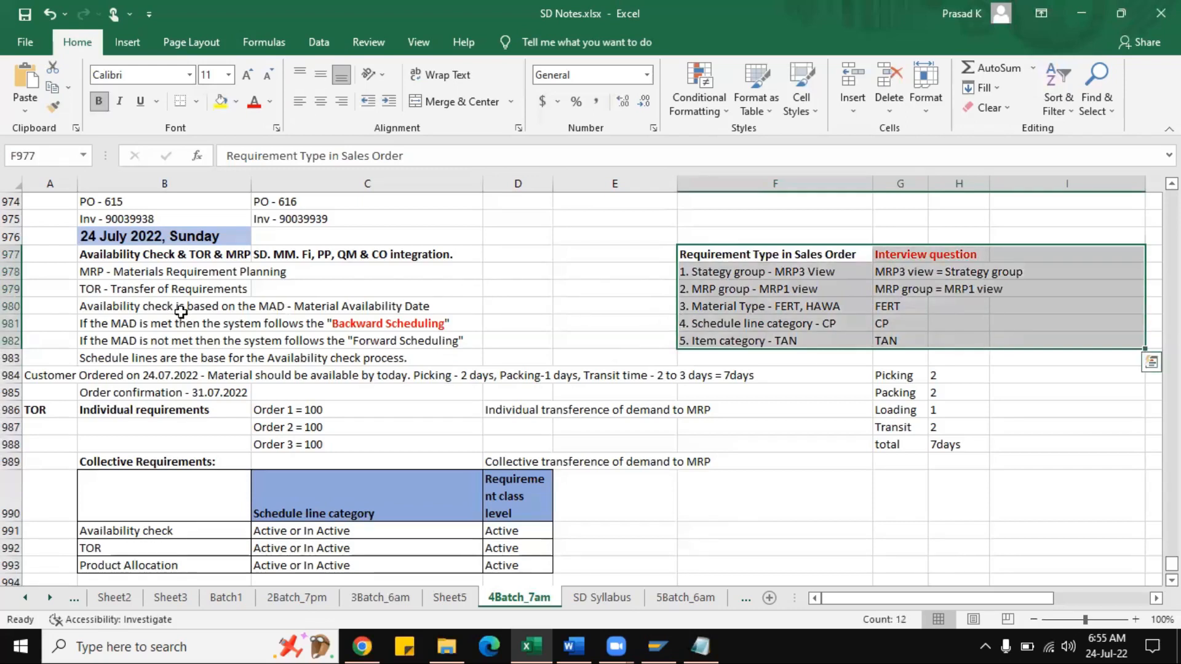
- Review the notes on MAD, backward and forward scheduling and the picking-to-transit days, plus the requirement type list in F977:H982
{"action": "left_click_drag", "start_coordinate": [155, 311], "coordinate": [365, 311]}
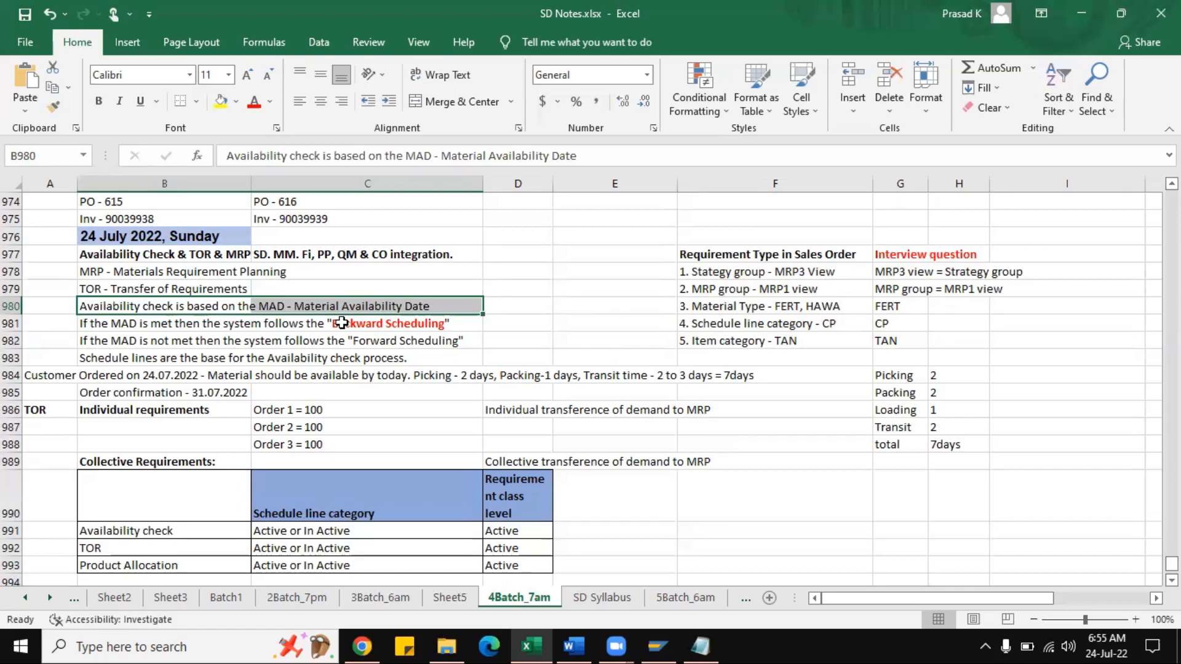
{"action": "left_click", "coordinate": [349, 326]}
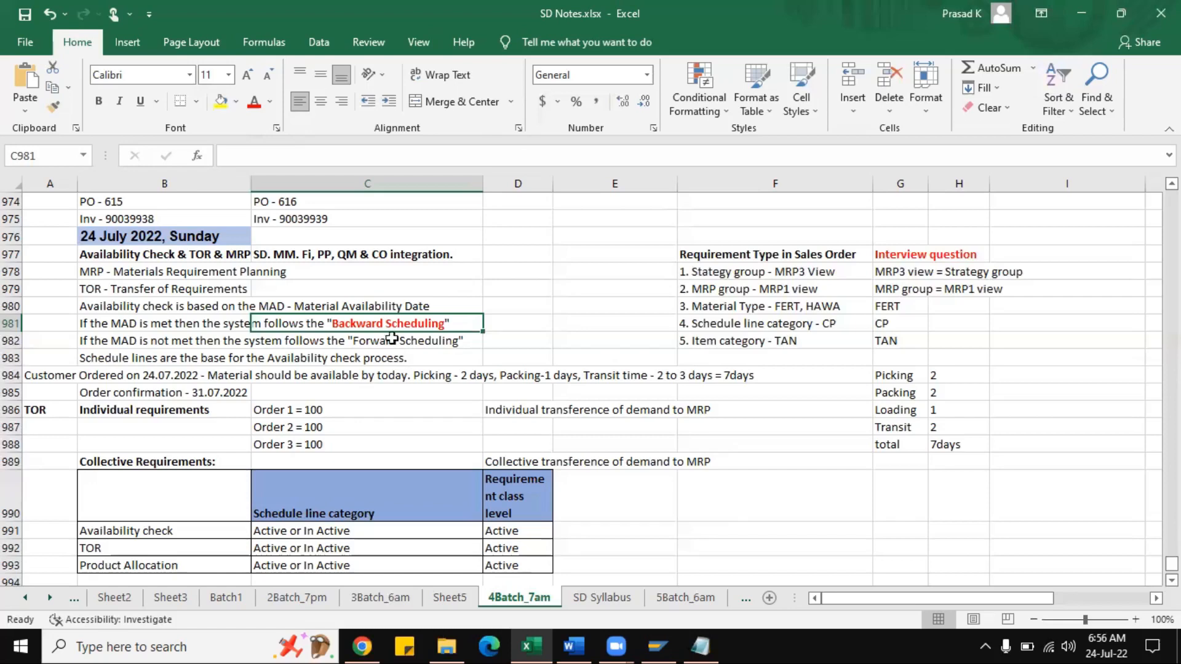
{"action": "left_click", "coordinate": [147, 377]}
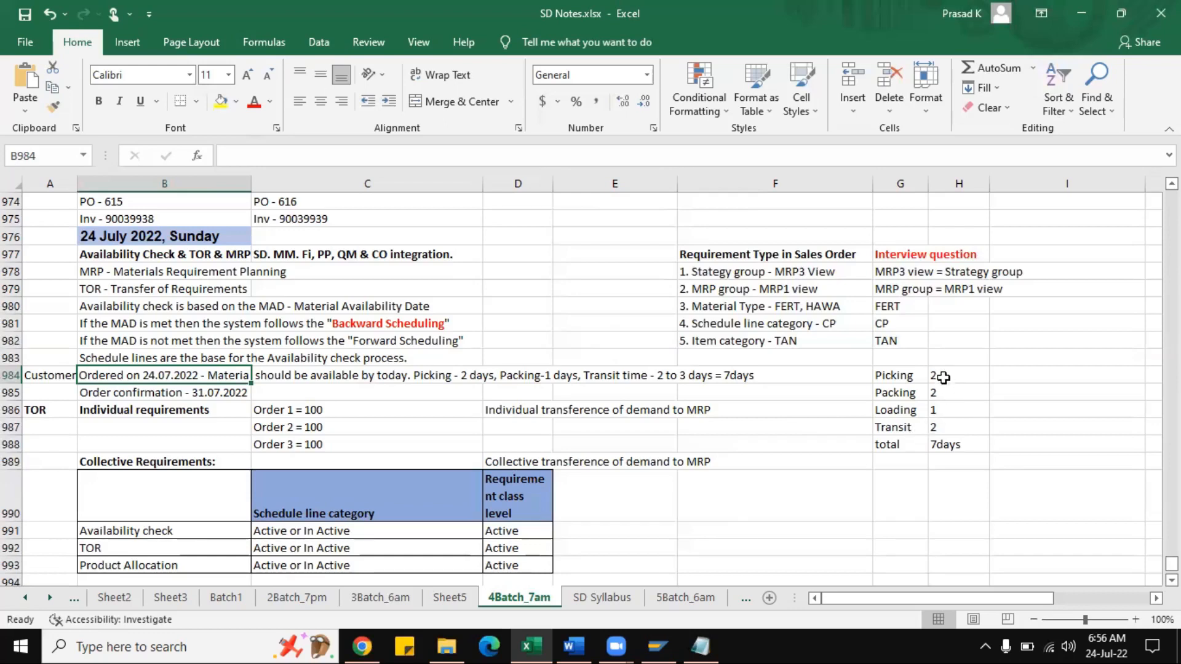
{"action": "left_click_drag", "start_coordinate": [914, 381], "coordinate": [954, 429]}
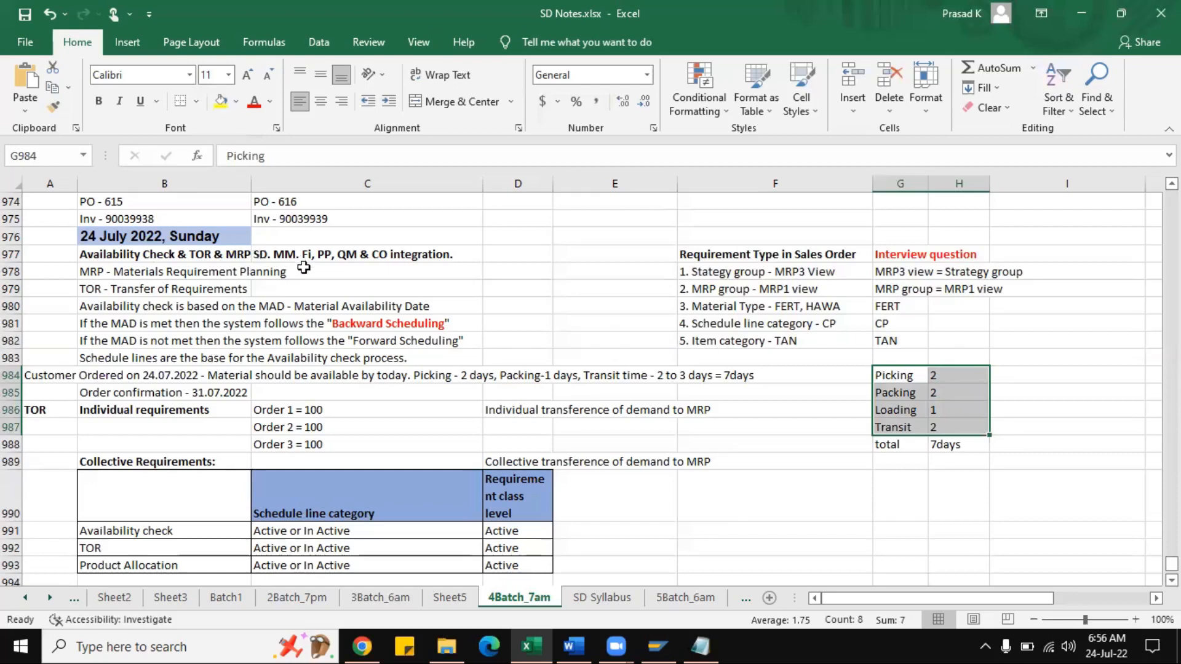
{"action": "left_click_drag", "start_coordinate": [307, 272], "coordinate": [318, 254]}
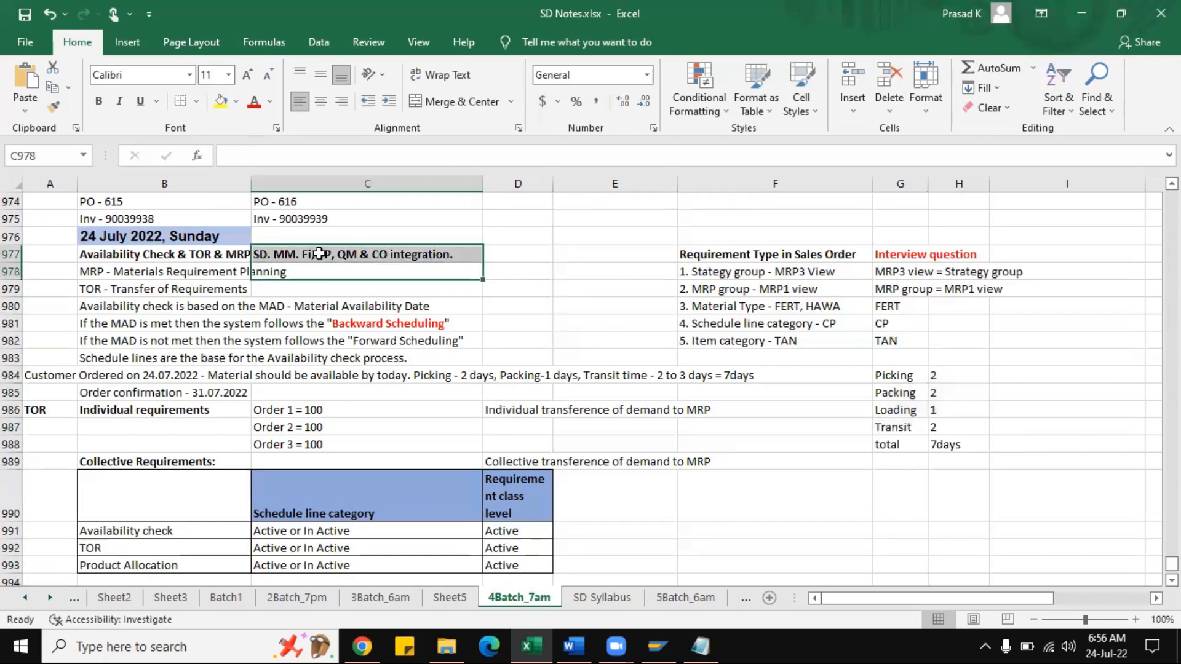
{"action": "left_click", "coordinate": [318, 254]}
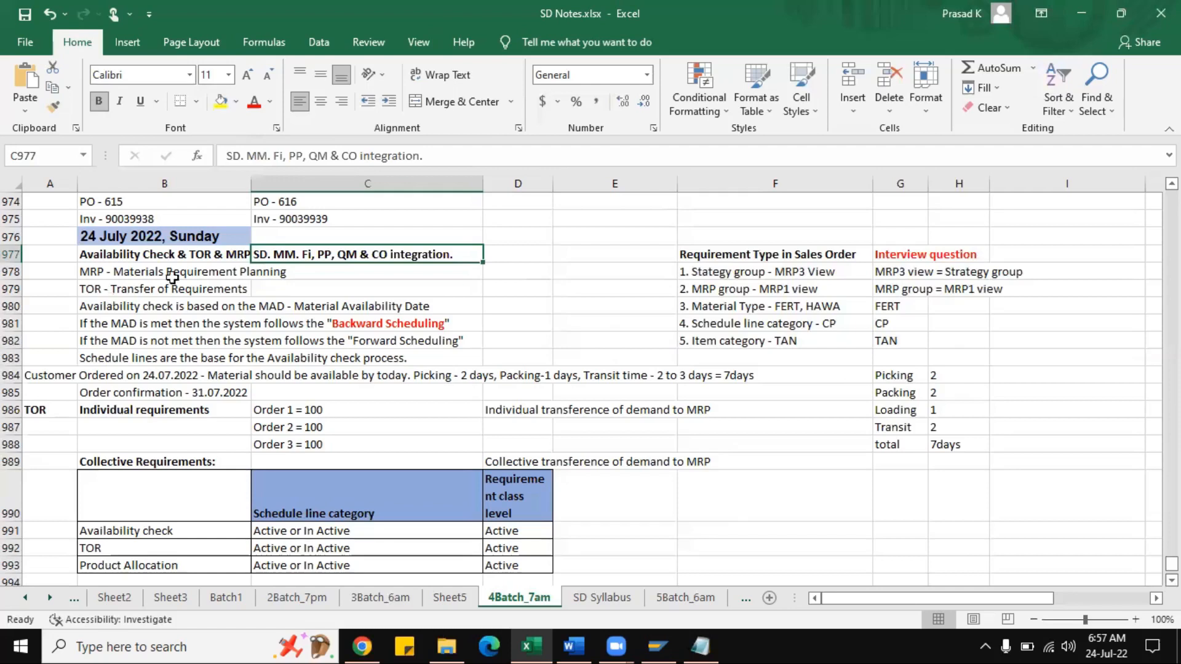
{"action": "left_click_drag", "start_coordinate": [705, 258], "coordinate": [971, 337]}
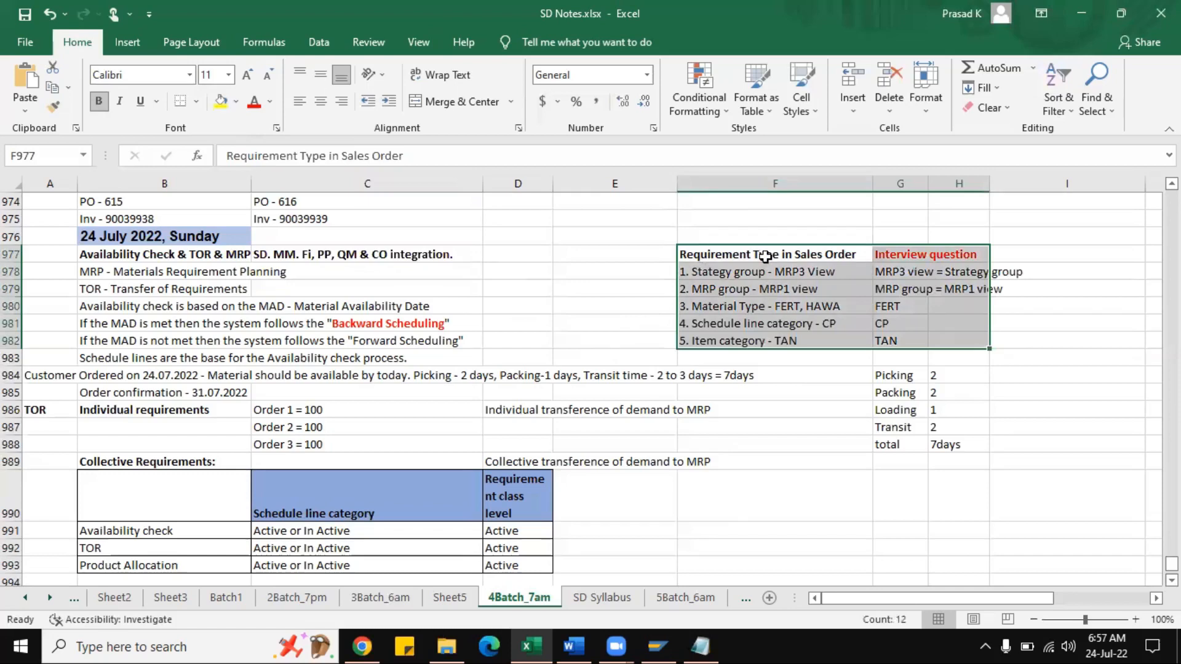
{"action": "left_click_drag", "start_coordinate": [765, 274], "coordinate": [869, 342]}
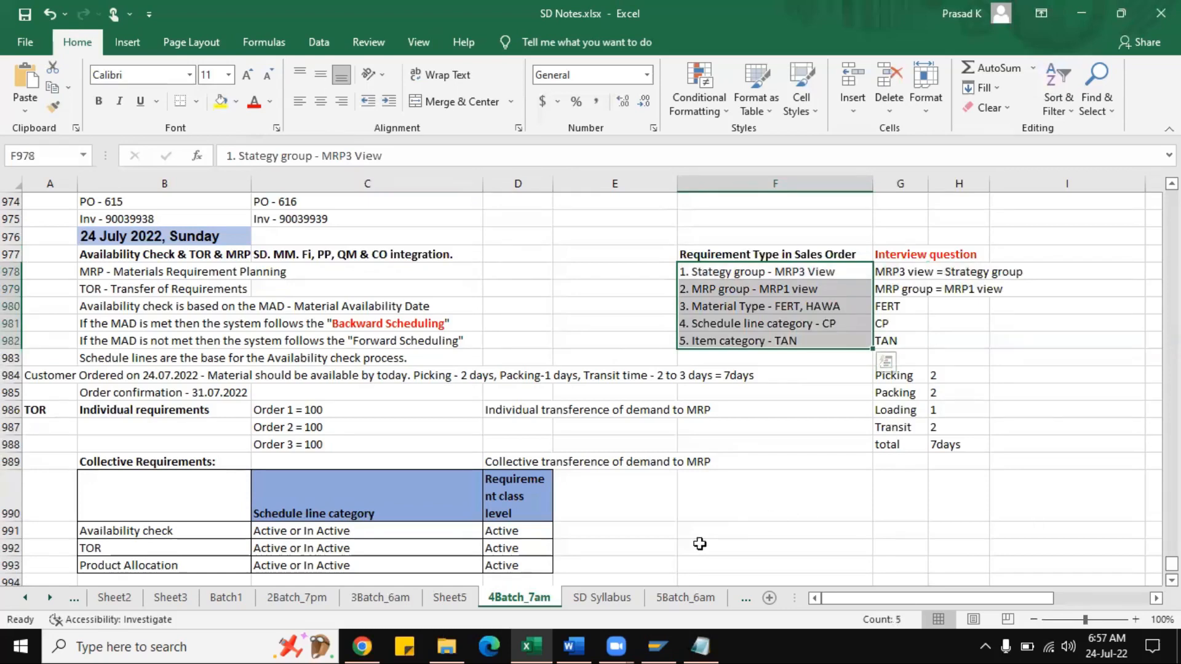
- Switch to the SAP SD material in Word and read the MRP, availability check and TOR introduction against the Excel table's rows 991 to 993
{"action": "left_click", "coordinate": [573, 646]}
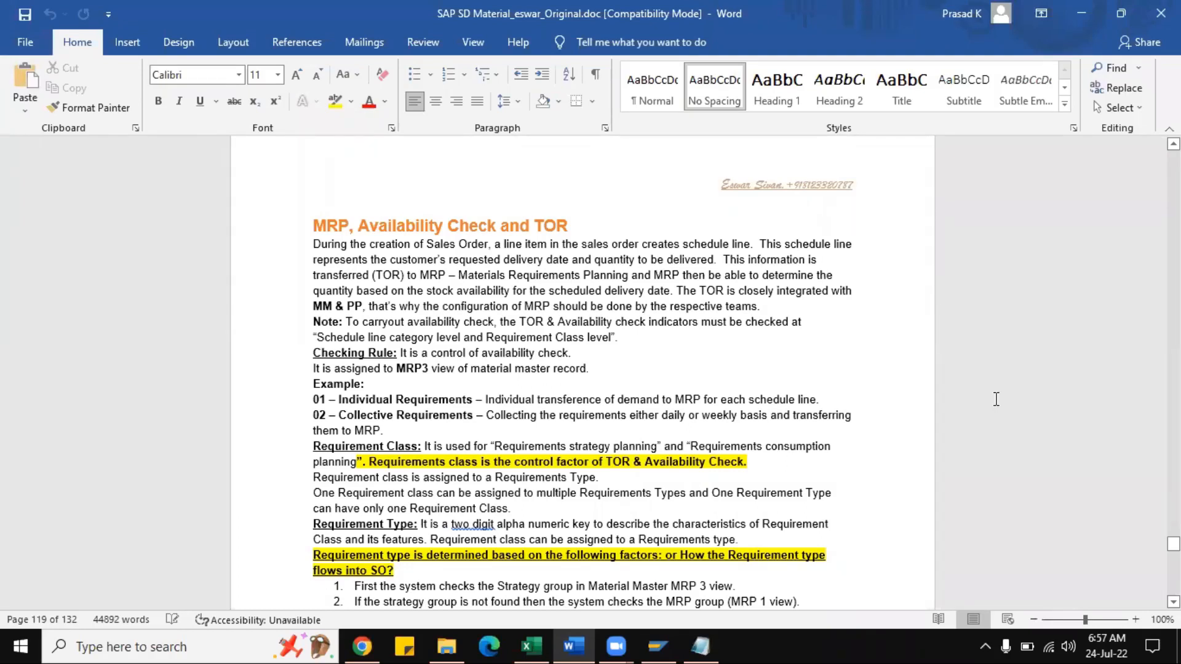
{"action": "left_click", "coordinate": [540, 288]}
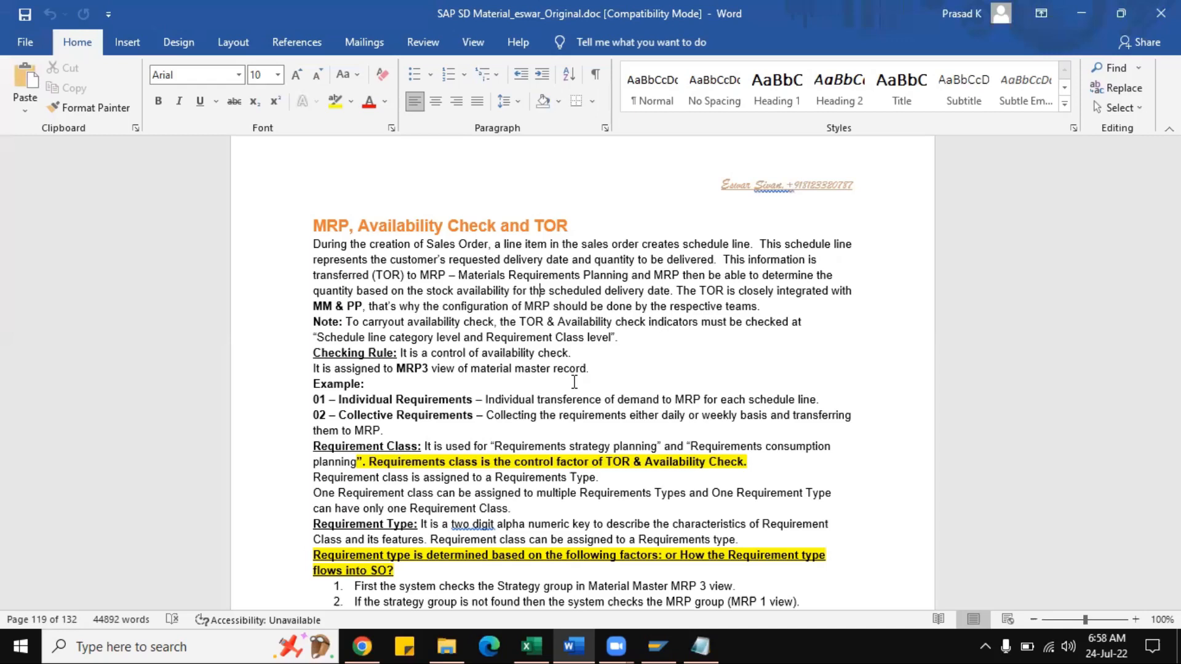
{"action": "key", "text": "alt+Tab"}
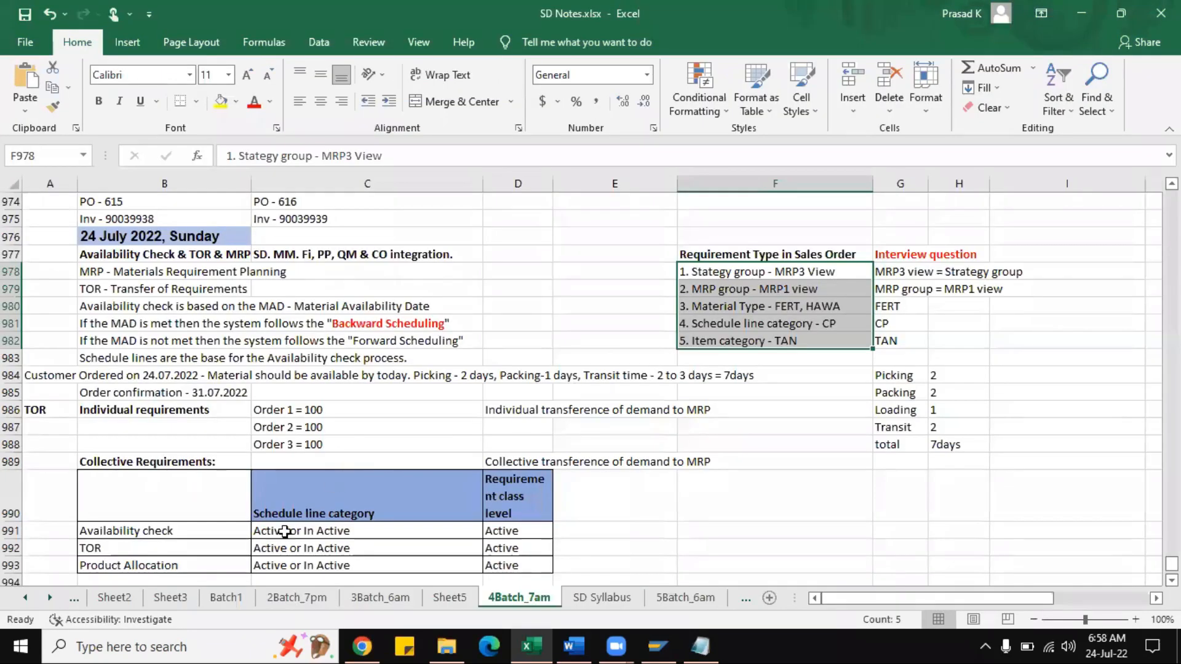
{"action": "left_click_drag", "start_coordinate": [212, 532], "coordinate": [205, 563]}
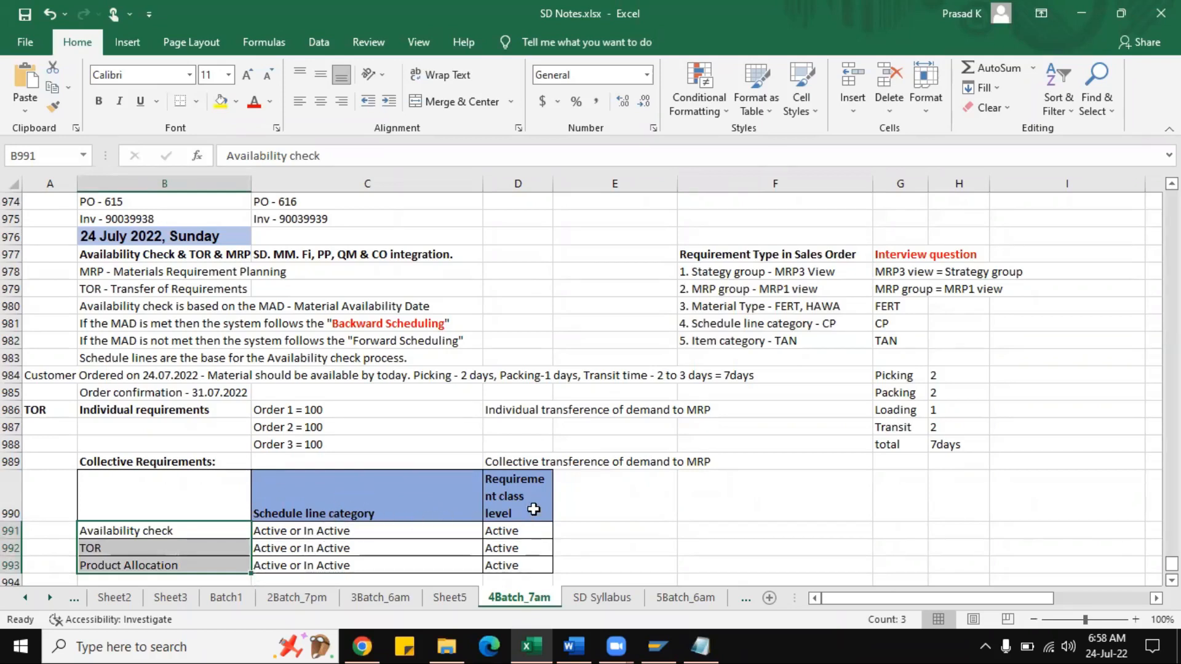
{"action": "key", "text": "alt+Tab"}
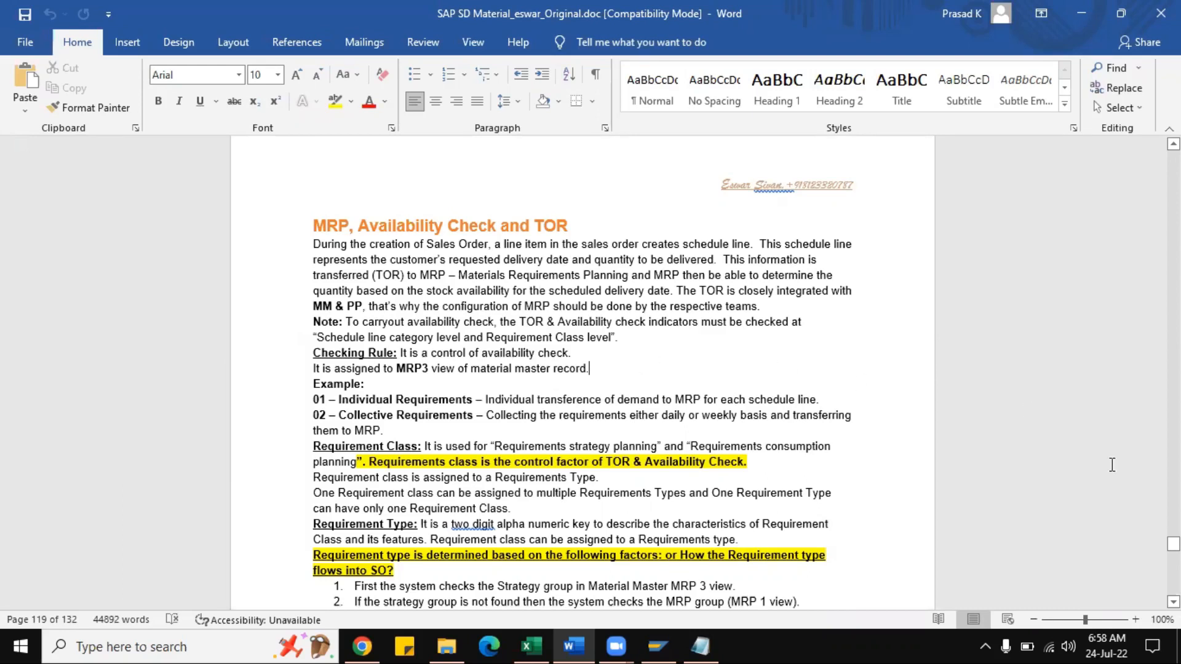
- Read the Requirement Class definition in the Word document and compare it with the requirement class level column in the Excel notes
{"action": "scroll", "coordinate": [583, 388], "scroll_direction": "down", "scroll_amount": 3}
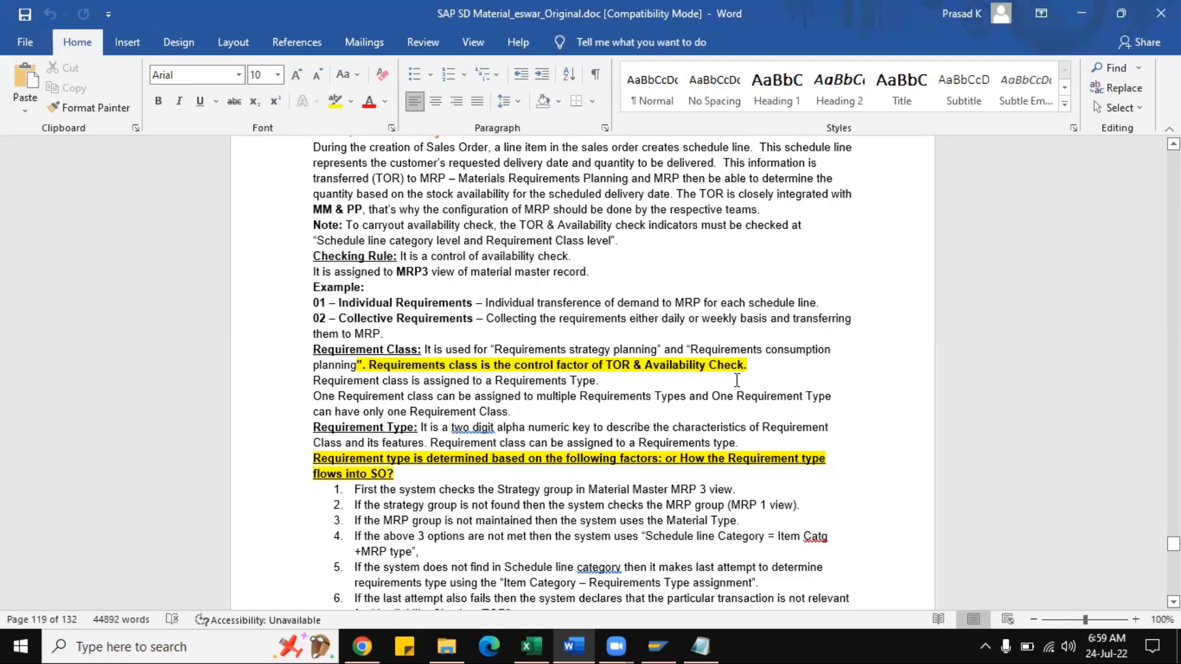
{"action": "left_click_drag", "start_coordinate": [763, 366], "coordinate": [306, 359]}
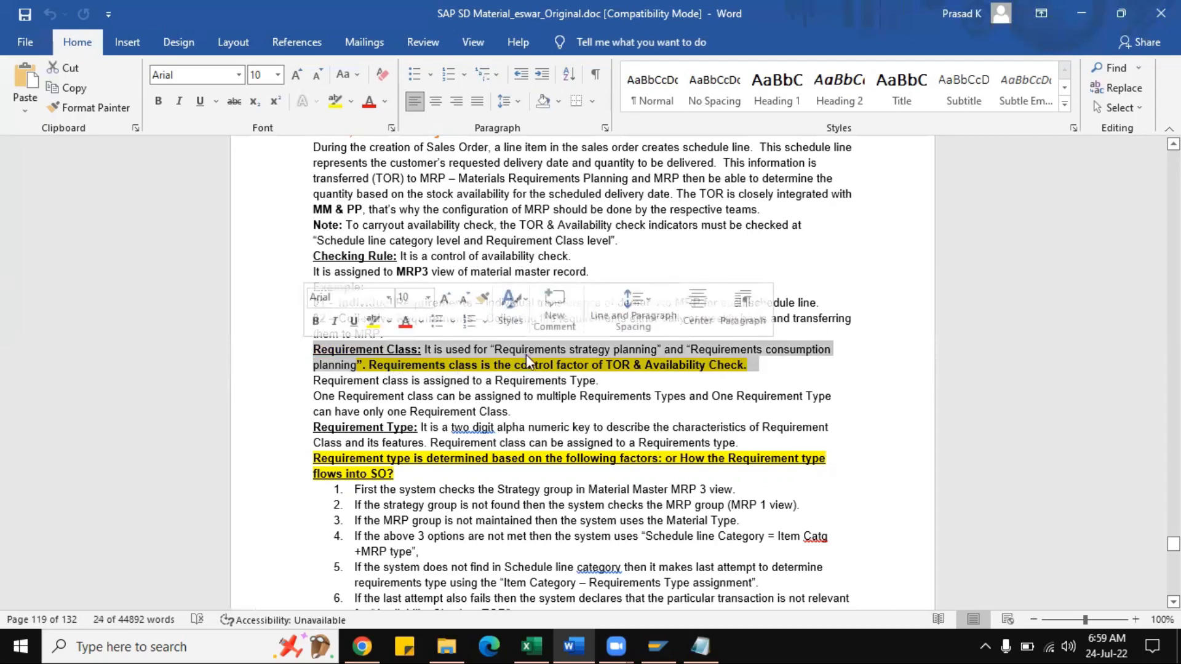
{"action": "left_click", "coordinate": [622, 382]}
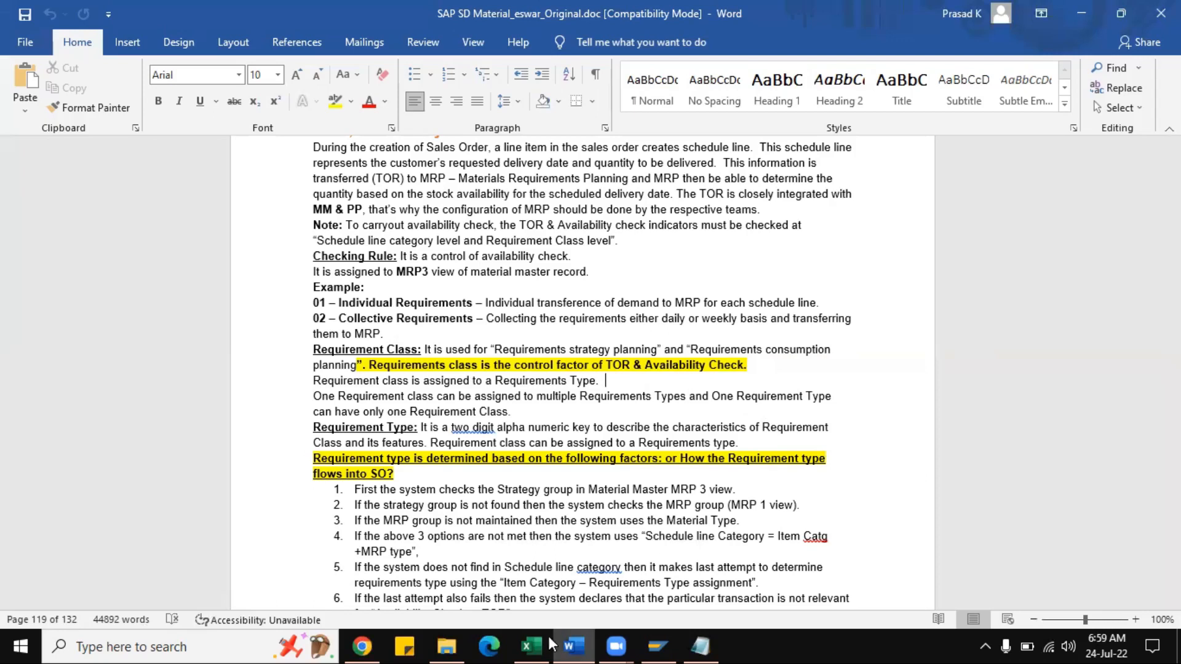
{"action": "left_click", "coordinate": [530, 646]}
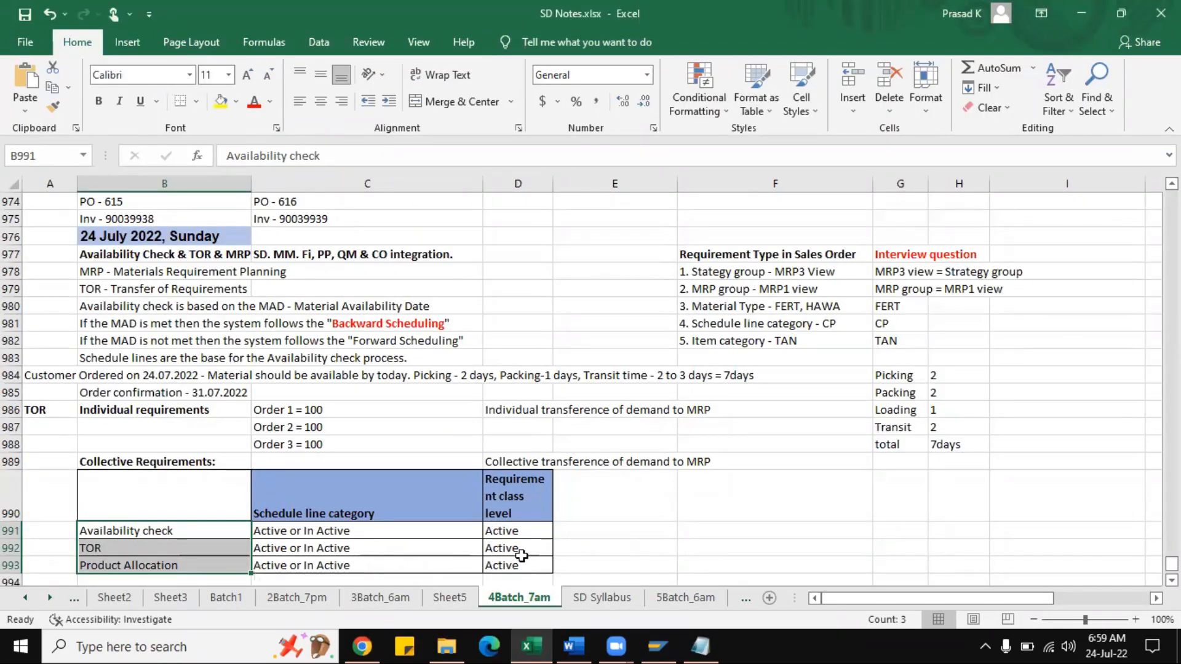
{"action": "left_click", "coordinate": [1079, 9]}
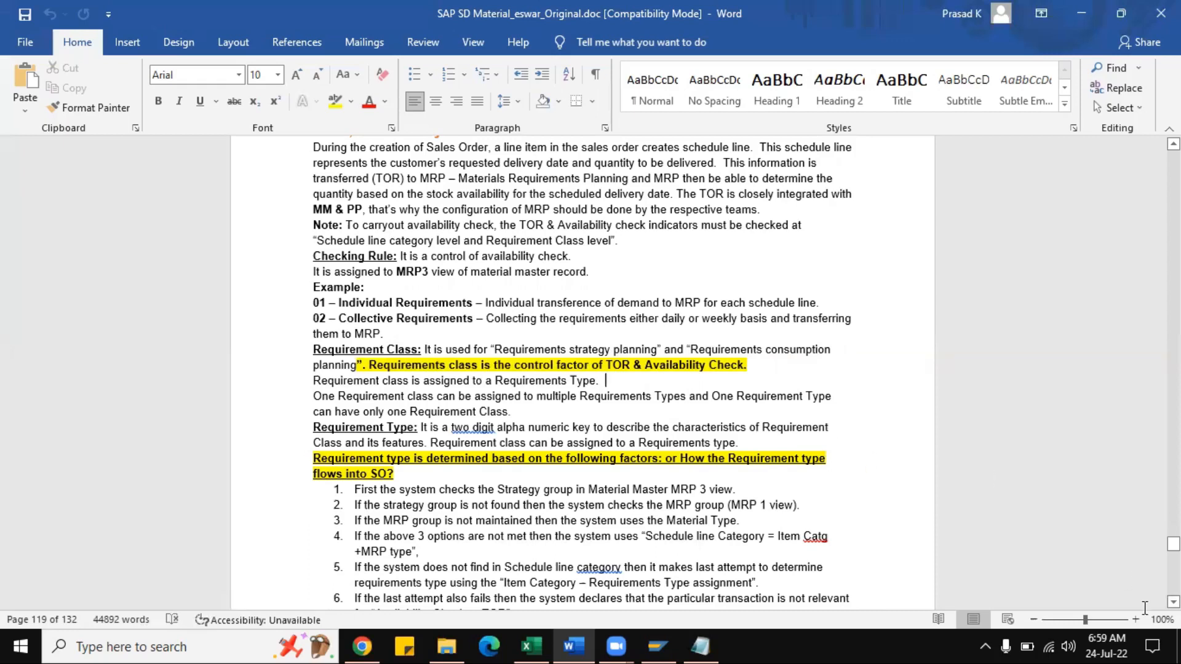
- Read the Word document's factors for requirement type determination and compare them with the five-item list in F978:F982 of the Excel notes
{"action": "left_click", "coordinate": [1174, 603]}
{"action": "left_click", "coordinate": [1173, 602]}
{"action": "scroll", "coordinate": [1174, 603], "scroll_direction": "down", "scroll_amount": 3}
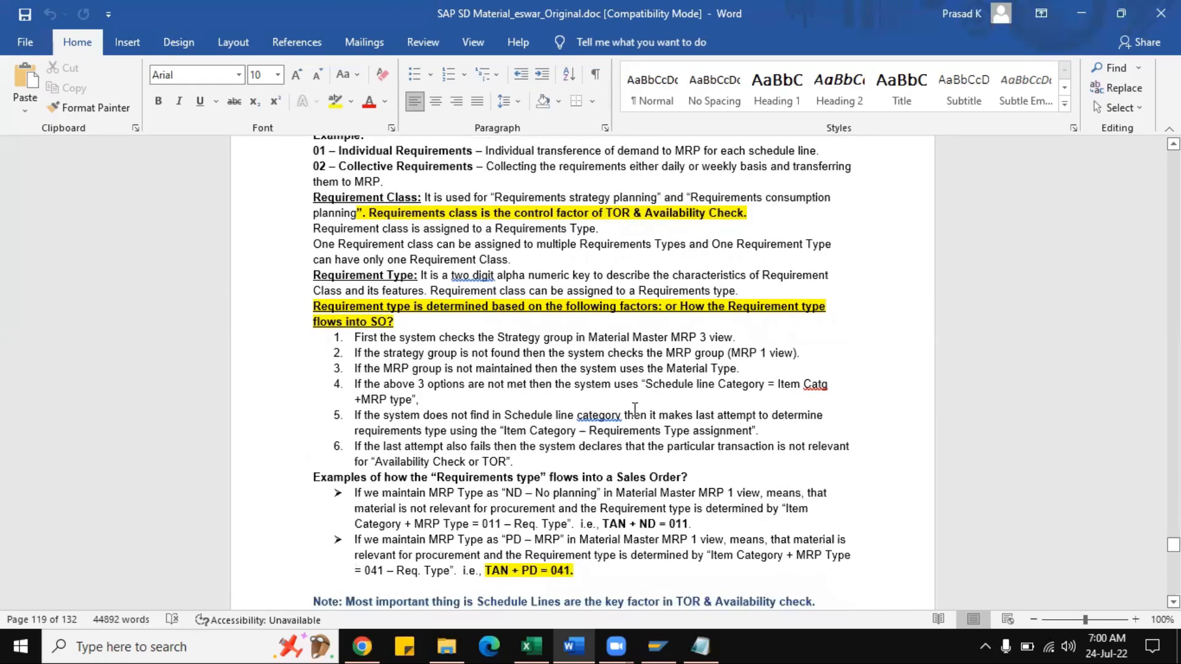
{"action": "left_click_drag", "start_coordinate": [399, 322], "coordinate": [312, 308]}
{"action": "left_click", "coordinate": [419, 317]}
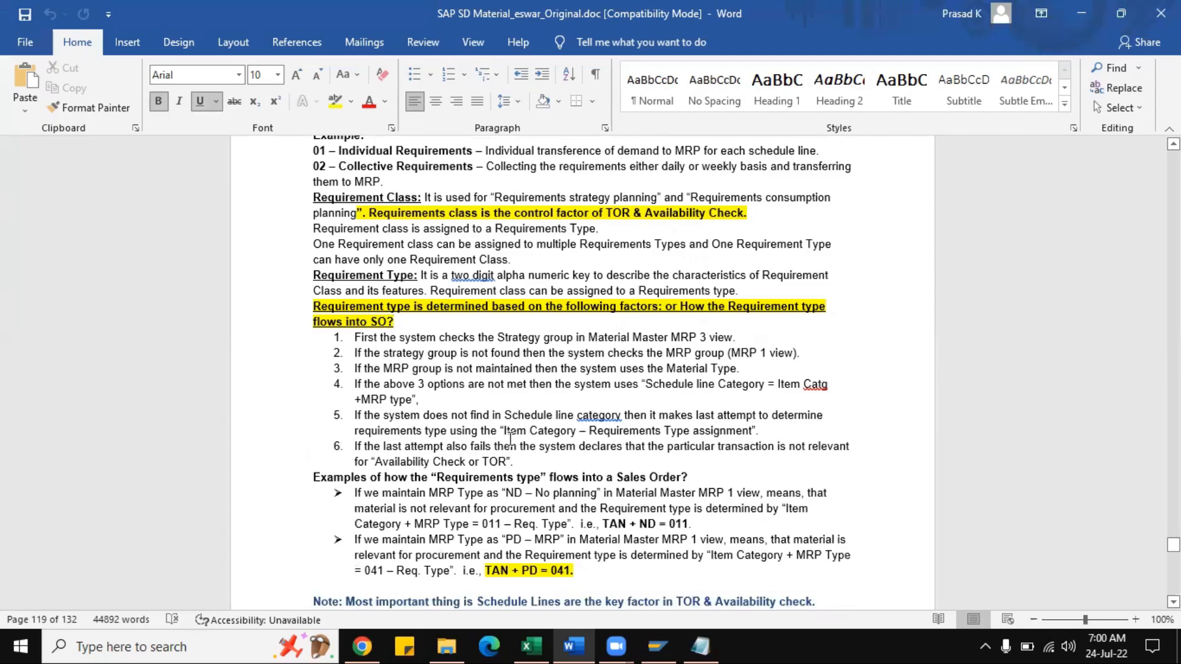
{"action": "left_click", "coordinate": [530, 647]}
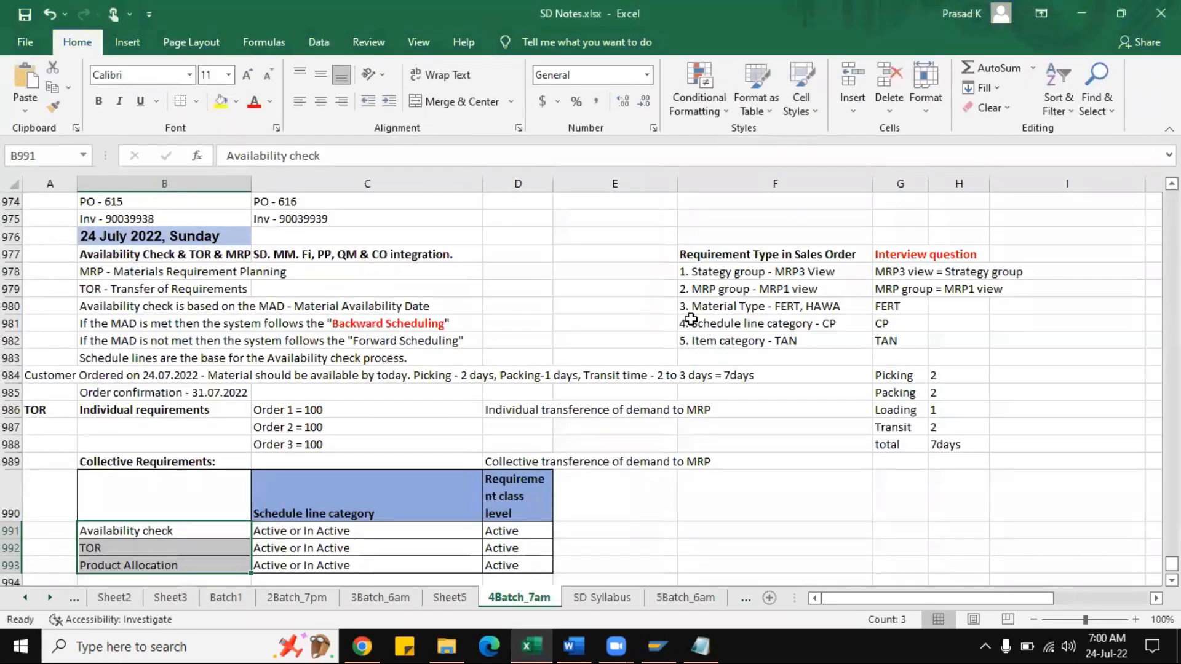
{"action": "left_click_drag", "start_coordinate": [724, 272], "coordinate": [738, 349]}
{"action": "key", "text": "alt+Tab"}
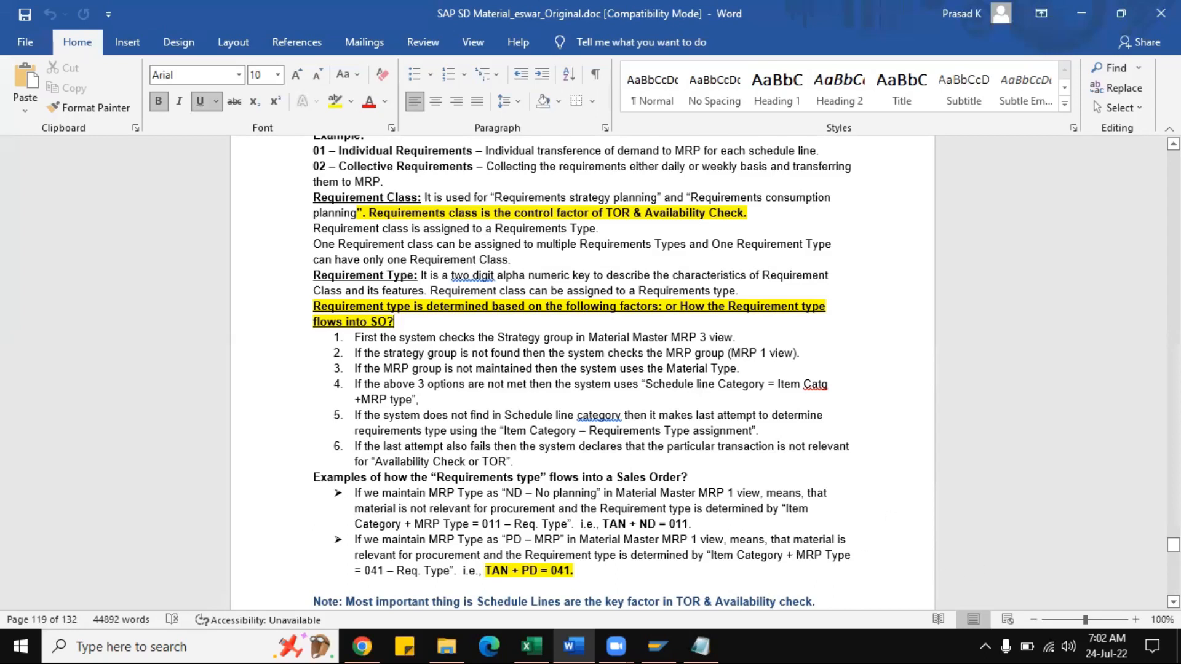
- Review the Word document's ND and PD MRP type examples of how the requirements type flows into a sales order
{"action": "scroll", "coordinate": [582, 369], "scroll_direction": "down", "scroll_amount": 3}
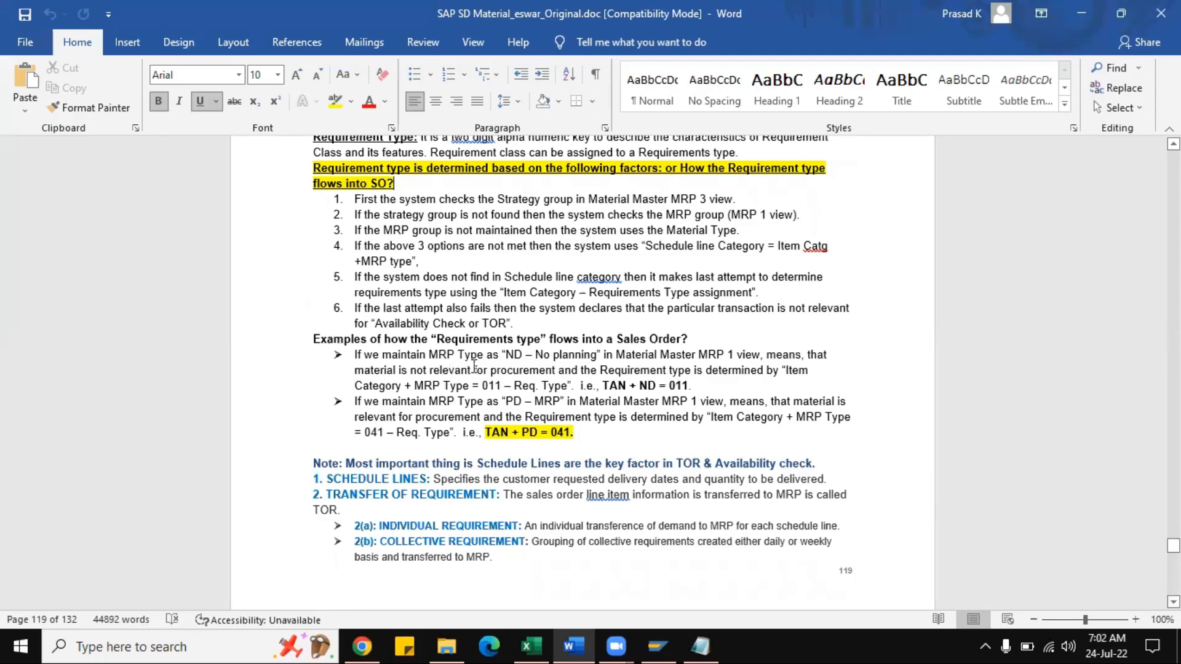
{"action": "left_click", "coordinate": [351, 358]}
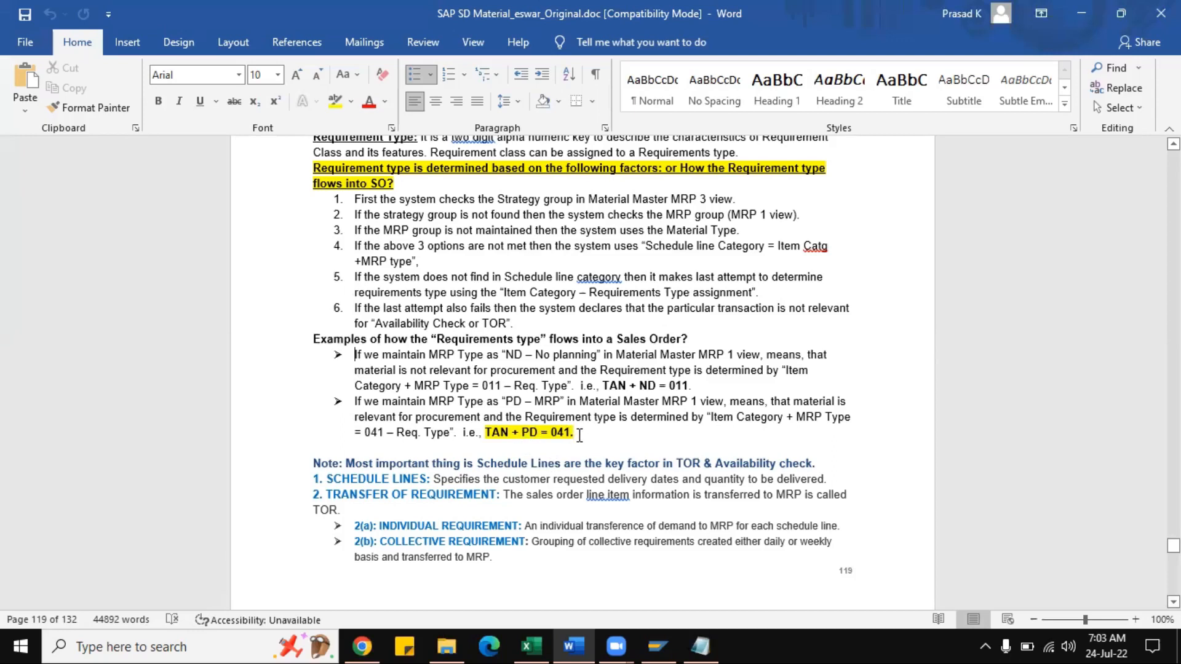
{"action": "left_click_drag", "start_coordinate": [580, 434], "coordinate": [314, 169]}
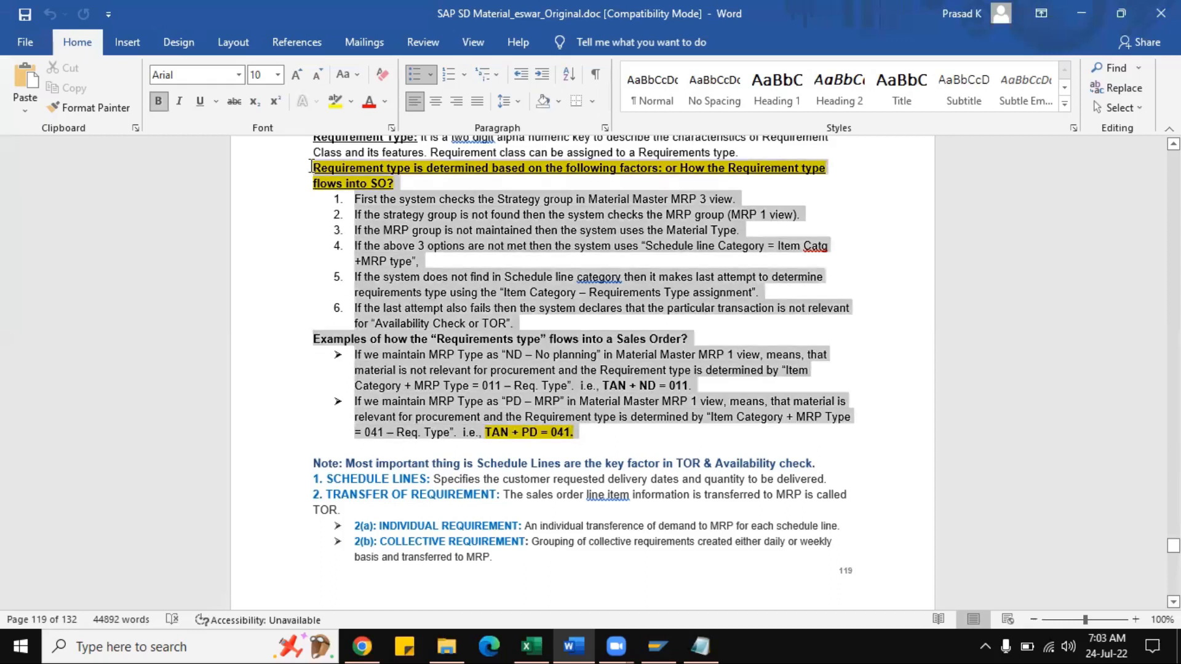
{"action": "left_click", "coordinate": [471, 352]}
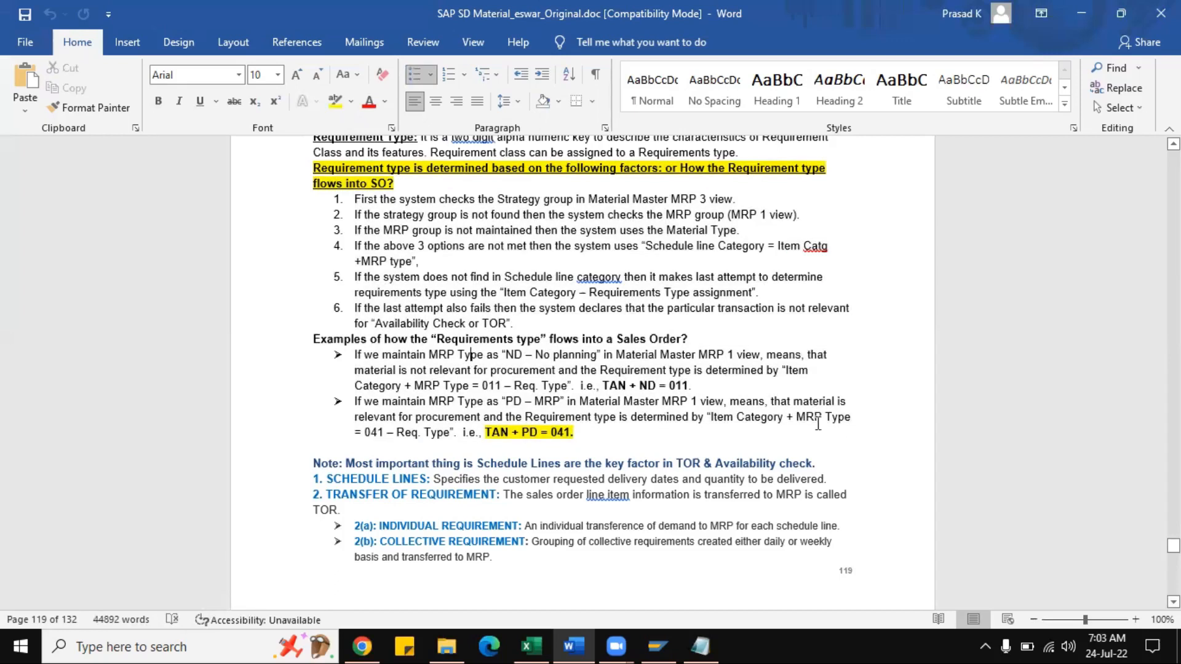
- Switch to SAP Logon, open the EH7 connection with instance 61, and log on to client 800 with the user name and account password
{"action": "left_click", "coordinate": [1082, 9]}
{"action": "left_click", "coordinate": [1081, 8]}
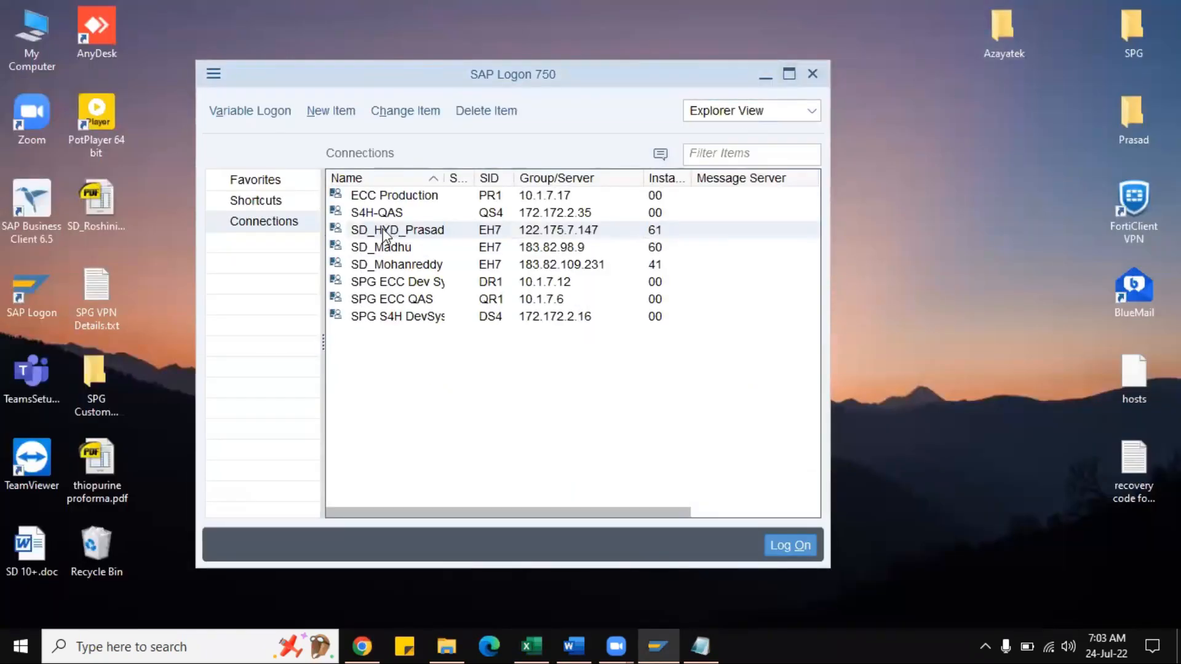
{"action": "double_click", "coordinate": [384, 235]}
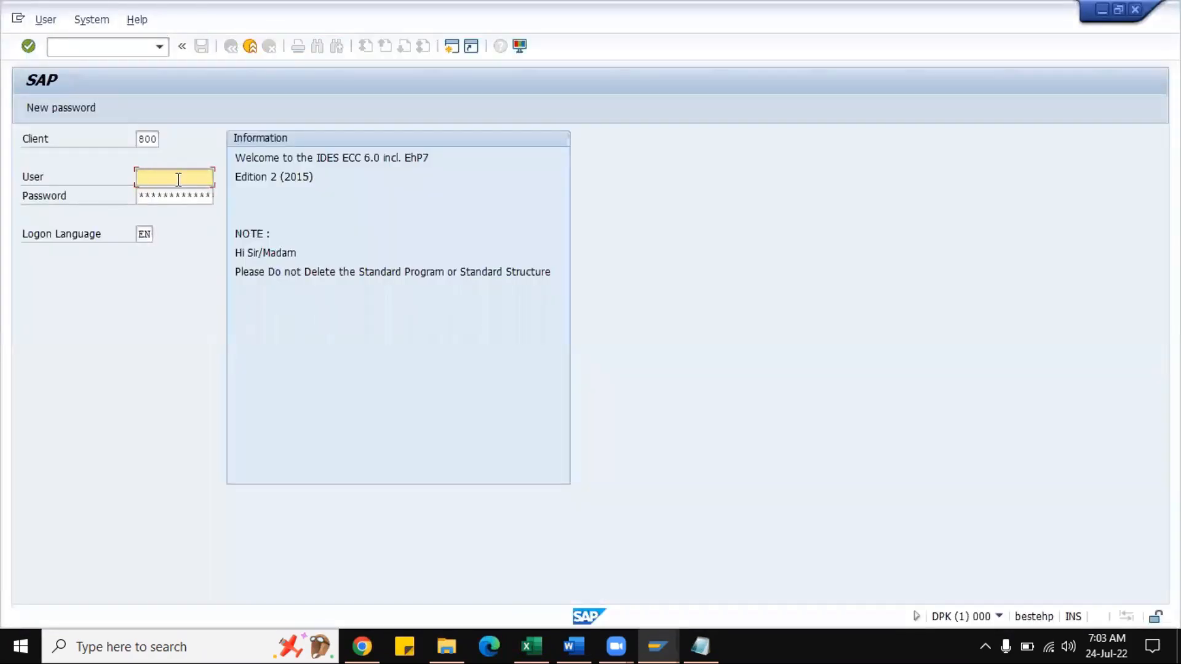
{"action": "key", "text": "space"}
{"action": "key", "text": "Down"}
{"action": "key", "text": "Tab"}
{"action": "type", "text": "**********"}
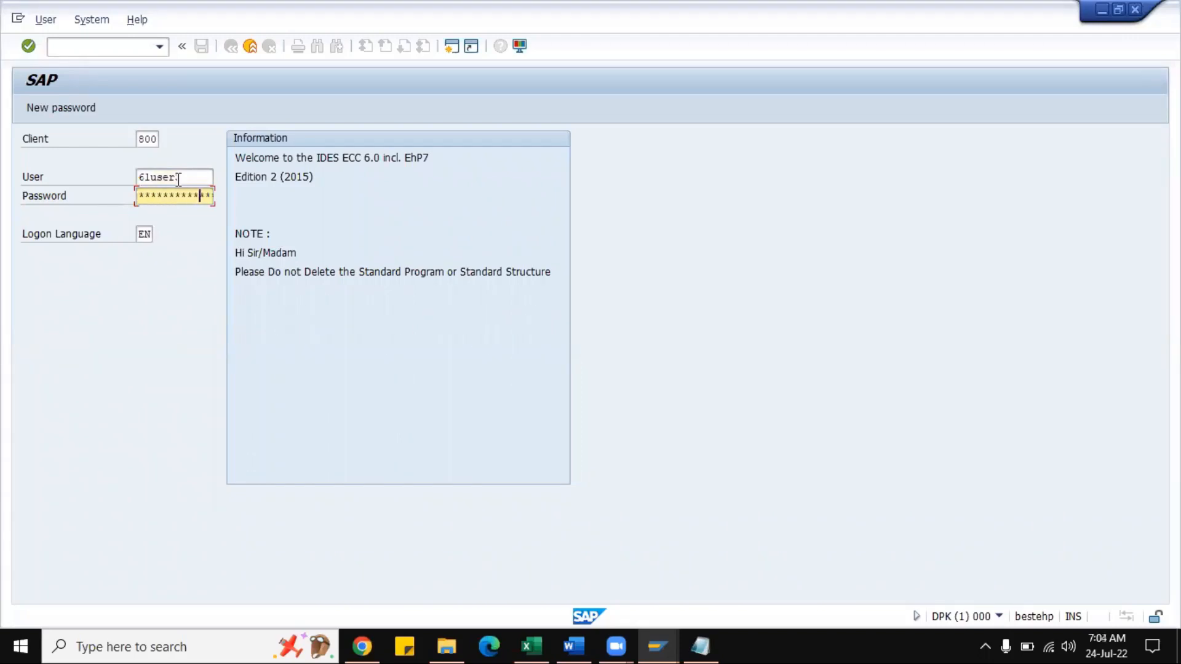
{"action": "key", "text": "Return"}
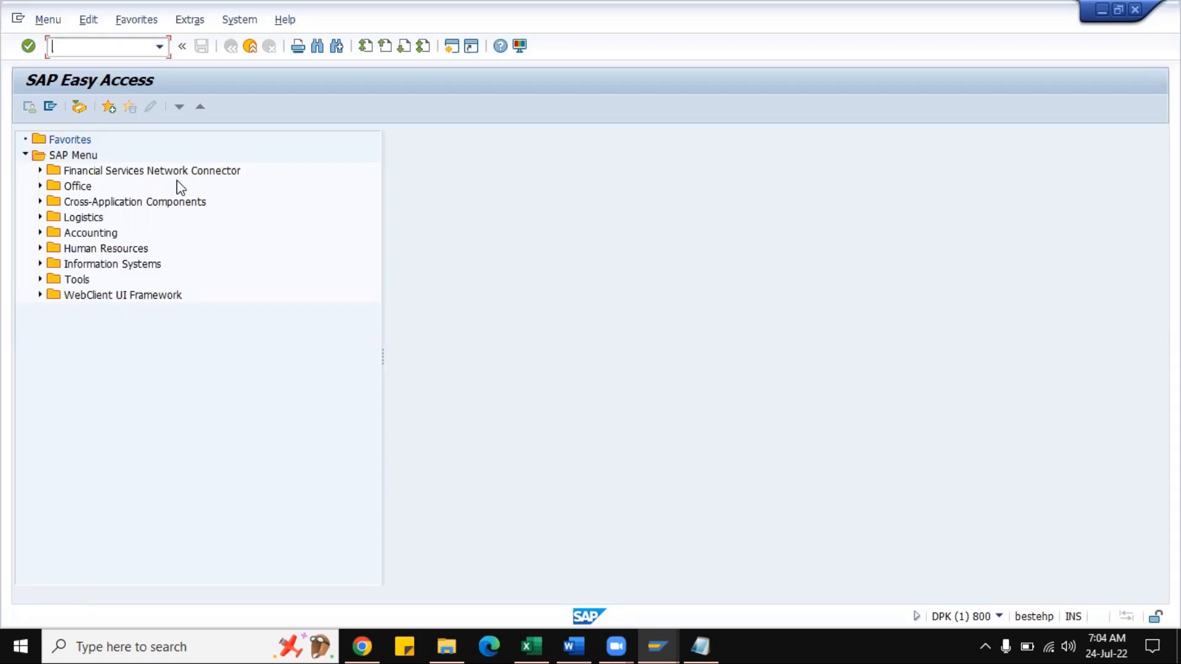
- Run transaction spro to open the Customizing: Execute Project screen
{"action": "type", "text": "spro"}
{"action": "key", "text": "Return"}
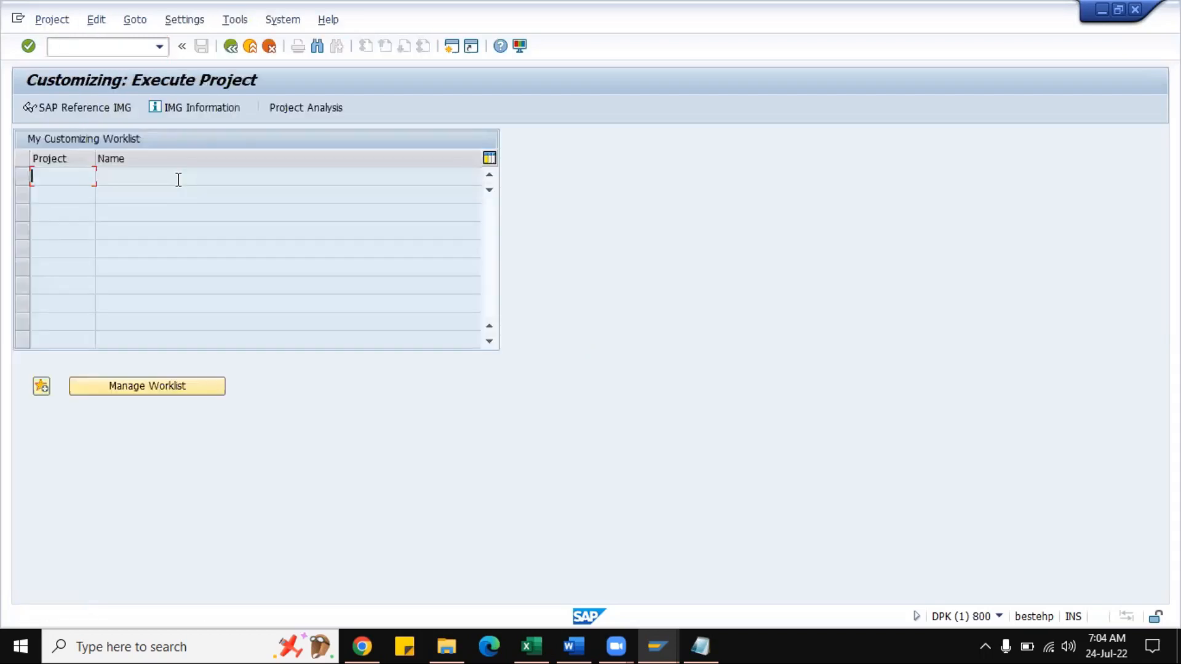
- Switch to the SD Notes workbook and look through the earlier credit management notes on the 4Batch_7am sheet for an existing sales order
{"action": "left_click", "coordinate": [536, 645]}
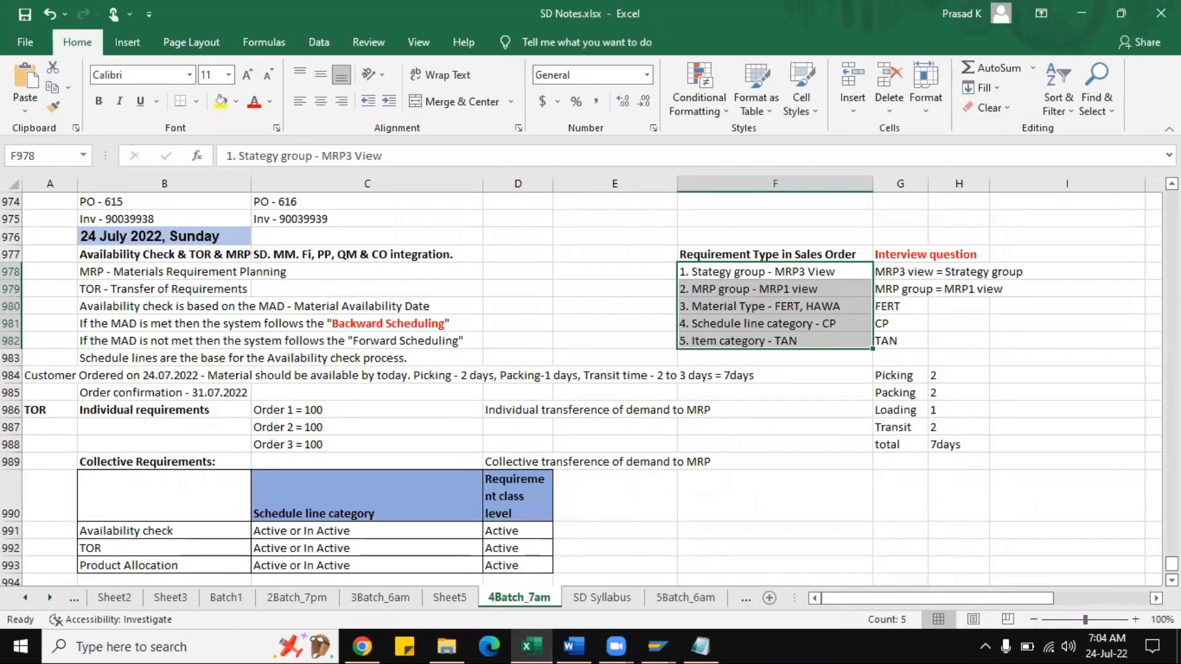
{"action": "scroll", "coordinate": [582, 388], "scroll_direction": "up", "scroll_amount": 3}
{"action": "scroll", "coordinate": [582, 388], "scroll_direction": "up", "scroll_amount": 7}
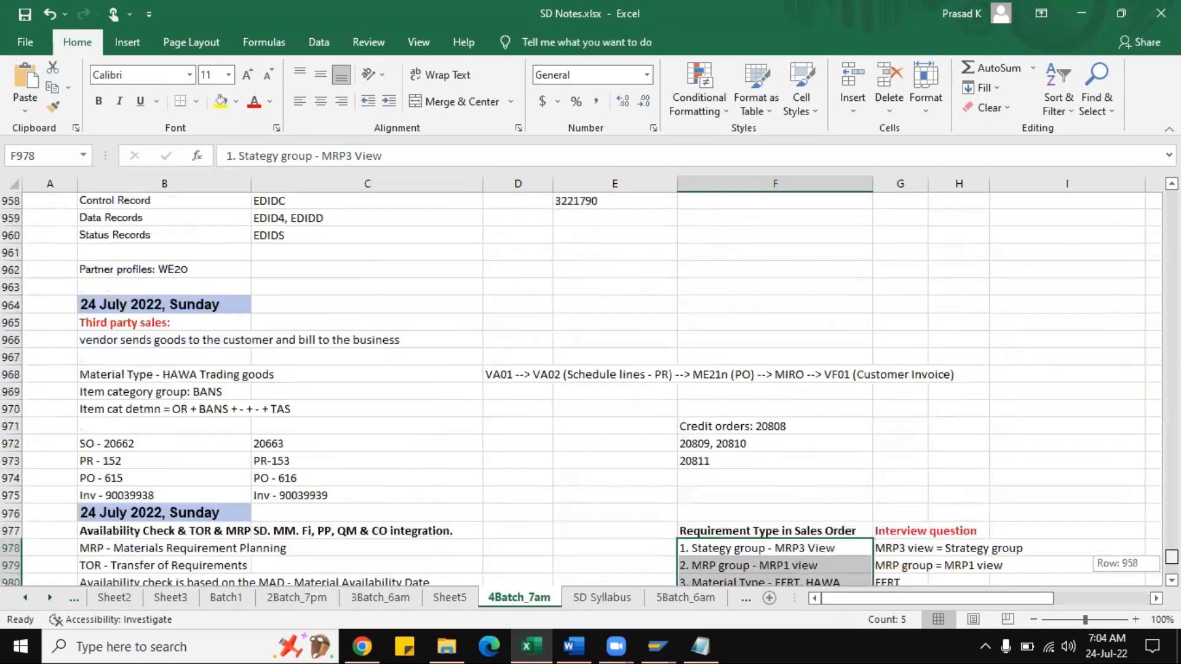
{"action": "scroll", "coordinate": [581, 388], "scroll_direction": "up", "scroll_amount": 5}
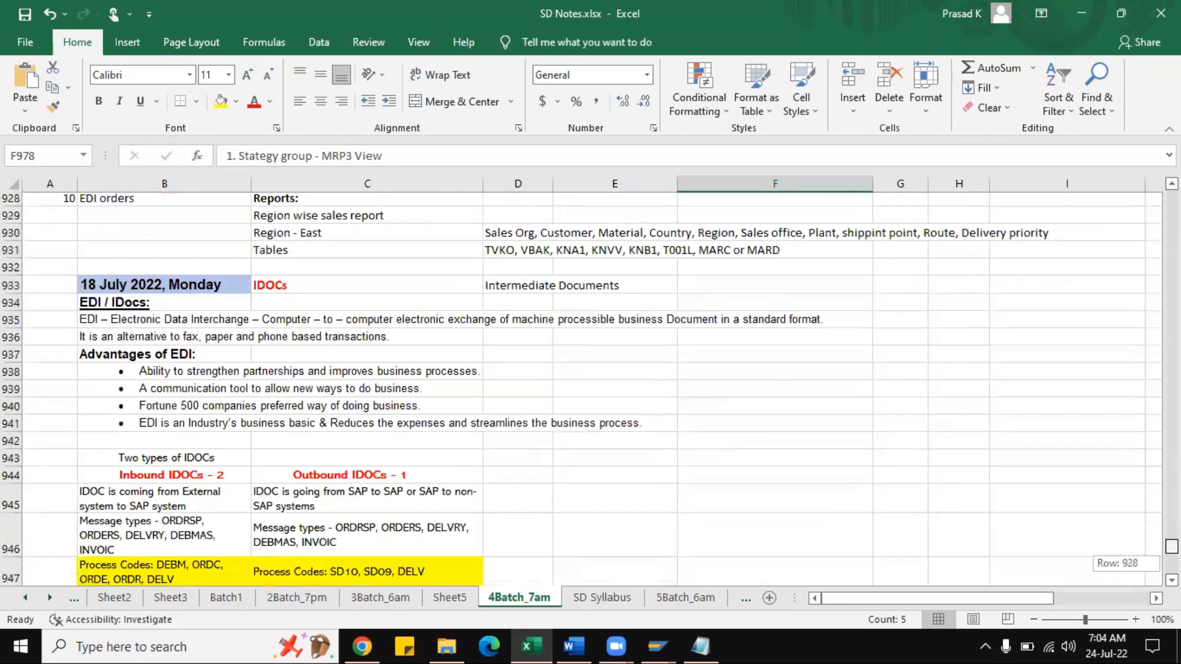
{"action": "scroll", "coordinate": [582, 388], "scroll_direction": "up", "scroll_amount": 9}
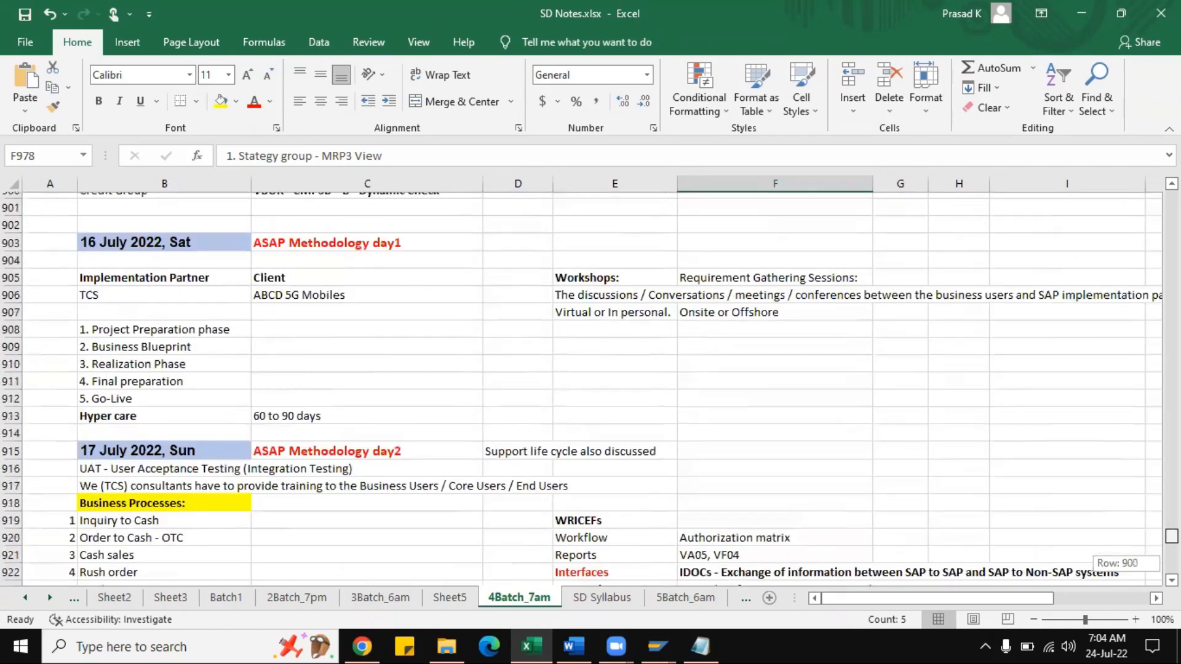
{"action": "scroll", "coordinate": [581, 387], "scroll_direction": "up", "scroll_amount": 2}
{"action": "scroll", "coordinate": [581, 388], "scroll_direction": "up", "scroll_amount": 5}
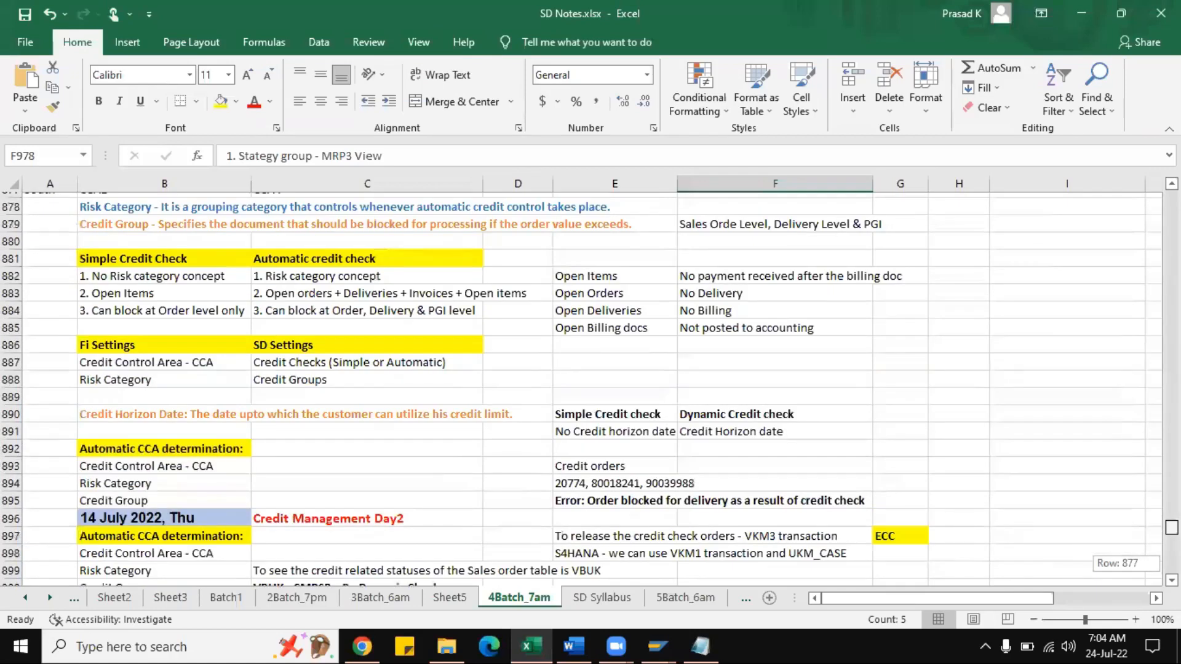
{"action": "scroll", "coordinate": [581, 388], "scroll_direction": "down", "scroll_amount": 20}
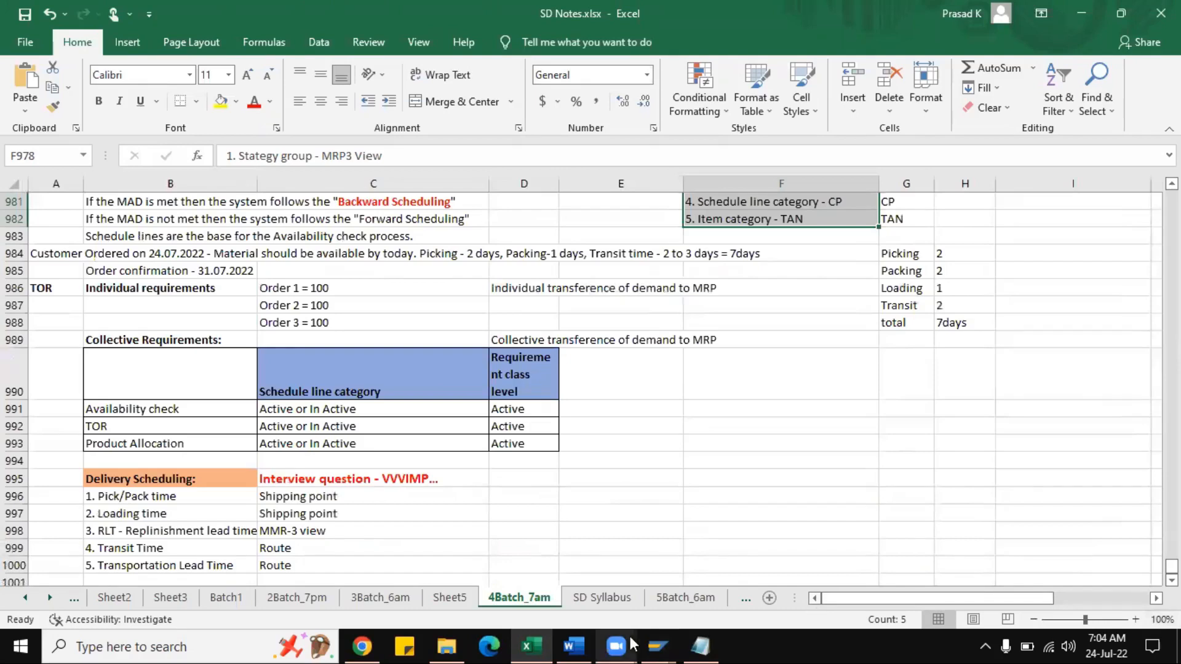
- Switch to SAP and run transaction va03 in a new session to open the Display Sales Order initial screen
{"action": "left_click", "coordinate": [670, 636]}
{"action": "left_click", "coordinate": [712, 588]}
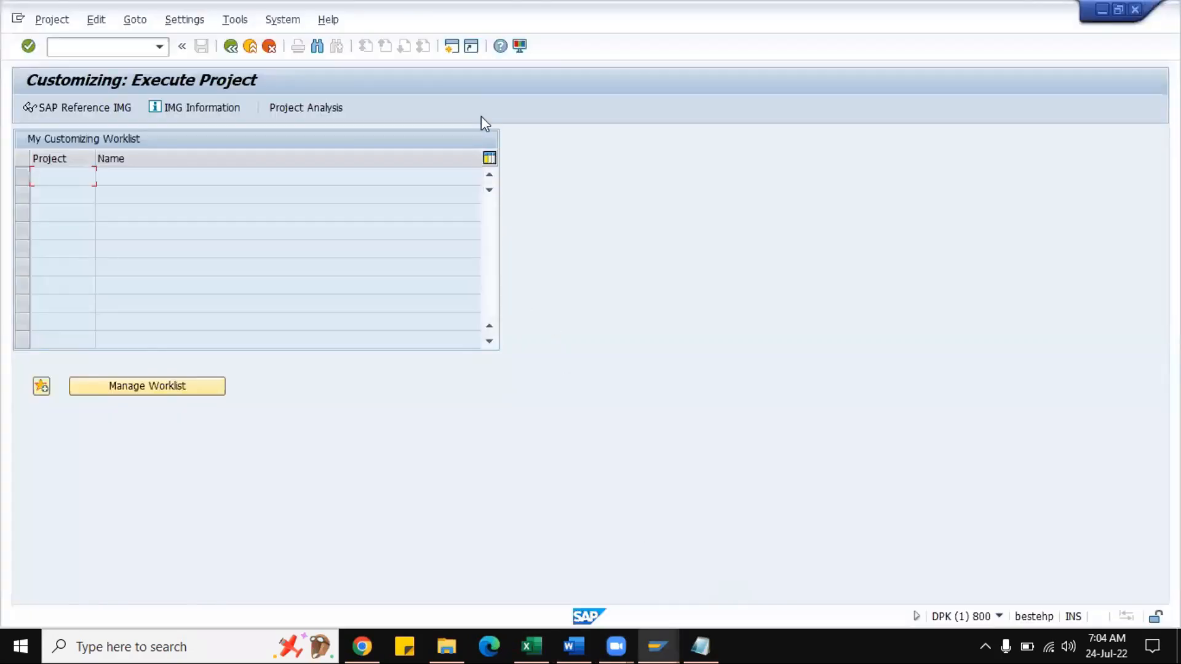
{"action": "left_click", "coordinate": [451, 48]}
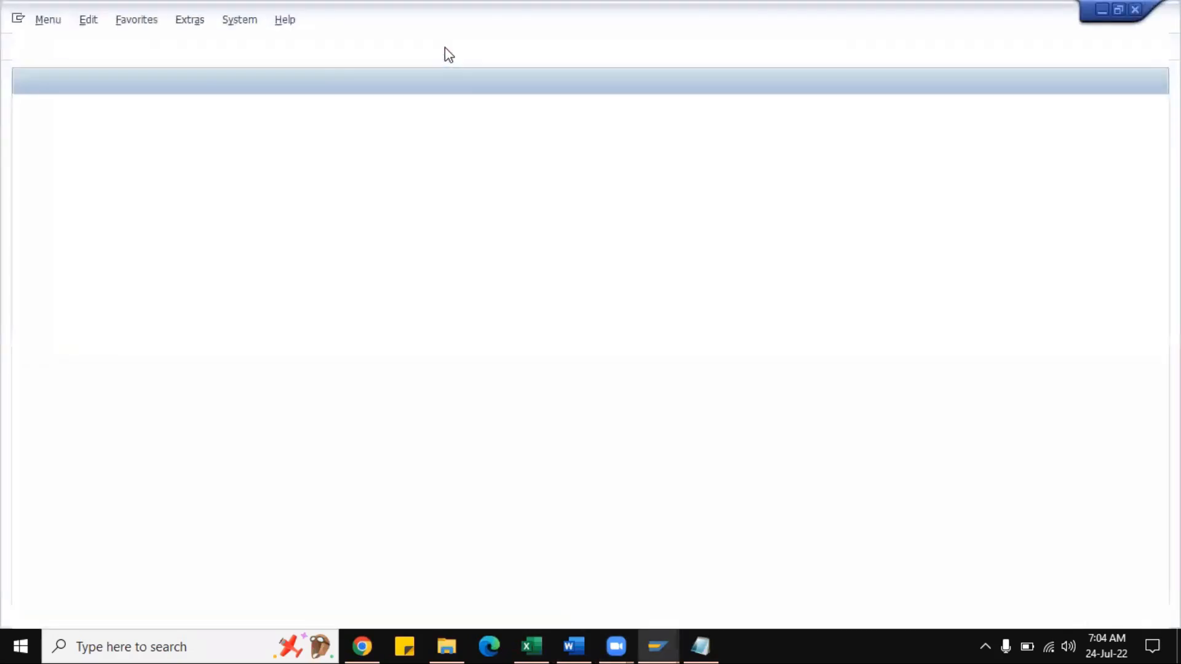
{"action": "type", "text": "va03"}
{"action": "key", "text": "Return"}
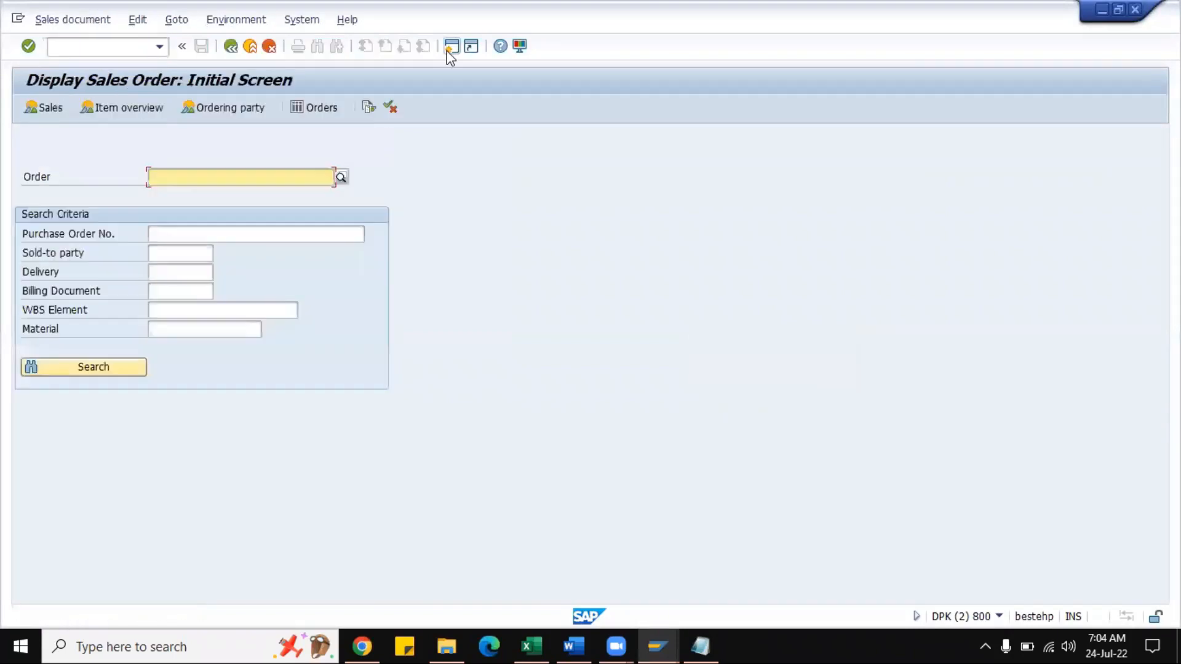
- Display the credit sales order found in the notes and check the item's requirement type in its procurement overview
{"action": "type", "text": "20774"}
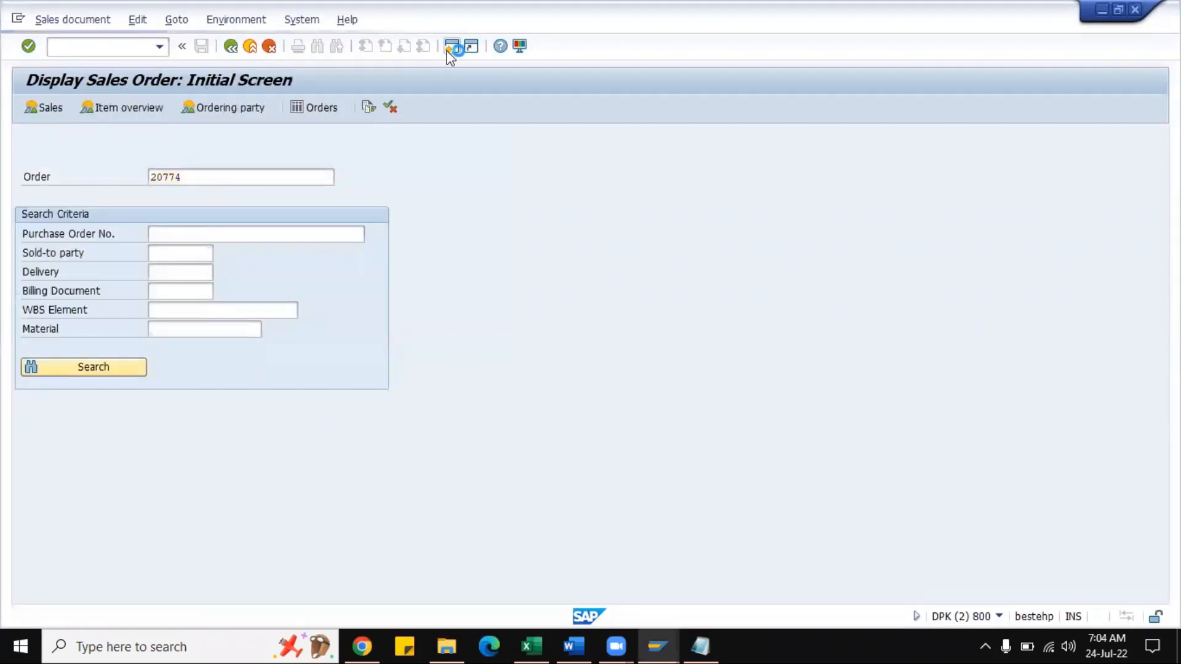
{"action": "key", "text": "Return"}
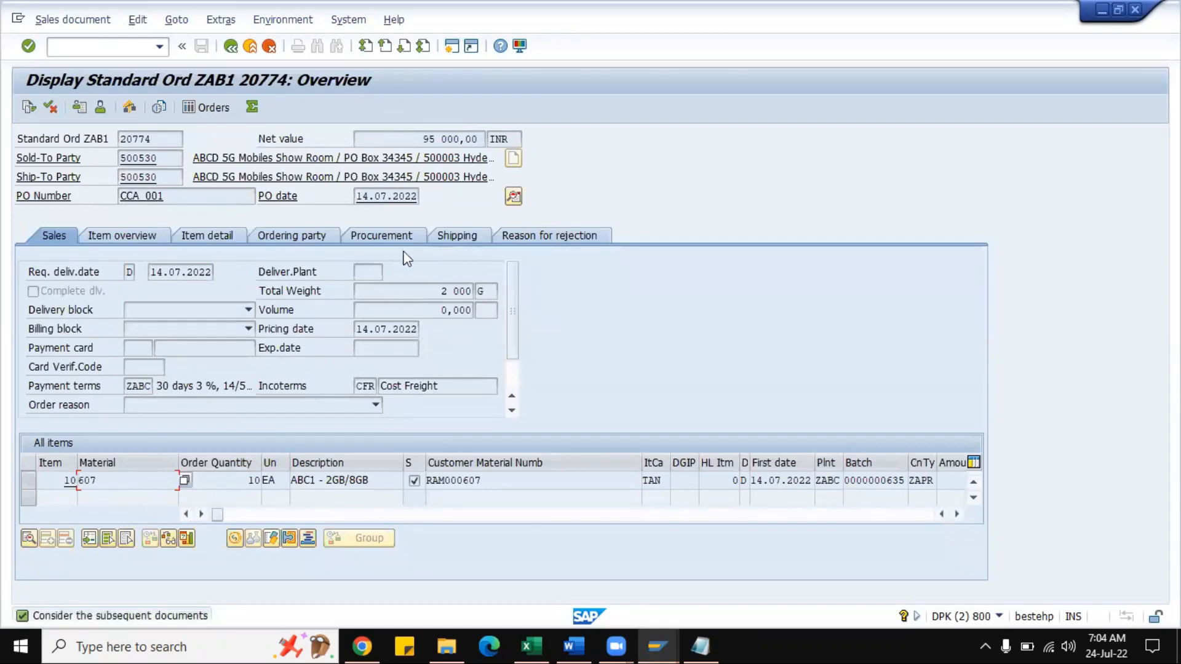
{"action": "left_click", "coordinate": [392, 237]}
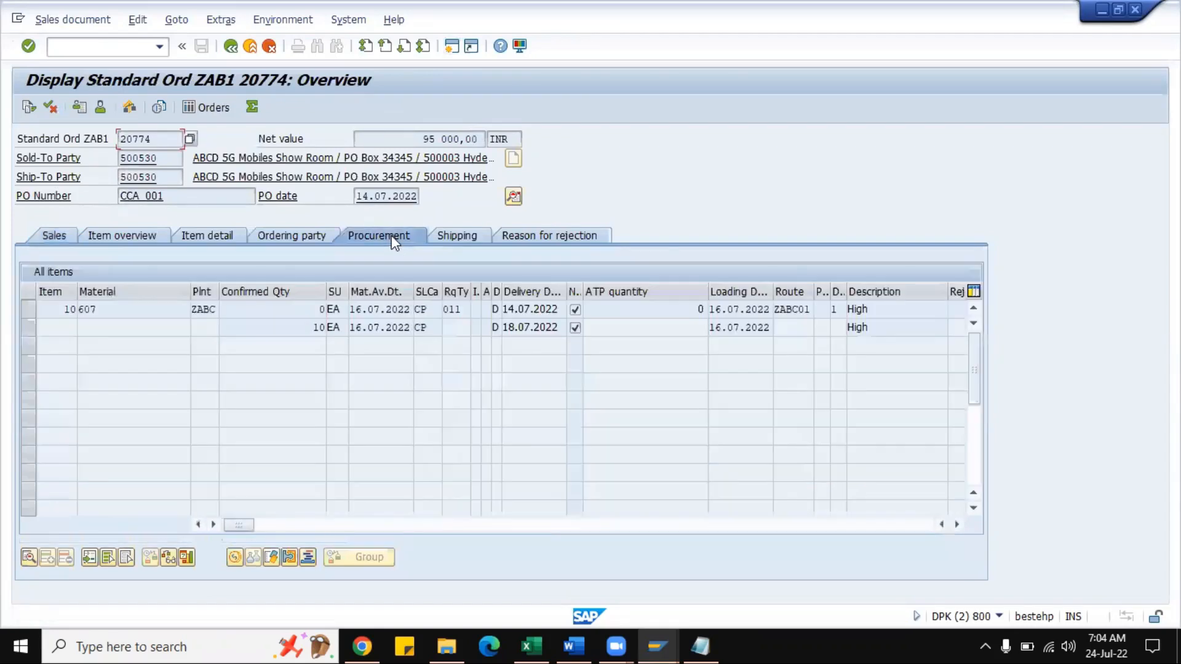
{"action": "left_click", "coordinate": [465, 308]}
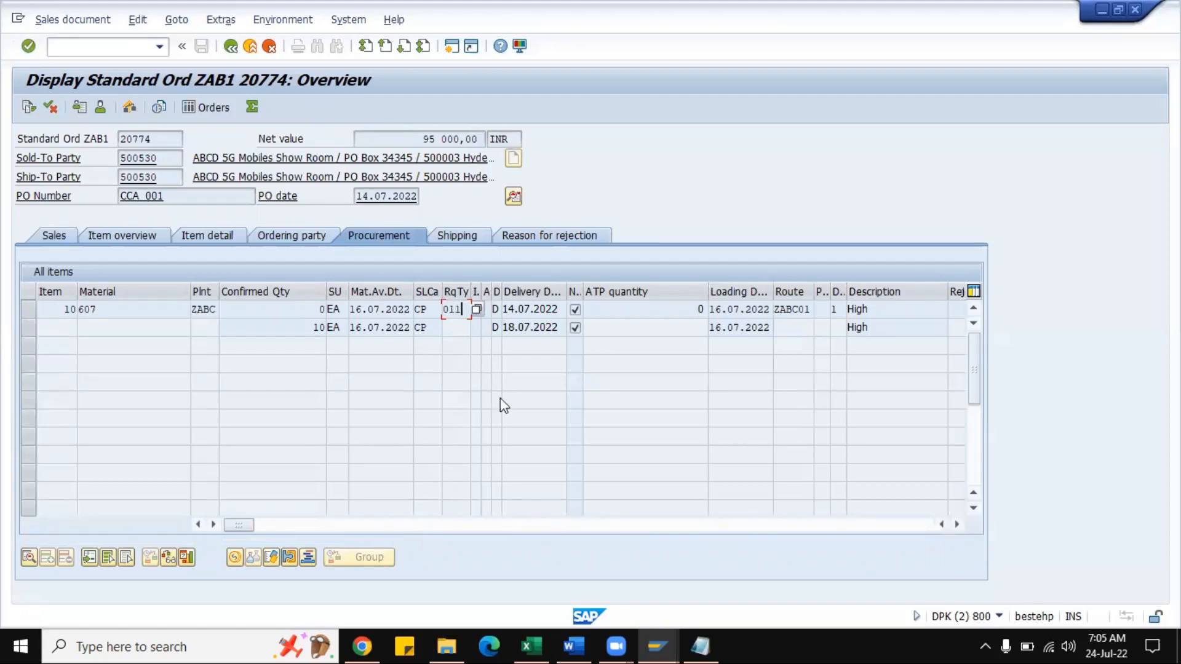
- Compare the order item's requirement type with the determination factors and MRP type examples in the Word document
{"action": "left_click", "coordinate": [571, 644]}
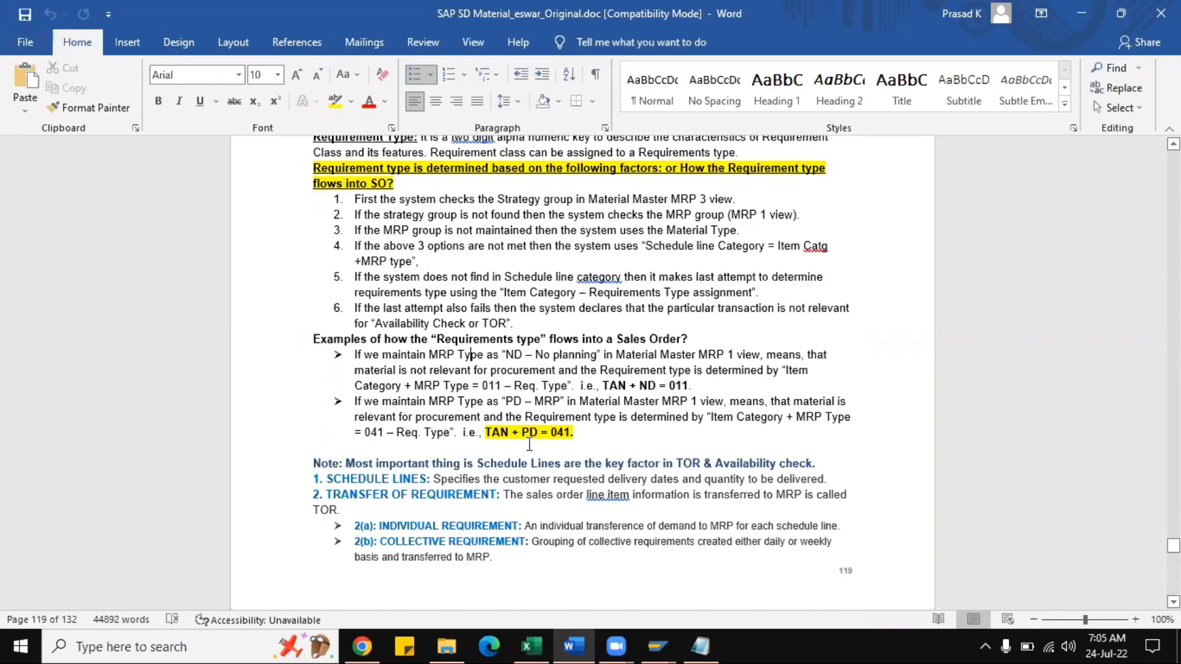
{"action": "key", "text": "alt+Tab"}
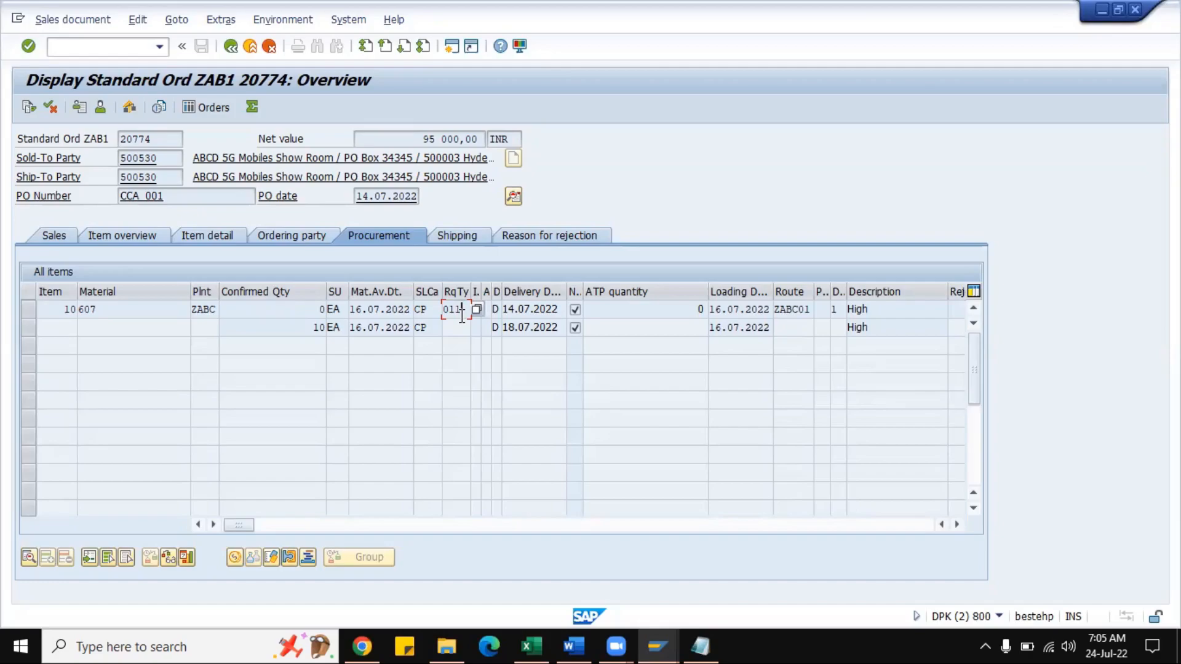
{"action": "key", "text": "alt+Tab"}
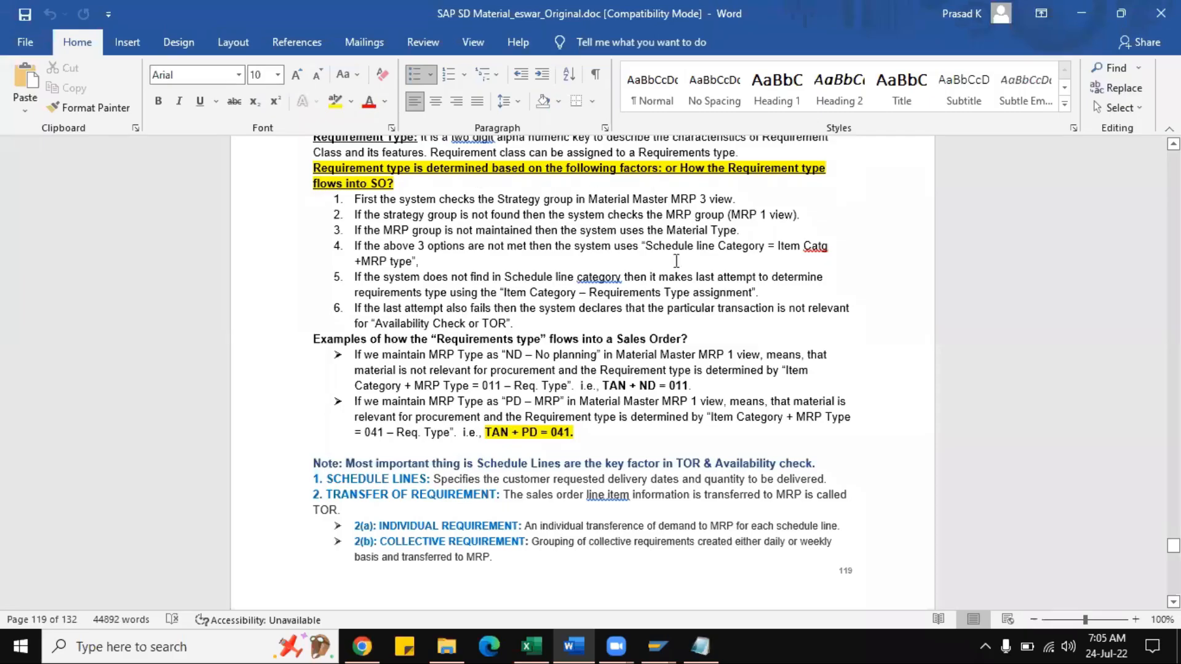
{"action": "key", "text": "alt+Tab"}
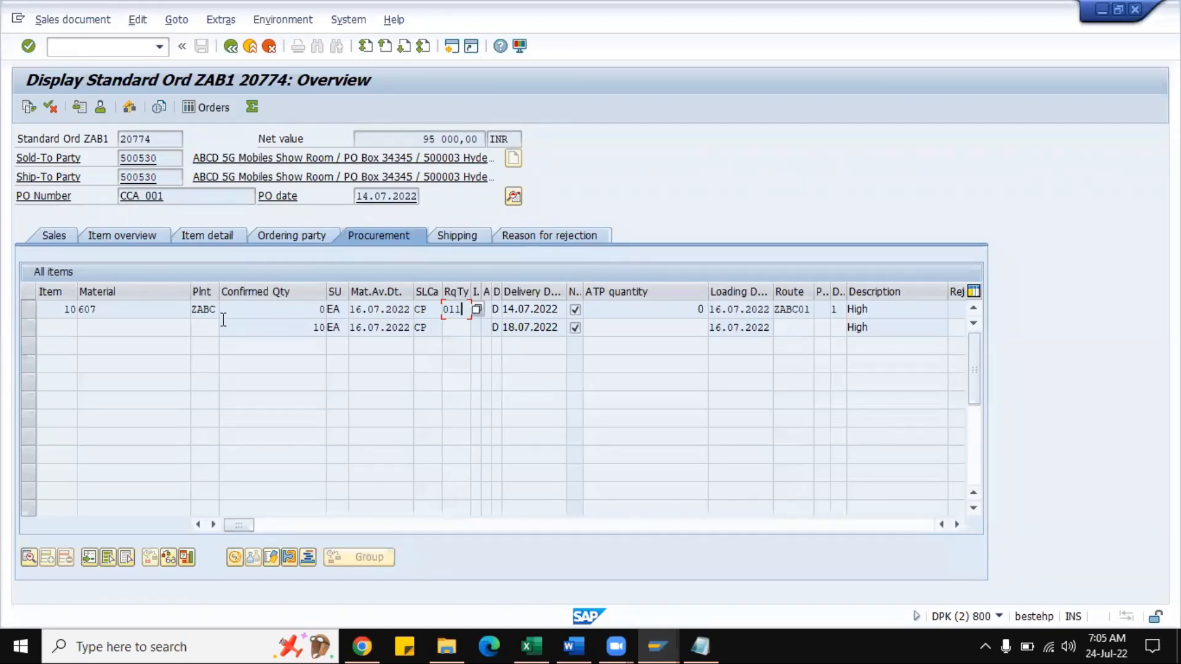
- Display the order item's material master and review the available checking groups for its availability check, including 01 Daily requirements and 02 Individual reqmt
{"action": "left_click", "coordinate": [283, 19]}
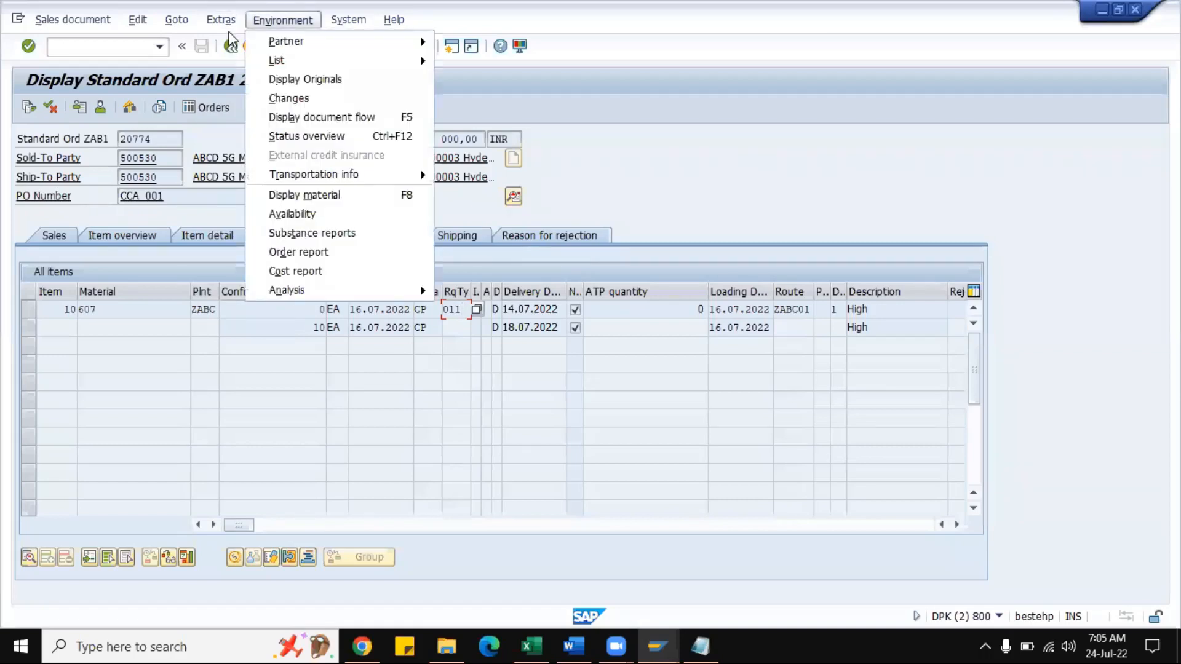
{"action": "left_click", "coordinate": [306, 195]}
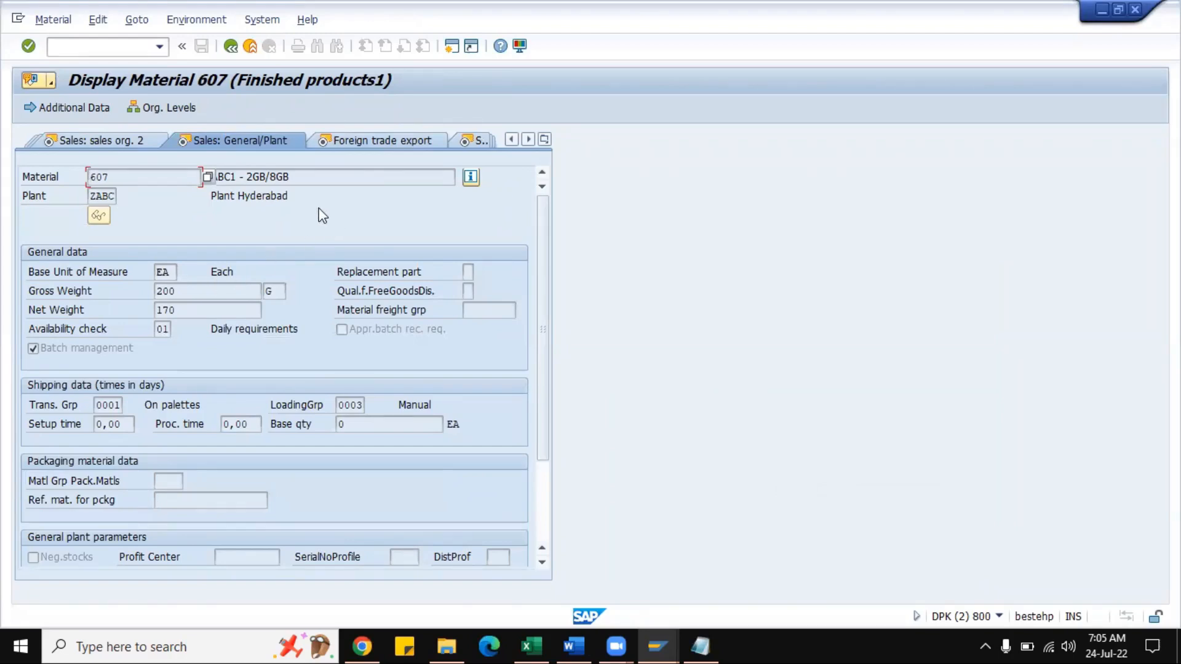
{"action": "left_click", "coordinate": [160, 331]}
{"action": "left_click", "coordinate": [178, 330]}
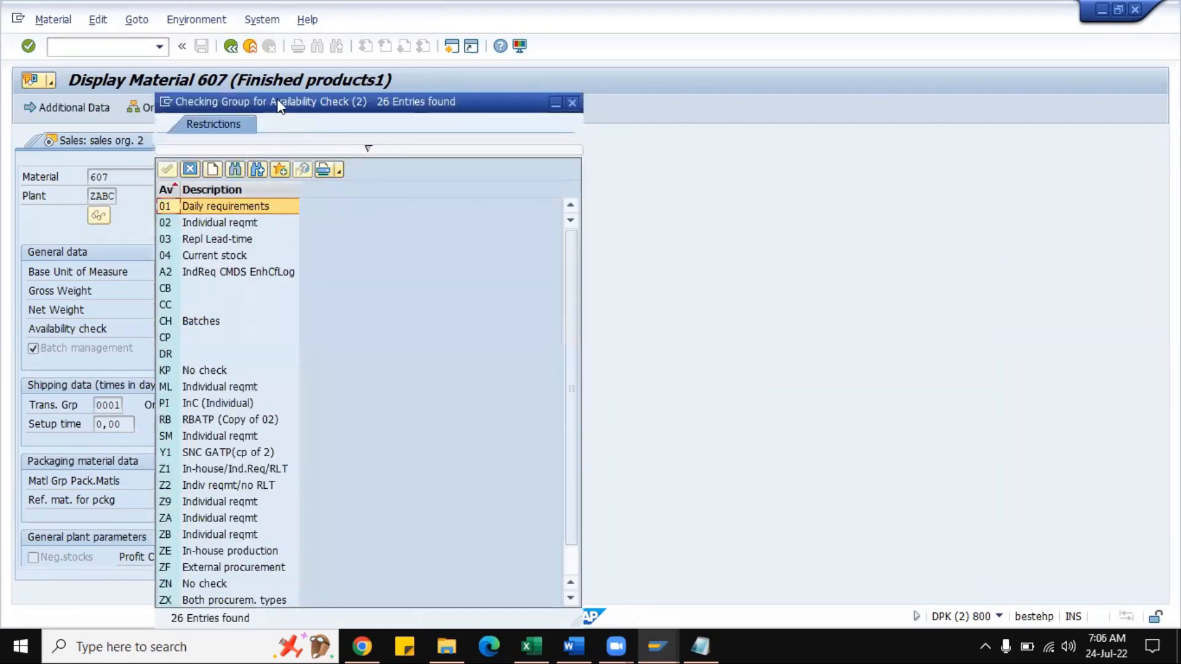
{"action": "left_click_drag", "start_coordinate": [277, 99], "coordinate": [684, 48]}
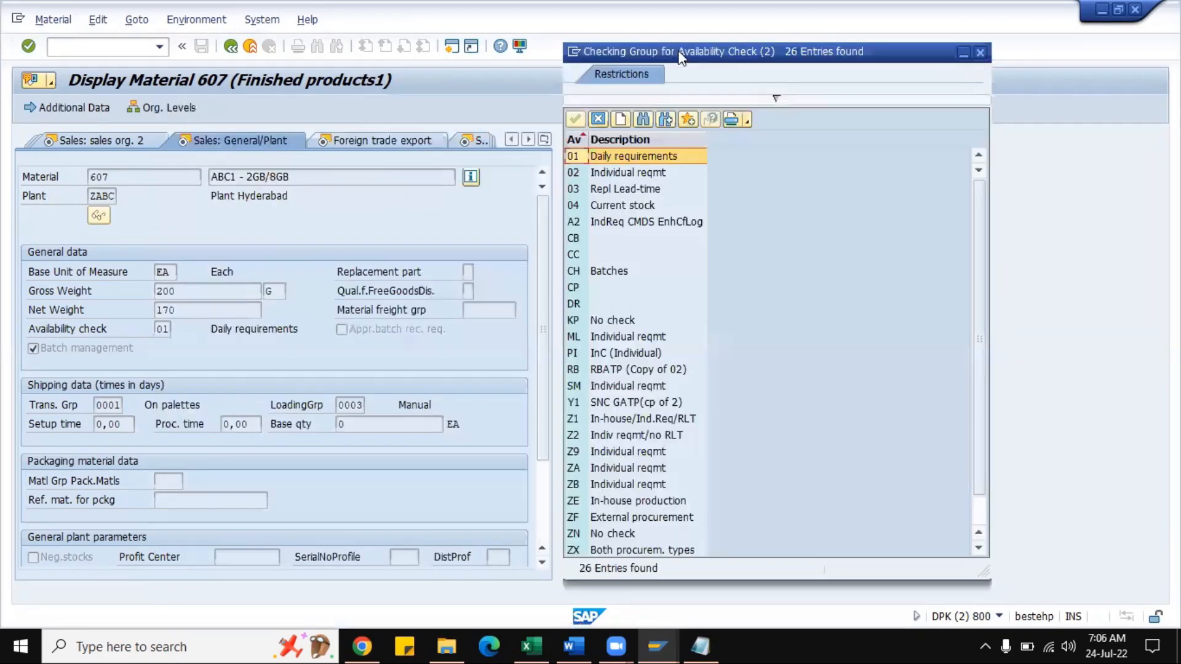
{"action": "left_click", "coordinate": [612, 178]}
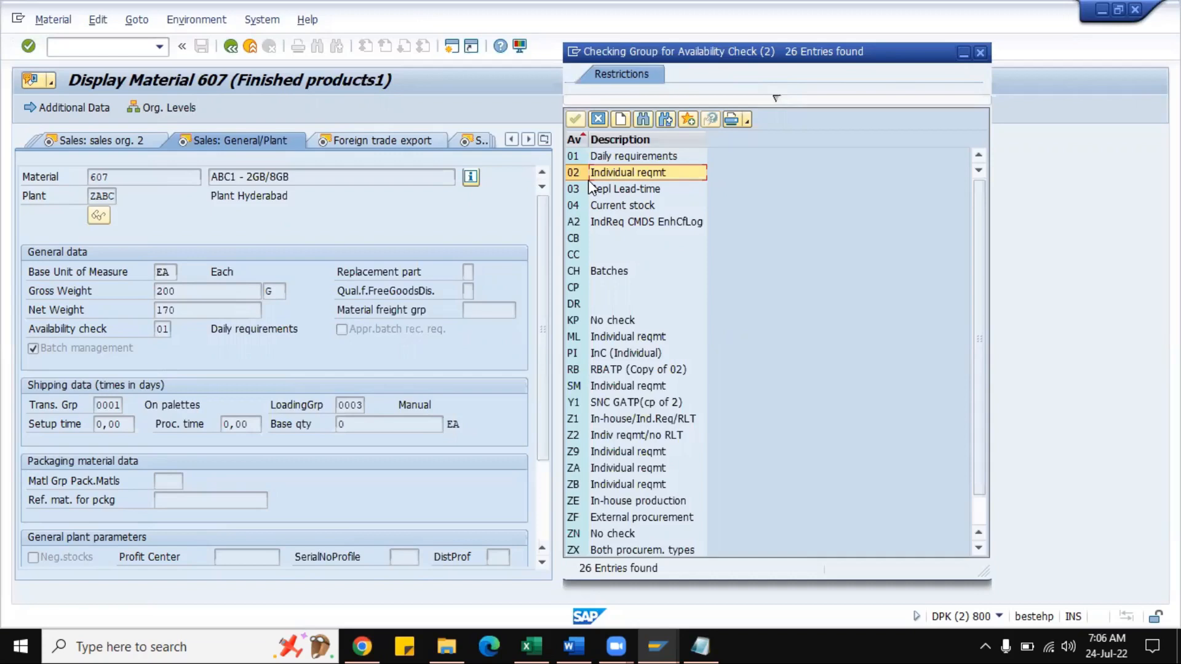
{"action": "left_click", "coordinate": [604, 161]}
{"action": "left_click", "coordinate": [600, 175]}
{"action": "left_click", "coordinate": [980, 53]}
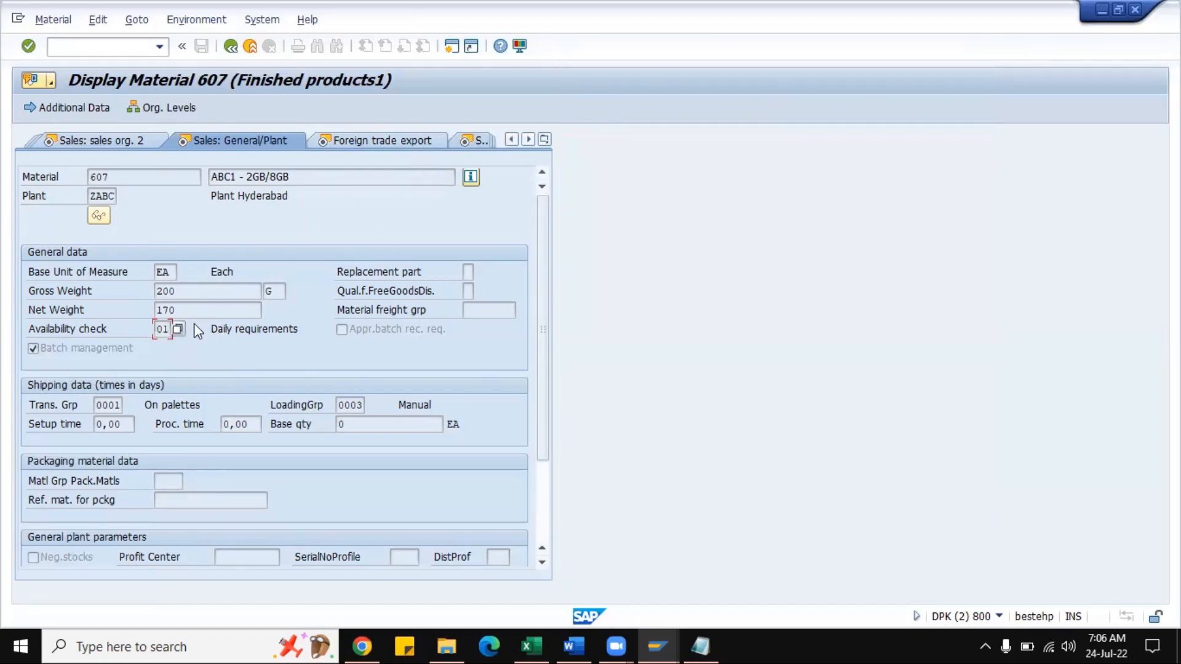
- Open the material's MRP 1 view for plant ZABC with storage location zabc and check the MRP type
{"action": "left_click", "coordinate": [544, 139]}
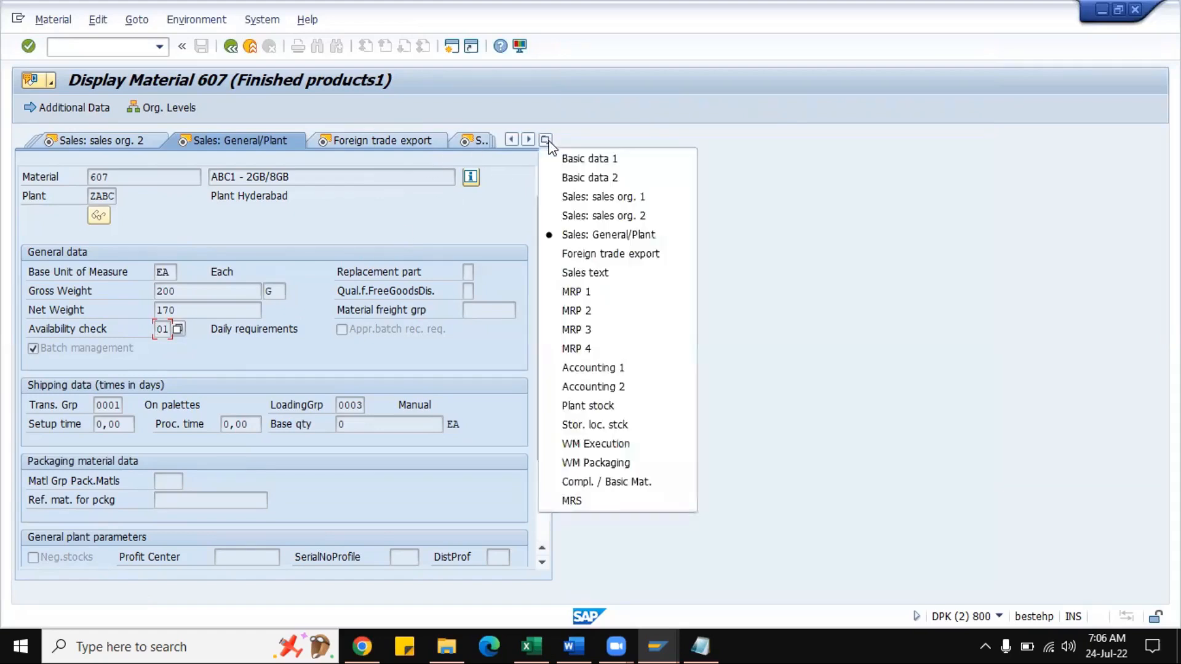
{"action": "left_click", "coordinate": [581, 293]}
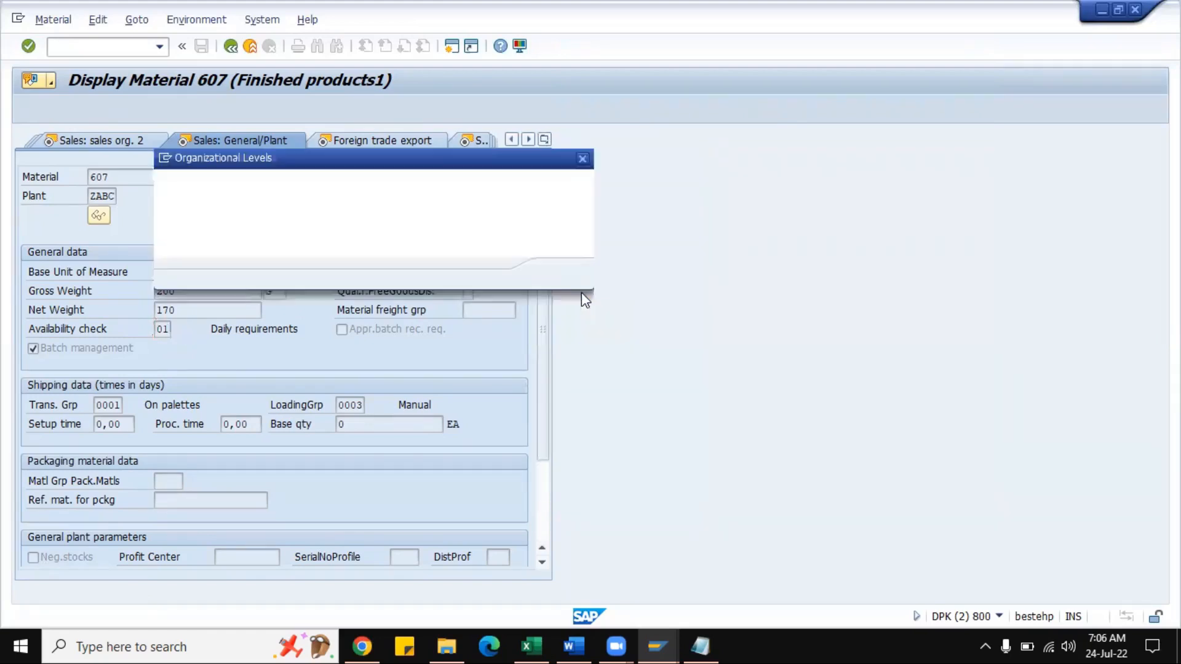
{"action": "left_click", "coordinate": [272, 223]}
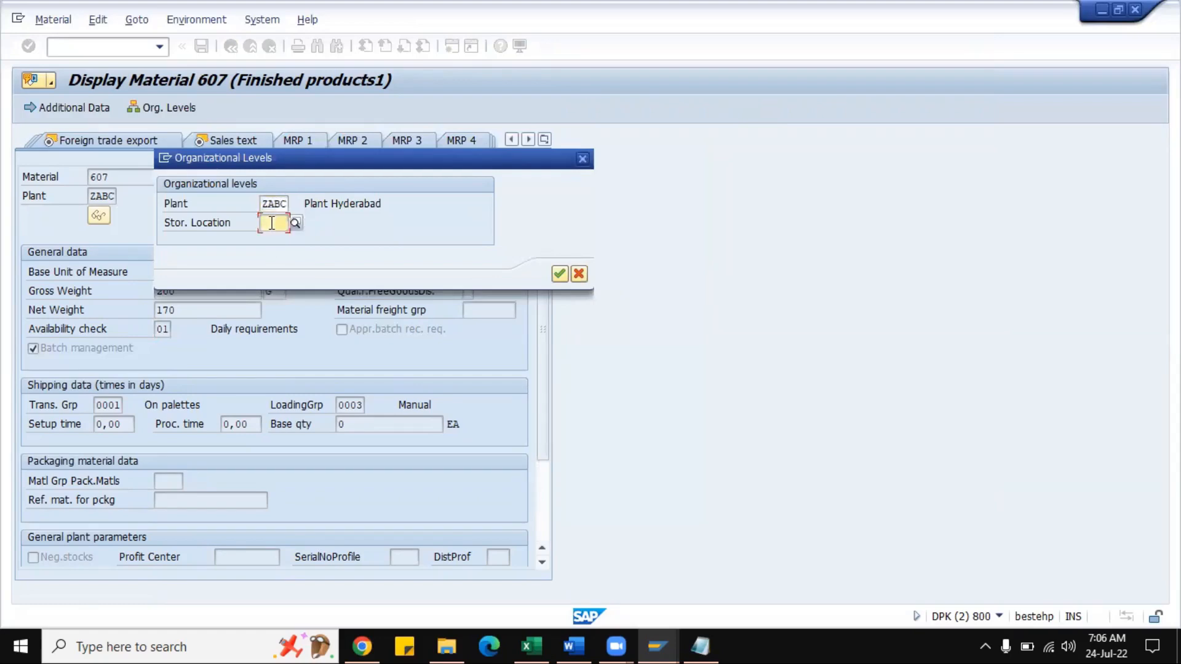
{"action": "type", "text": "zabc"}
{"action": "key", "text": "Return"}
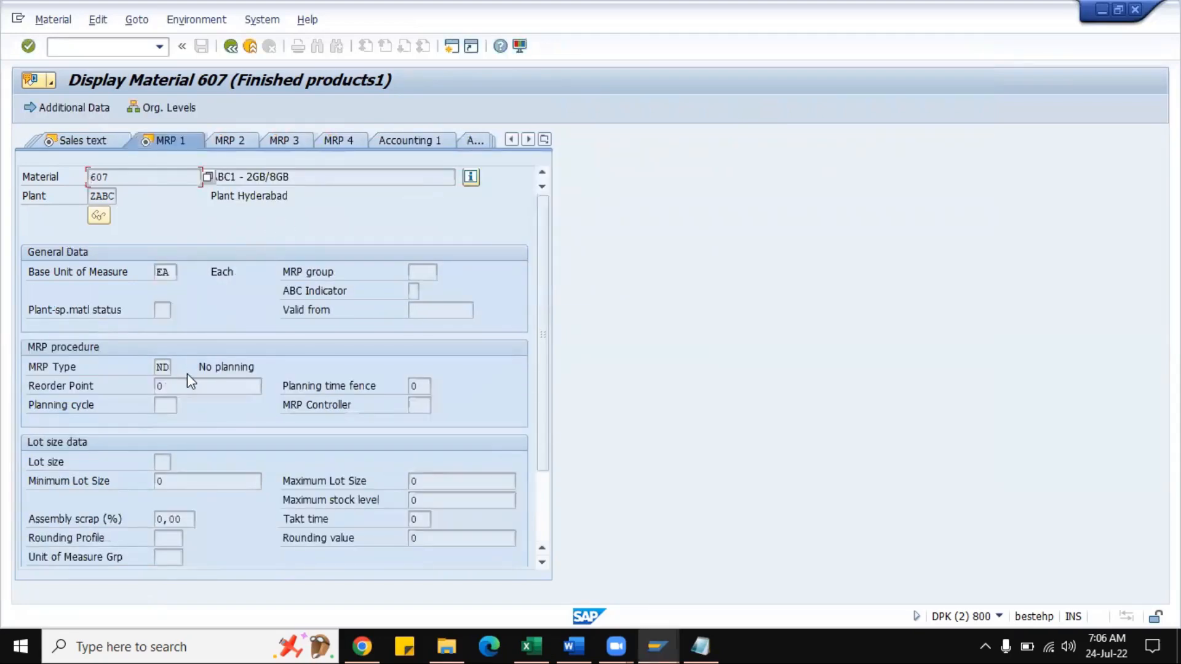
{"action": "left_click", "coordinate": [164, 367]}
- Check the strategy group in the material's MRP 3 view and return to the MRP 1 view
{"action": "left_click", "coordinate": [298, 137]}
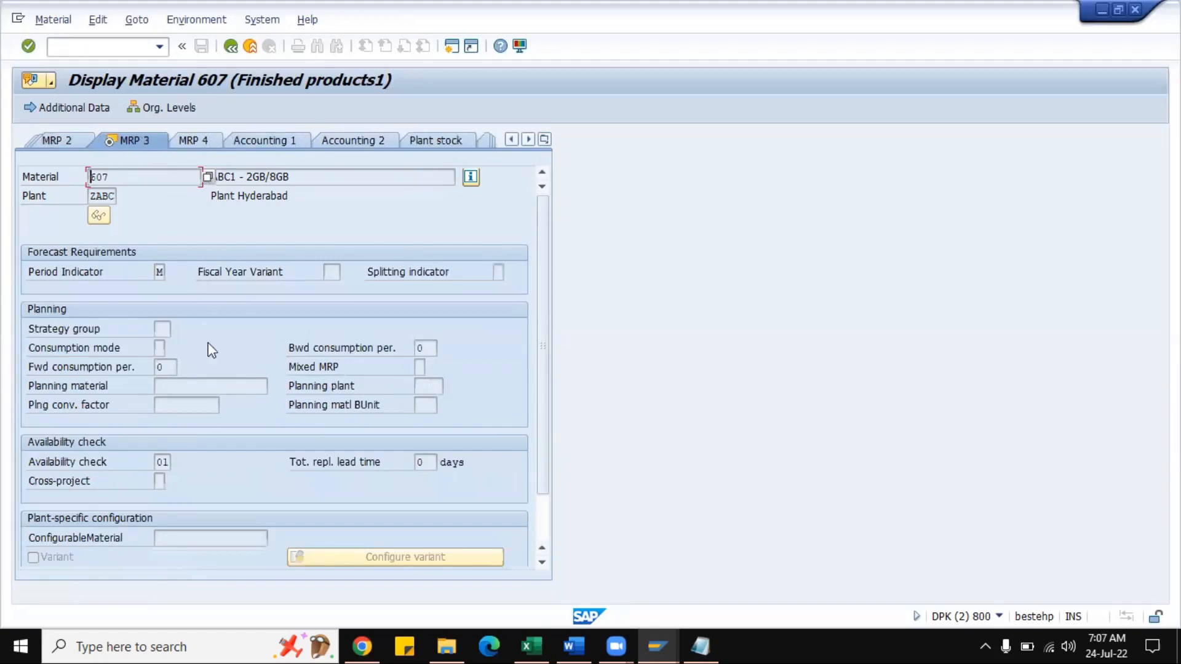
{"action": "left_click", "coordinate": [163, 330]}
{"action": "left_click", "coordinate": [512, 139]}
{"action": "left_click", "coordinate": [178, 140]}
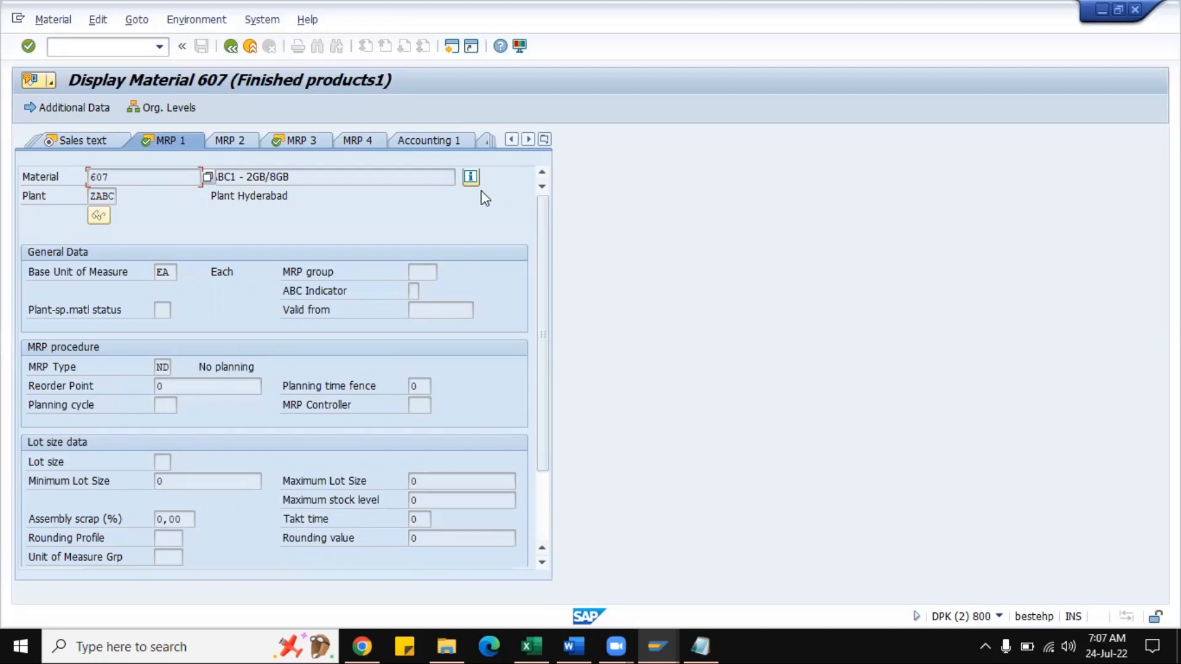
- Look up the material type in the material's information window, then return to the requirement type on the sales order's procurement overview
{"action": "left_click", "coordinate": [471, 178]}
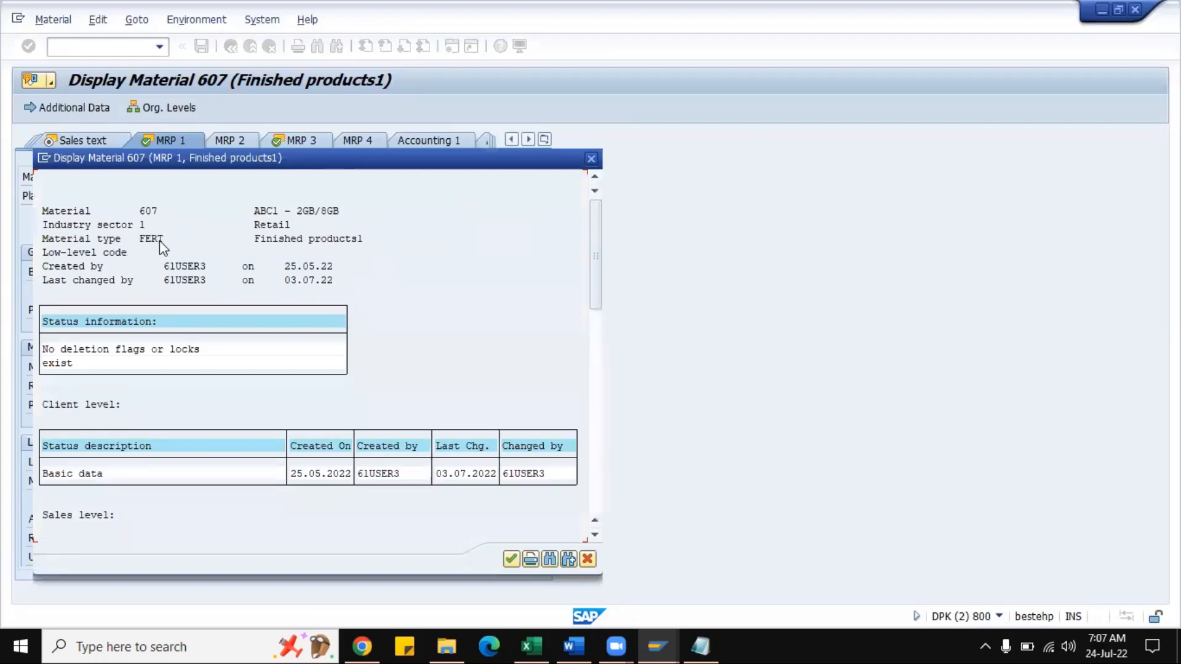
{"action": "left_click_drag", "start_coordinate": [168, 240], "coordinate": [135, 238]}
{"action": "left_click", "coordinate": [592, 160]}
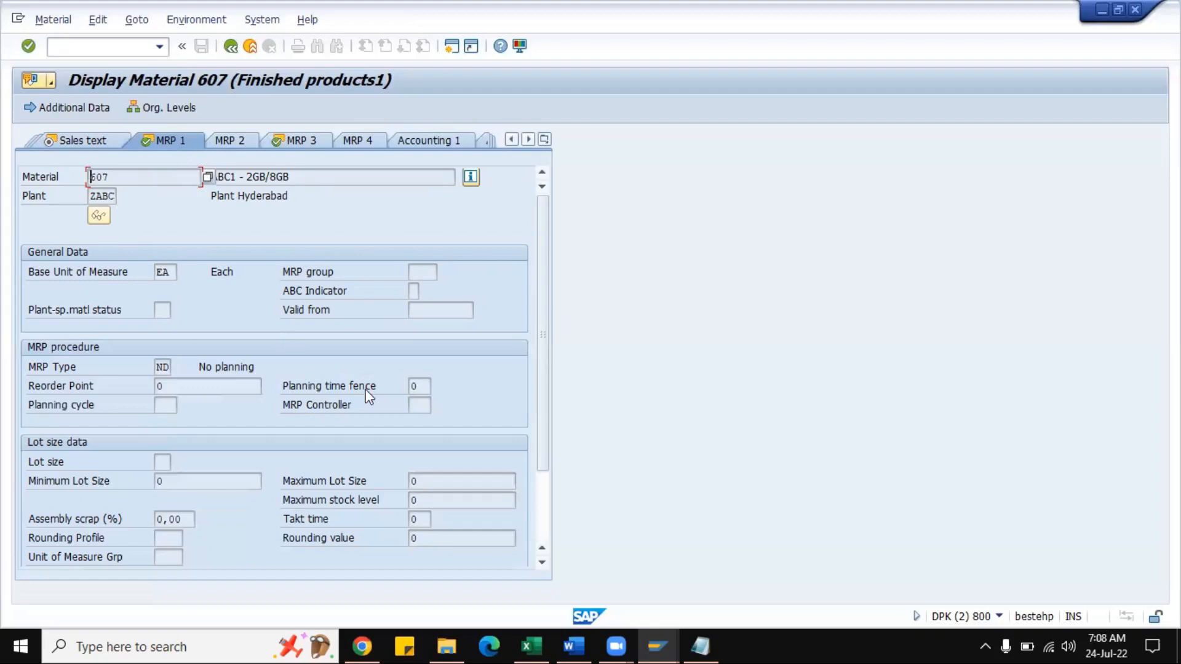
{"action": "left_click", "coordinate": [230, 46]}
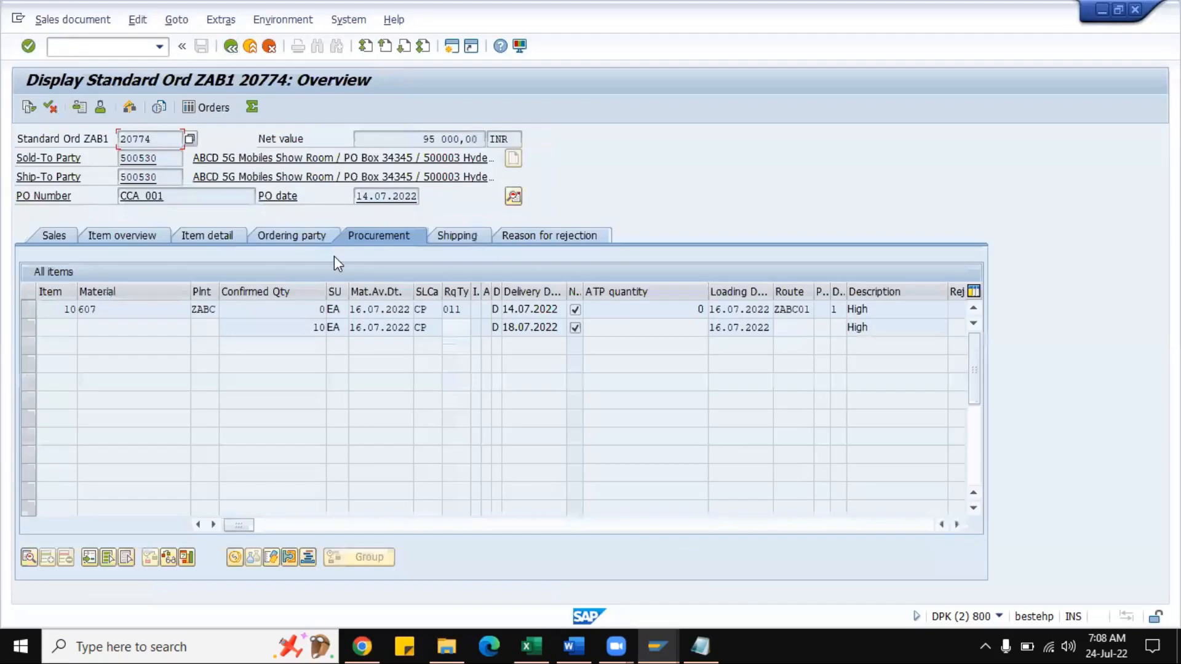
{"action": "left_click", "coordinate": [462, 309]}
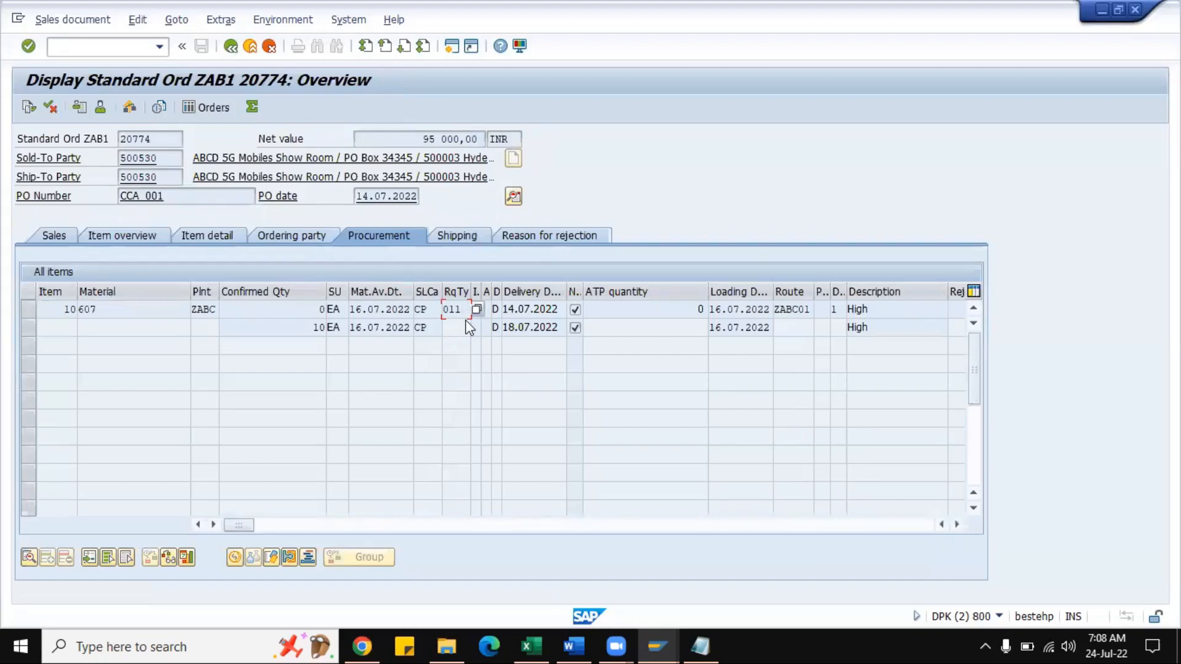
- In the Notepad notes, write the formula "Item category + MRP type = Requirement type" and start an example line with "TAN +"
{"action": "left_click", "coordinate": [713, 642]}
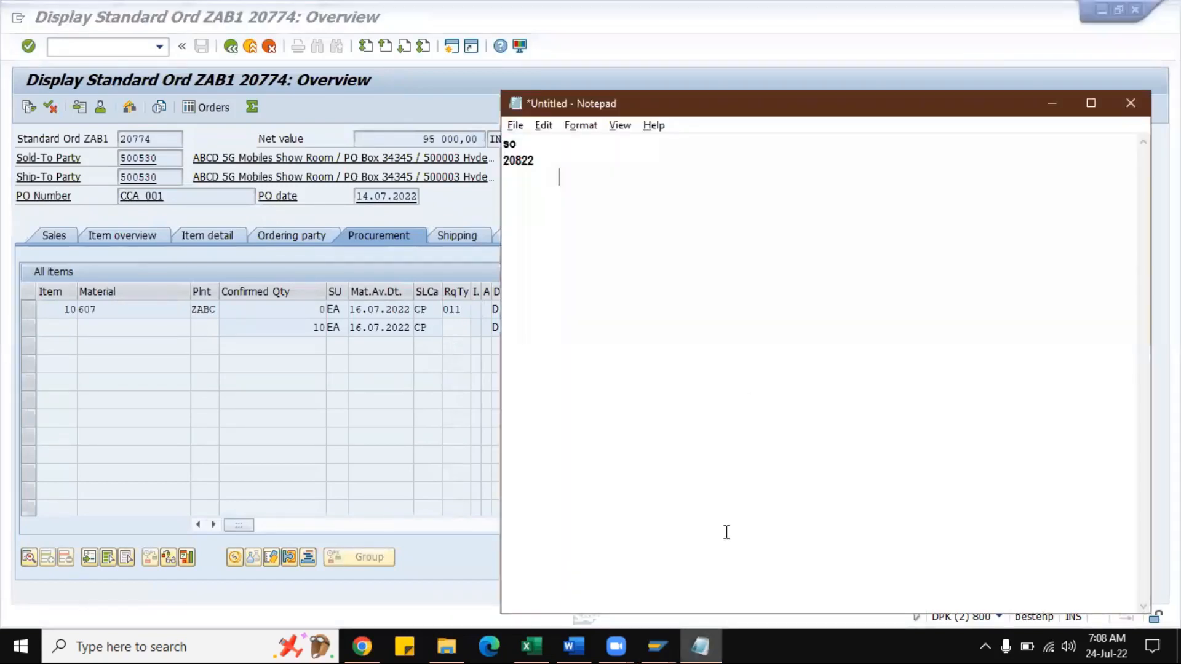
{"action": "key", "text": "Return"}
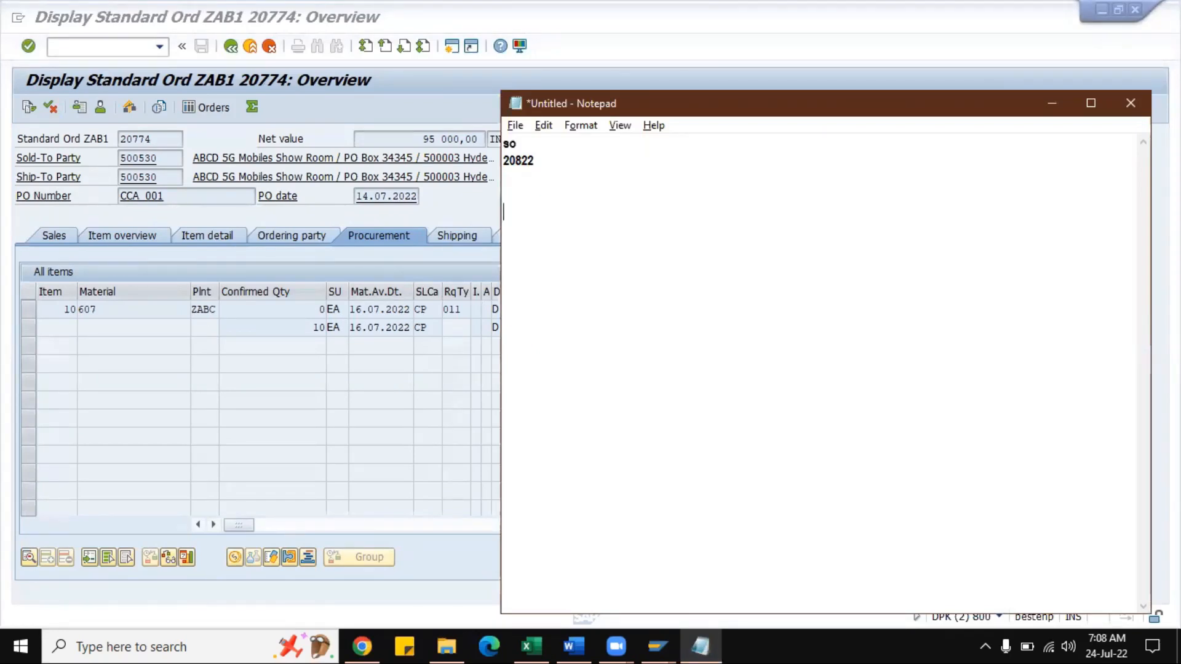
{"action": "type", "text": "Item category + MRP type"}
{"action": "key", "text": "Return"}
{"action": "key", "text": "Return"}
{"action": "type", "text": "TAN +"}
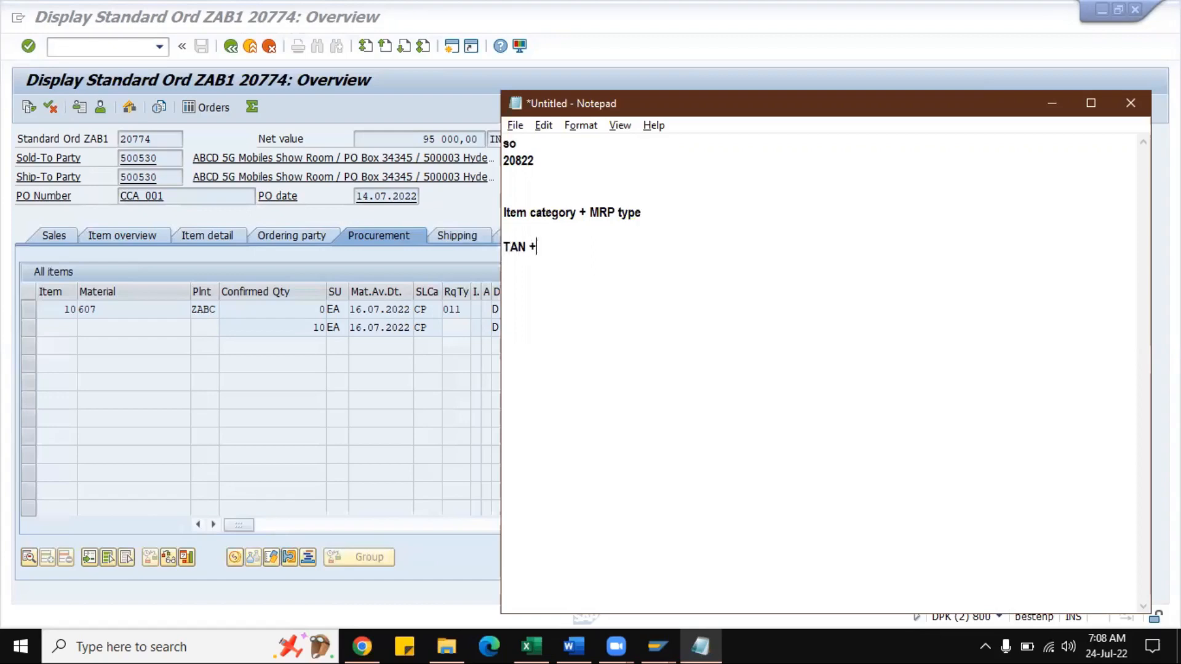
{"action": "left_click", "coordinate": [666, 215]}
{"action": "key", "text": "Tab"}
{"action": "type", "text": "= Req"}
{"action": "type", "text": "uirement type"}
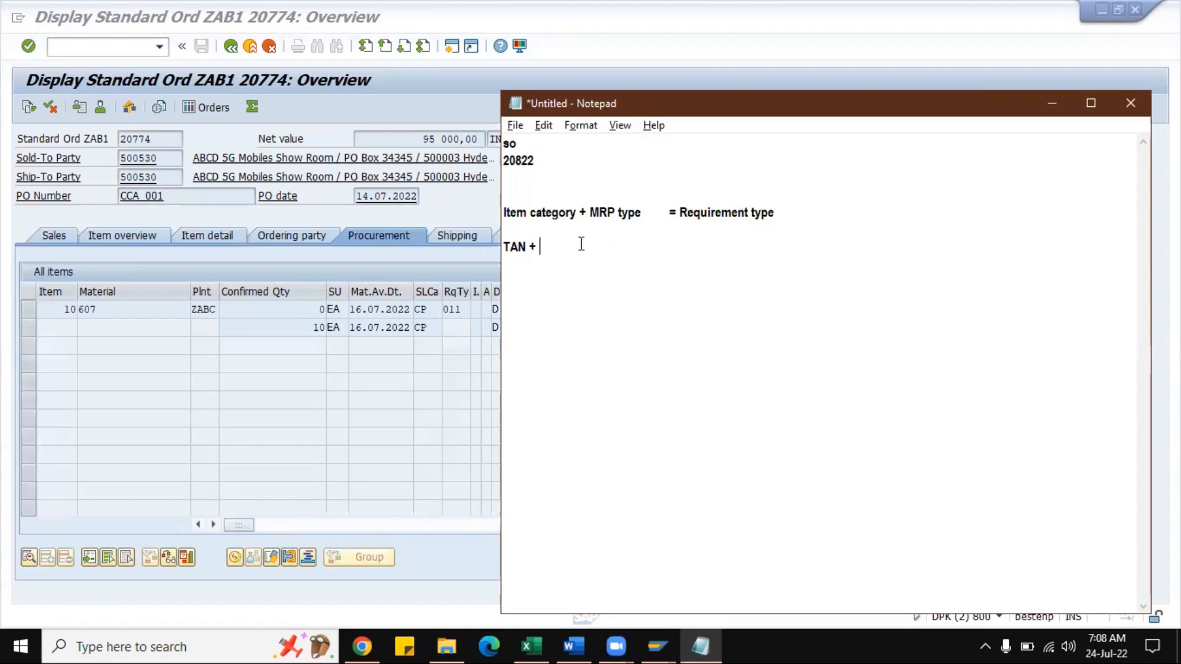
- Complete the first example under the formula so that it reads "TAN + ND = 011"
{"action": "type", "text": "ND"}
{"action": "key", "text": "Tab"}
{"action": "key", "text": "Tab"}
{"action": "type", "text": "= 011"}
{"action": "key", "text": "Return"}
{"action": "key", "text": "Return"}
- Add a second example line reading "TAN + PD = 041" below the first one
{"action": "type", "text": "TAN"}
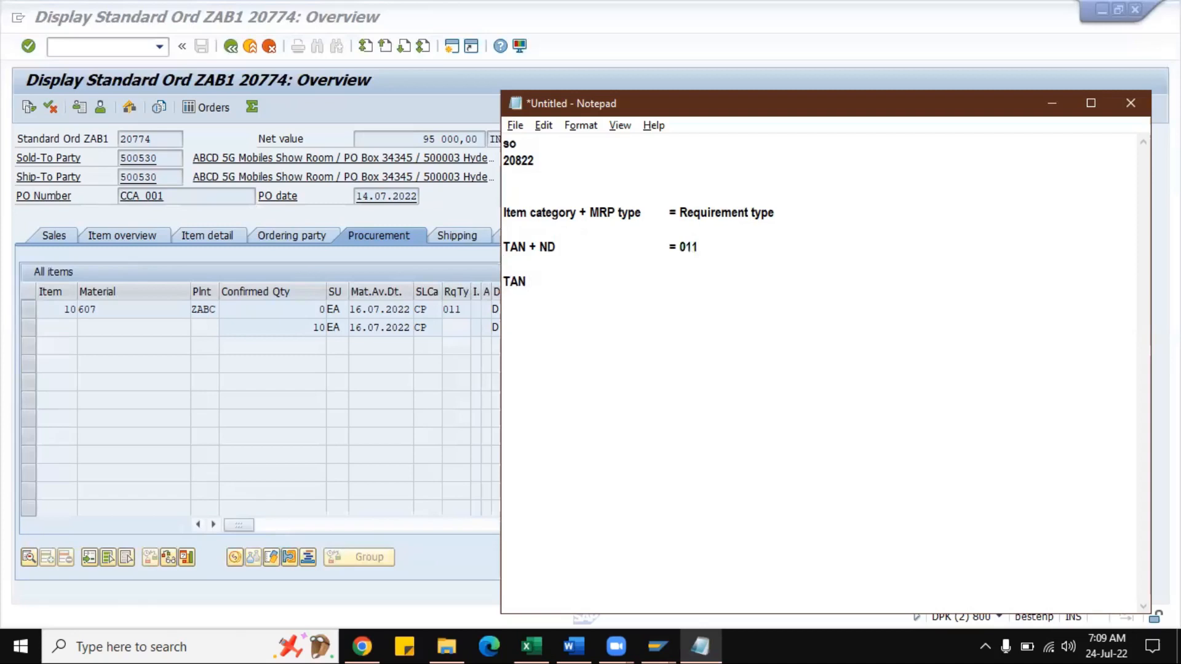
{"action": "type", "text": "PD"}
{"action": "key", "text": "Tab"}
{"action": "key", "text": "Tab"}
{"action": "type", "text": "= 04"}
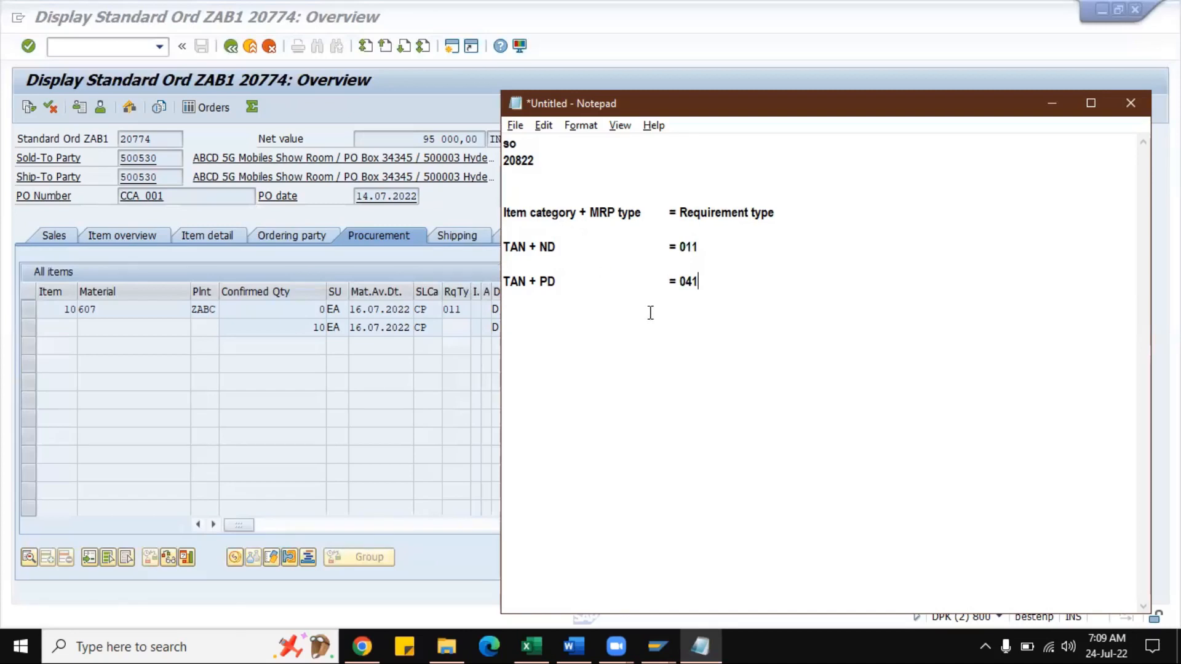
{"action": "key", "text": "Return"}
- Add the heading "how the requirement type will be determined in the Sales Order" below the examples in the Notepad notes
{"action": "key", "text": "alt+Tab"}
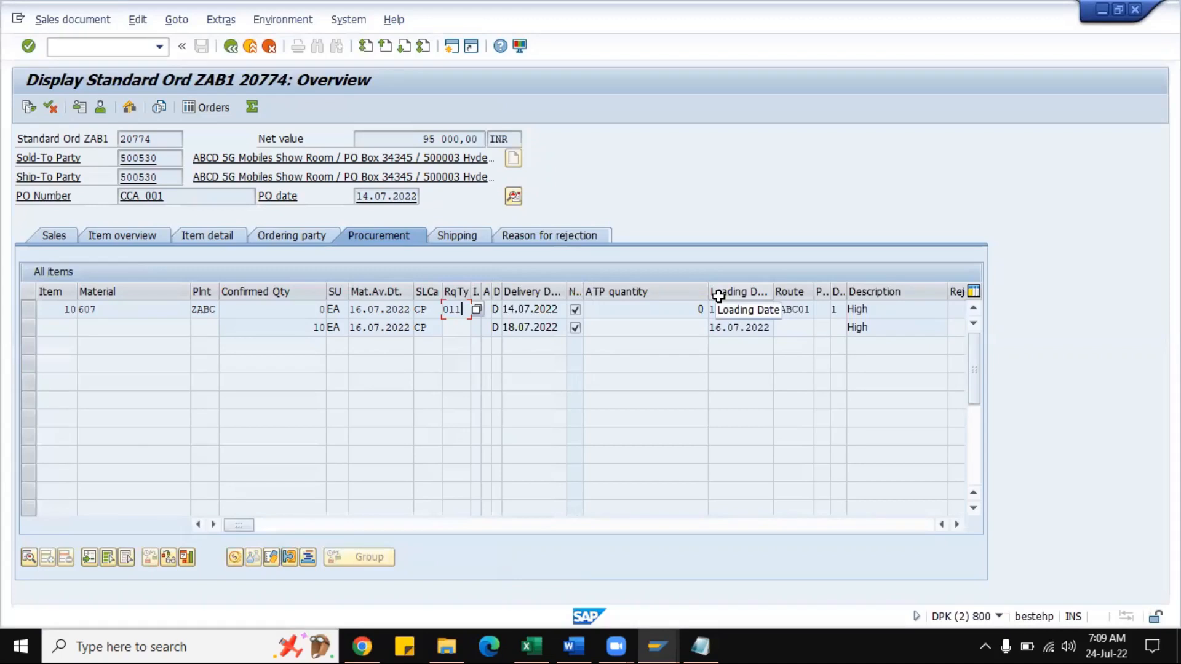
{"action": "left_click", "coordinate": [694, 640]}
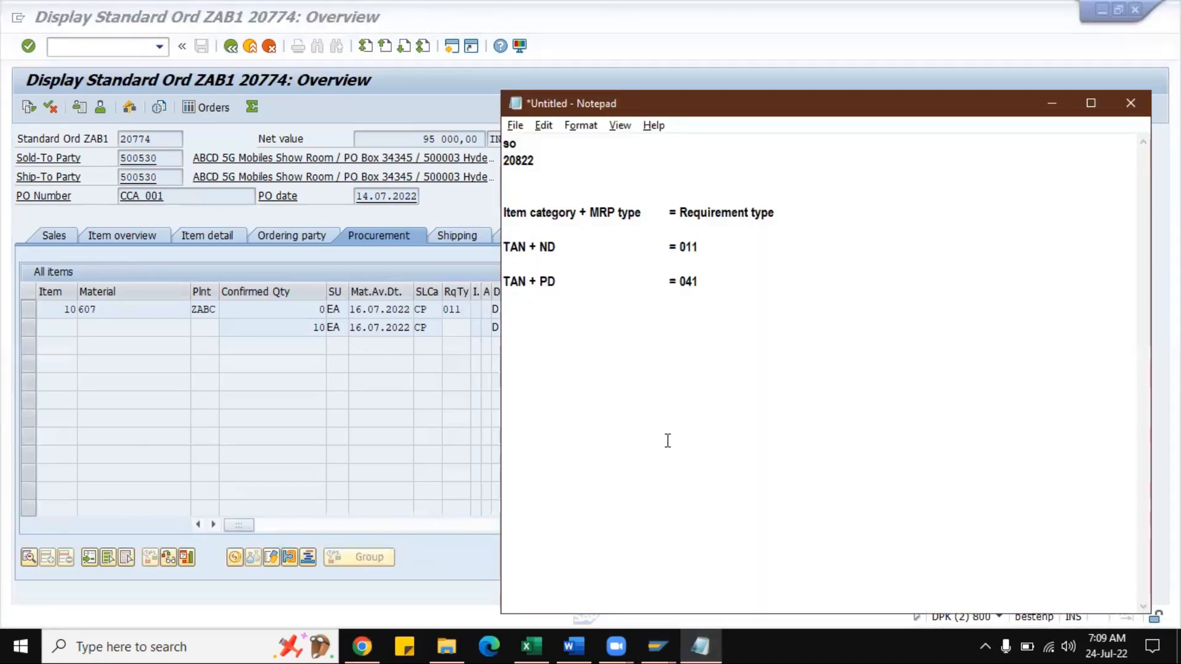
{"action": "type", "text": "how the"}
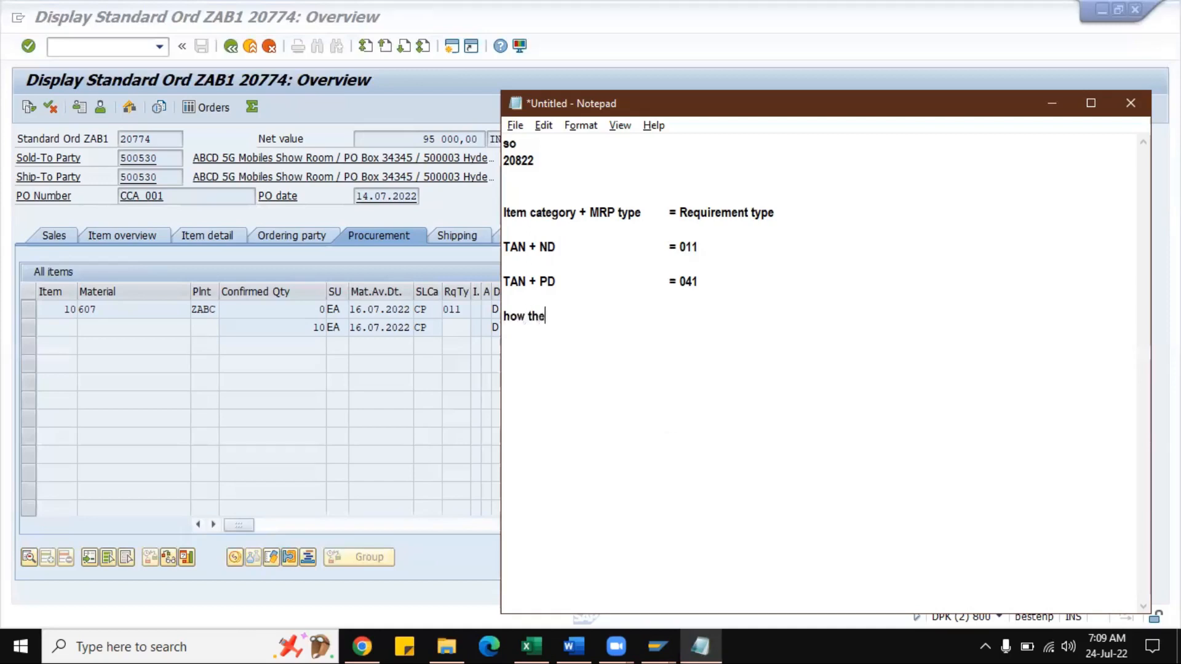
{"action": "type", "text": " requierrement type"}
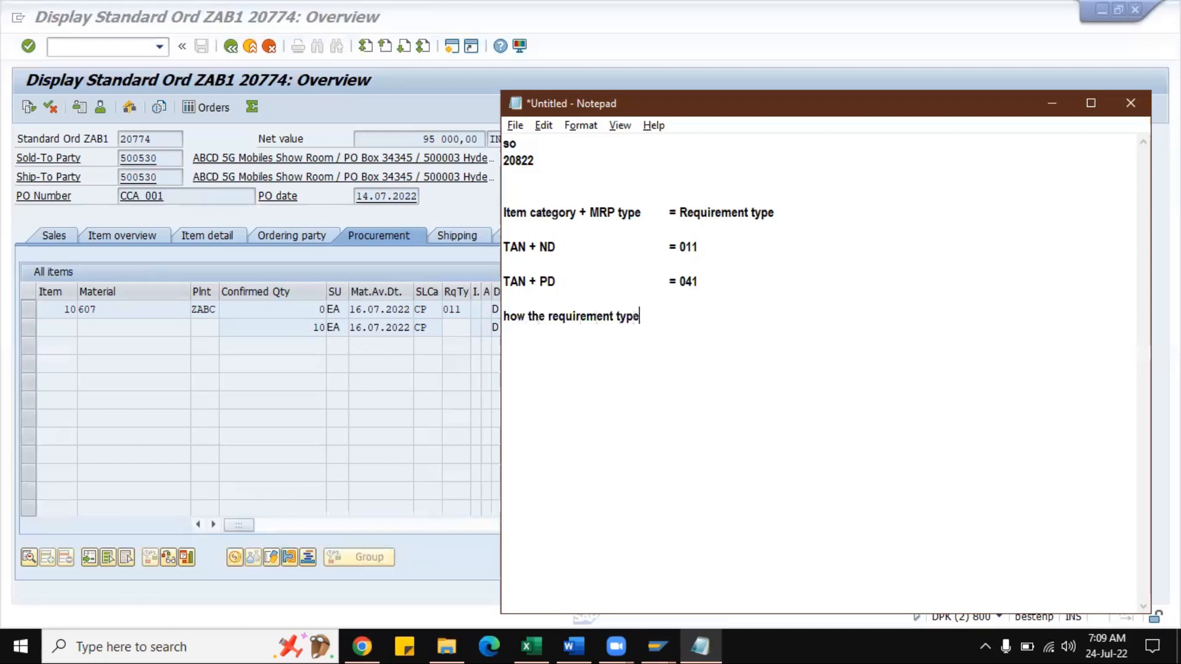
{"action": "type", "text": " will be determined in "}
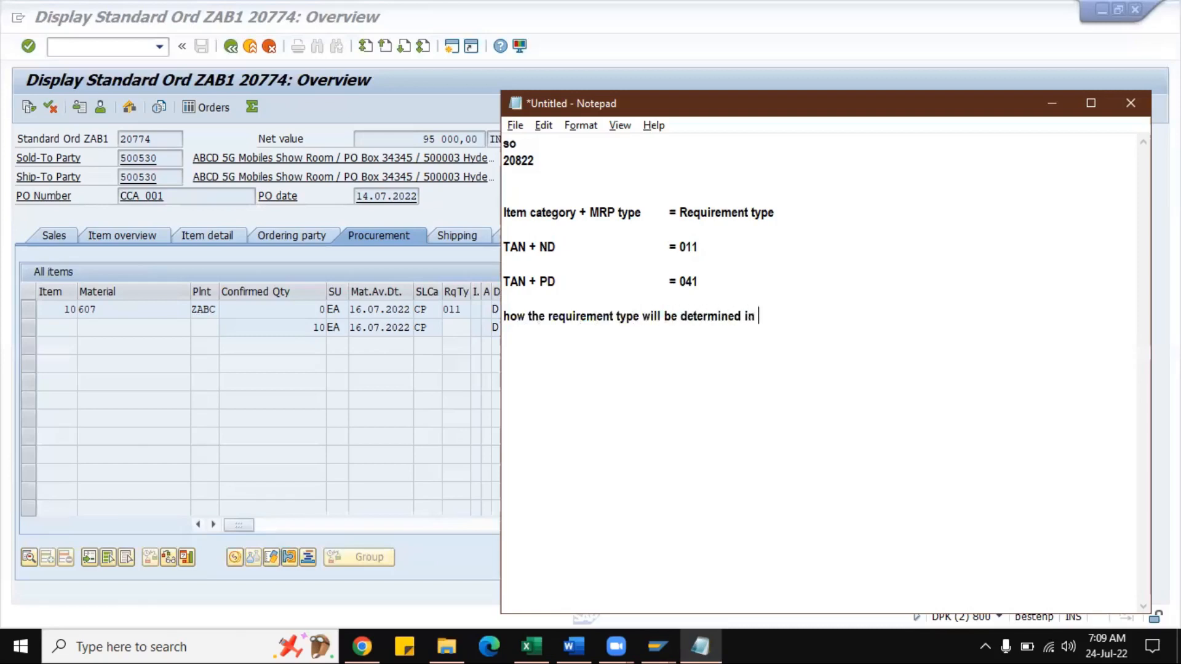
{"action": "type", "text": "the Sales Order"}
{"action": "key", "text": "Return"}
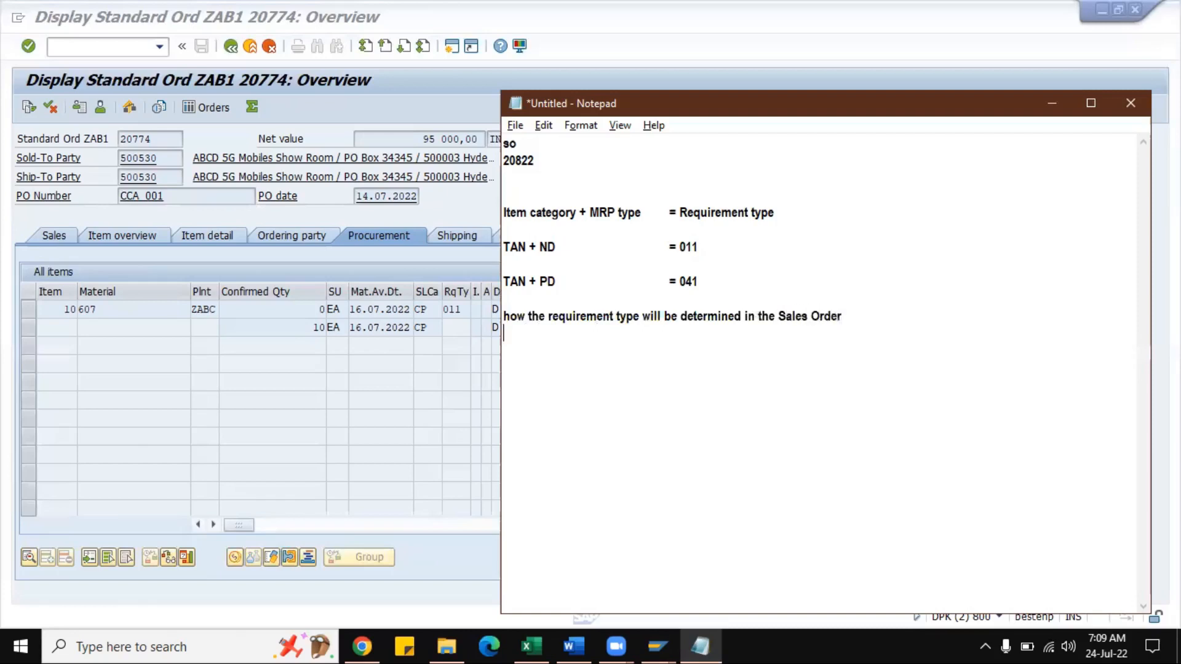
- Start a numbered list under the heading with "1. Strategy group" and "2. MRP group"
{"action": "type", "text": "1. Star"}
{"action": "key", "text": "BackSpace"}
{"action": "key", "text": "BackSpace"}
{"action": "type", "text": "rategry gru"}
{"action": "key", "text": "BackSpace"}
{"action": "key", "text": "BackSpace"}
{"action": "key", "text": "BackSpace"}
{"action": "type", "text": "oup"}
{"action": "key", "text": "Return"}
{"action": "type", "text": "2. MRP group"}
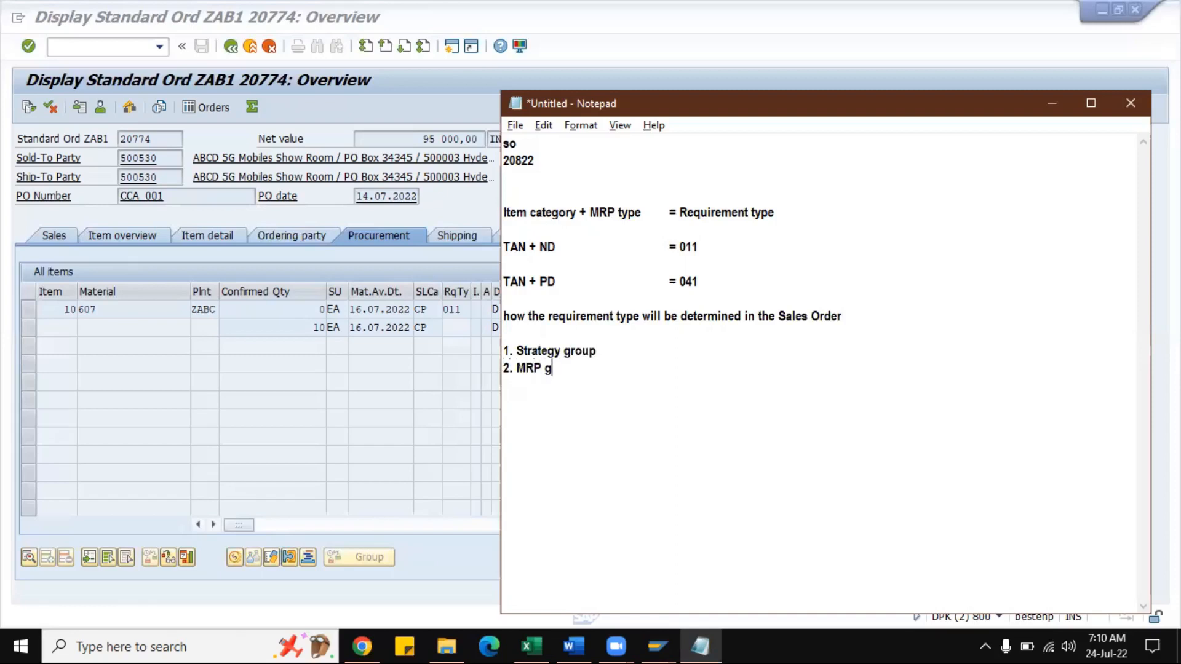
- Continue the numbered list with "3. Material Type", "4. Schedule line category" and "5. Item category"
{"action": "key", "text": "Return"}
{"action": "type", "text": "3. Materila"}
{"action": "key", "text": "BackSpace"}
{"action": "key", "text": "BackSpace"}
{"action": "key", "text": "BackSpace"}
{"action": "type", "text": "al Type"}
{"action": "key", "text": "Return"}
{"action": "type", "text": "4. Schede"}
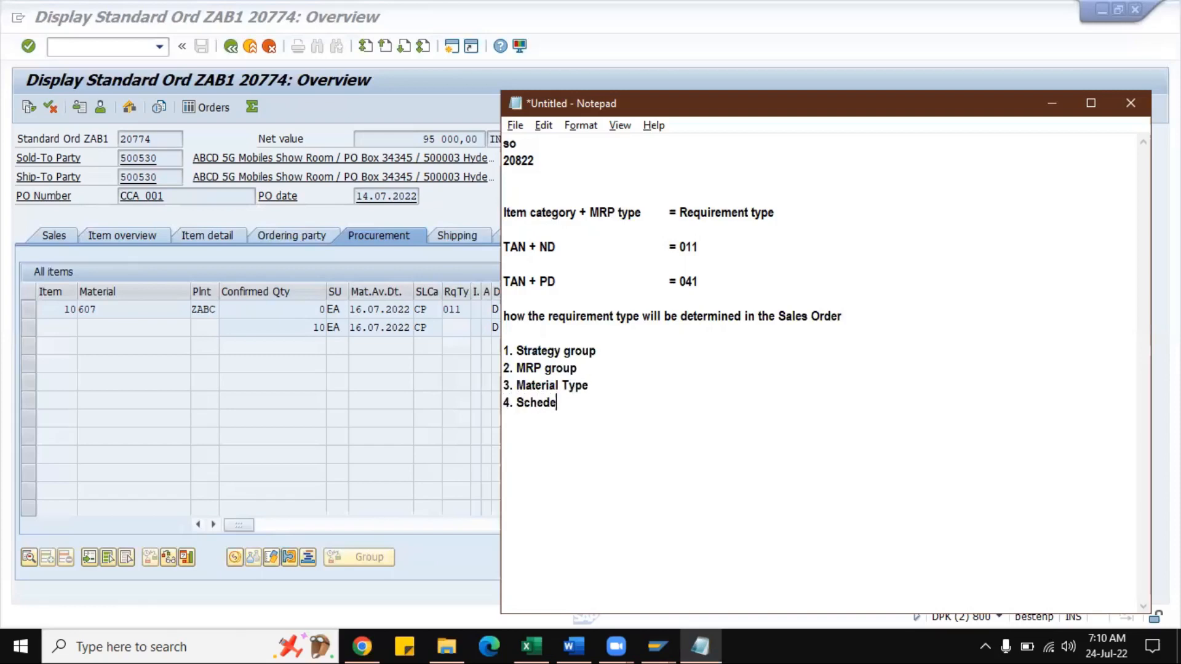
{"action": "key", "text": "BackSpace"}
{"action": "type", "text": "ule line cat"}
{"action": "type", "text": "egory"}
{"action": "type", "text": " 5. Item "}
{"action": "type", "text": "category"}
{"action": "key", "text": "Return"}
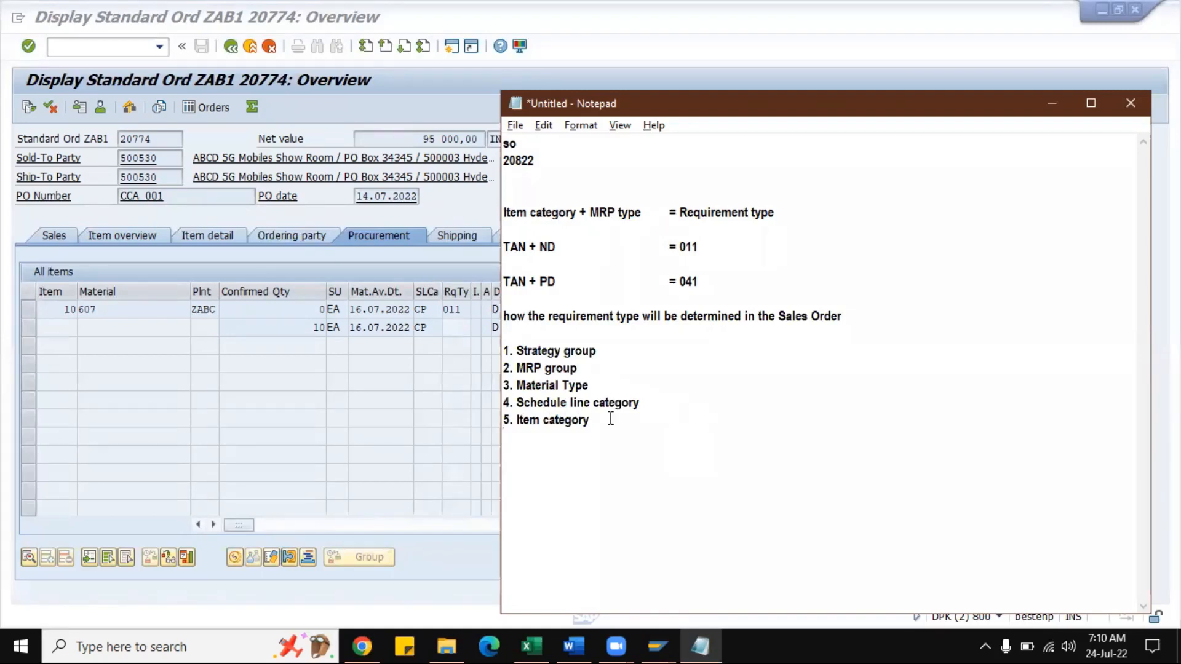
- Copy the five-line list into the 4Batch_7am sheet of SD Notes.xlsx in Excel, starting at cell F991
{"action": "left_click_drag", "start_coordinate": [600, 420], "coordinate": [503, 351]}
{"action": "key", "text": "ctrl+c"}
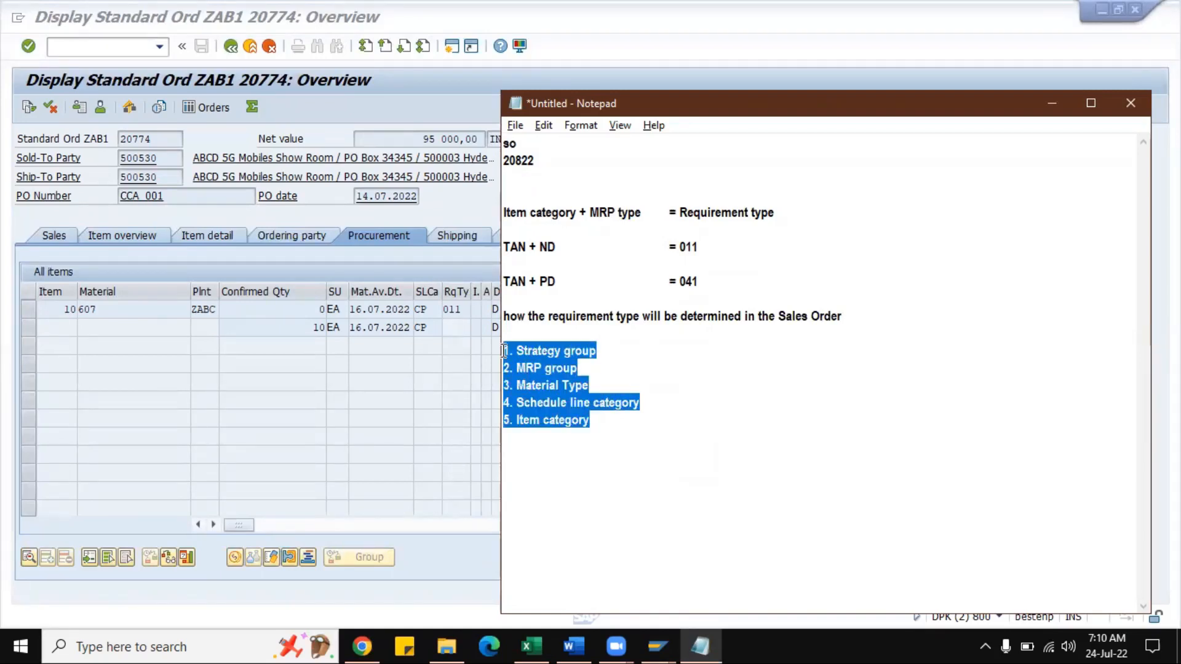
{"action": "left_click", "coordinate": [531, 645]}
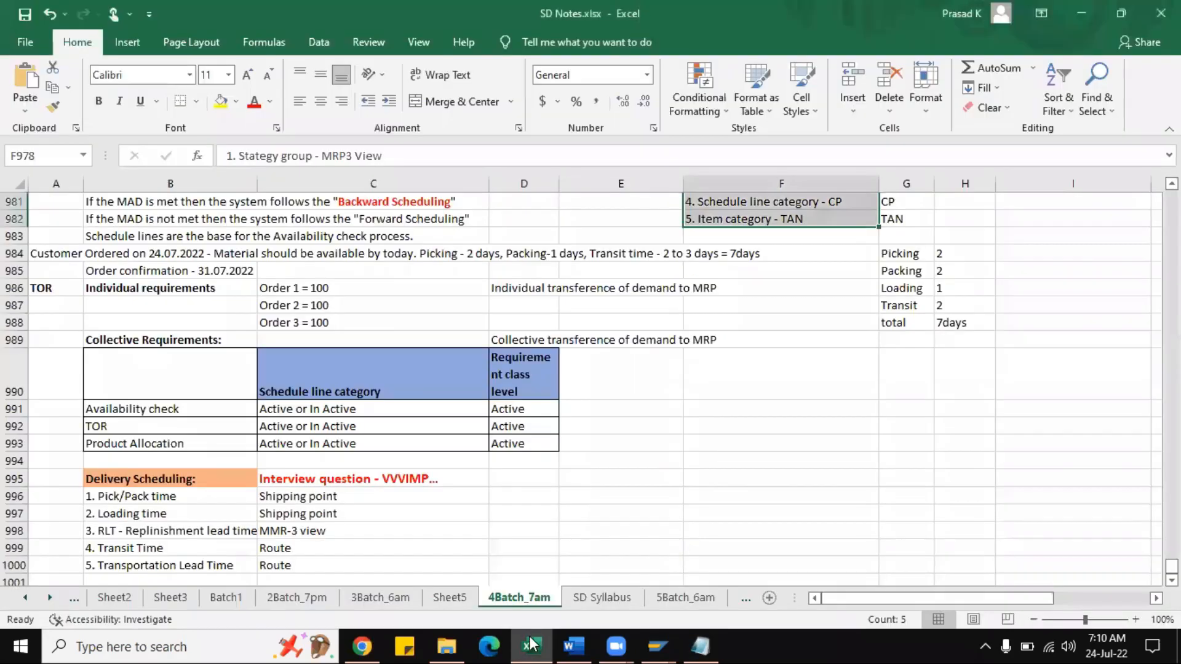
{"action": "left_click", "coordinate": [780, 411]}
{"action": "key", "text": "ctrl+v"}
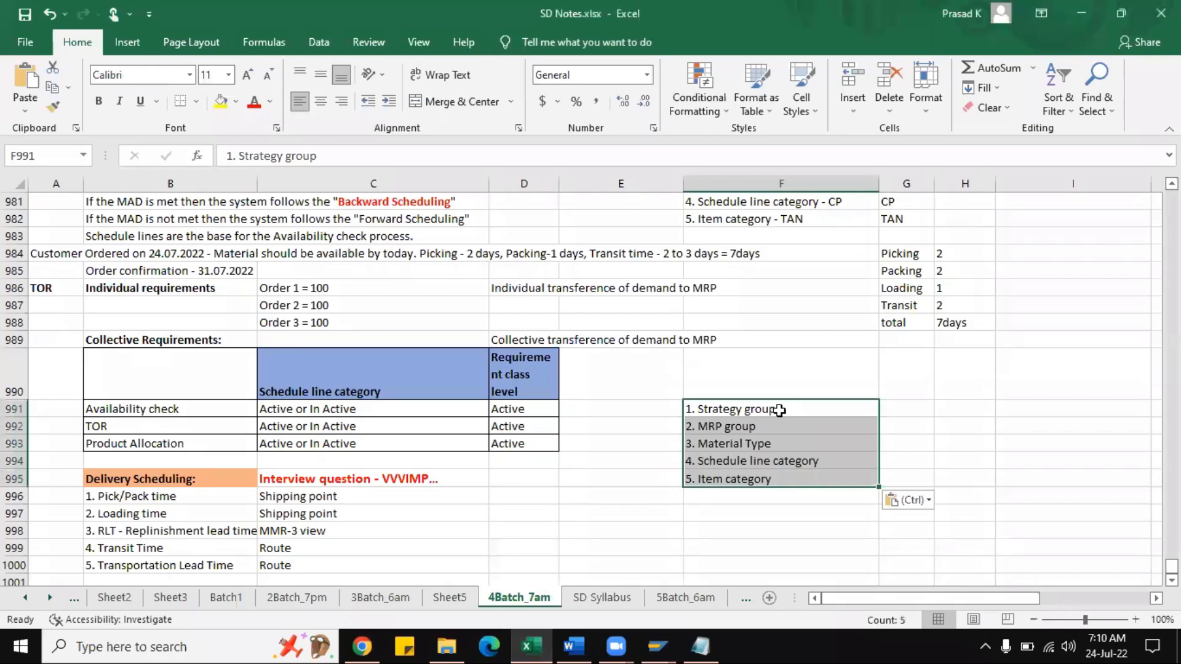
- Enter the heading "How the requirement type will be determined into SO" in cell F990 above the pasted list
{"action": "left_click", "coordinate": [760, 386]}
{"action": "type", "text": "How"}
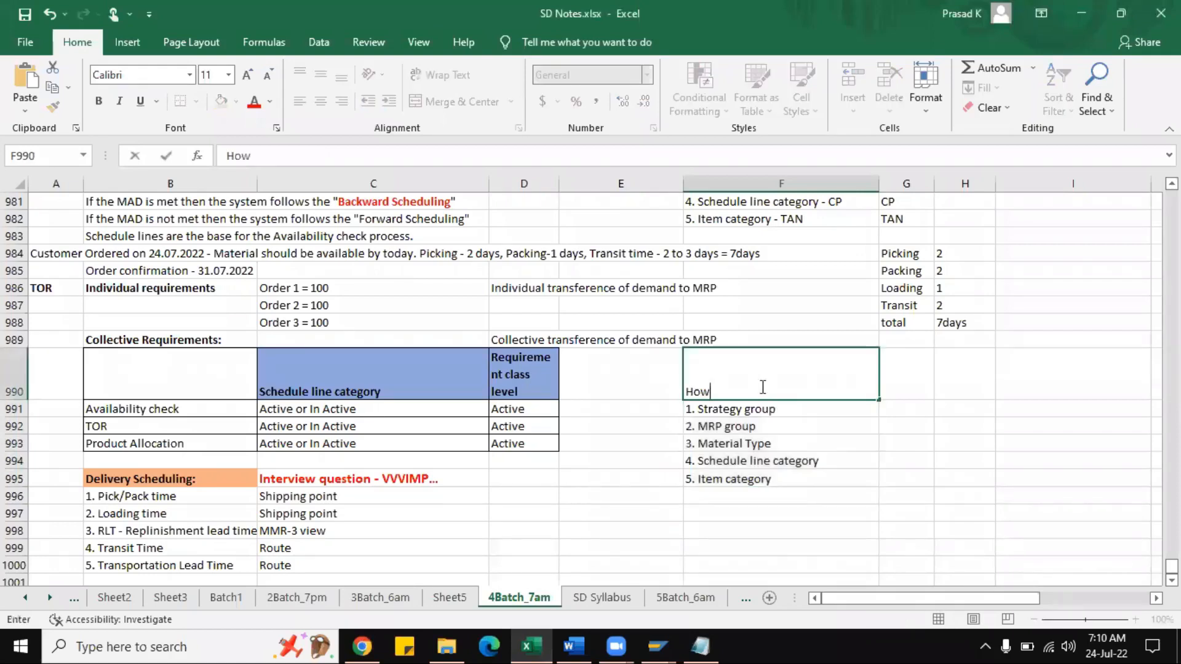
{"action": "type", "text": " the requirement "}
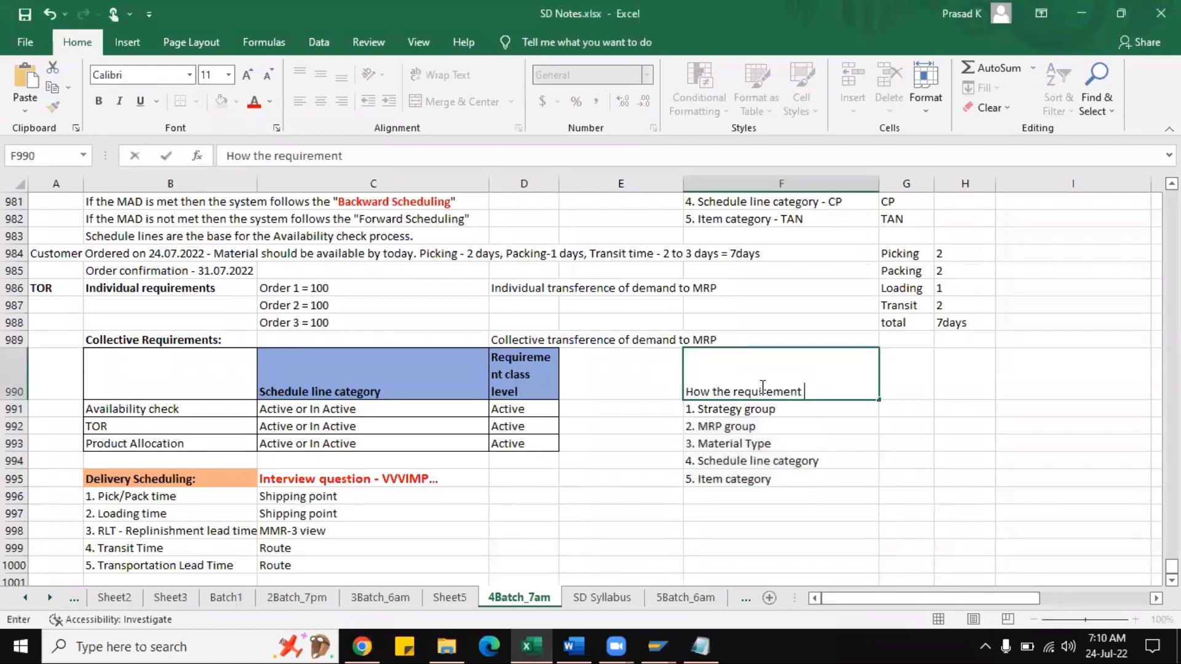
{"action": "type", "text": "type will be dtermin"}
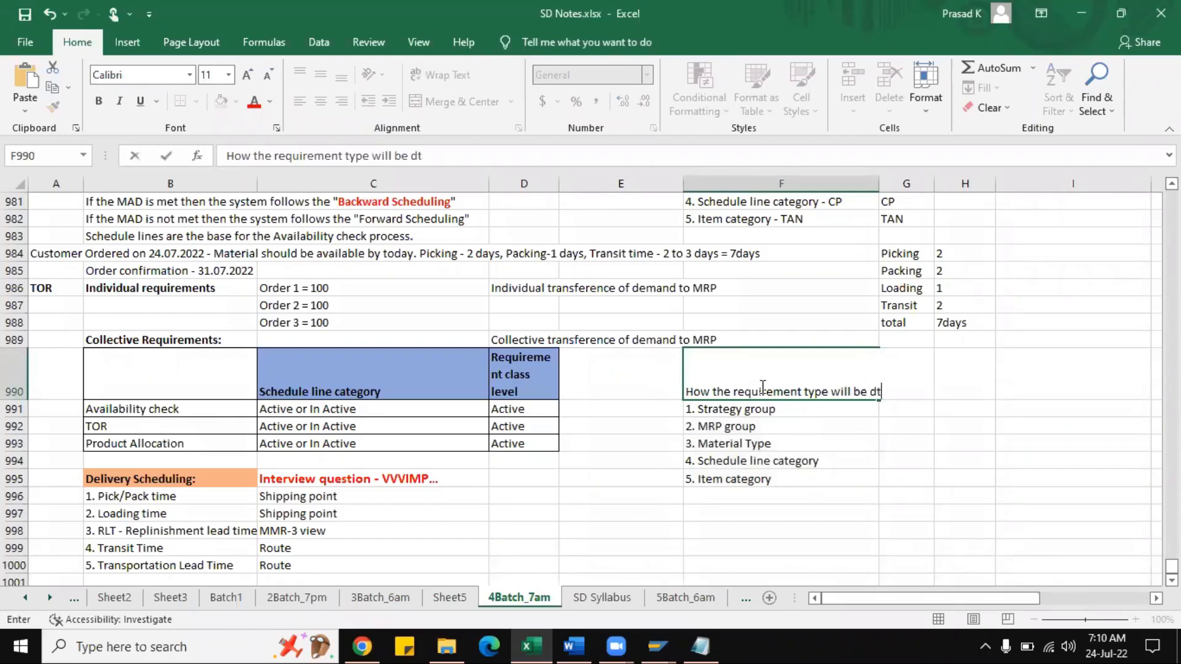
{"action": "key", "text": "BackSpace"}
{"action": "key", "text": "BackSpace"}
{"action": "key", "text": "BackSpace"}
{"action": "key", "text": "BackSpace"}
{"action": "key", "text": "BackSpace"}
{"action": "key", "text": "BackSpace"}
{"action": "type", "text": "etermined into"}
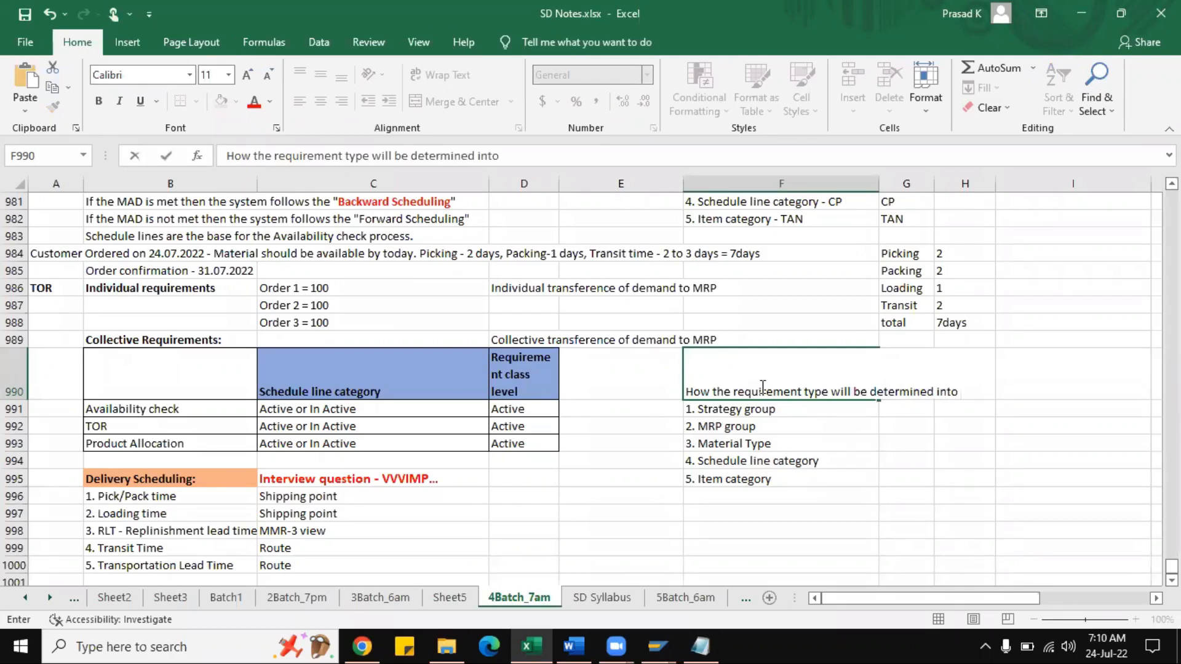
{"action": "type", "text": " SO"}
{"action": "key", "text": "Return"}
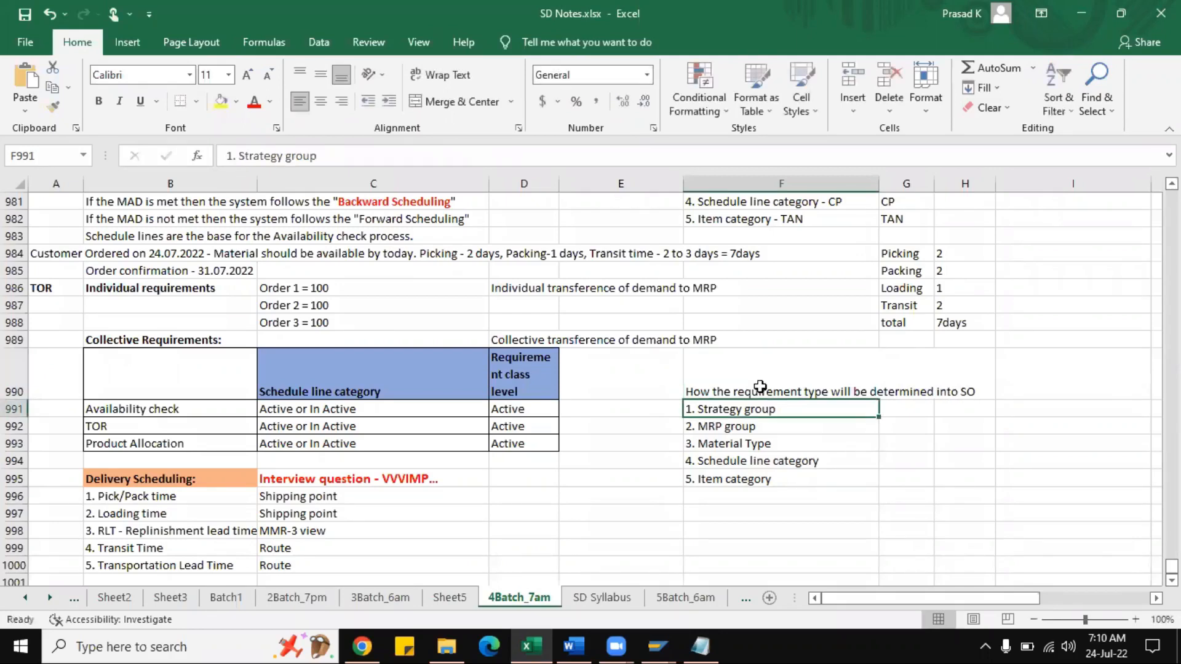
- Format the heading in F990 with wrapped text, red font colour and bold
{"action": "left_click", "coordinate": [760, 386]}
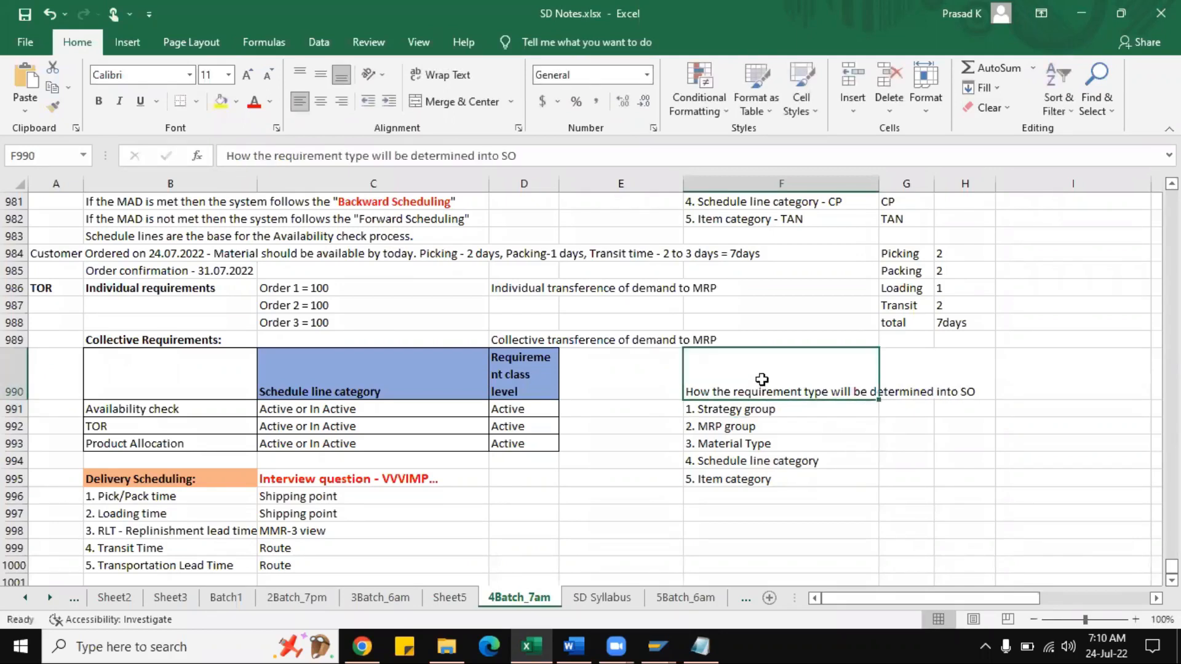
{"action": "left_click", "coordinate": [465, 76]}
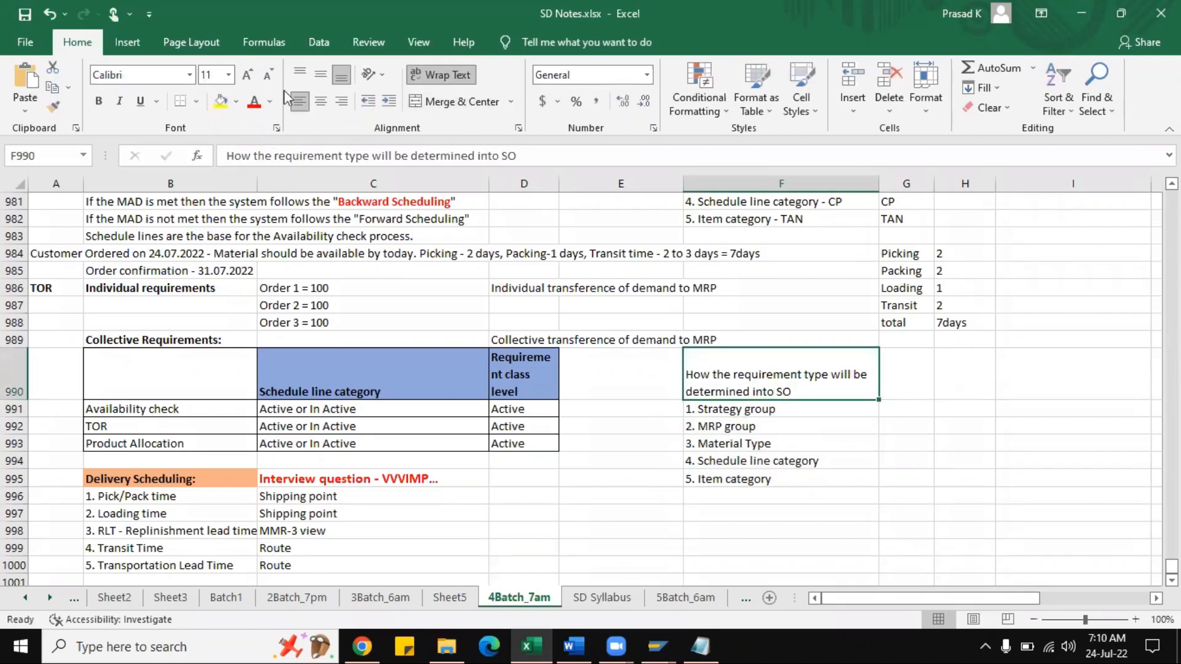
{"action": "left_click", "coordinate": [253, 101]}
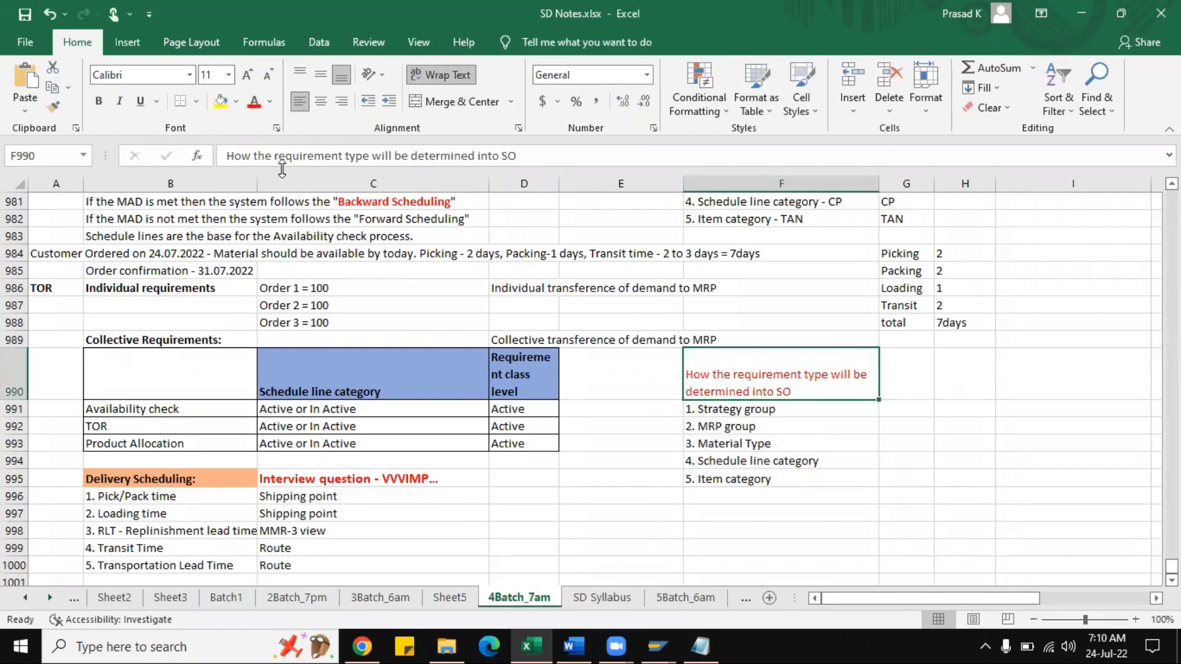
{"action": "left_click", "coordinate": [99, 103]}
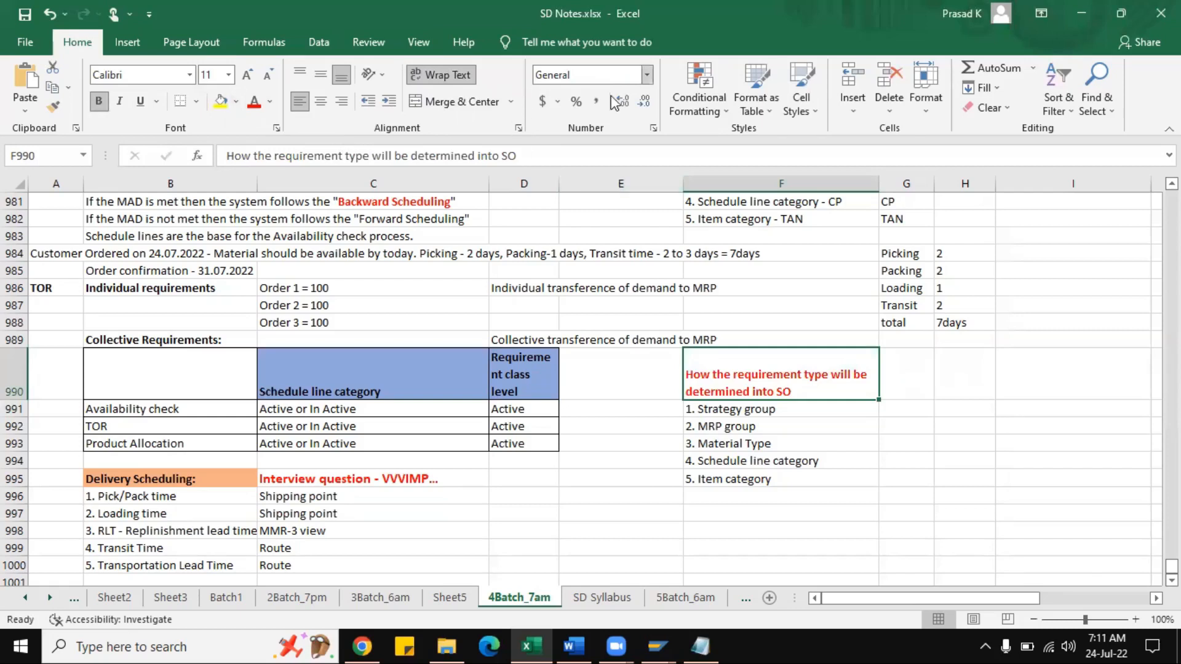
- Put the Excel and Notepad notes away and open the SAP Reference IMG from the Customizing: Execute Project session
{"action": "left_click", "coordinate": [1083, 12]}
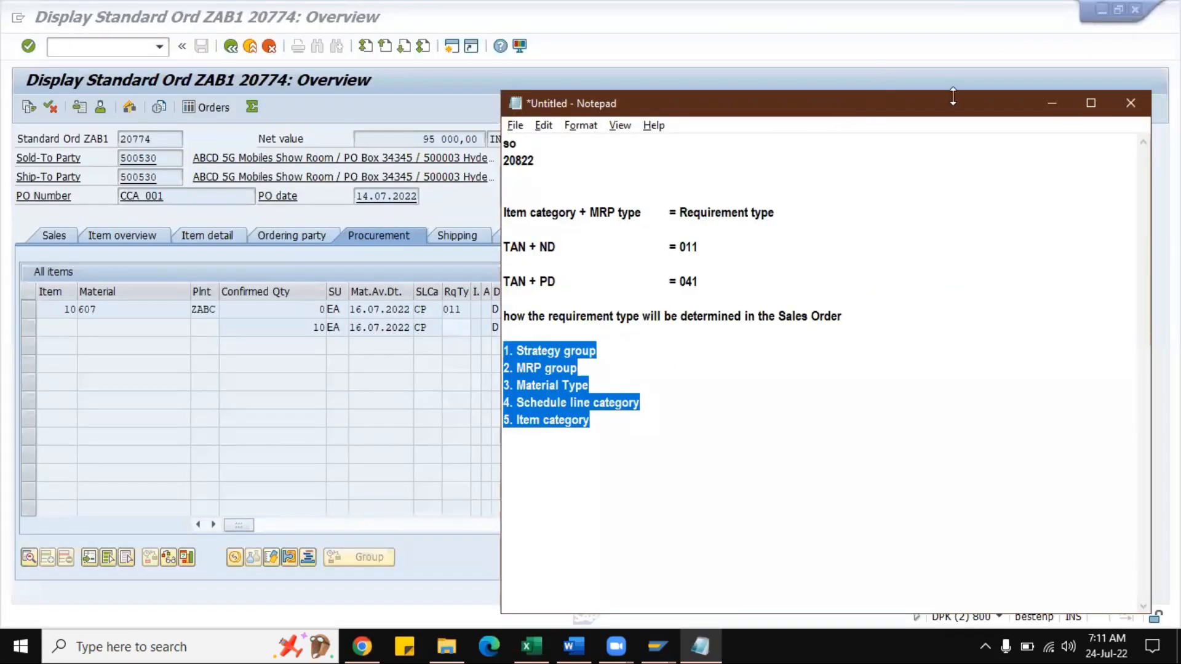
{"action": "left_click", "coordinate": [1048, 98]}
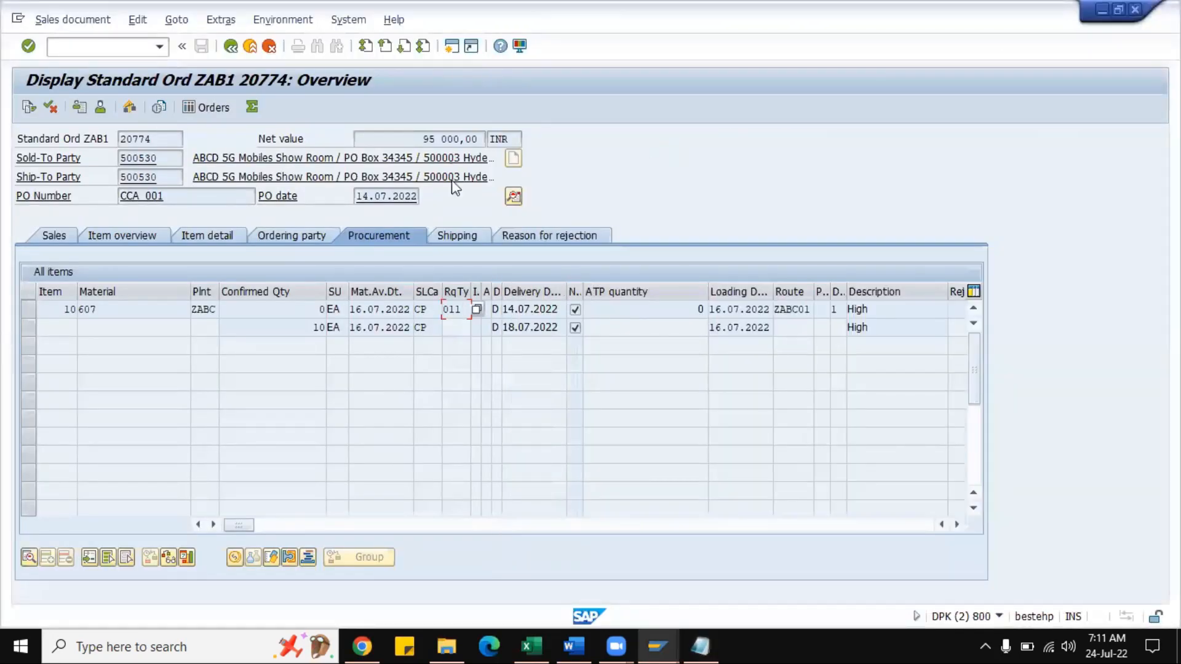
{"action": "mouse_move", "coordinate": [658, 637]}
{"action": "left_click", "coordinate": [644, 574]}
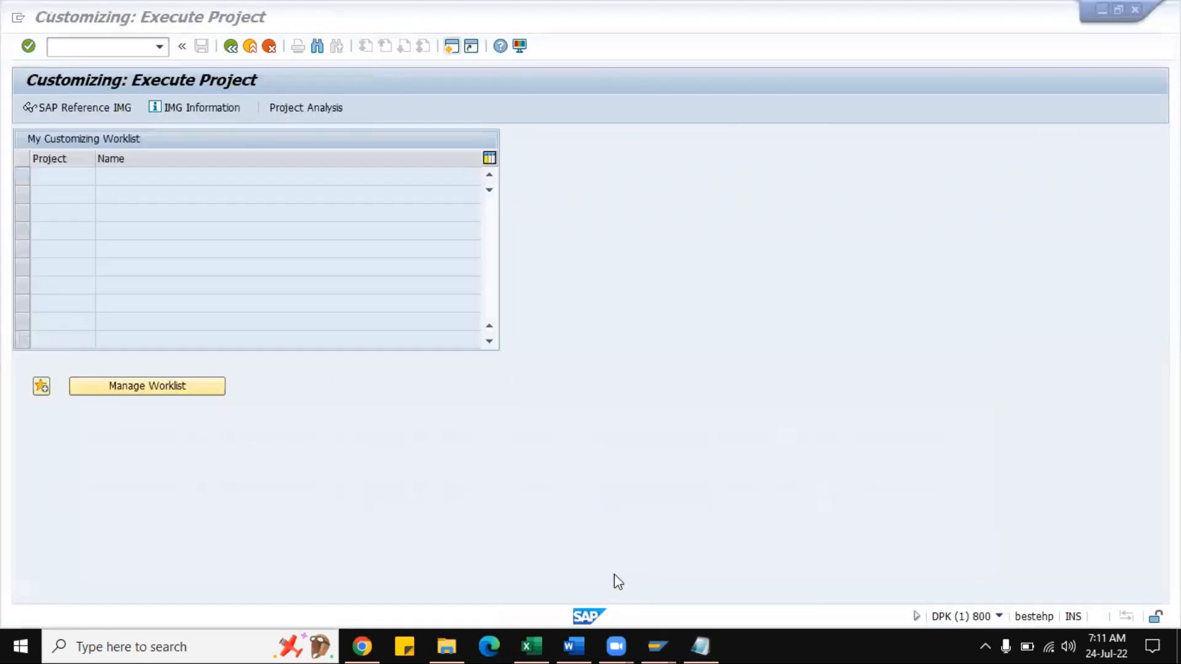
{"action": "left_click", "coordinate": [97, 107]}
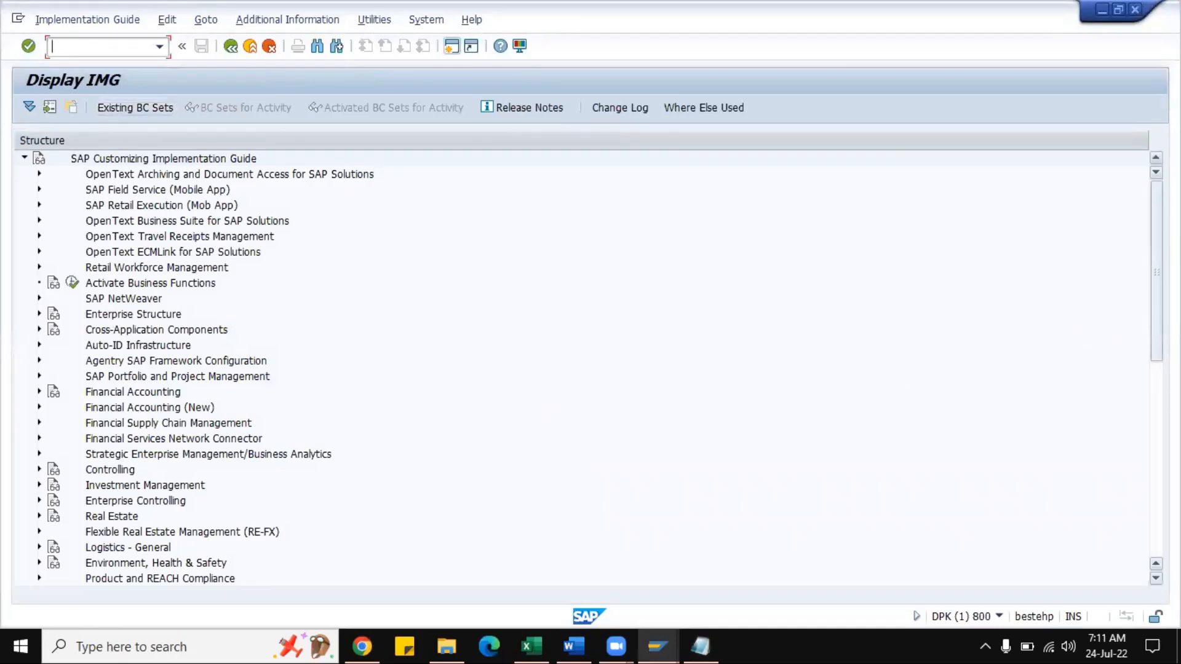
- Expand the IMG through Sales and Distribution, Basic Functions, Availability Check and Transfer of Requirements down to Transfer of Requirements
{"action": "scroll", "coordinate": [1098, 328], "scroll_direction": "down", "scroll_amount": 5}
{"action": "scroll", "coordinate": [1031, 401], "scroll_direction": "down", "scroll_amount": 1}
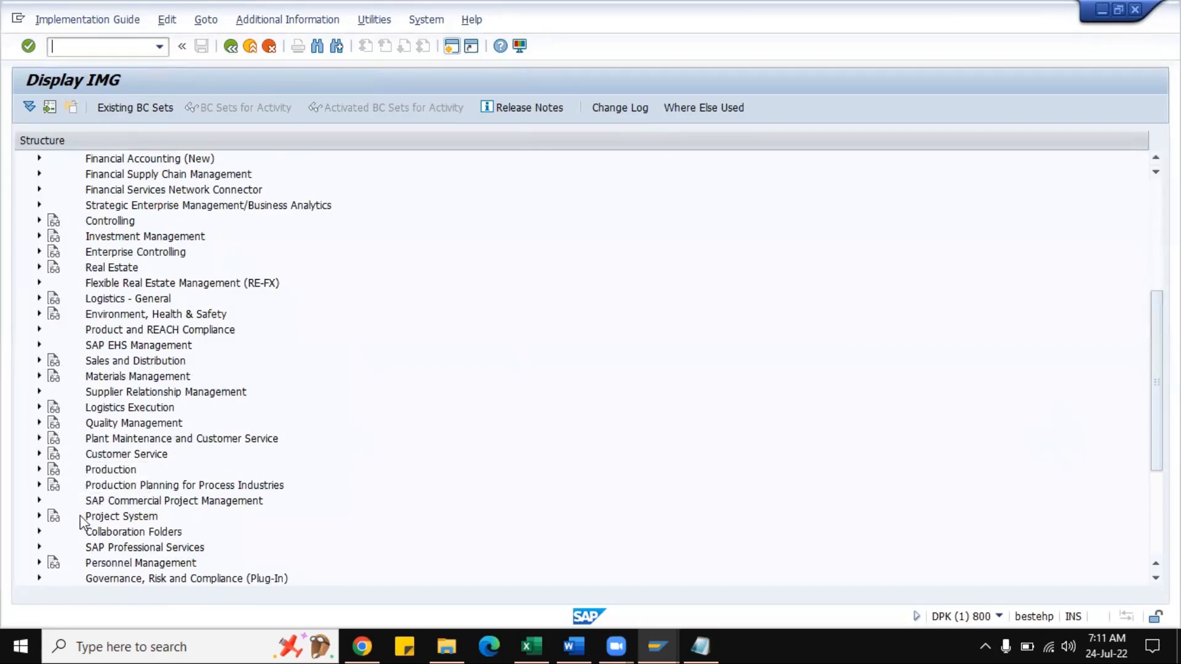
{"action": "left_click", "coordinate": [39, 361]}
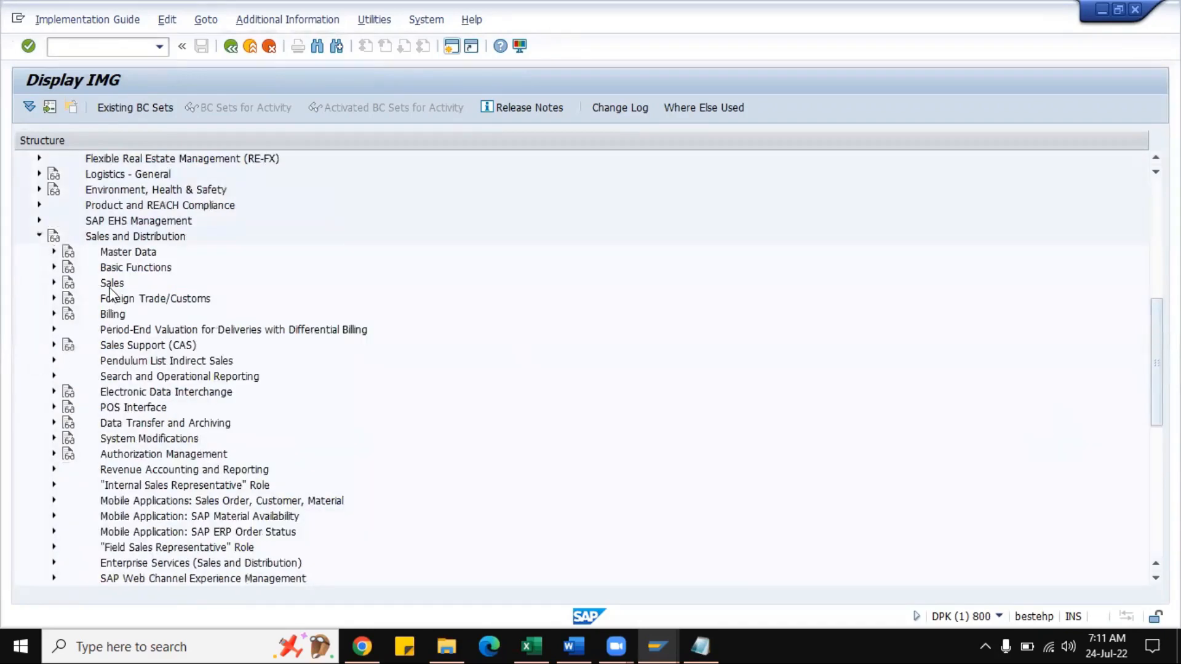
{"action": "left_click", "coordinate": [53, 268]}
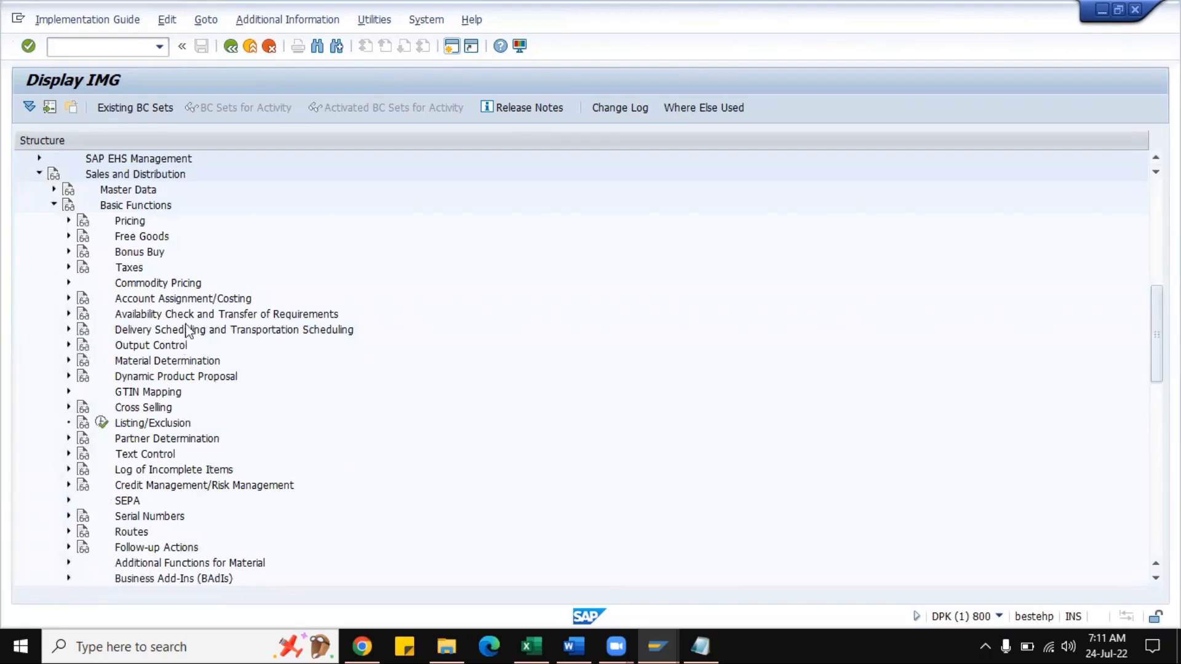
{"action": "left_click", "coordinate": [68, 314]}
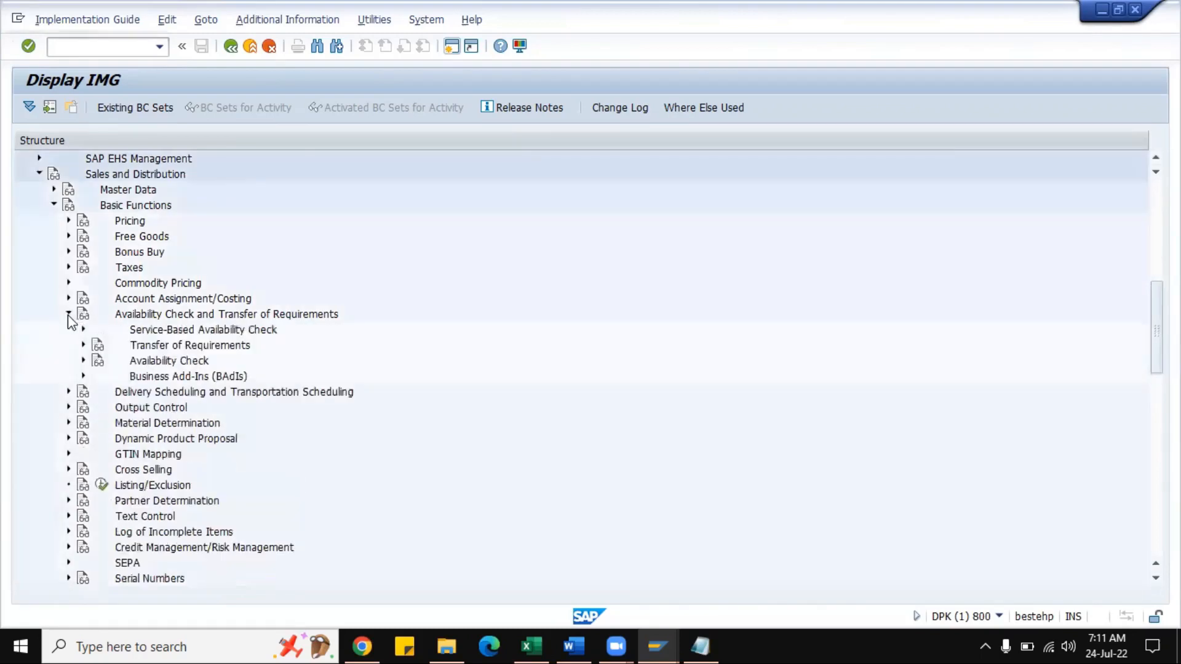
{"action": "left_click", "coordinate": [83, 345]}
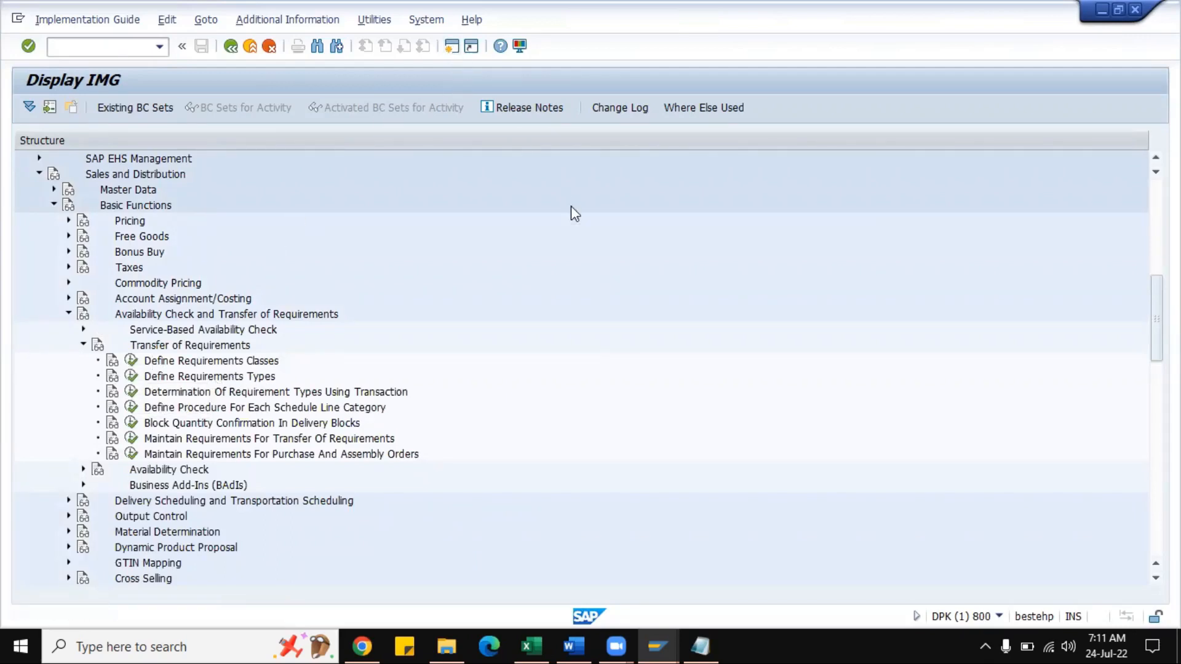
- Start transaction VOV6 in a new session and display the details of schedule line category CP
{"action": "key", "text": "ctrl+n"}
{"action": "type", "text": "vov6"}
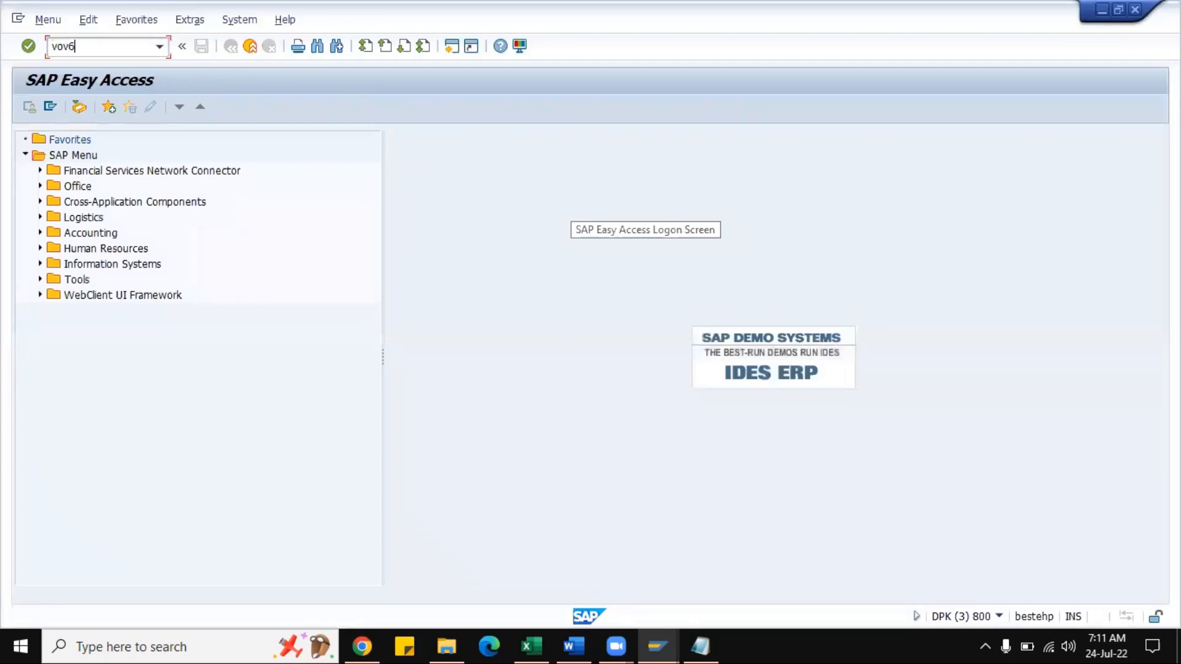
{"action": "key", "text": "Return"}
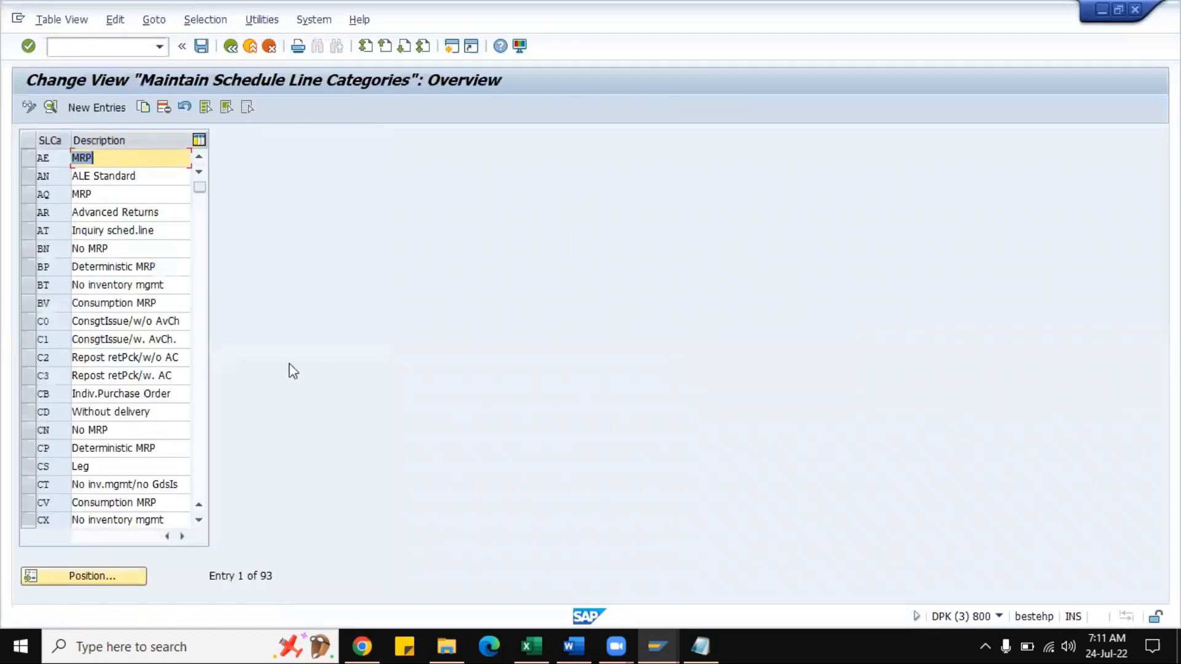
{"action": "left_click", "coordinate": [165, 449]}
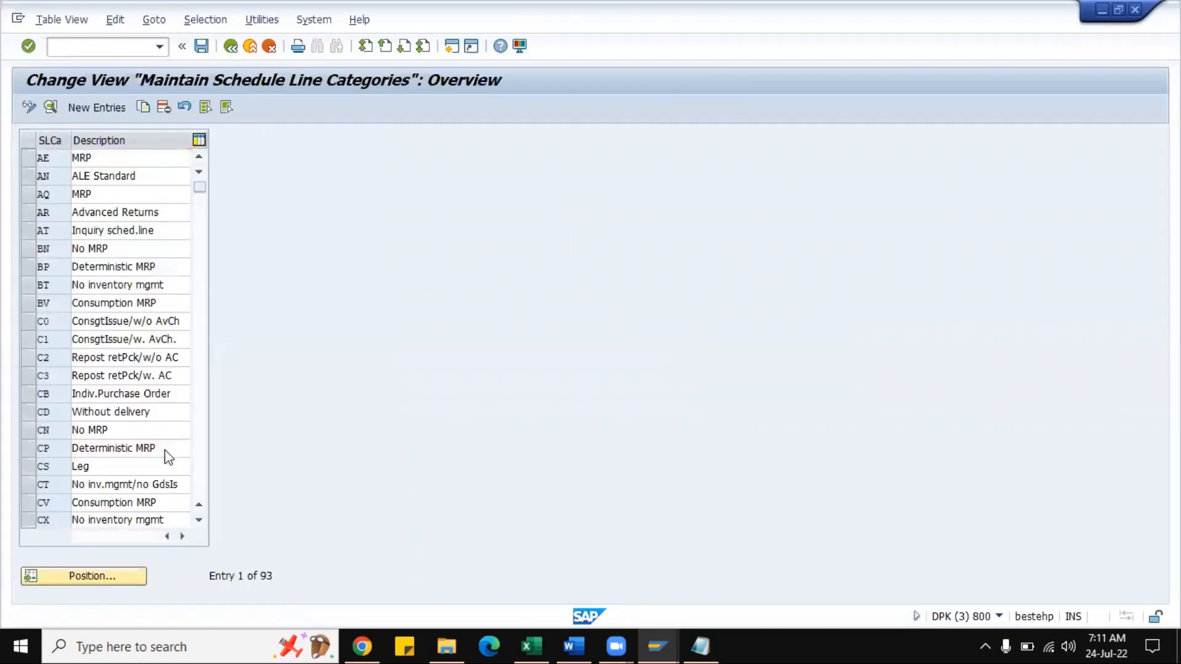
{"action": "double_click", "coordinate": [167, 452]}
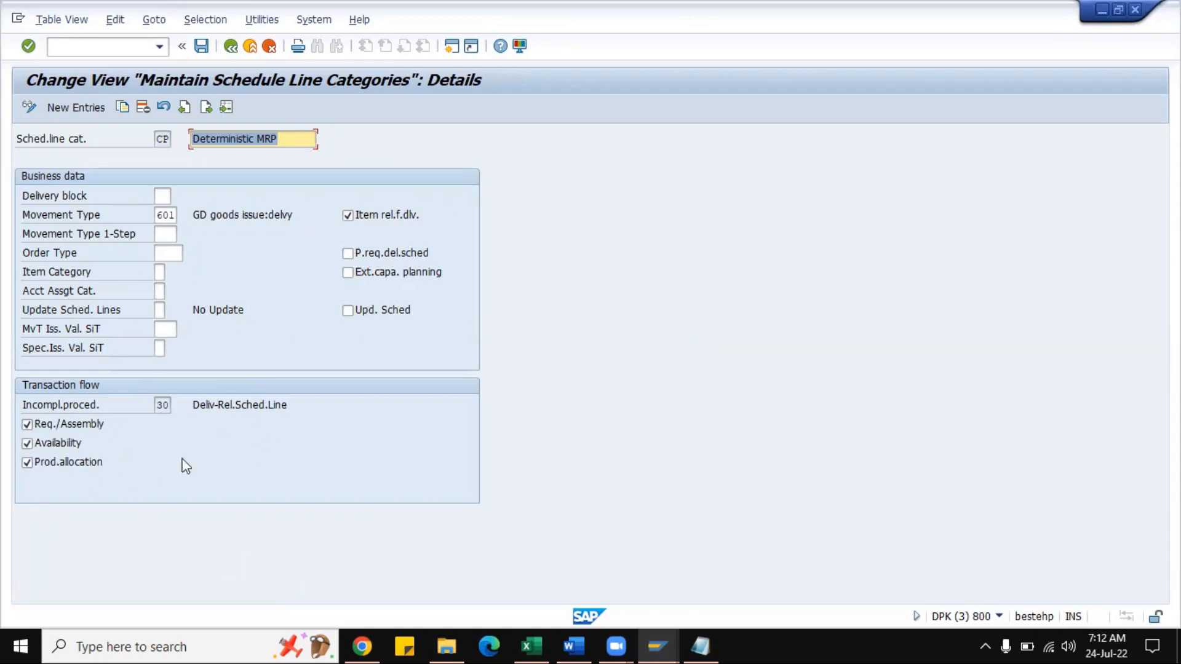
- Return to the IMG session, run Define Requirements Classes and display the details of requirements class 011
{"action": "key", "text": "alt+Tab"}
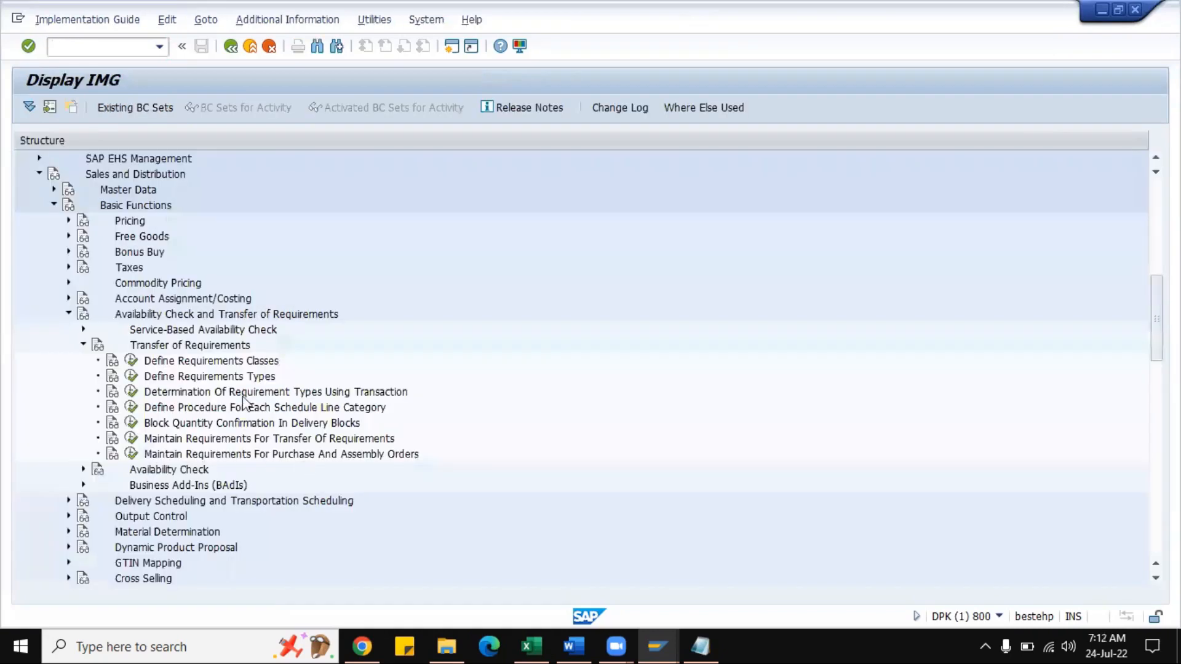
{"action": "left_click", "coordinate": [131, 360]}
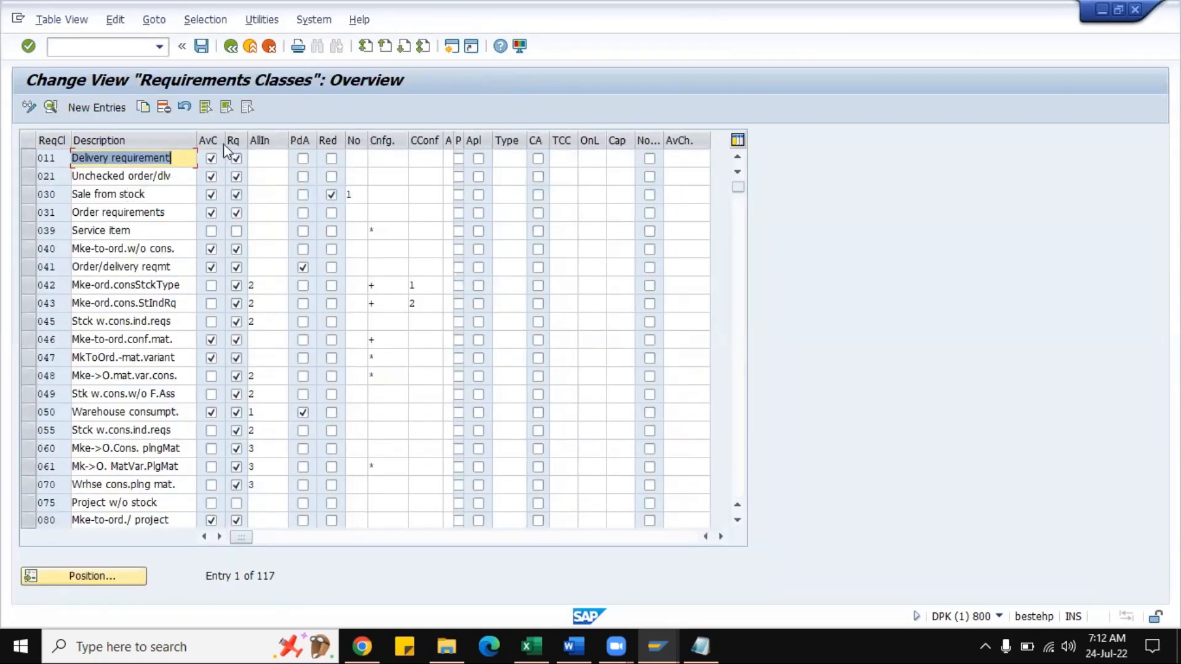
{"action": "left_click", "coordinate": [25, 164]}
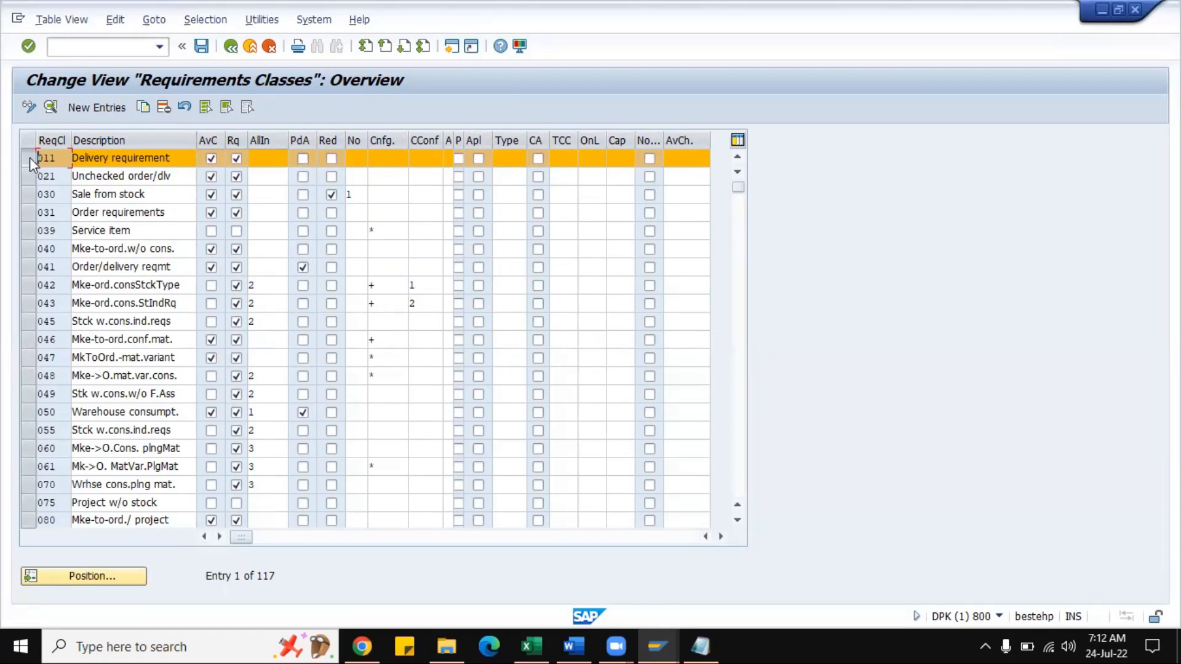
{"action": "left_click", "coordinate": [49, 105]}
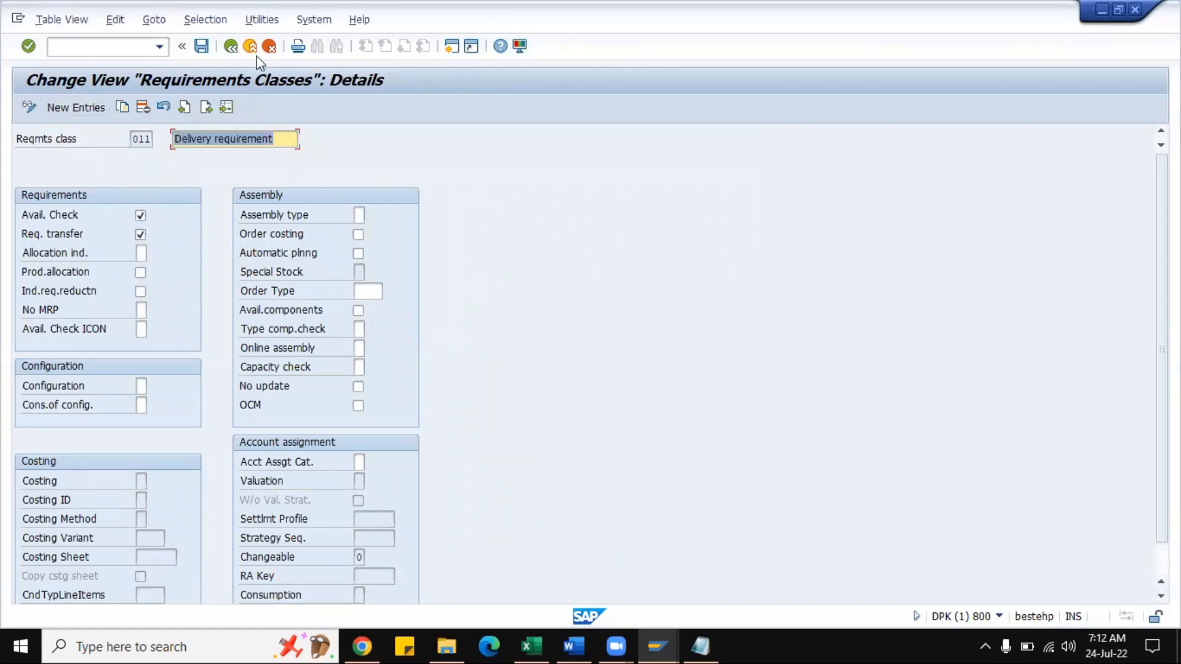
- Go back to the requirements classes overview and display the details of requirements class 041
{"action": "left_click", "coordinate": [232, 49]}
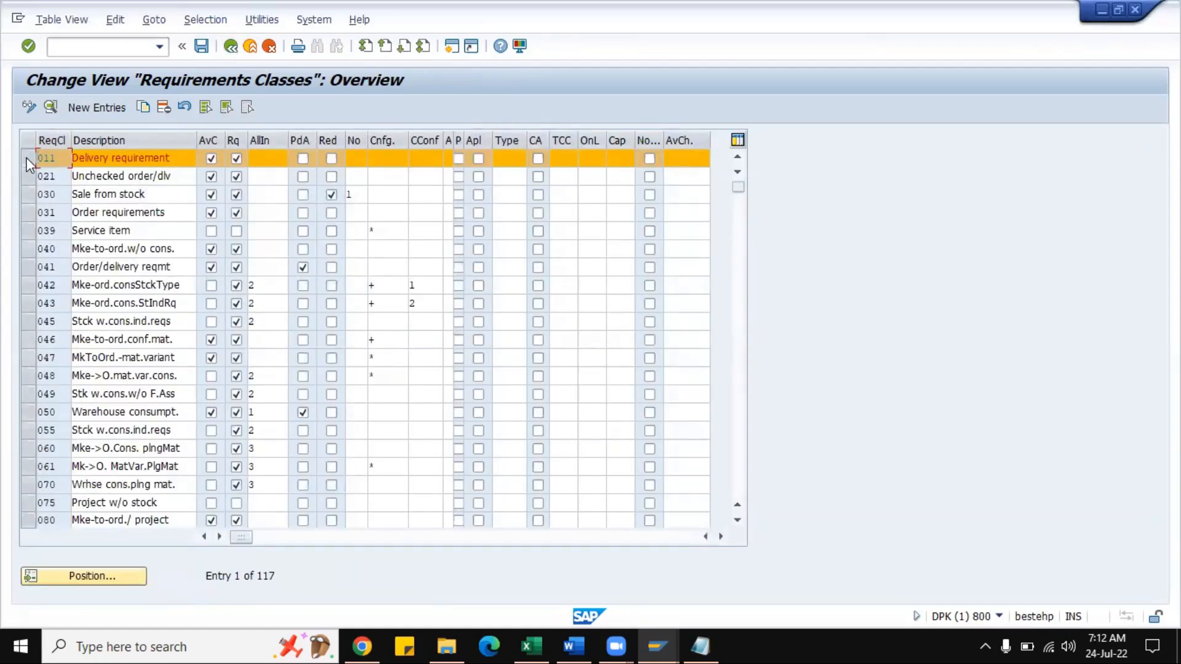
{"action": "left_click", "coordinate": [30, 266]}
{"action": "left_click", "coordinate": [53, 108]}
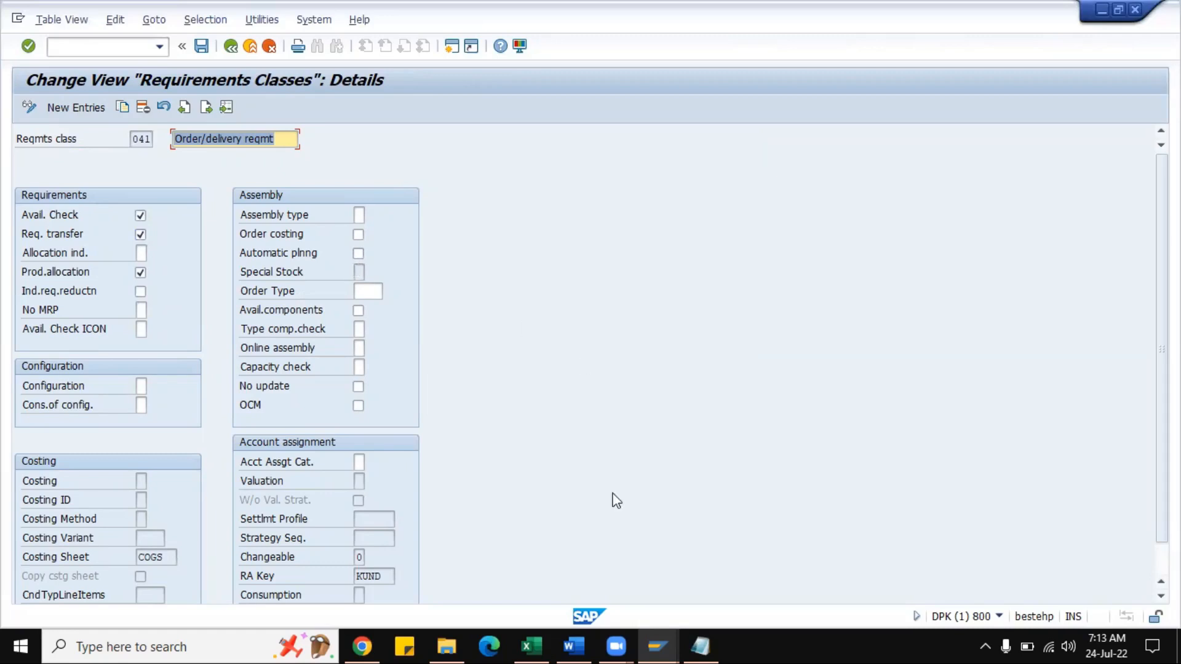
- Bring up the schedule line category CP session as a smaller window beside the class 041 settings to compare both
{"action": "left_click", "coordinate": [655, 636]}
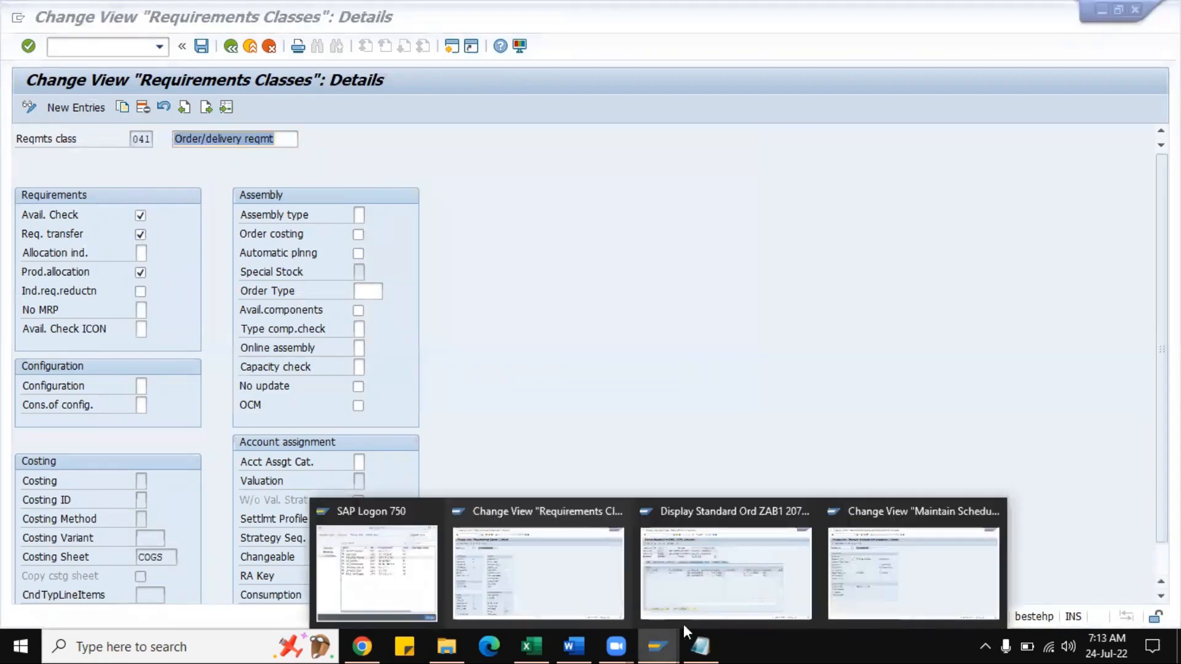
{"action": "left_click", "coordinate": [886, 586]}
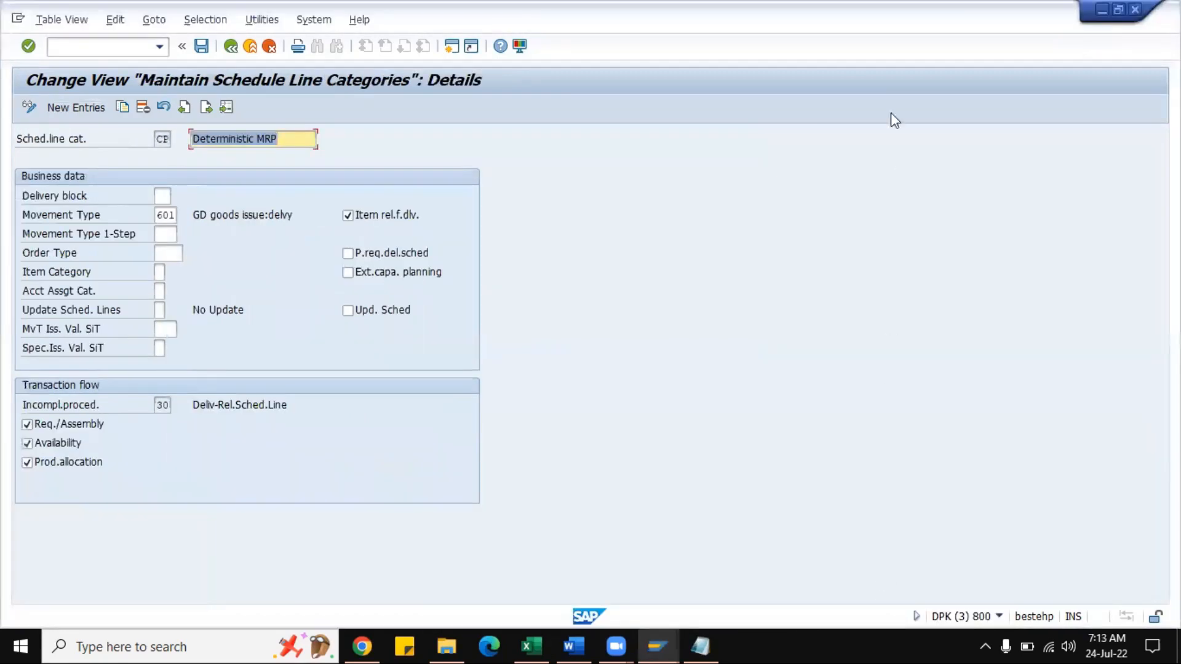
{"action": "double_click", "coordinate": [885, 45]}
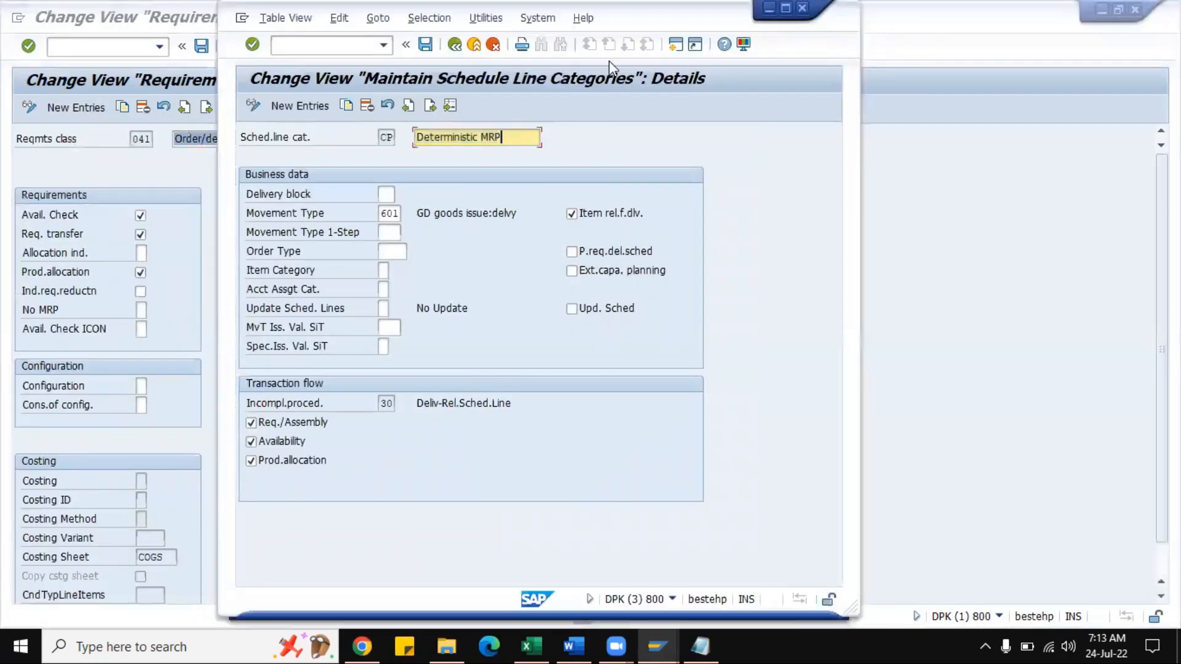
{"action": "key", "text": "alt+e"}
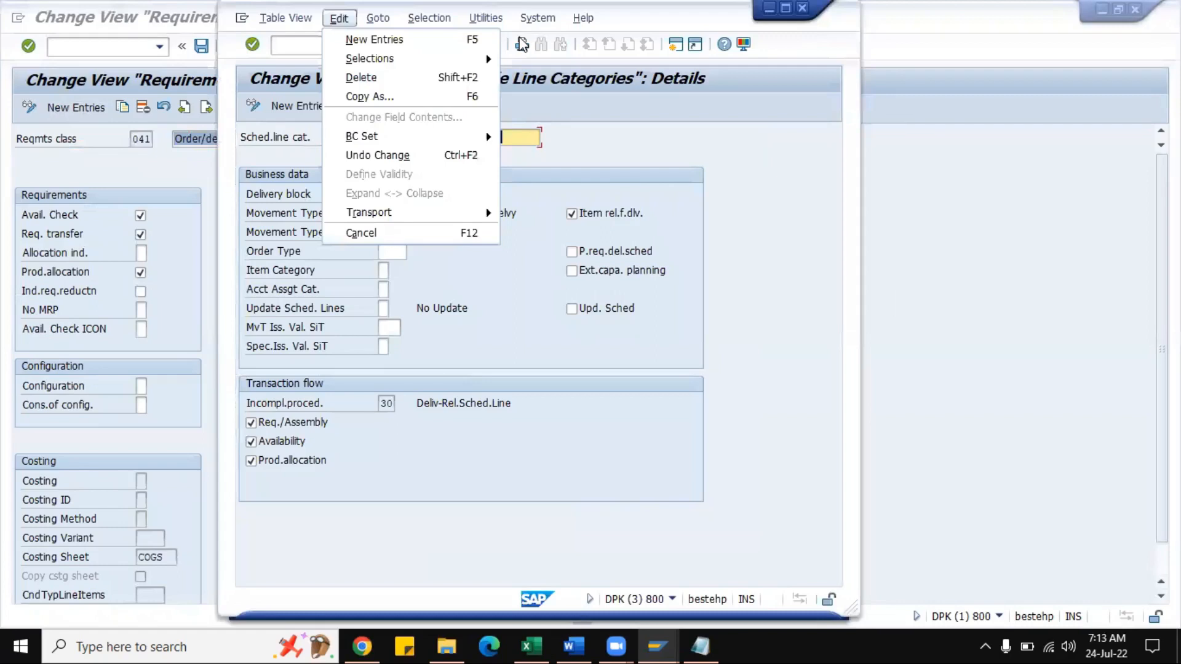
{"action": "key", "text": "Escape"}
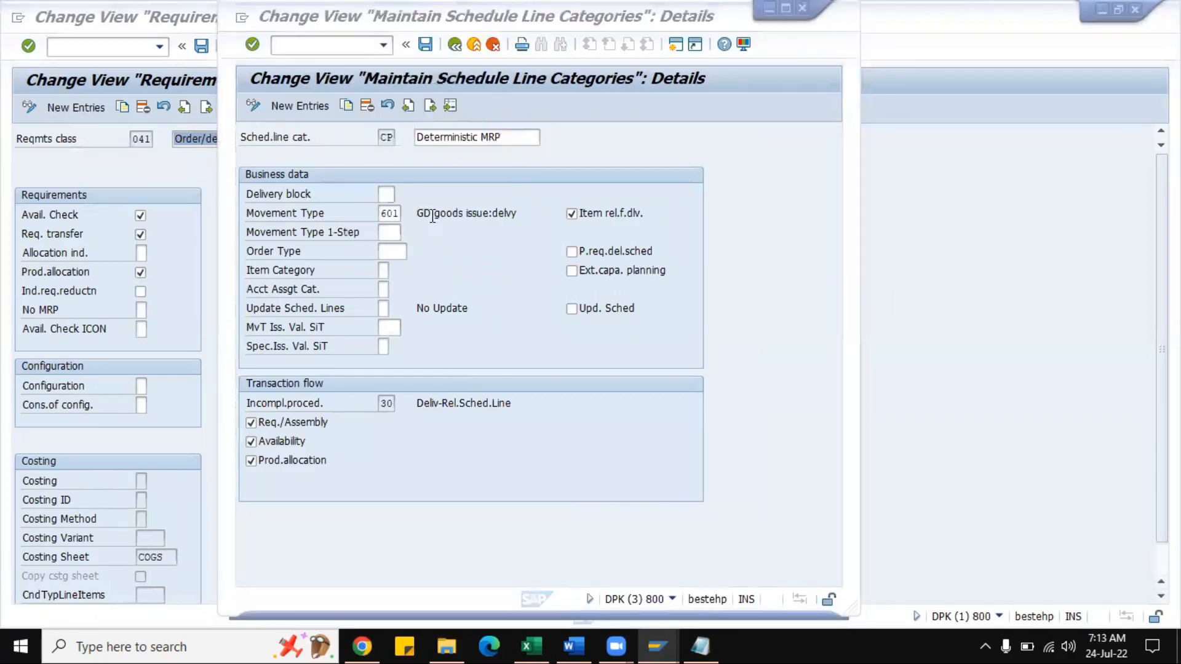
{"action": "left_click", "coordinate": [278, 68]}
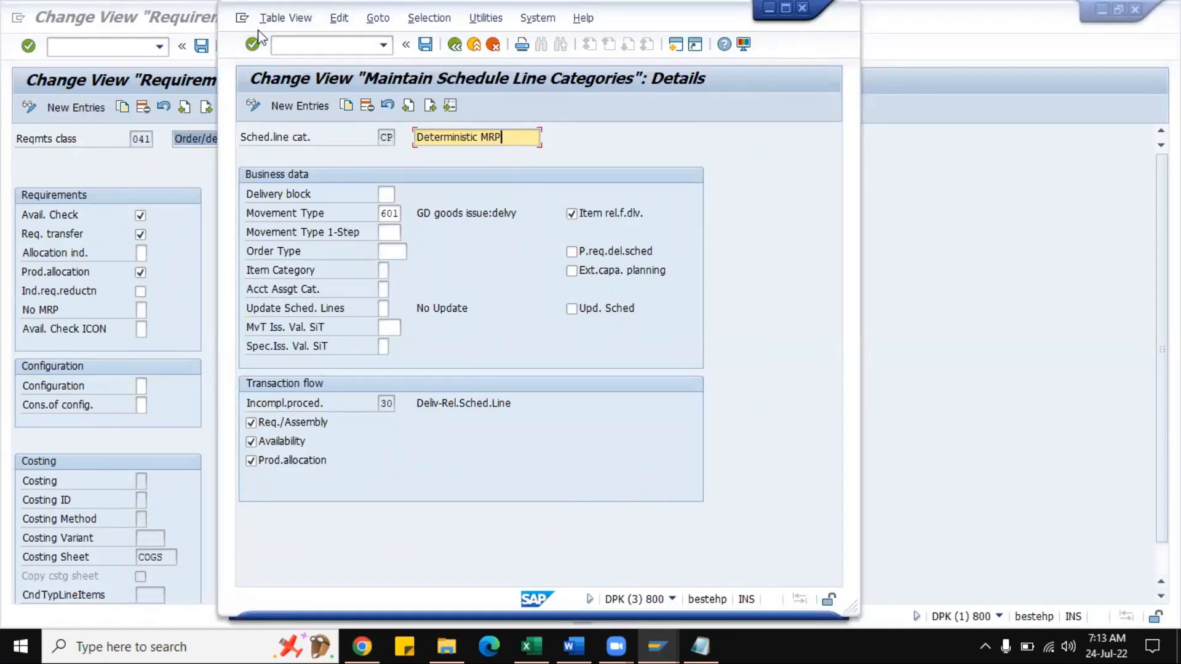
{"action": "left_click_drag", "start_coordinate": [259, 32], "coordinate": [462, 32]}
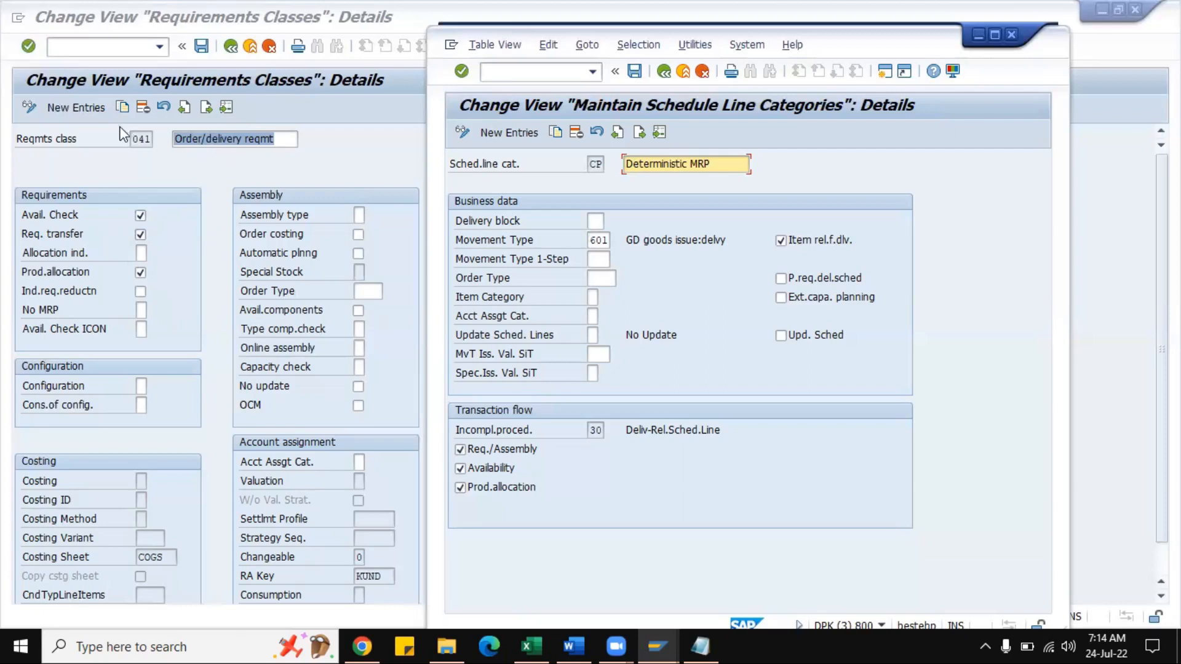
- Switch the Req./Assembly option of schedule line category CP off and on again, and maximize its window
{"action": "left_click", "coordinate": [460, 449]}
{"action": "left_click", "coordinate": [460, 450]}
{"action": "left_click", "coordinate": [995, 35]}
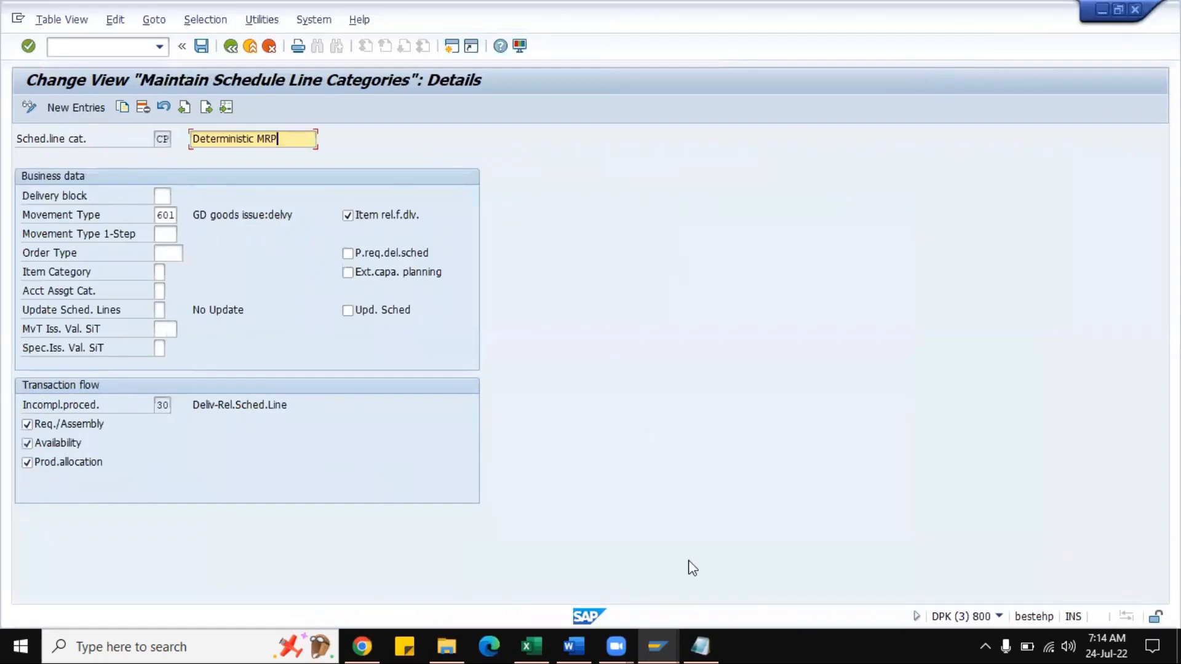
- Switch to the requirements classes session, return to the IMG tree and run Define Requirements Types
{"action": "left_click", "coordinate": [651, 636]}
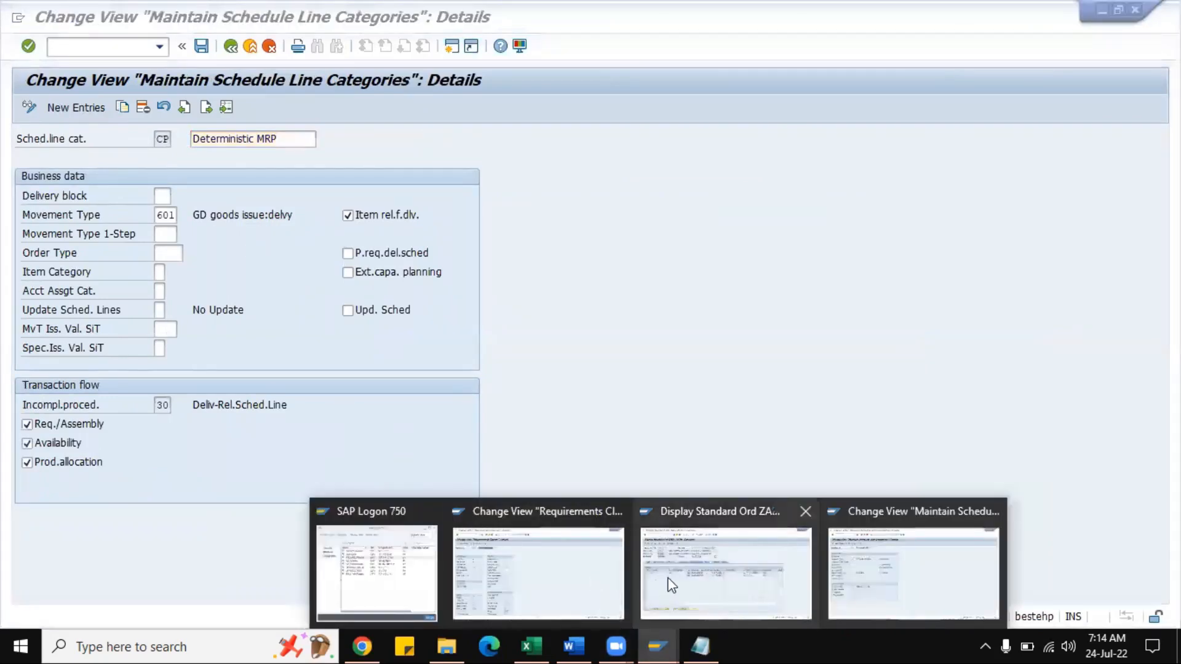
{"action": "left_click", "coordinate": [560, 582]}
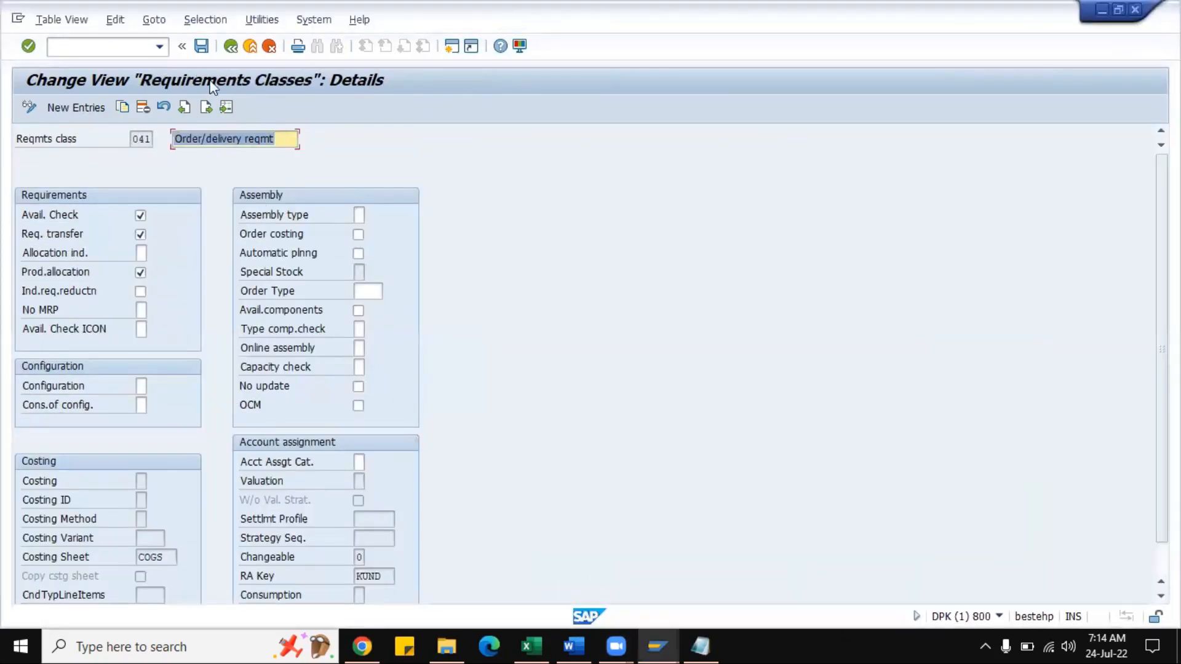
{"action": "left_click", "coordinate": [230, 47]}
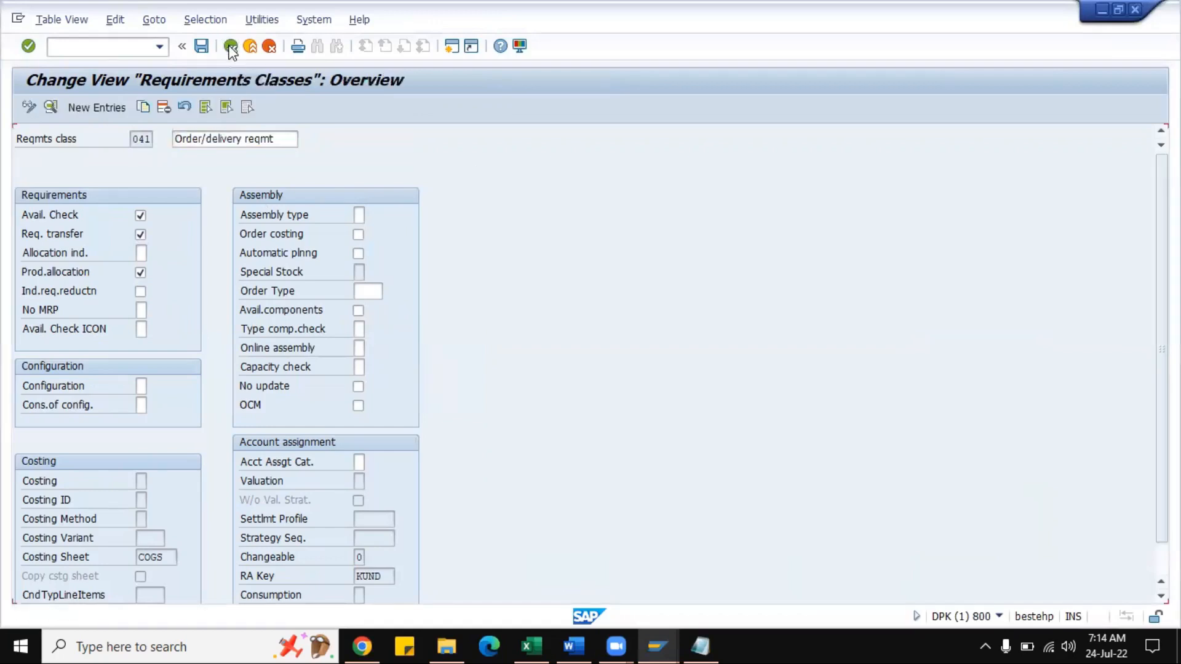
{"action": "left_click", "coordinate": [231, 47]}
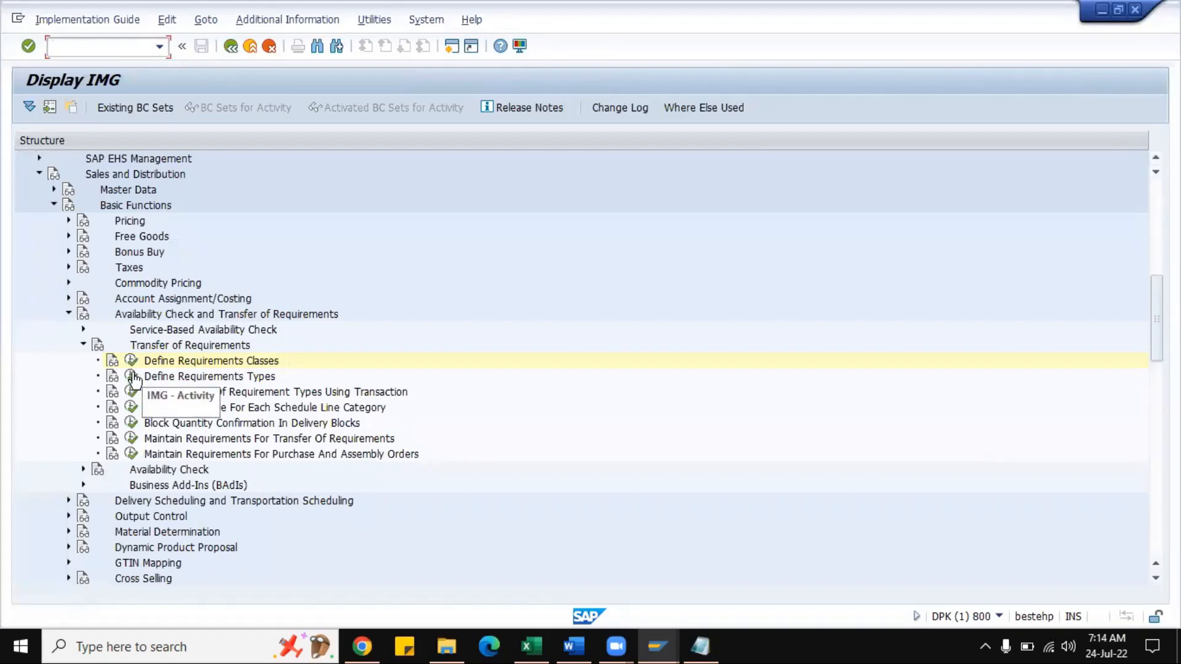
{"action": "left_click", "coordinate": [131, 376]}
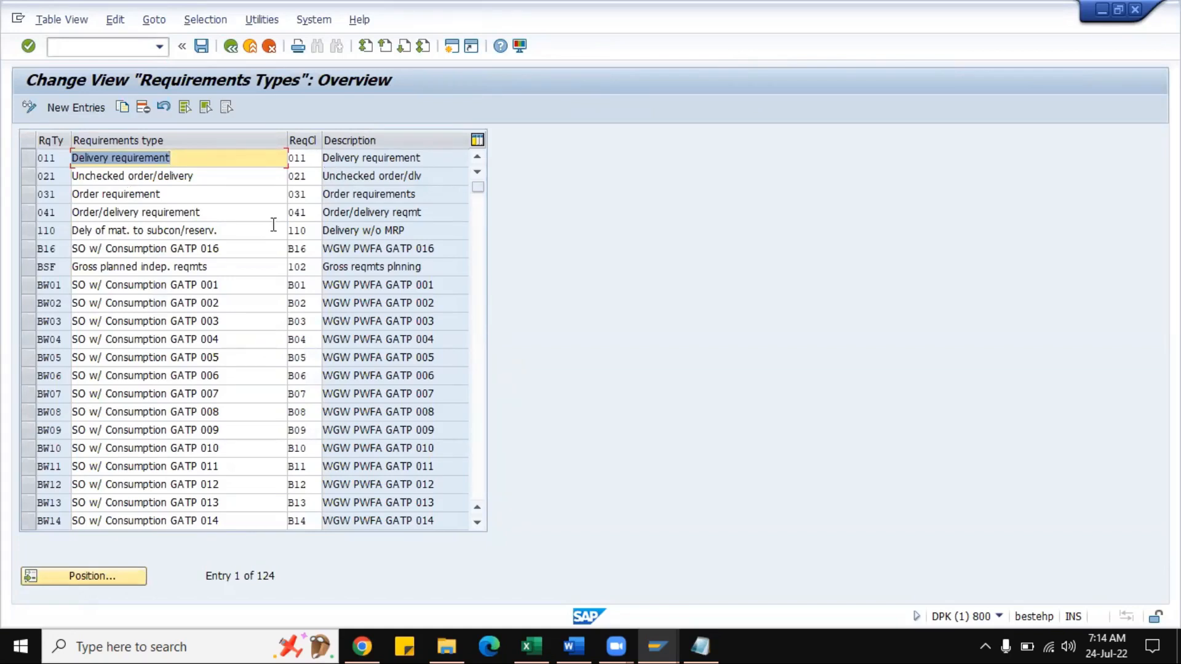
- Return to the IMG, run Determination Of Requirement Types Using Transaction and position the list at item category TAN
{"action": "left_click", "coordinate": [231, 45]}
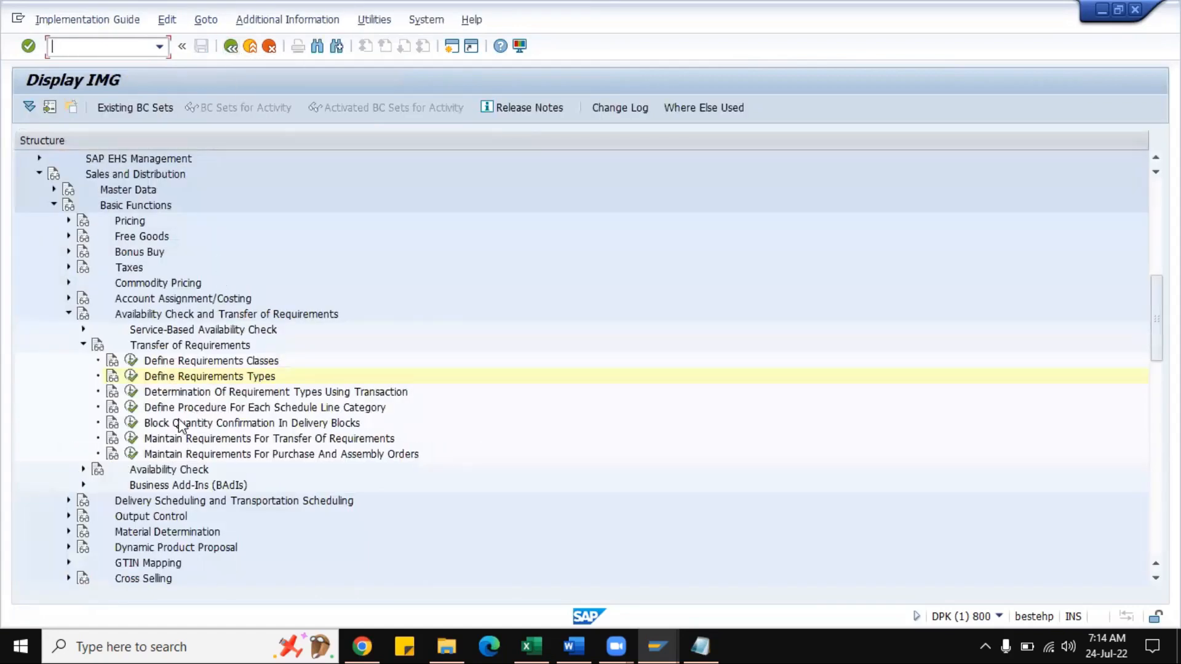
{"action": "left_click", "coordinate": [131, 392]}
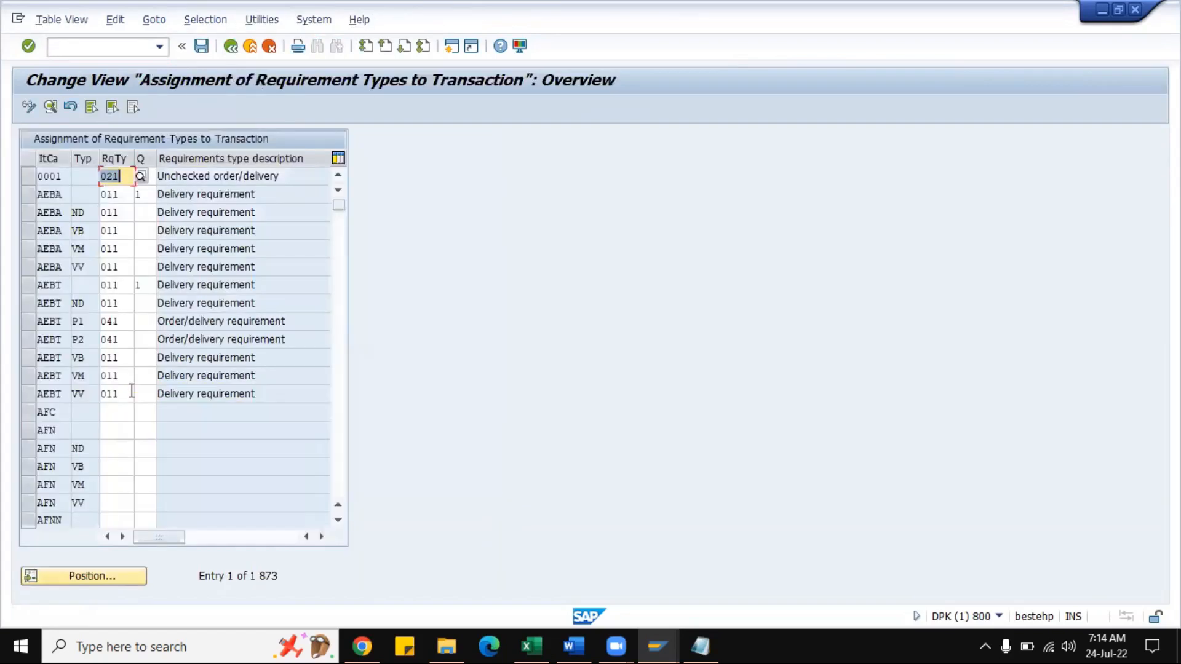
{"action": "left_click", "coordinate": [123, 576]}
{"action": "type", "text": "tan"}
{"action": "key", "text": "Tab"}
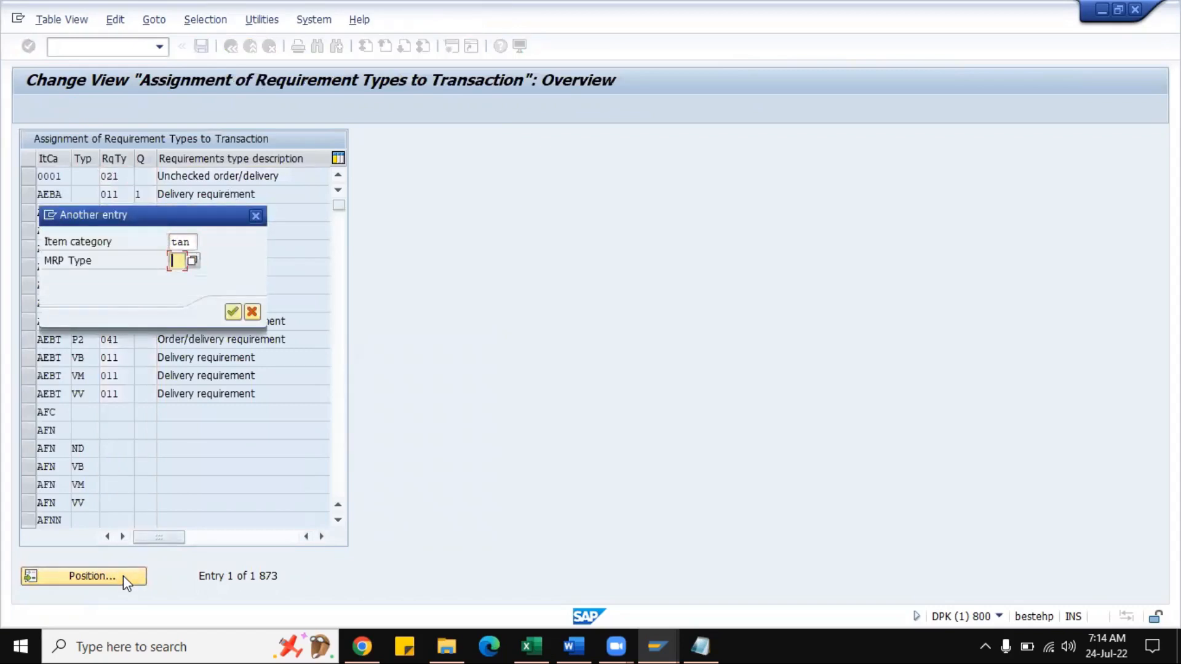
{"action": "key", "text": "Return"}
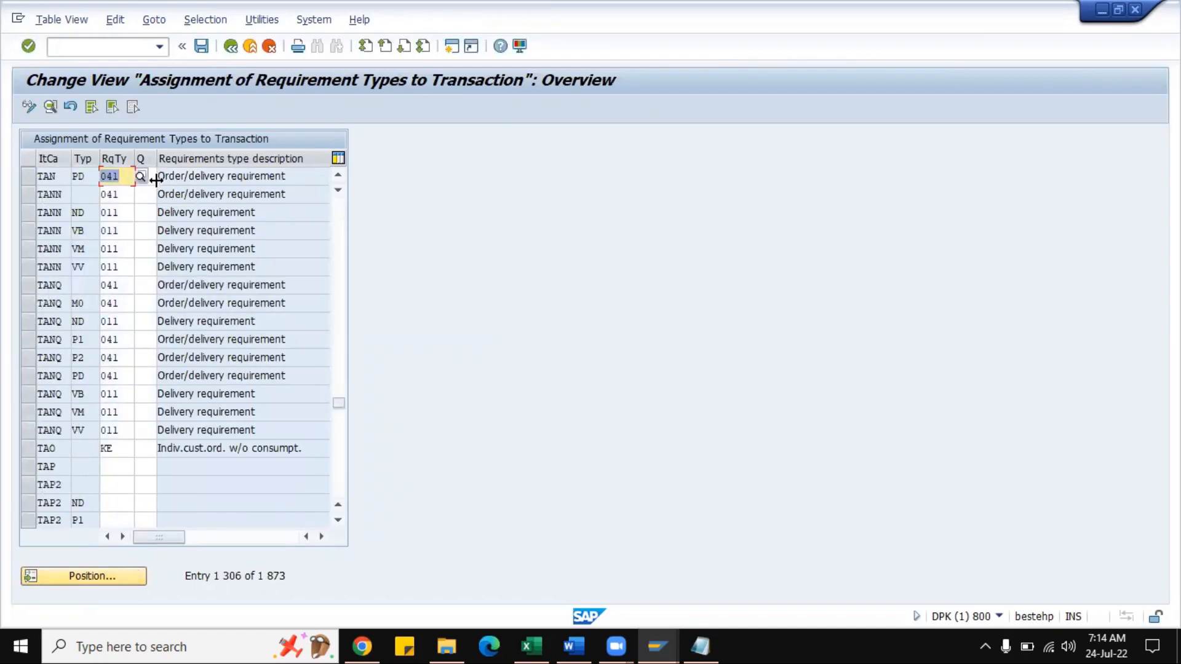
- Examine the requirements type for item category TANN with MRP type ND, and switch to the displayed sales order's procurement data
{"action": "left_click", "coordinate": [113, 212]}
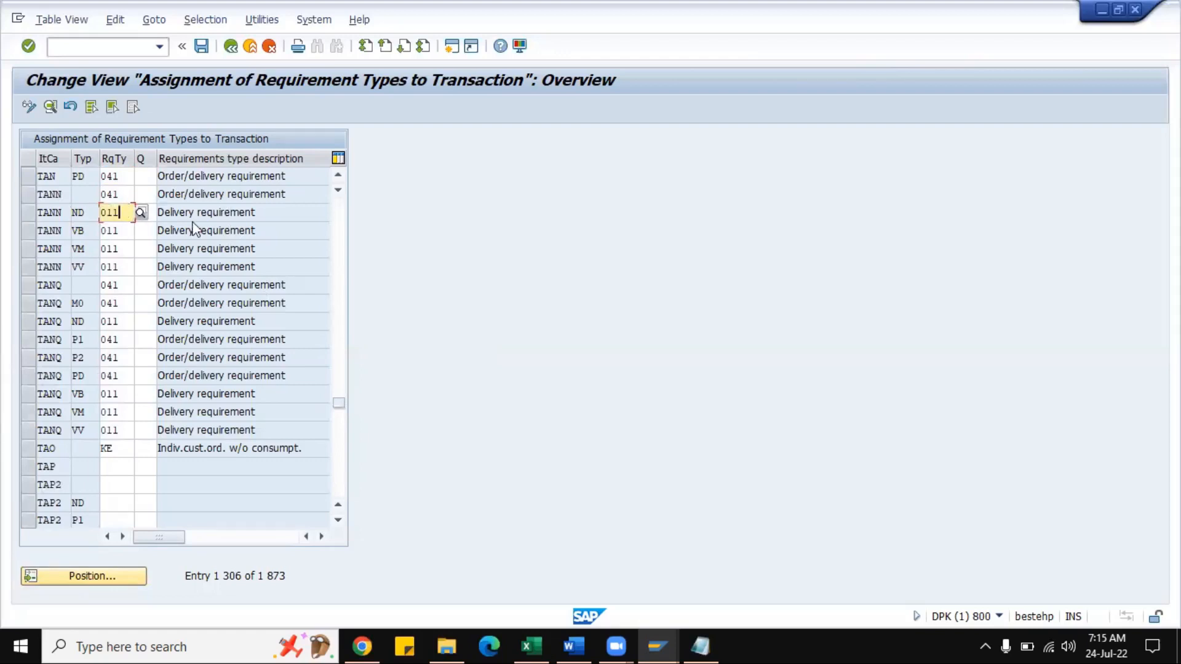
{"action": "left_click", "coordinate": [285, 208]}
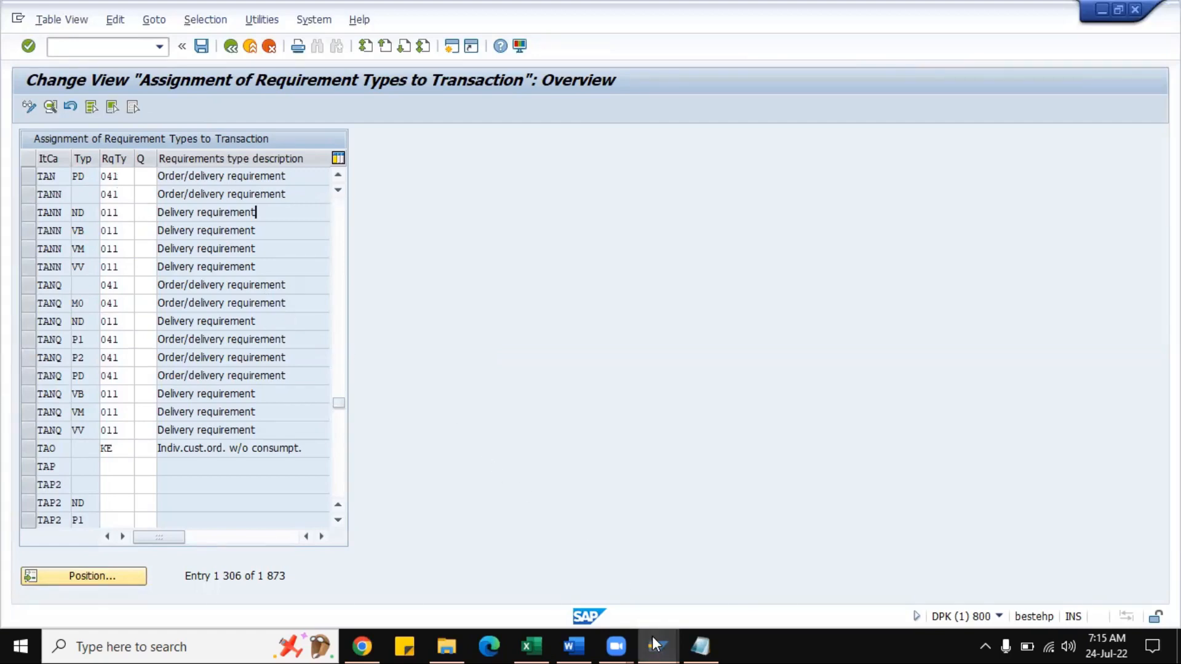
{"action": "mouse_move", "coordinate": [652, 636]}
{"action": "left_click", "coordinate": [690, 592]}
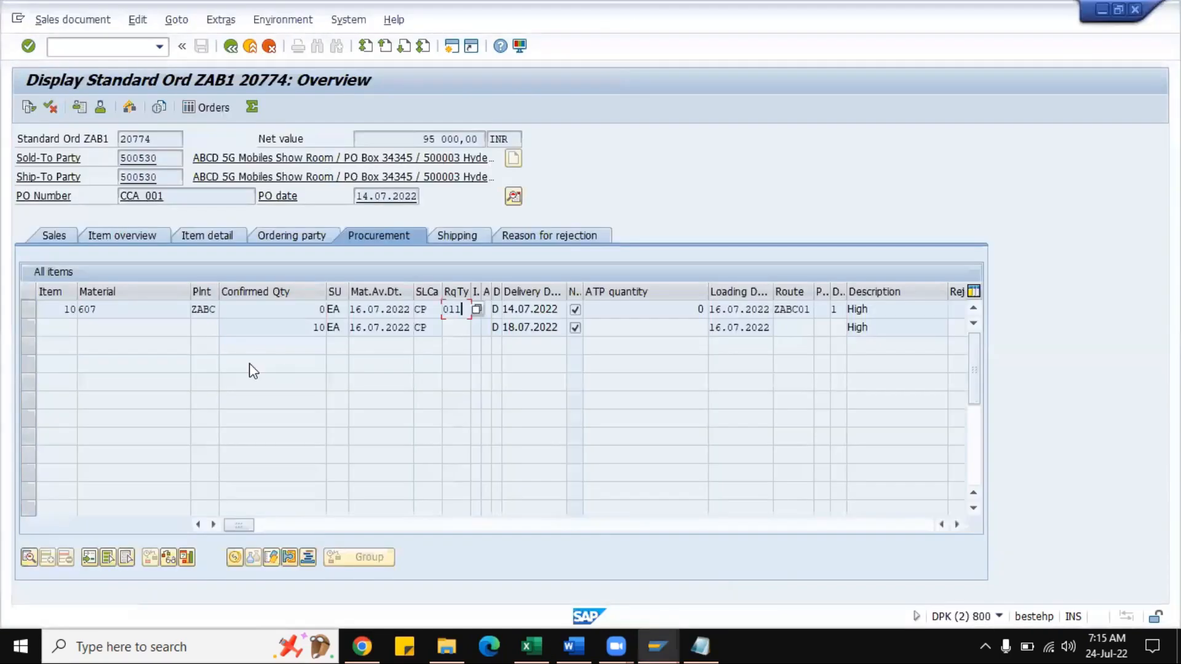
- Reload the displayed sales order, and open material 607 with MM02 in a new session using the preselected views
{"action": "left_click", "coordinate": [230, 47]}
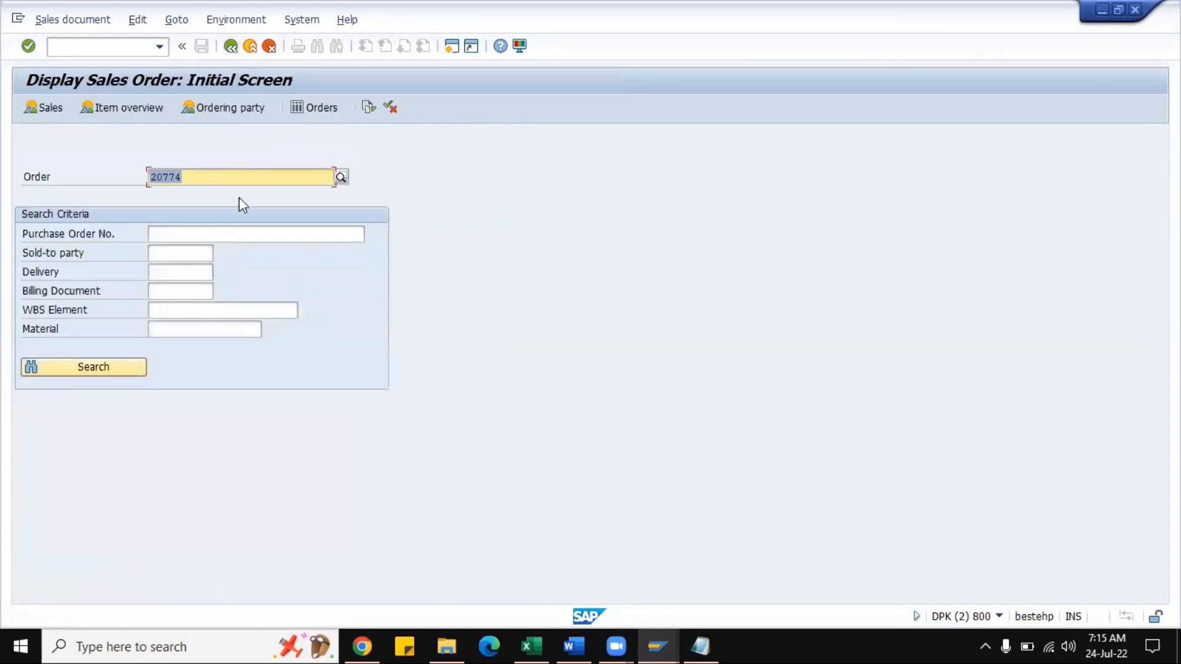
{"action": "key", "text": "Return"}
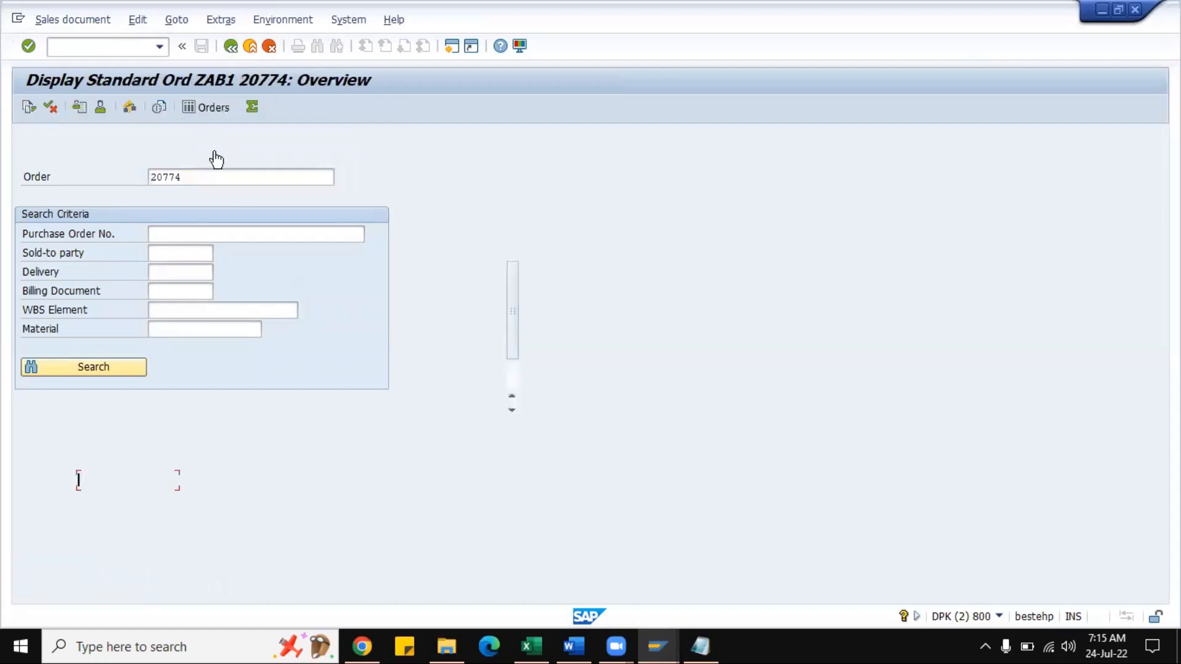
{"action": "left_click", "coordinate": [452, 51]}
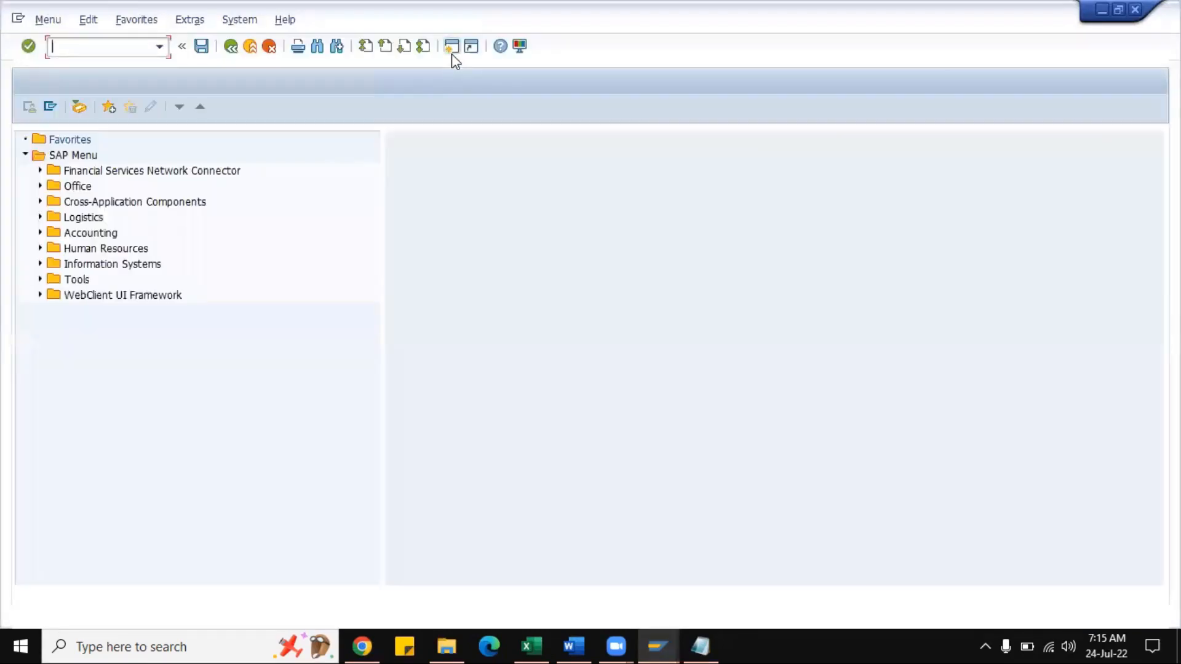
{"action": "type", "text": "mm02"}
{"action": "key", "text": "Return"}
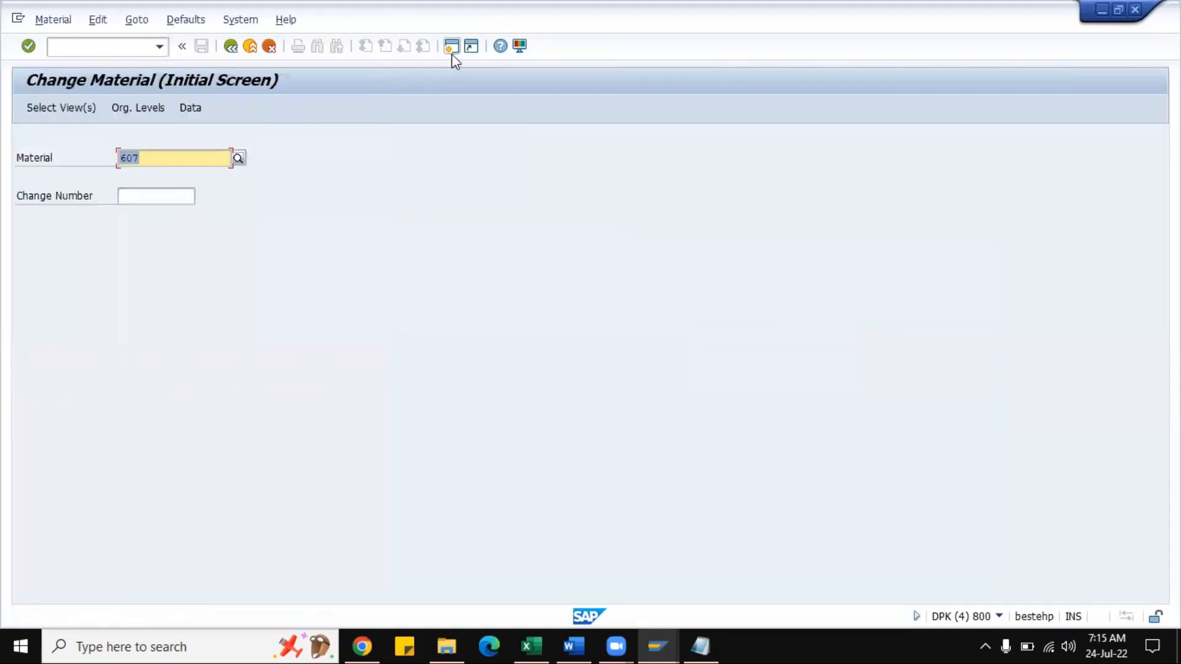
{"action": "key", "text": "Return"}
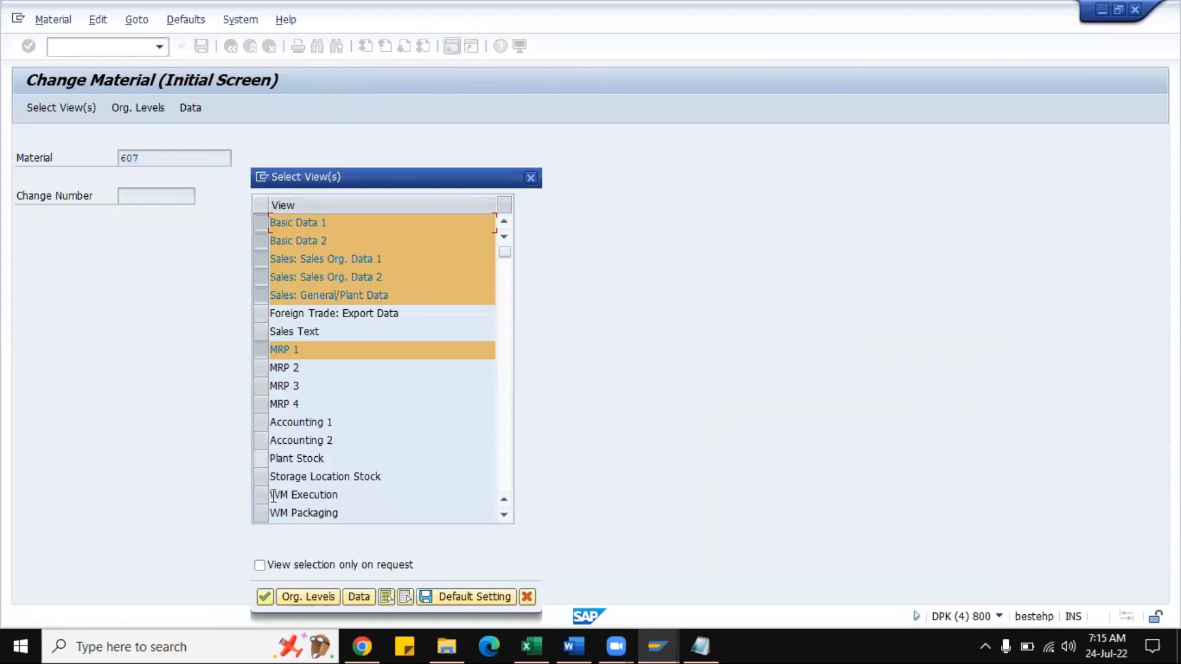
{"action": "left_click", "coordinate": [265, 597]}
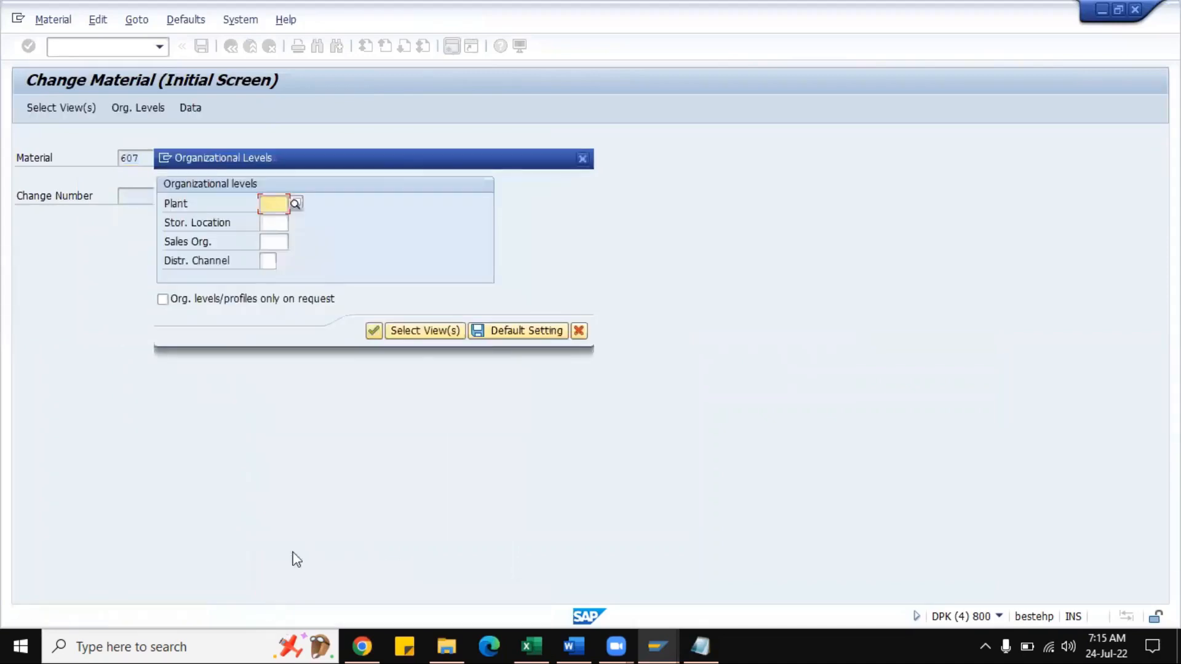
- Set the organizational levels to plant ZABC, storage location ZABC, sales organization ZABC and distribution channel ZA
{"action": "type", "text": "zabc"}
{"action": "key", "text": "Tab"}
{"action": "type", "text": "zabc"}
{"action": "key", "text": "Tab"}
{"action": "type", "text": "zabc"}
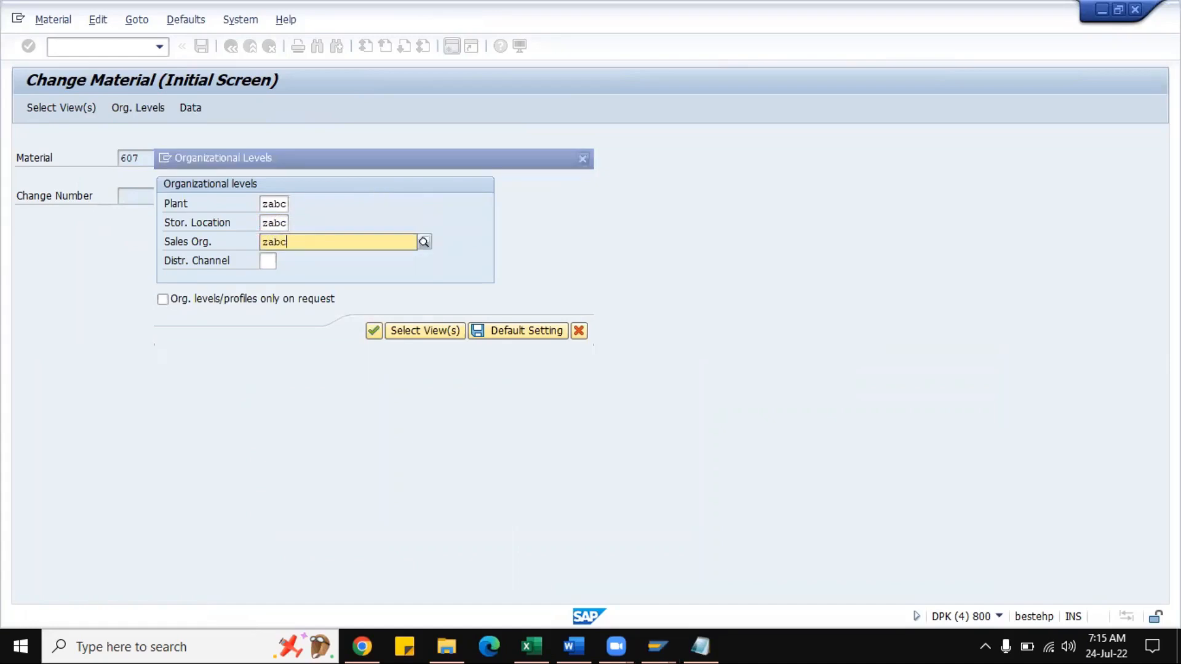
{"action": "key", "text": "Tab"}
{"action": "type", "text": "za"}
{"action": "key", "text": "Return"}
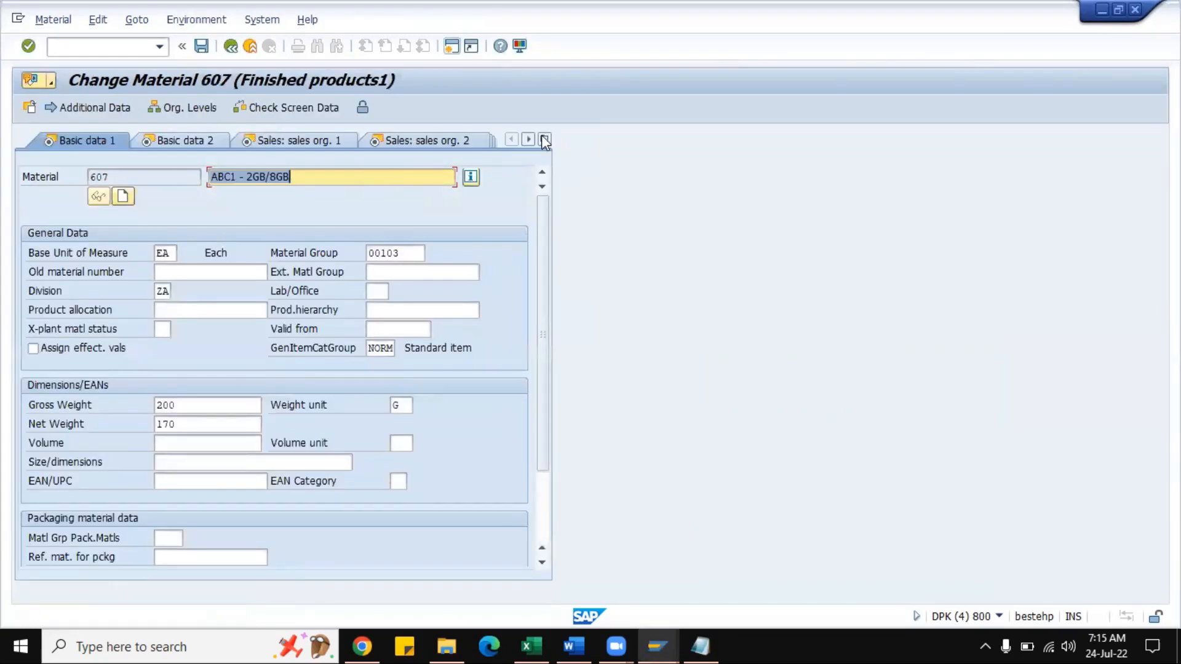
- In material 607's MRP 1 data, set MRP type PD, MRP controller 000 and lot size 2D, and request saving
{"action": "left_click", "coordinate": [545, 140]}
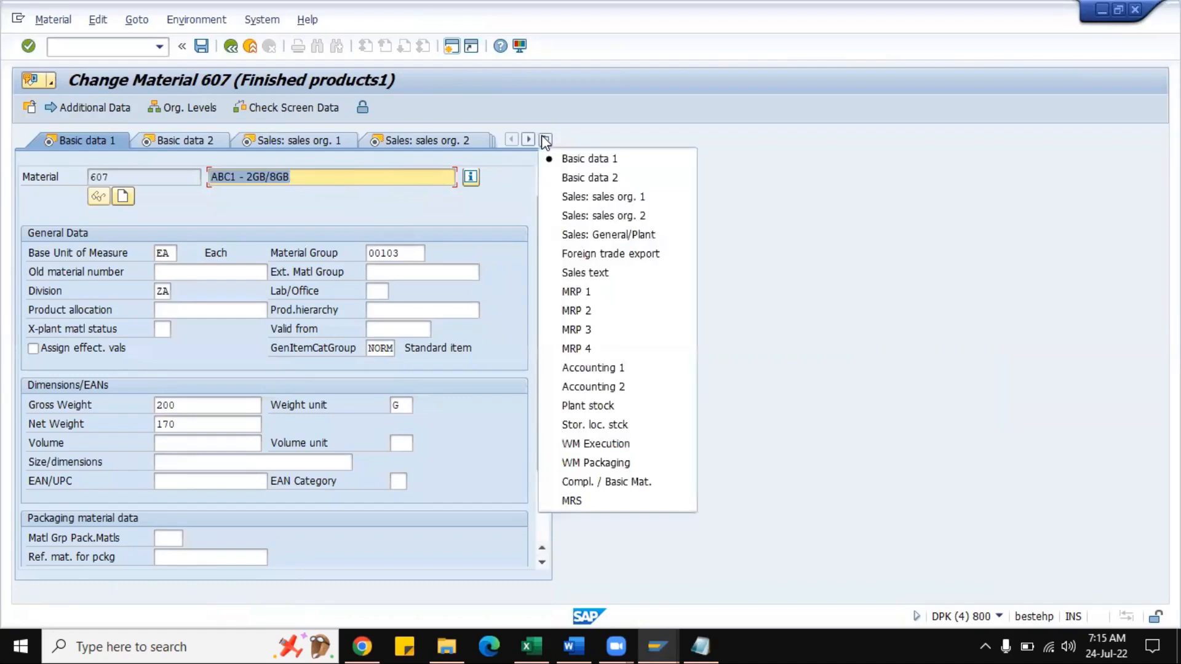
{"action": "left_click", "coordinate": [578, 293]}
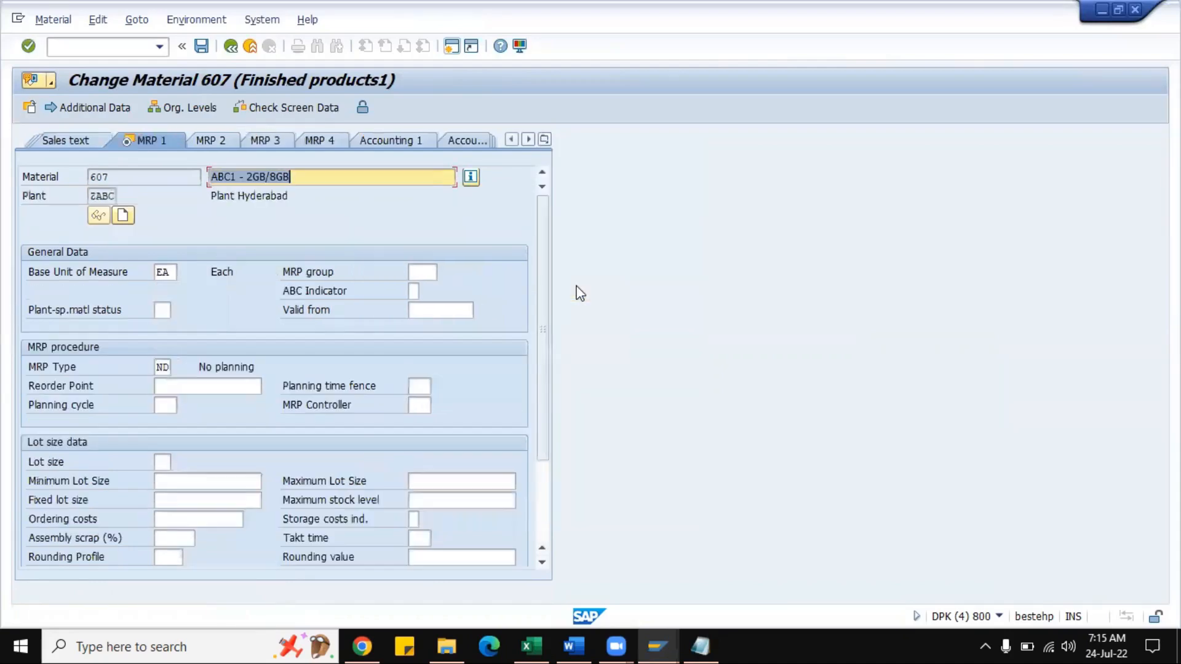
{"action": "left_click", "coordinate": [160, 367]}
{"action": "type", "text": "pd"}
{"action": "key", "text": "Return"}
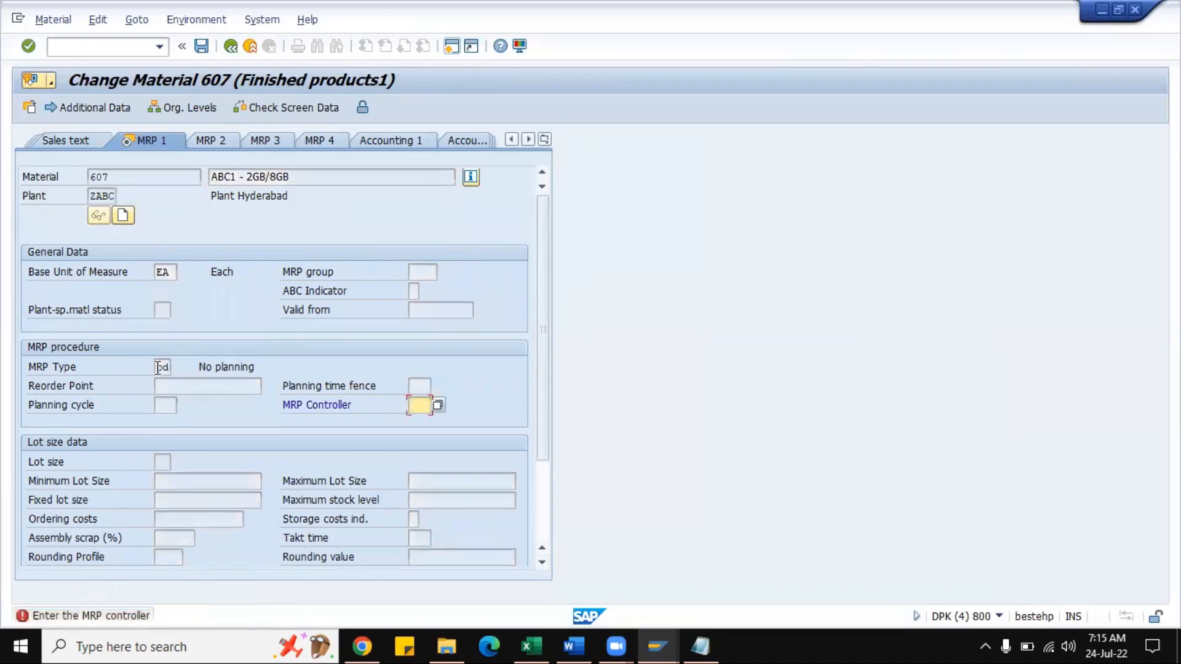
{"action": "type", "text": "000"}
{"action": "key", "text": "Return"}
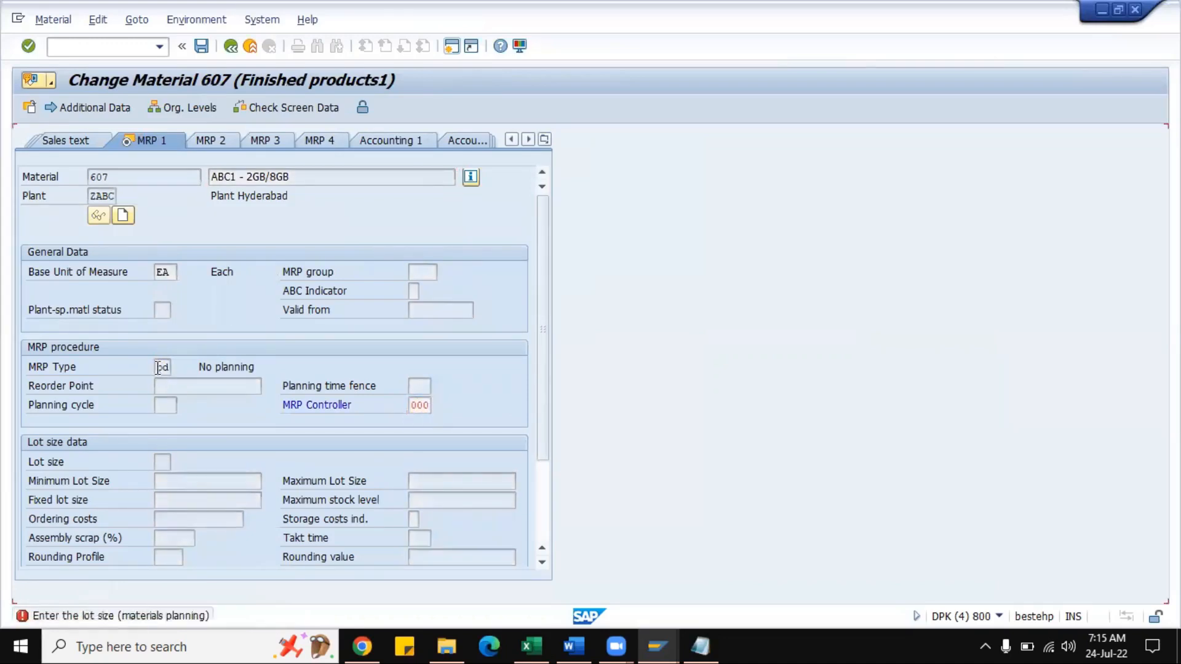
{"action": "type", "text": "2d"}
{"action": "key", "text": "Return"}
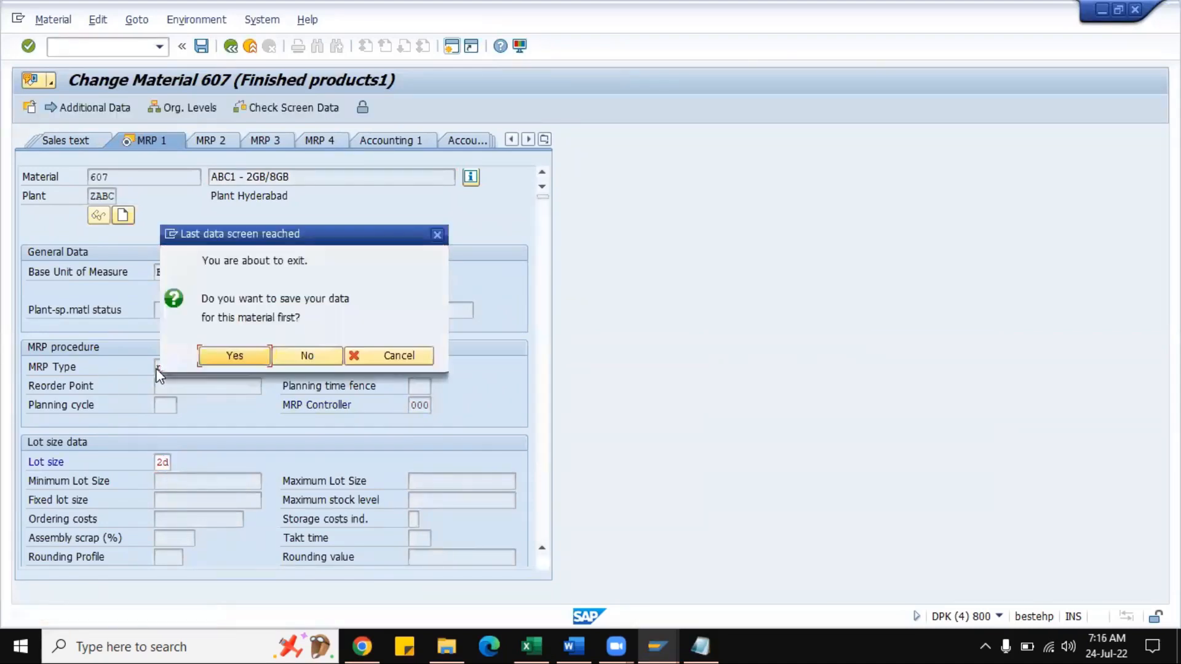
{"action": "left_click", "coordinate": [234, 359]}
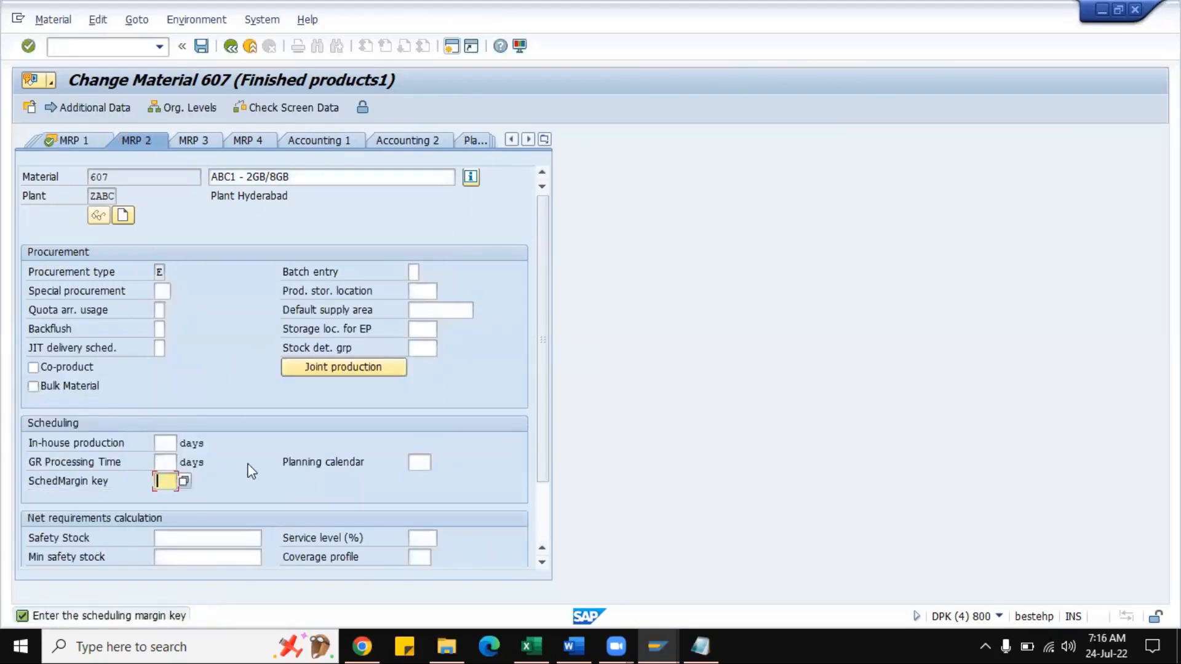
- Set the scheduling margin key to 000 and in-house production to 10 days, and save the material
{"action": "left_click", "coordinate": [183, 482]}
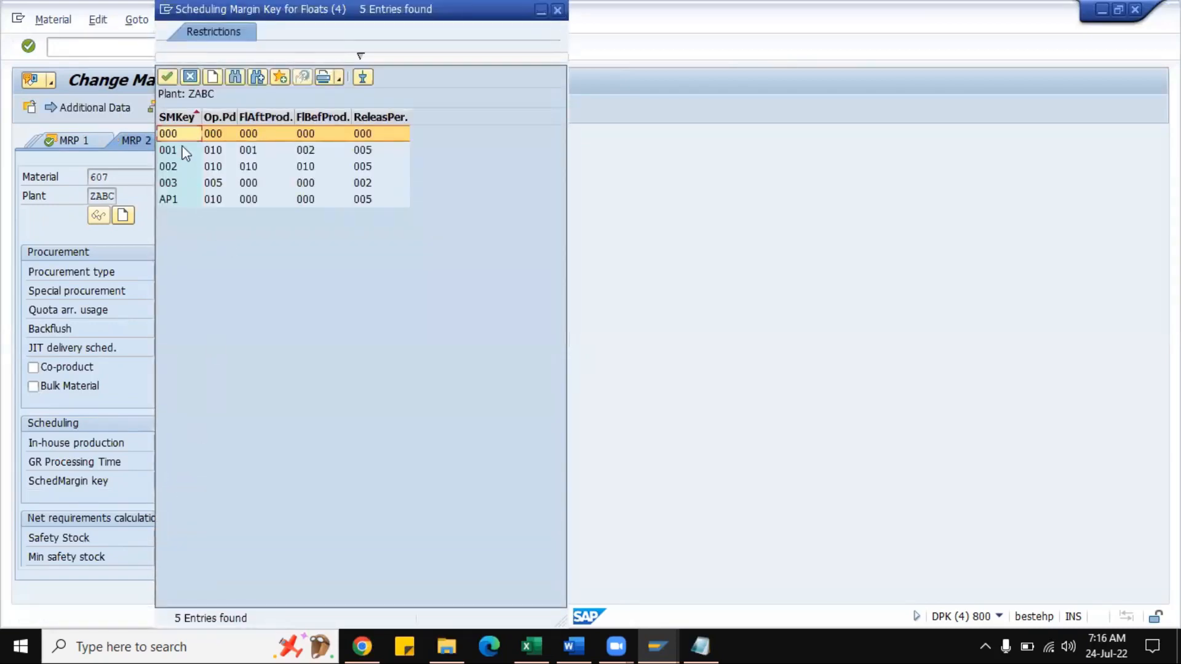
{"action": "double_click", "coordinate": [176, 135]}
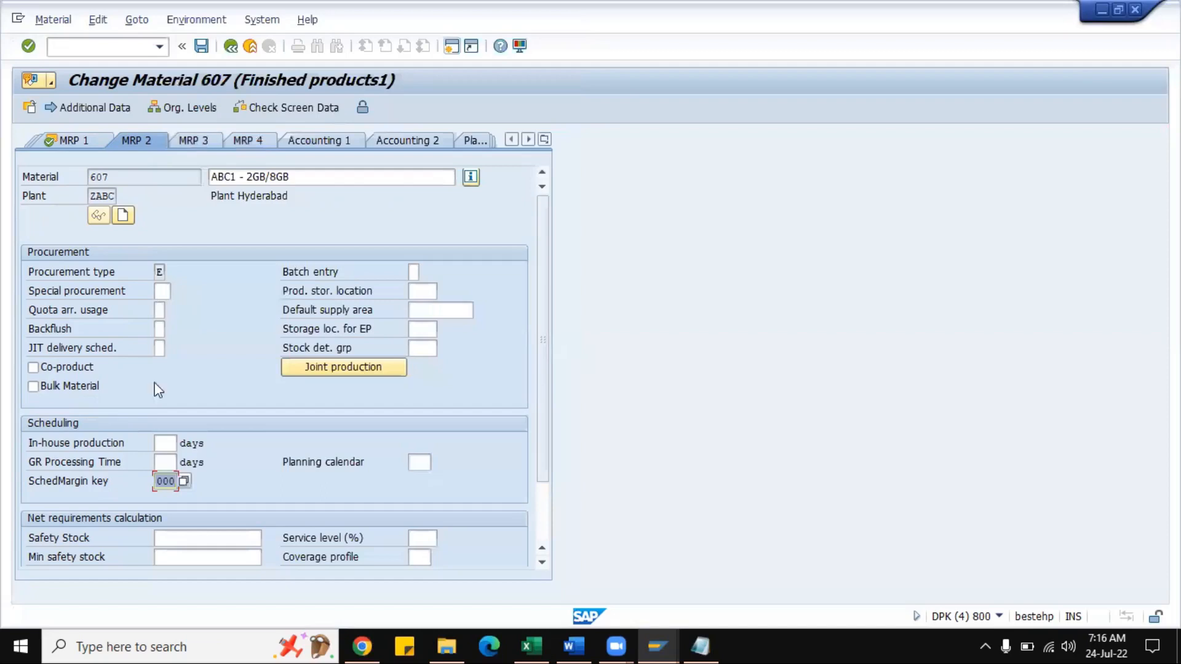
{"action": "key", "text": "Return"}
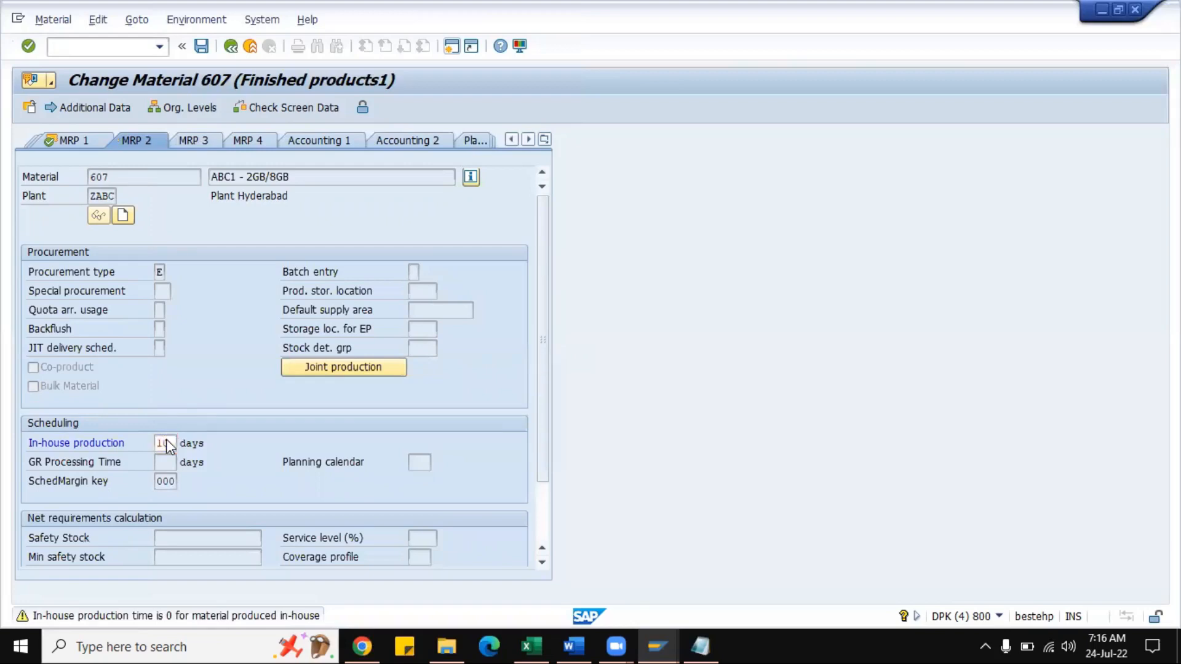
{"action": "key", "text": "Return"}
{"action": "left_click", "coordinate": [251, 353]}
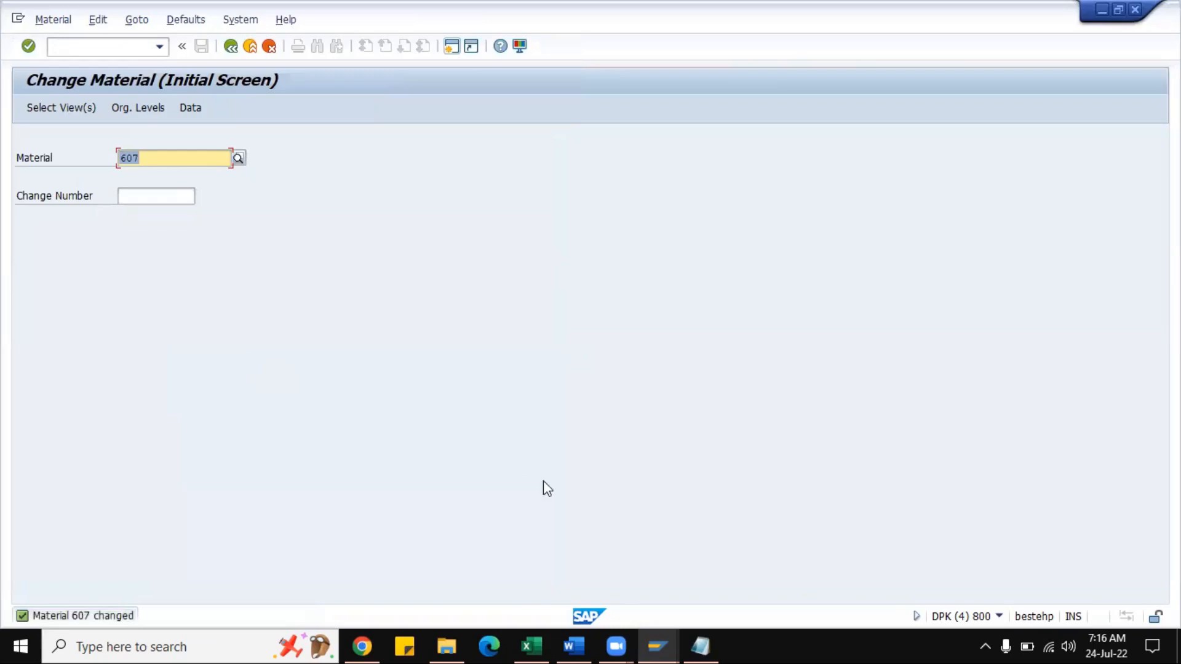
- Run VA01 in the material session and start a sales order of type ZAB1 with division ZA
{"action": "left_click", "coordinate": [669, 636]}
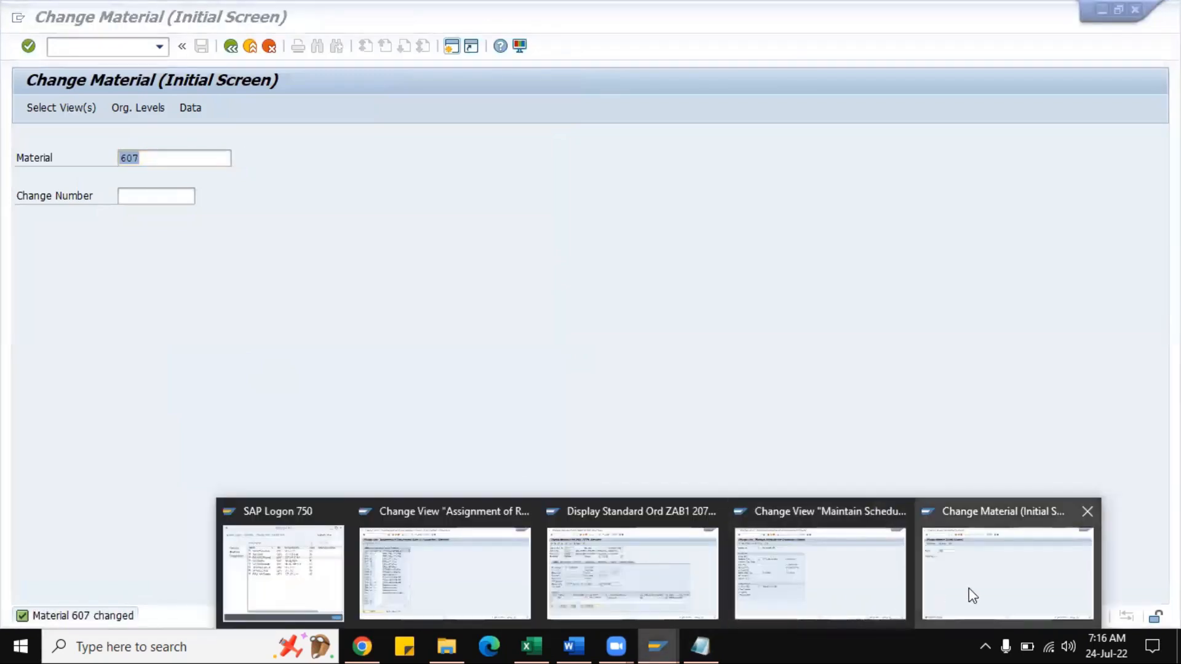
{"action": "left_click", "coordinate": [972, 596]}
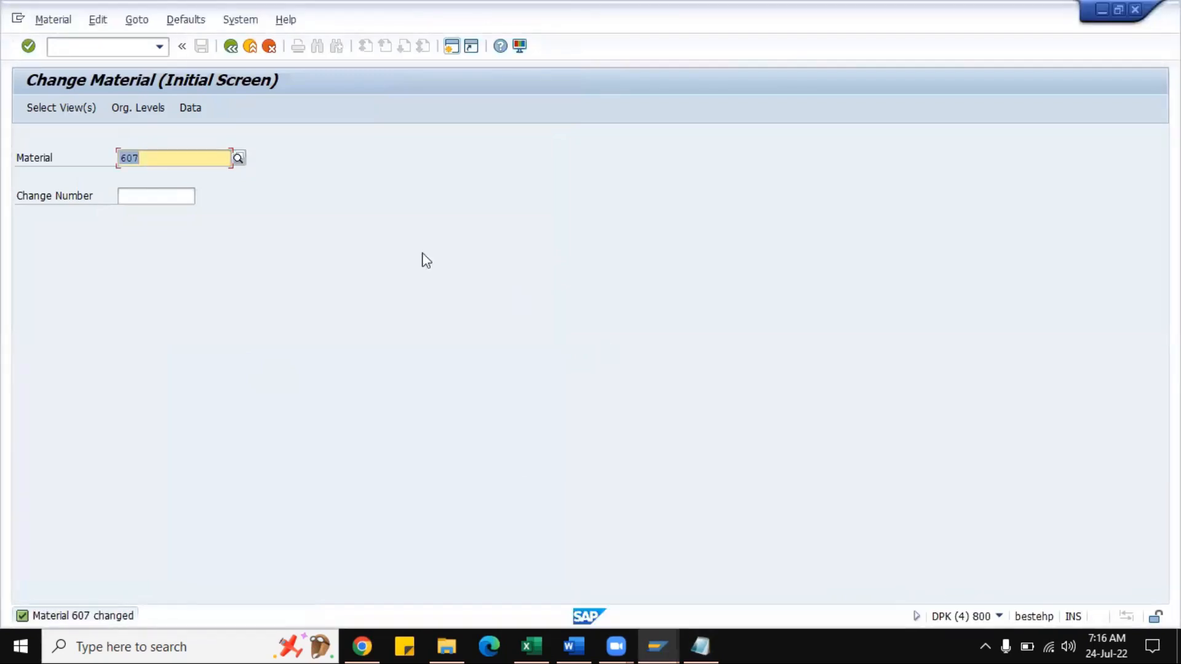
{"action": "left_click", "coordinate": [128, 47]}
{"action": "type", "text": "/nva0"}
{"action": "key", "text": "Return"}
{"action": "type", "text": "zab1"}
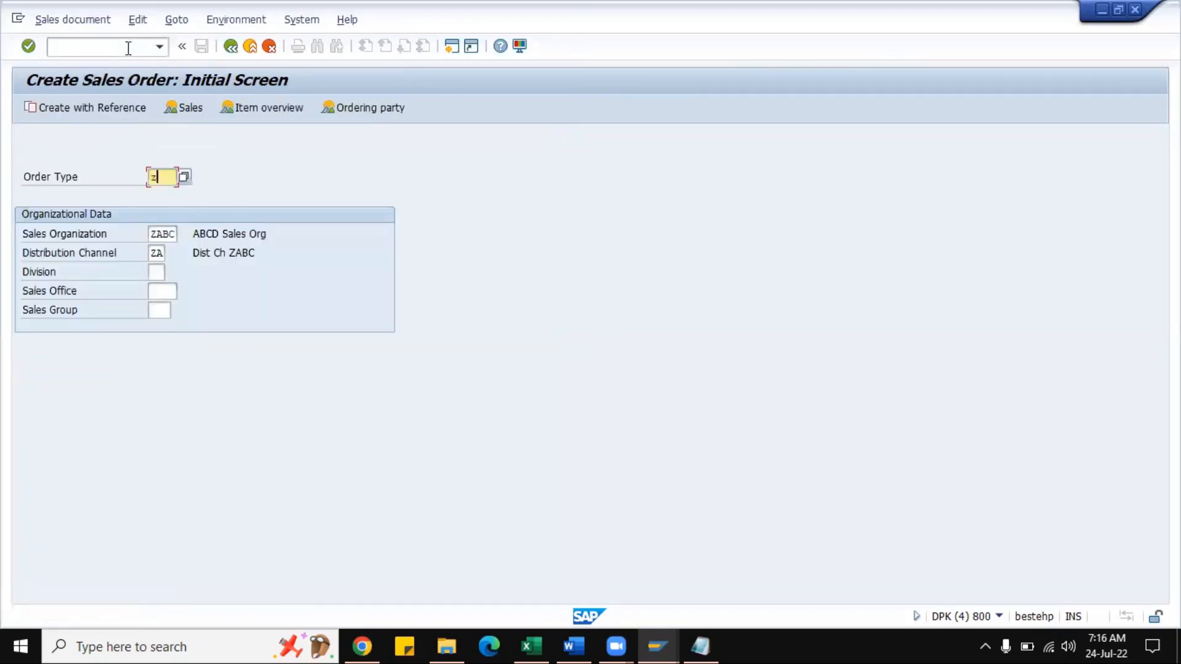
{"action": "key", "text": "Tab"}
{"action": "key", "text": "Tab"}
{"action": "key", "text": "Tab"}
{"action": "type", "text": "za"}
{"action": "key", "text": "Return"}
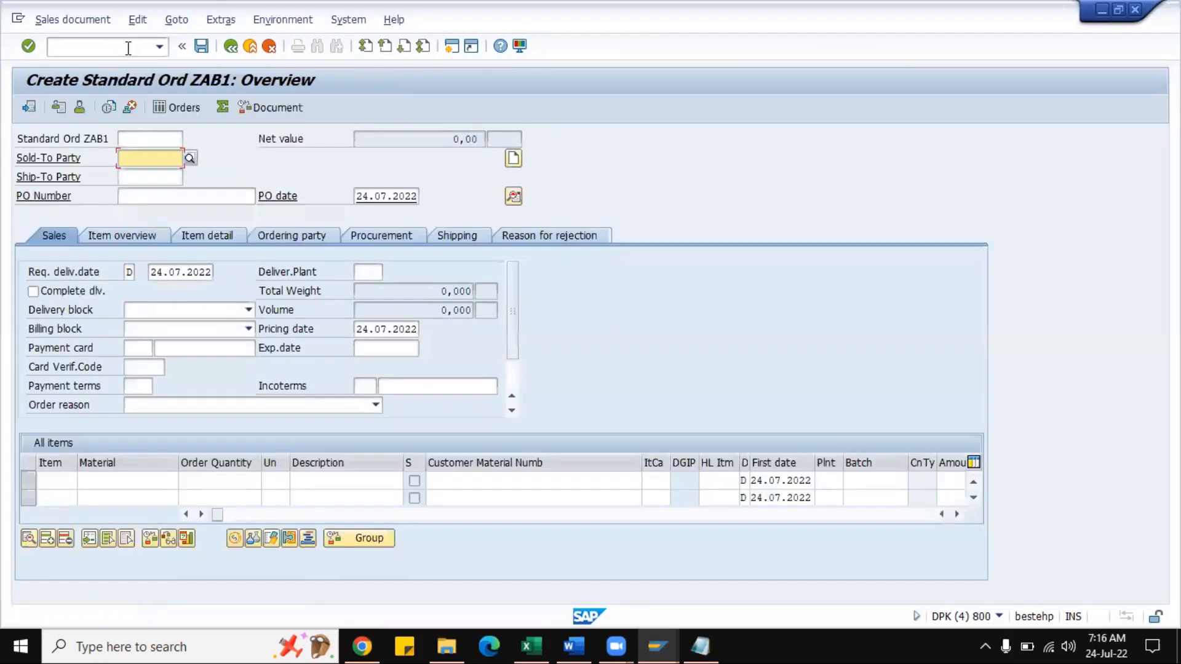
- Choose the previously used customer number as the new order's sold-to party and fill in the PO number
{"action": "key", "text": "Down"}
{"action": "key", "text": "Down"}
{"action": "key", "text": "Down"}
{"action": "key", "text": "Down"}
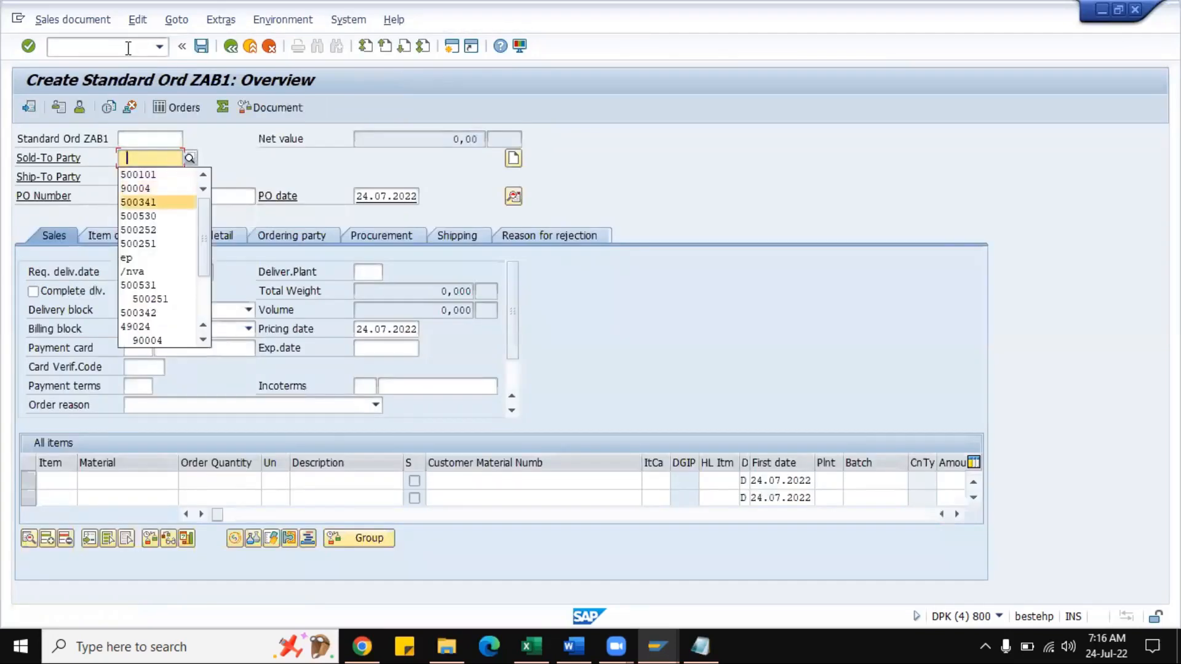
{"action": "key", "text": "Return"}
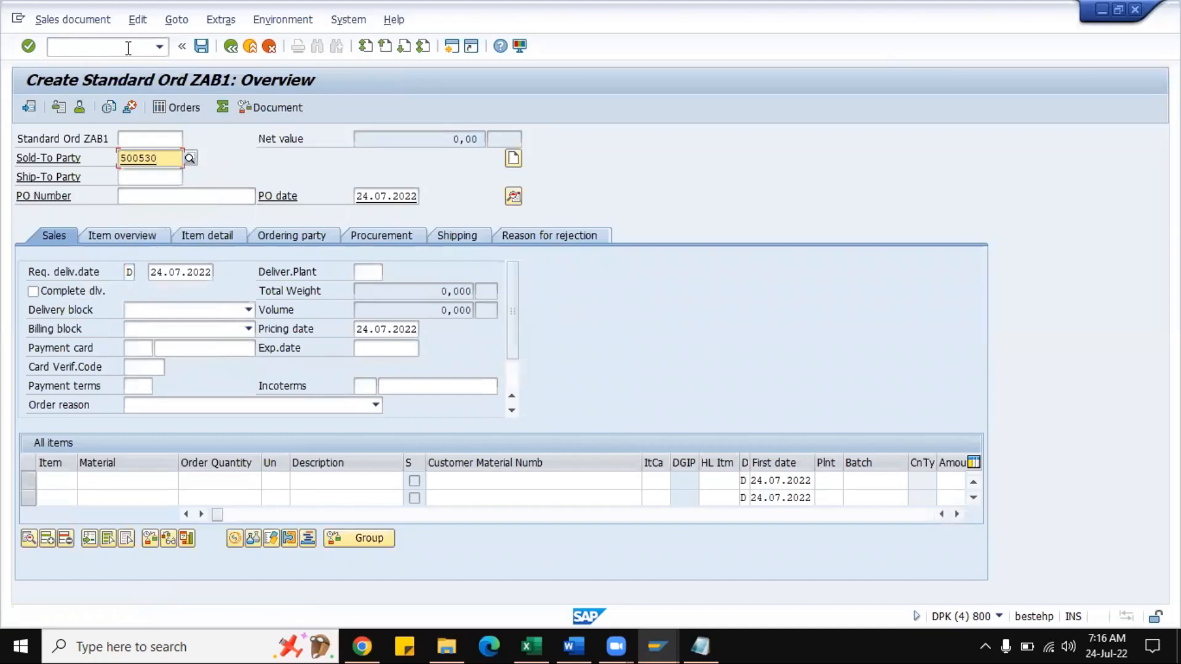
{"action": "left_click", "coordinate": [154, 194]}
{"action": "type", "text": "MRP001"}
- Add an item for material 607 with quantity 10 EA and acknowledge the credit check information
{"action": "left_click", "coordinate": [116, 479]}
{"action": "type", "text": "607"}
{"action": "key", "text": "Tab"}
{"action": "type", "text": "10ea"}
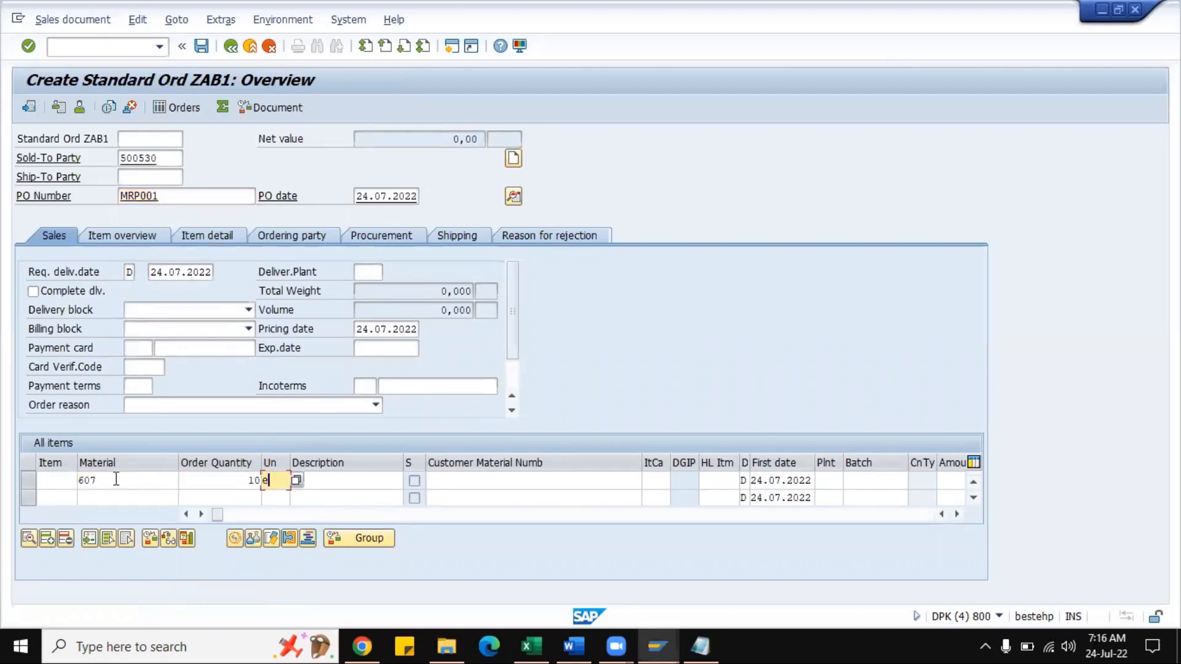
{"action": "key", "text": "Return"}
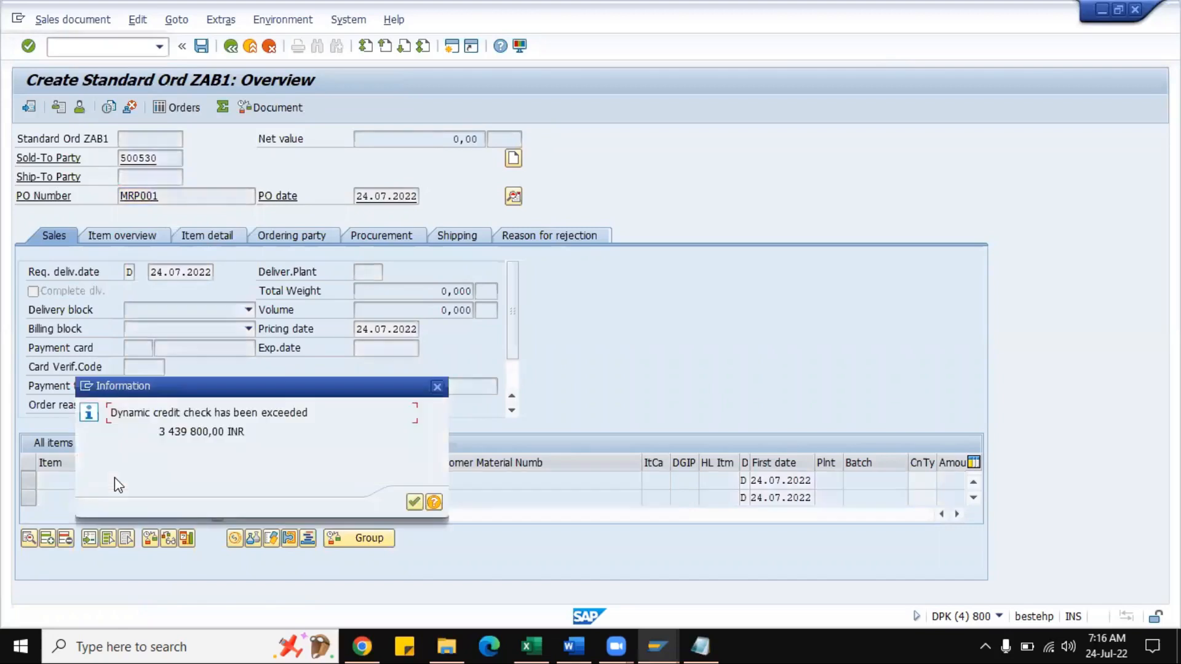
{"action": "left_click", "coordinate": [415, 503]}
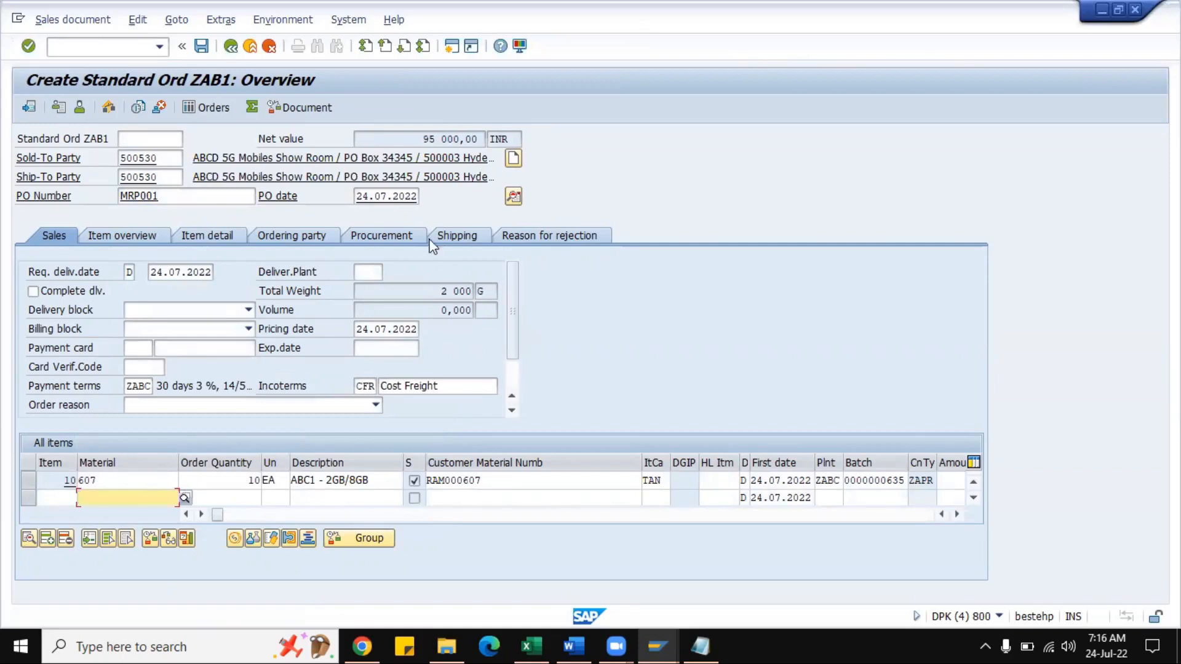
- Compare the requirement types in the new and the displayed order's procurement data side by side, and maximize the displayed order's window
{"action": "left_click", "coordinate": [411, 240]}
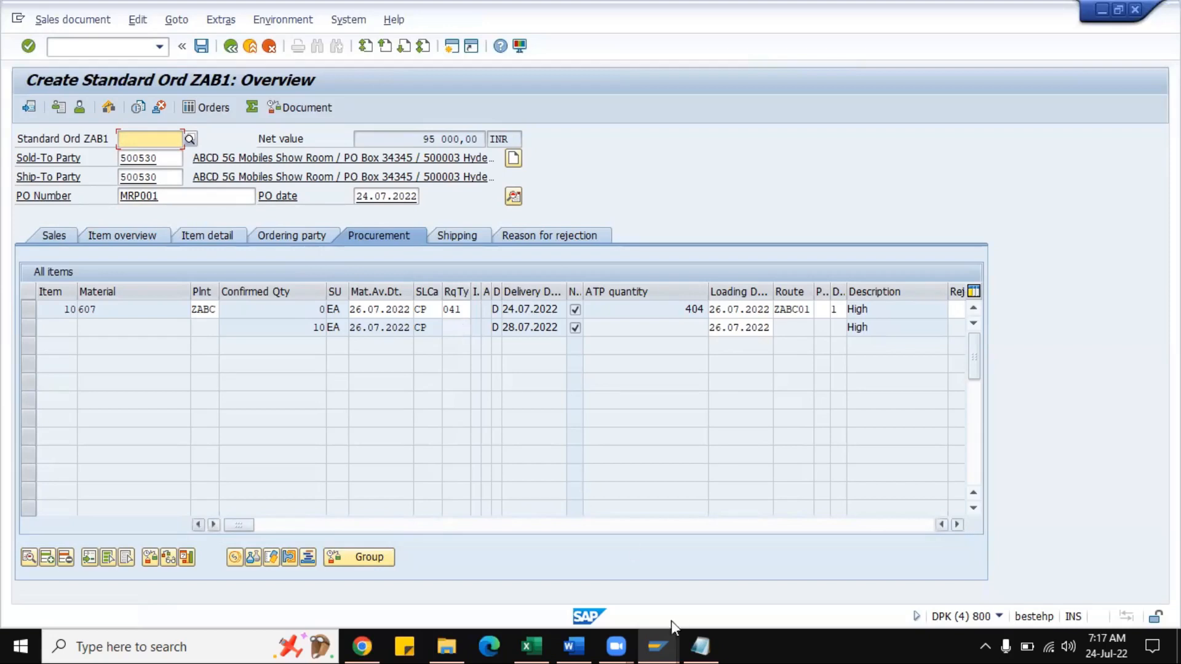
{"action": "mouse_move", "coordinate": [652, 642]}
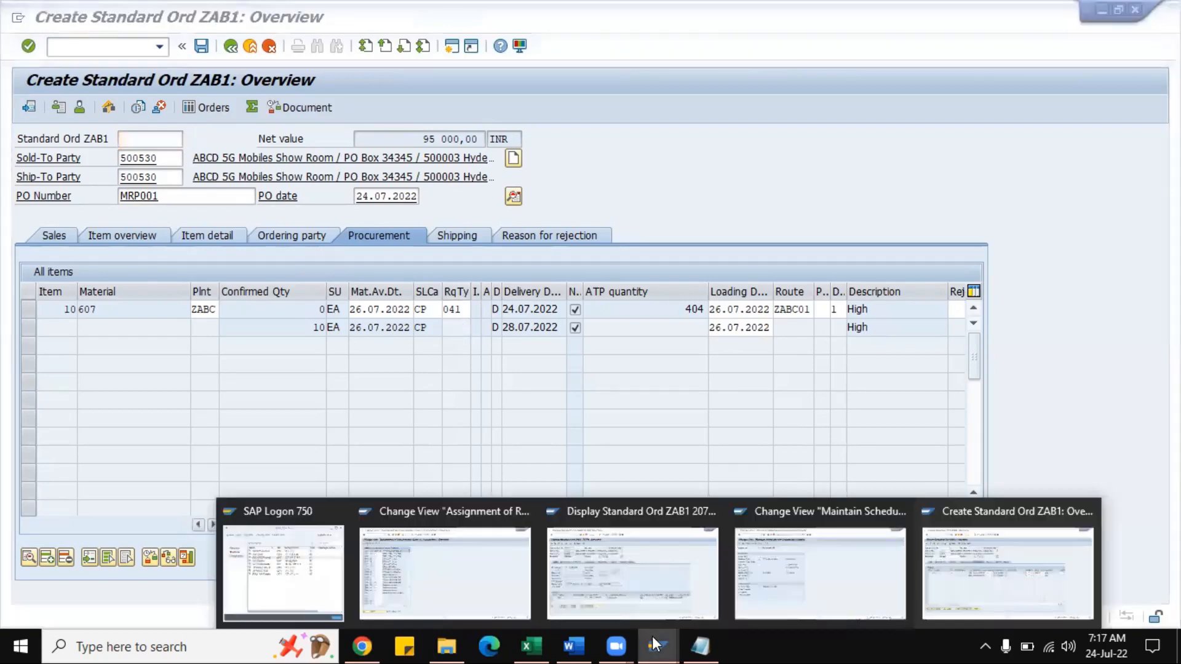
{"action": "left_click", "coordinate": [618, 593]}
{"action": "left_click", "coordinate": [408, 235]}
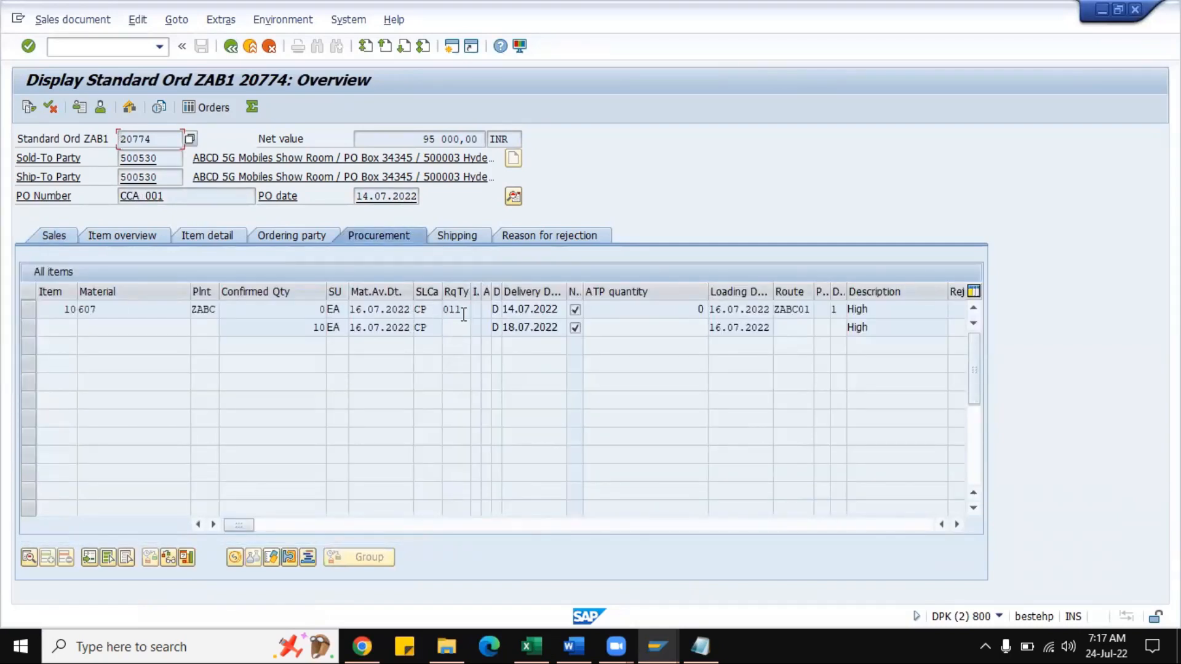
{"action": "double_click", "coordinate": [779, 31]}
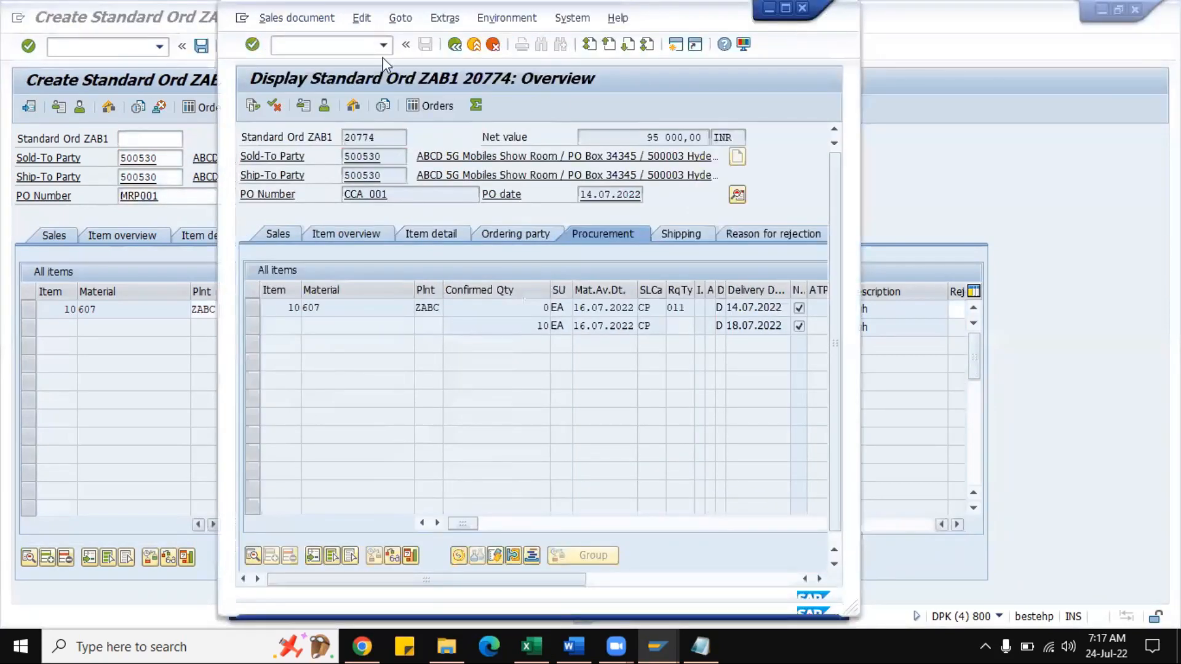
{"action": "left_click_drag", "start_coordinate": [227, 35], "coordinate": [557, 48]}
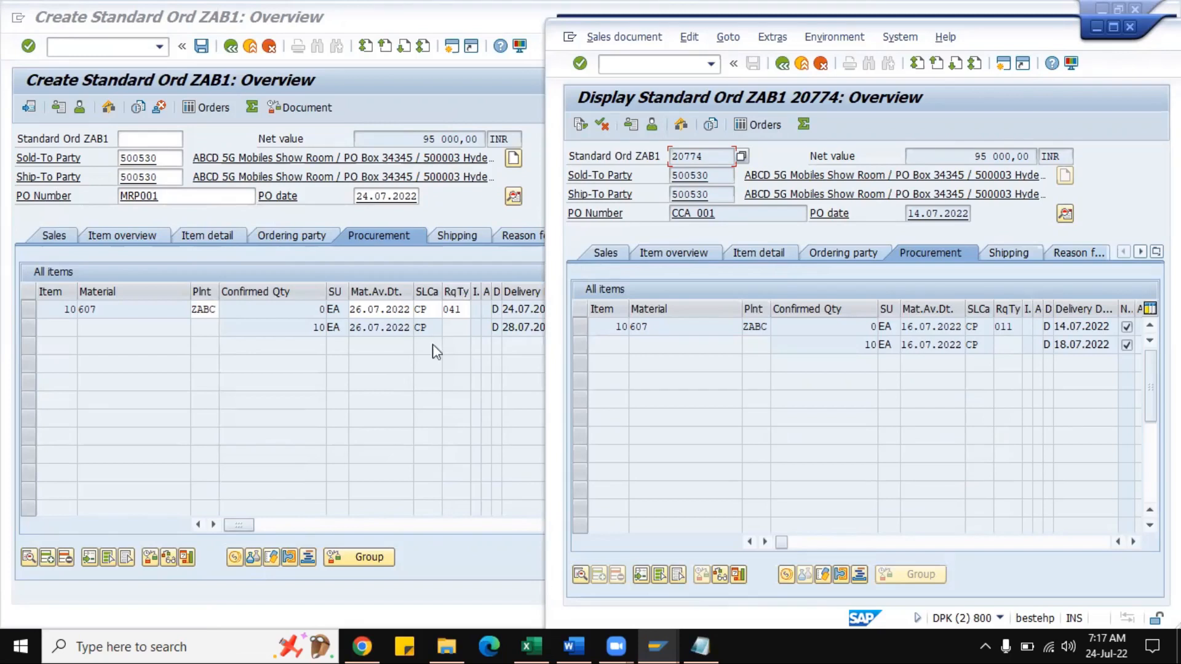
{"action": "left_click", "coordinate": [1112, 24]}
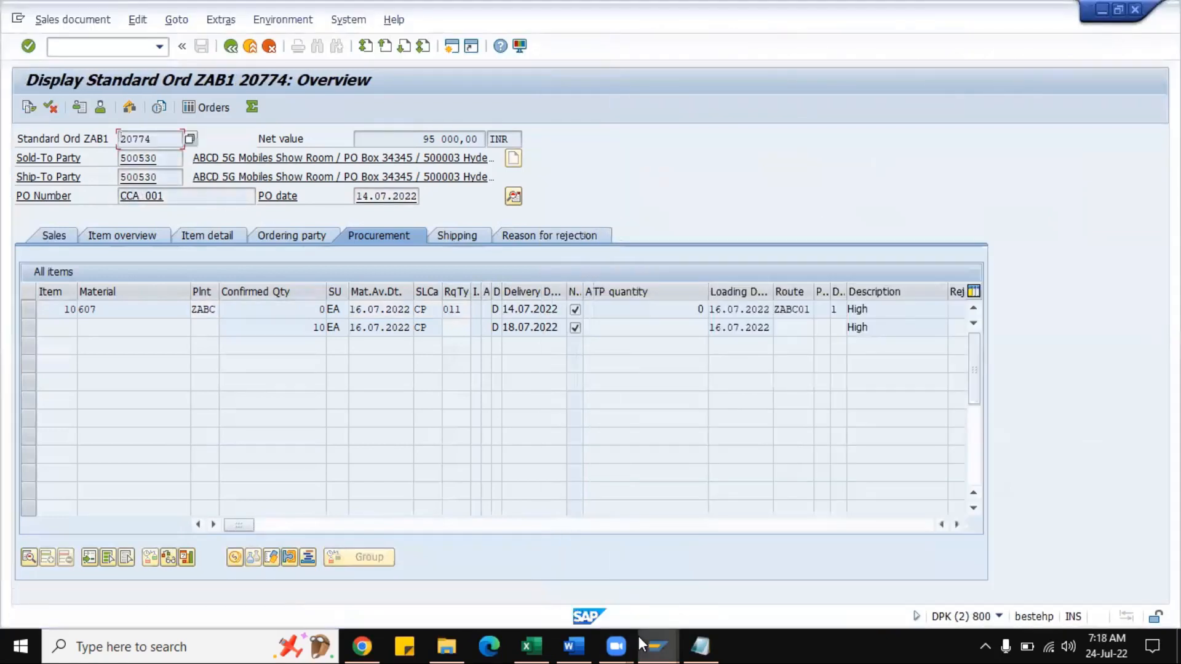
- Switch to the Assignment of Requirement Types to Transaction session, examine the details of item category TAN with MRP type PD and return to the list
{"action": "mouse_move", "coordinate": [661, 643]}
{"action": "left_click", "coordinate": [454, 593]}
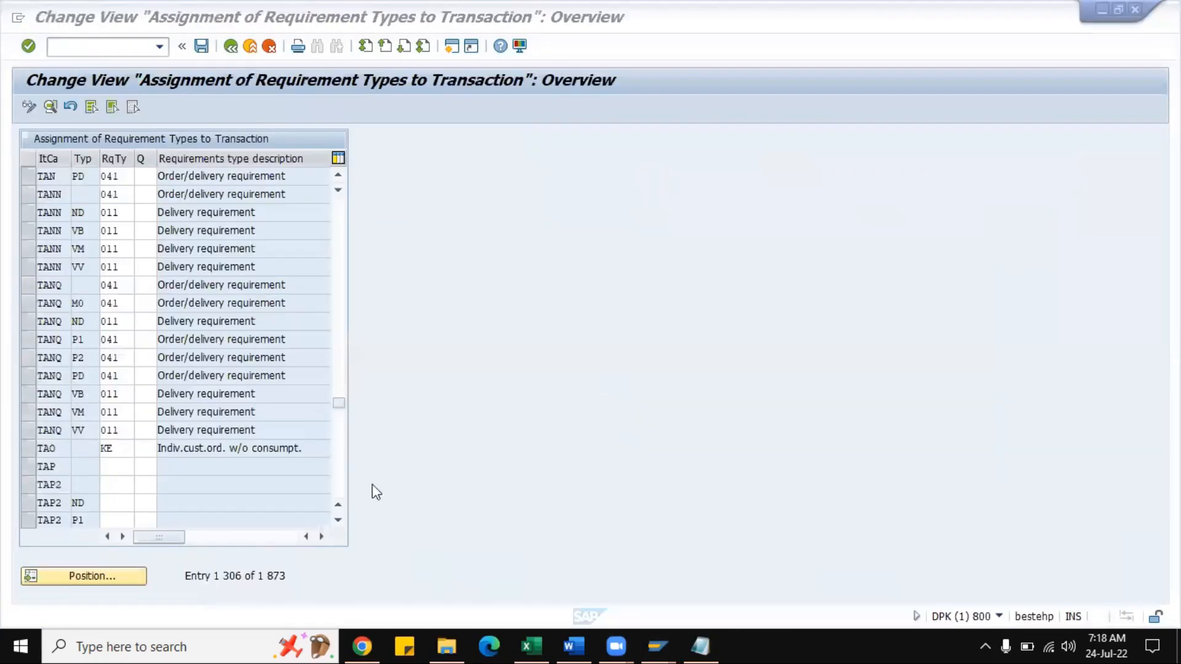
{"action": "left_click_drag", "start_coordinate": [231, 541], "coordinate": [174, 540]}
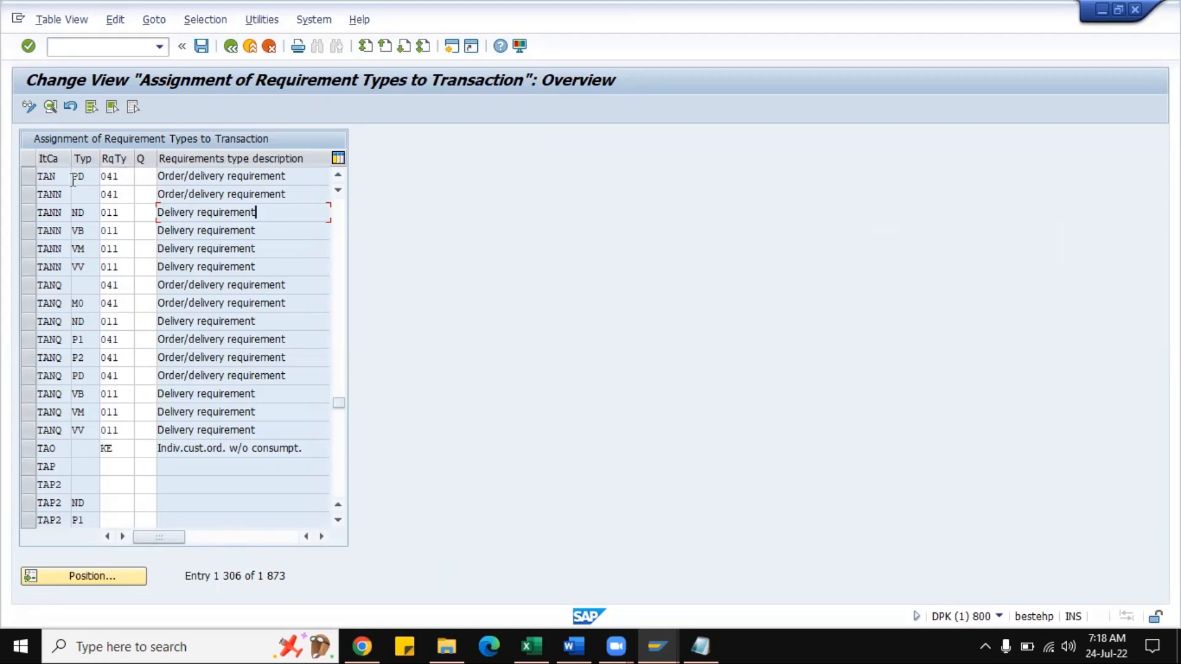
{"action": "left_click", "coordinate": [28, 177]}
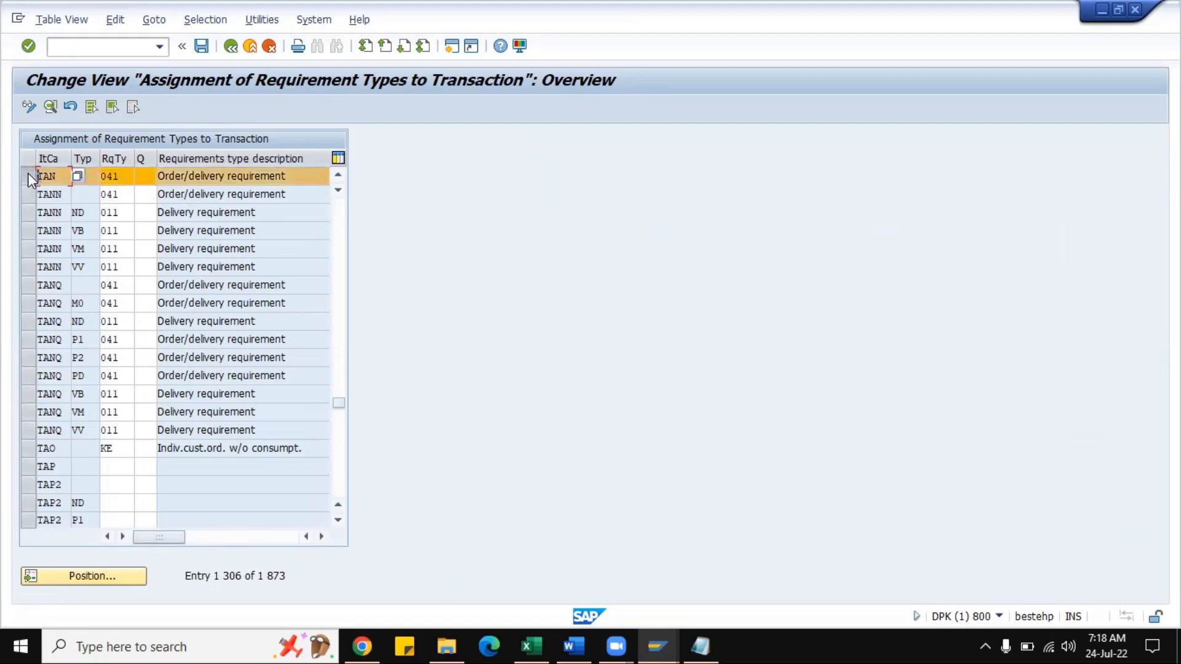
{"action": "left_click", "coordinate": [50, 106]}
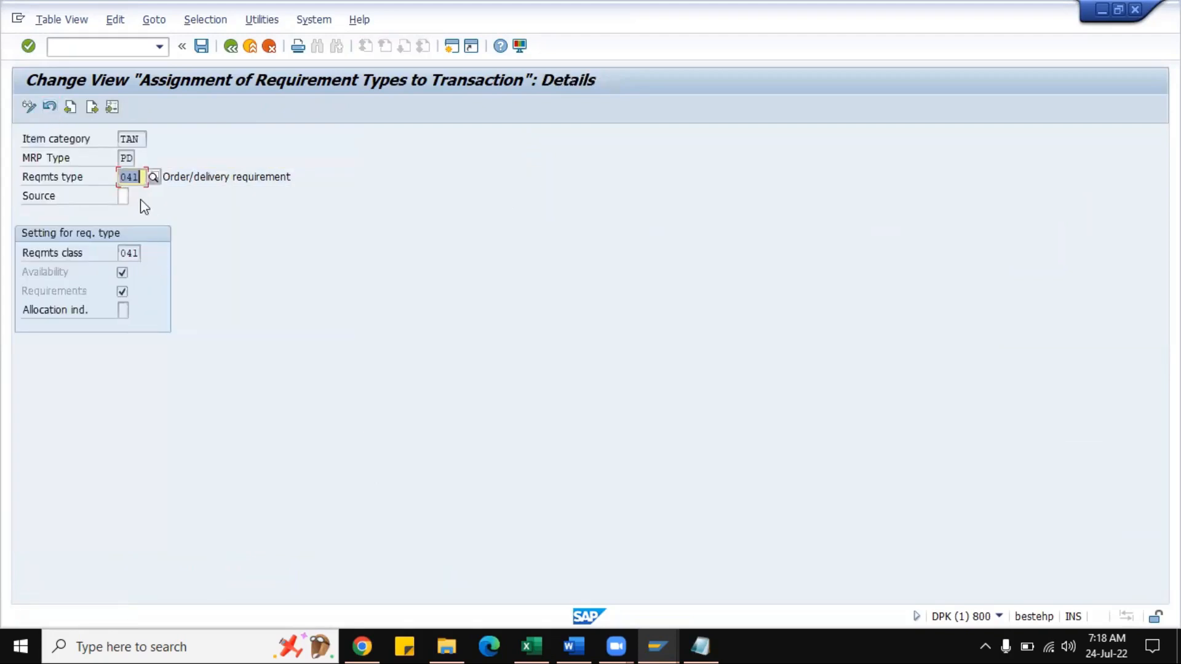
{"action": "left_click", "coordinate": [231, 48]}
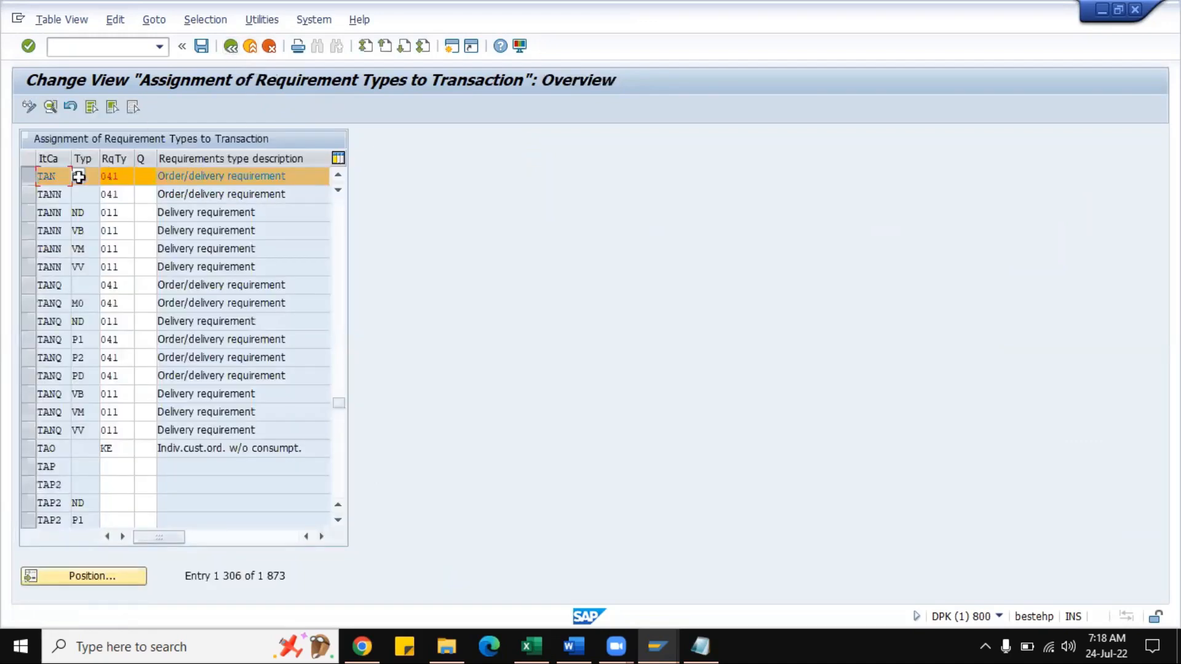
- Leave the requirement type assignment and open Define Procedure For Each Schedule Line Category in display mode
{"action": "left_click", "coordinate": [27, 177]}
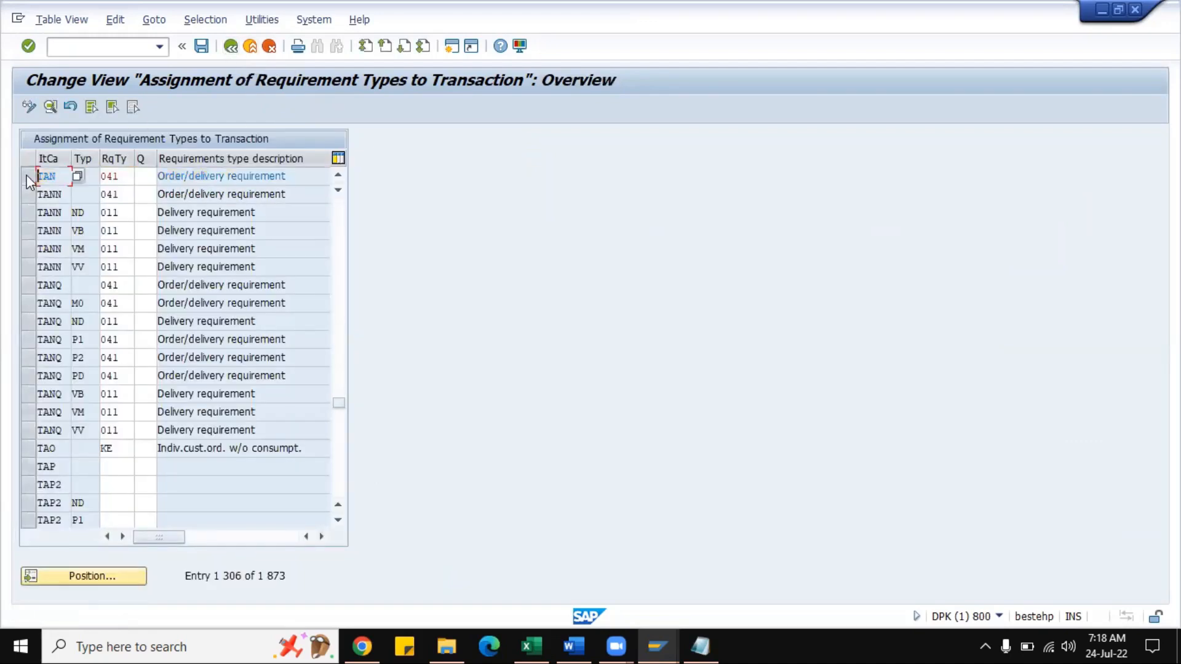
{"action": "left_click", "coordinate": [230, 47]}
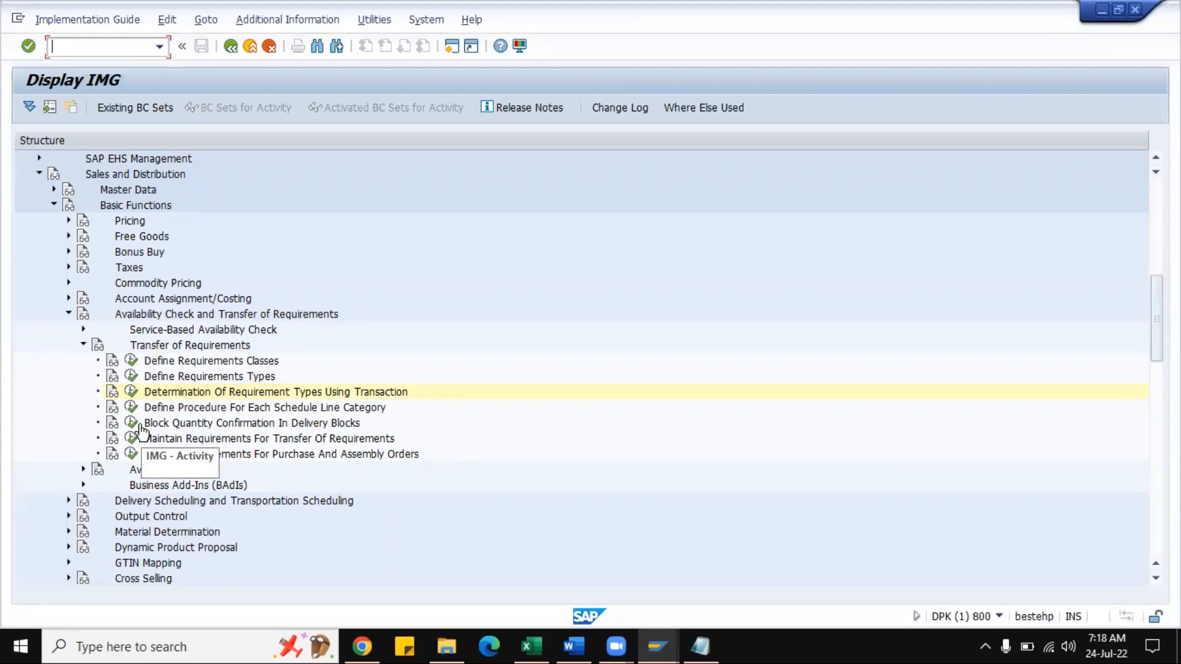
{"action": "left_click", "coordinate": [132, 407]}
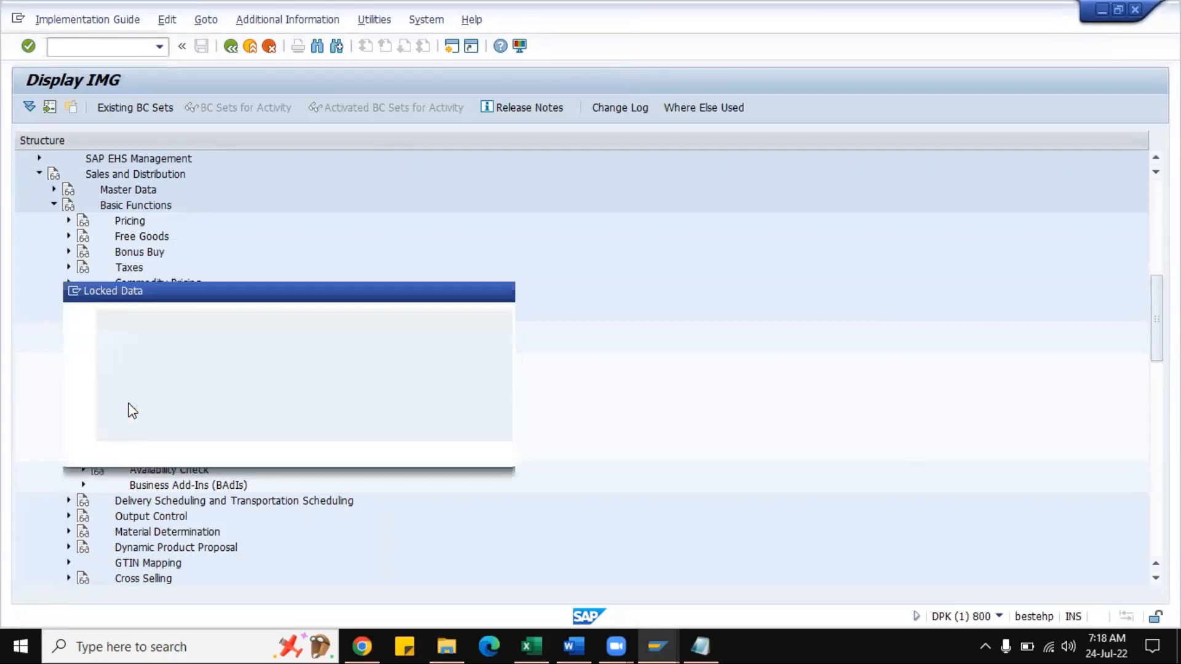
{"action": "left_click", "coordinate": [152, 451]}
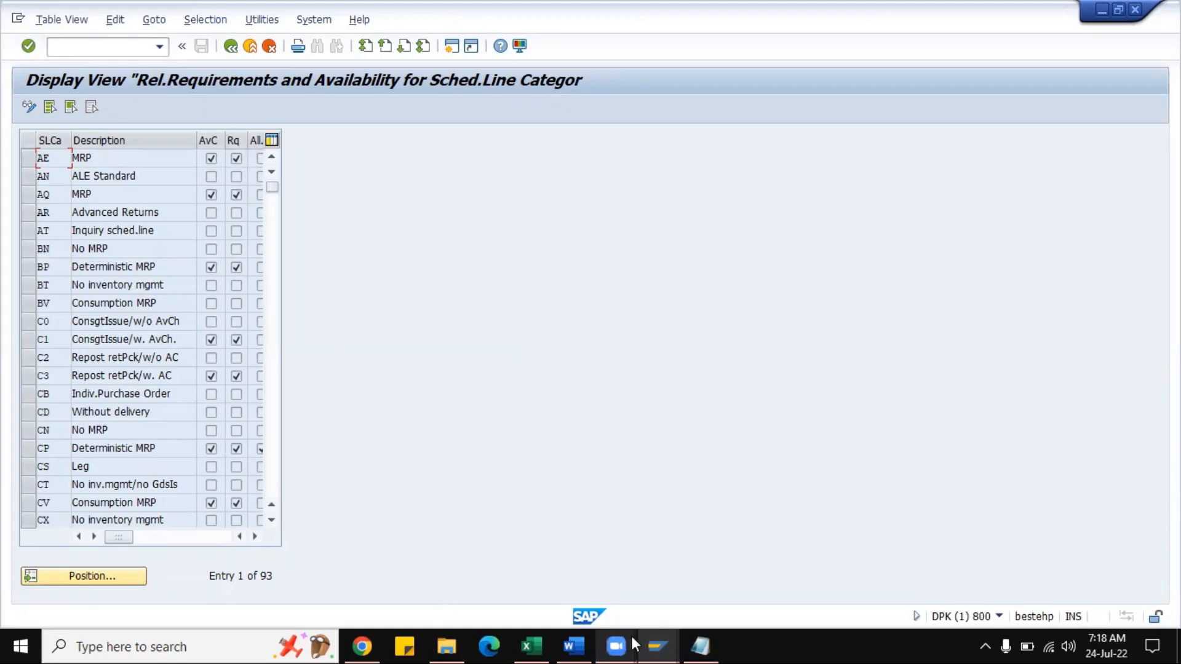
- Compare the schedule line category settings with the CP details in the other session, and return to the IMG
{"action": "left_click", "coordinate": [657, 646]}
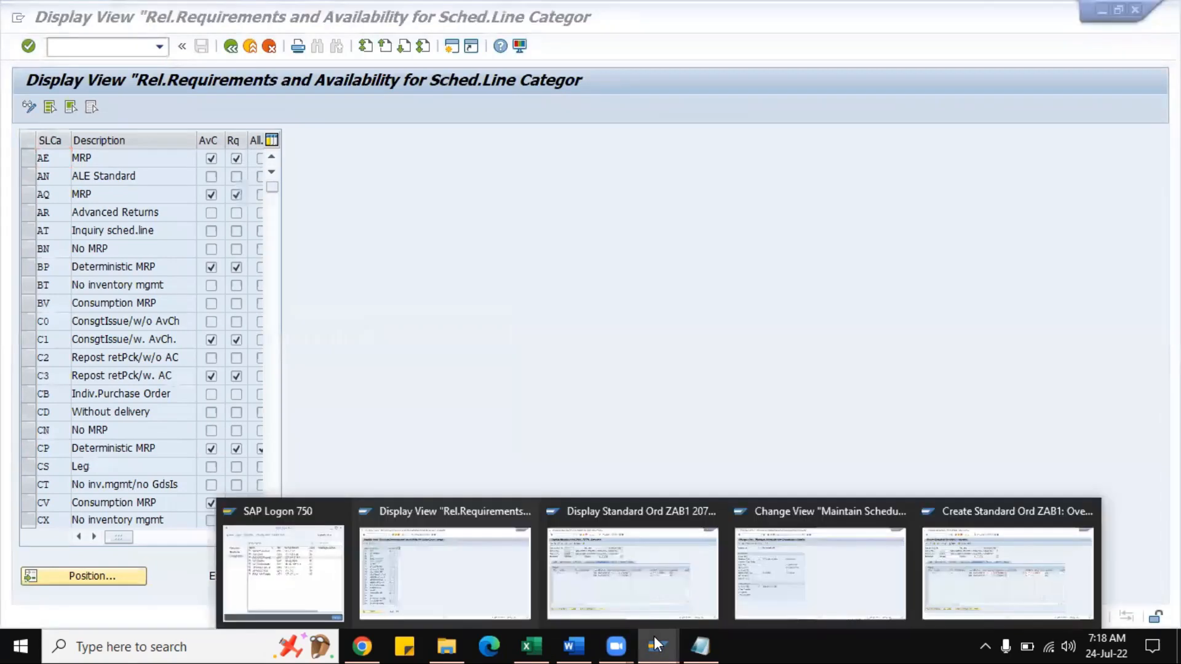
{"action": "left_click", "coordinate": [818, 608]}
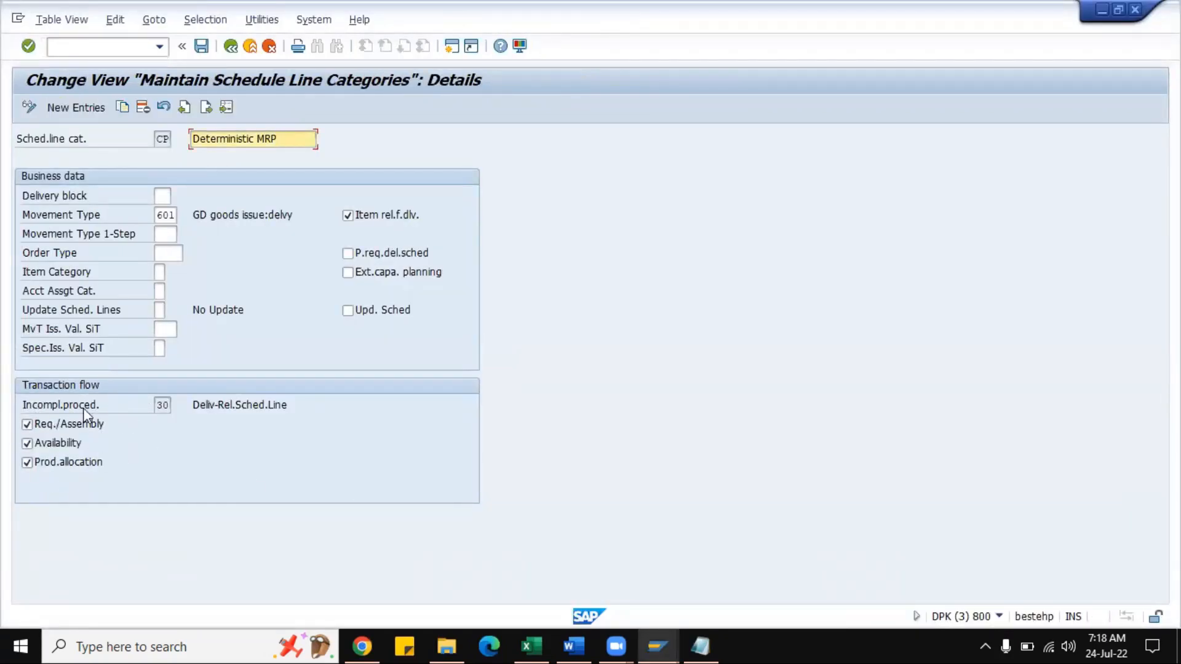
{"action": "key", "text": "alt+Tab"}
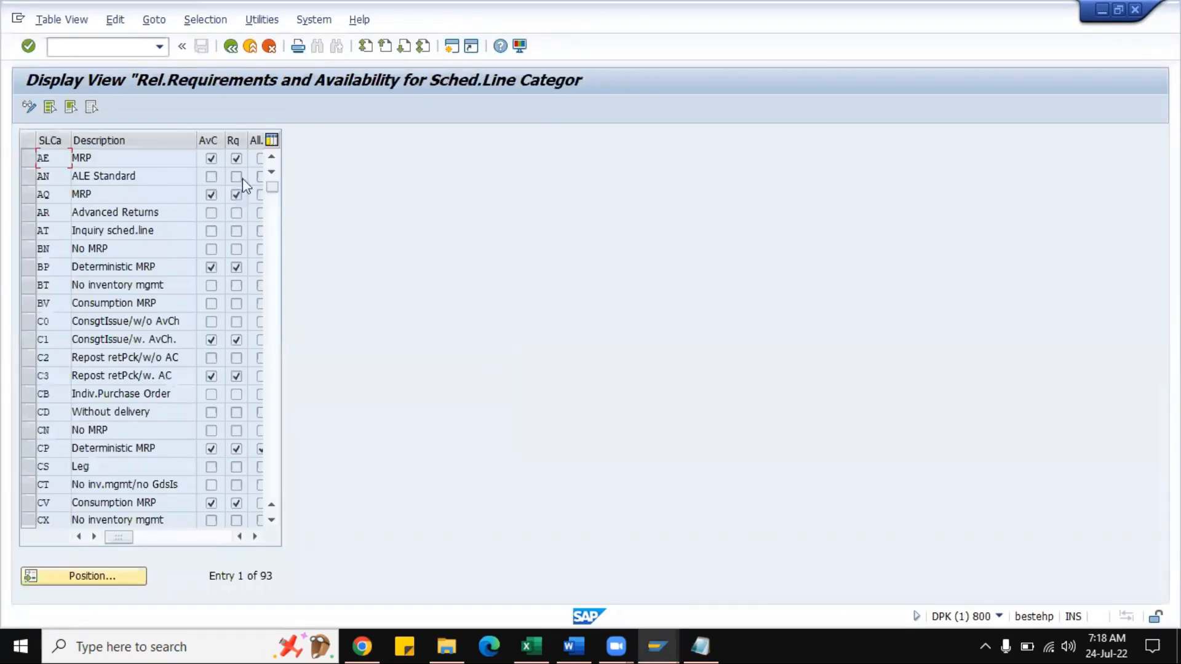
{"action": "left_click", "coordinate": [231, 47]}
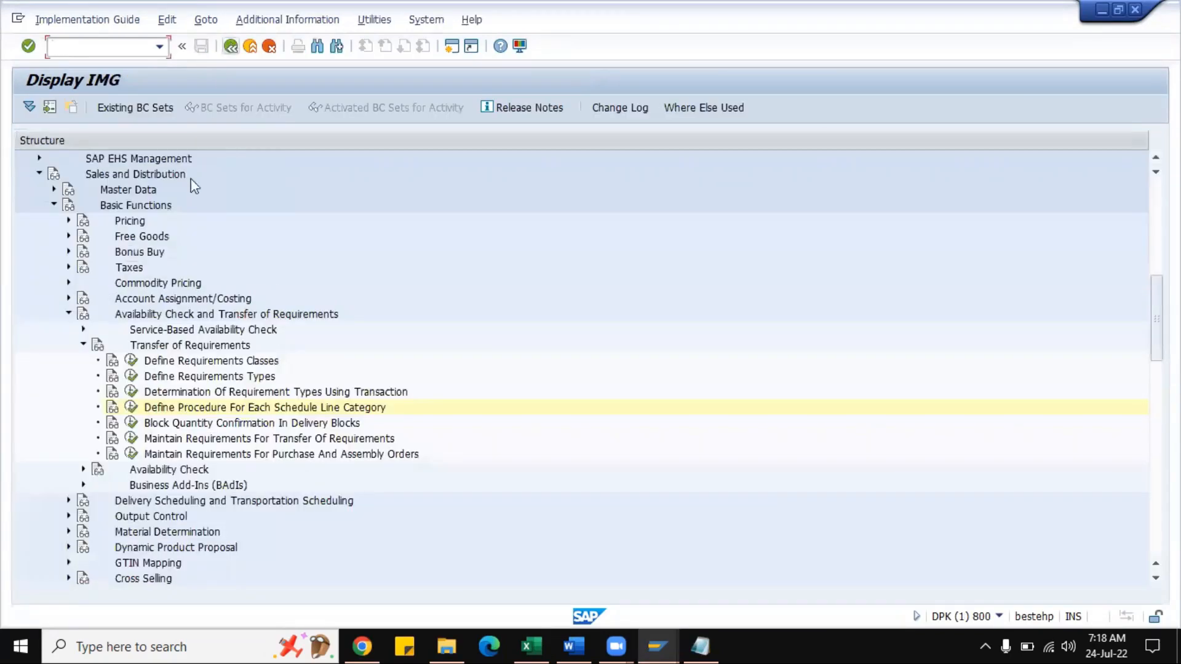
- Review Deliveries: Blocking Reasons/Criteria under Block Quantity Confirmation In Delivery Blocks, and return to the IMG
{"action": "left_click", "coordinate": [131, 423]}
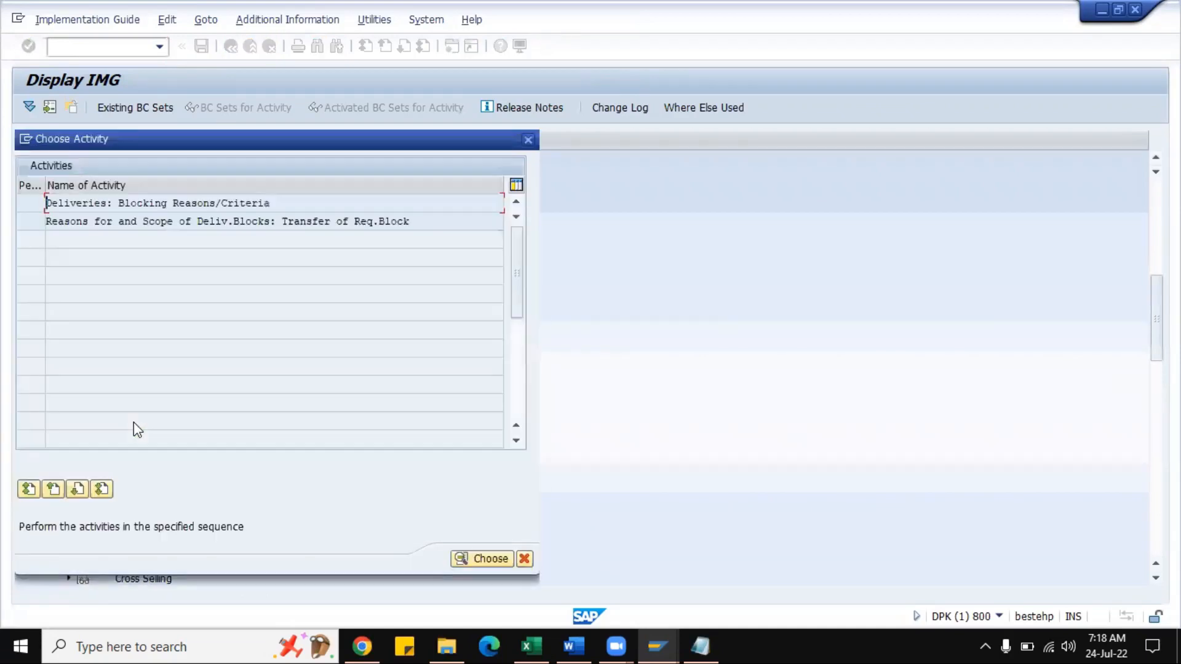
{"action": "double_click", "coordinate": [304, 199]}
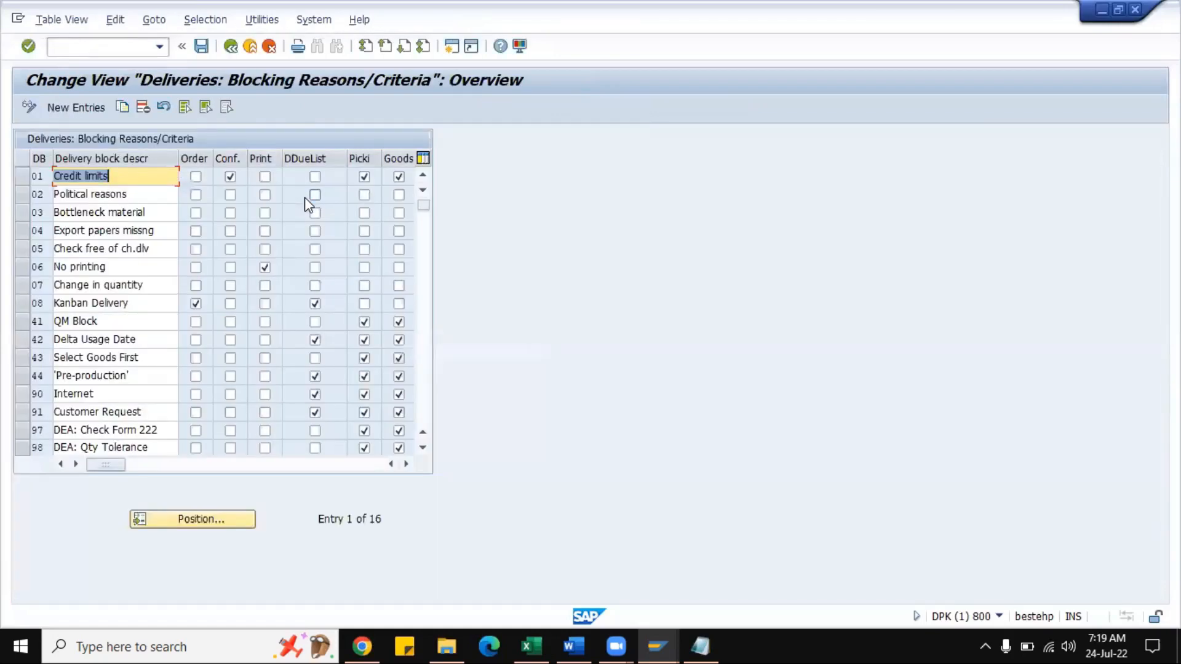
{"action": "left_click", "coordinate": [231, 47]}
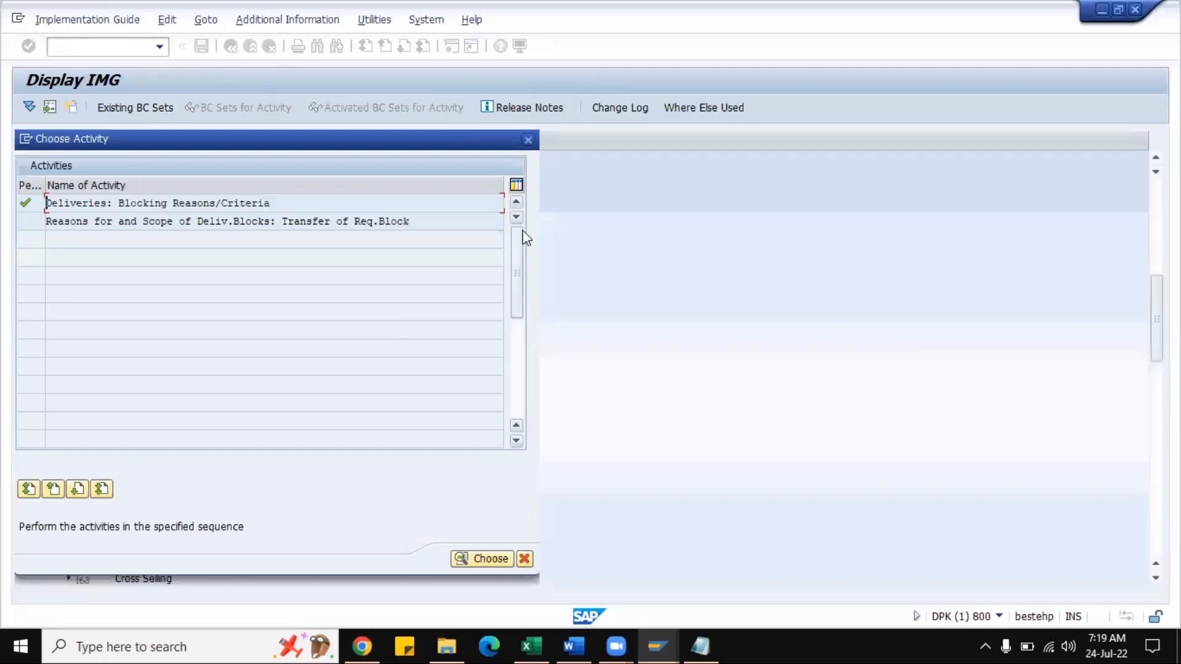
{"action": "left_click", "coordinate": [528, 139]}
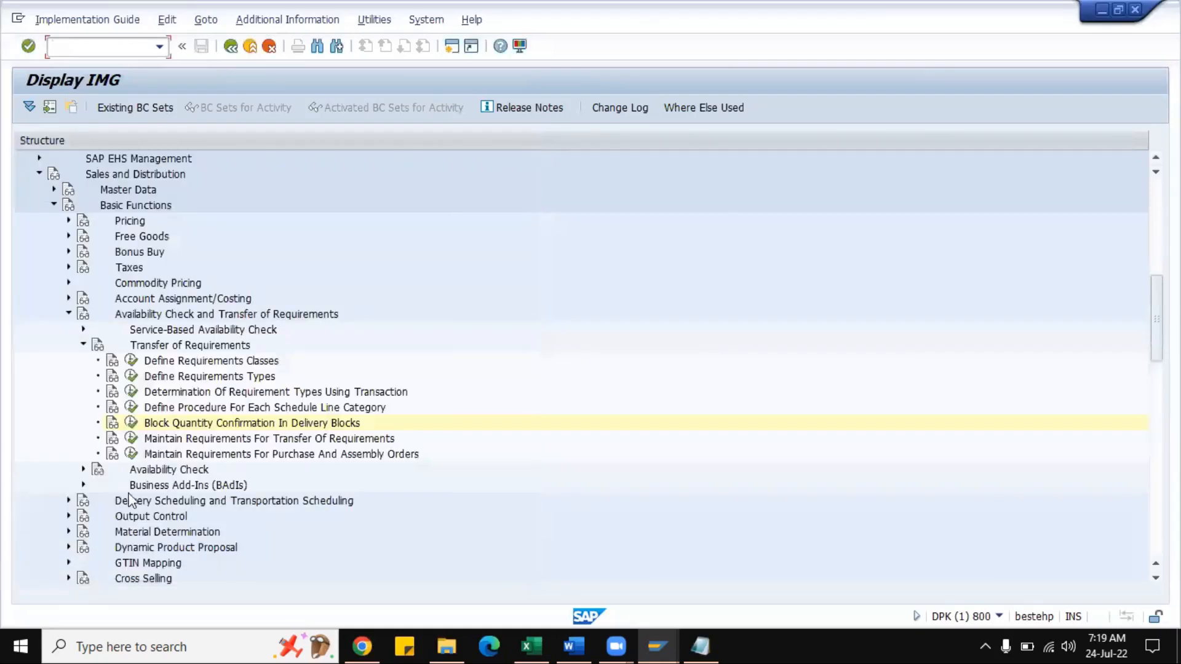
- Review the requirements maintained for transfer of requirements and for purchase and assembly orders
{"action": "left_click", "coordinate": [131, 439]}
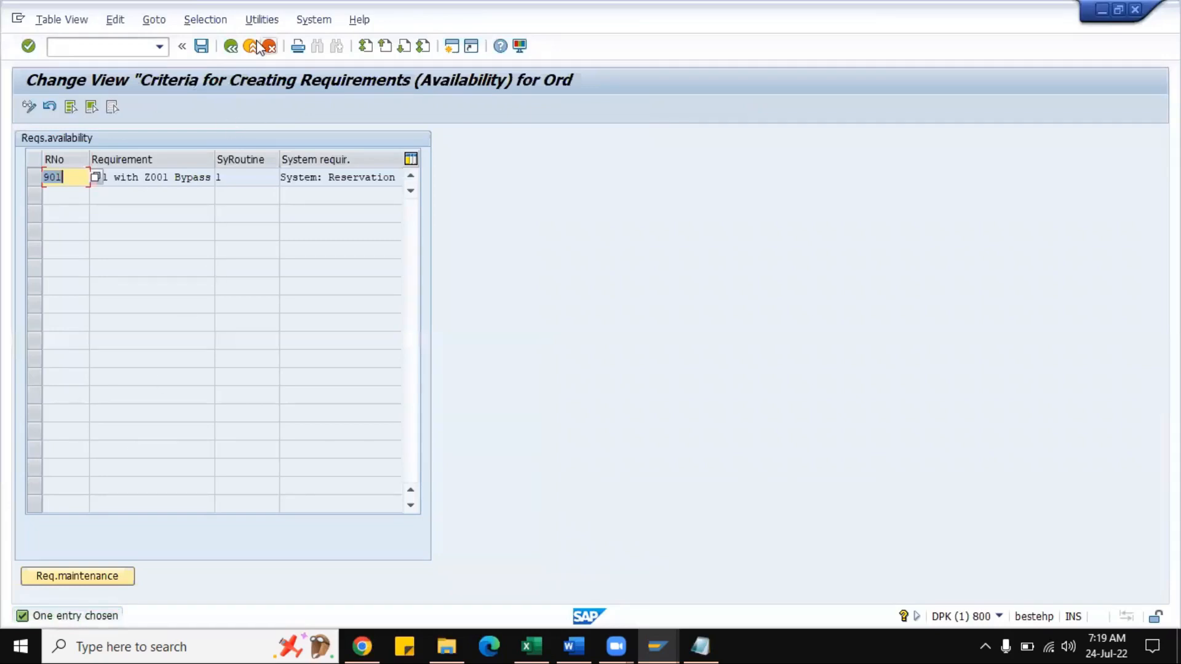
{"action": "left_click", "coordinate": [231, 46]}
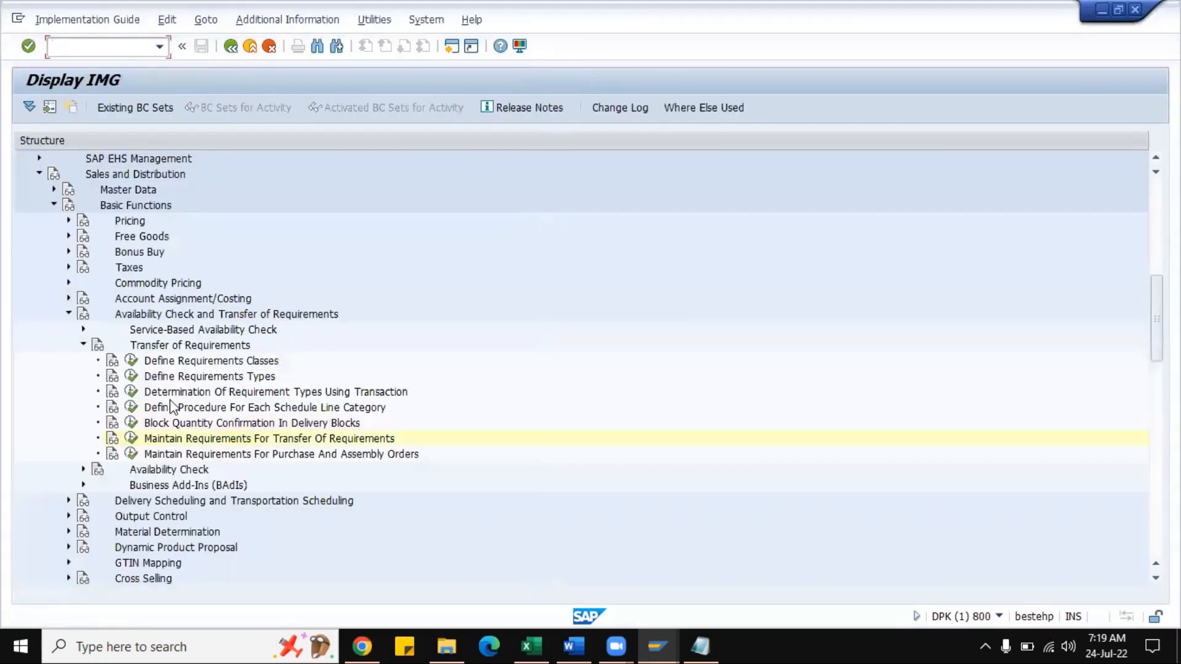
{"action": "left_click", "coordinate": [132, 454]}
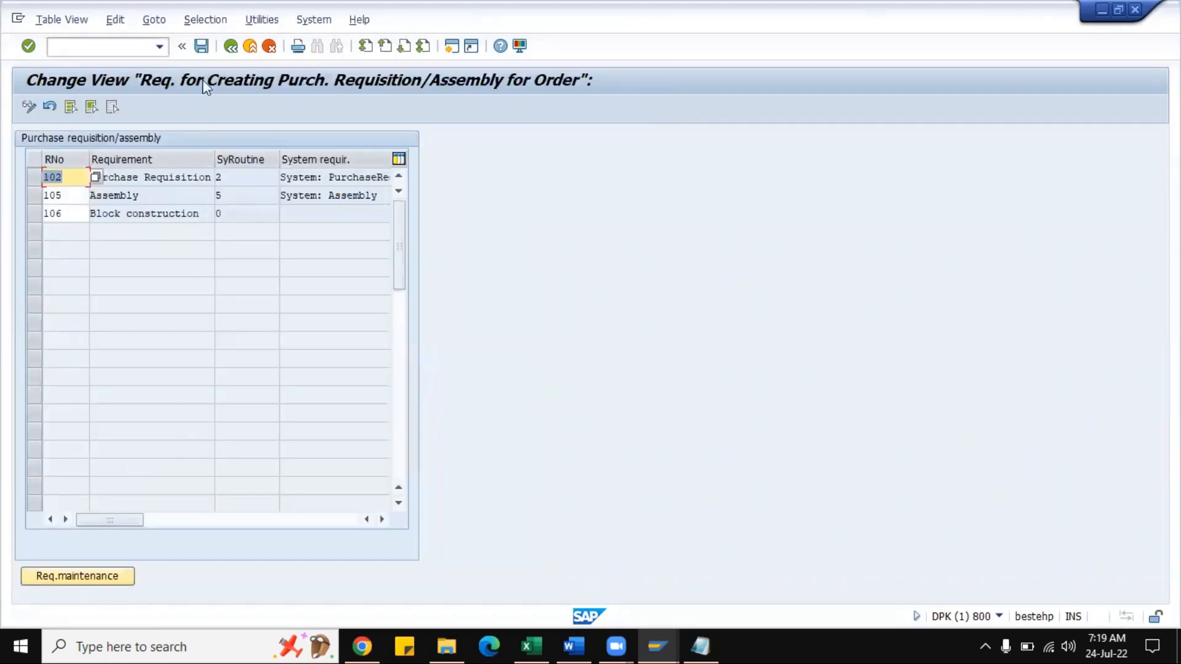
{"action": "left_click", "coordinate": [231, 46]}
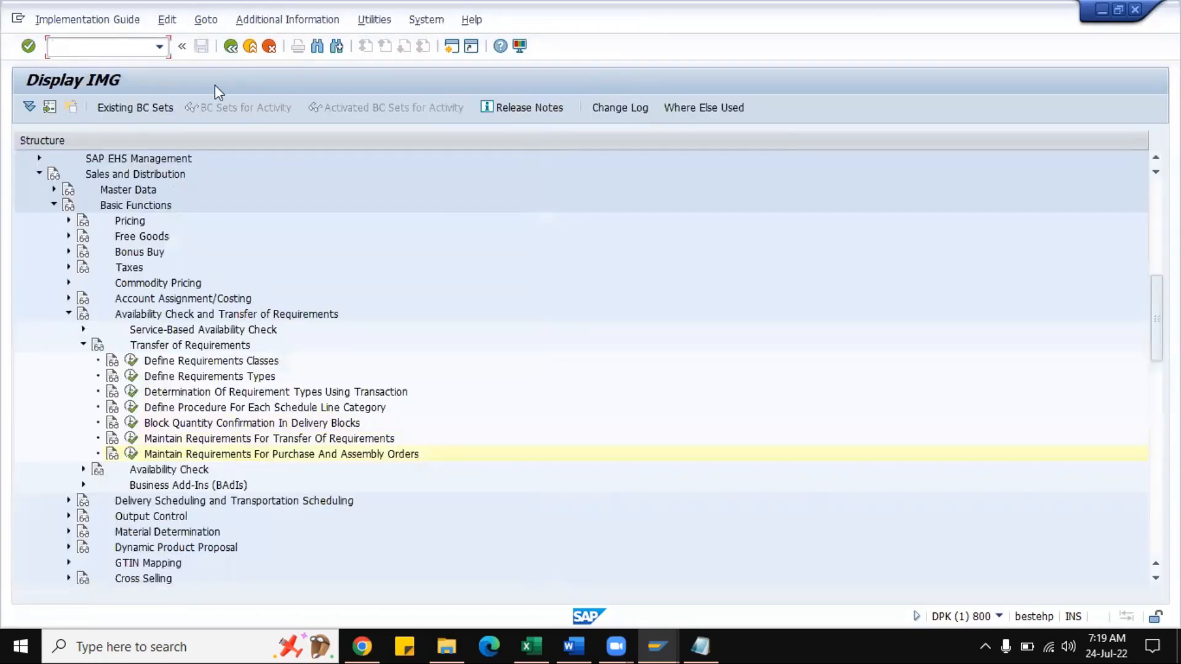
- Collapse Transfer of Requirements and open Define Checking Groups under Availability Check with ATP Logic or Against Planning
{"action": "left_click", "coordinate": [84, 344]}
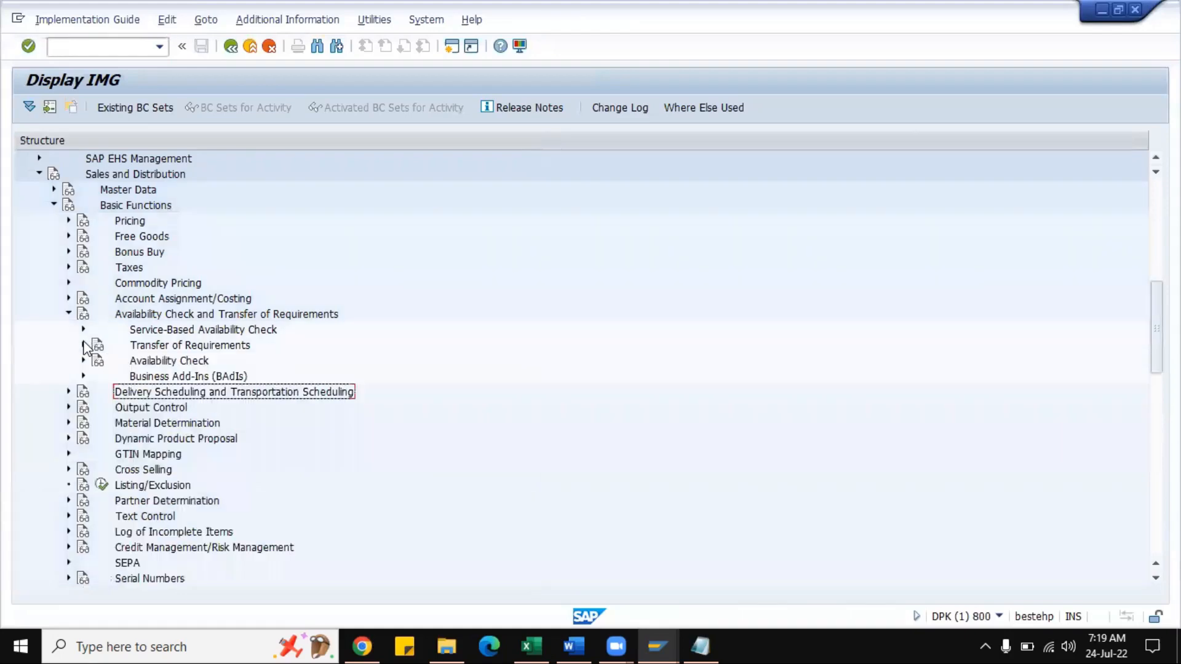
{"action": "left_click", "coordinate": [83, 361]}
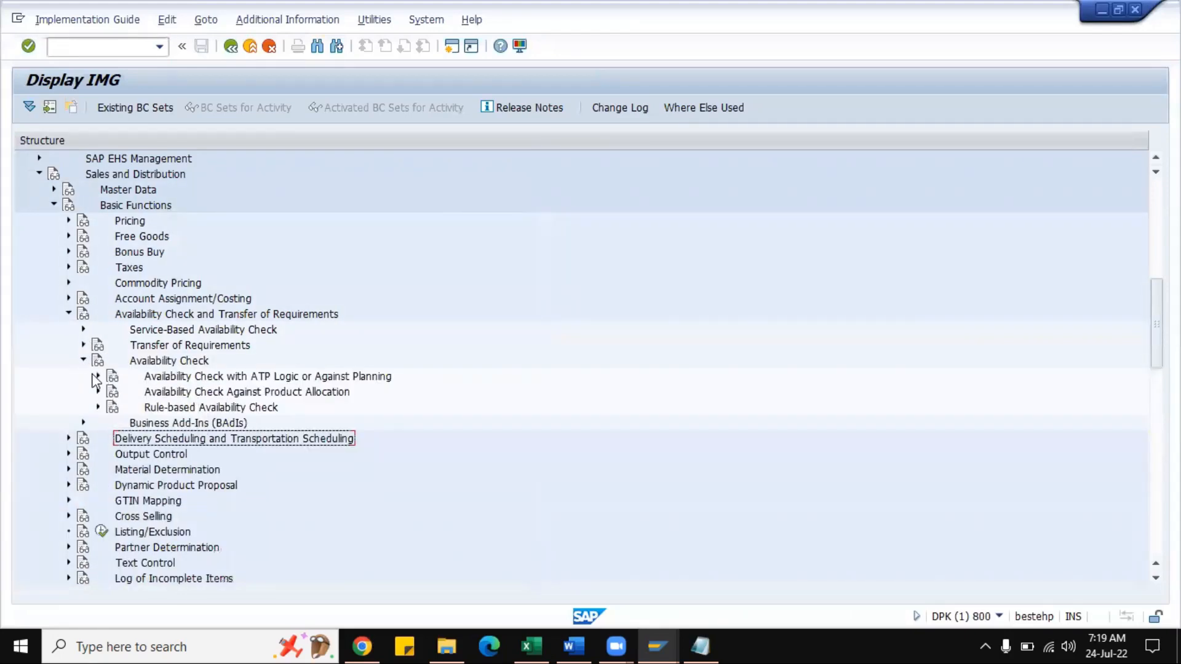
{"action": "left_click", "coordinate": [97, 376]}
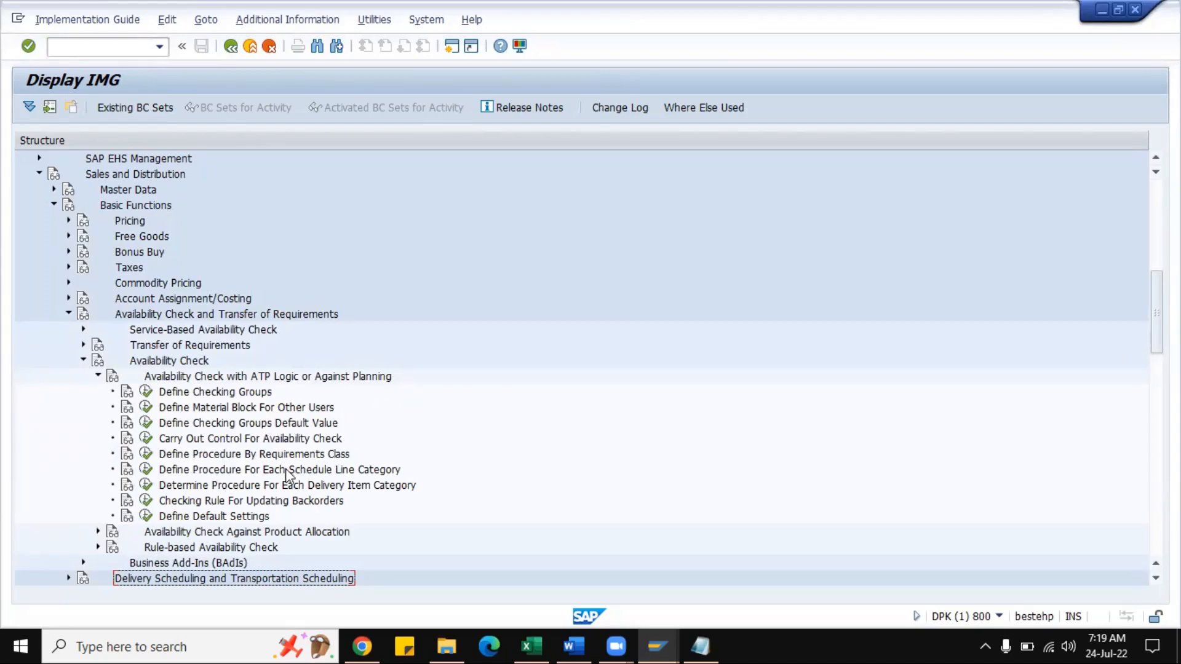
{"action": "left_click", "coordinate": [147, 395]}
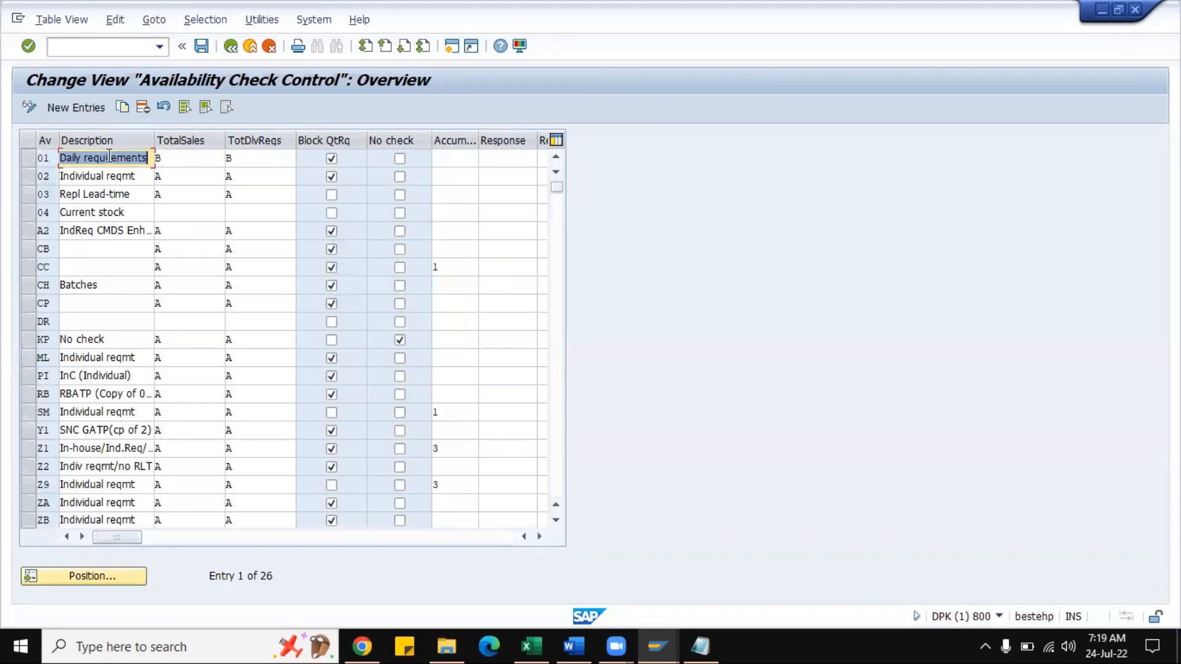
- Look up the possible total sales order requirements values for checking group 01, Daily requirements
{"action": "left_click", "coordinate": [145, 177]}
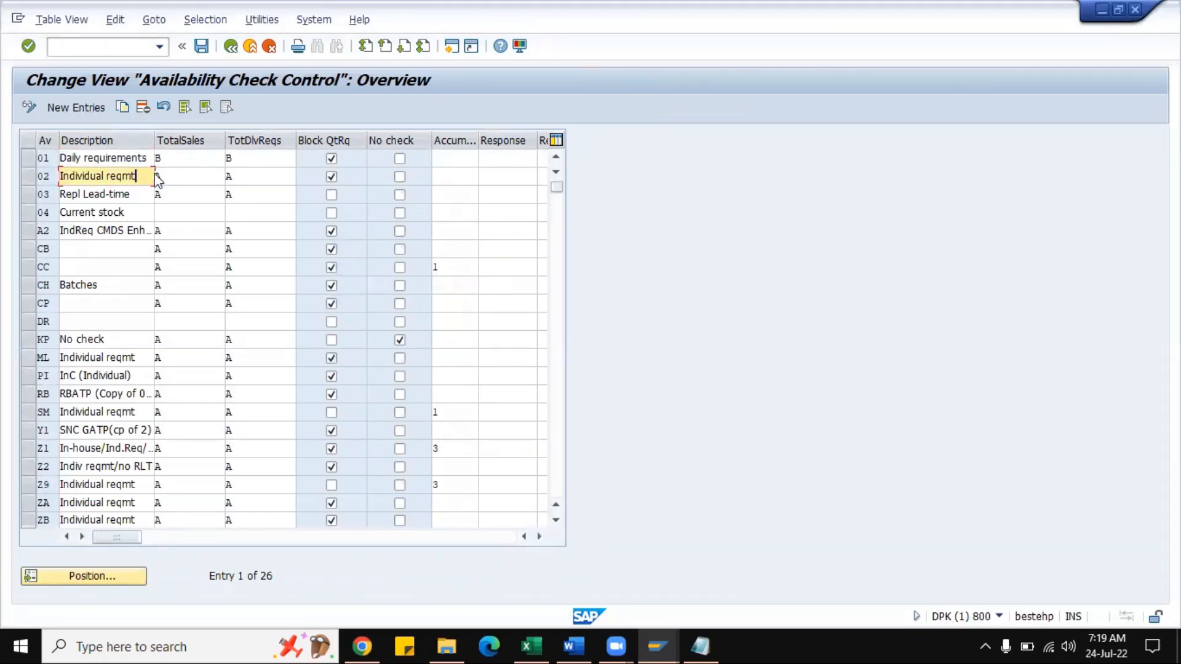
{"action": "left_click", "coordinate": [207, 157]}
{"action": "left_click", "coordinate": [232, 159]}
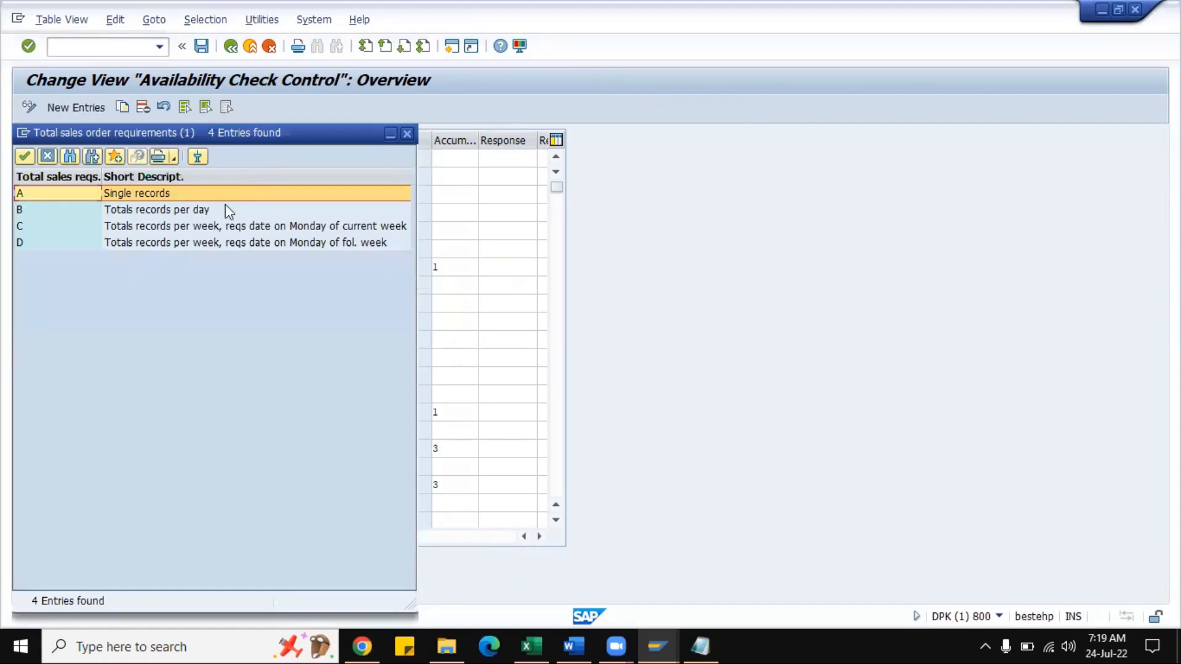
{"action": "left_click", "coordinate": [409, 132]}
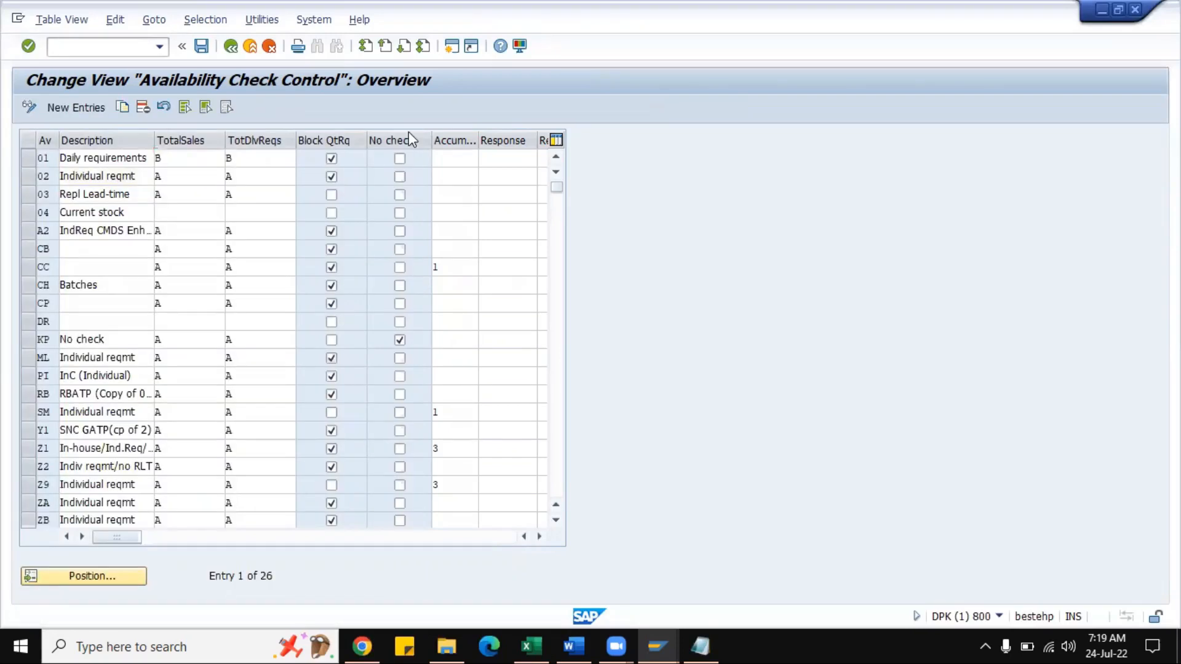
{"action": "left_click", "coordinate": [263, 158]}
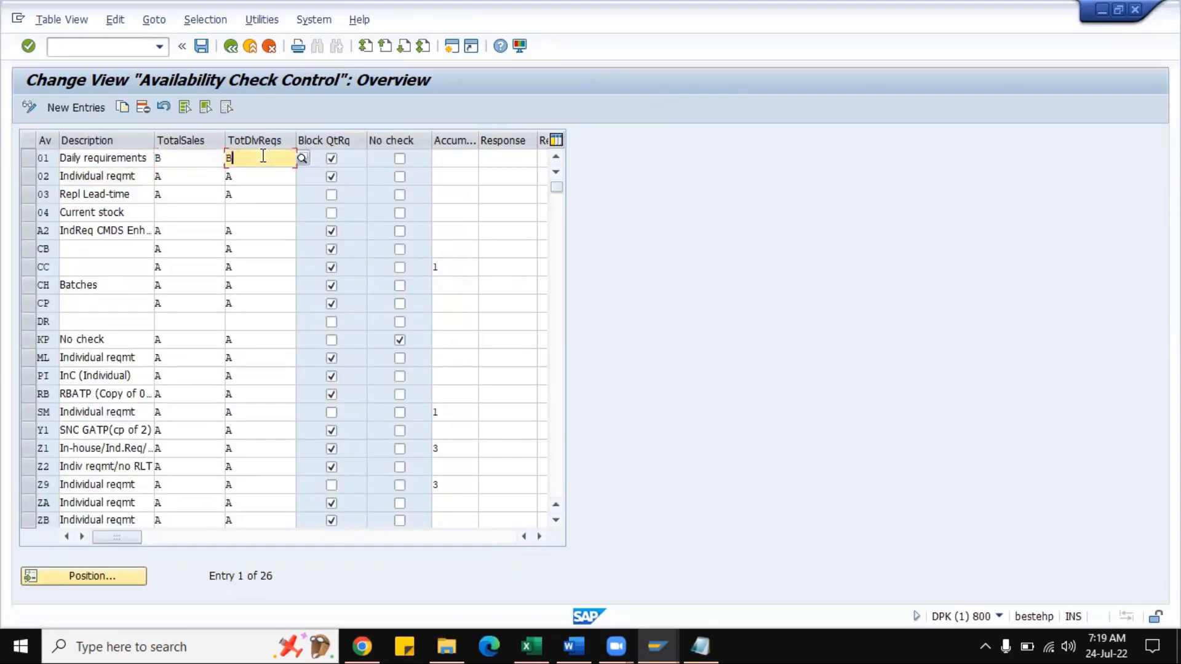
- Look up the total sales order requirements values for checking group 02, Individual reqmt, and return to the IMG
{"action": "left_click", "coordinate": [191, 177]}
{"action": "left_click", "coordinate": [232, 177]}
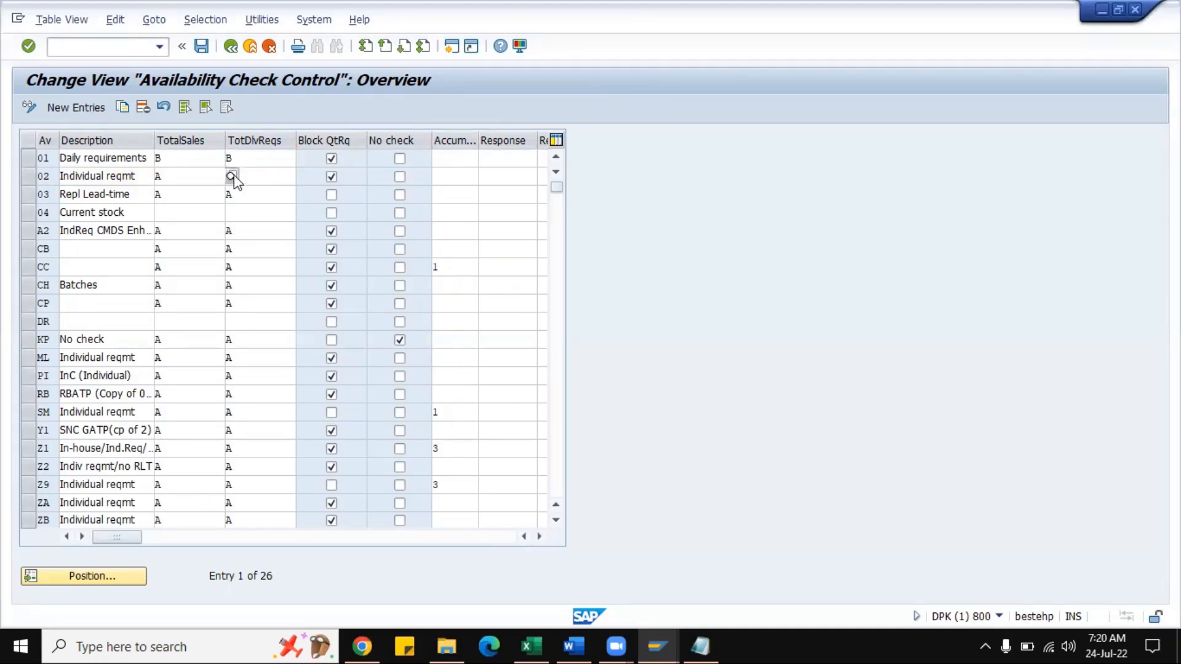
{"action": "key", "text": "F4"}
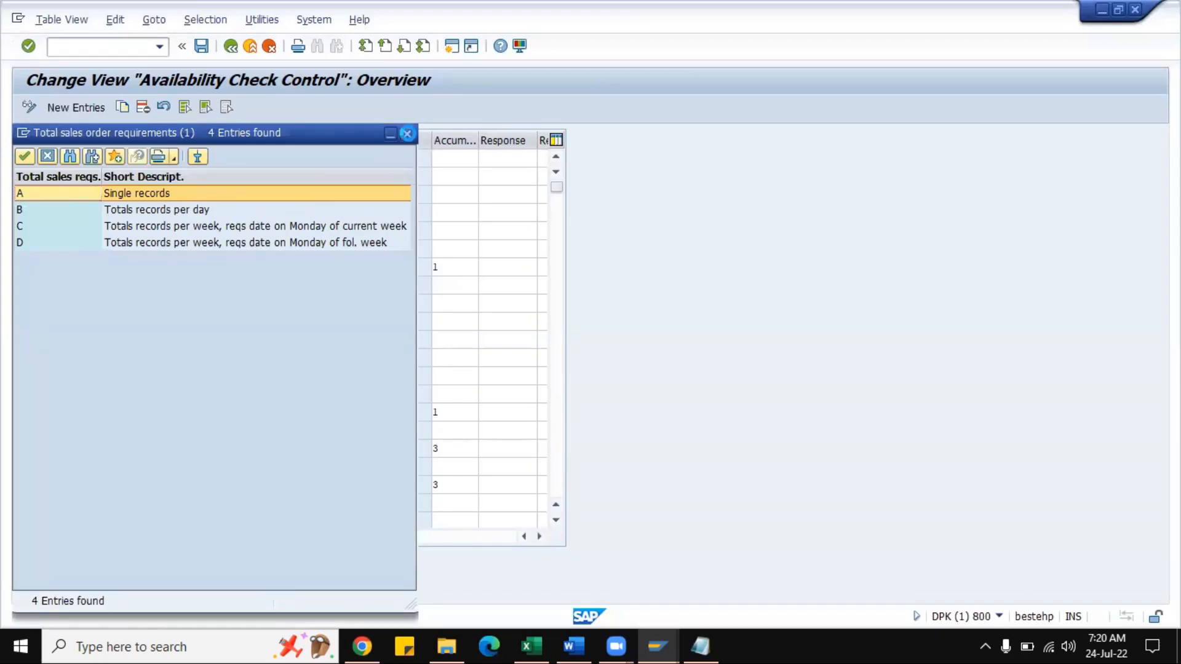
{"action": "left_click", "coordinate": [408, 133]}
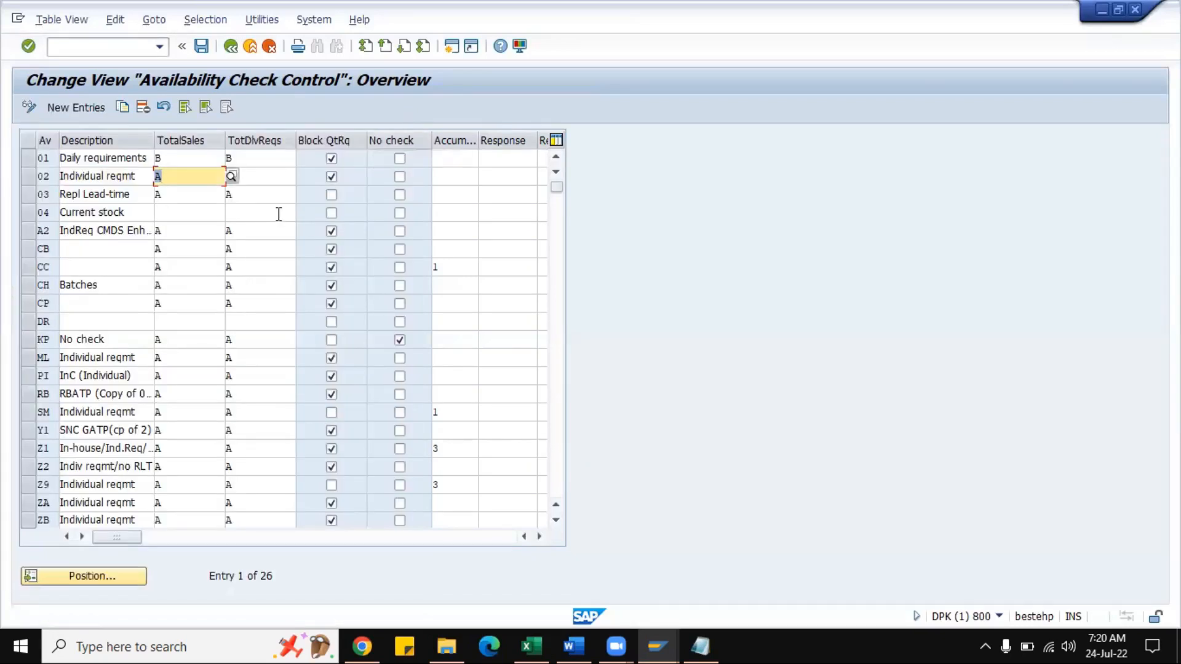
{"action": "left_click", "coordinate": [231, 46]}
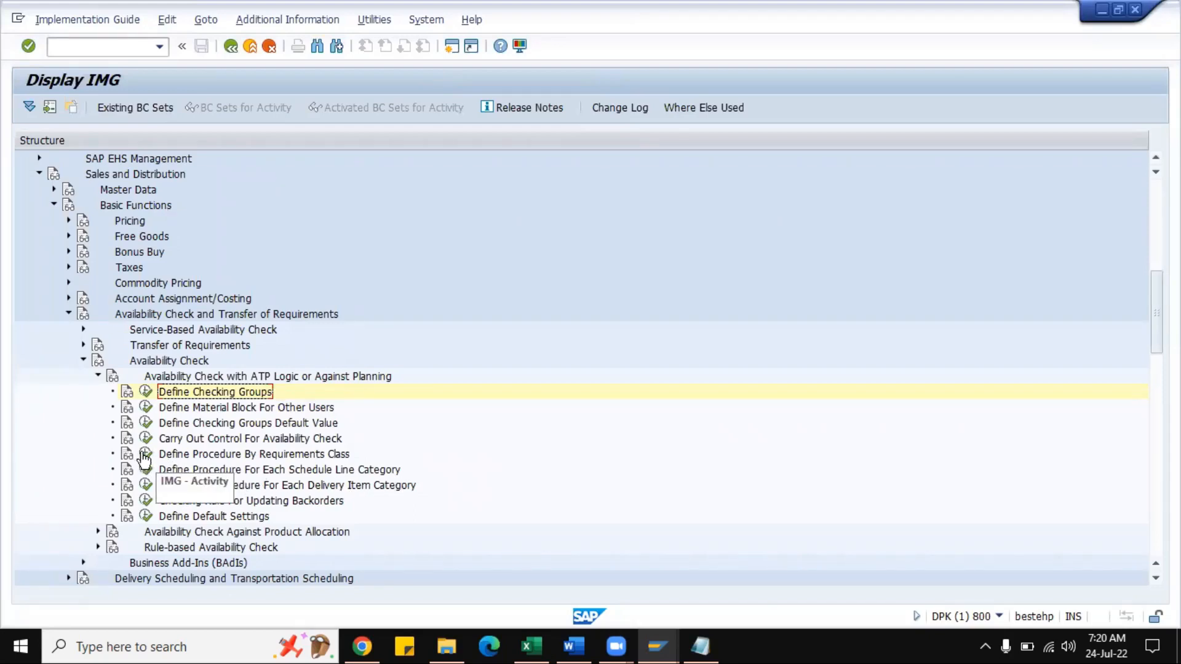
- Review Define Material Block For Other Users, and open Define Checking Groups Default Value
{"action": "left_click", "coordinate": [145, 407]}
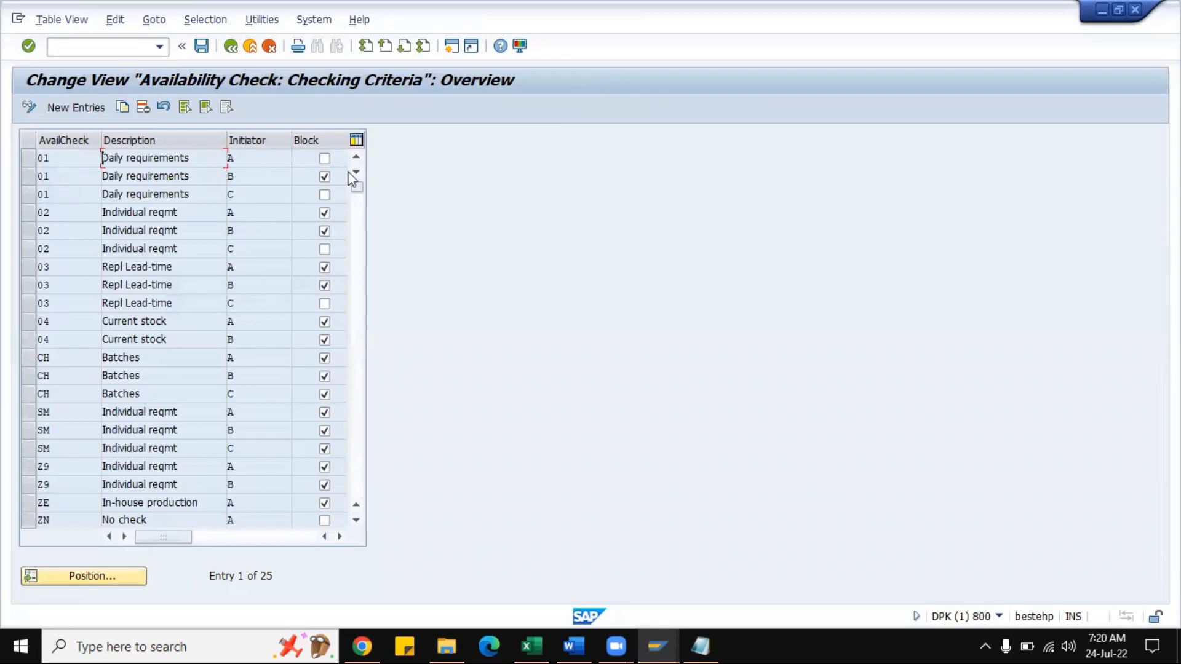
{"action": "left_click", "coordinate": [233, 49]}
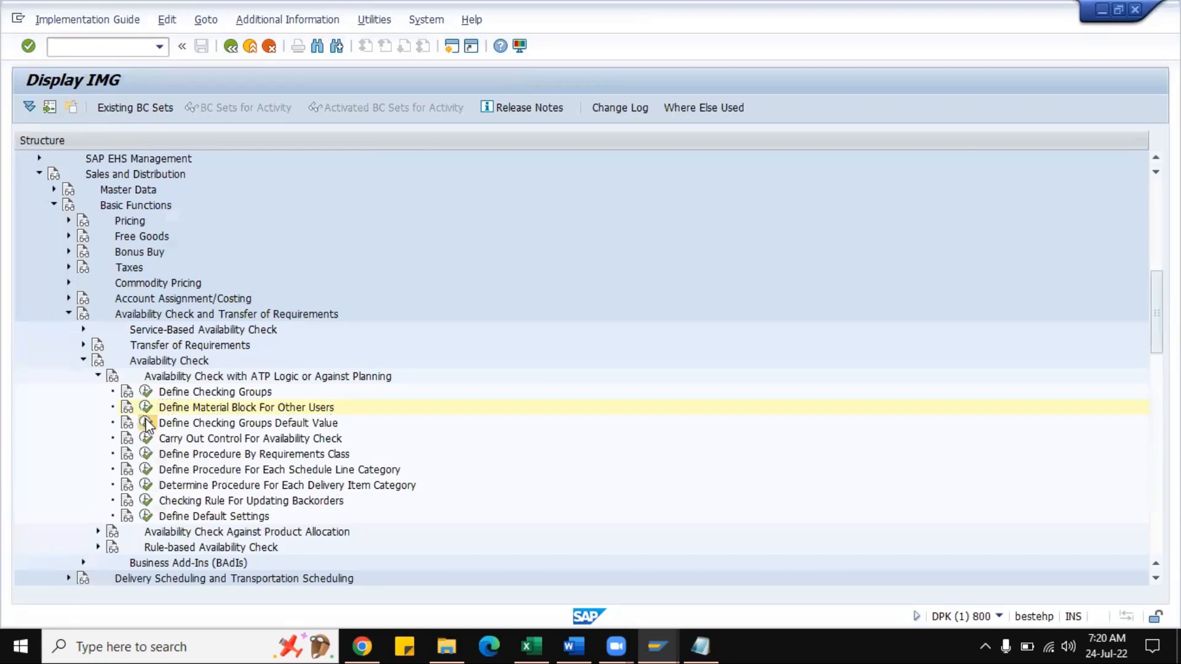
{"action": "left_click", "coordinate": [146, 423]}
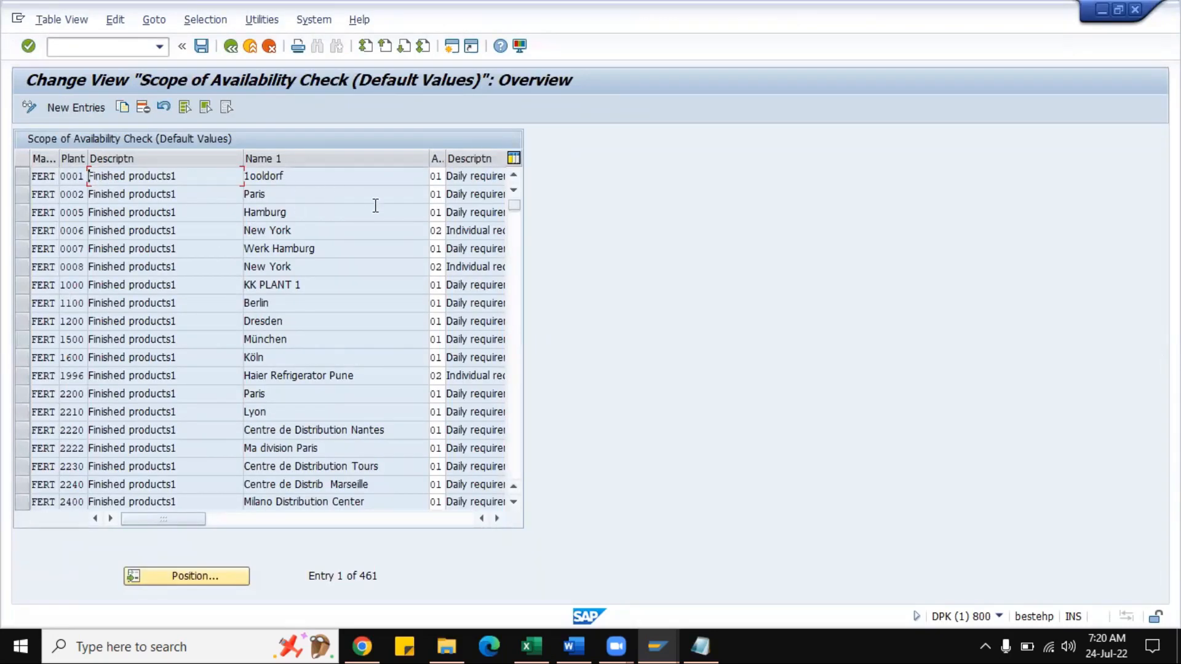
- Narrow the material type description column and position the default values list at plant ZABC
{"action": "left_click_drag", "start_coordinate": [242, 159], "coordinate": [202, 163]}
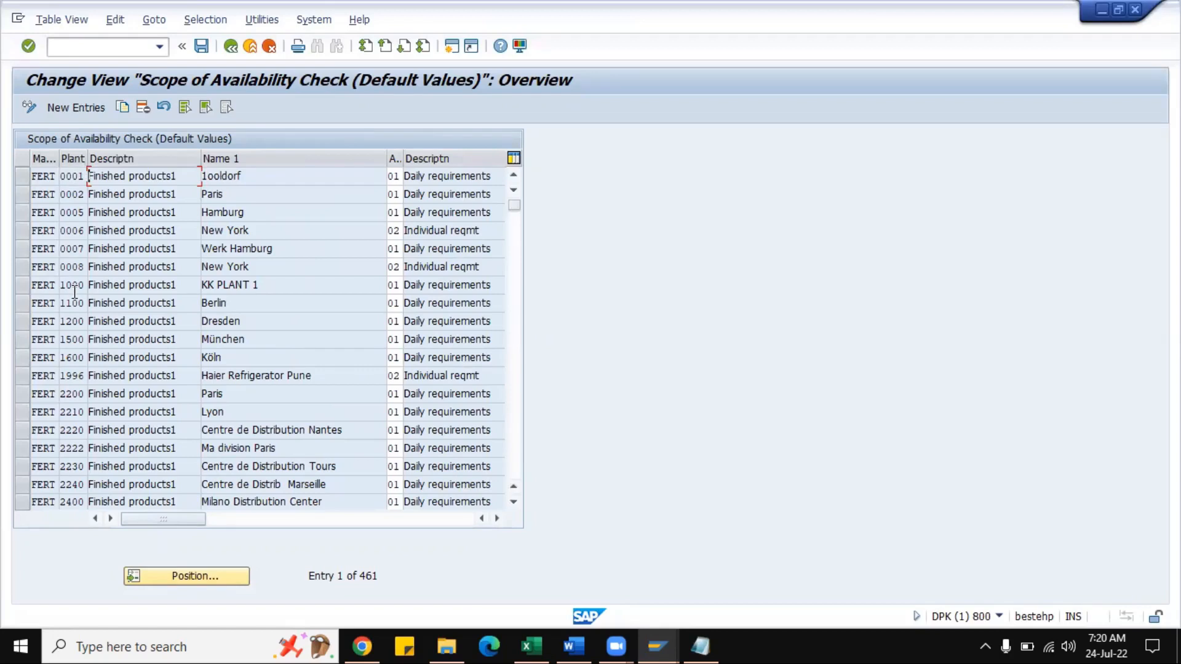
{"action": "left_click", "coordinate": [178, 578]}
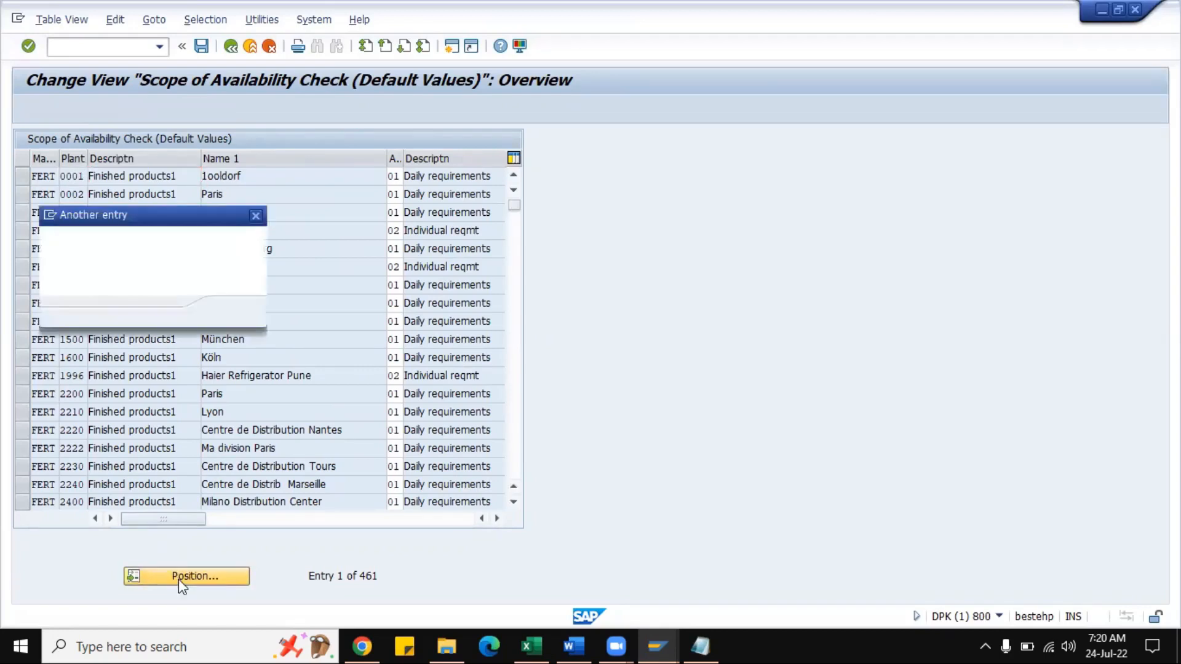
{"action": "key", "text": "Tab"}
{"action": "type", "text": "zabc"}
{"action": "key", "text": "Return"}
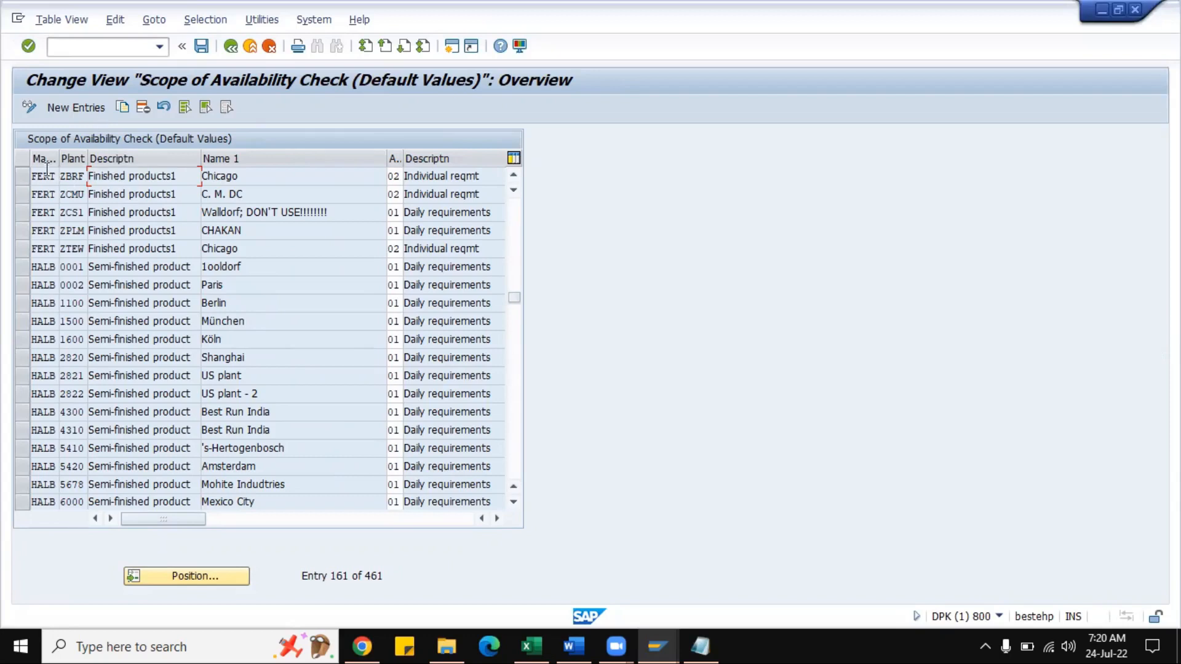
- Copy the FERT default value entry of plant ZBRF to plant ZABC with checking group 01, Daily requirements
{"action": "left_click", "coordinate": [23, 178]}
{"action": "left_click", "coordinate": [128, 107]}
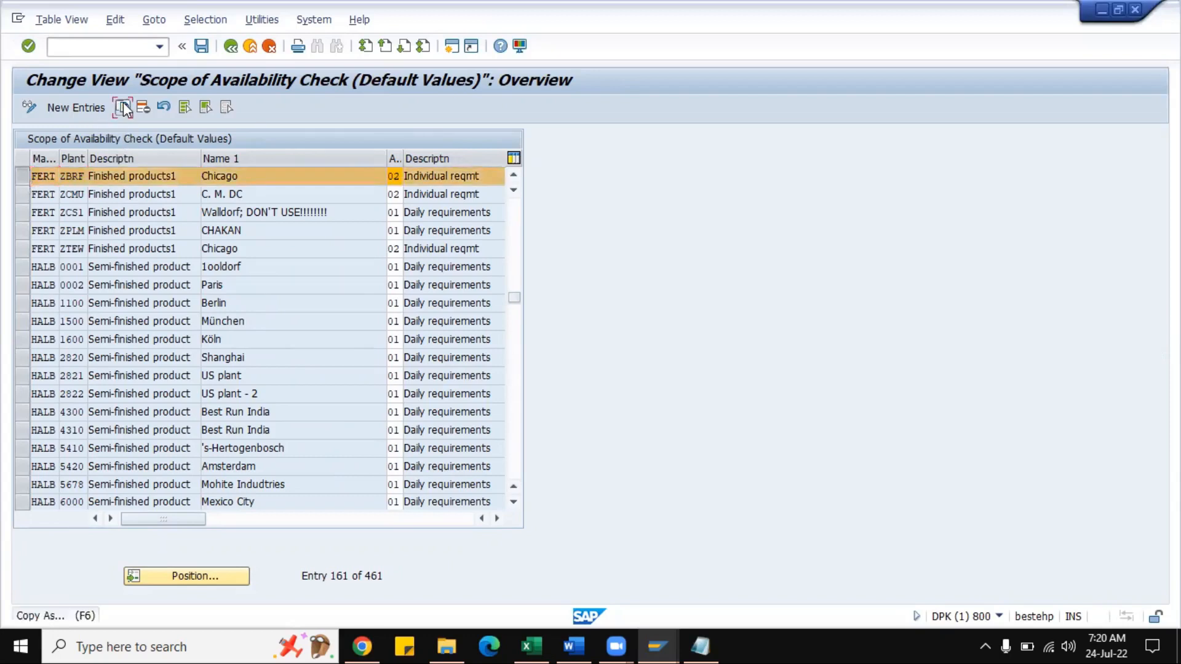
{"action": "key", "text": "Tab"}
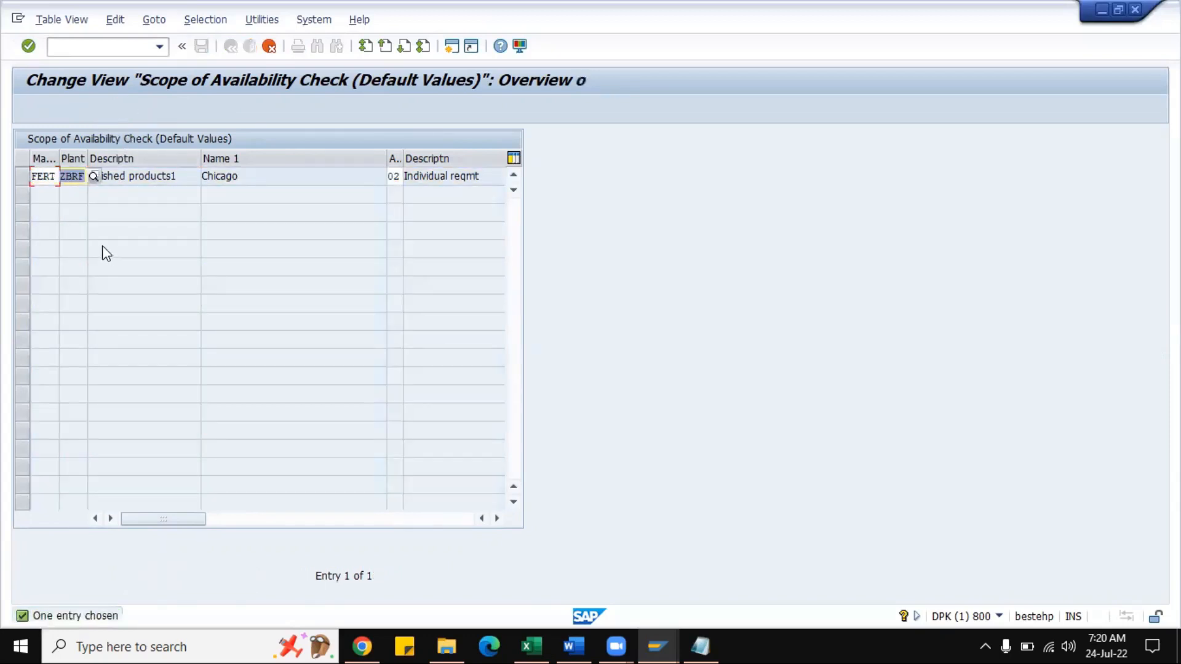
{"action": "type", "text": "zabc"}
{"action": "key", "text": "Tab"}
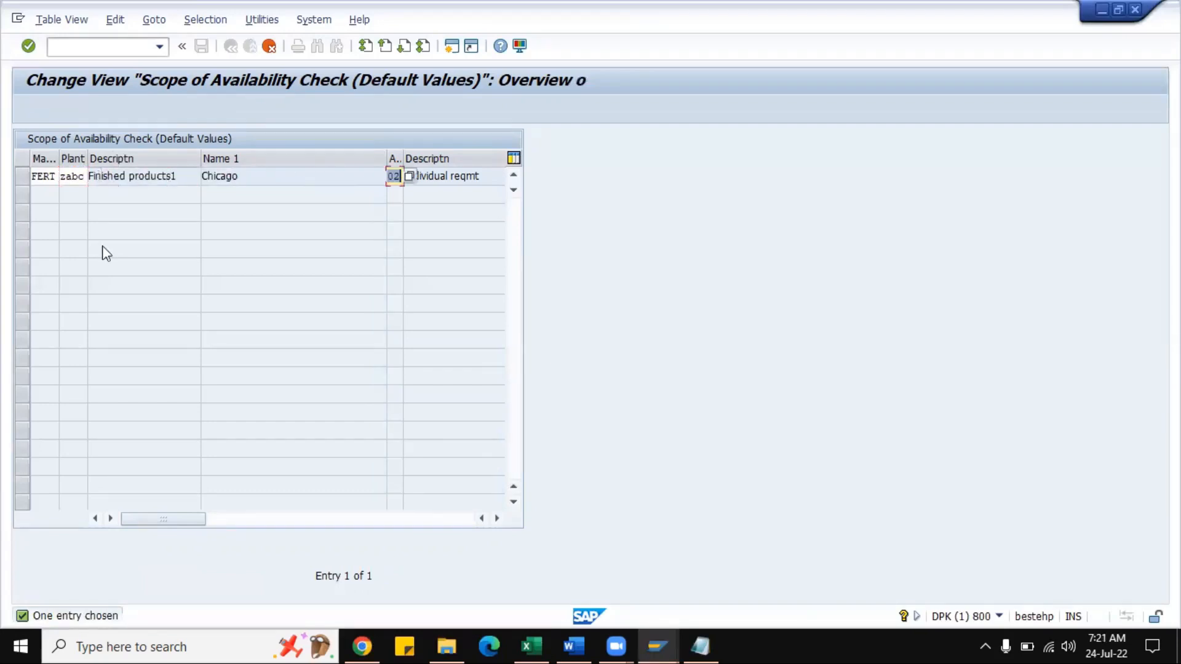
{"action": "key", "text": "Return"}
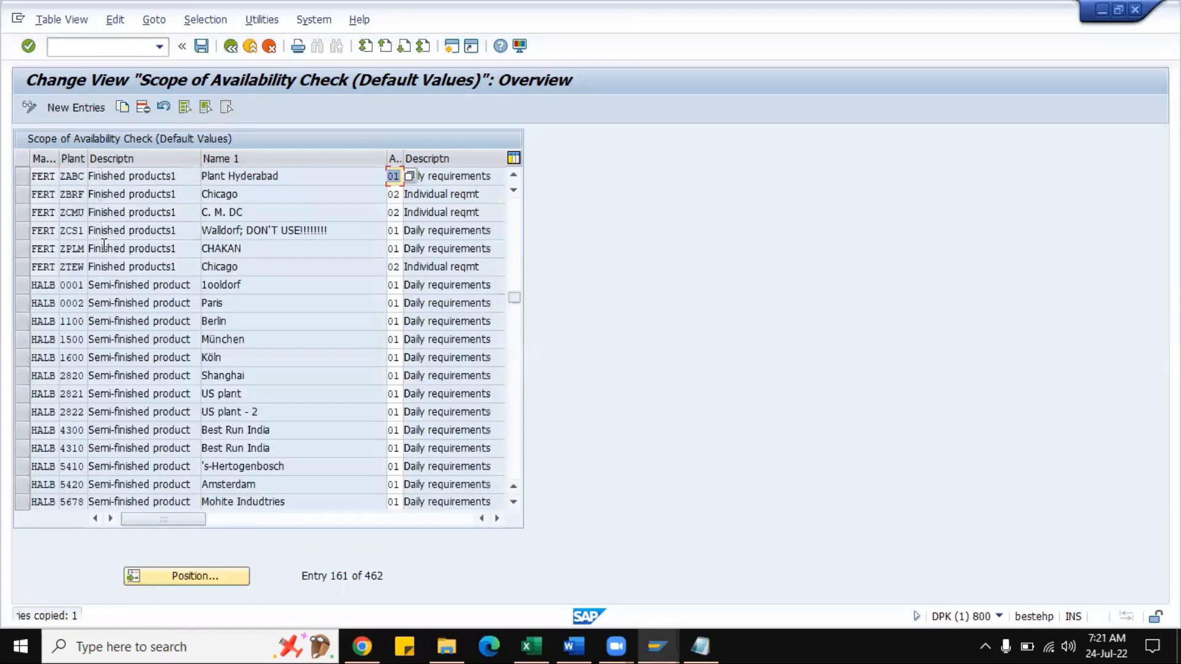
- Save the new default entry to the customizing request ABCD Group Companies India and return to the IMG
{"action": "left_click", "coordinate": [201, 45]}
{"action": "left_click", "coordinate": [358, 294]}
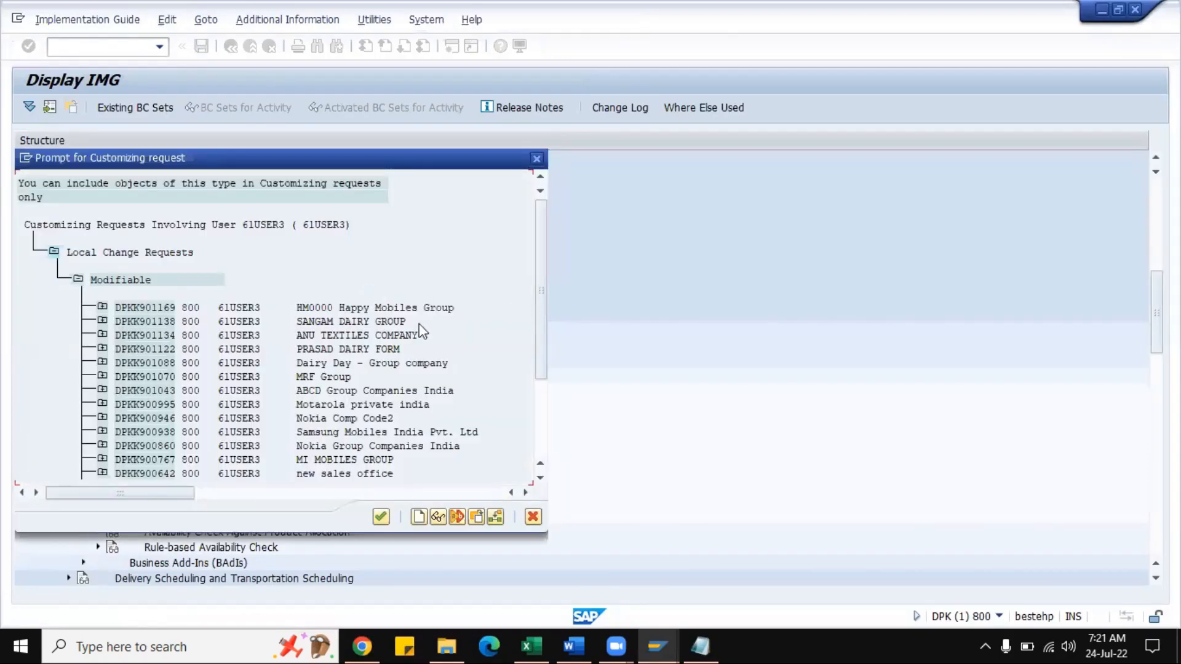
{"action": "double_click", "coordinate": [370, 391]}
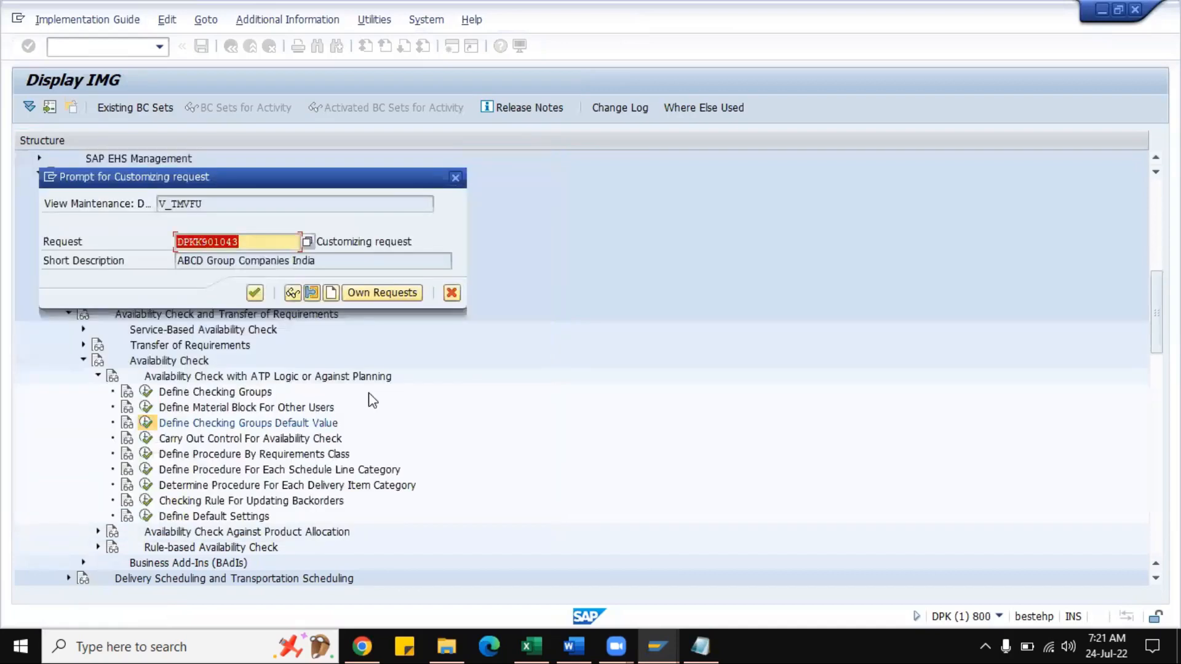
{"action": "left_click", "coordinate": [255, 293]}
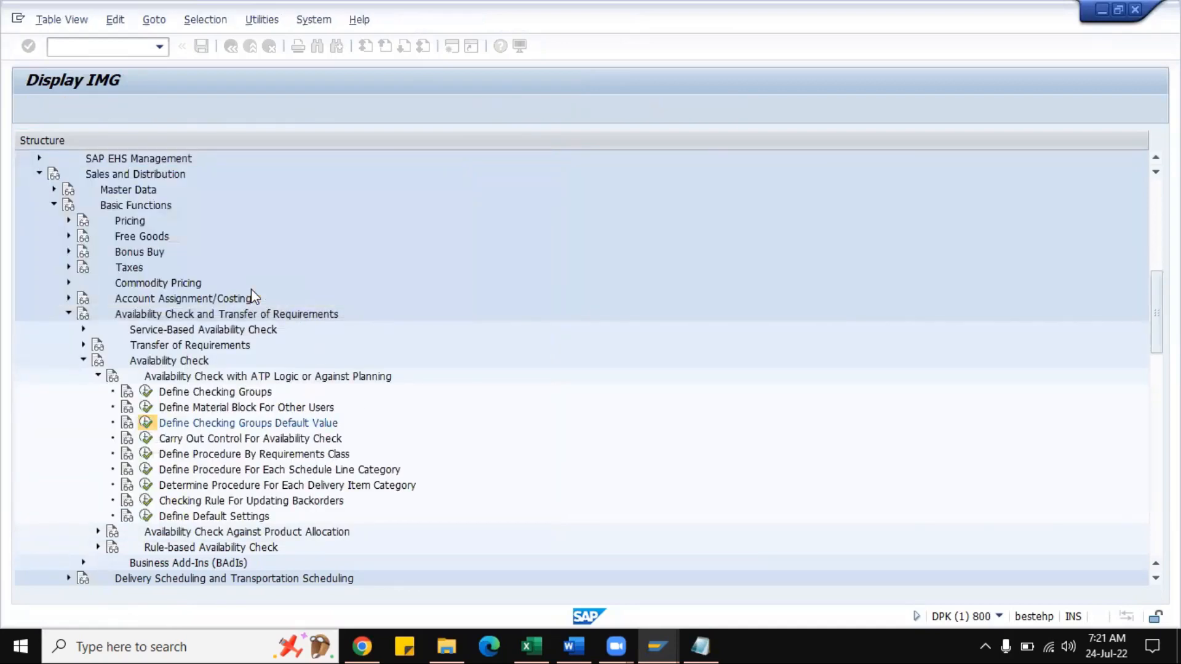
{"action": "left_click", "coordinate": [232, 46]}
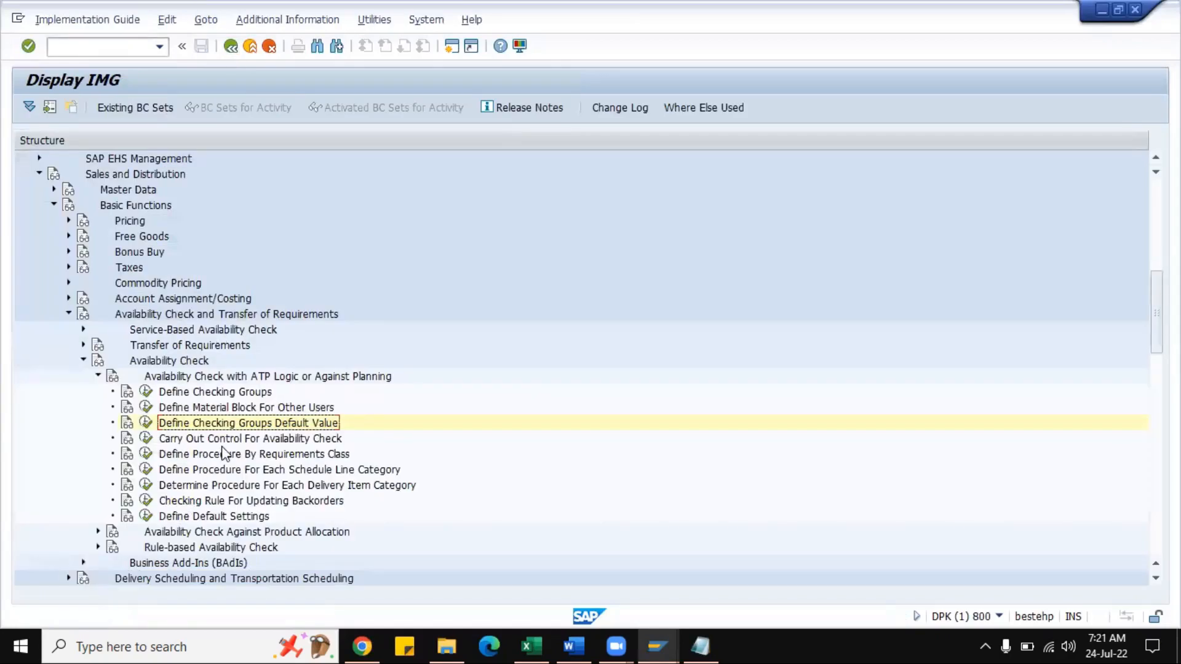
- Review checking rules A, SD order, and B, SD delivery, for checking group 01 in Carry Out Control For Availability Check
{"action": "left_click", "coordinate": [146, 438]}
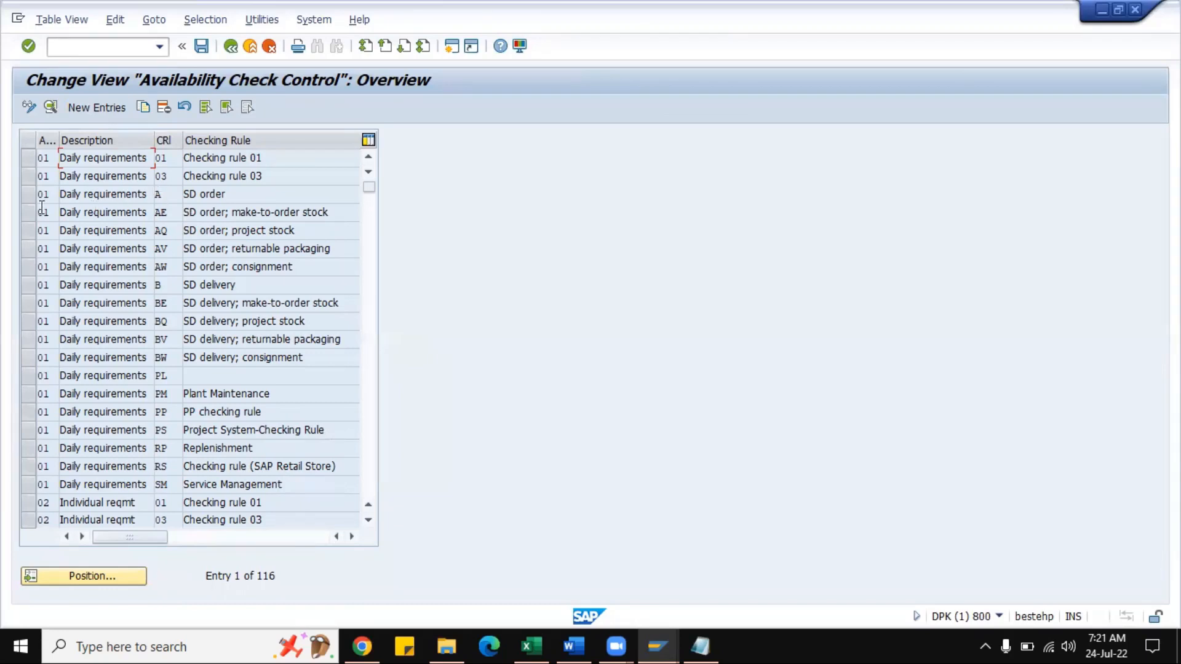
{"action": "left_click", "coordinate": [28, 194]}
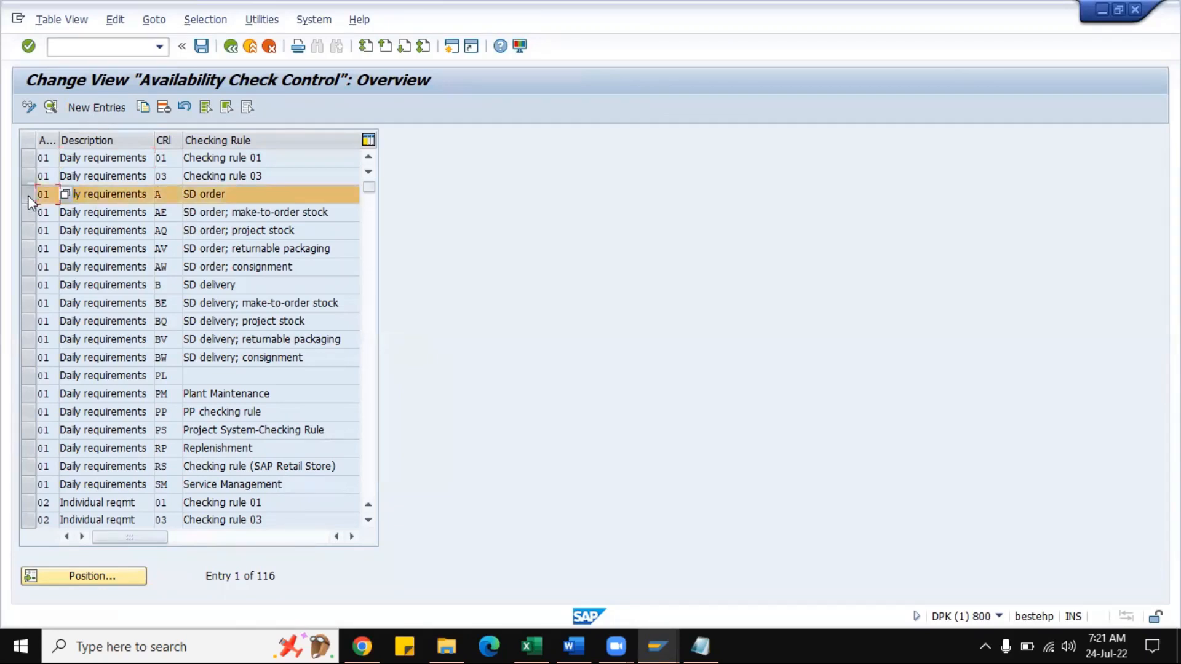
{"action": "left_click", "coordinate": [27, 286]}
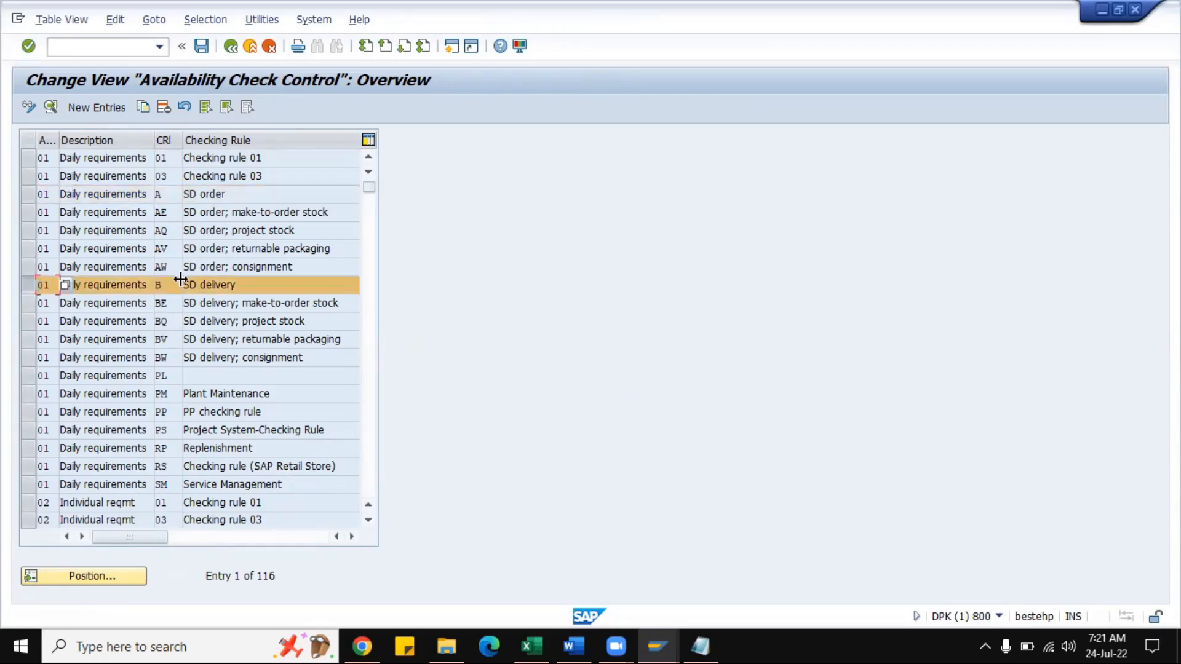
{"action": "left_click", "coordinate": [232, 47]}
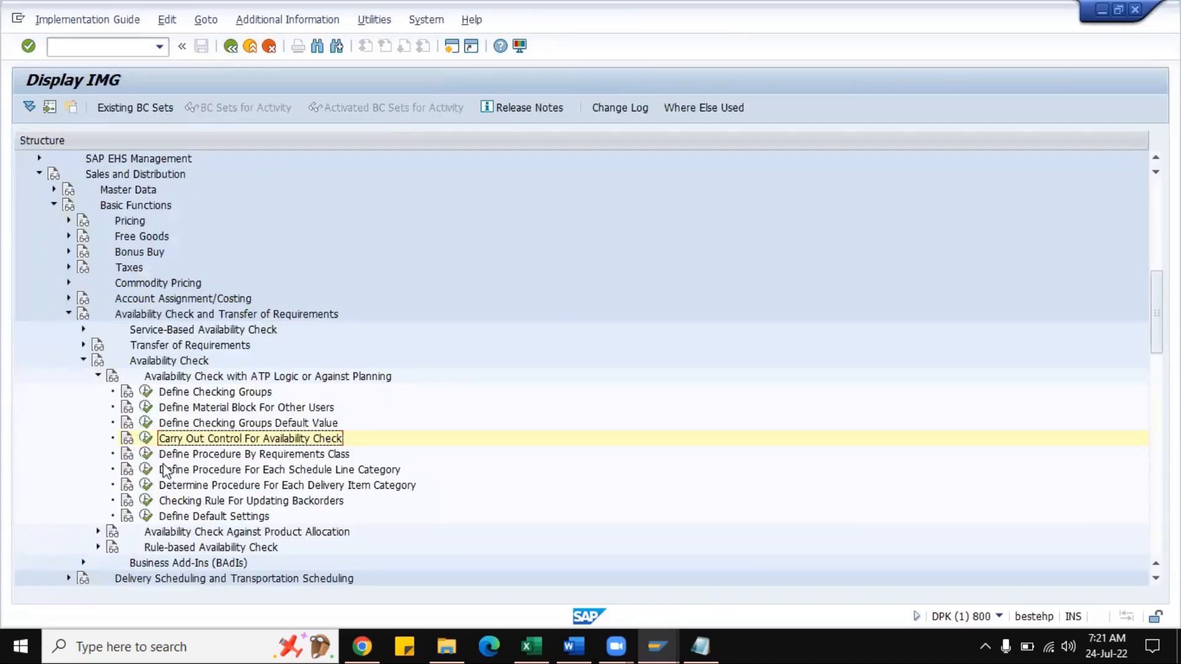
- Review requirements classes 011, Delivery requirement, and 041, Order/delivery reqmt, in Define Procedure By Requirements Class
{"action": "left_click", "coordinate": [146, 454]}
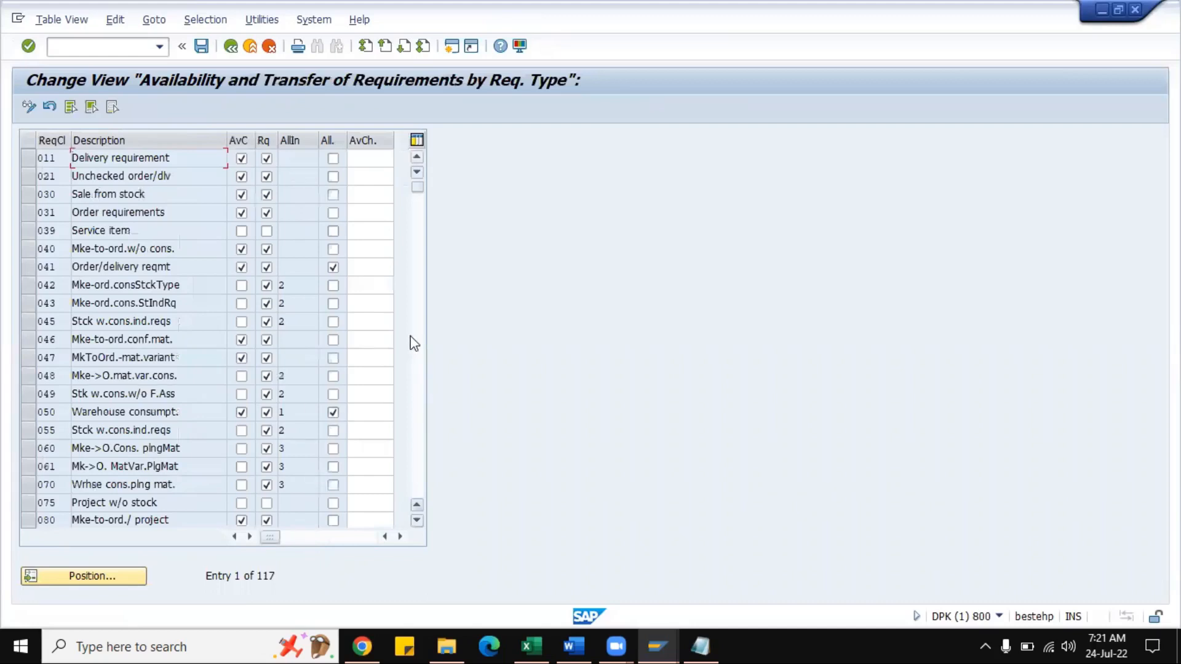
{"action": "left_click", "coordinate": [28, 159]}
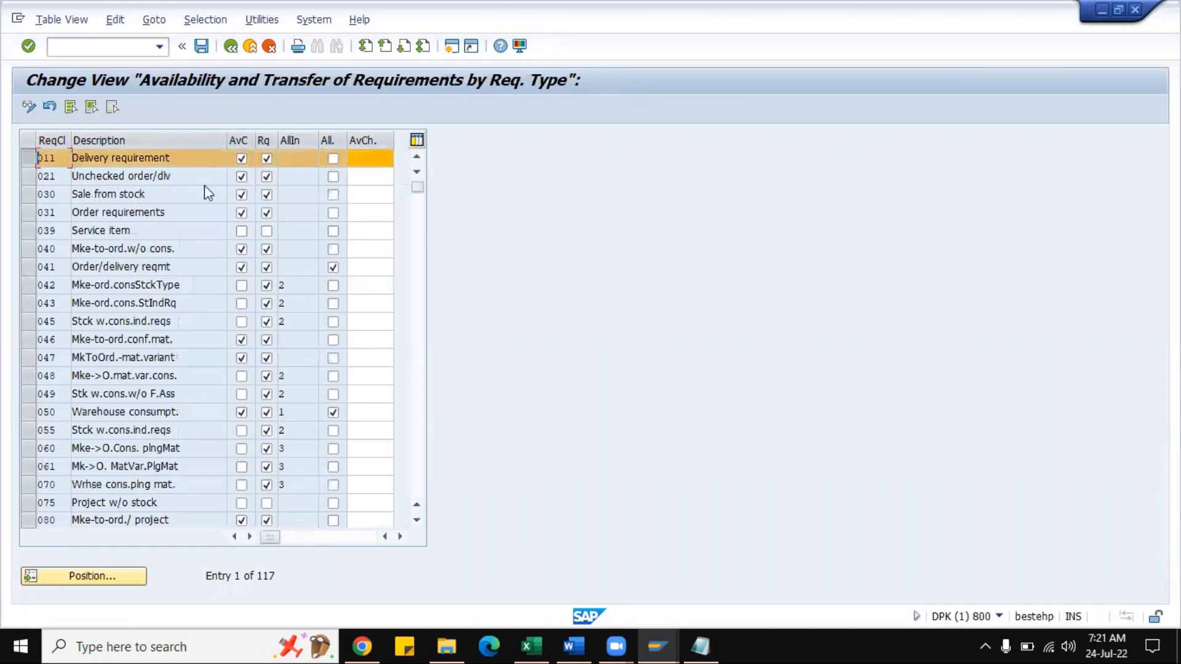
{"action": "left_click", "coordinate": [28, 268]}
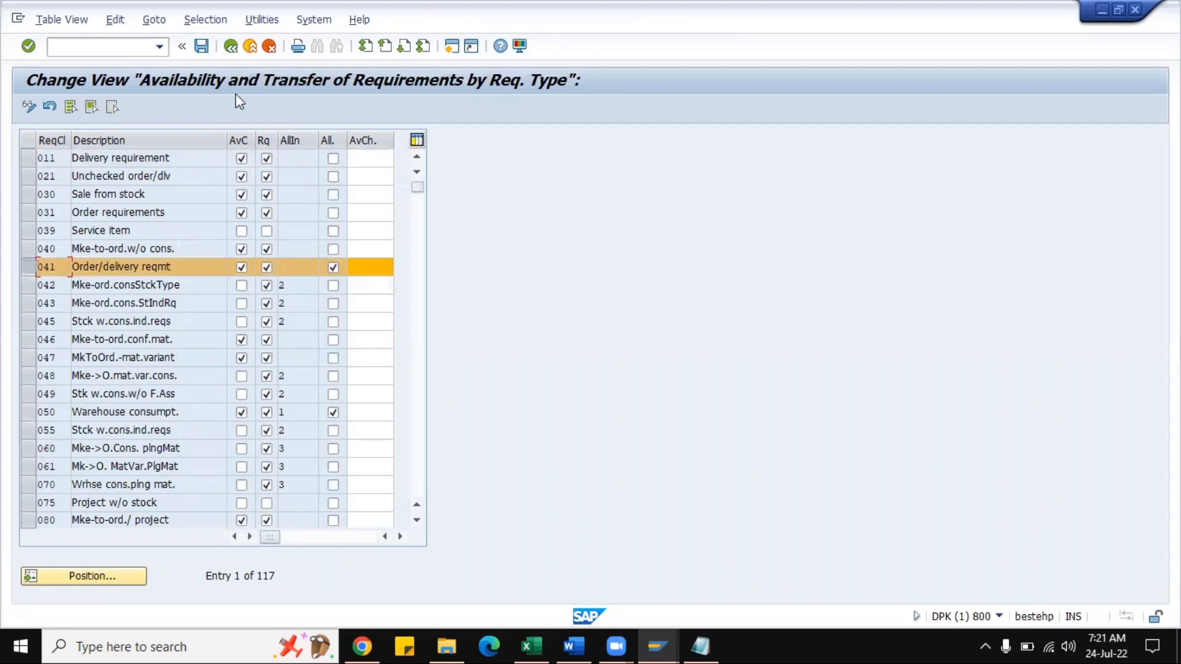
{"action": "left_click", "coordinate": [230, 47]}
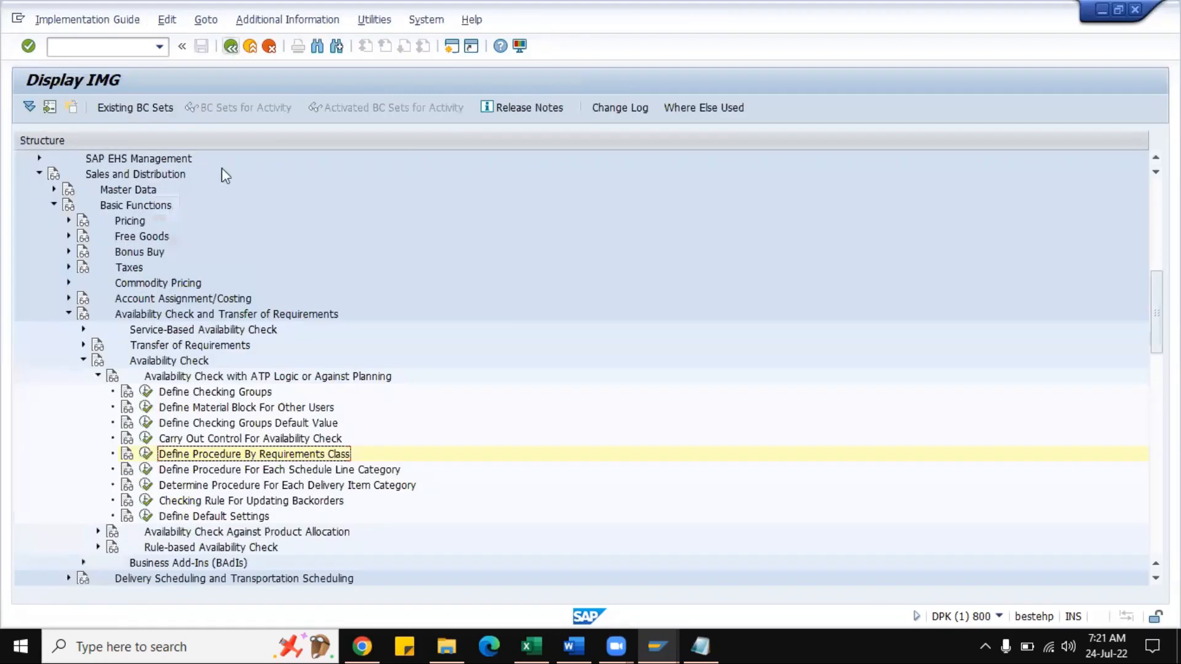
- Display the locked data of Define Procedure For Each Schedule Line Category and return to the IMG
{"action": "left_click", "coordinate": [147, 468]}
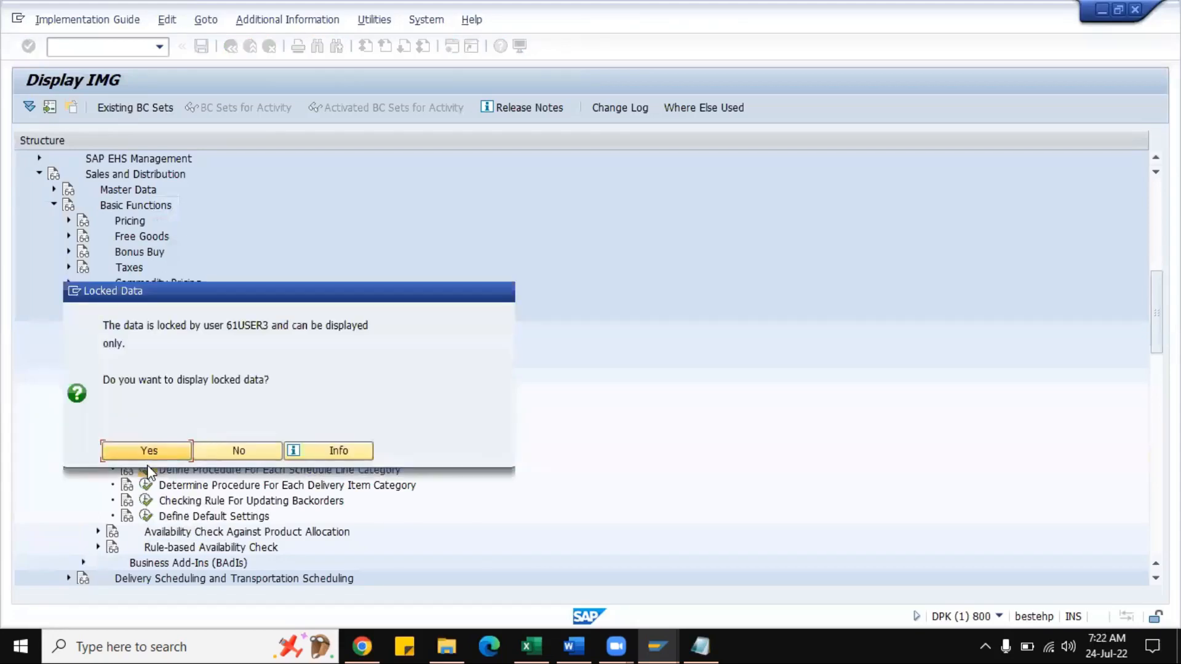
{"action": "left_click", "coordinate": [185, 453]}
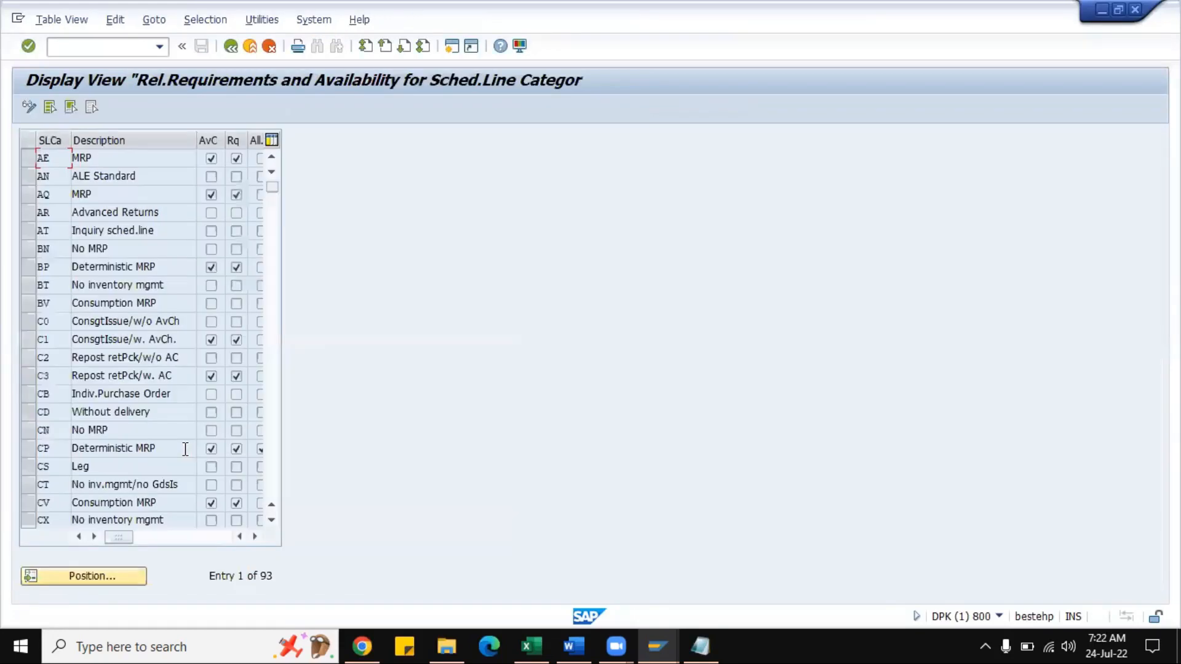
{"action": "left_click", "coordinate": [231, 46]}
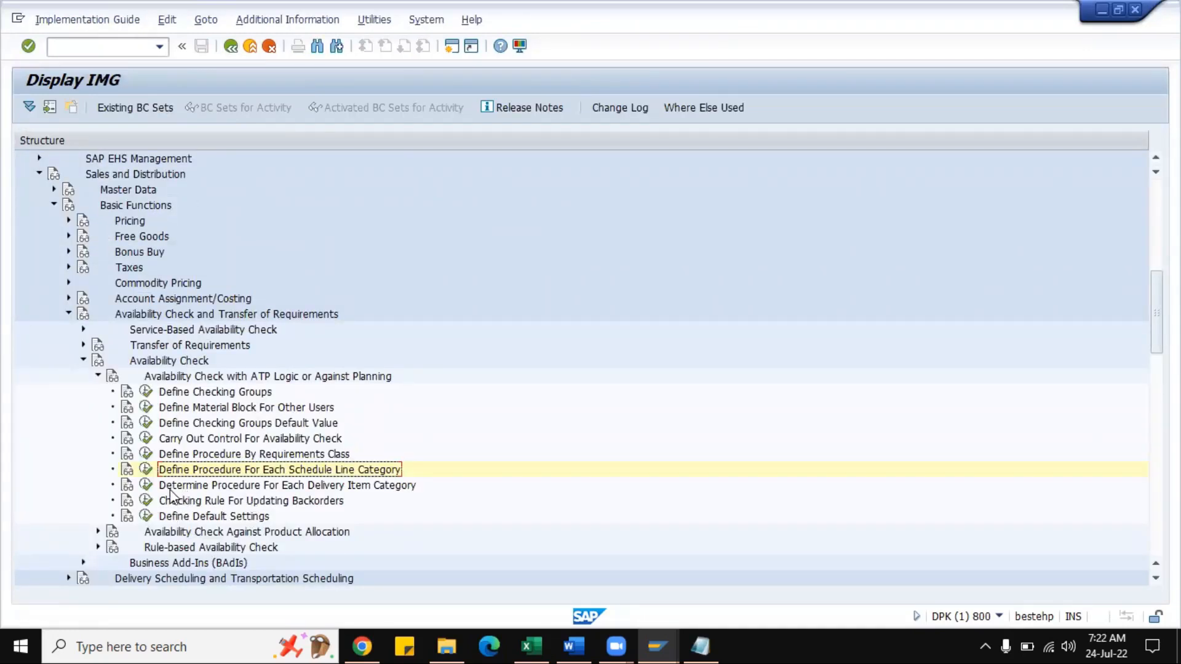
- Open Determine Procedure For Each Delivery Item Category and position the list at item category TAN
{"action": "left_click", "coordinate": [146, 486]}
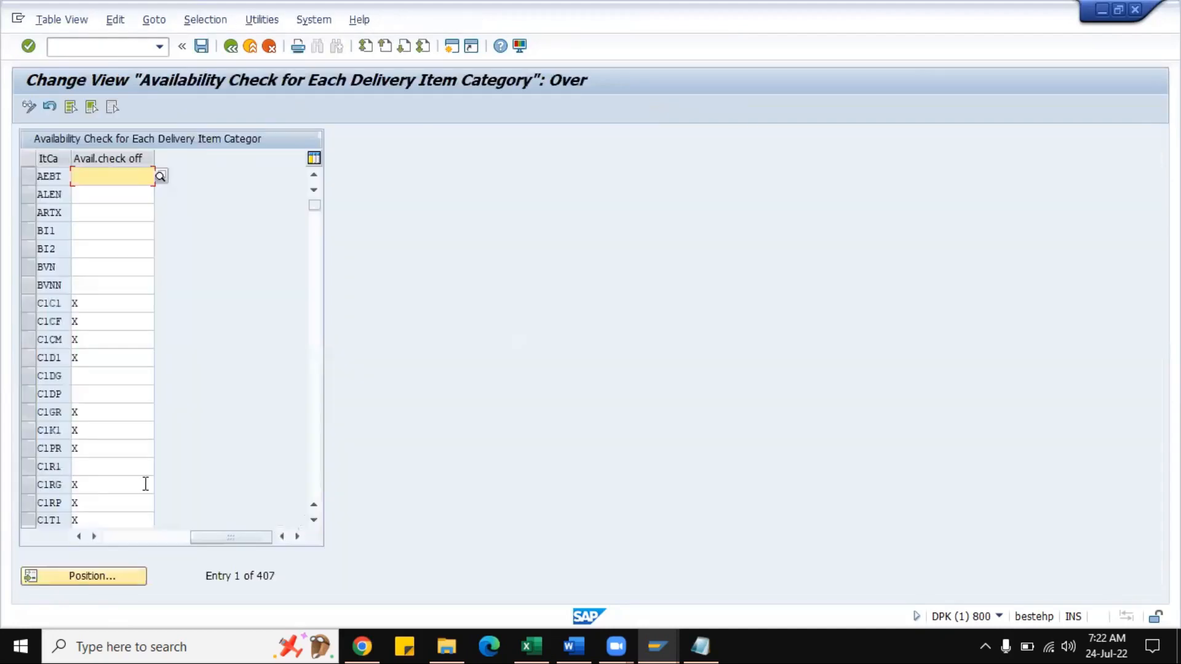
{"action": "left_click", "coordinate": [101, 576]}
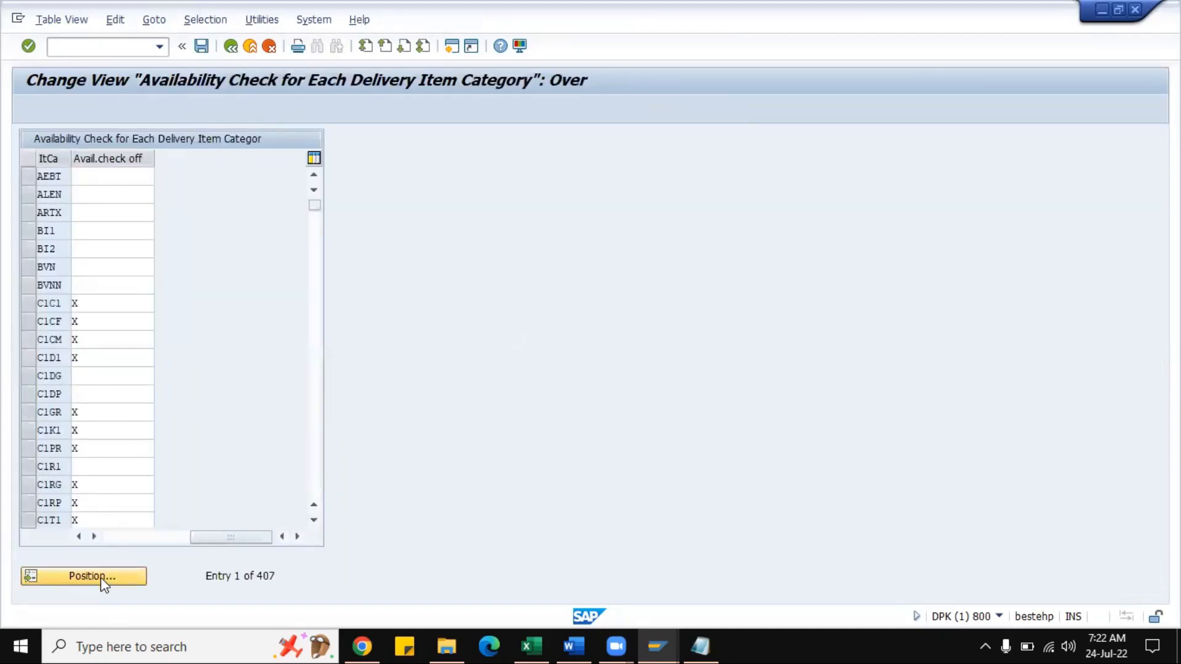
{"action": "type", "text": "tan"}
{"action": "key", "text": "Return"}
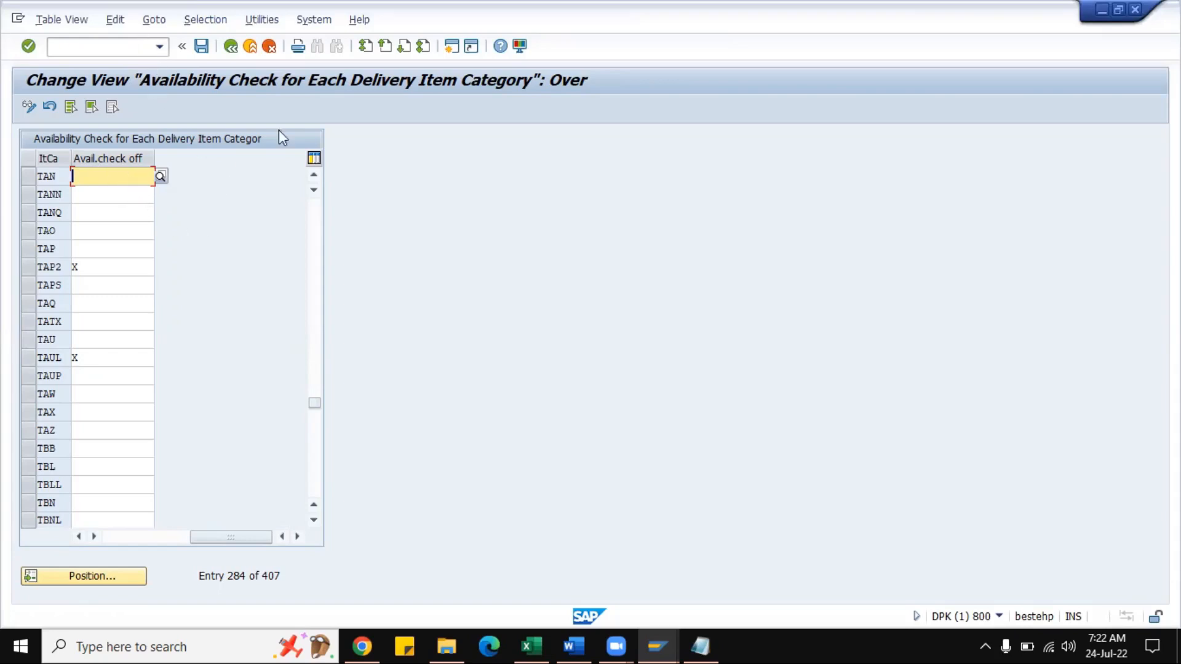
- Open the Delivery item categories view in a new session, displaying the locked data
{"action": "left_click", "coordinate": [98, 48]}
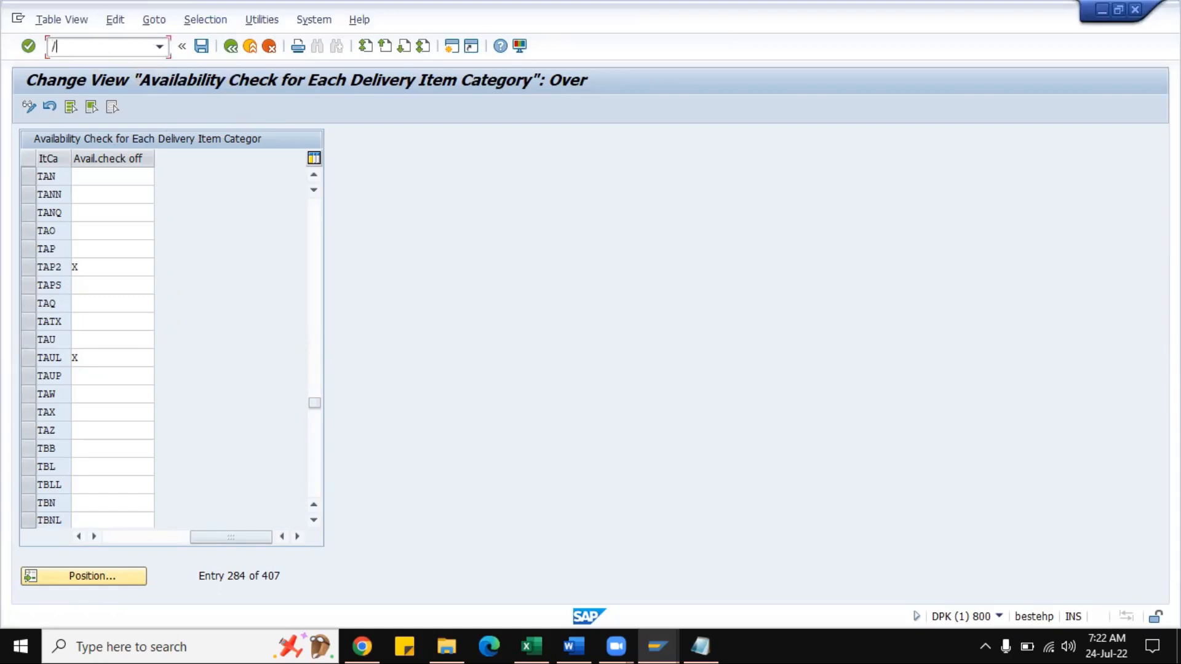
{"action": "key", "text": "Return"}
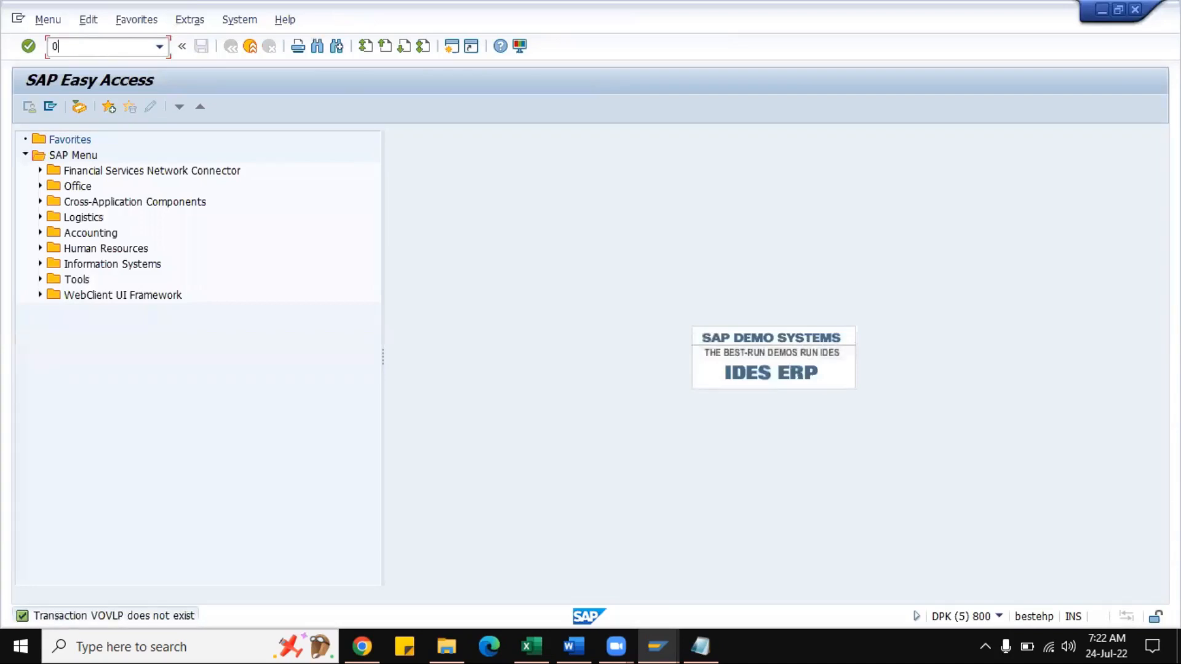
{"action": "key", "text": "Return"}
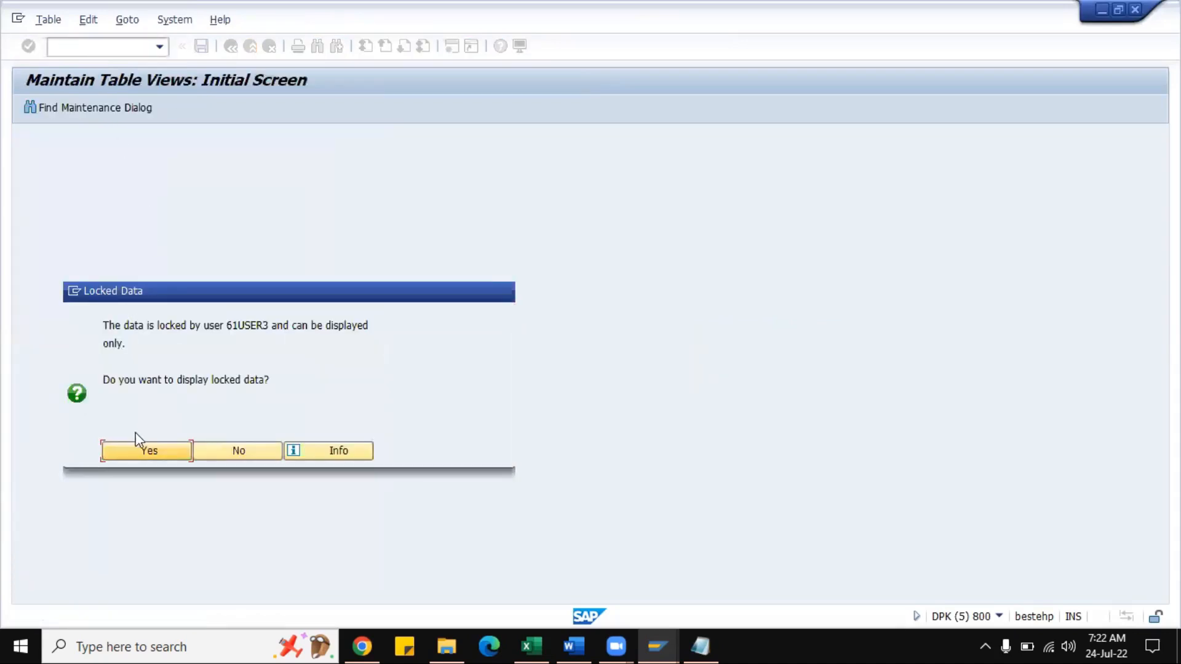
{"action": "left_click", "coordinate": [140, 452]}
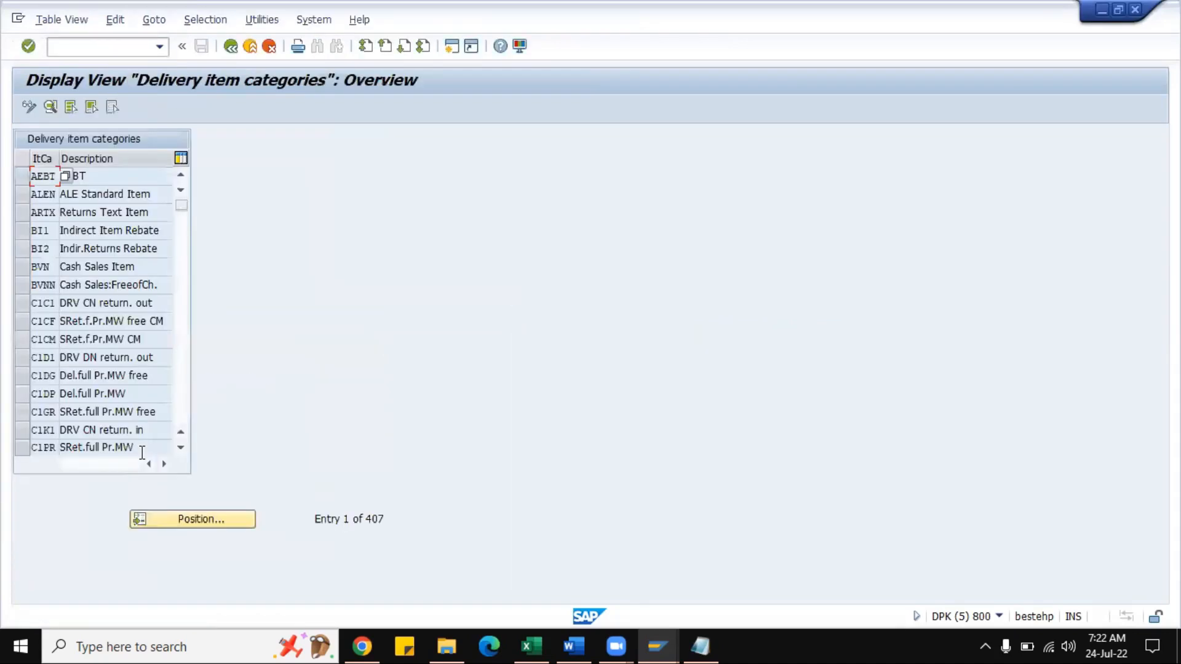
- Open the details of delivery item category TAN and look up the possible values for AvailCkOff
{"action": "left_click", "coordinate": [229, 520]}
{"action": "type", "text": "tan"}
{"action": "key", "text": "Return"}
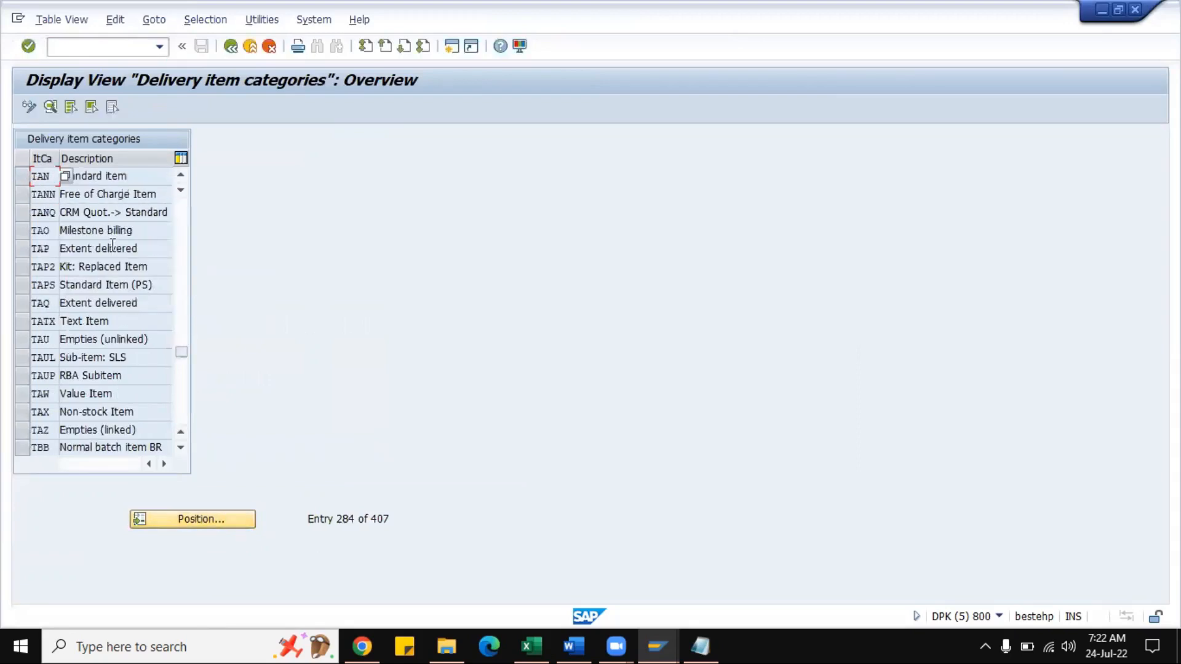
{"action": "double_click", "coordinate": [140, 177]}
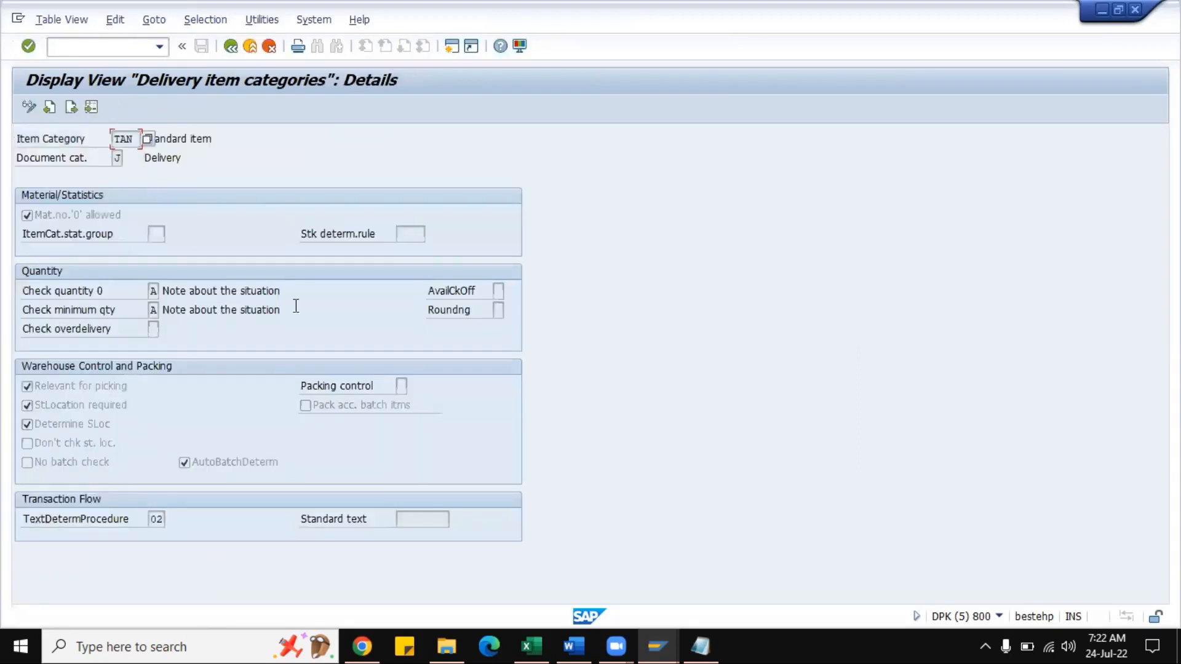
{"action": "left_click", "coordinate": [496, 290]}
{"action": "left_click", "coordinate": [512, 291]}
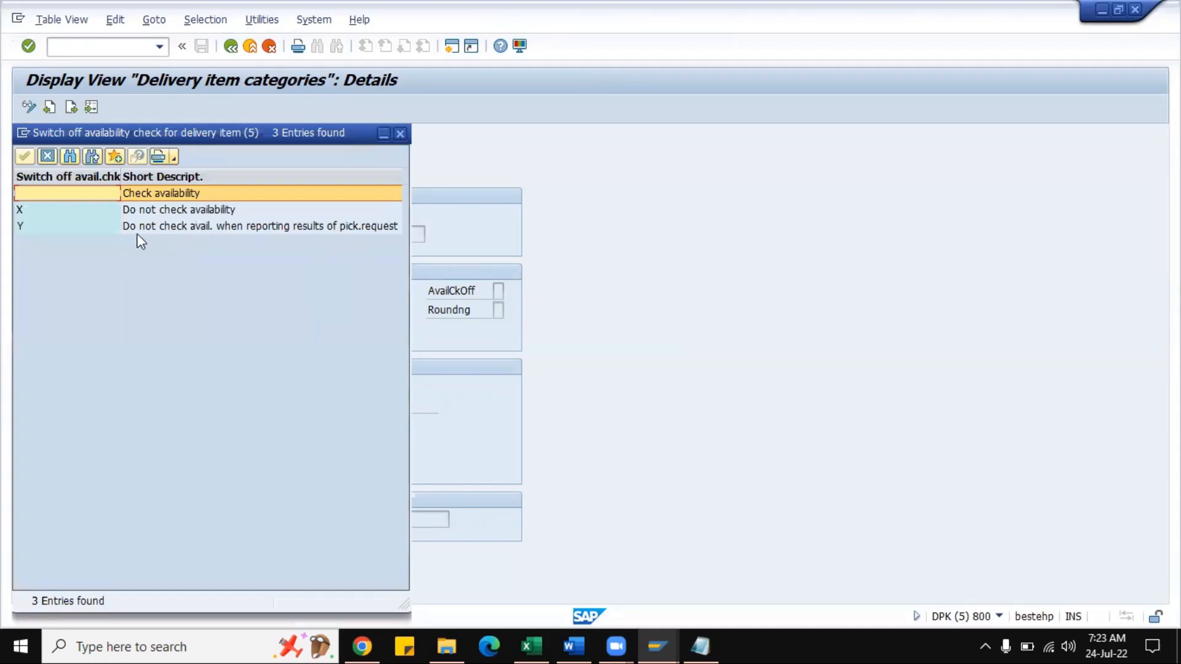
{"action": "left_click", "coordinate": [401, 134]}
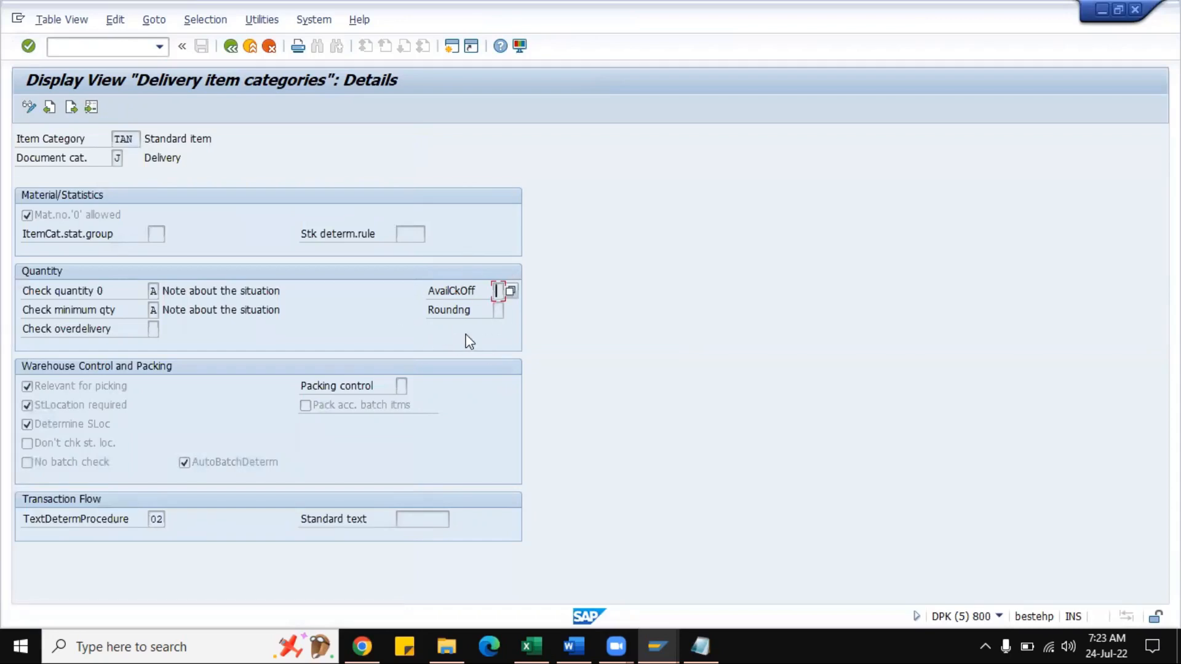
- Switch back to the IMG session and review the sales area default values for the availability check in Define Default Settings
{"action": "mouse_move", "coordinate": [651, 636]}
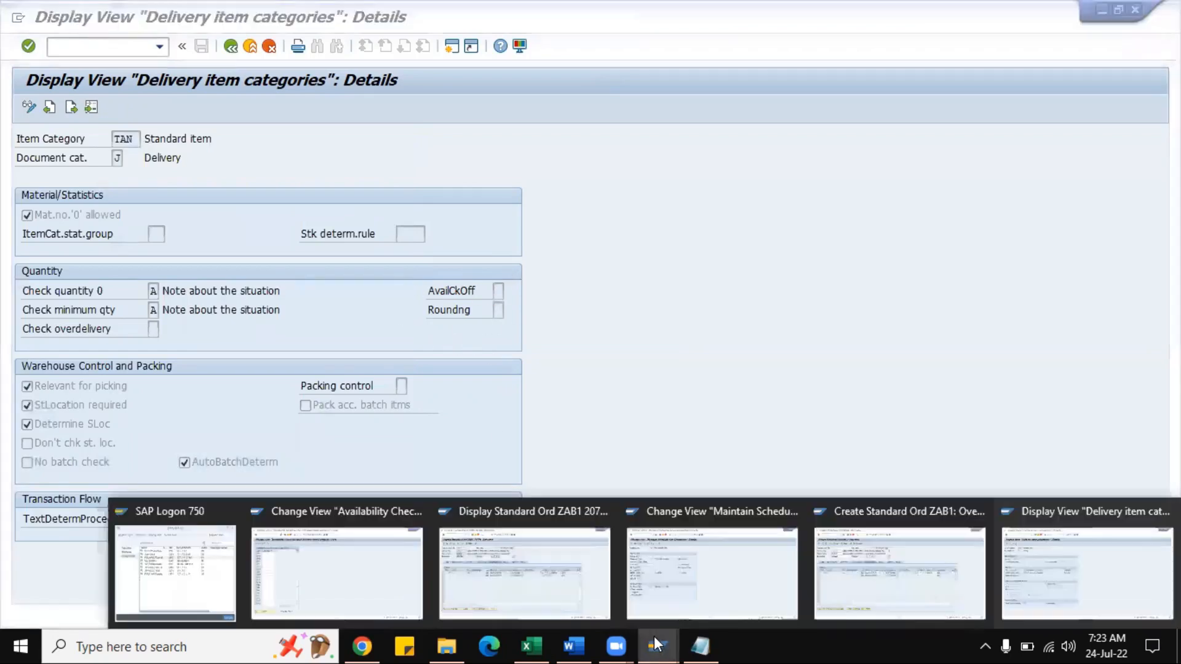
{"action": "left_click", "coordinate": [381, 588]}
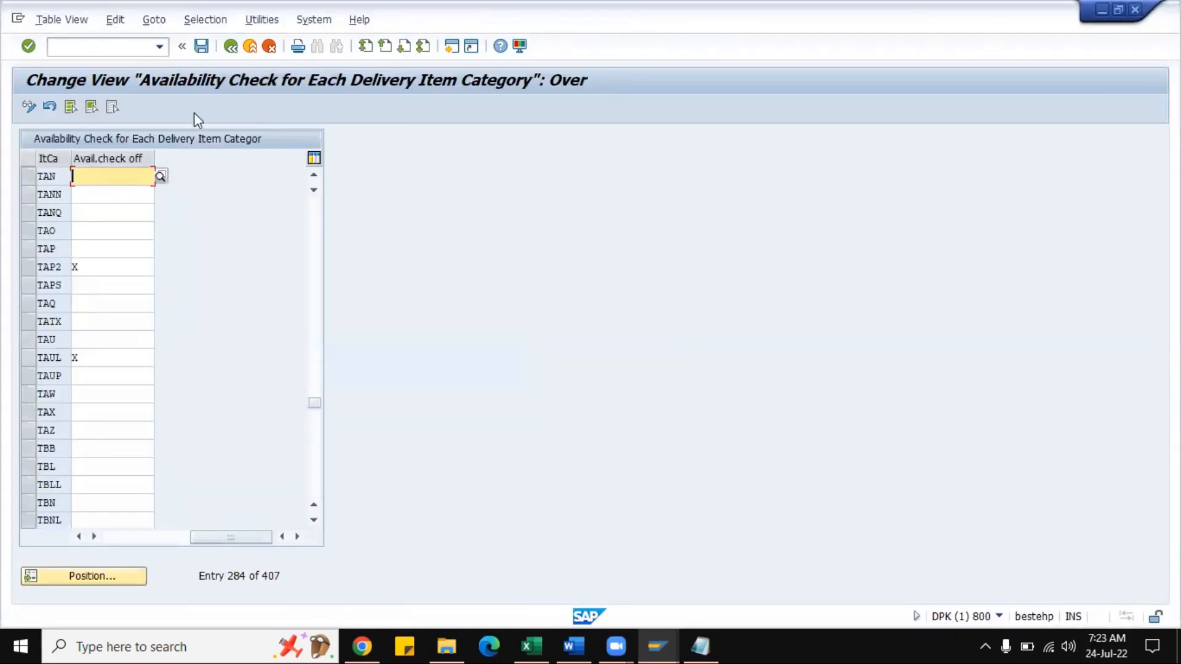
{"action": "left_click", "coordinate": [230, 47]}
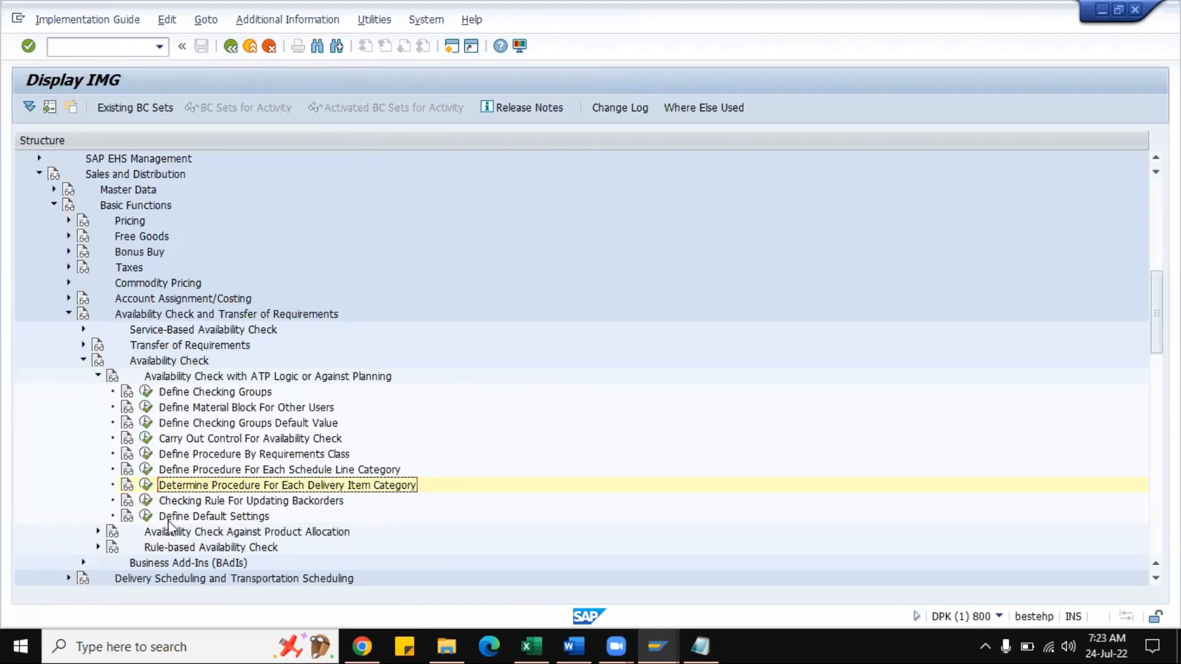
{"action": "left_click", "coordinate": [146, 515]}
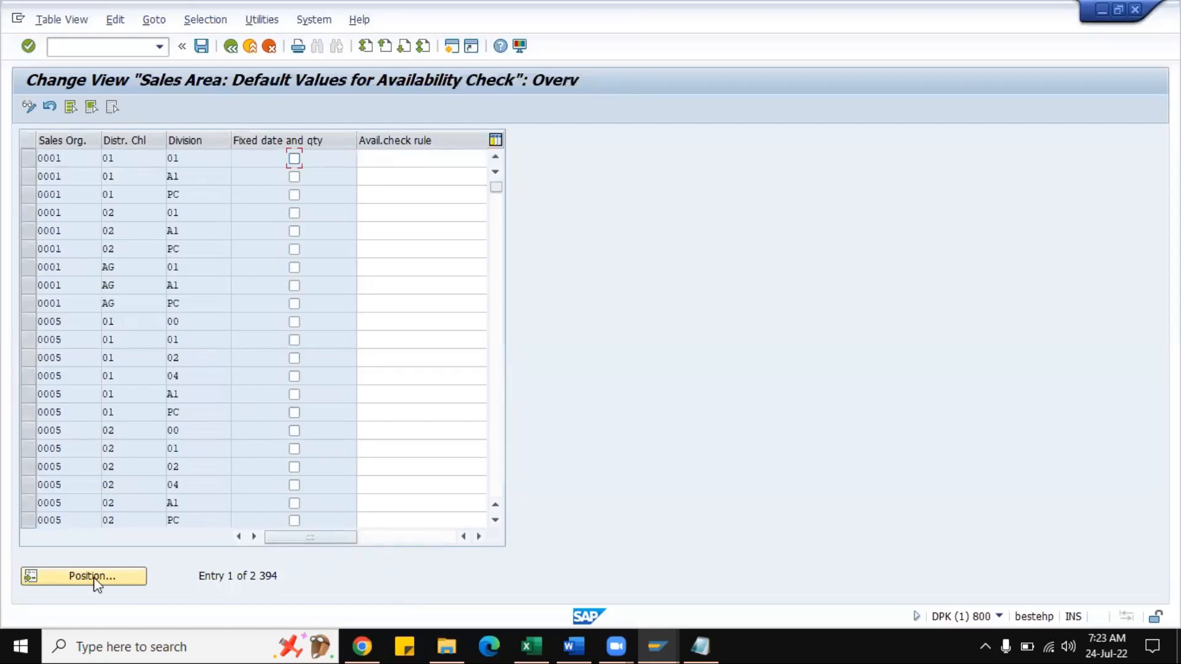
{"action": "left_click", "coordinate": [231, 47]}
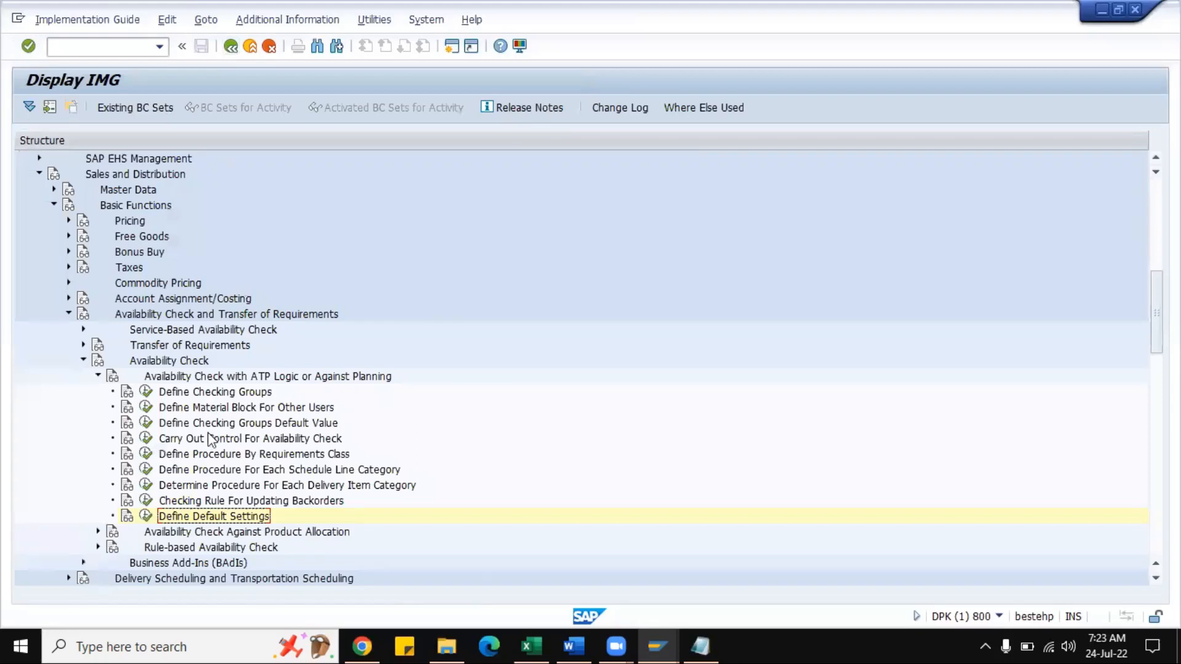
- Review the customizing activities under Availability Check Against Product Allocation, and collapse the Availability Check node
{"action": "left_click", "coordinate": [98, 376]}
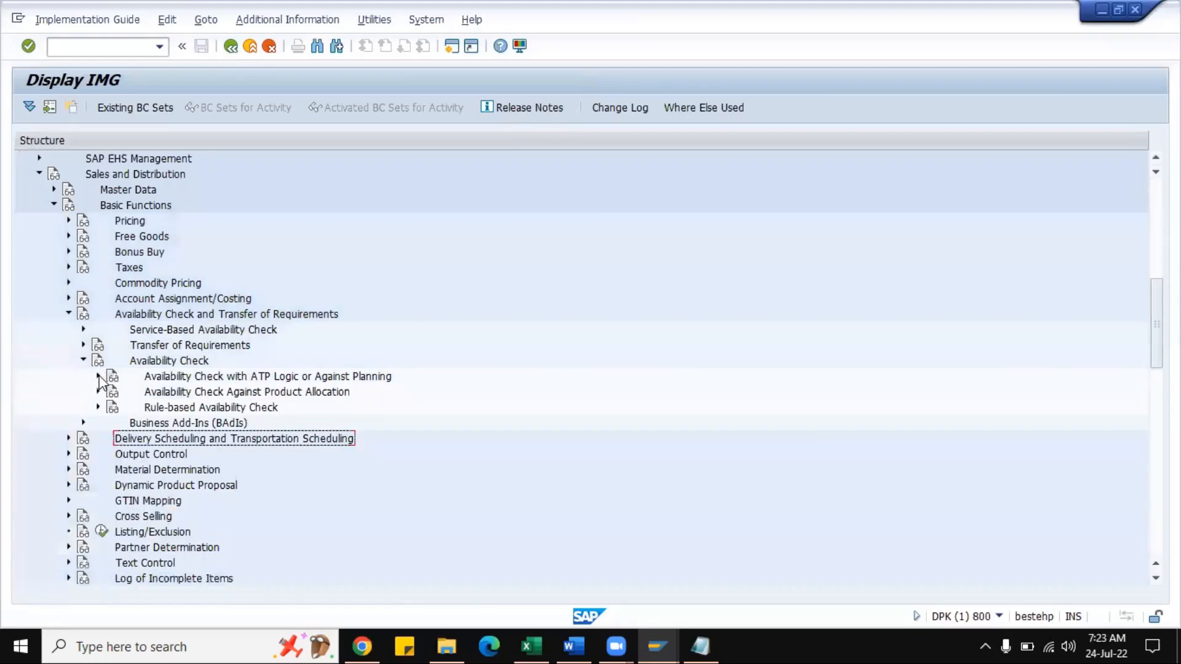
{"action": "left_click", "coordinate": [99, 393]}
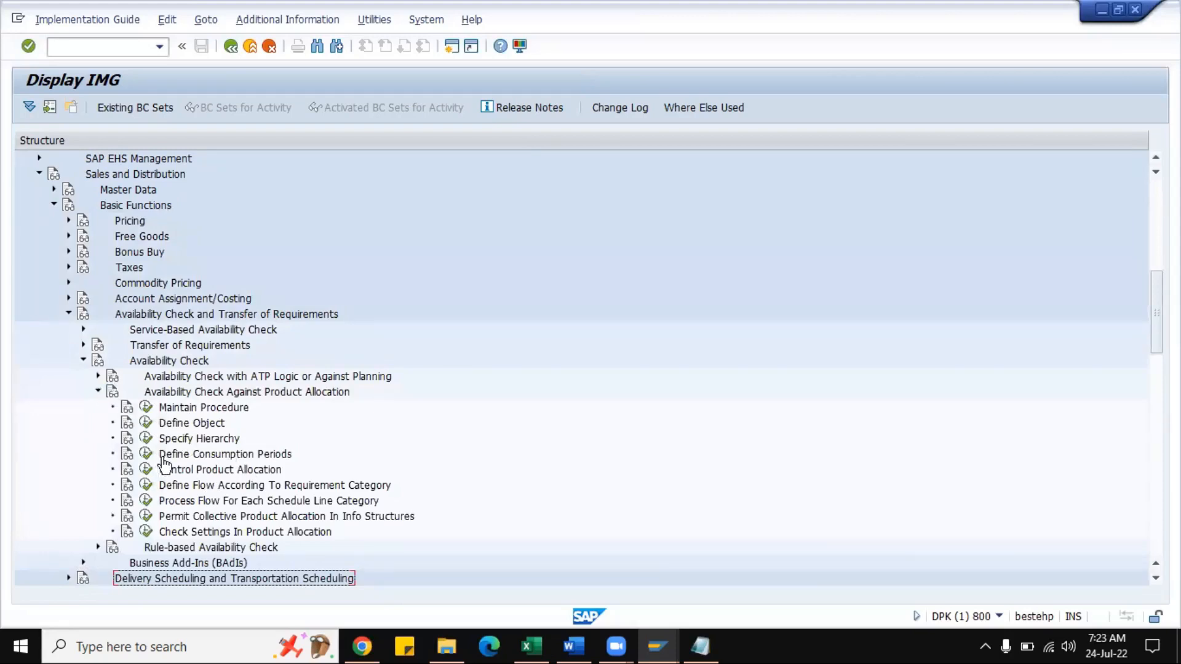
{"action": "left_click", "coordinate": [99, 392]}
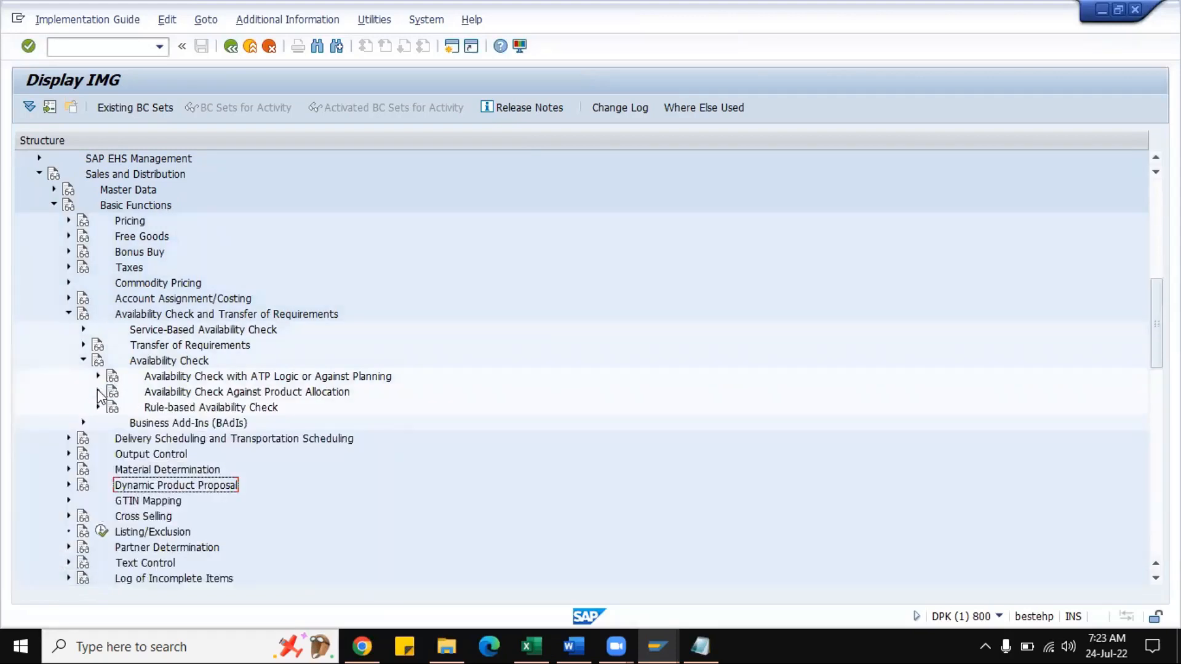
{"action": "left_click", "coordinate": [84, 361]}
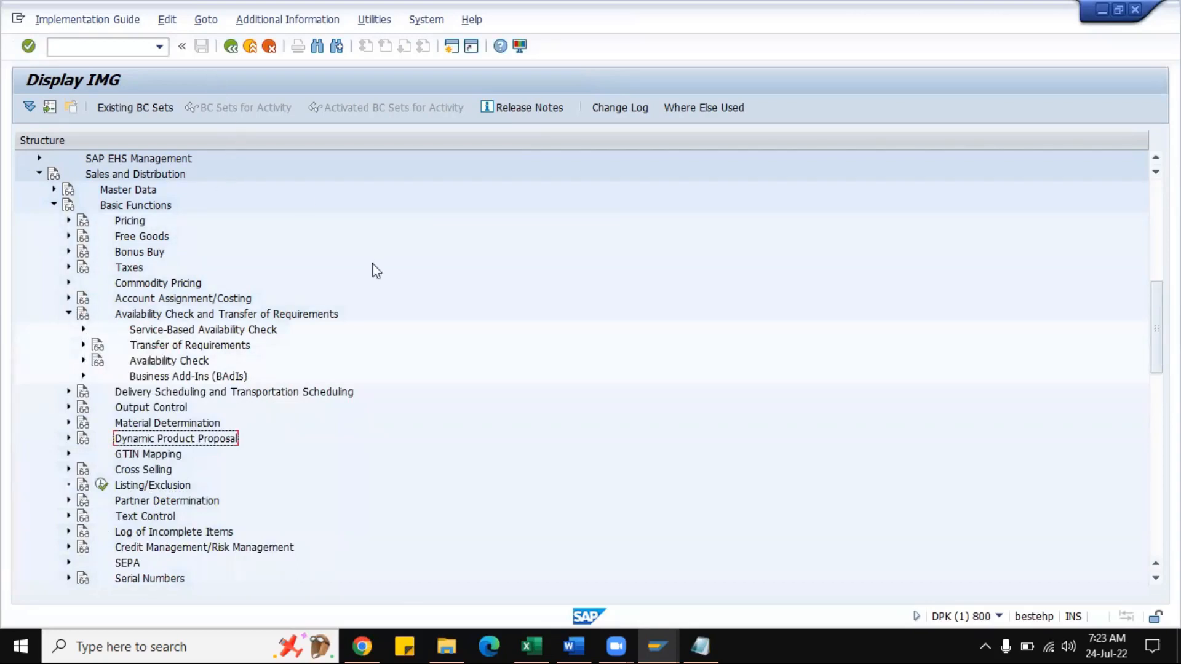
- Switch to the session with the unsaved ZAB1 standard order for material 607 and save the order on leaving it
{"action": "left_click", "coordinate": [665, 636]}
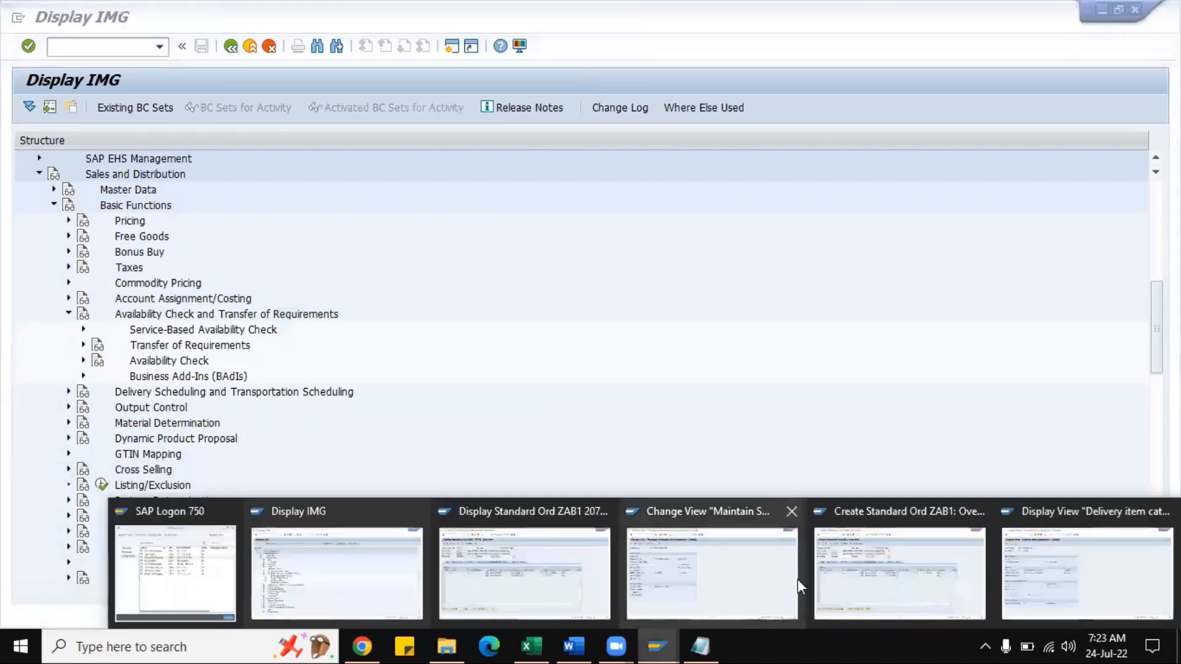
{"action": "left_click", "coordinate": [891, 591]}
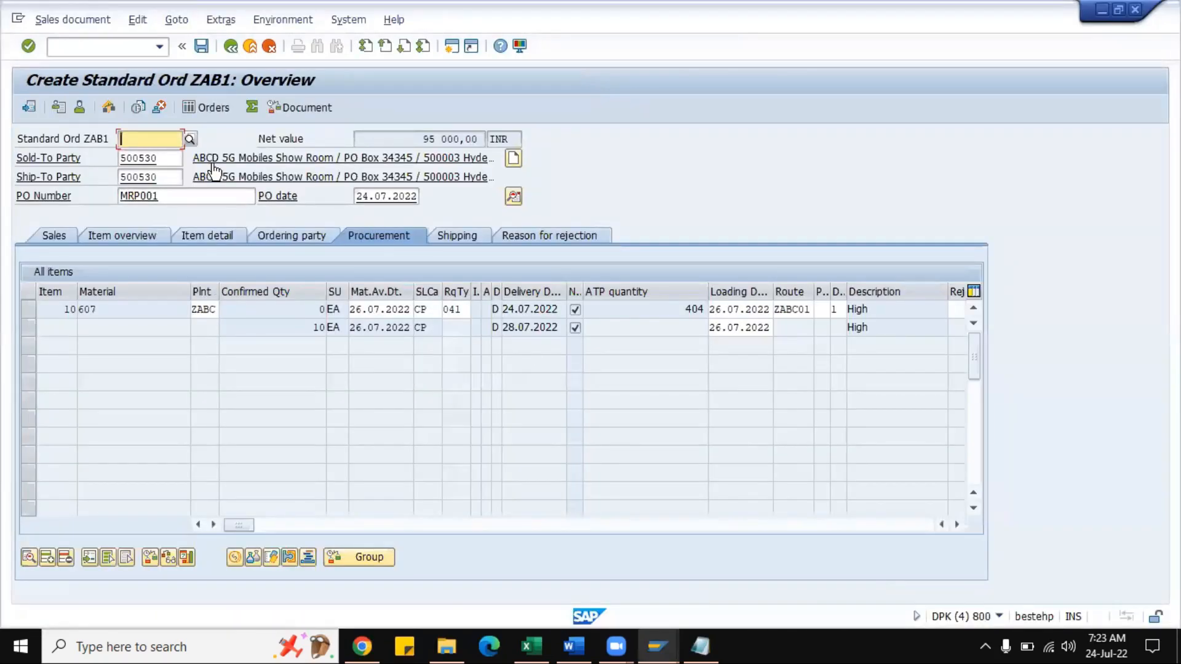
{"action": "left_click", "coordinate": [232, 46]}
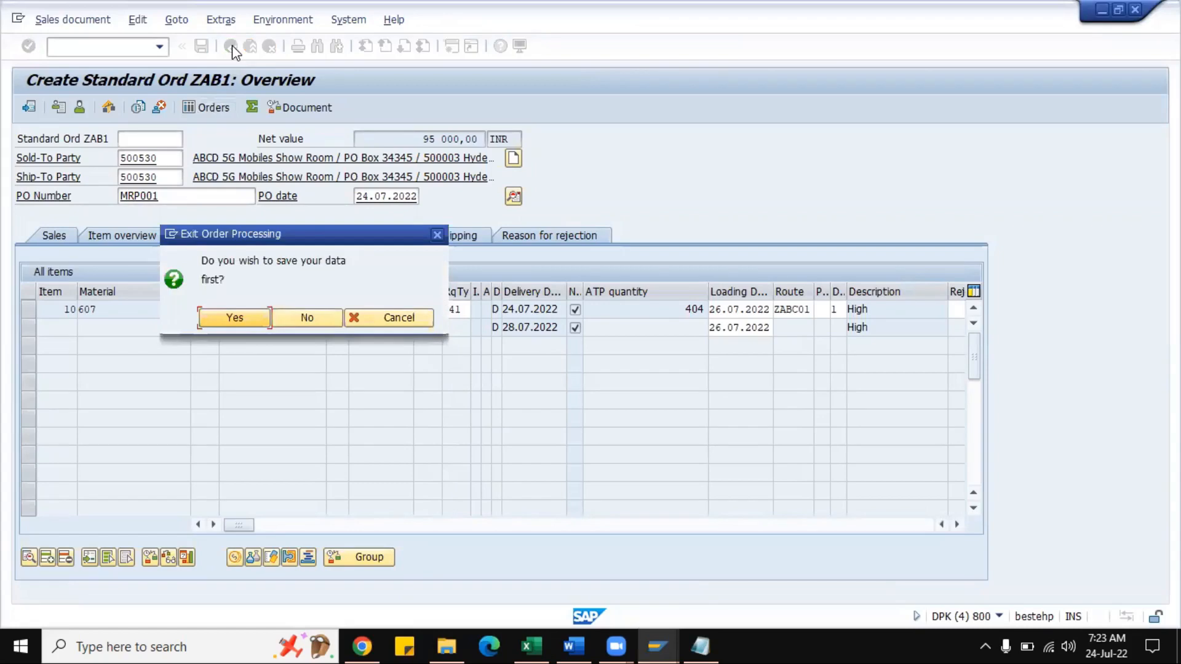
{"action": "left_click", "coordinate": [238, 330]}
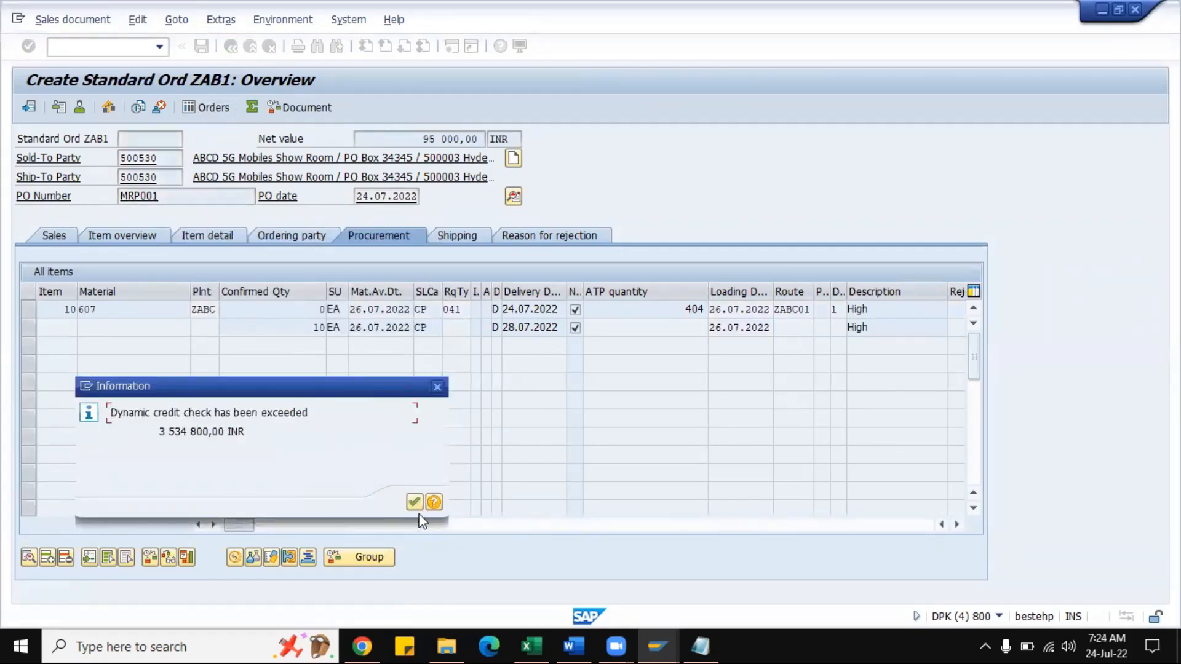
{"action": "left_click", "coordinate": [415, 503]}
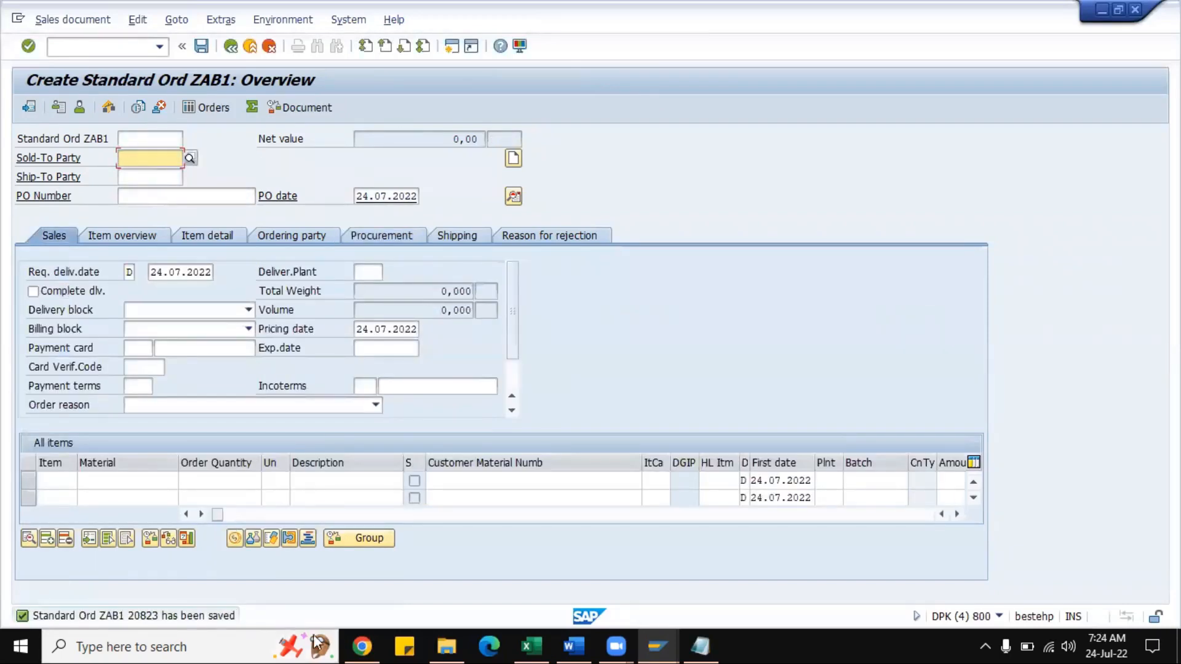
- Note the number of the saved sales order below the requirement type list in Notepad, and return to SAP
{"action": "left_click", "coordinate": [700, 646]}
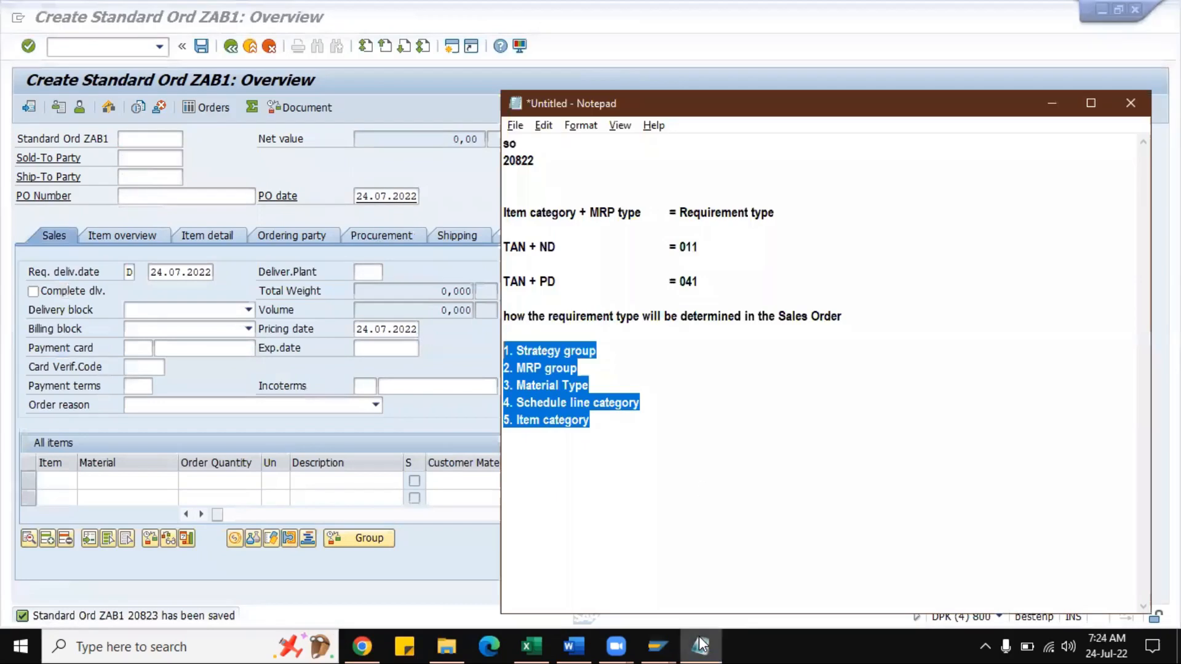
{"action": "left_click", "coordinate": [701, 458]}
{"action": "key", "text": "Return"}
{"action": "key", "text": "Return"}
{"action": "type", "text": "20"}
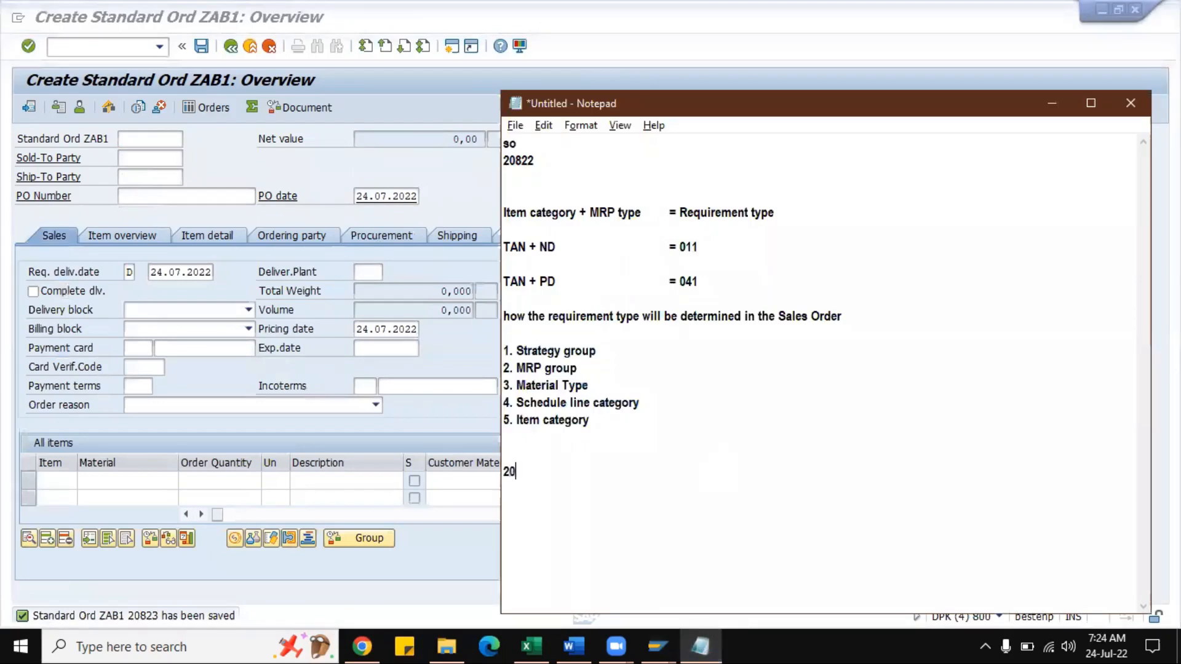
{"action": "type", "text": "823"}
{"action": "key", "text": "alt+Tab"}
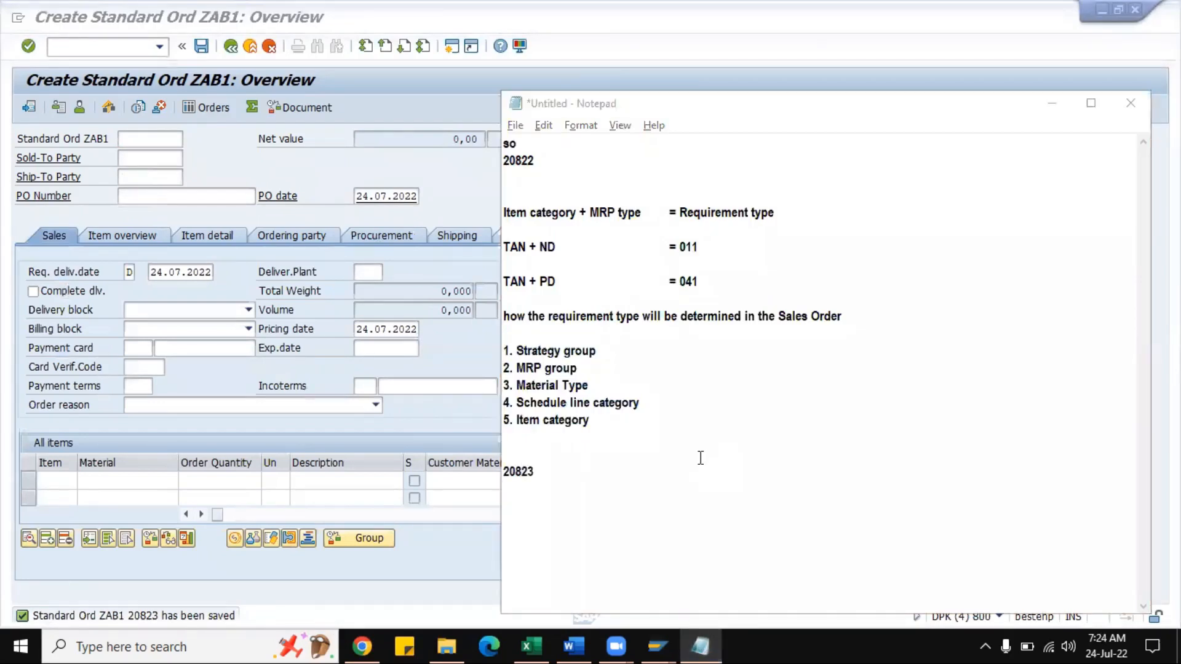
- Display the stock/requirements list (MD04) for material 607 in plant ZABC and widen the MRP element column
{"action": "left_click", "coordinate": [111, 47]}
{"action": "type", "text": "/nmd04"}
{"action": "key", "text": "Return"}
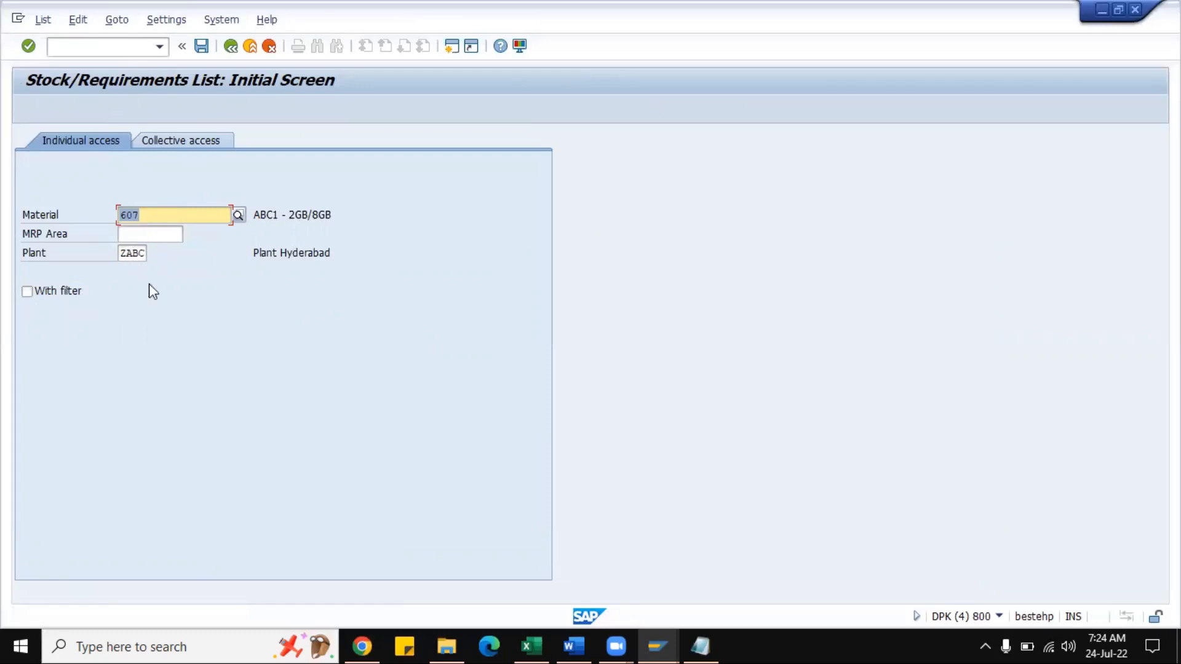
{"action": "key", "text": "Return"}
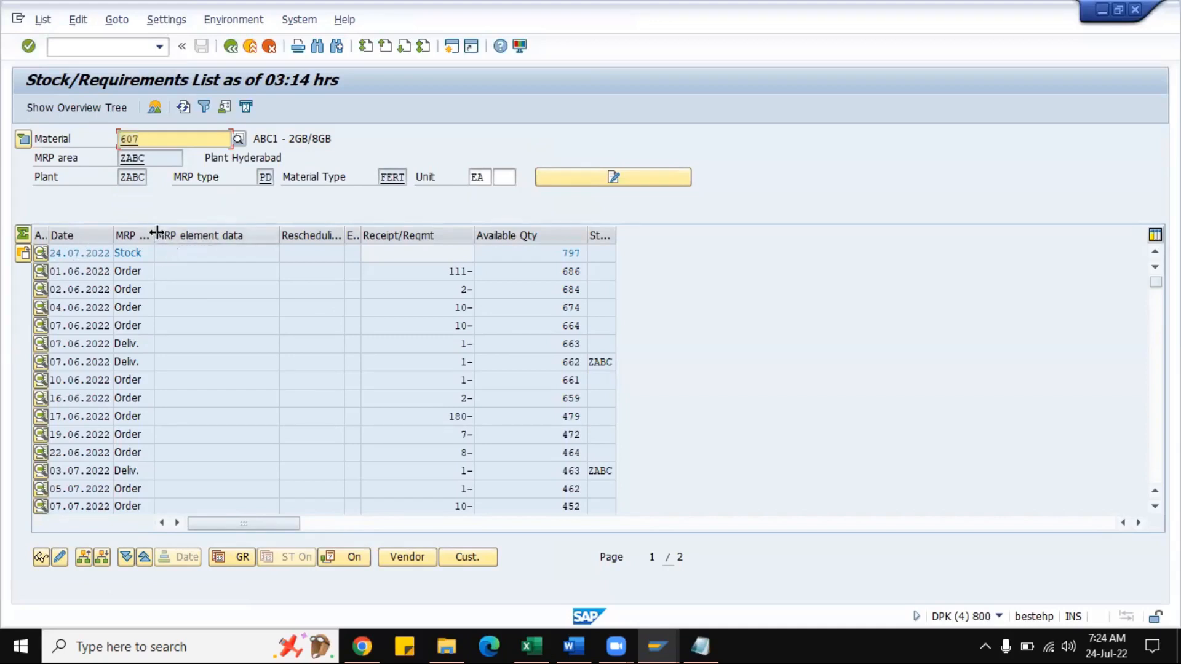
{"action": "left_click_drag", "start_coordinate": [154, 235], "coordinate": [201, 237]}
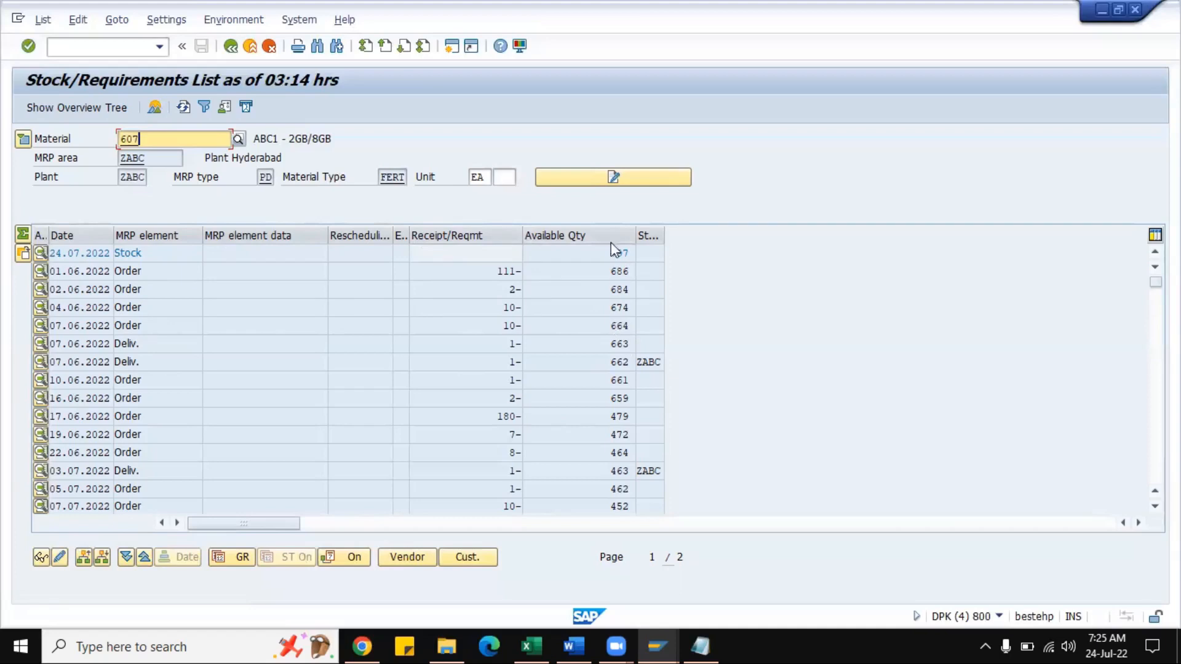
- Switch to another SAP session and display the newly saved sales order with transaction VA03
{"action": "mouse_move", "coordinate": [656, 643]}
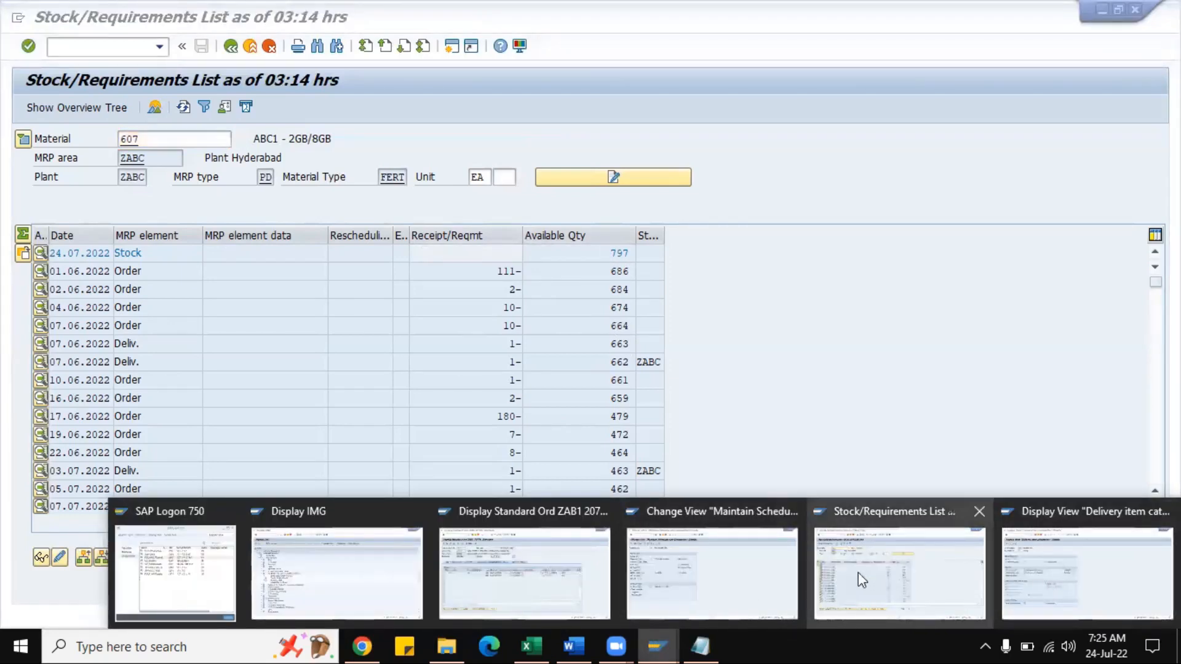
{"action": "left_click", "coordinate": [697, 562]}
{"action": "left_click", "coordinate": [135, 47]}
{"action": "type", "text": "/nva03"}
{"action": "key", "text": "Return"}
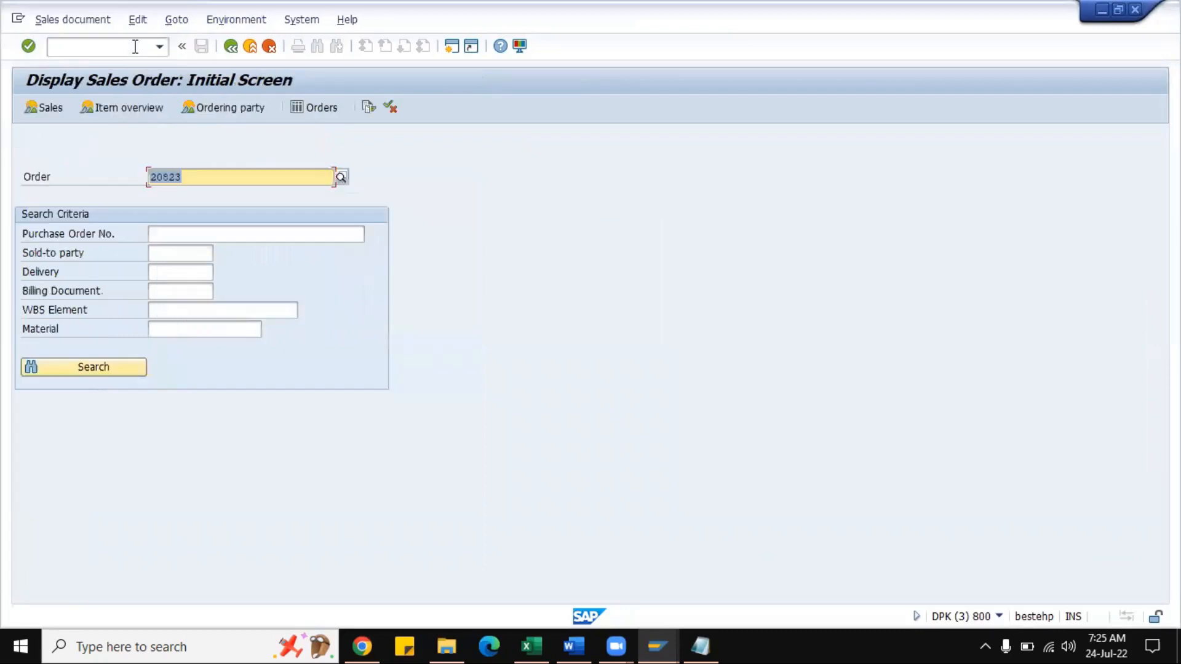
{"action": "key", "text": "Return"}
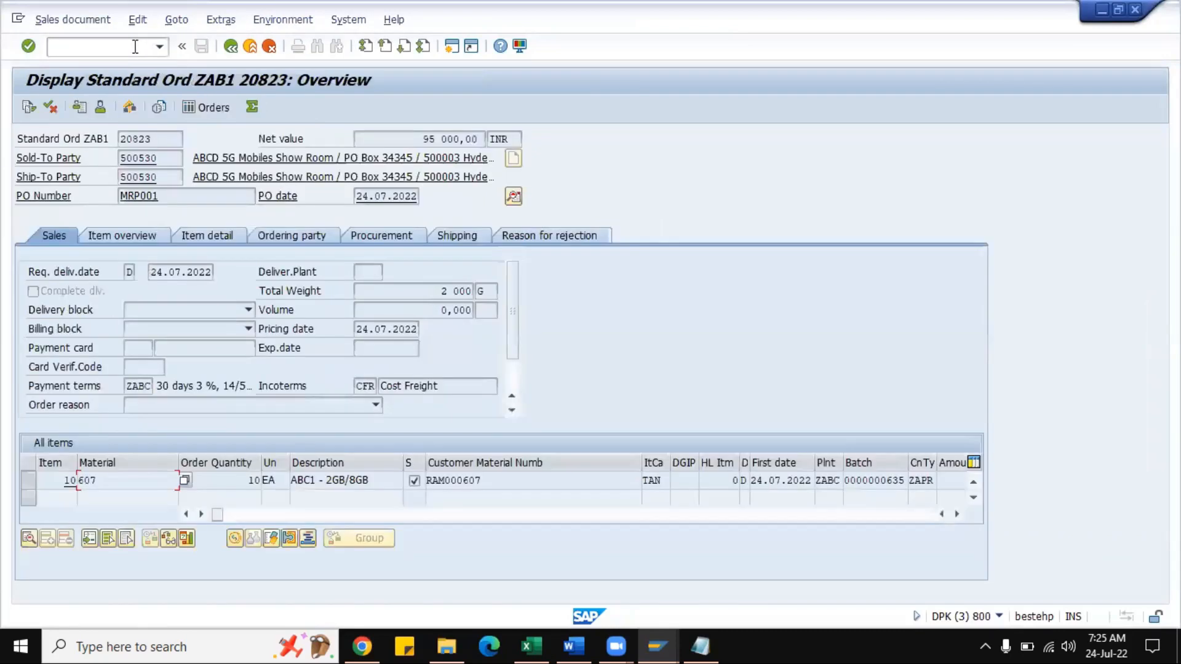
{"action": "left_click", "coordinate": [101, 47]}
{"action": "type", "text": "/nvkm3"}
{"action": "key", "text": "Return"}
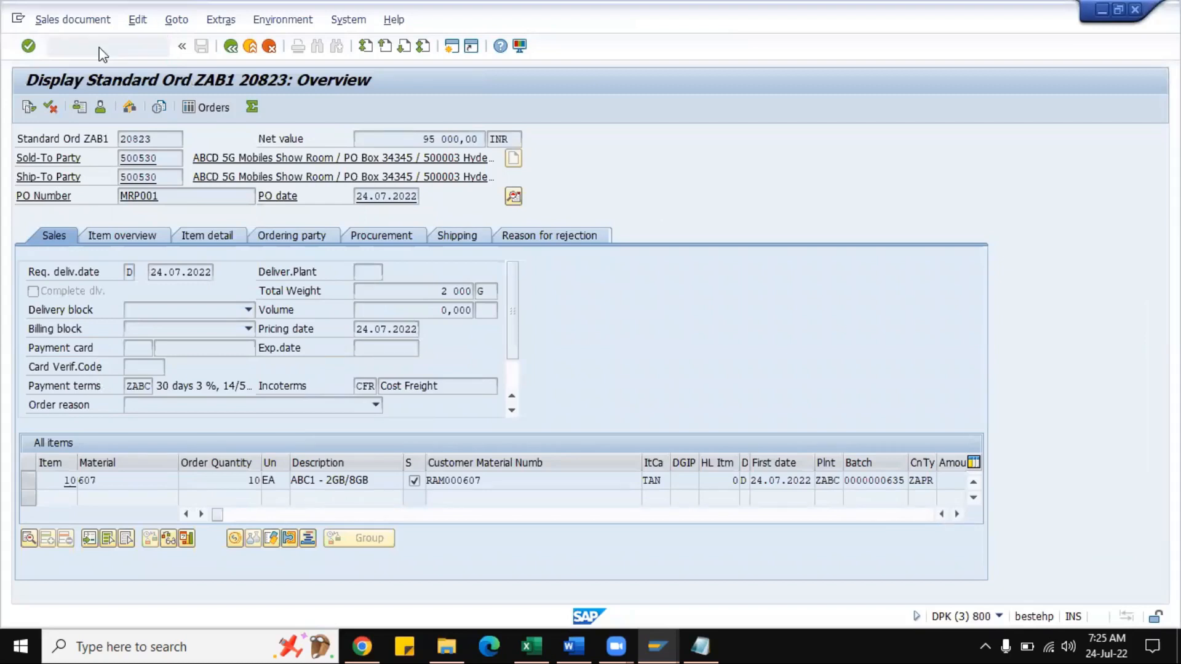
- Redisplay the new sales order with VA03 and try to create its outbound delivery
{"action": "left_click", "coordinate": [100, 47]}
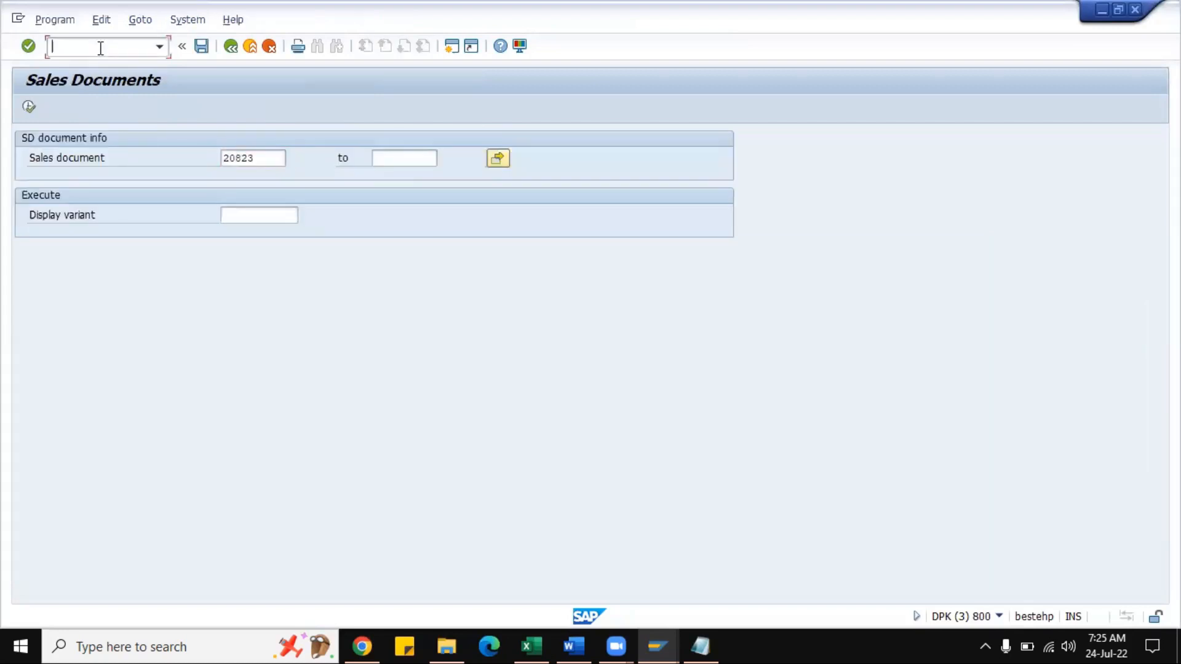
{"action": "type", "text": "/nva03"}
{"action": "key", "text": "Return"}
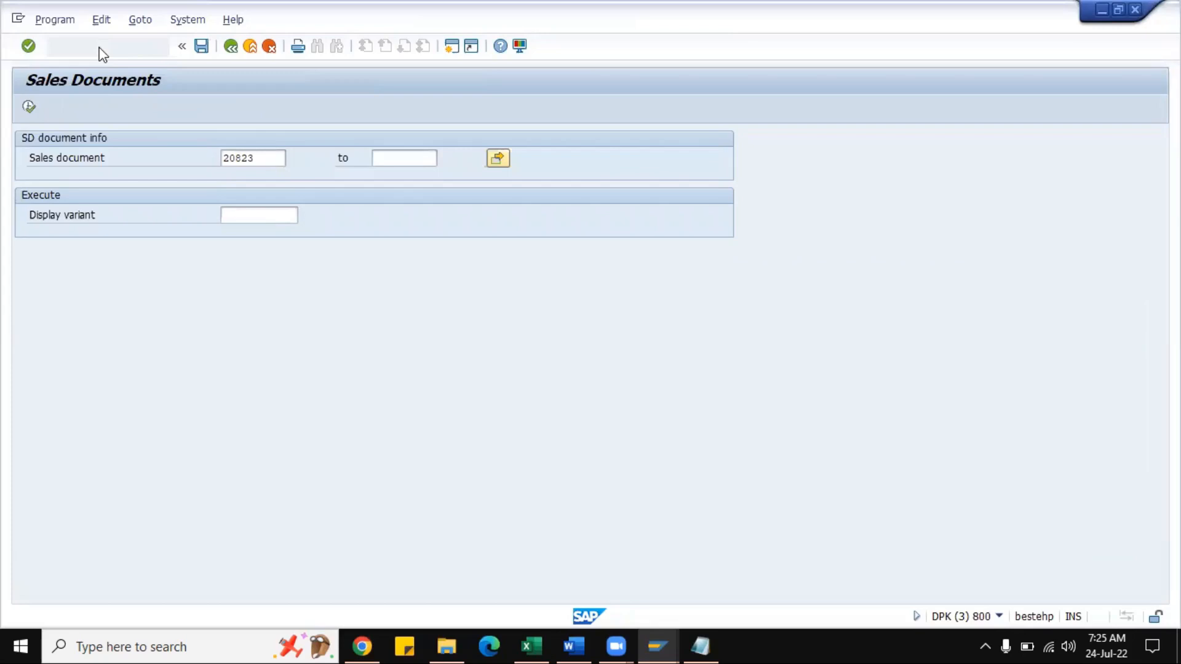
{"action": "key", "text": "Return"}
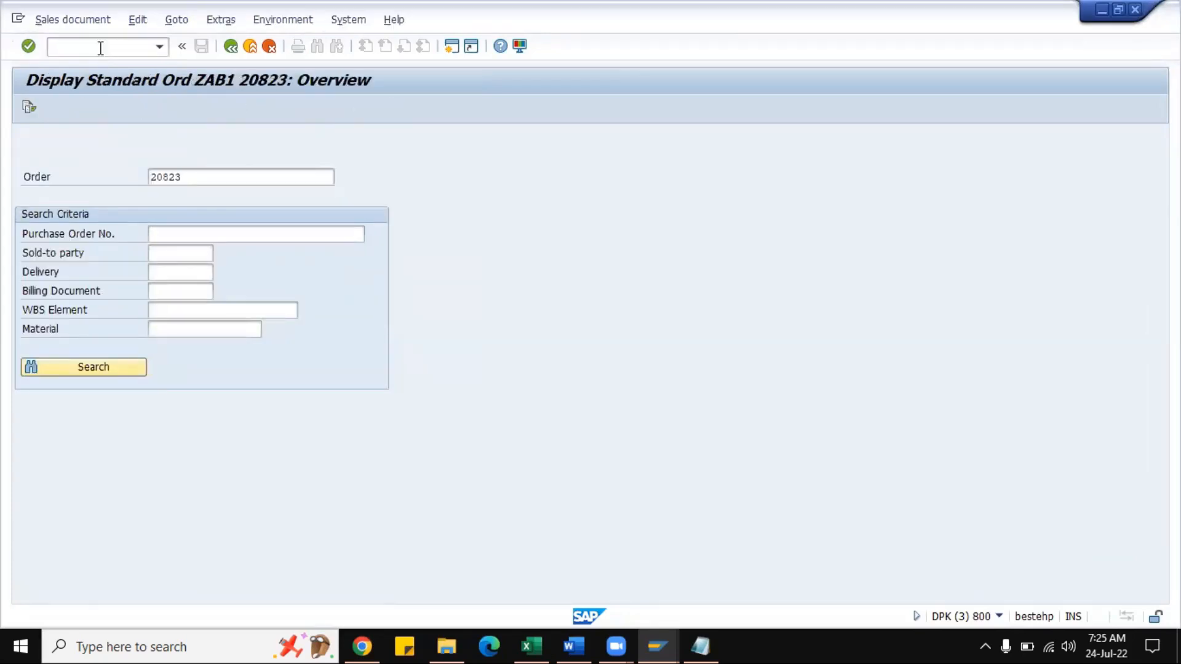
{"action": "left_click", "coordinate": [79, 21]}
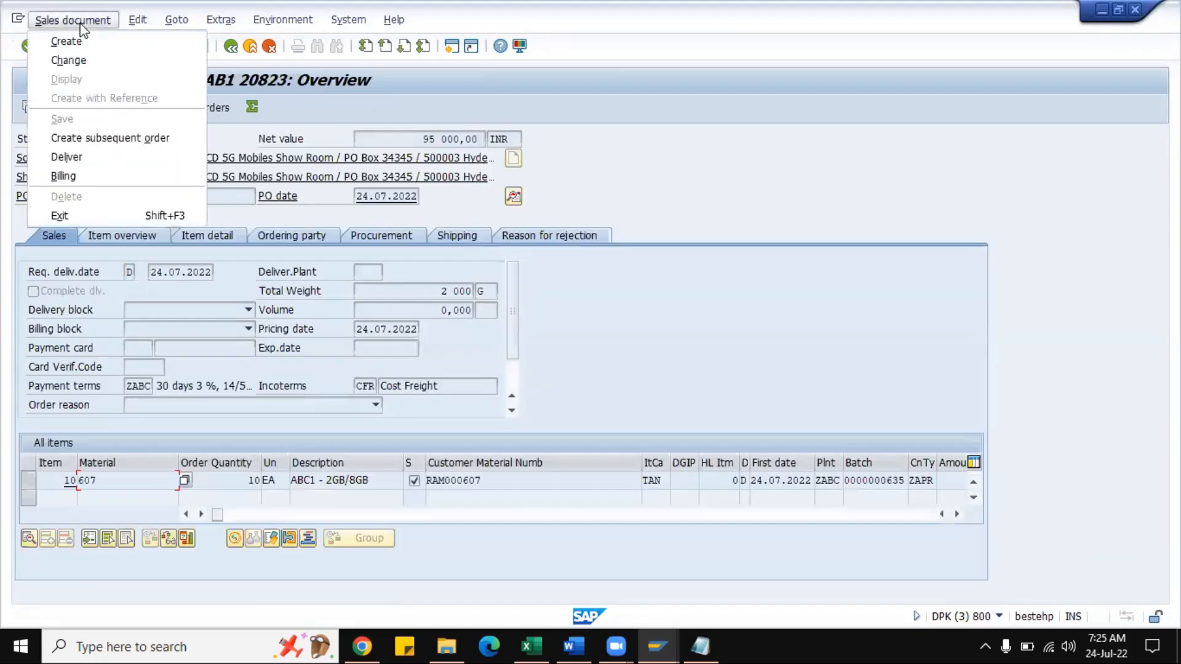
{"action": "left_click", "coordinate": [103, 158]}
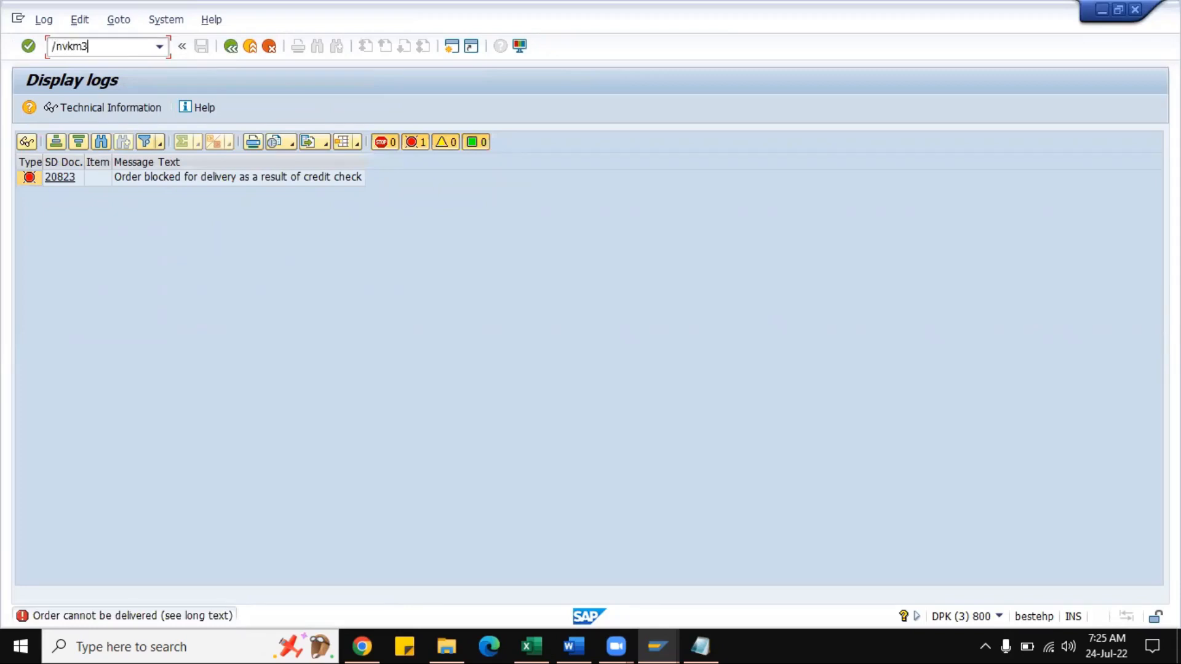
- Release the new sales order from its credit block in transaction VKM3 and save the release
{"action": "key", "text": "Return"}
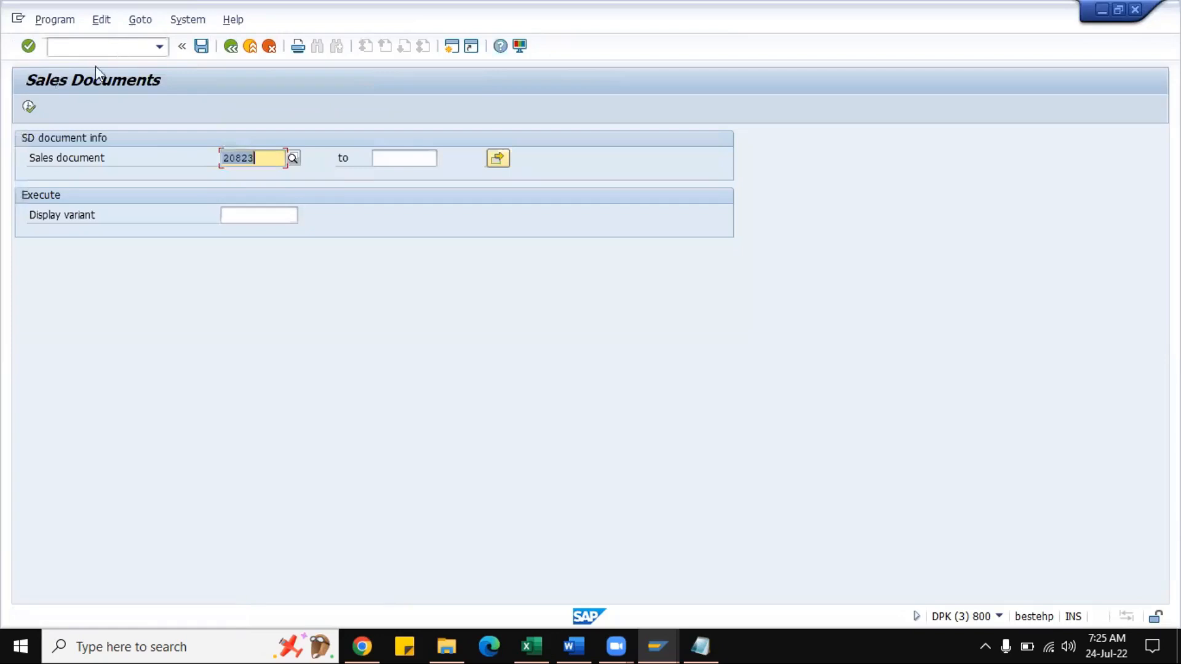
{"action": "left_click", "coordinate": [28, 109]}
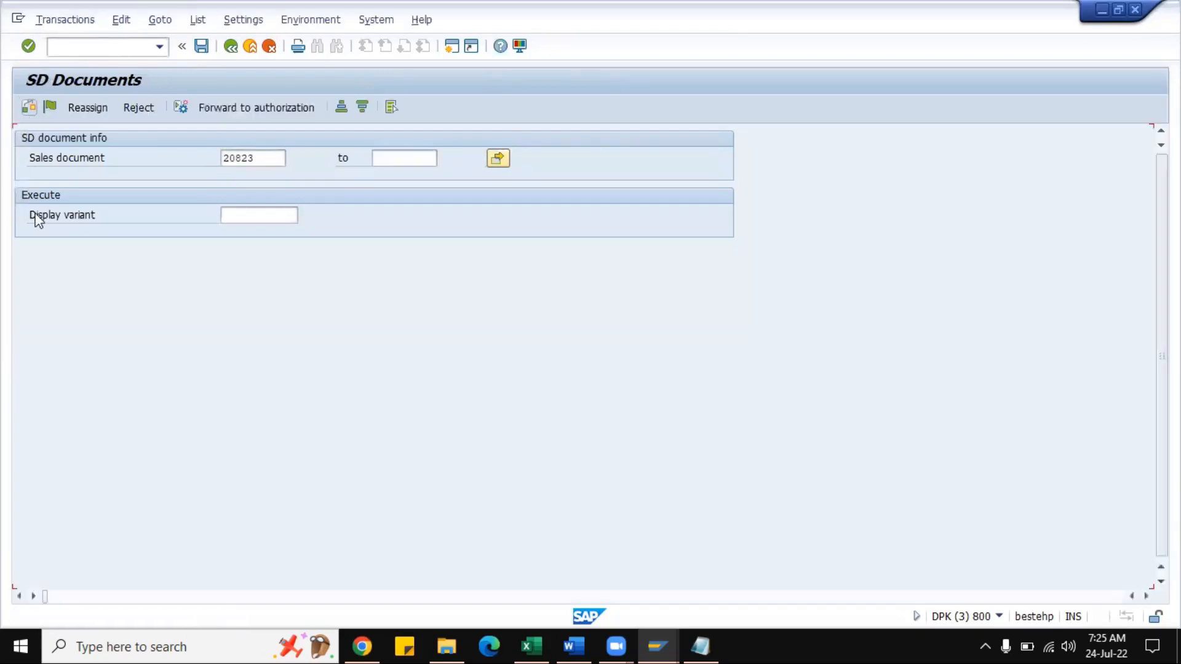
{"action": "left_click", "coordinate": [26, 192]}
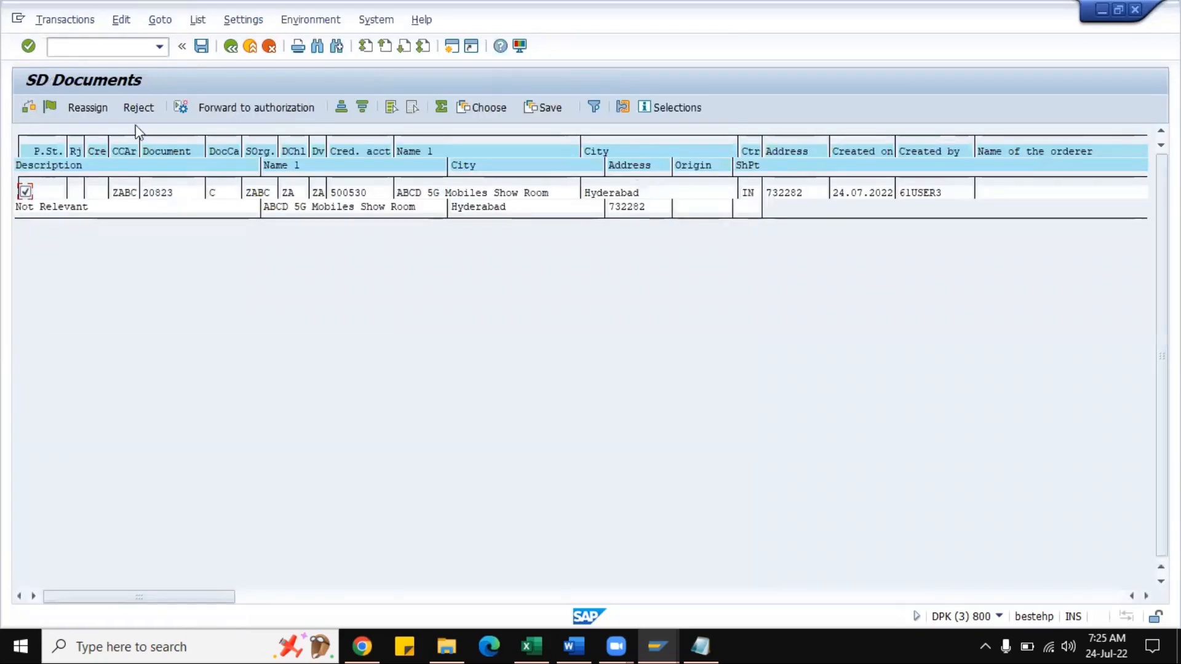
{"action": "left_click", "coordinate": [53, 108]}
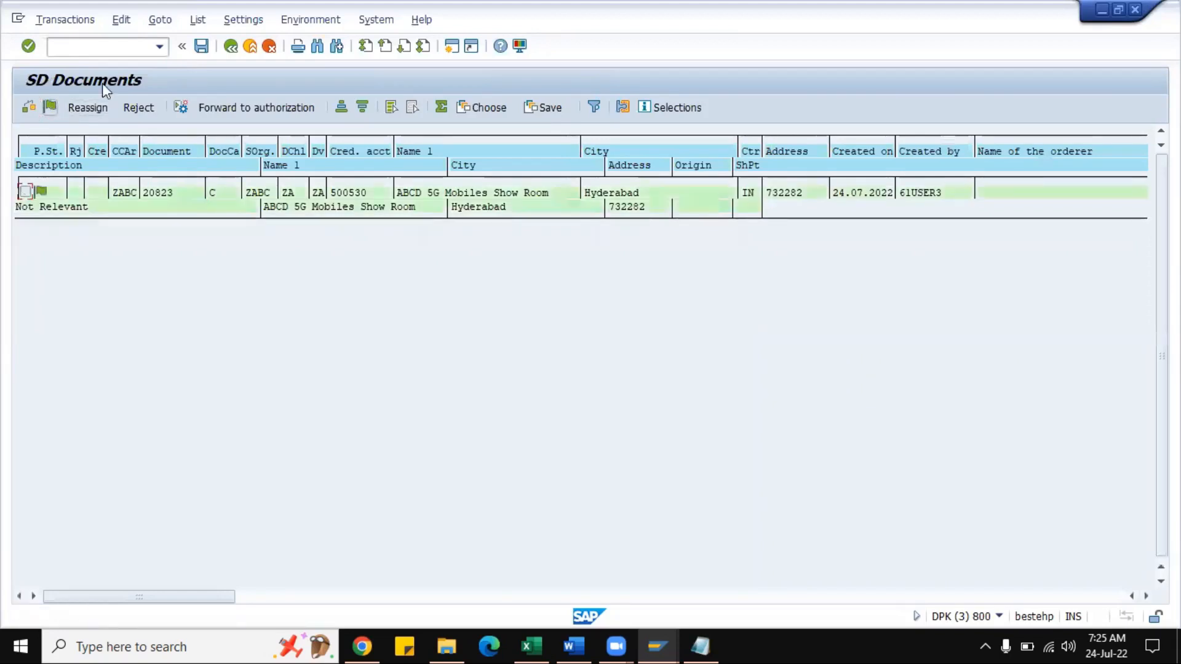
{"action": "left_click", "coordinate": [201, 47]}
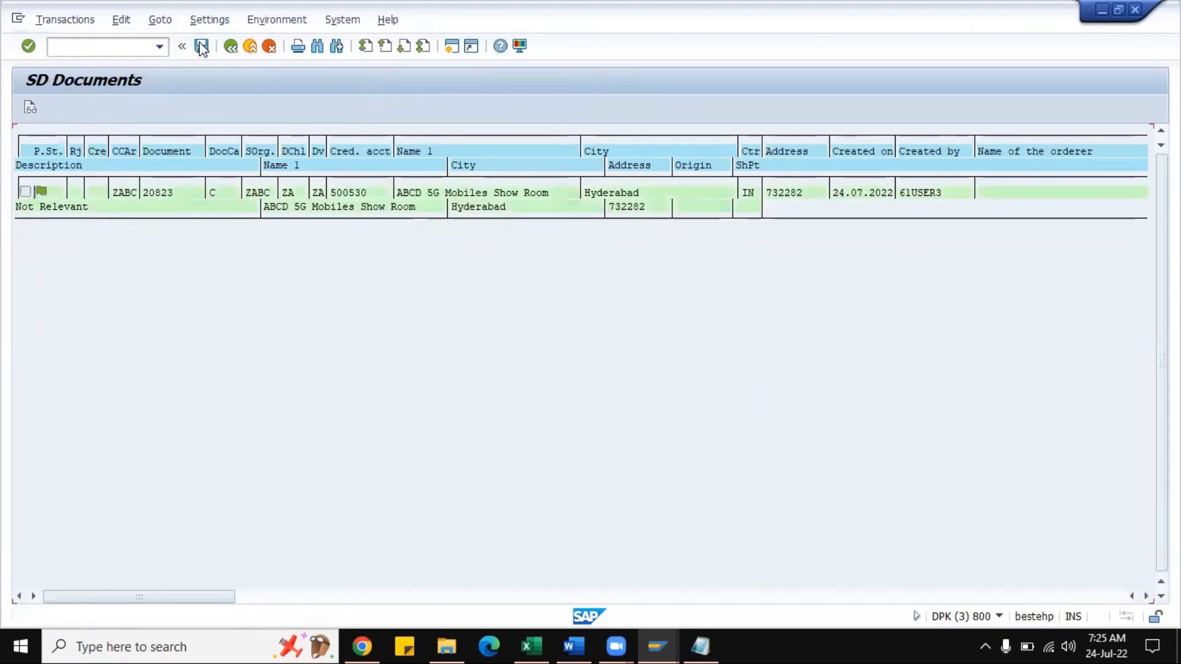
- Display the released sales order with VA03 and start creating its outbound delivery
{"action": "type", "text": "/nva03"}
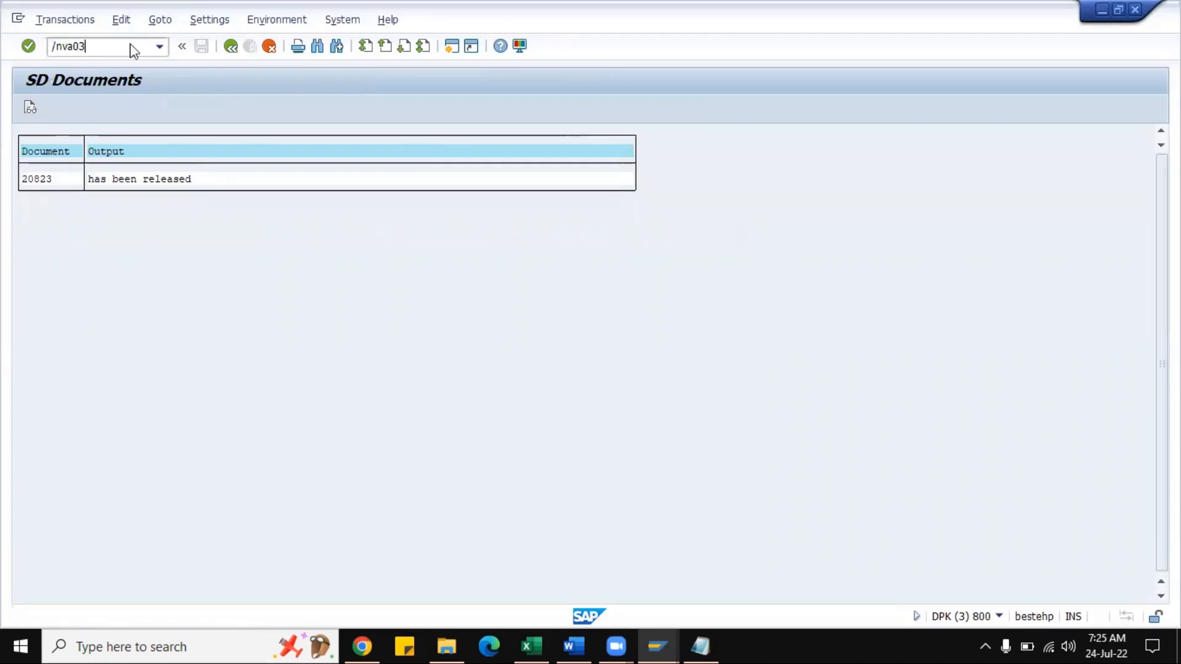
{"action": "key", "text": "Return"}
{"action": "key", "text": "Return"}
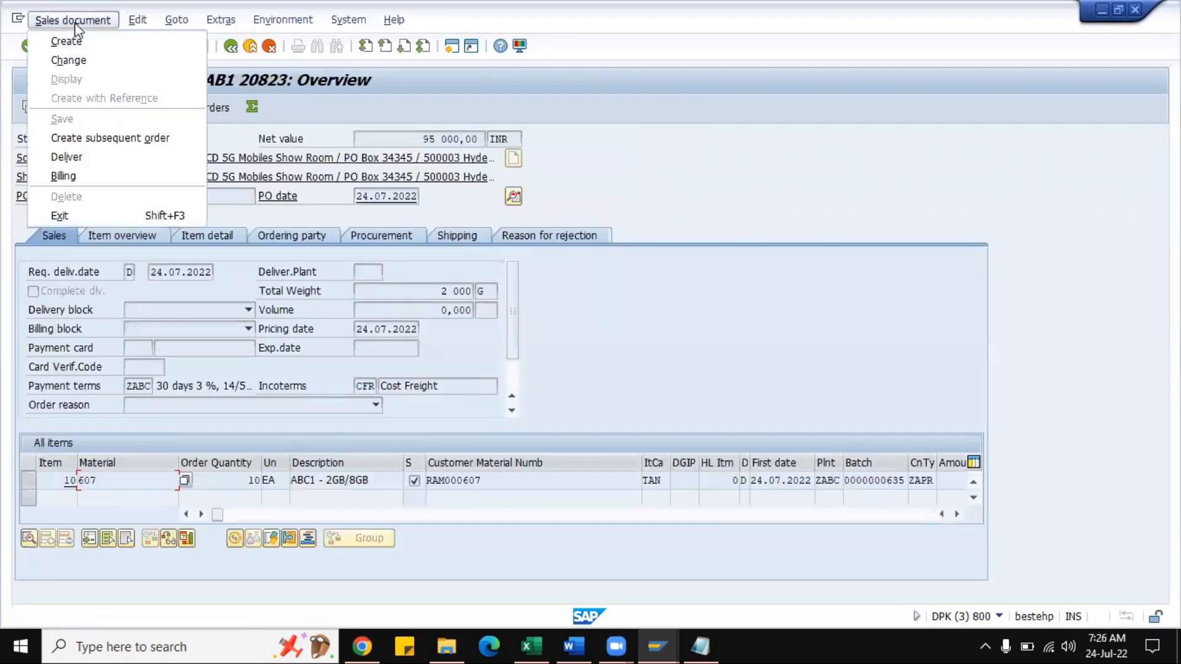
{"action": "left_click", "coordinate": [86, 158]}
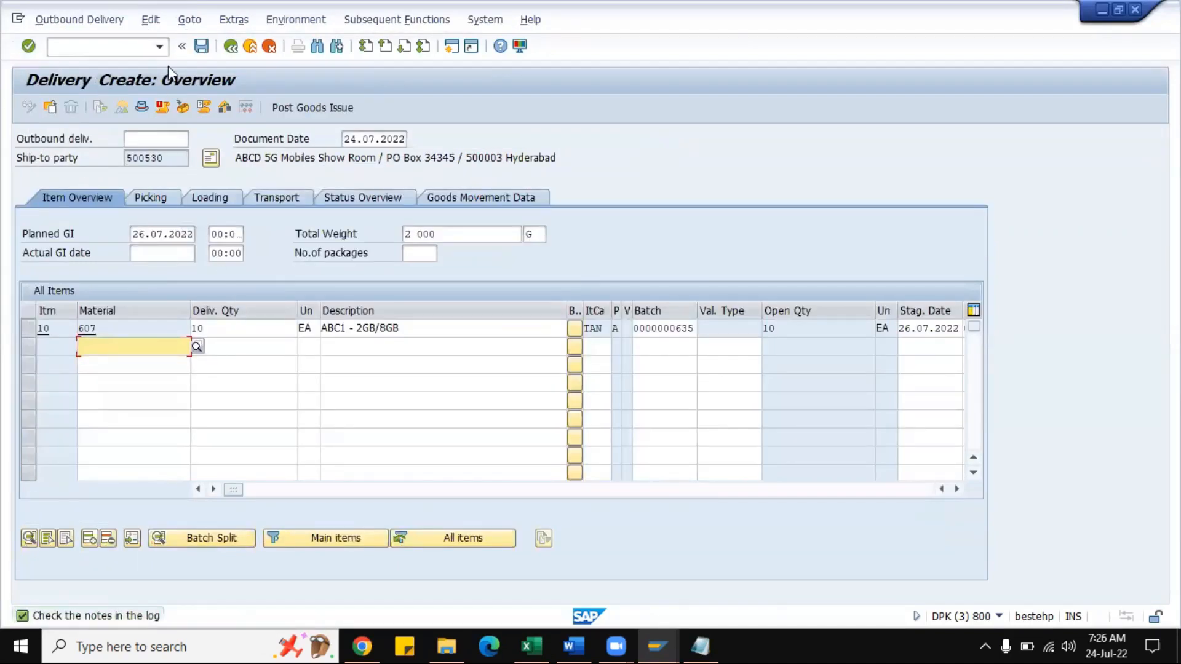
- Check the error log of the outbound delivery and return to the delivery overview
{"action": "left_click", "coordinate": [151, 20]}
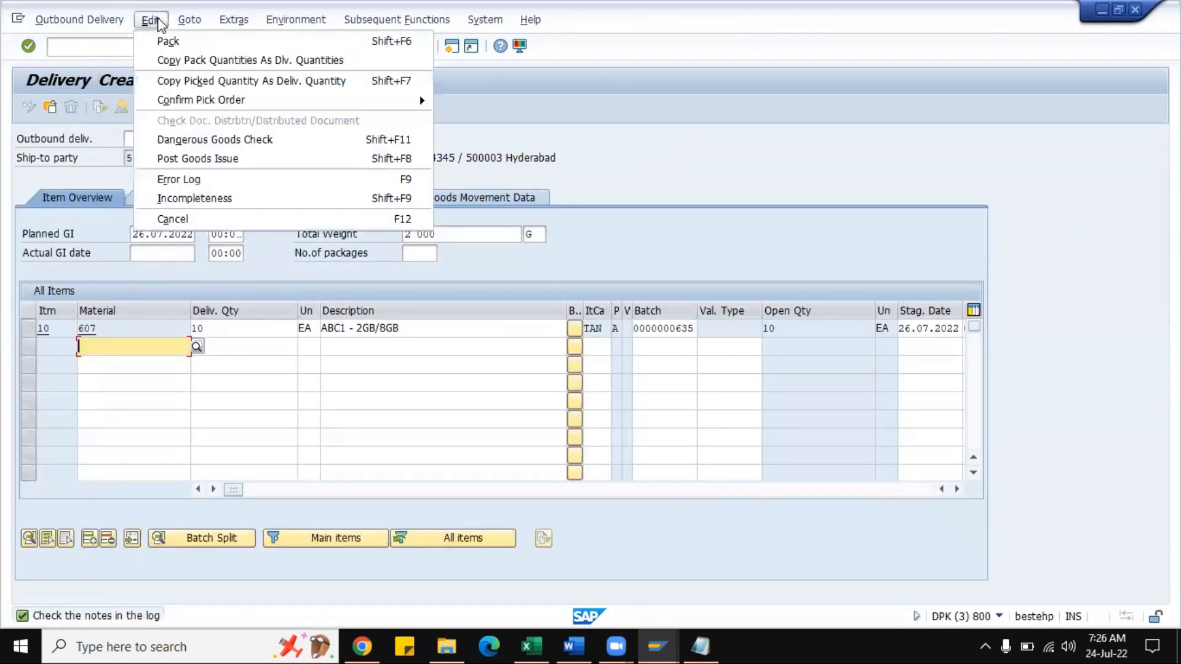
{"action": "left_click", "coordinate": [197, 177]}
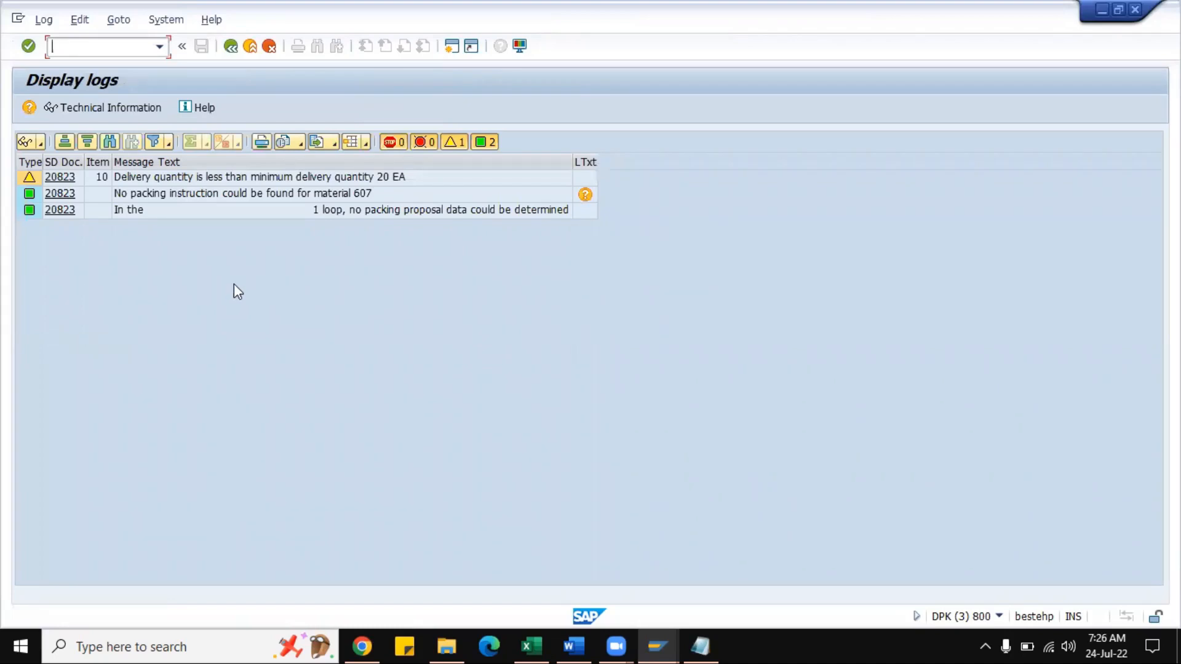
{"action": "left_click", "coordinate": [231, 47]}
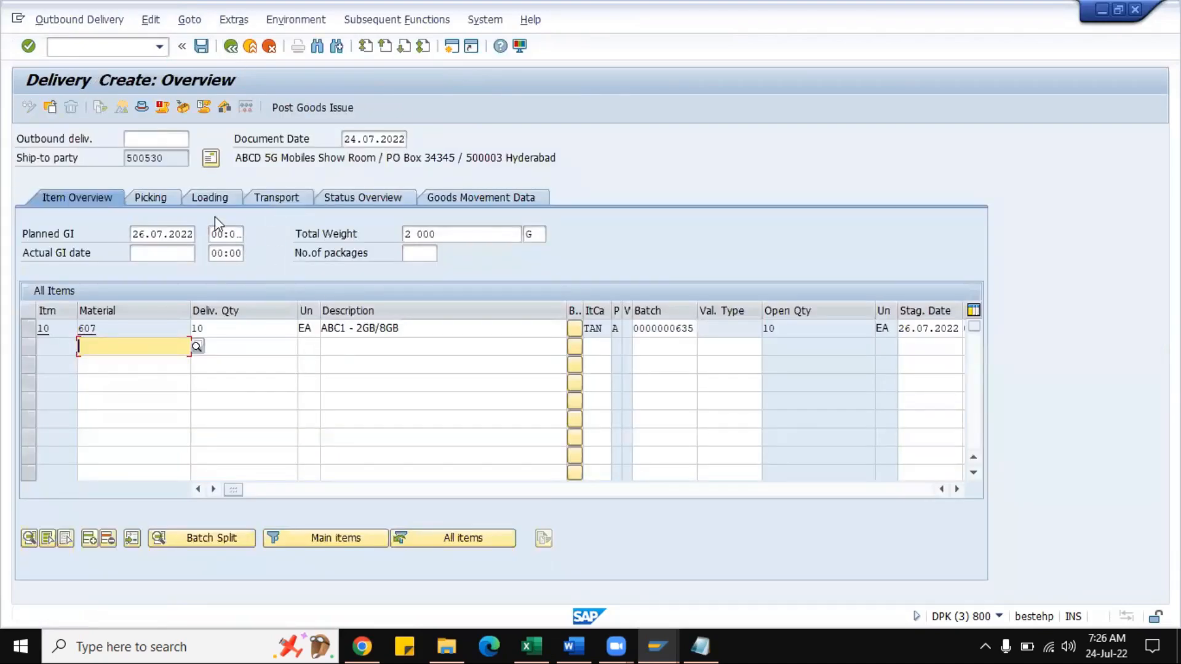
- Enter a picked quantity of 10 for material 607 in the outbound delivery and post the goods issue
{"action": "left_click", "coordinate": [165, 201]}
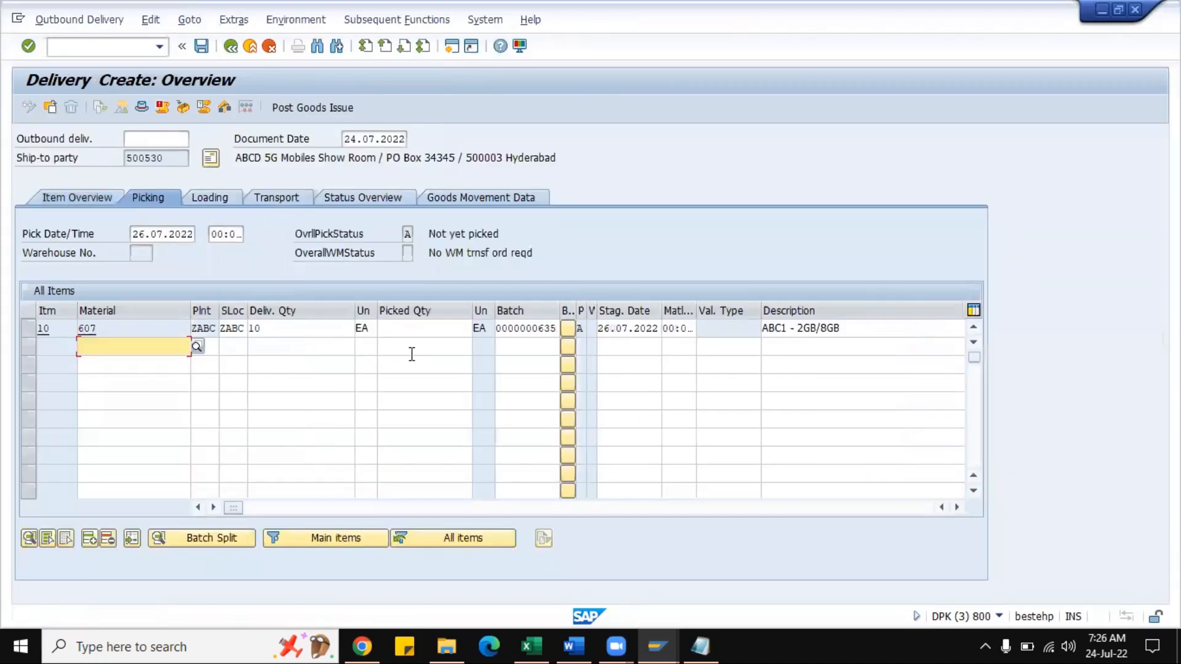
{"action": "left_click", "coordinate": [394, 331]}
{"action": "type", "text": "10"}
{"action": "key", "text": "Return"}
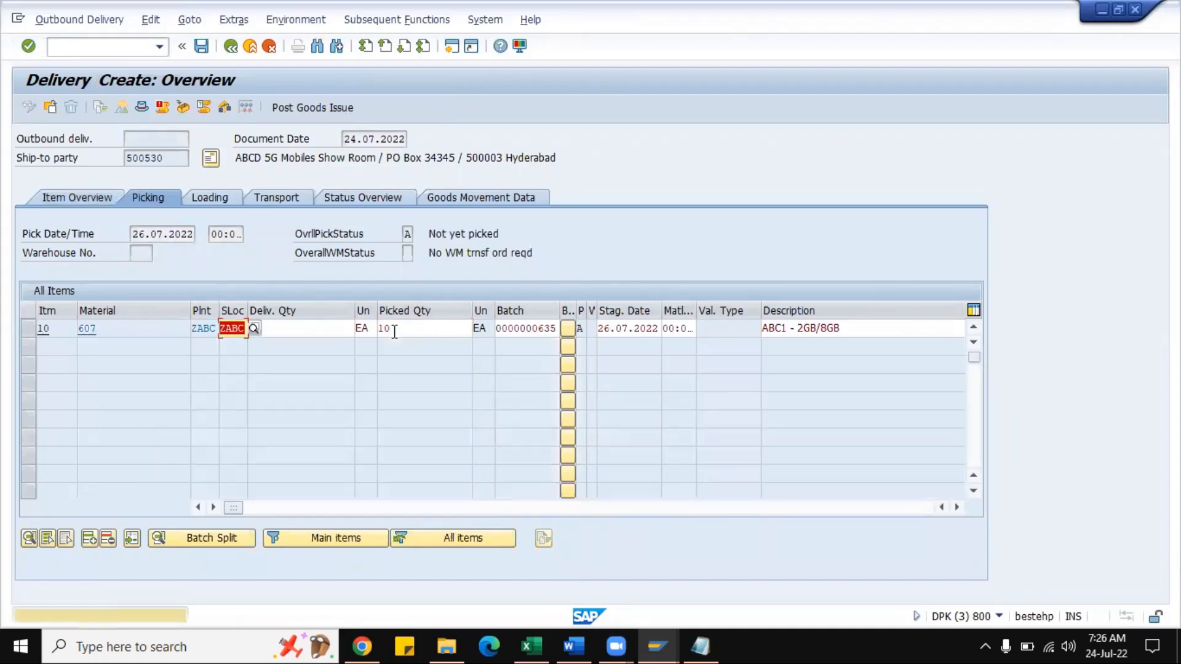
{"action": "key", "text": "Return"}
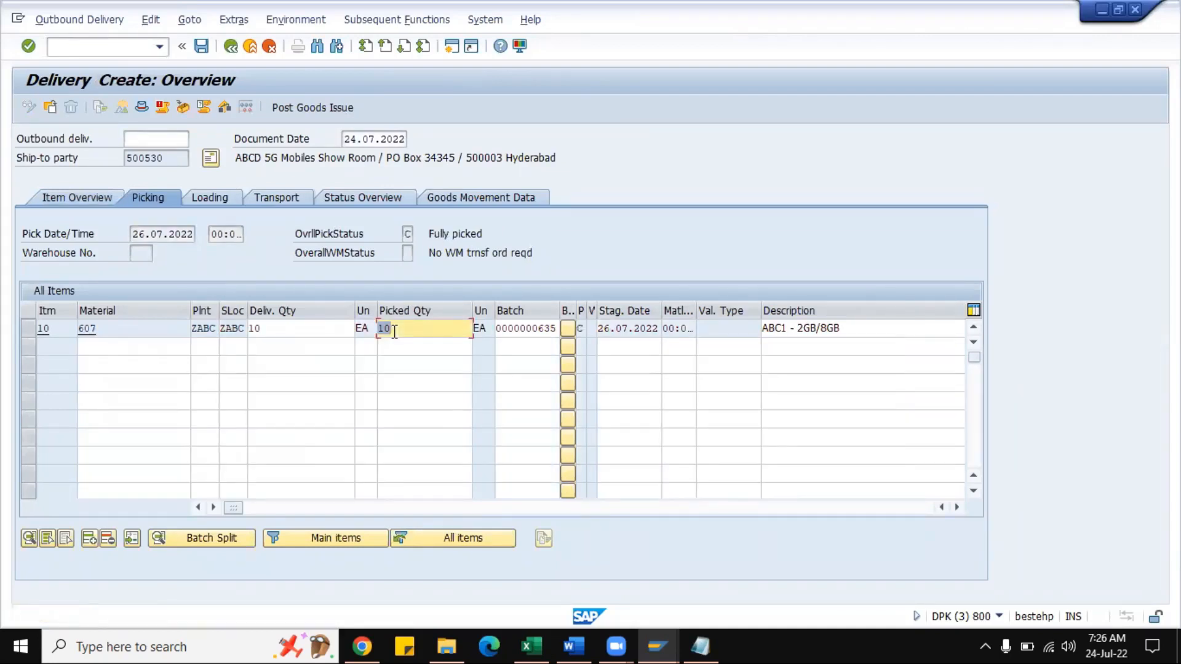
{"action": "left_click", "coordinate": [284, 111]}
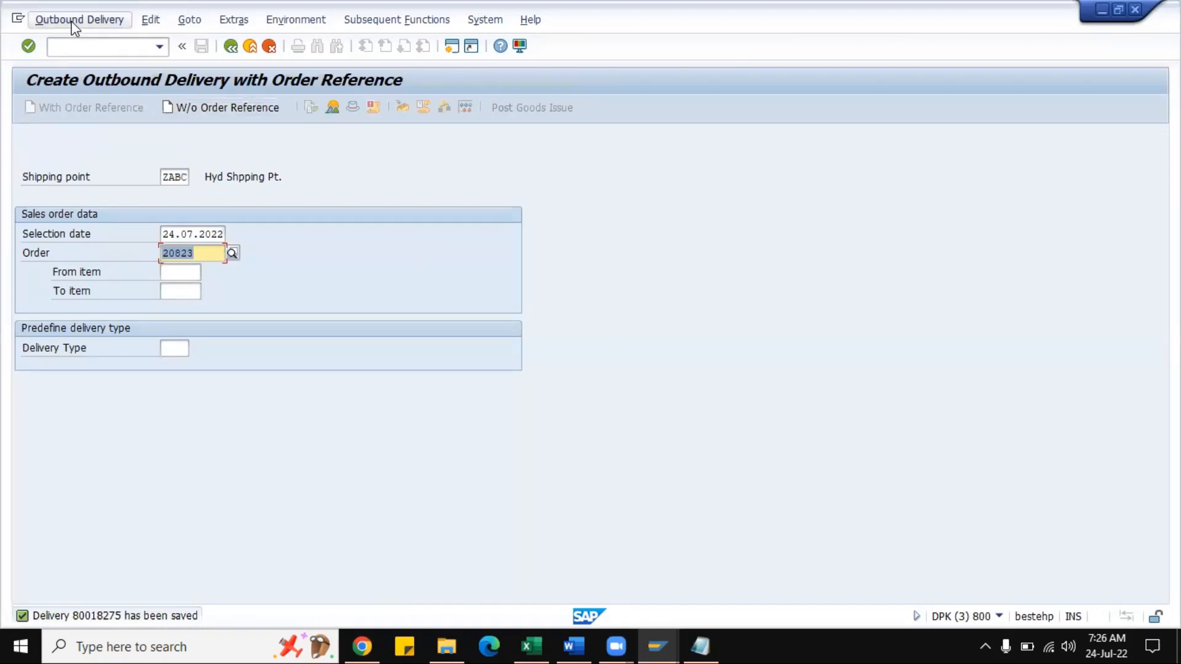
- Create the billing document for the saved delivery with transaction VF01 and save it
{"action": "left_click", "coordinate": [80, 47]}
{"action": "type", "text": "/nvf01"}
{"action": "key", "text": "Return"}
{"action": "key", "text": "Return"}
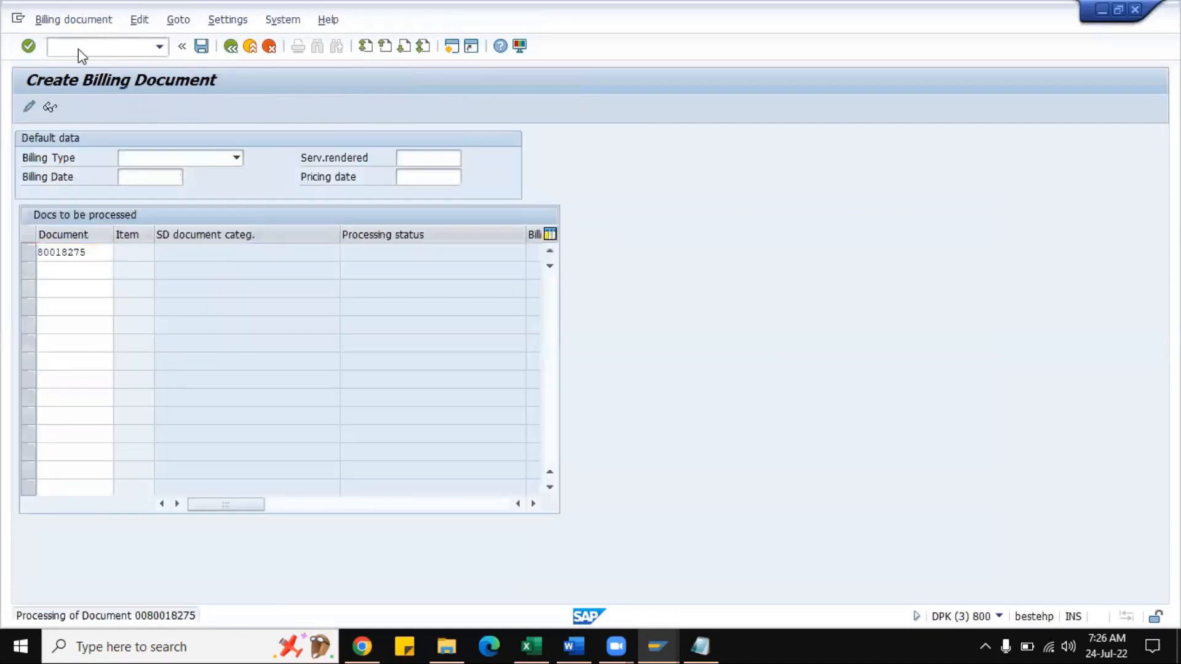
{"action": "left_click", "coordinate": [202, 46]}
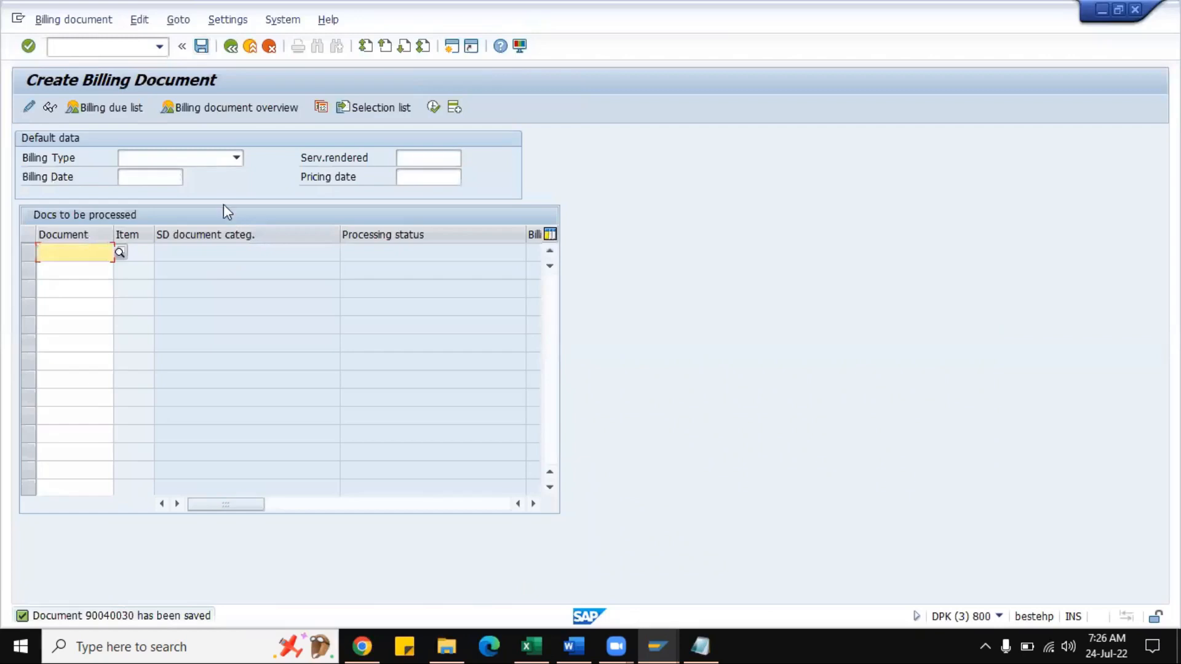
- Switch to the stock/requirements list session and refresh the list for material 607
{"action": "left_click", "coordinate": [655, 643]}
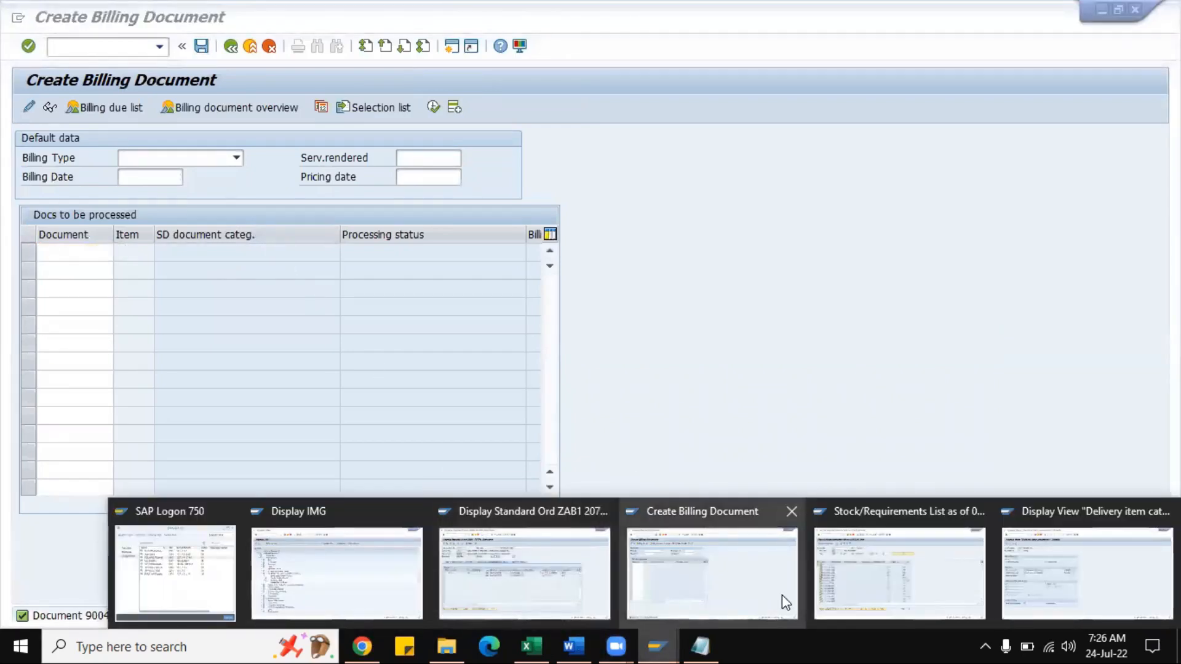
{"action": "left_click", "coordinate": [870, 600]}
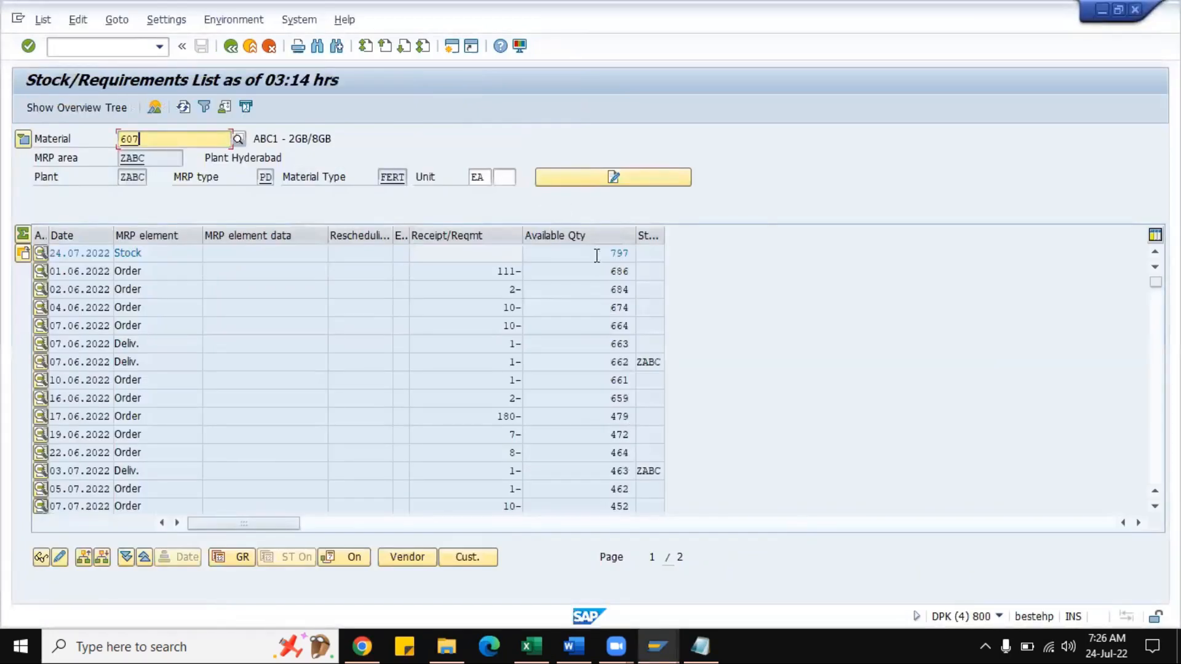
{"action": "left_click", "coordinate": [183, 106]}
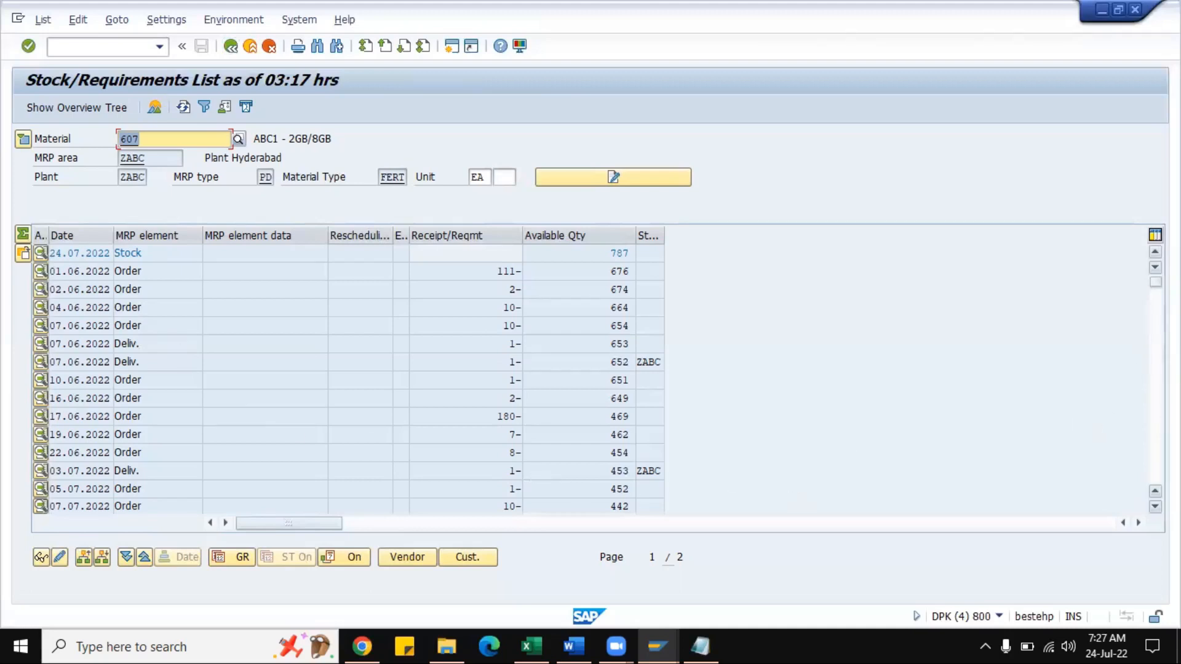
{"action": "mouse_move", "coordinate": [1156, 282]}
{"action": "left_mouse_down"}
{"action": "mouse_move", "coordinate": [1156, 355]}
{"action": "mouse_move", "coordinate": [1156, 283]}
{"action": "left_mouse_up"}
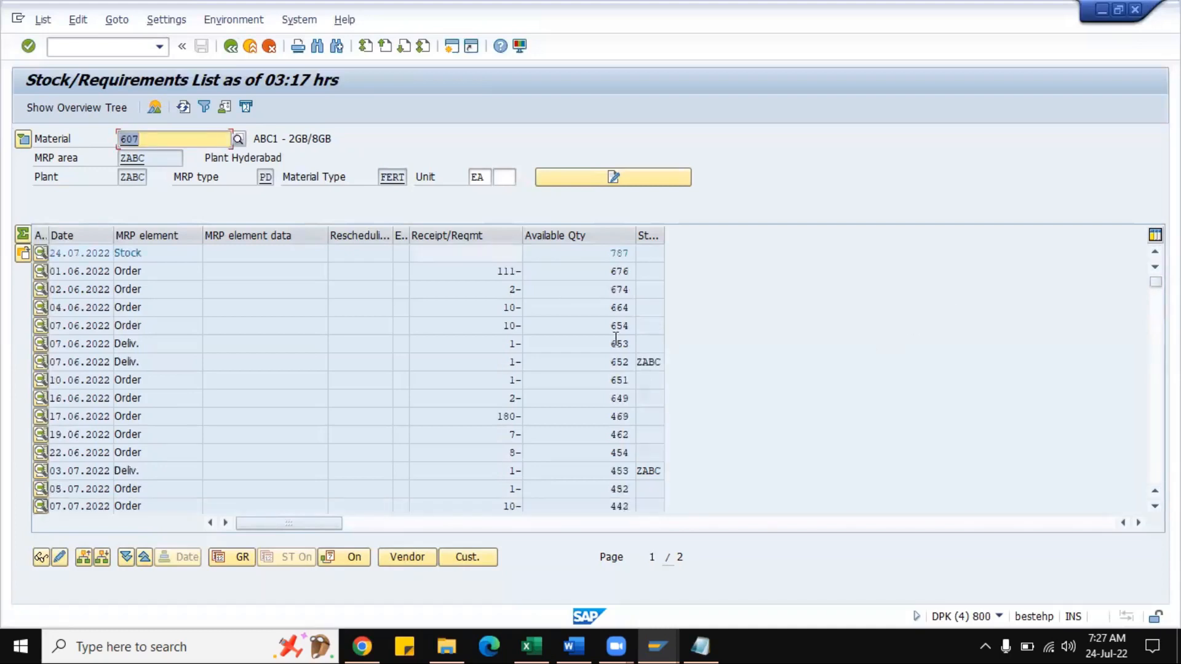
- Examine the element details of the first 07.06.2022 delivery, the 01.06.2022 order and the stock line, closing each one
{"action": "left_click", "coordinate": [41, 343]}
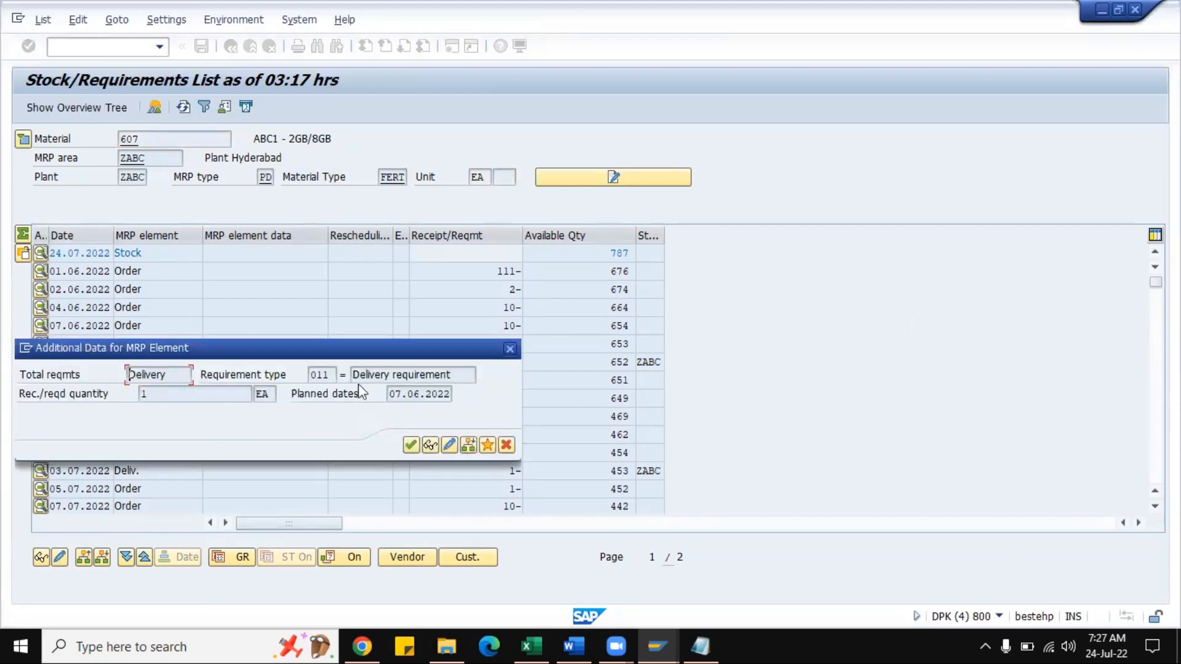
{"action": "left_click", "coordinate": [410, 446]}
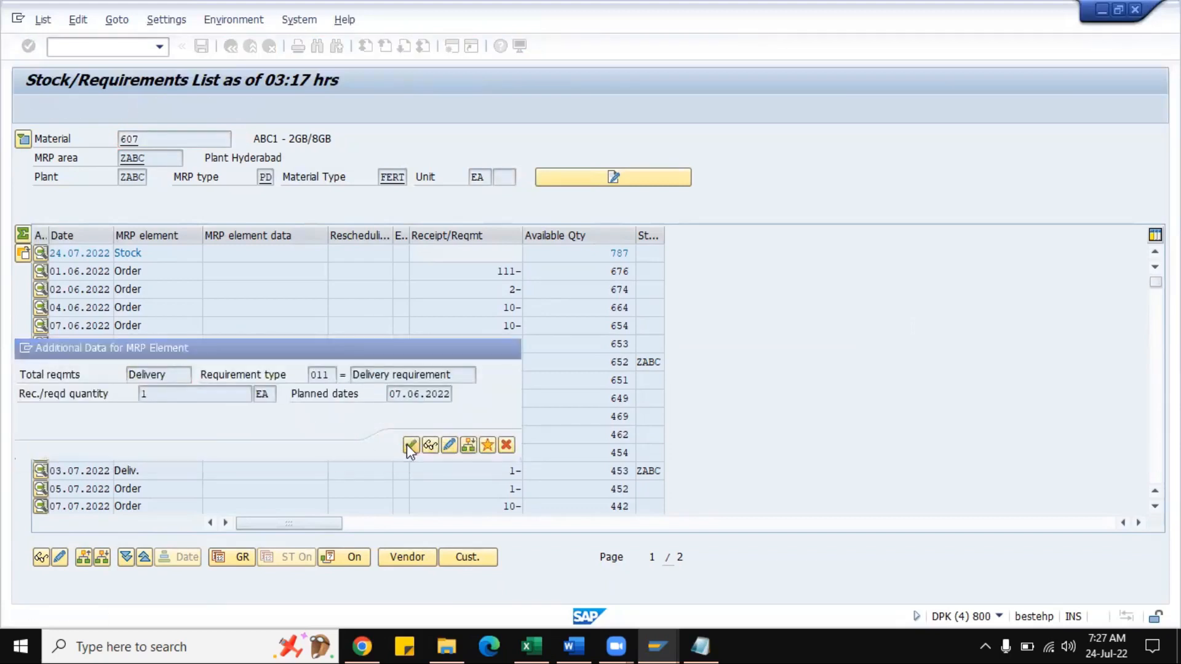
{"action": "left_click", "coordinate": [39, 271]}
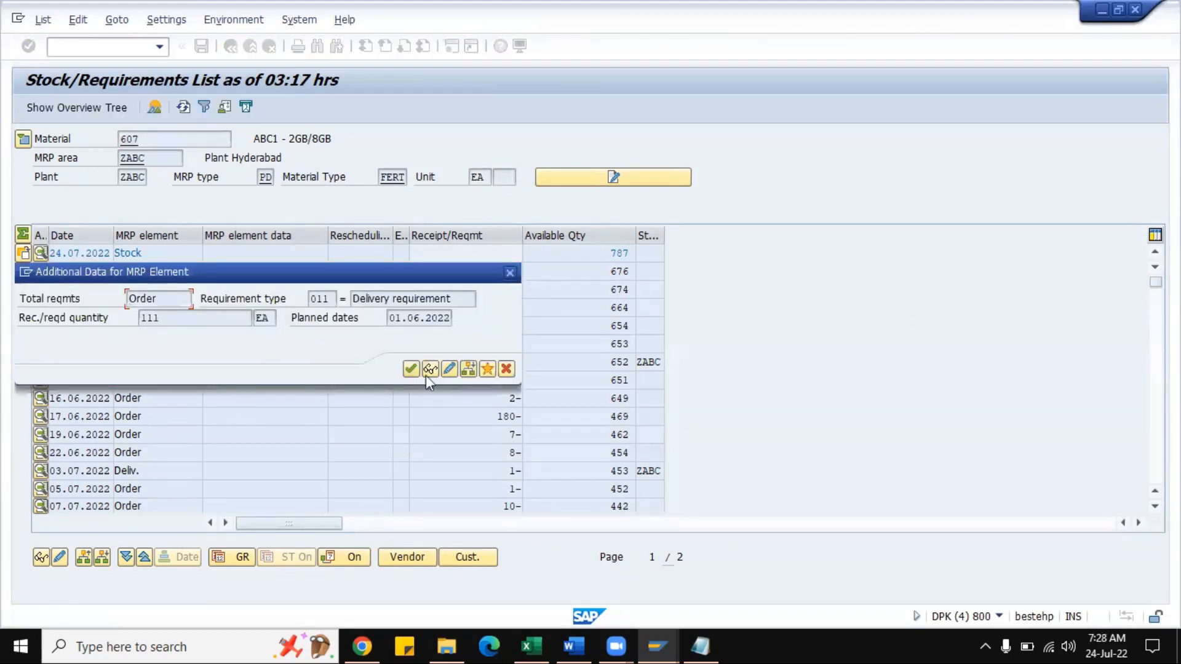
{"action": "left_click", "coordinate": [411, 369]}
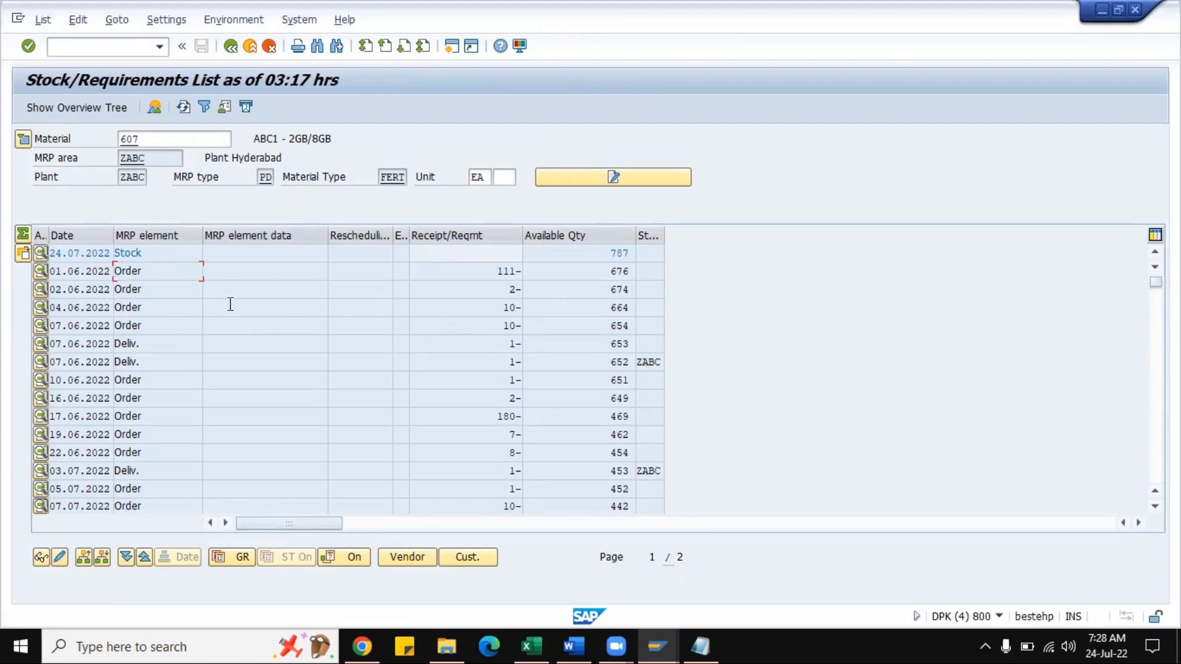
{"action": "left_click", "coordinate": [41, 254]}
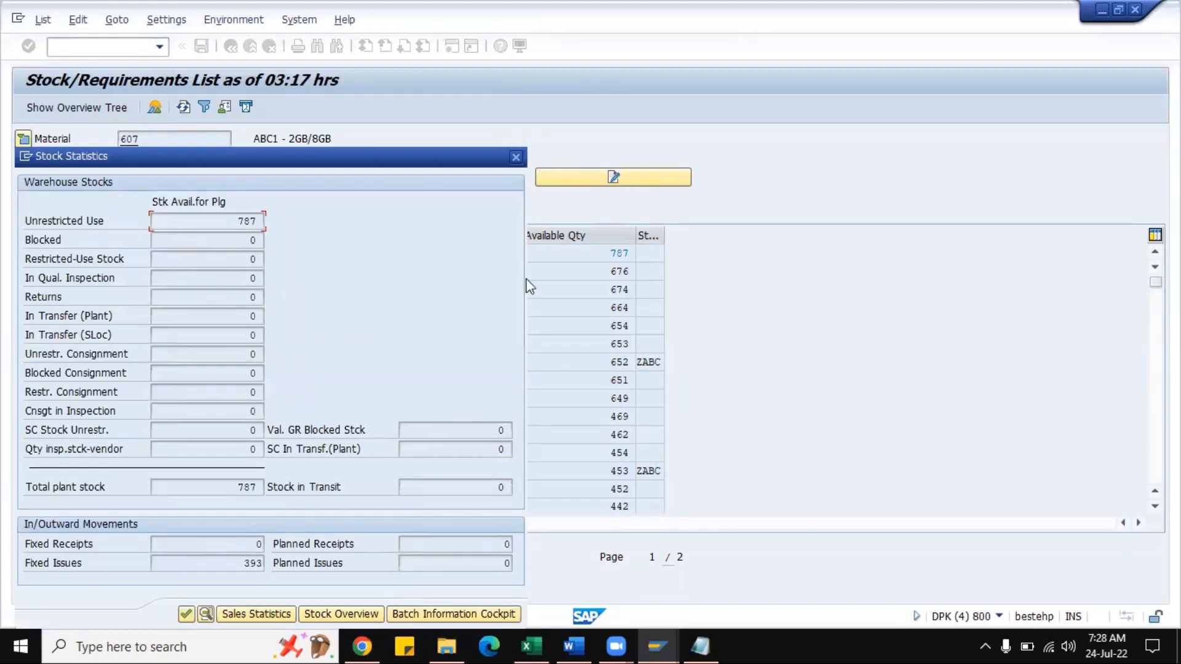
{"action": "left_click", "coordinate": [516, 157]}
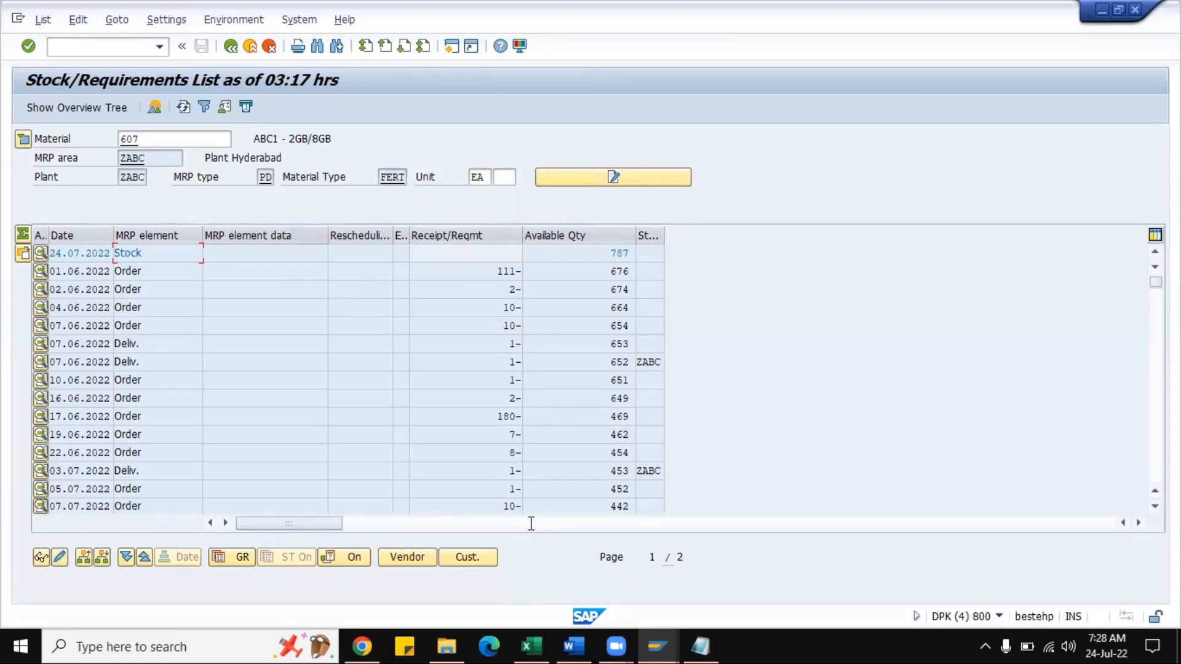
- Switch to the SD Notes workbook in Excel and review the Delivery Scheduling notes, including the pick/pack time entry
{"action": "left_click", "coordinate": [533, 646]}
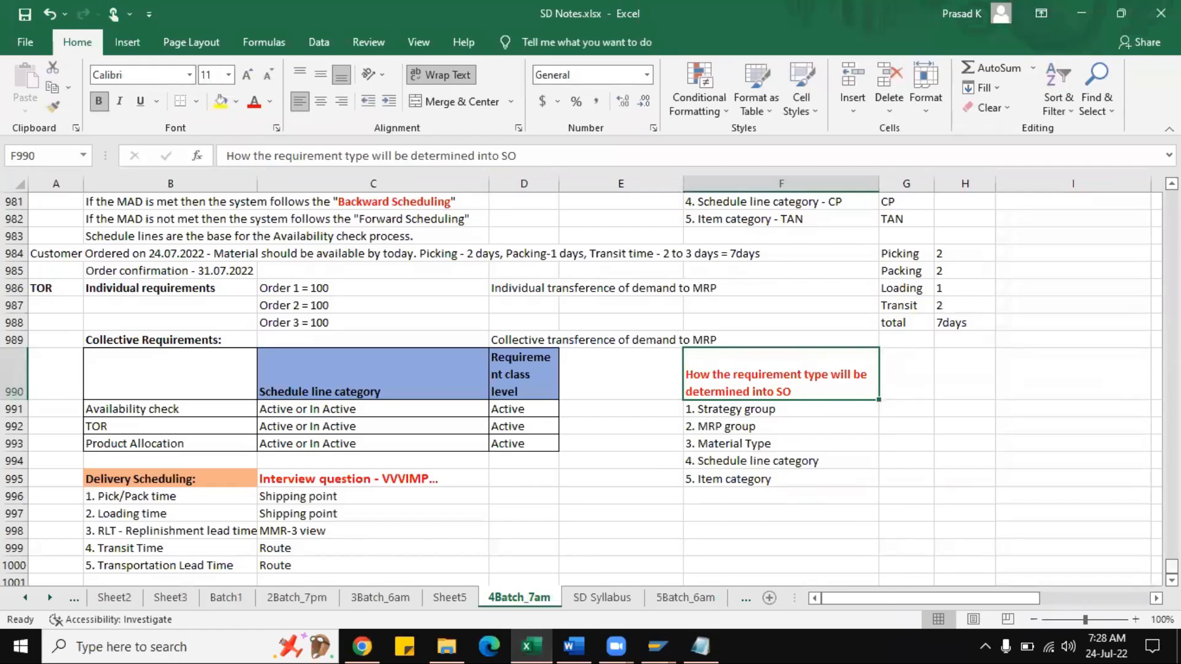
{"action": "scroll", "coordinate": [581, 382], "scroll_direction": "up", "scroll_amount": 3}
{"action": "scroll", "coordinate": [582, 381], "scroll_direction": "down", "scroll_amount": 1}
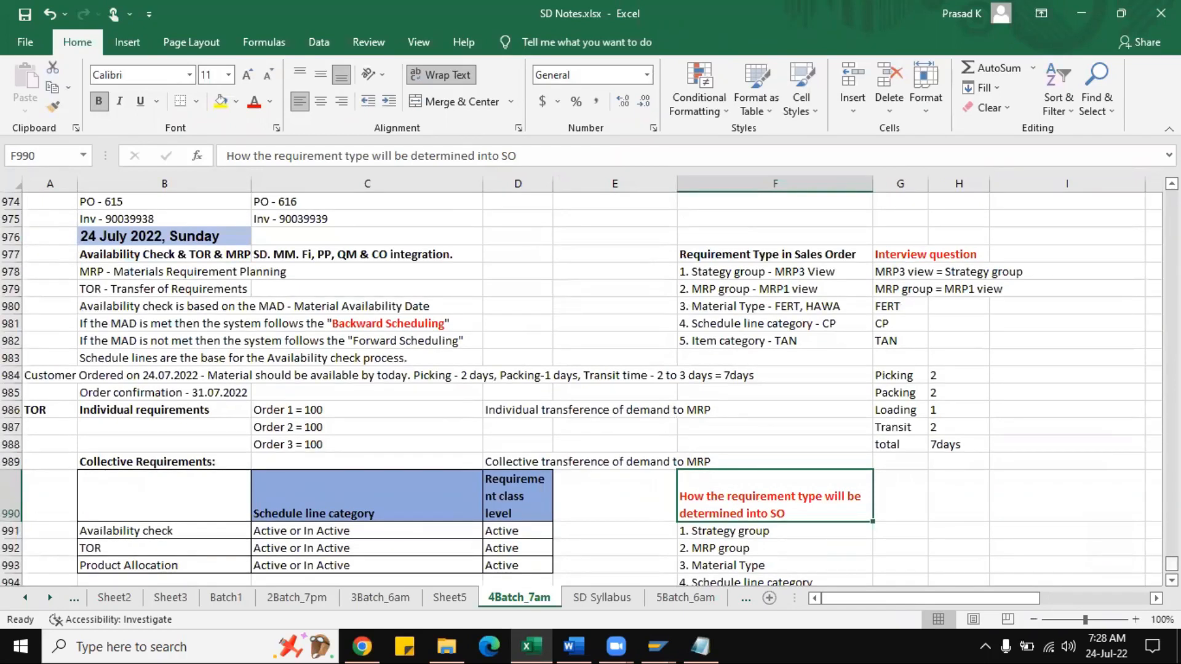
{"action": "scroll", "coordinate": [978, 464], "scroll_direction": "down", "scroll_amount": 4}
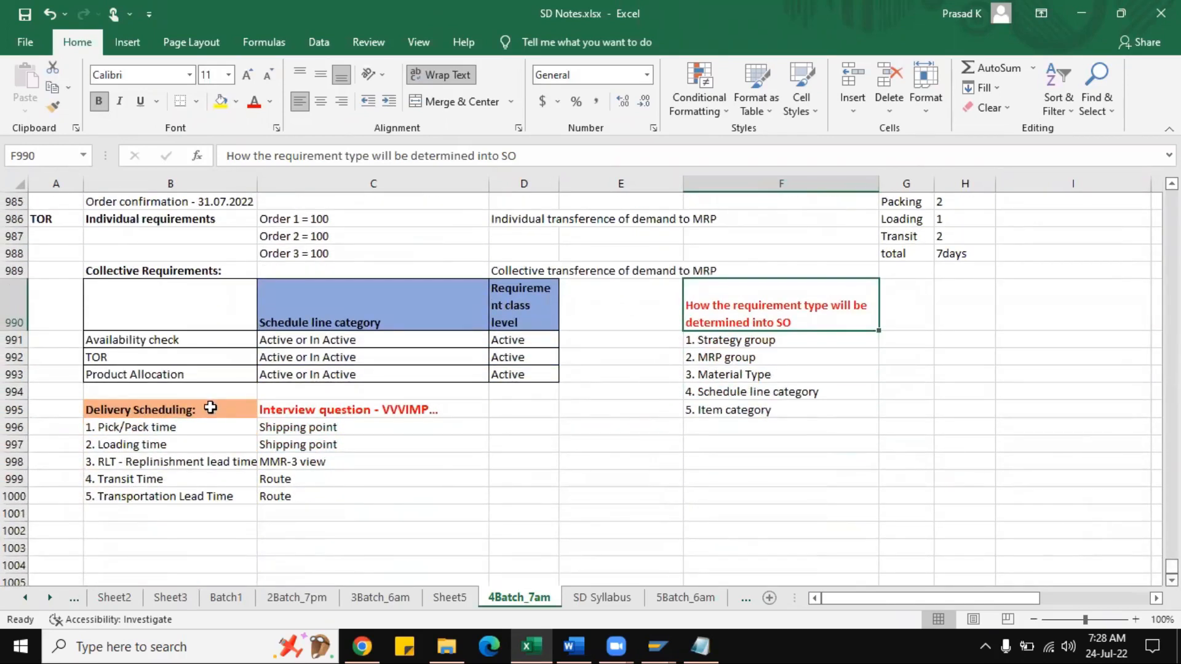
{"action": "left_click_drag", "start_coordinate": [232, 408], "coordinate": [371, 406]}
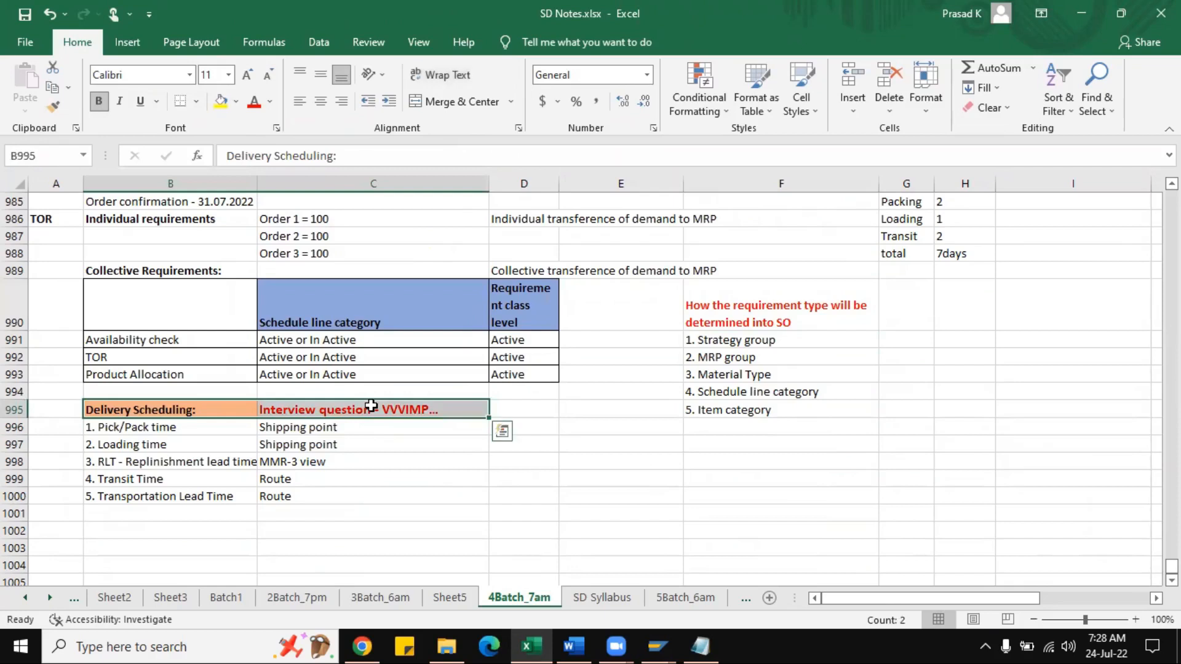
{"action": "left_click", "coordinate": [211, 431]}
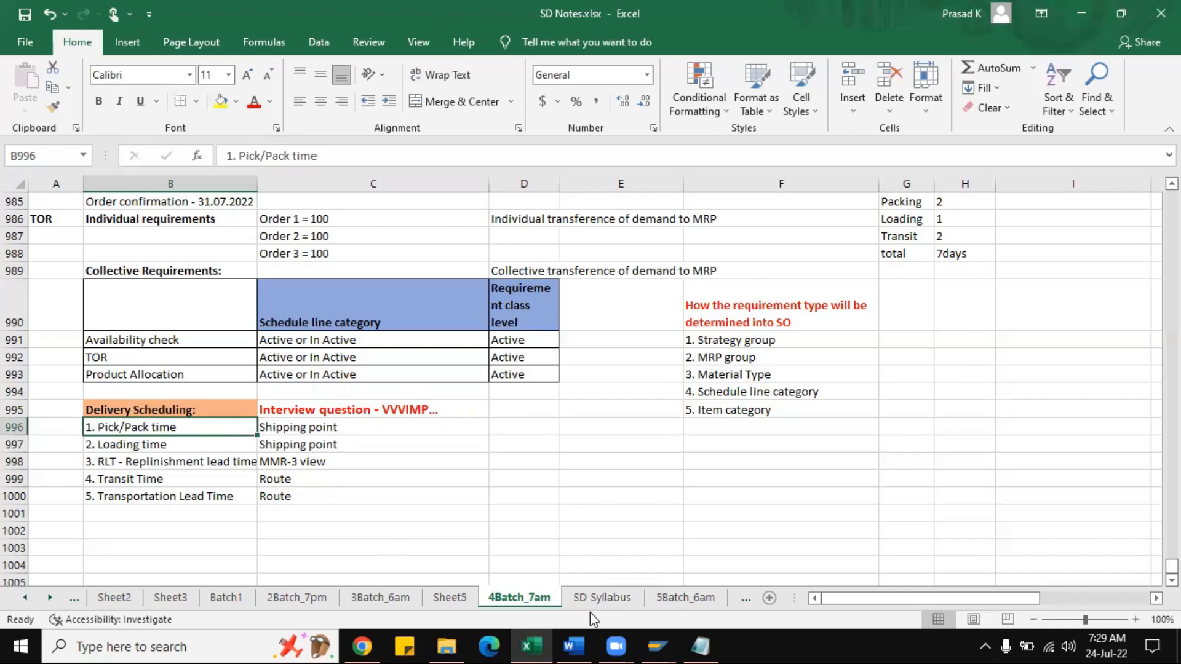
- Switch to the SAP billing session and open the SAP Reference IMG through transaction SPRO
{"action": "left_click", "coordinate": [661, 646]}
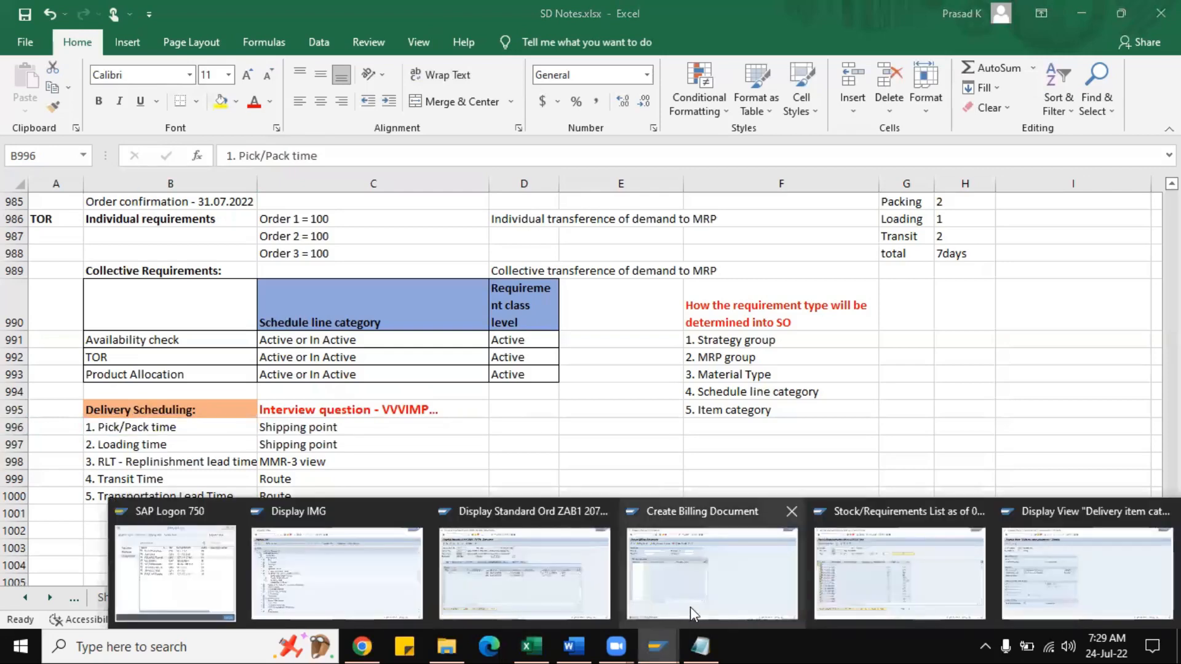
{"action": "left_click", "coordinate": [690, 607]}
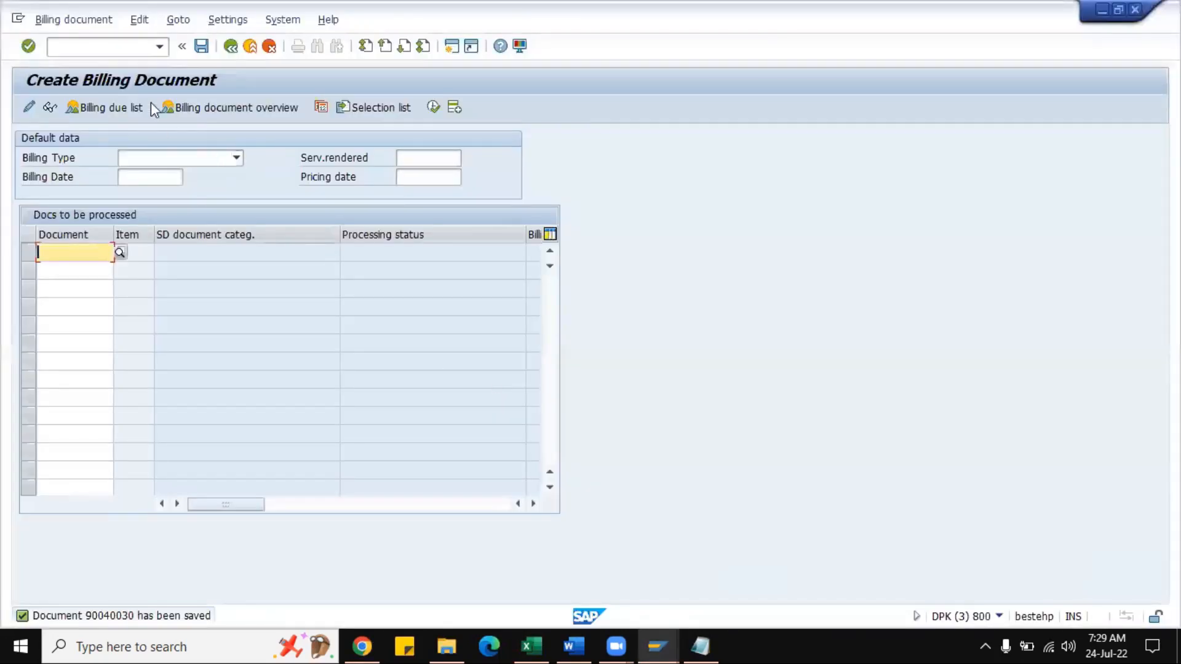
{"action": "left_click", "coordinate": [120, 49]}
{"action": "type", "text": "/nspro"}
{"action": "key", "text": "Return"}
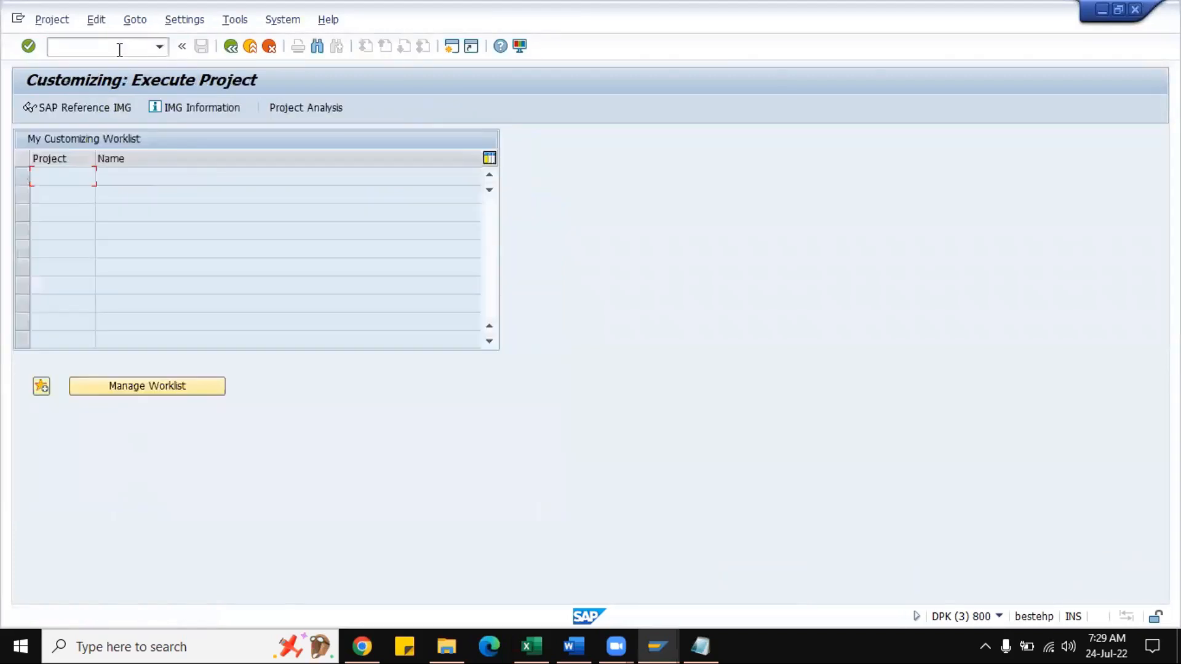
{"action": "left_click", "coordinate": [120, 107]}
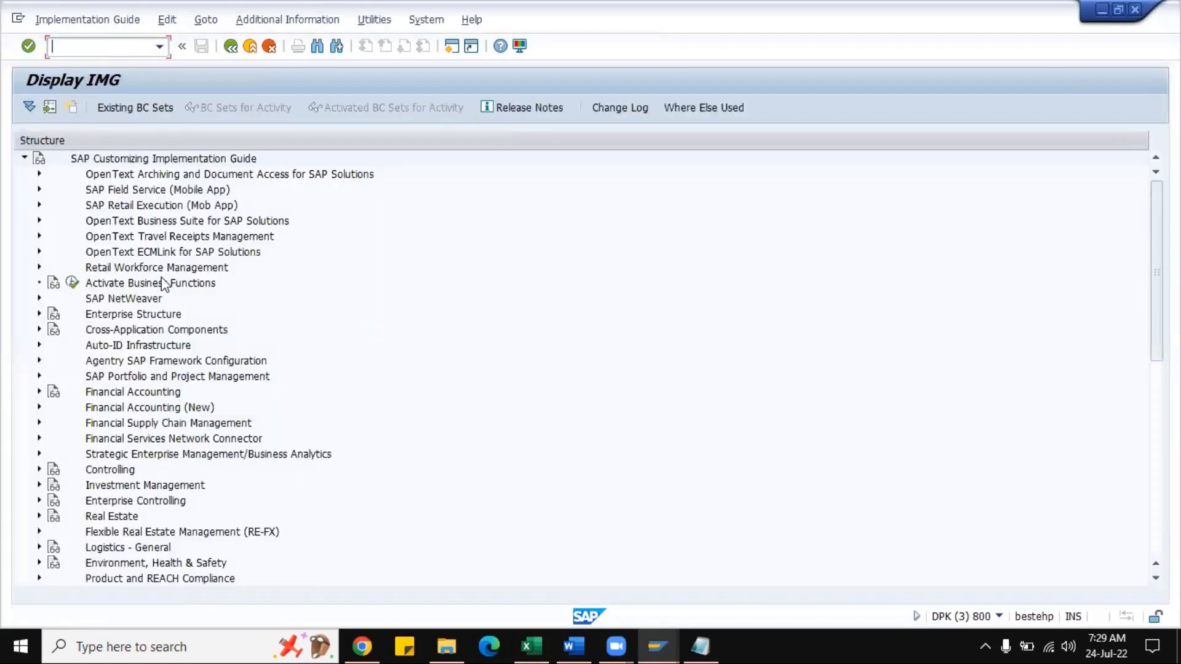
- Open the Define shipping point activity under Enterprise Structure, Definition, Logistics Execution
{"action": "left_click", "coordinate": [39, 314]}
{"action": "left_click", "coordinate": [55, 345]}
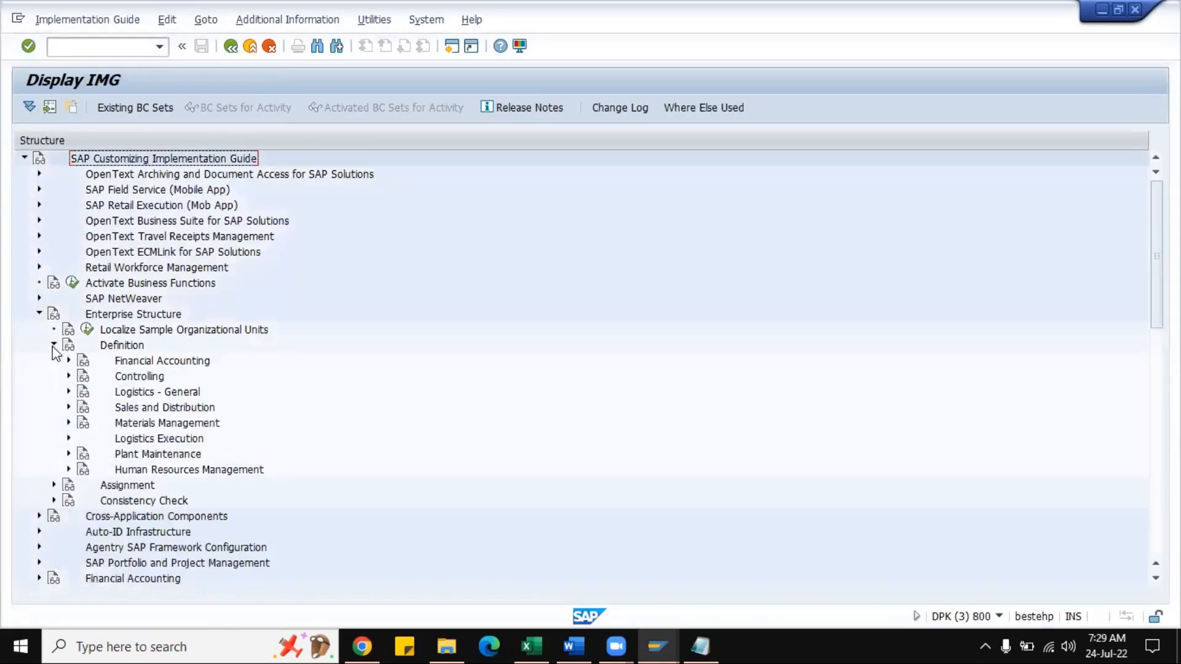
{"action": "left_click", "coordinate": [69, 438]}
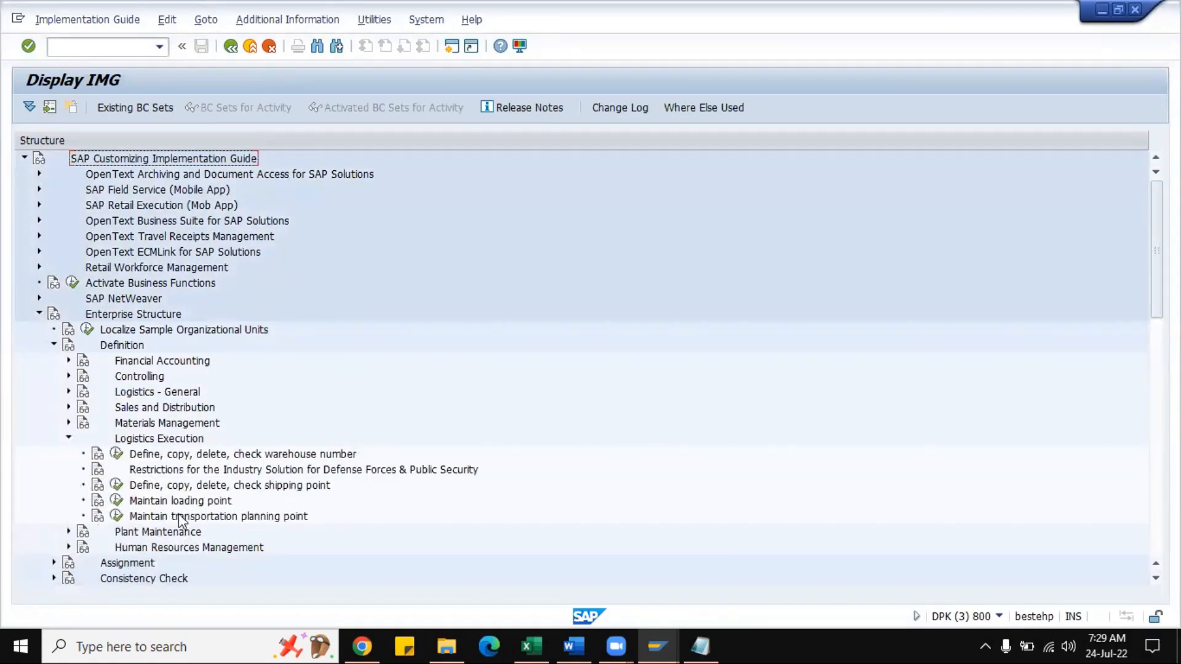
{"action": "left_click", "coordinate": [117, 486]}
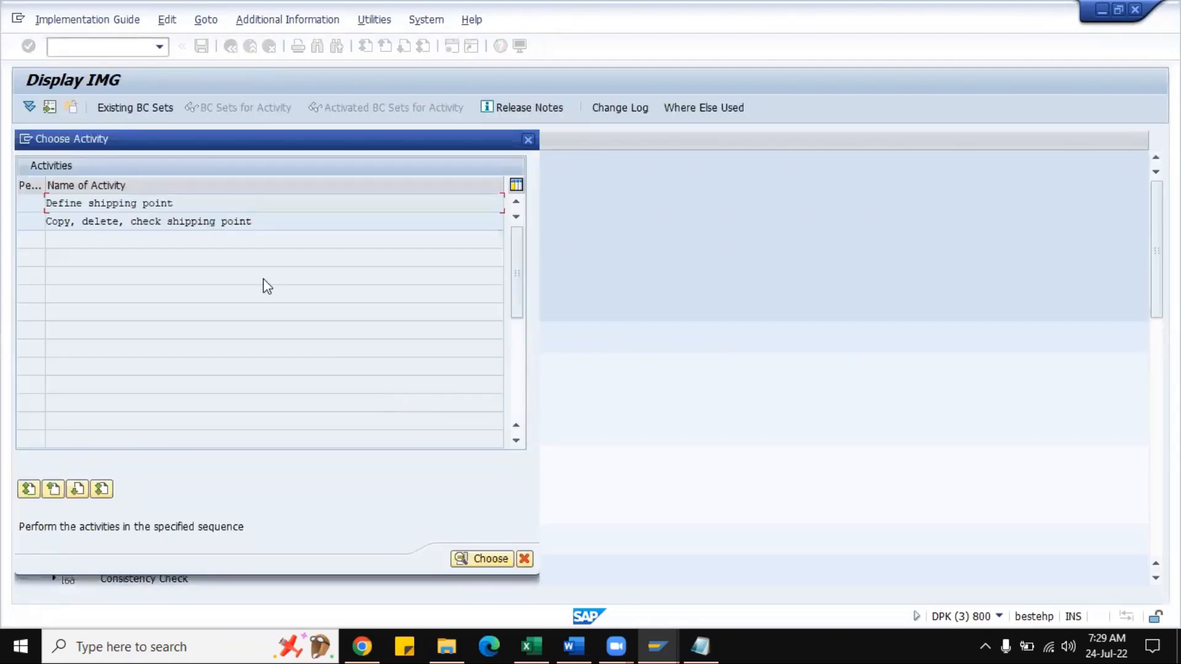
{"action": "double_click", "coordinate": [196, 205]}
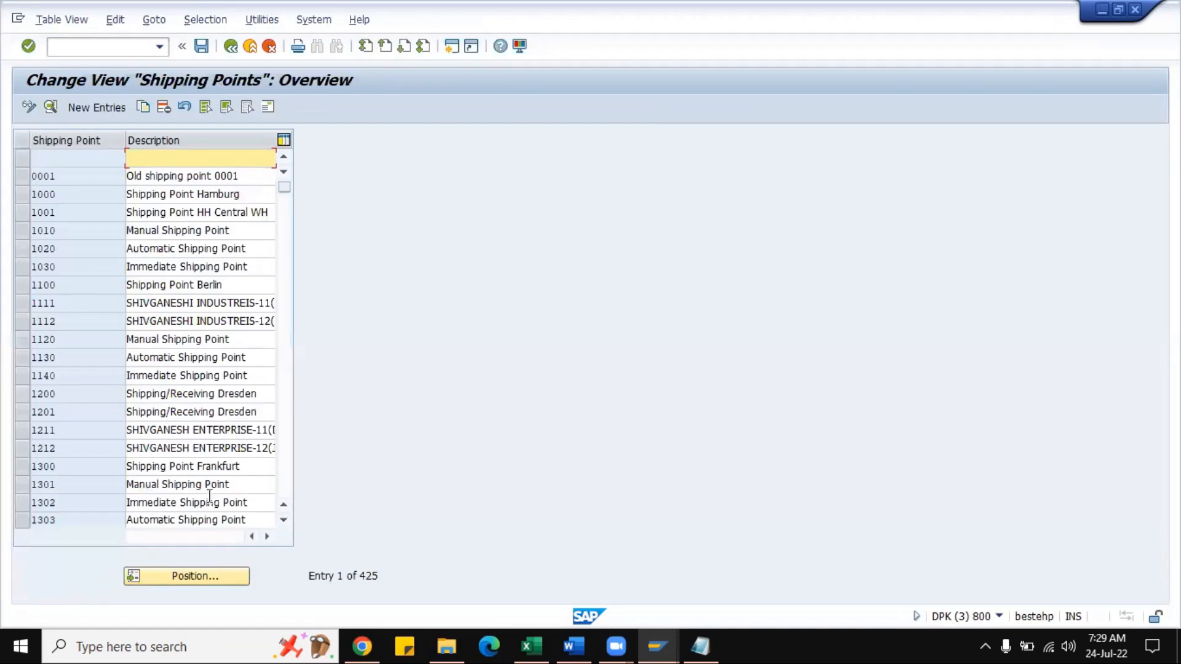
- Find shipping point ZABC in the shipping points overview and open its details
{"action": "left_click", "coordinate": [210, 577]}
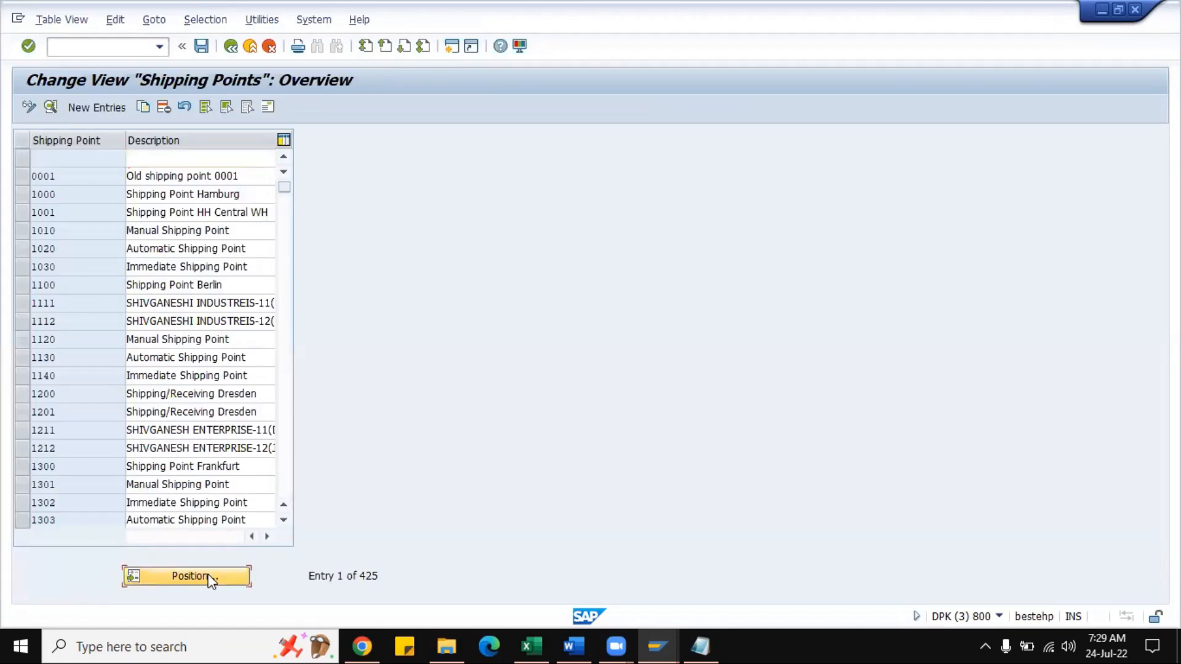
{"action": "type", "text": "zabc"}
{"action": "key", "text": "Return"}
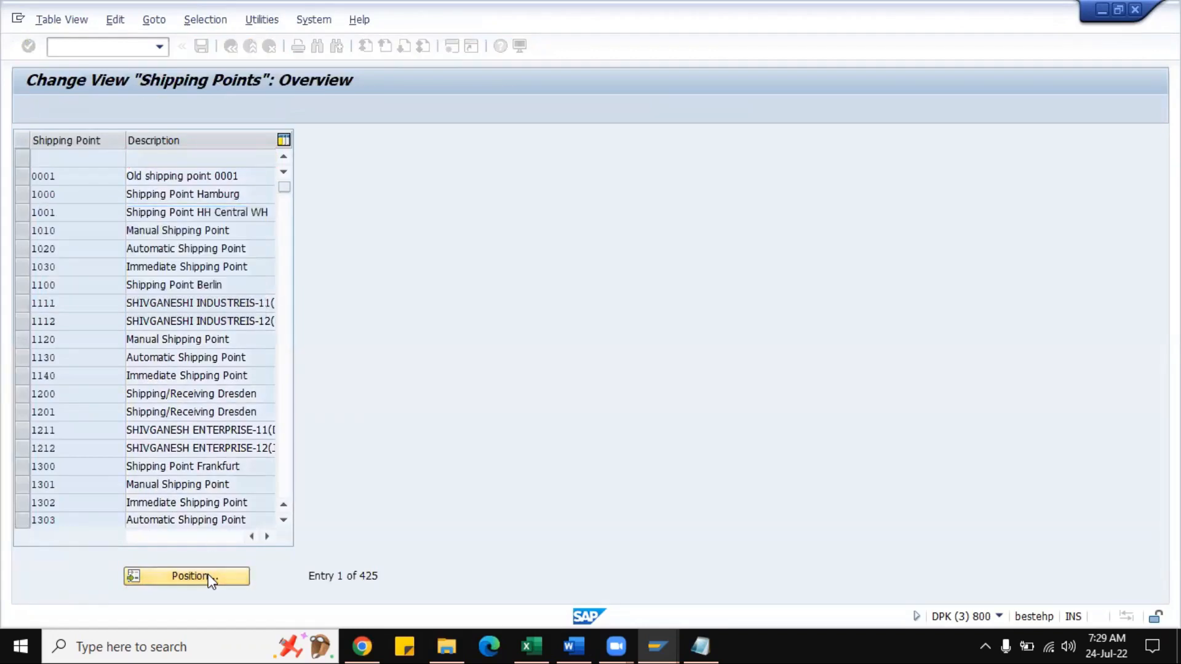
{"action": "double_click", "coordinate": [225, 161]}
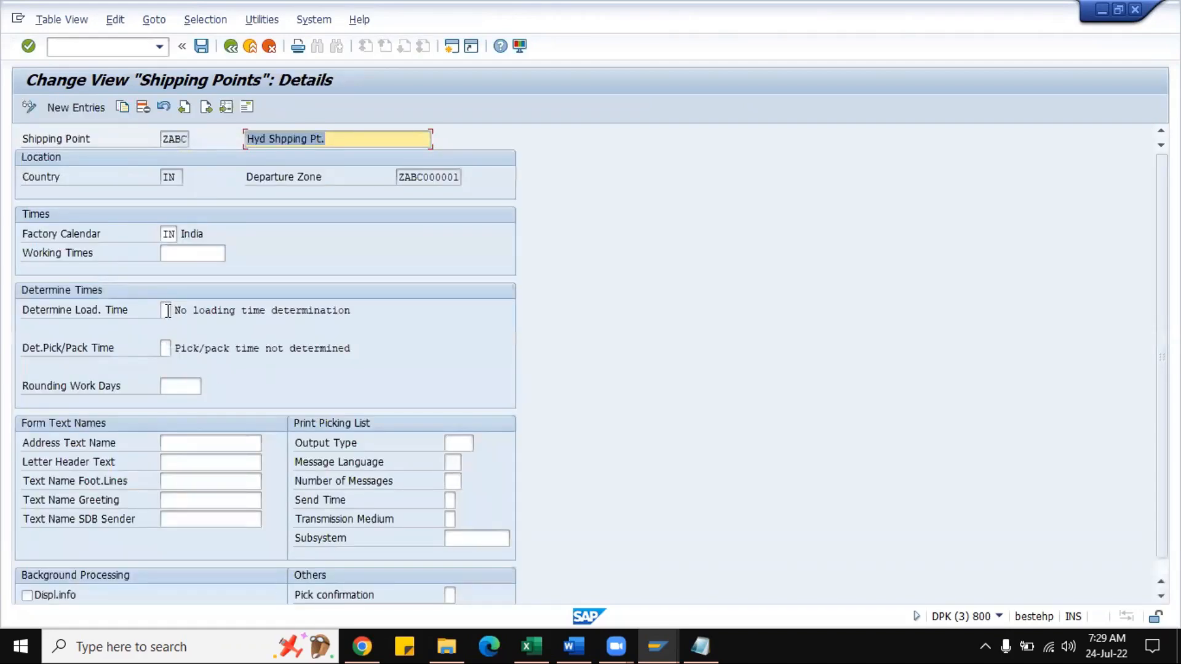
- Try to set both the loading time and pick/pack time determination of shipping point ZABC to 1
{"action": "left_click", "coordinate": [168, 311]}
{"action": "key", "text": "Tab"}
{"action": "key", "text": "Tab"}
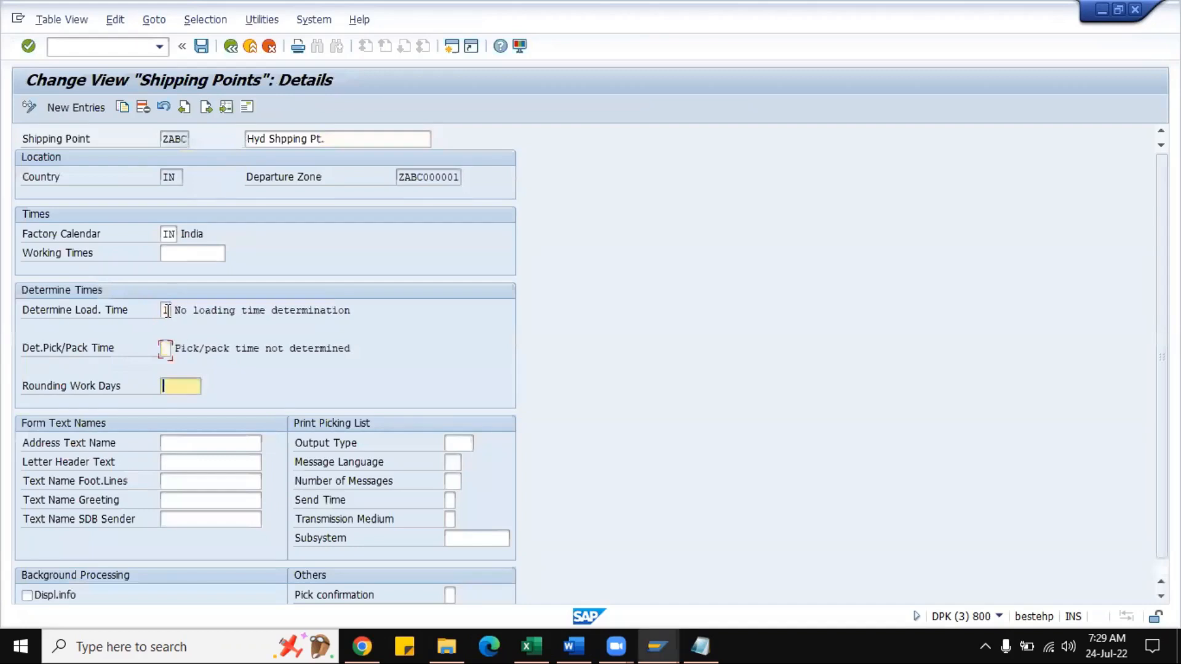
{"action": "left_click", "coordinate": [168, 349]}
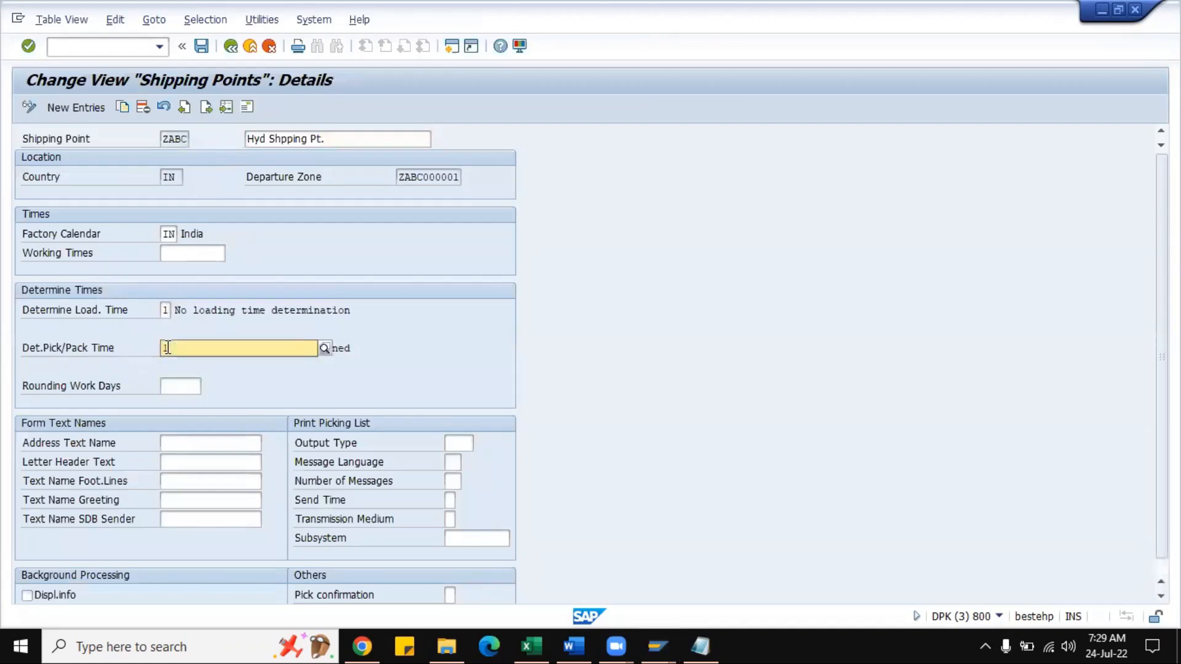
{"action": "key", "text": "Return"}
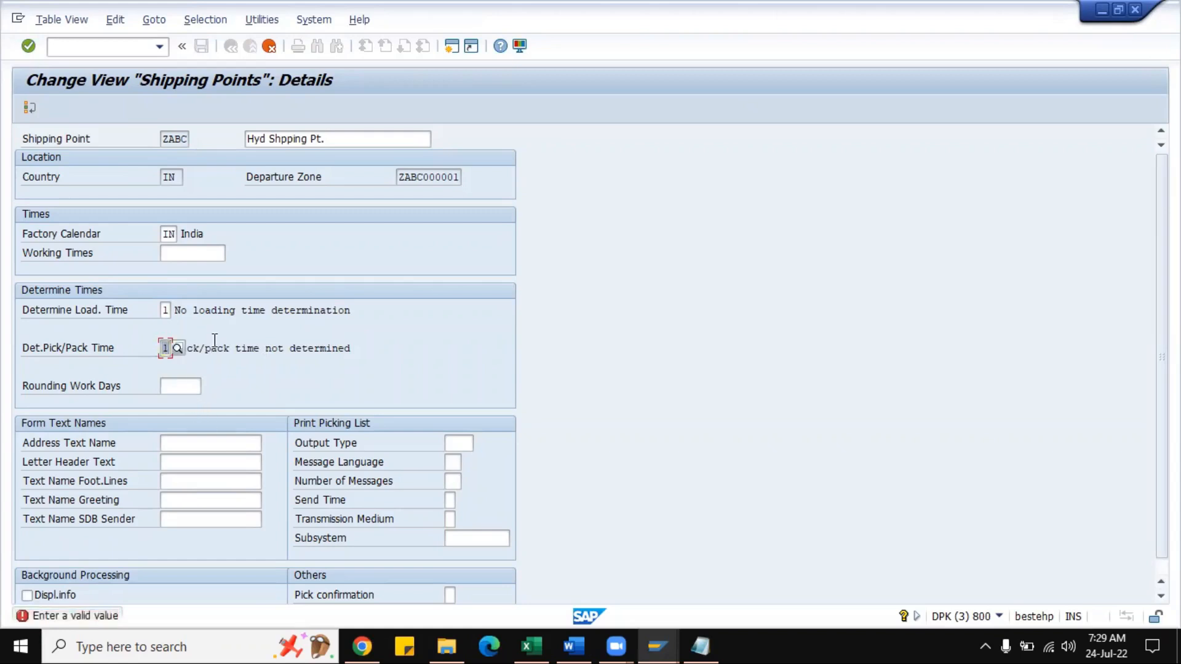
- Set both the loading time and pick/pack time determination of shipping point ZABC to A, Route dependent
{"action": "left_click", "coordinate": [166, 310]}
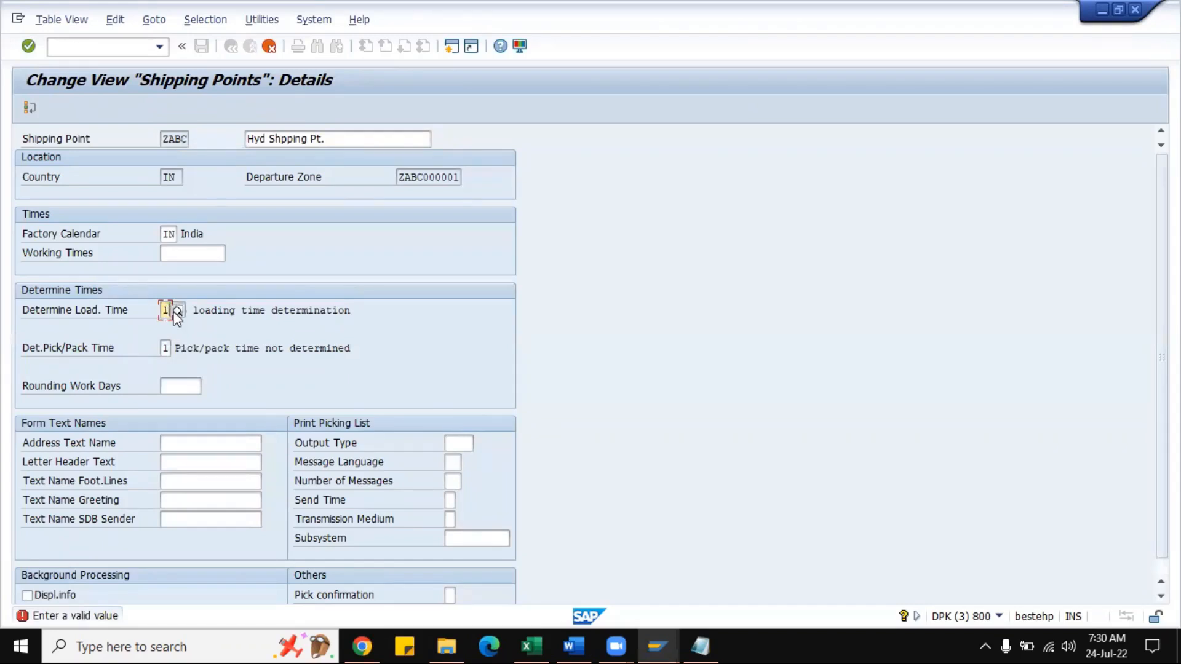
{"action": "left_click", "coordinate": [177, 311]}
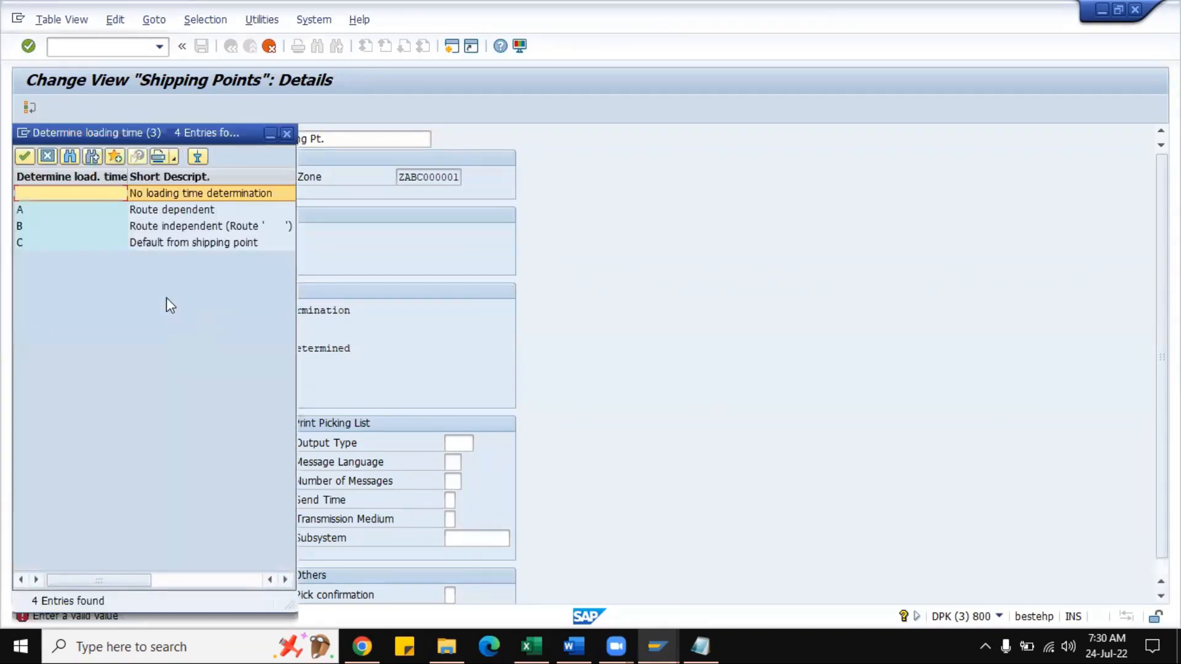
{"action": "double_click", "coordinate": [164, 210]}
{"action": "left_click", "coordinate": [169, 349]}
{"action": "type", "text": "A"}
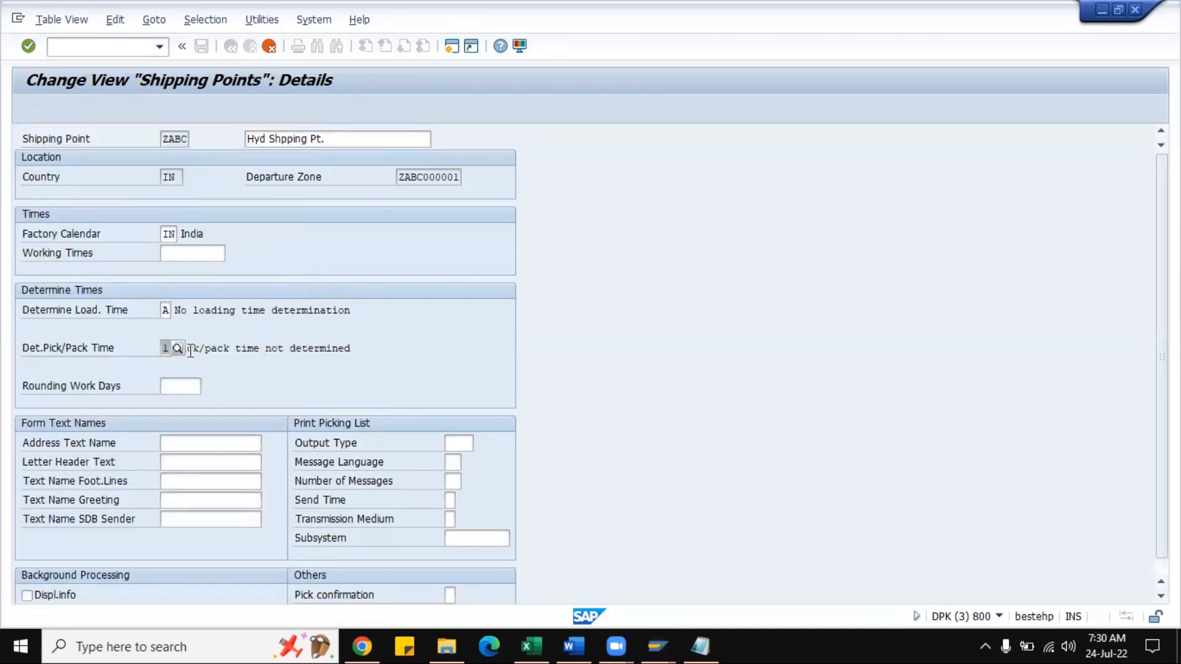
{"action": "key", "text": "Return"}
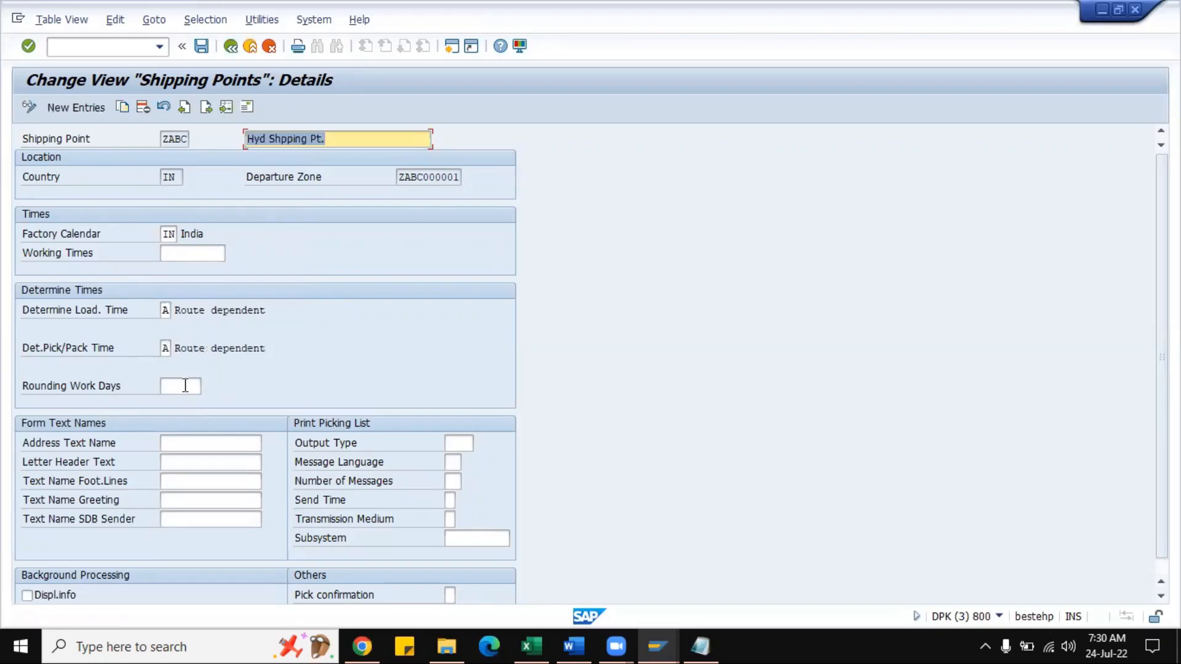
- Set Rounding Work Days to 2 for shipping point ZABC and save the change with its customizing request
{"action": "left_click", "coordinate": [185, 386]}
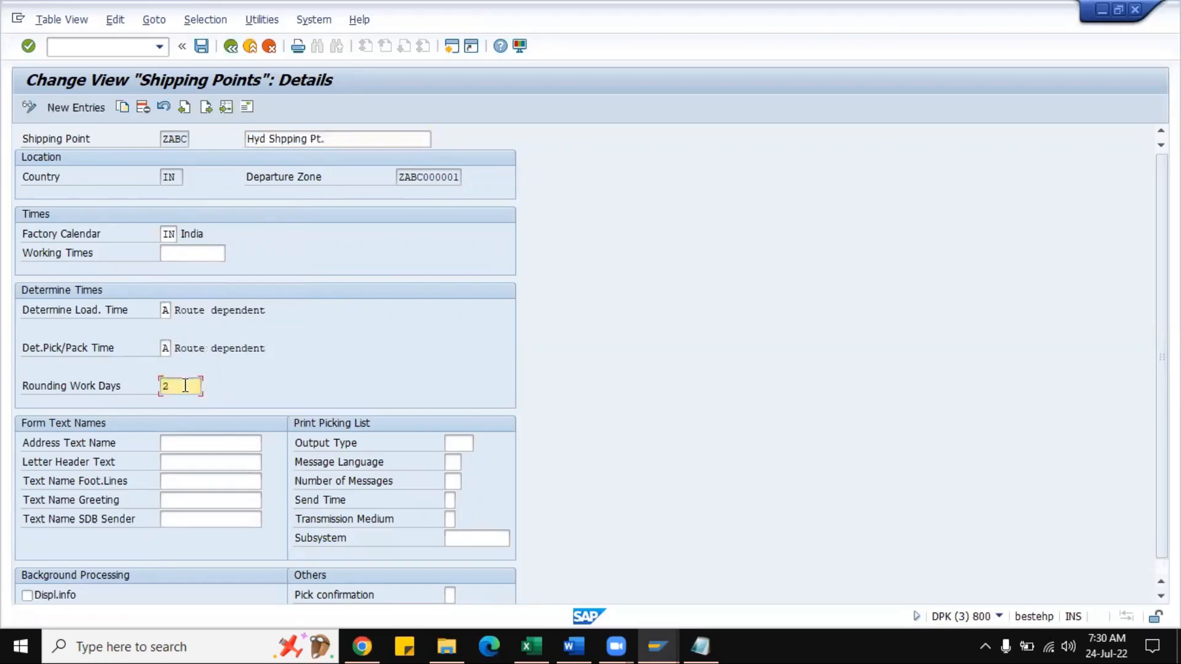
{"action": "type", "text": "2"}
{"action": "key", "text": "Return"}
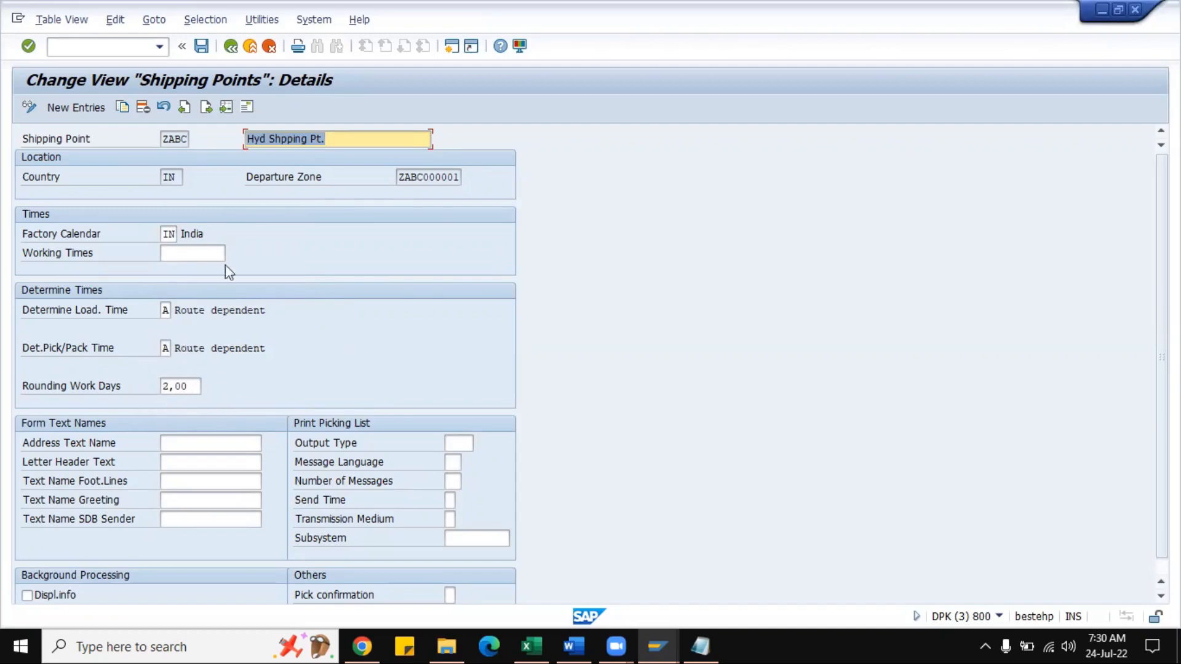
{"action": "left_click", "coordinate": [202, 46]}
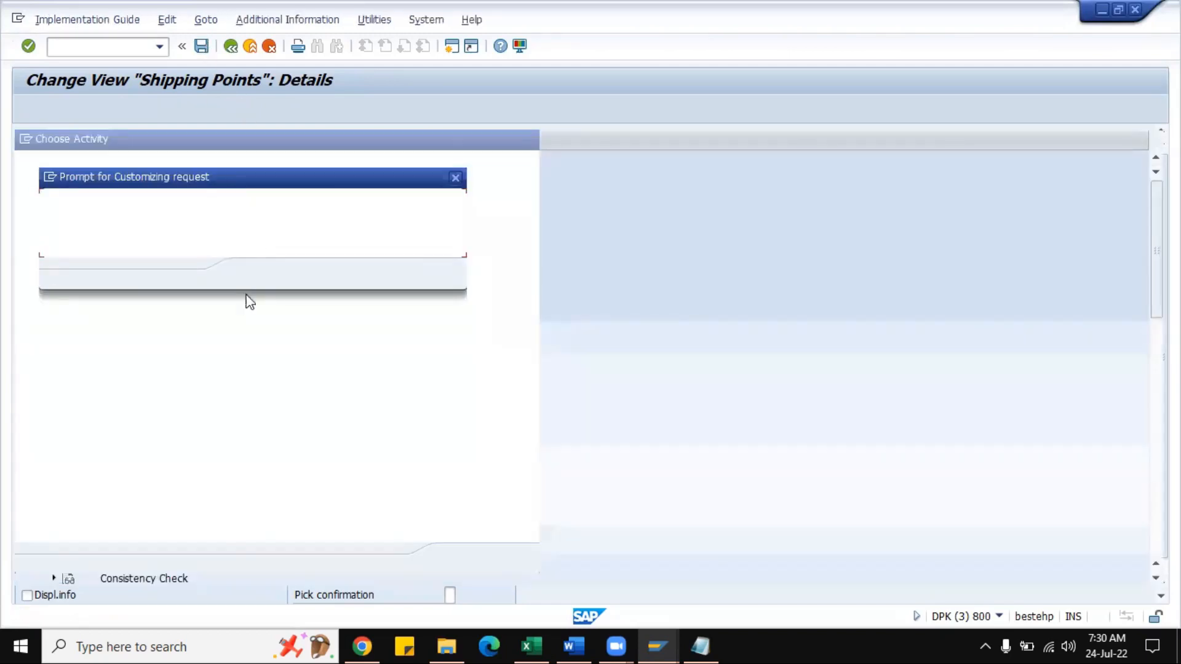
{"action": "left_click", "coordinate": [255, 274]}
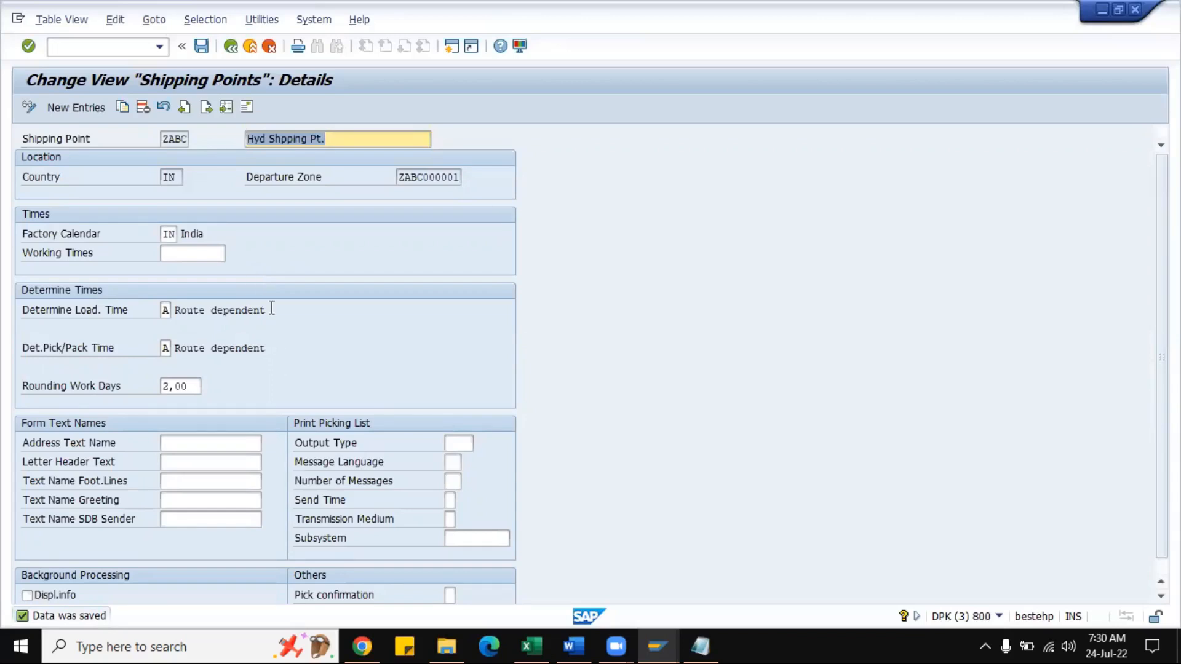
- Check the replenishment lead time note in the Excel SD Notes workbook, and display material 607 from the SAP standard order session
{"action": "key", "text": "alt+Tab"}
{"action": "left_click", "coordinate": [186, 465]}
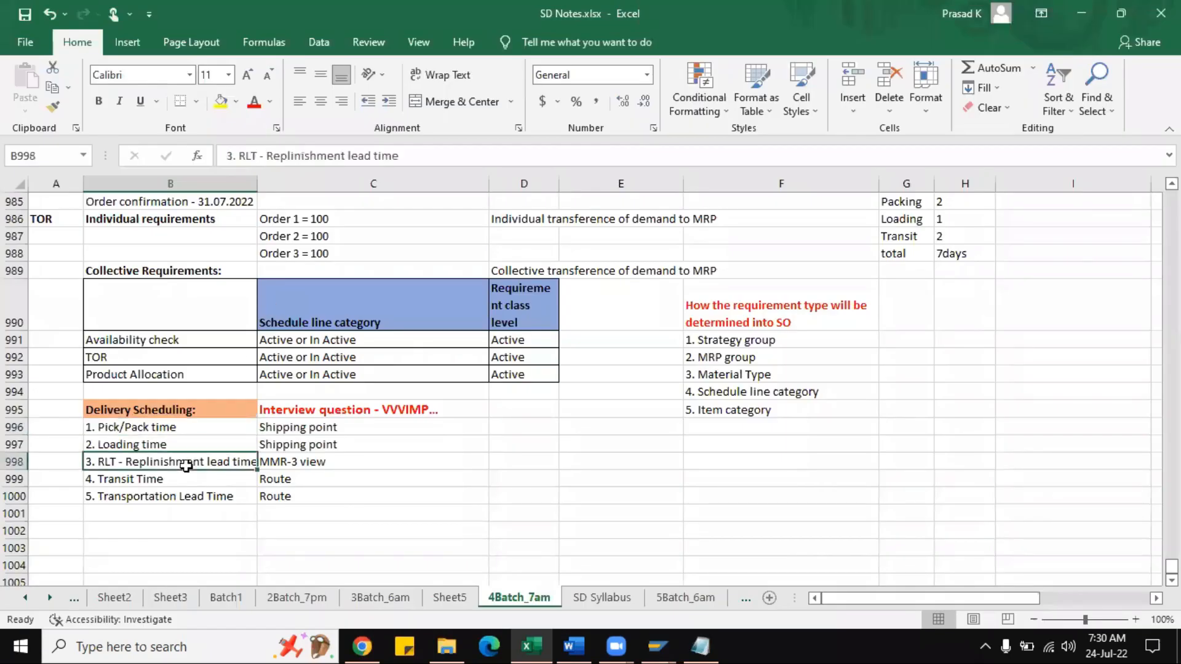
{"action": "left_click", "coordinate": [656, 644]}
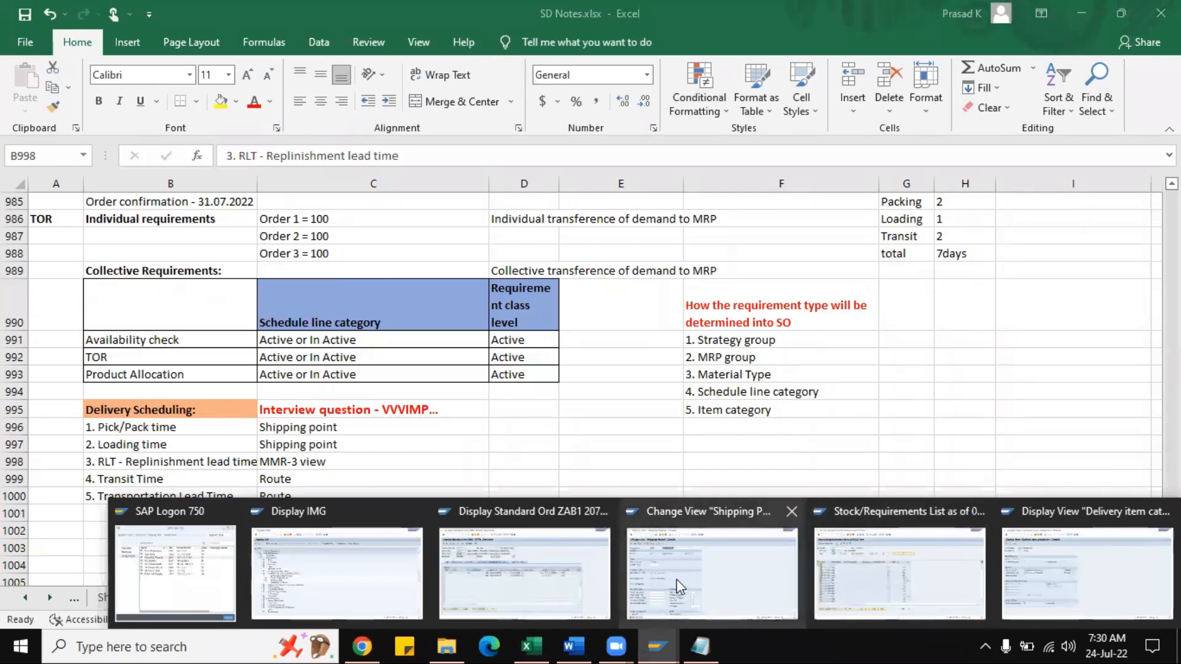
{"action": "left_click", "coordinate": [536, 593]}
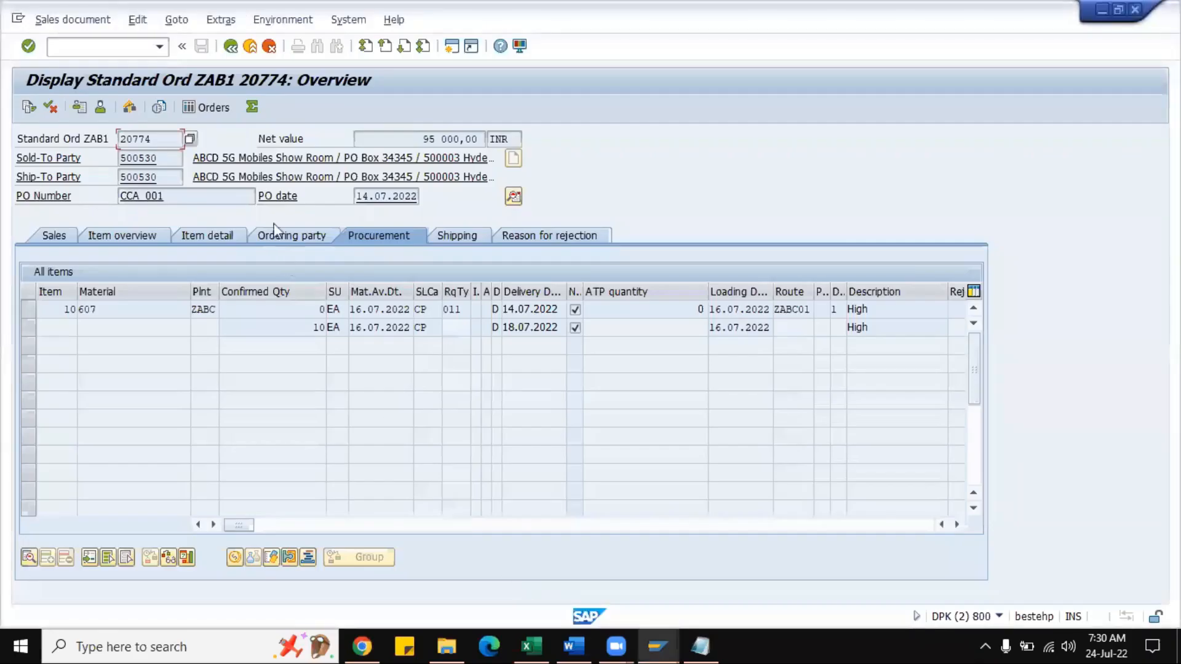
{"action": "left_click", "coordinate": [282, 19]}
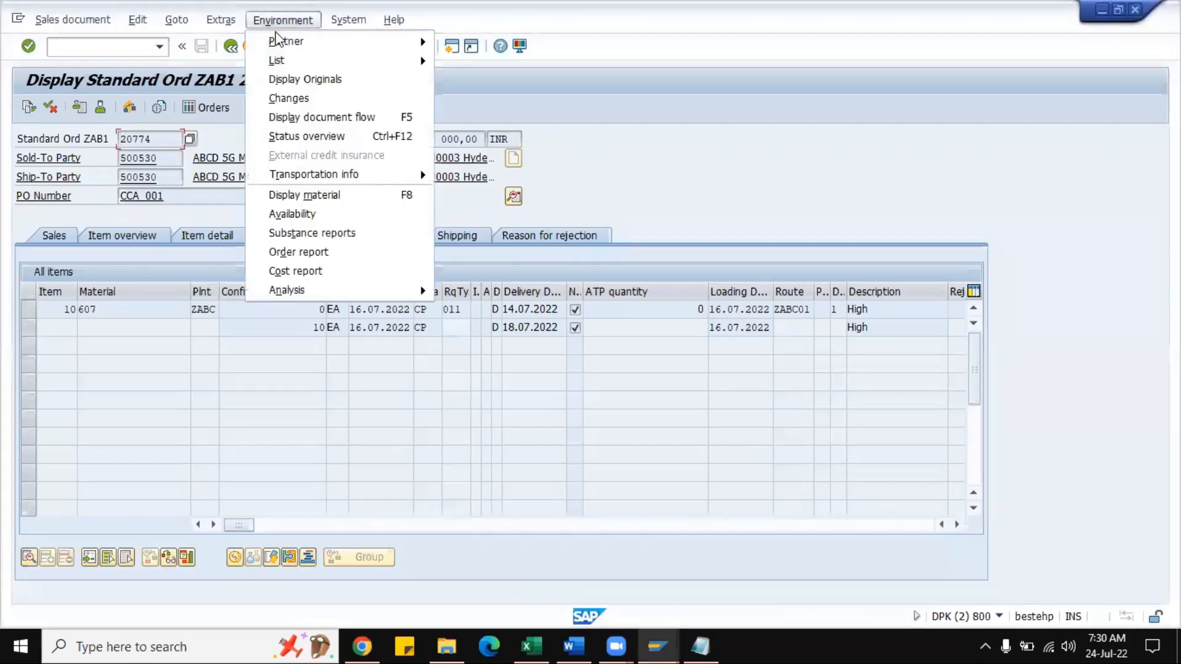
{"action": "left_click", "coordinate": [291, 196]}
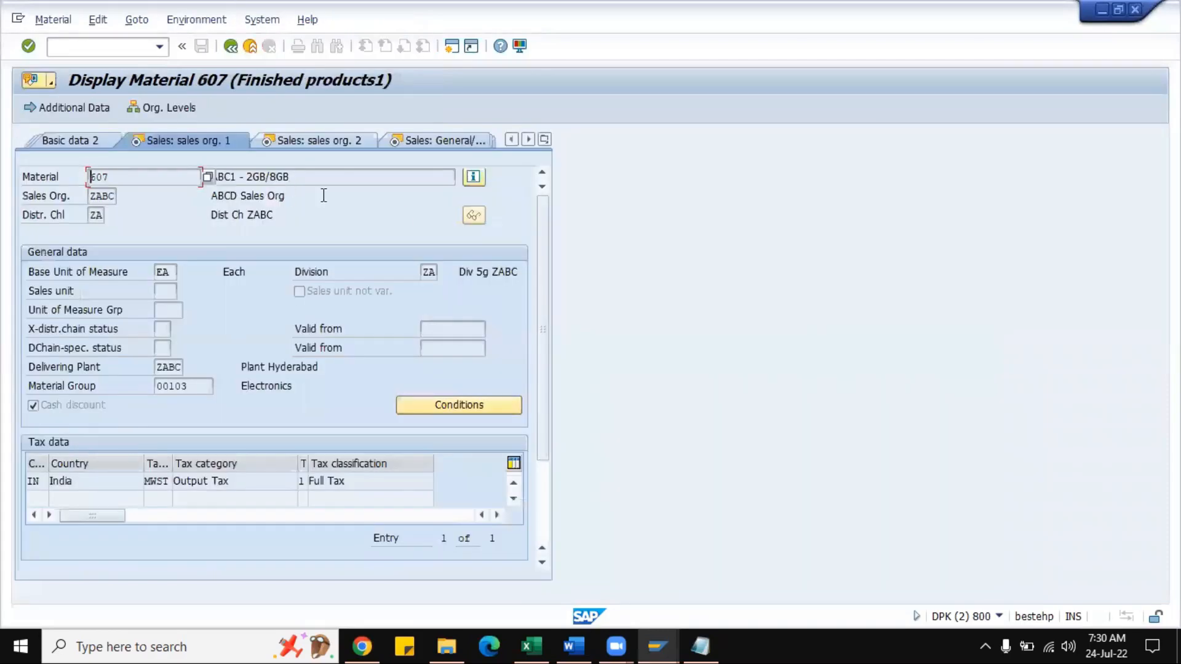
- Open the MRP 3 view of material 607 for plant ZABC and storage location ZABC
{"action": "left_click", "coordinate": [545, 139]}
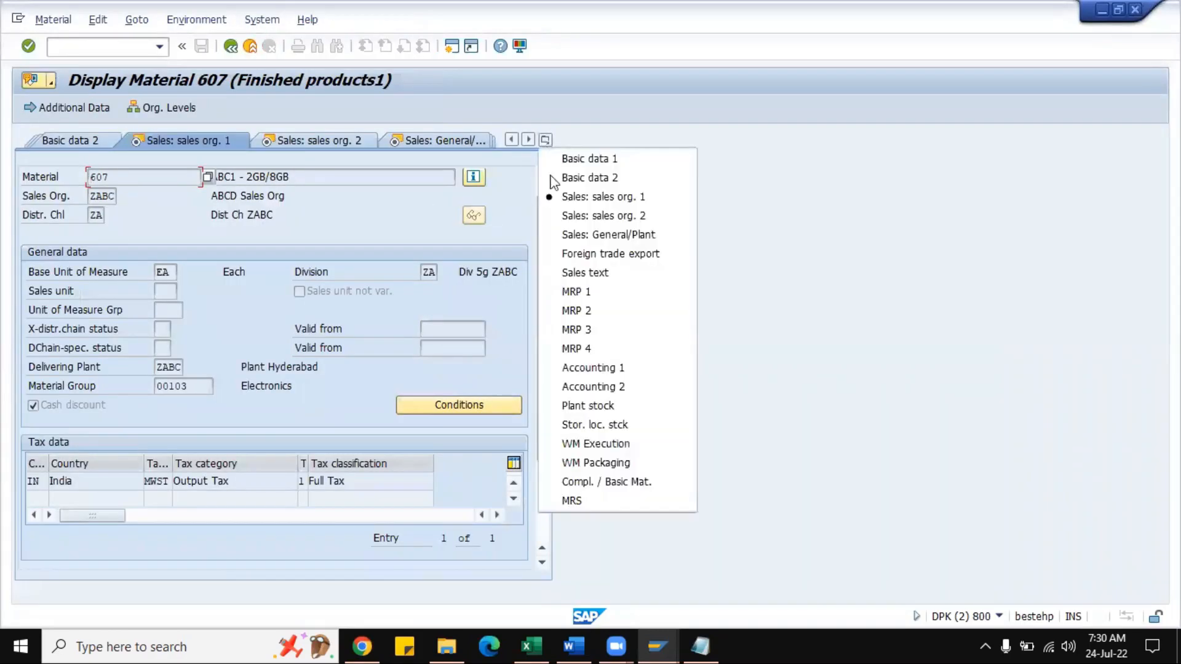
{"action": "left_click", "coordinate": [595, 312]}
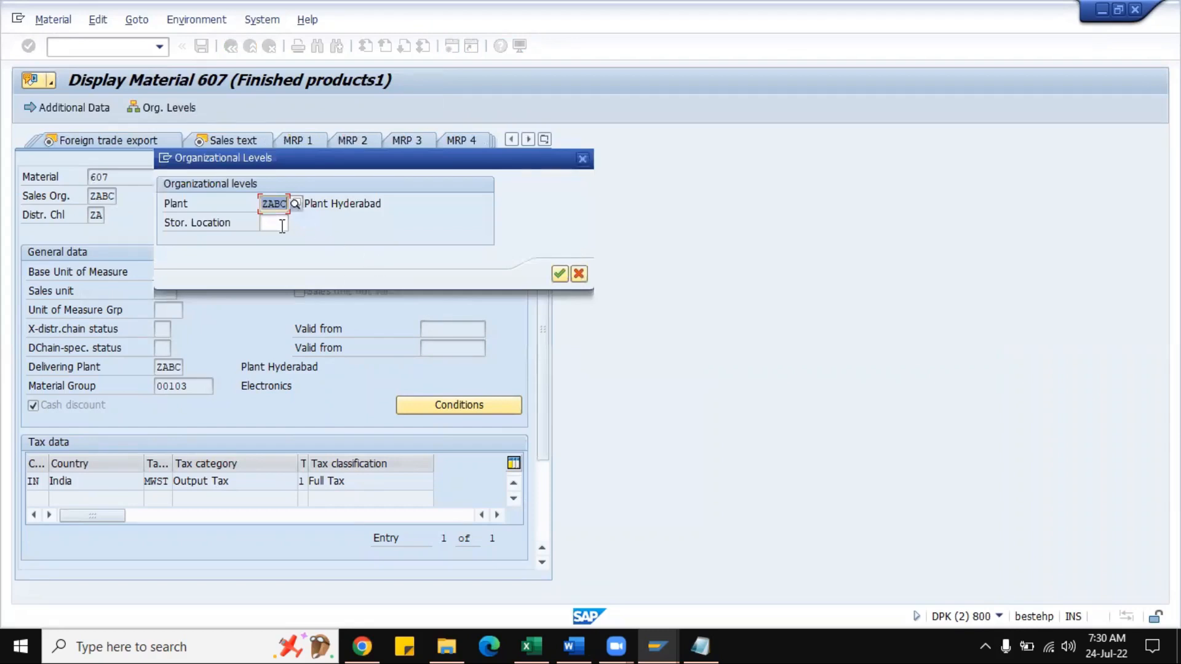
{"action": "left_click", "coordinate": [282, 227]}
{"action": "type", "text": "zabc"}
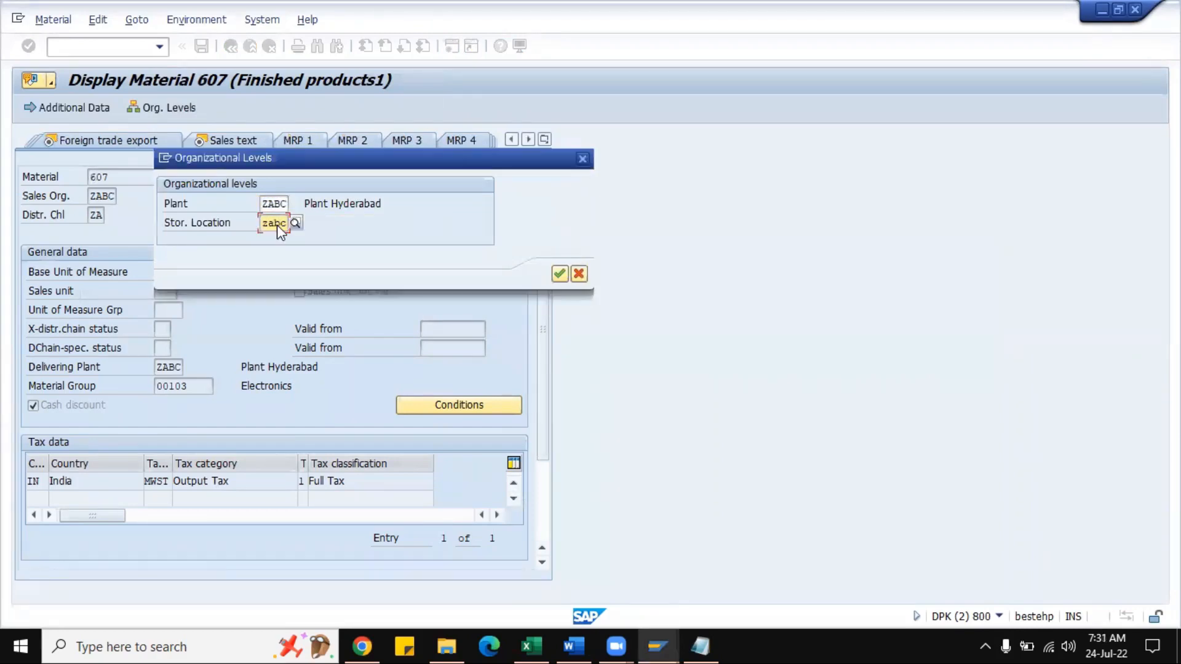
{"action": "key", "text": "Return"}
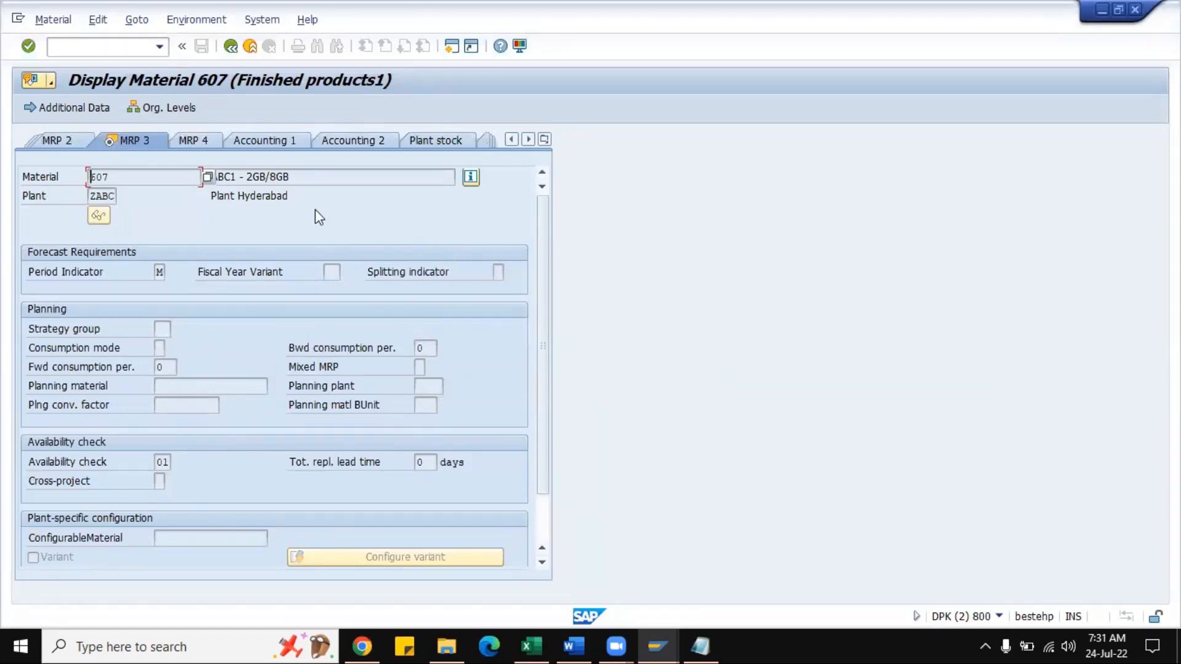
- Look through the MRP 1 and MRP 2 views of material 607 and locate the total replenishment lead time in MRP 3
{"action": "left_click", "coordinate": [511, 139]}
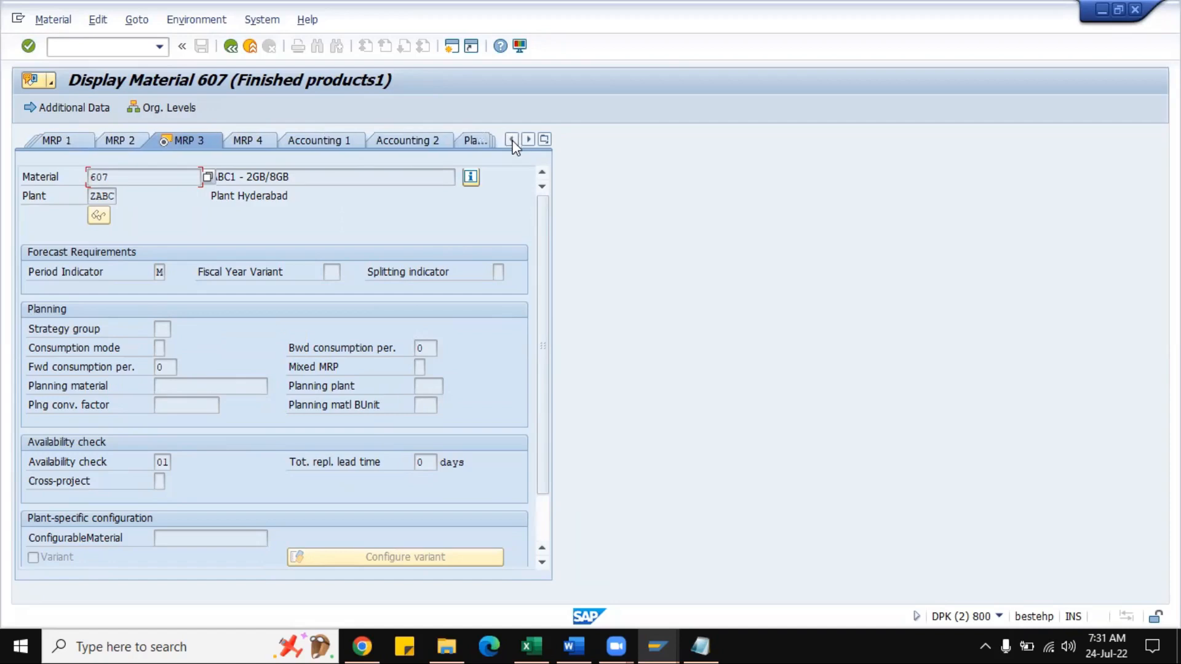
{"action": "left_click", "coordinate": [79, 141]}
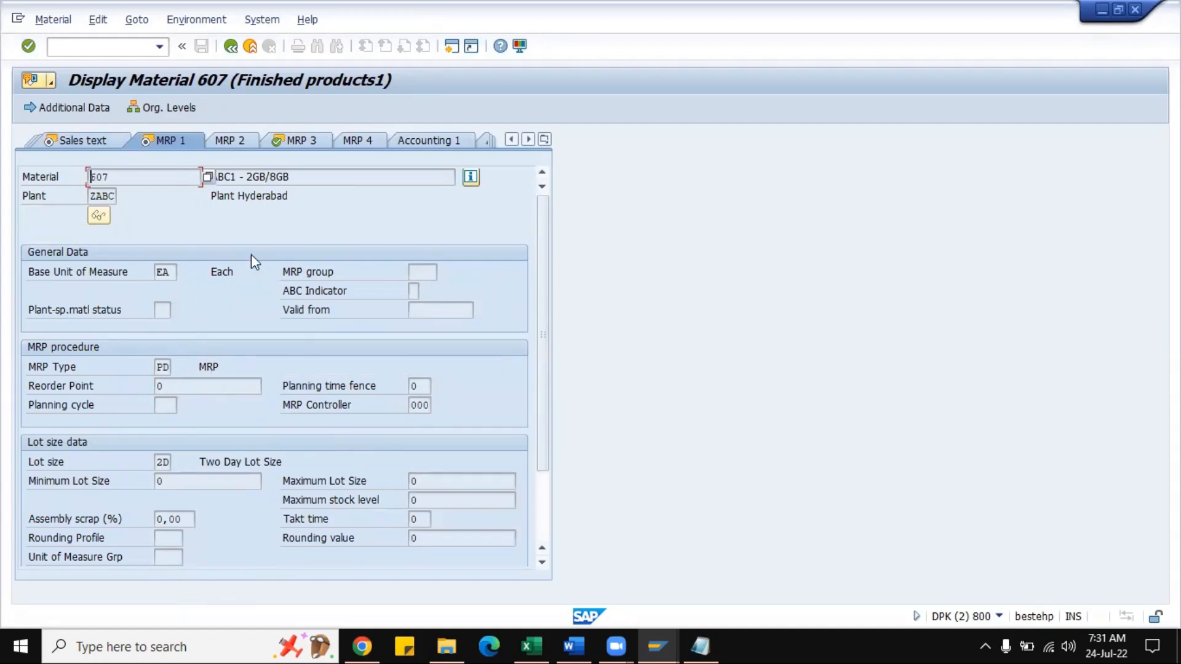
{"action": "left_click", "coordinate": [243, 137]}
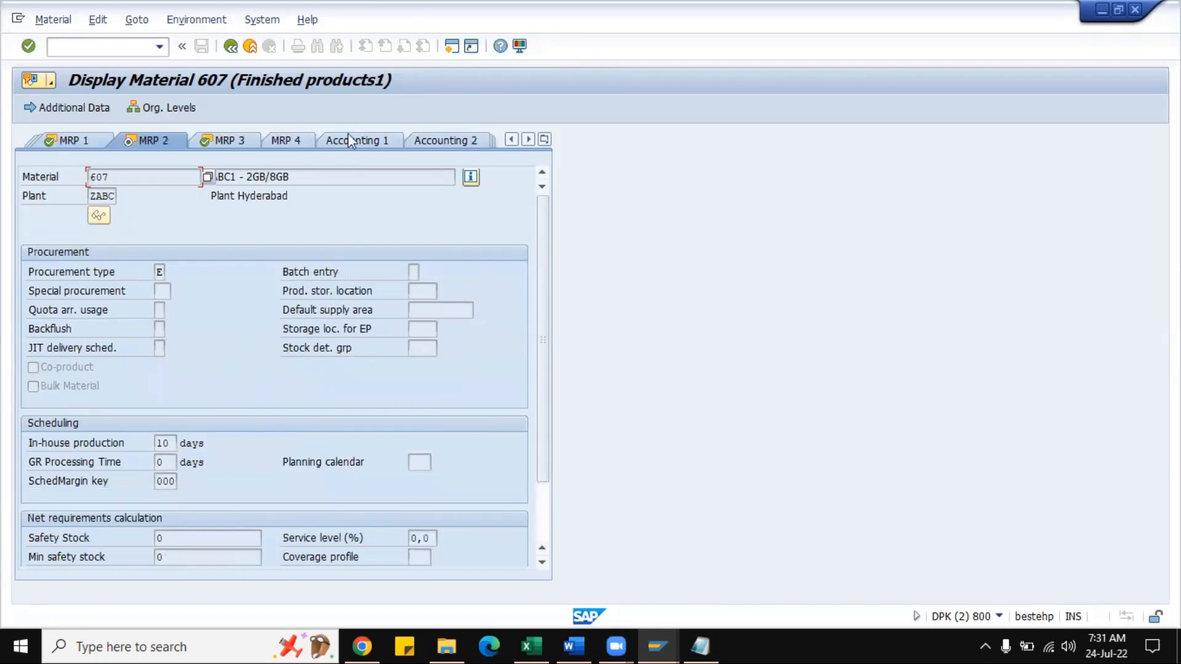
{"action": "left_click", "coordinate": [238, 143]}
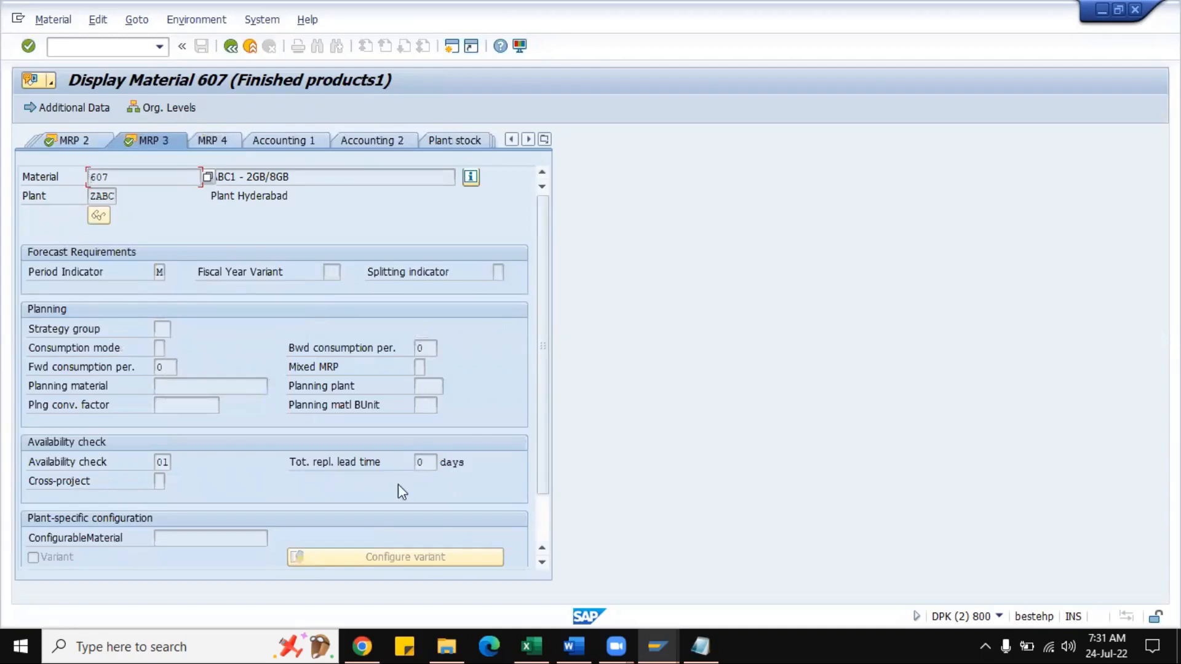
{"action": "left_click", "coordinate": [426, 463]}
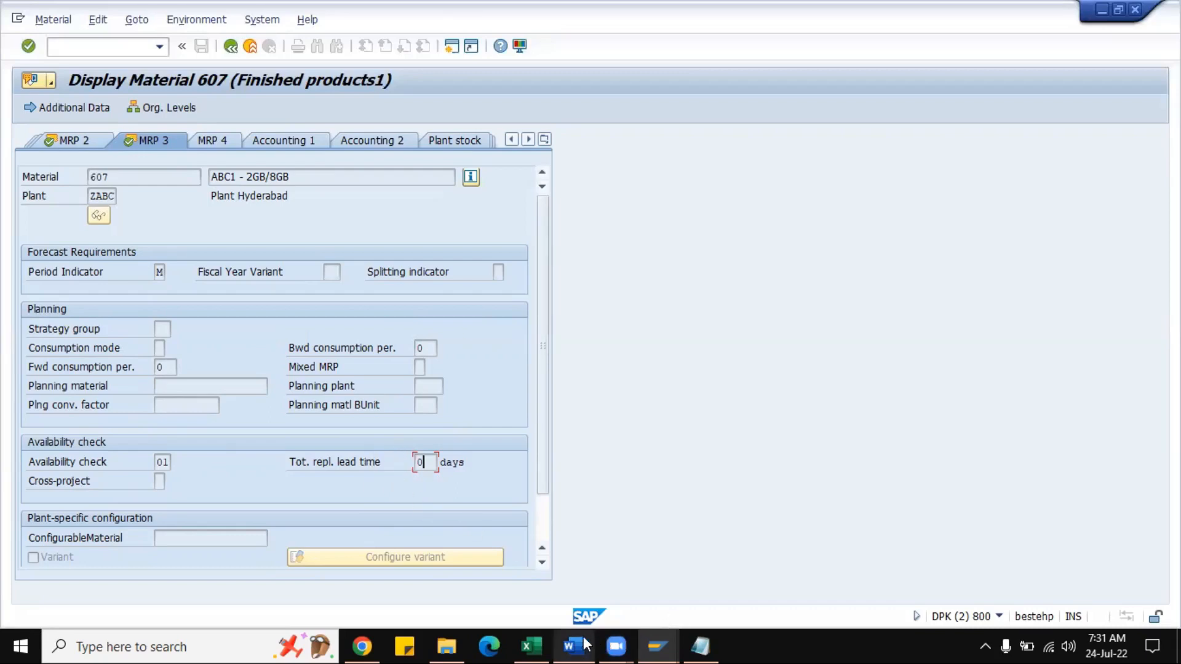
- Switch to the SD Notes workbook in Excel and review the Transit Time and Transportation Lead Time entries
{"action": "left_click", "coordinate": [528, 645]}
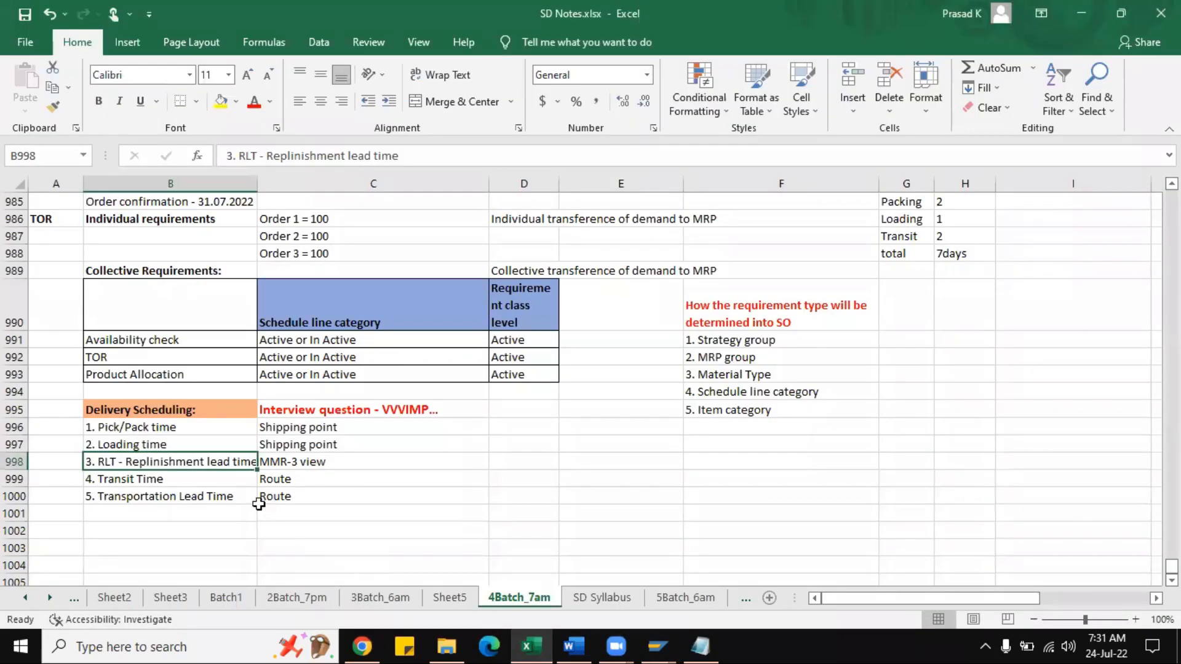
{"action": "left_click", "coordinate": [194, 477]}
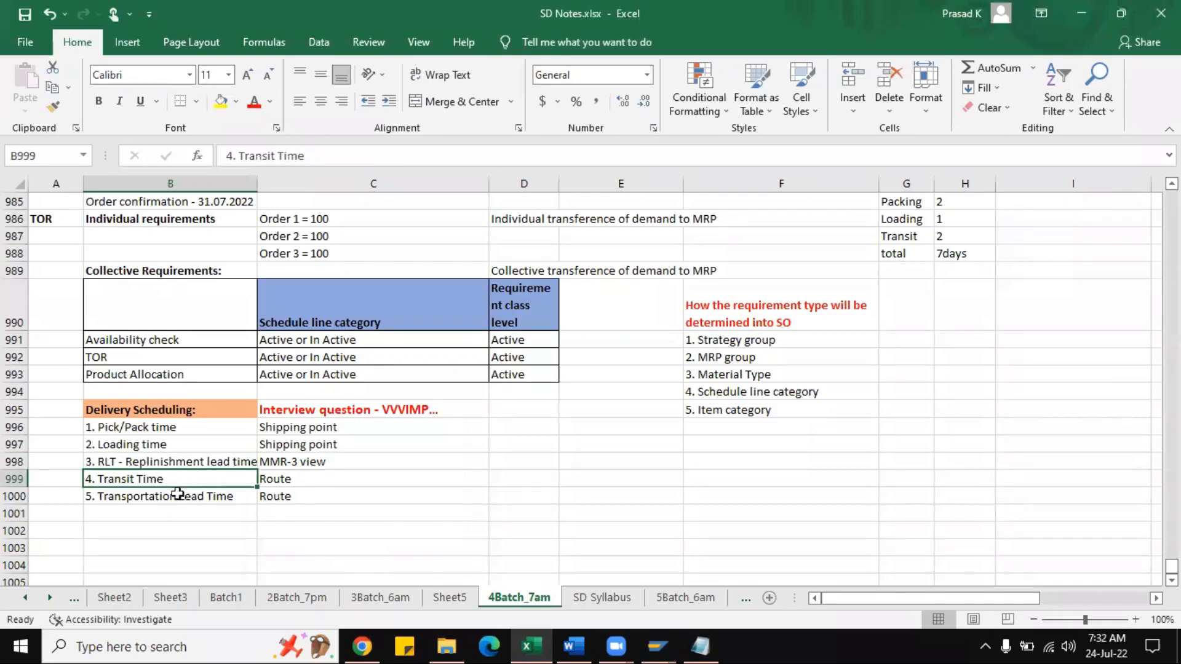
{"action": "left_click", "coordinate": [184, 509]}
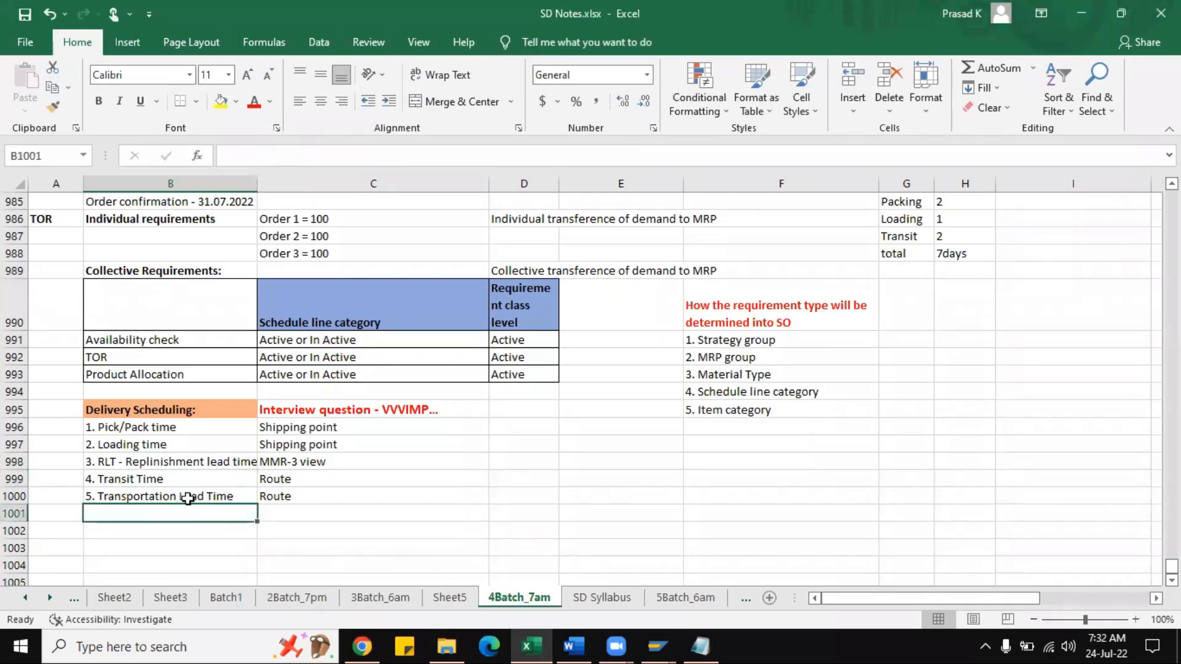
{"action": "left_click", "coordinate": [188, 498]}
- Return to SAP, leave the material 607 display, and switch to the Display IMG session
{"action": "key", "text": "alt+Tab"}
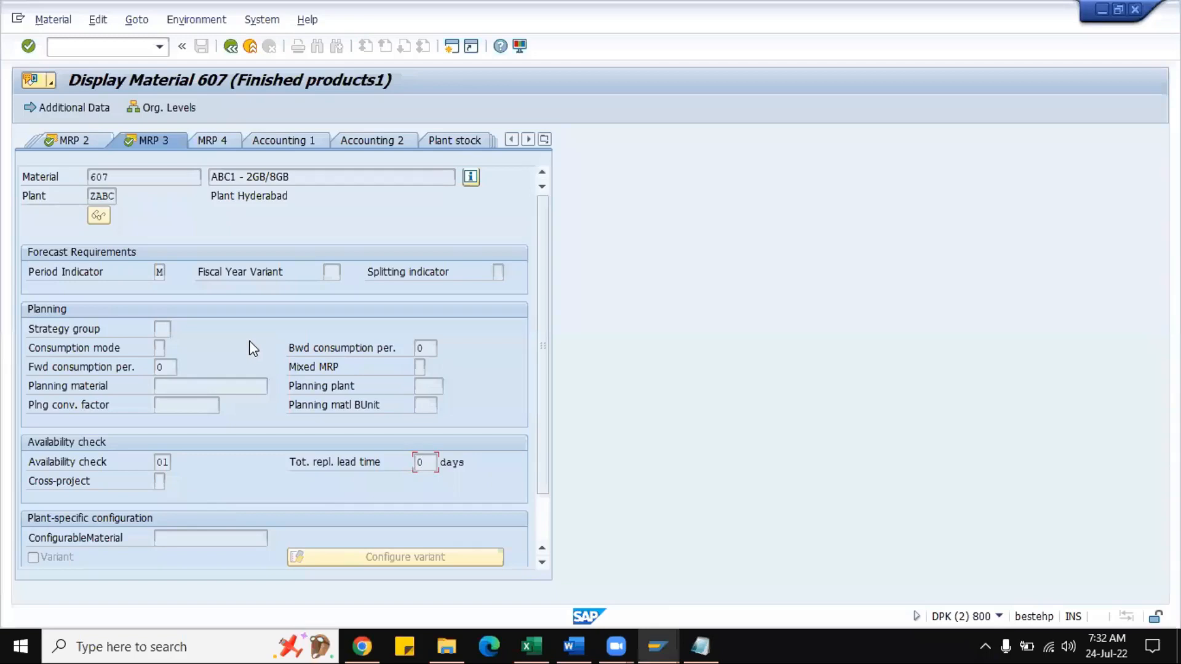
{"action": "left_click", "coordinate": [231, 47]}
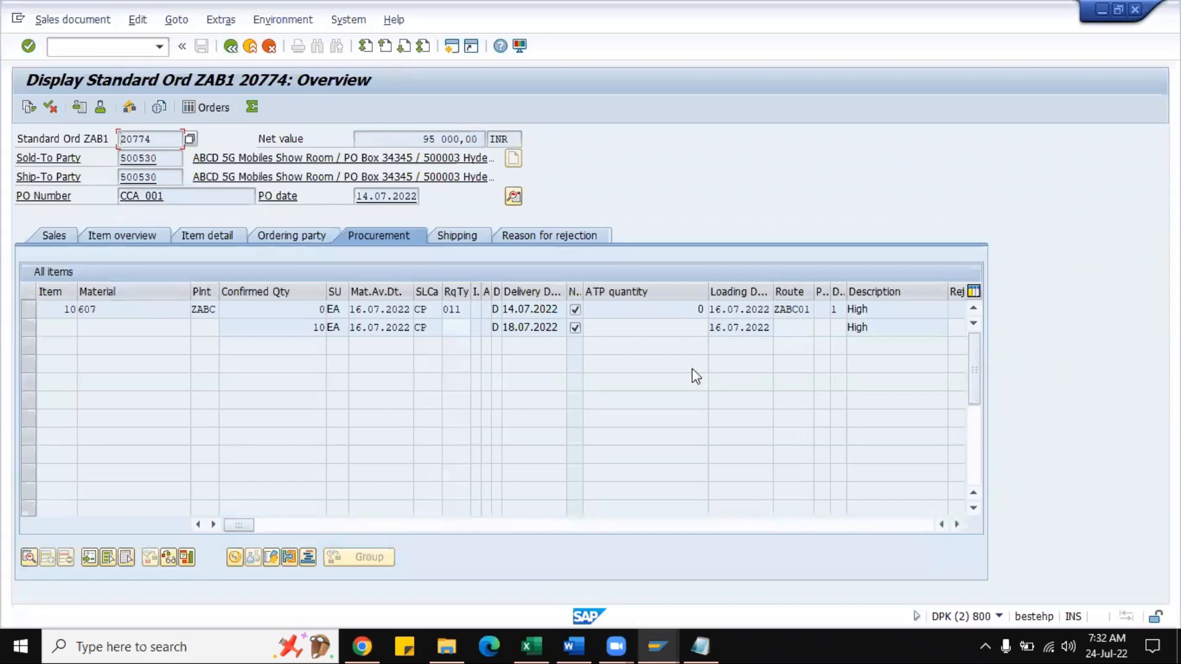
{"action": "mouse_move", "coordinate": [656, 644]}
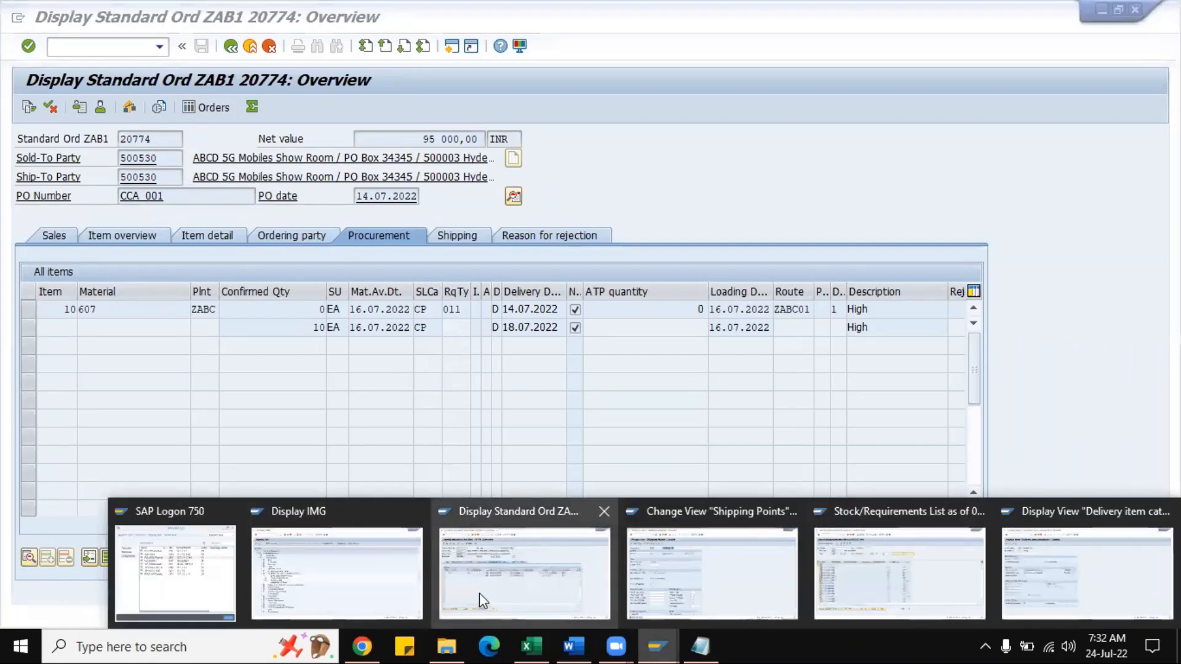
{"action": "left_click", "coordinate": [388, 592]}
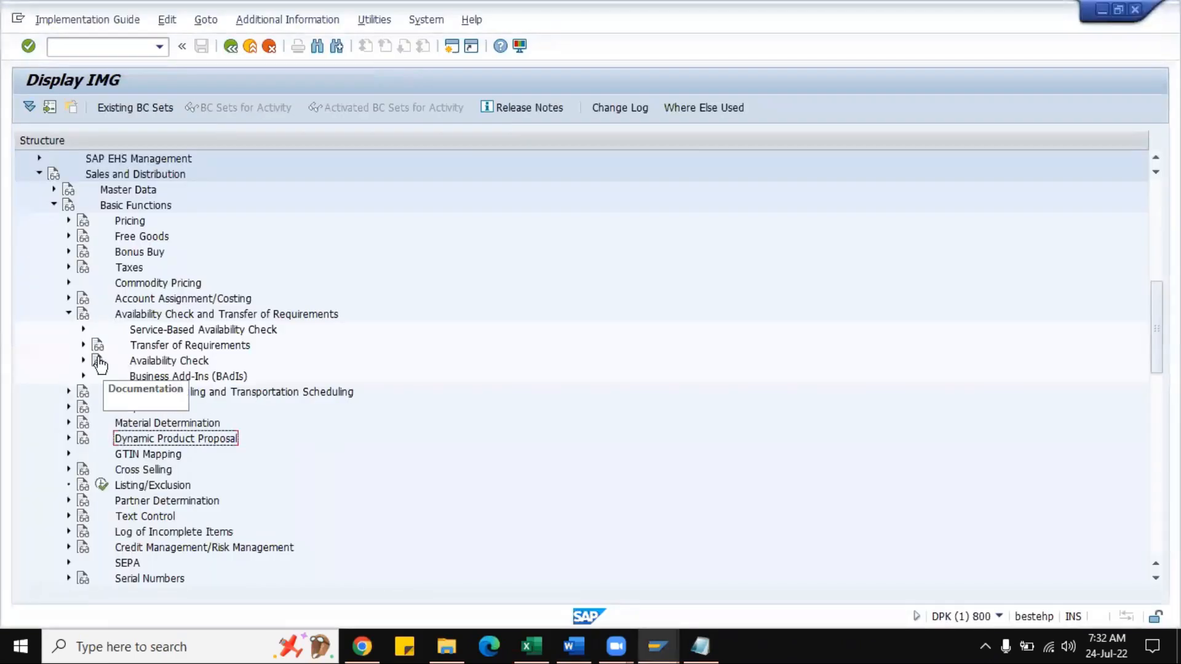
- Look at the Routes overview through Define Routes and Stages under Sales and Distribution, Basic Functions, Routes, and return to the IMG
{"action": "left_click", "coordinate": [69, 315]}
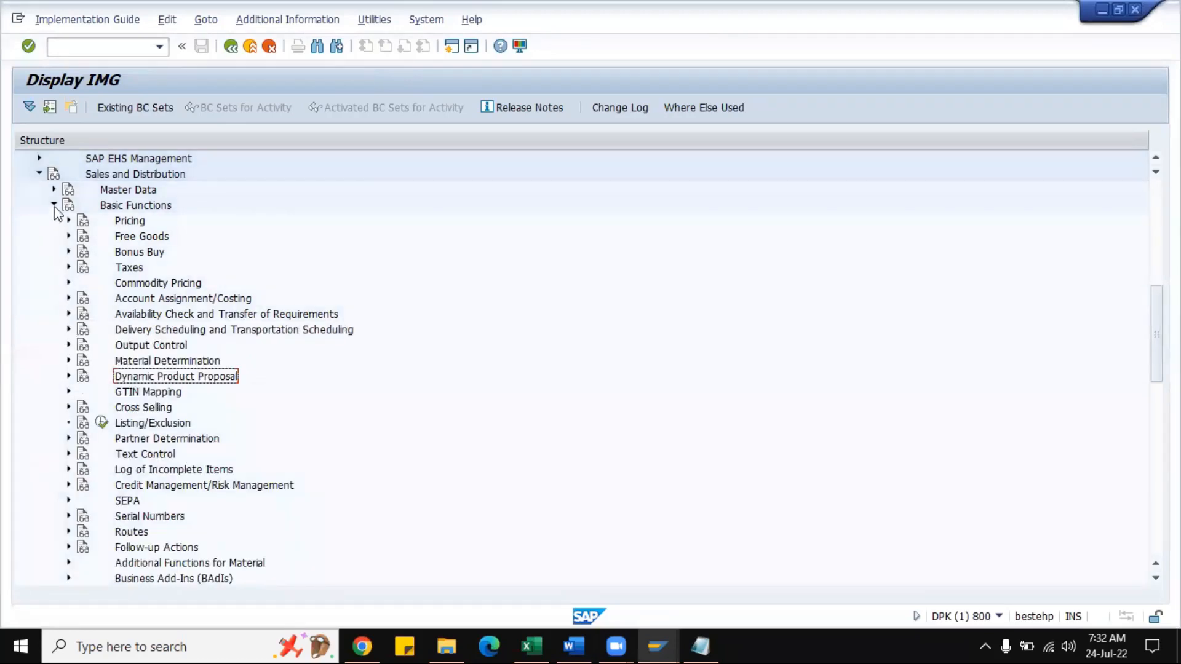
{"action": "left_click", "coordinate": [54, 206]}
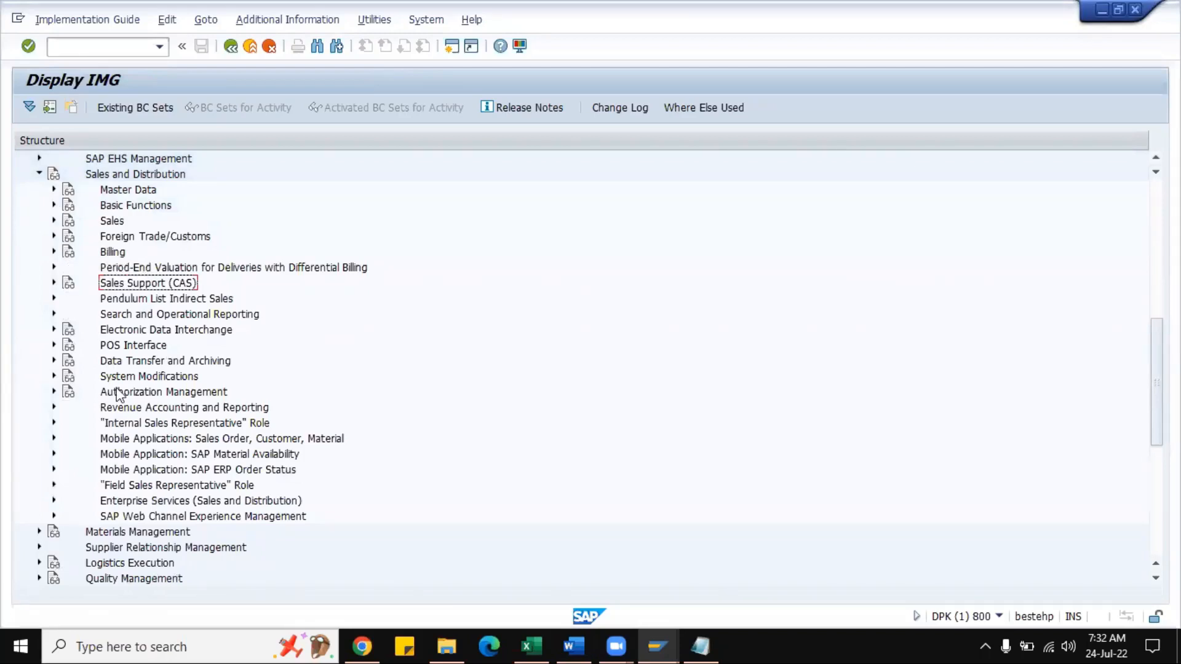
{"action": "left_click", "coordinate": [54, 206]}
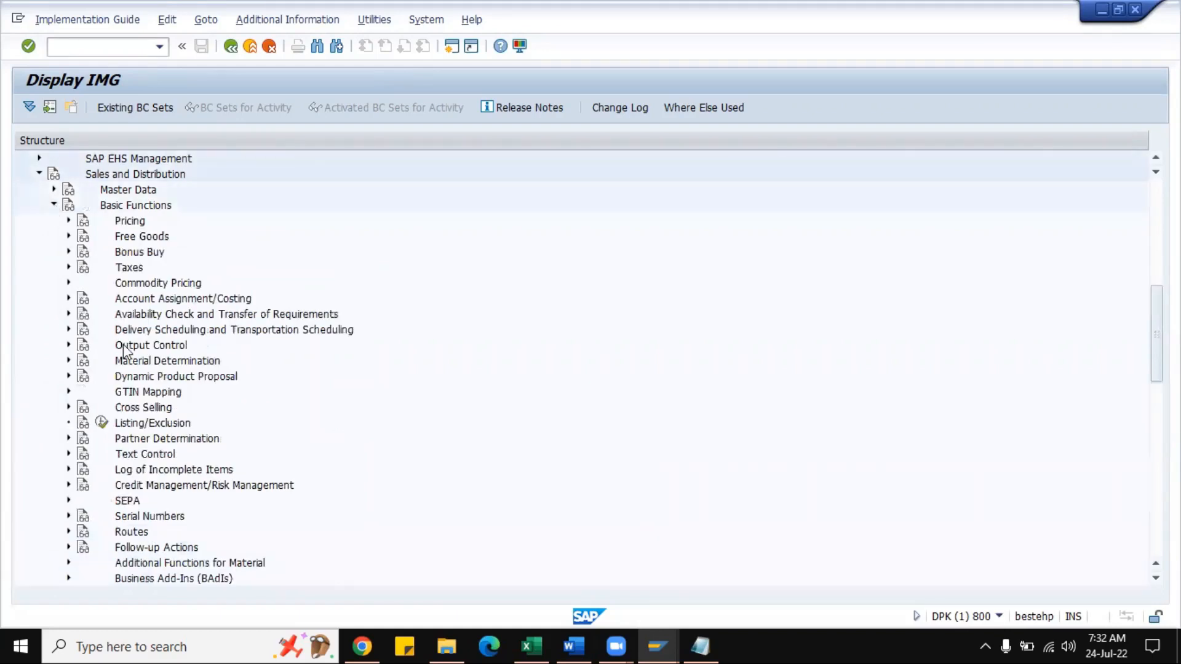
{"action": "left_click", "coordinate": [68, 532]}
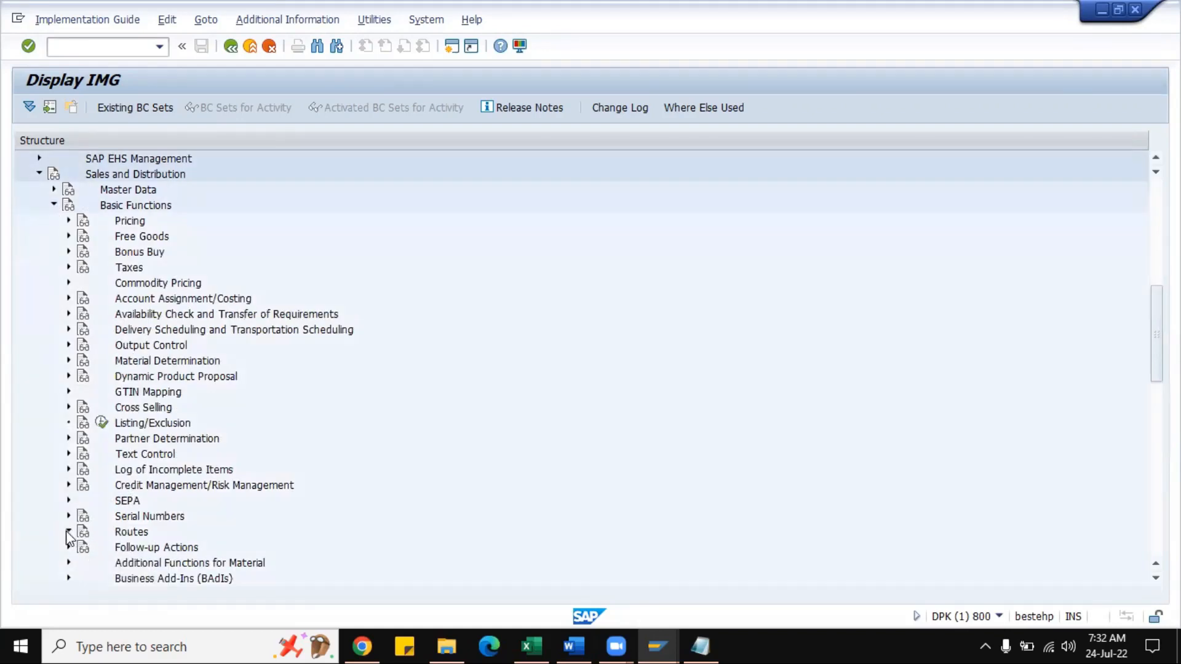
{"action": "left_click", "coordinate": [83, 547]}
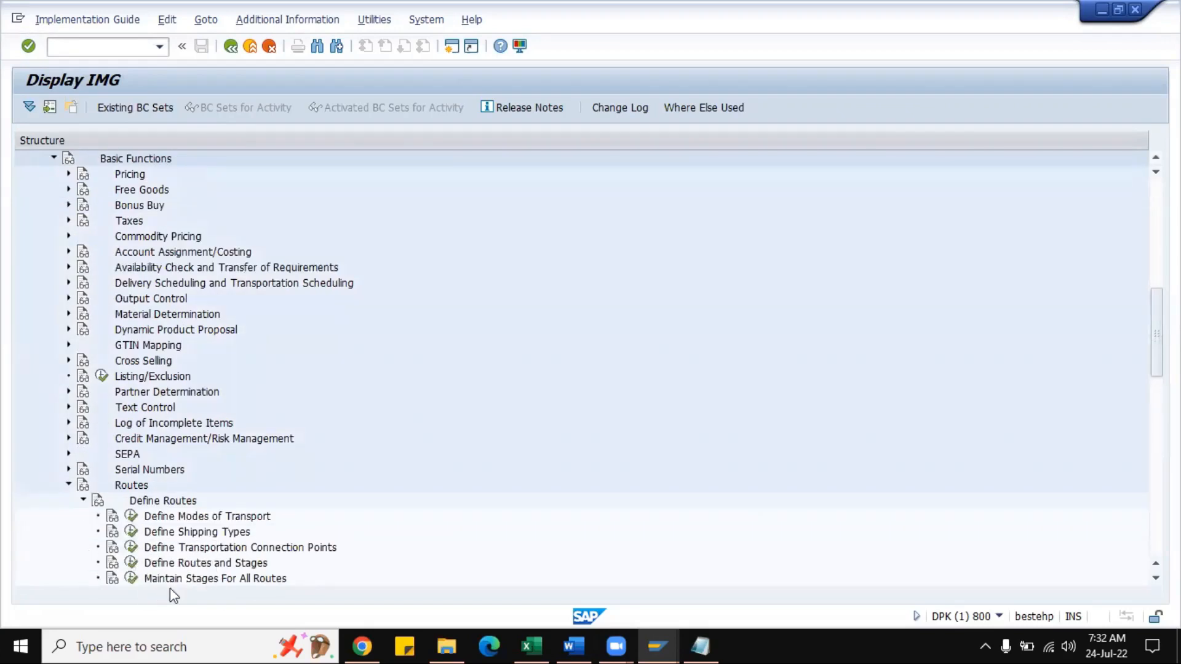
{"action": "left_click", "coordinate": [131, 563]}
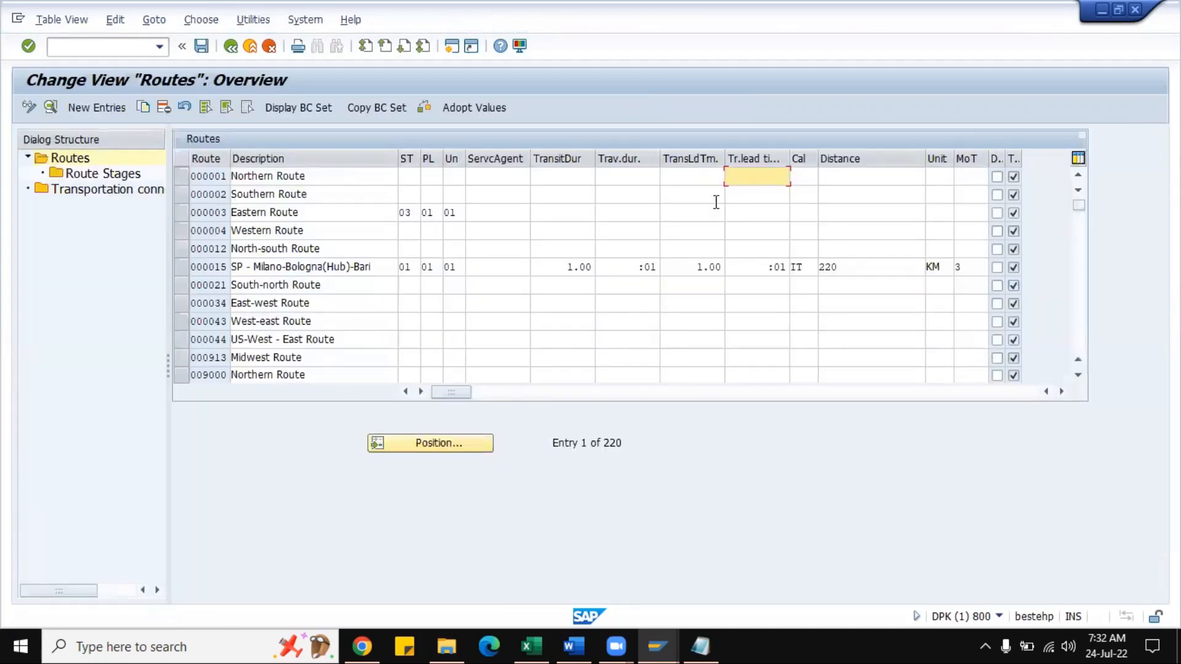
{"action": "key", "text": "F3"}
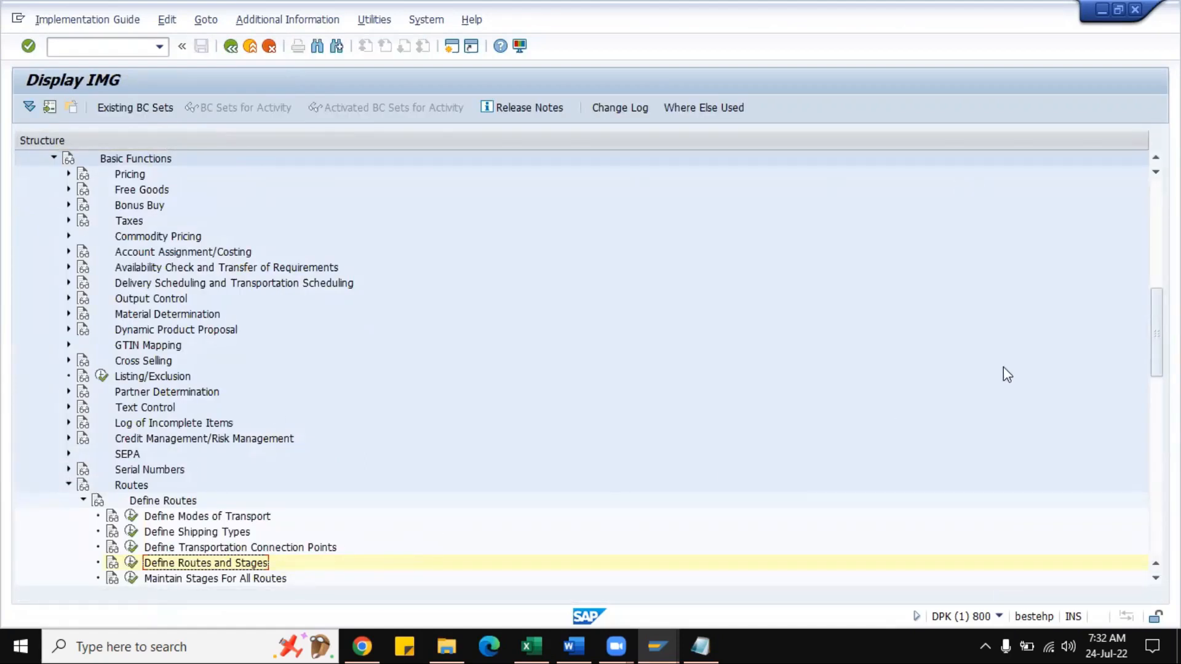
- View the Maintain Route Determination activity under Routes, Route Determination, and return to the IMG structure
{"action": "left_click_drag", "start_coordinate": [1157, 333], "coordinate": [1157, 368]}
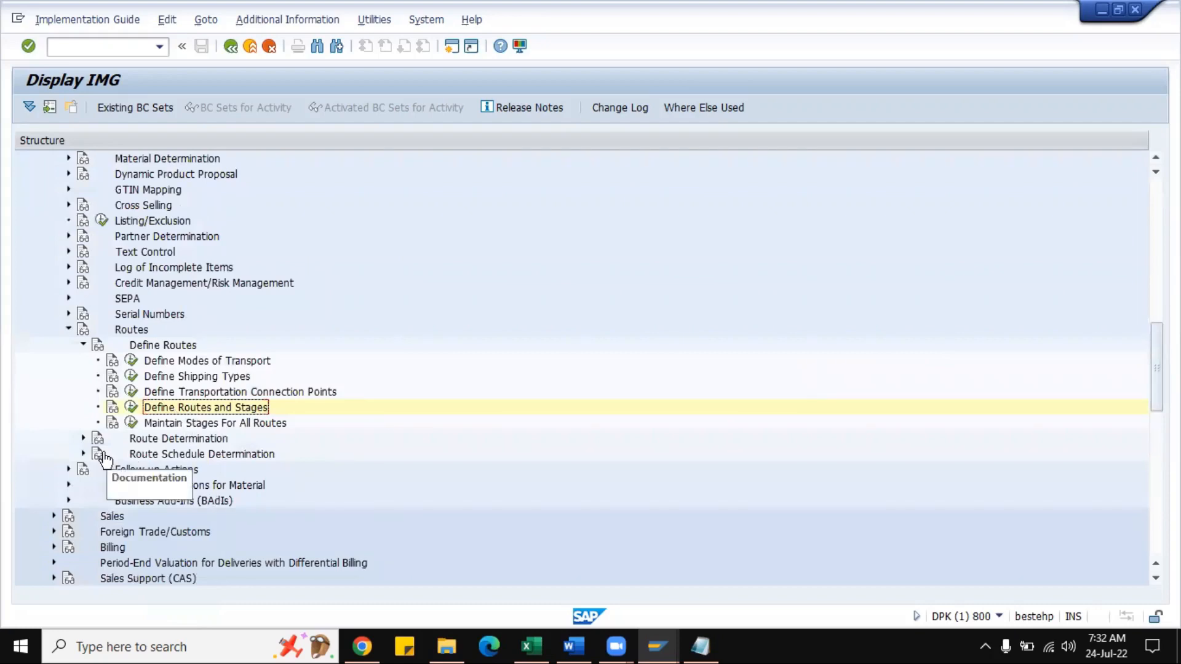
{"action": "left_click", "coordinate": [84, 439]}
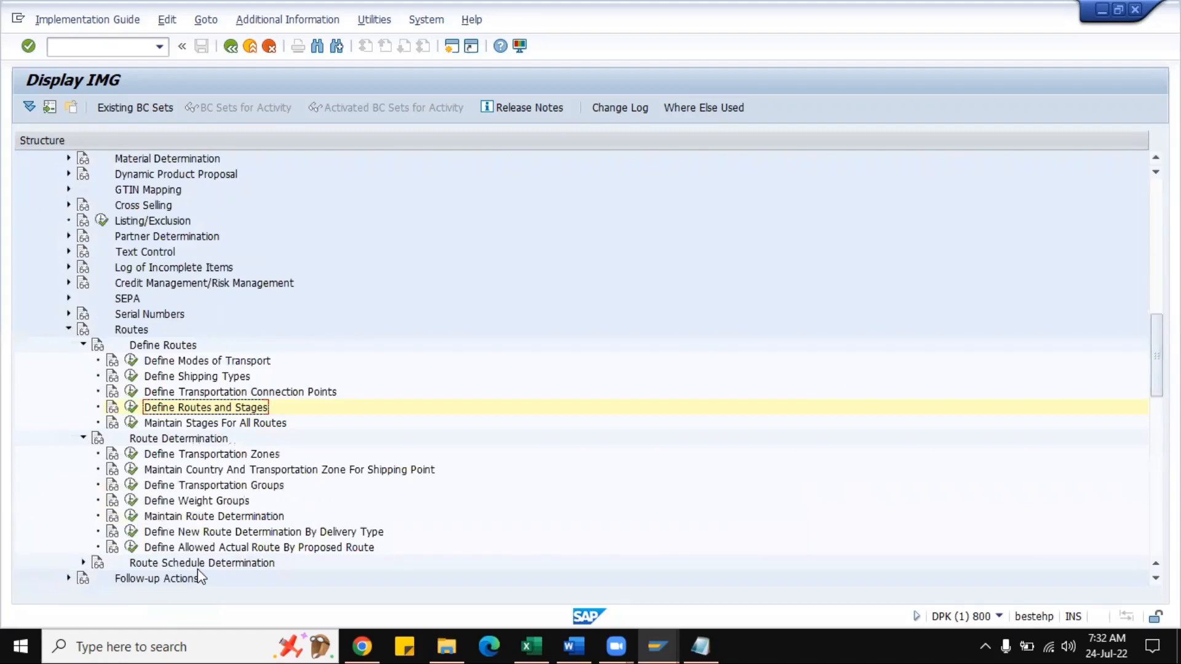
{"action": "left_click", "coordinate": [132, 516]}
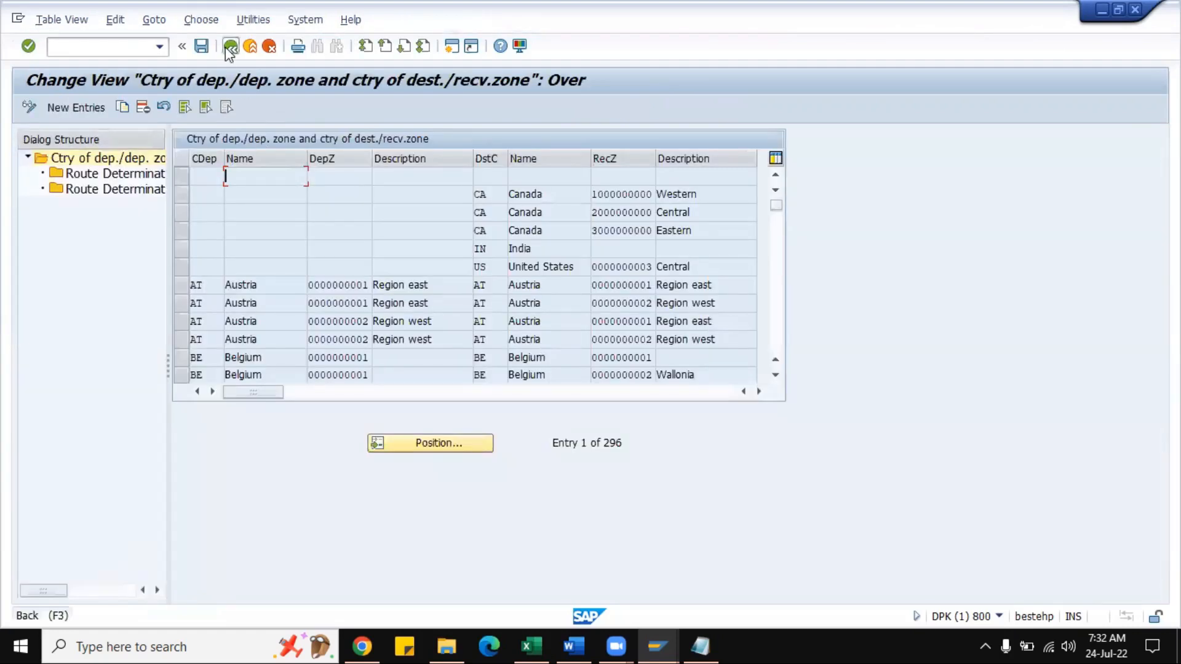
{"action": "left_click", "coordinate": [231, 46]}
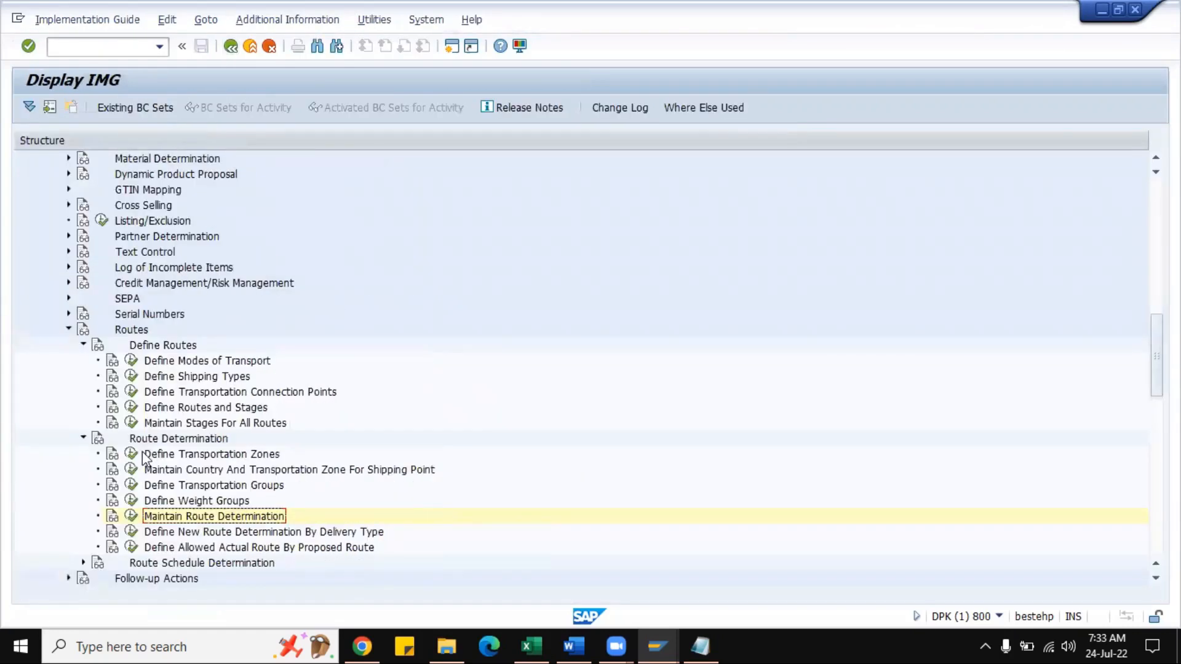
- Open the details of route ZABC01 in Define Routes and Stages and check its transit time and transportation lead time
{"action": "left_click", "coordinate": [132, 408]}
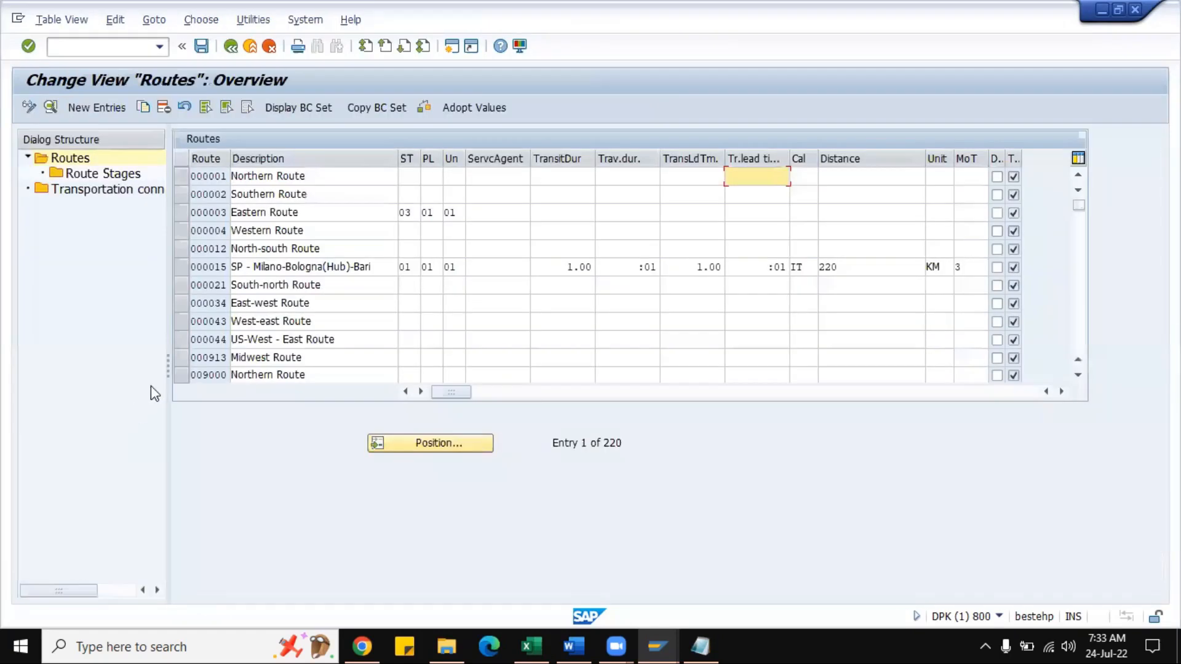
{"action": "left_click", "coordinate": [407, 447]}
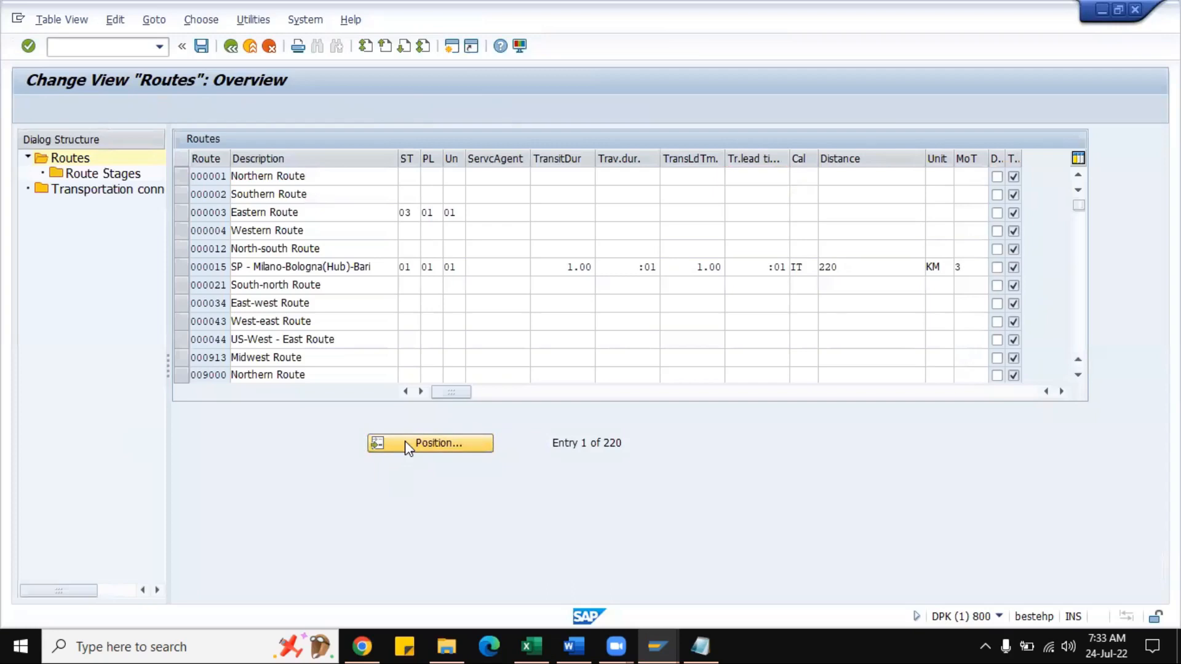
{"action": "type", "text": "zabc01"}
{"action": "key", "text": "Return"}
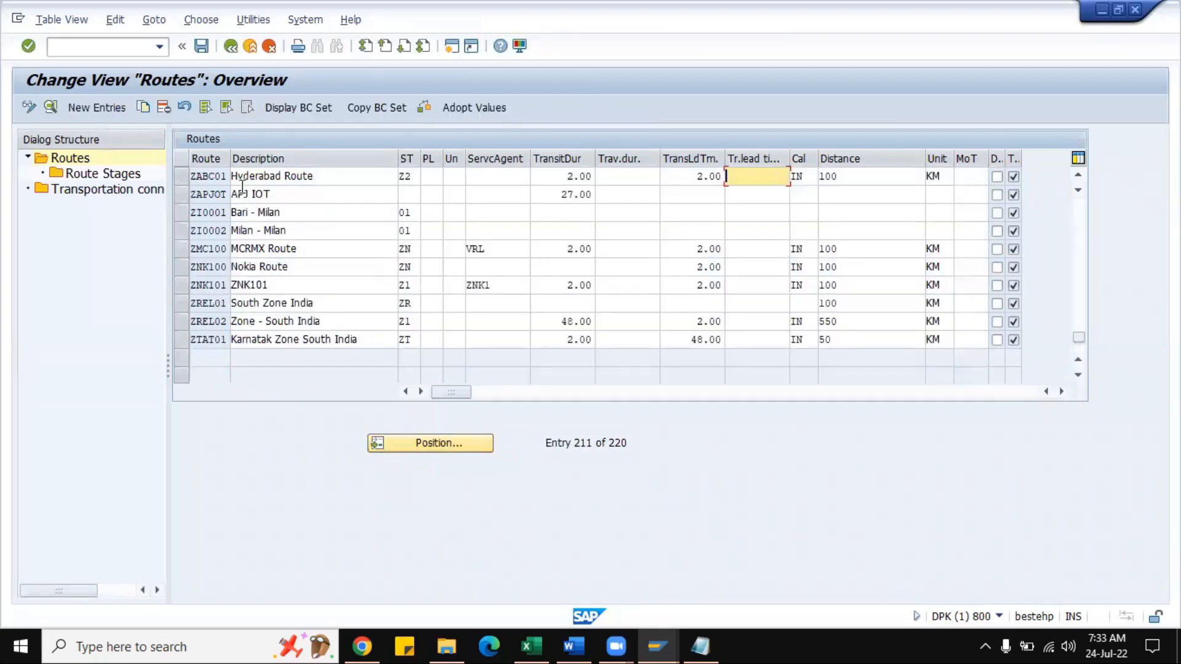
{"action": "left_click", "coordinate": [180, 176]}
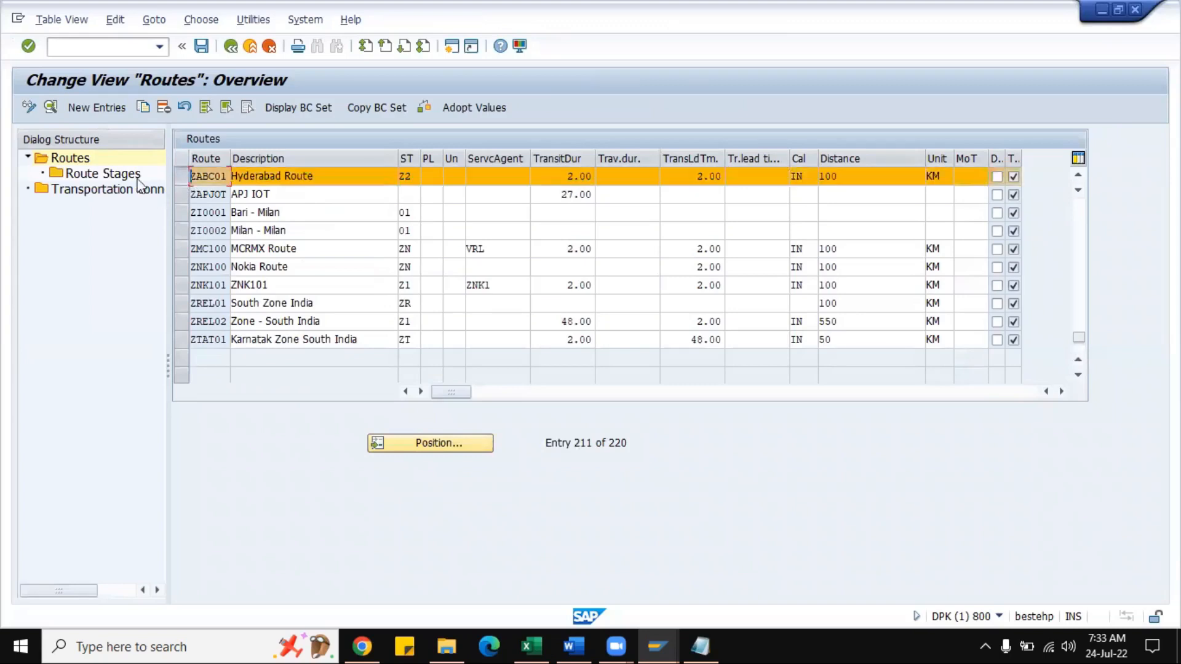
{"action": "left_click", "coordinate": [49, 107]}
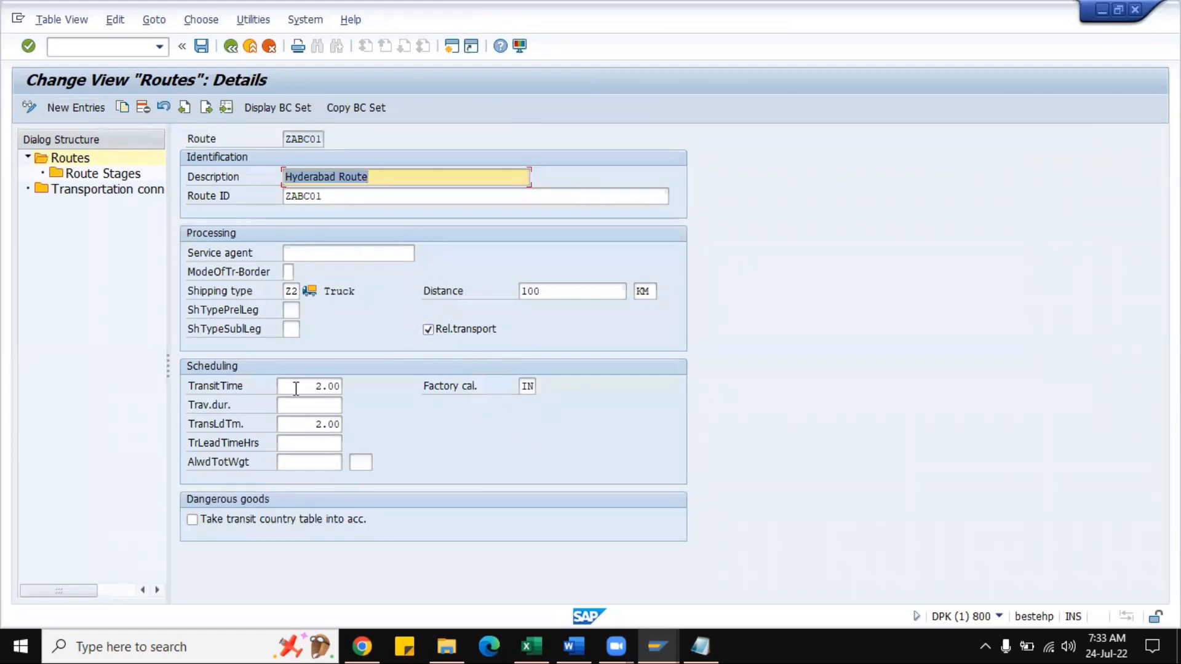
{"action": "left_click", "coordinate": [296, 388]}
{"action": "left_click", "coordinate": [307, 424]}
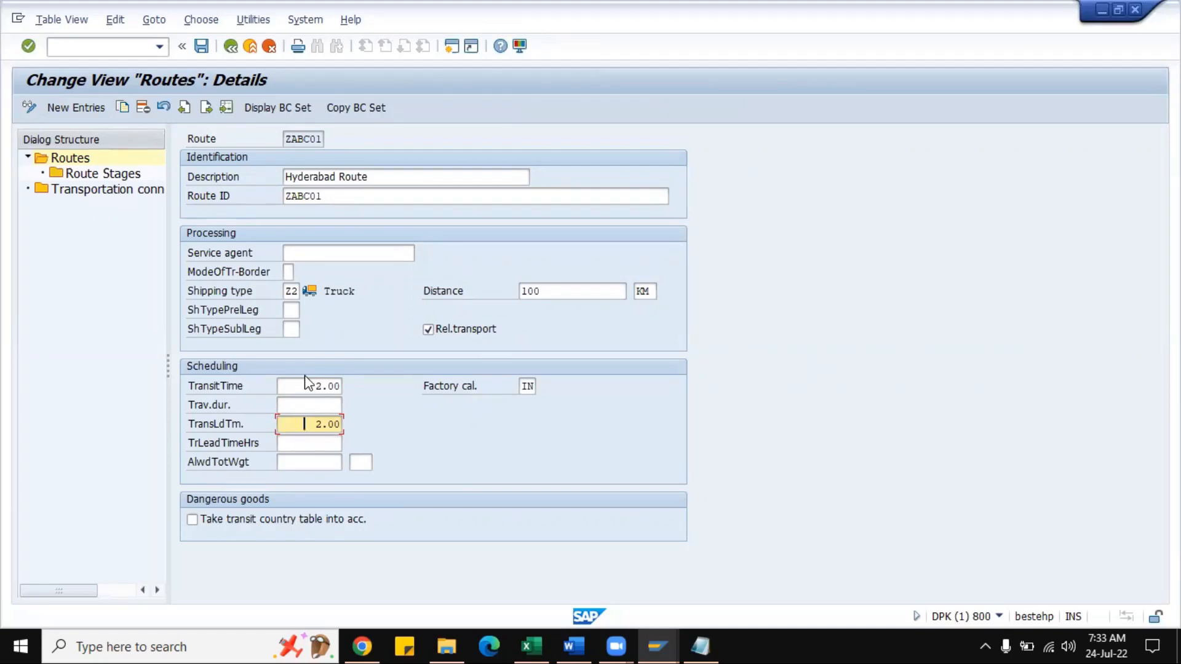
- Review the Delivery Scheduling section of the SD Notes workbook in Excel and return to the route ZABC01 details in SAP
{"action": "left_click", "coordinate": [532, 645]}
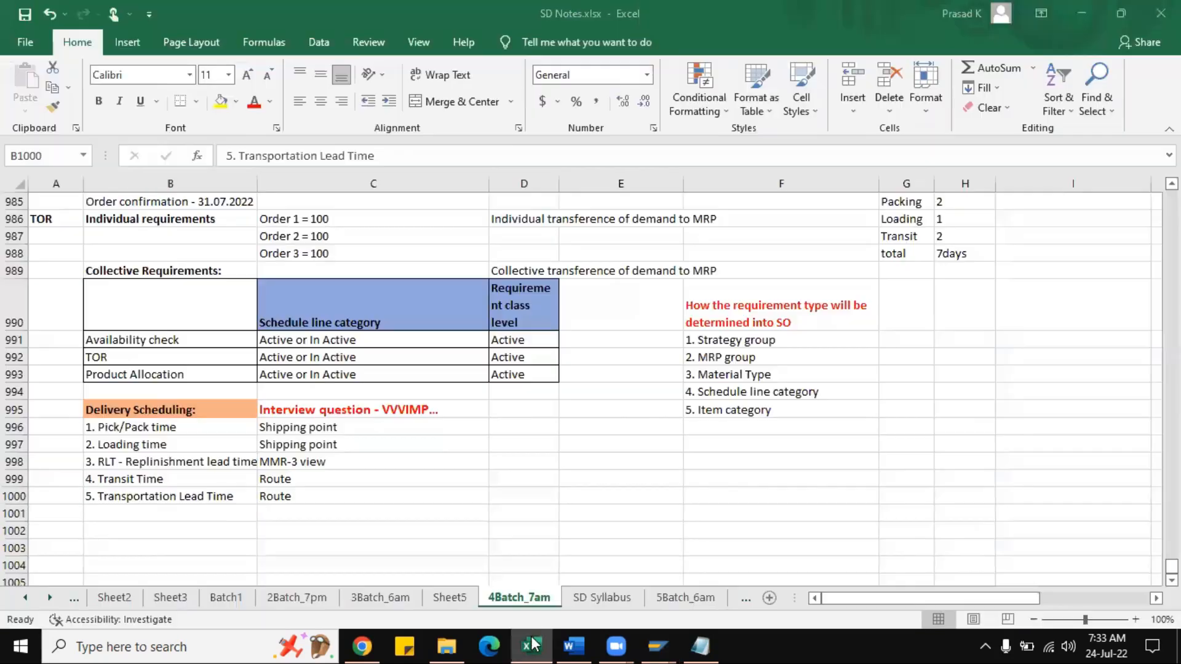
{"action": "left_click", "coordinate": [174, 416]}
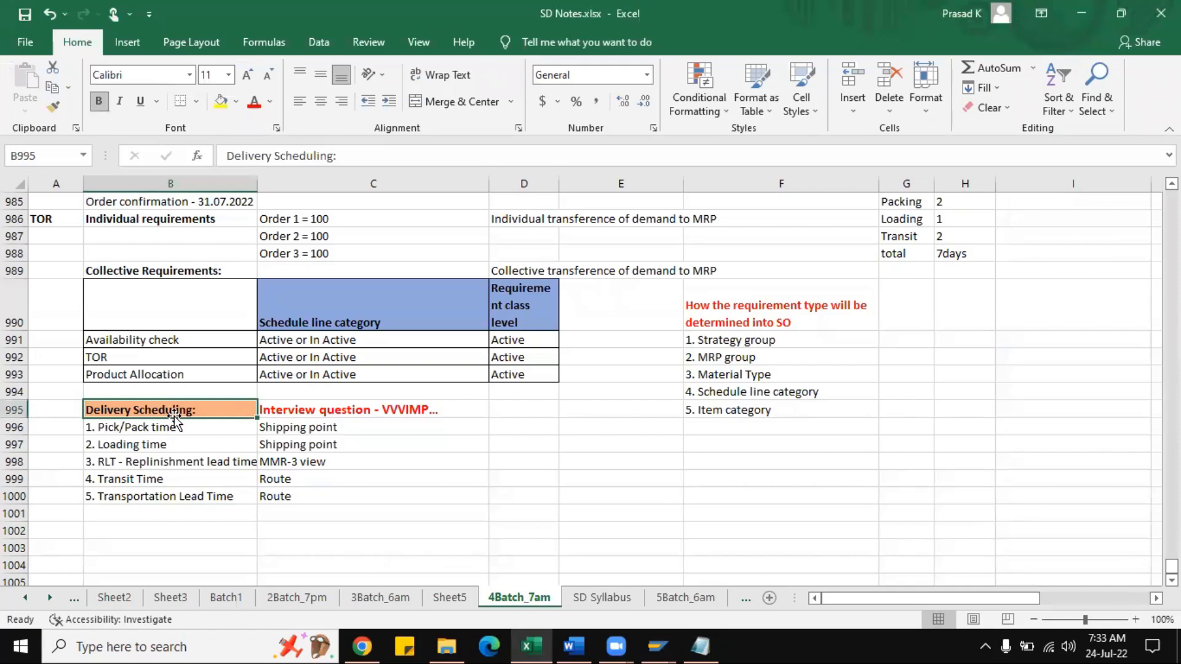
{"action": "left_click", "coordinate": [658, 646]}
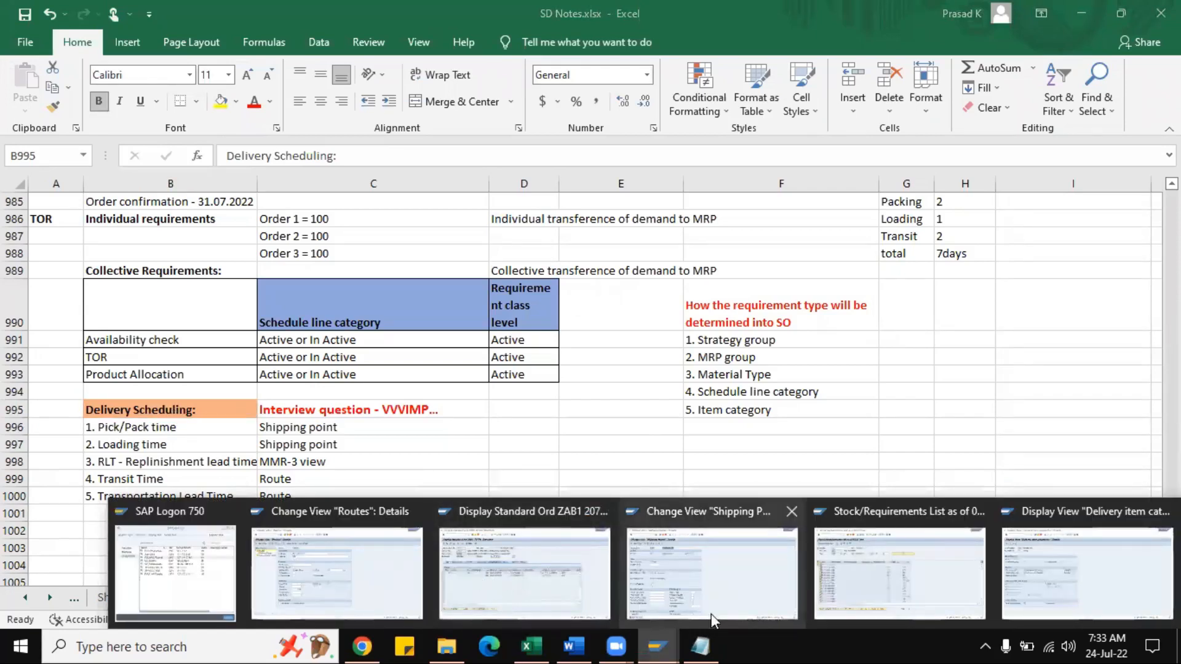
{"action": "left_click", "coordinate": [397, 580]}
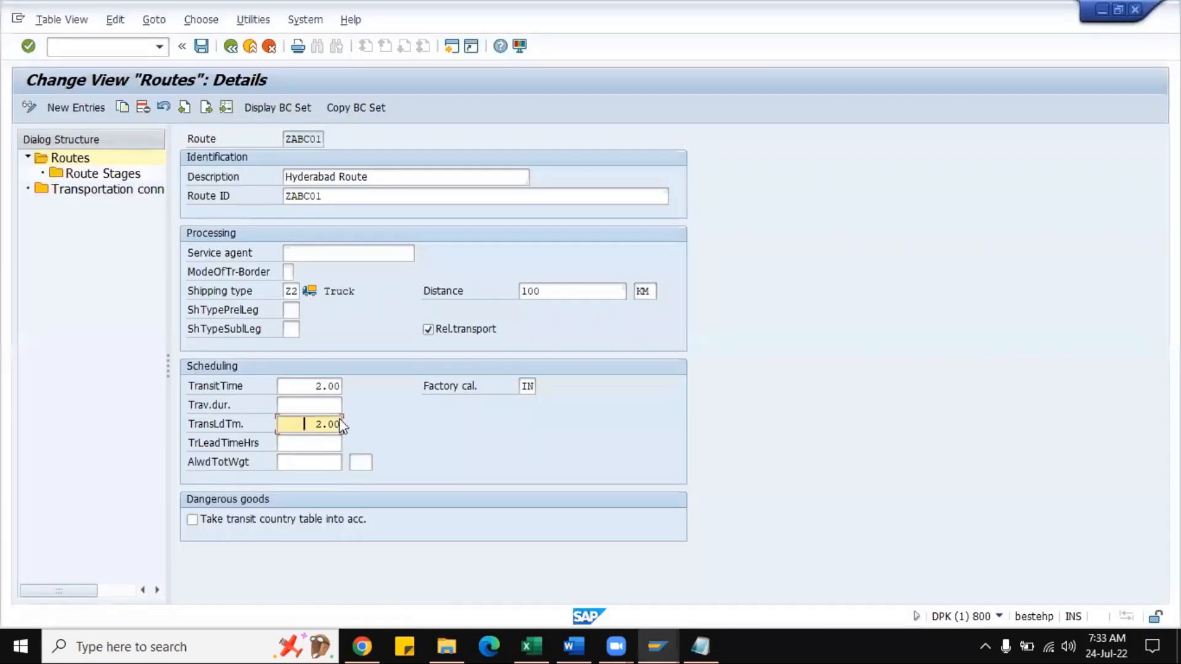
- Switch to the SAP session showing the delivery item category view and open the SAP Reference IMG in it
{"action": "left_click", "coordinate": [657, 644]}
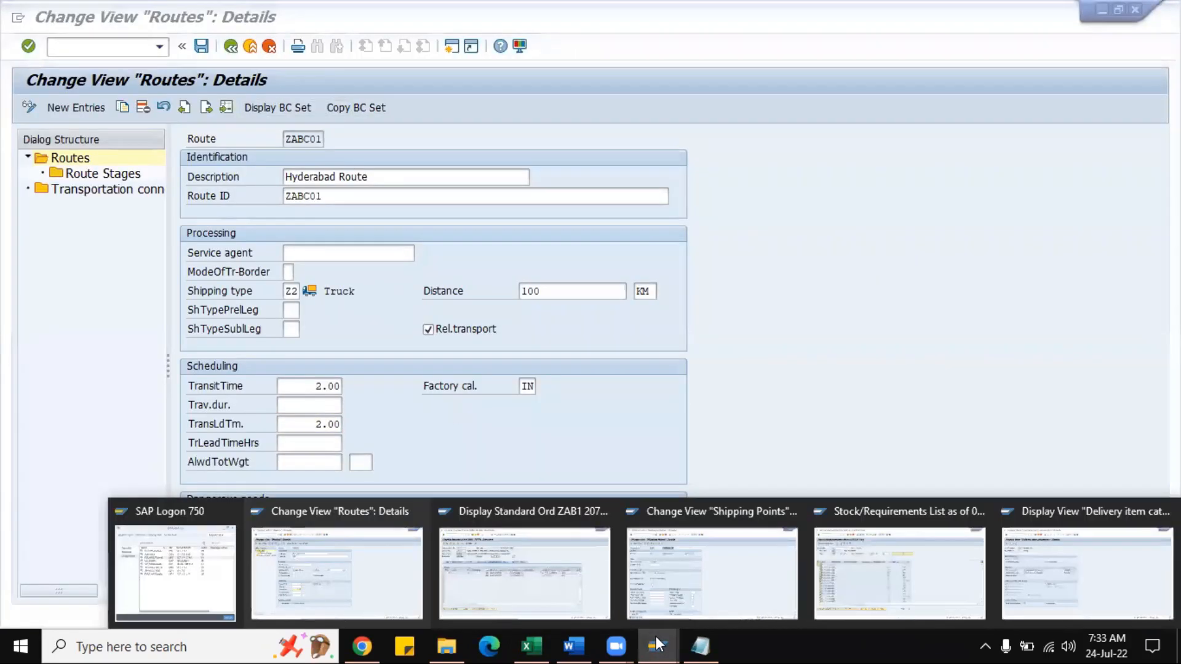
{"action": "left_click", "coordinate": [1066, 585]}
{"action": "left_click", "coordinate": [115, 49]}
{"action": "key", "text": "Return"}
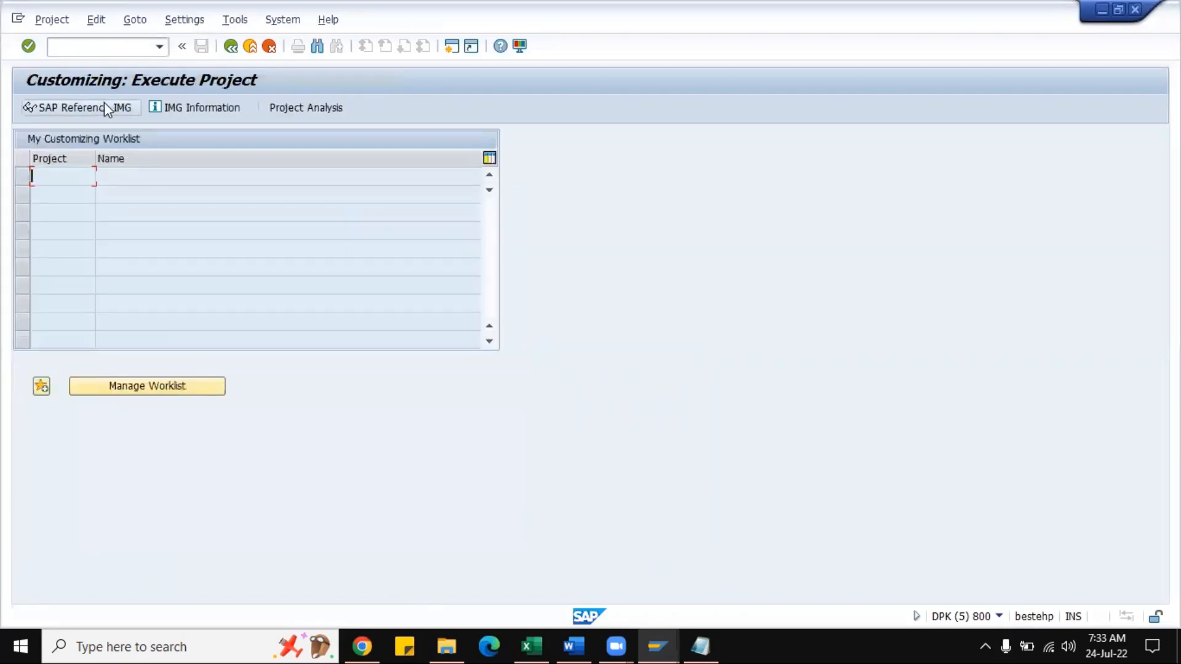
{"action": "left_click", "coordinate": [106, 109]}
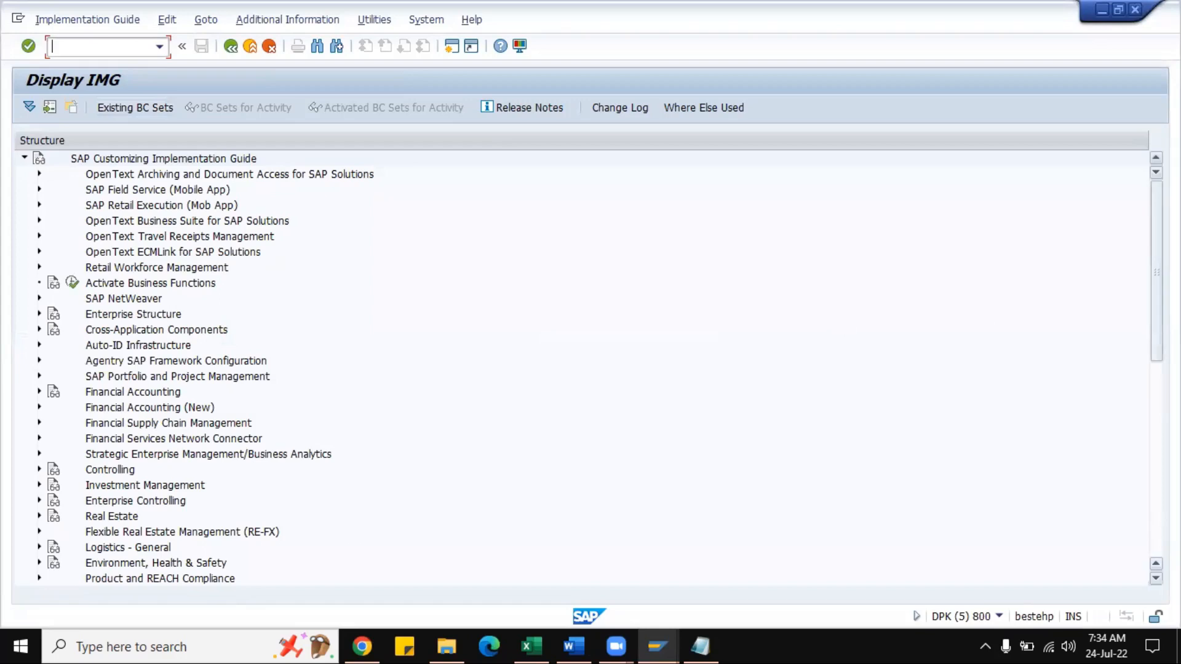
- Open Define Scheduling By Sales Document Type under Sales and Distribution, Basic Functions, Delivery Scheduling and Transportation Scheduling
{"action": "scroll", "coordinate": [590, 369], "scroll_direction": "down", "scroll_amount": 4}
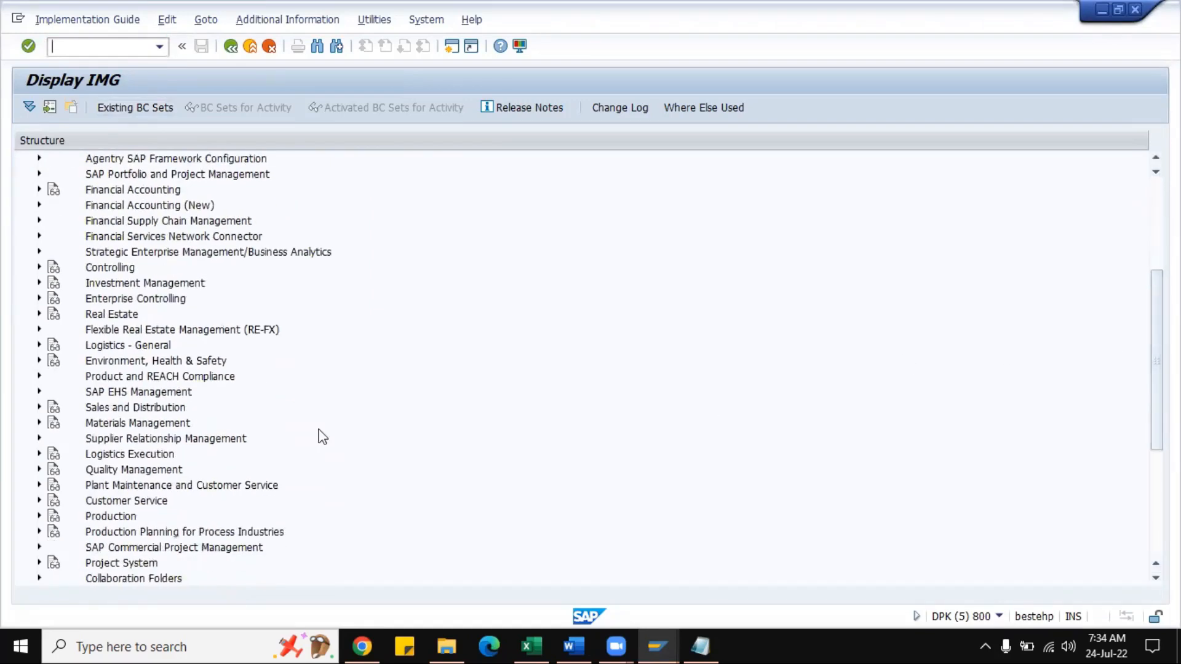
{"action": "left_click", "coordinate": [39, 408]}
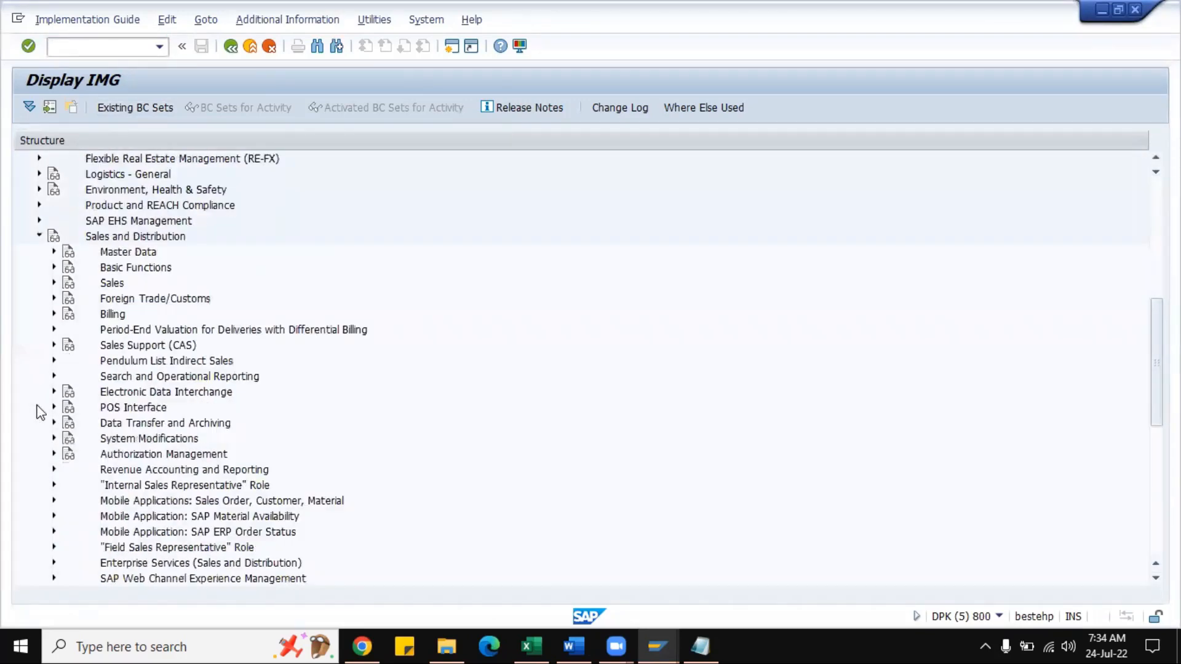
{"action": "left_click", "coordinate": [54, 267]}
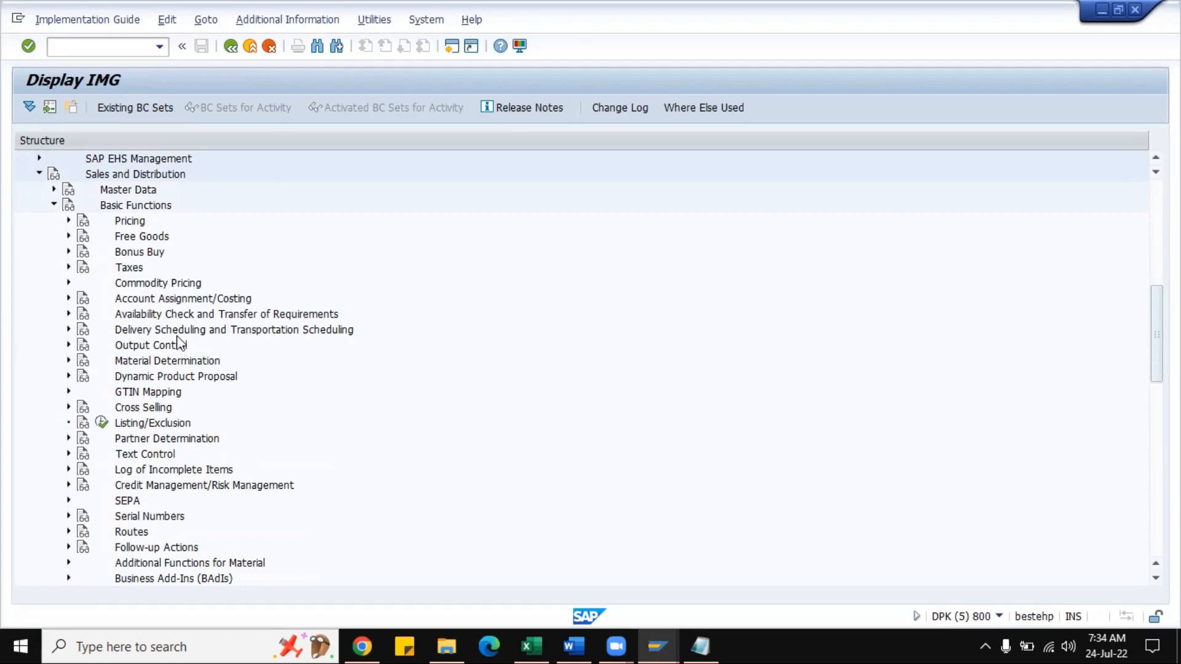
{"action": "left_click", "coordinate": [68, 329]}
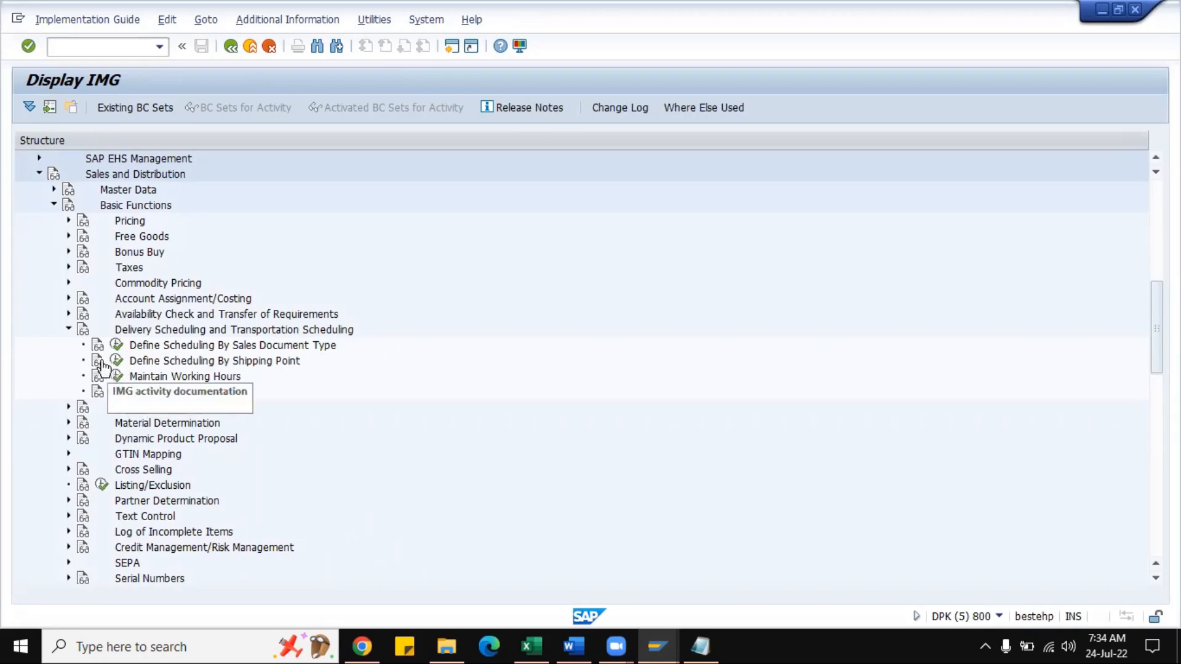
{"action": "left_click", "coordinate": [117, 347]}
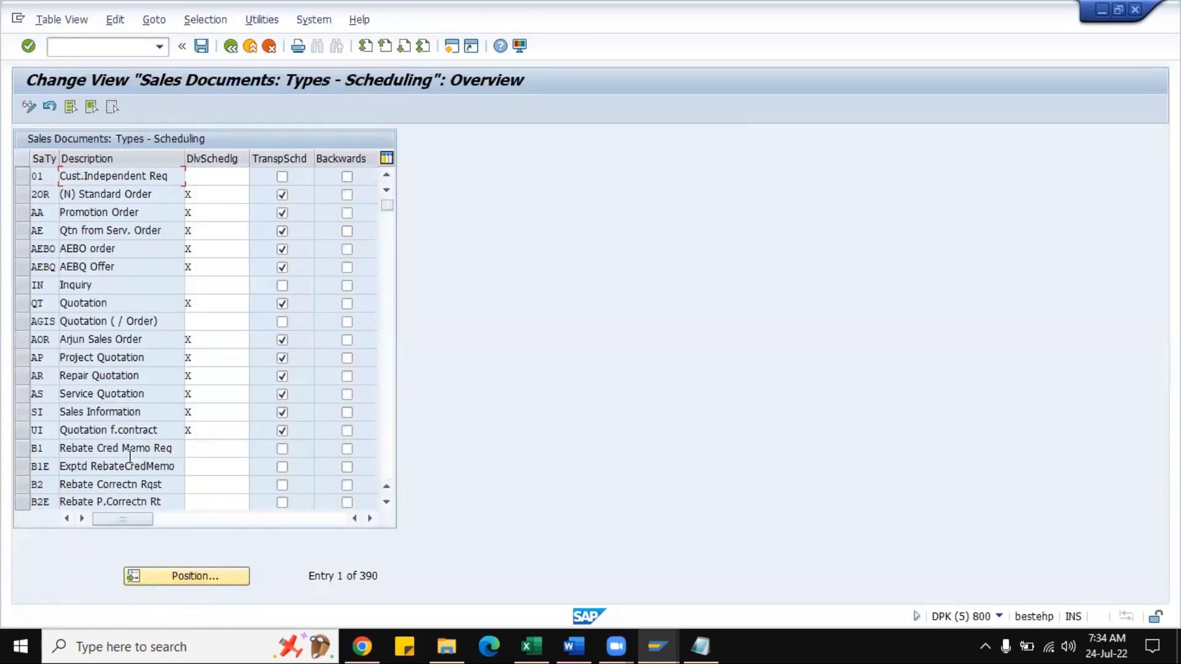
- Locate sales document type OR and choose X (Shipping scheduling on) as its delivery scheduling value
{"action": "left_click", "coordinate": [186, 575]}
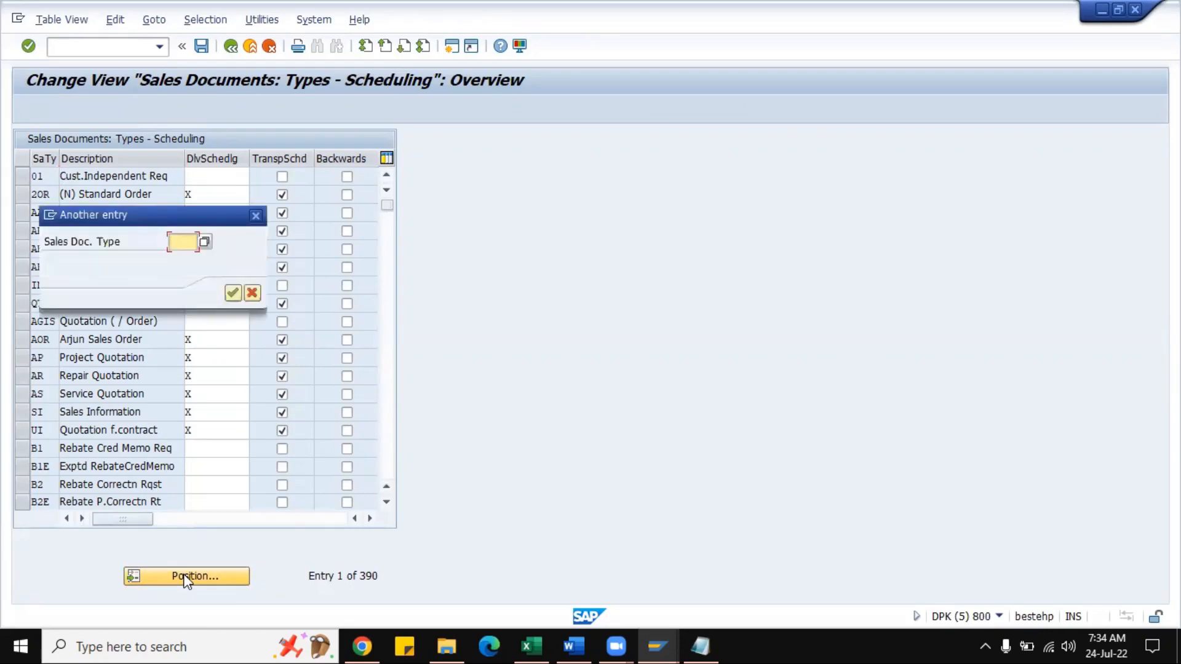
{"action": "type", "text": "or"}
{"action": "key", "text": "Return"}
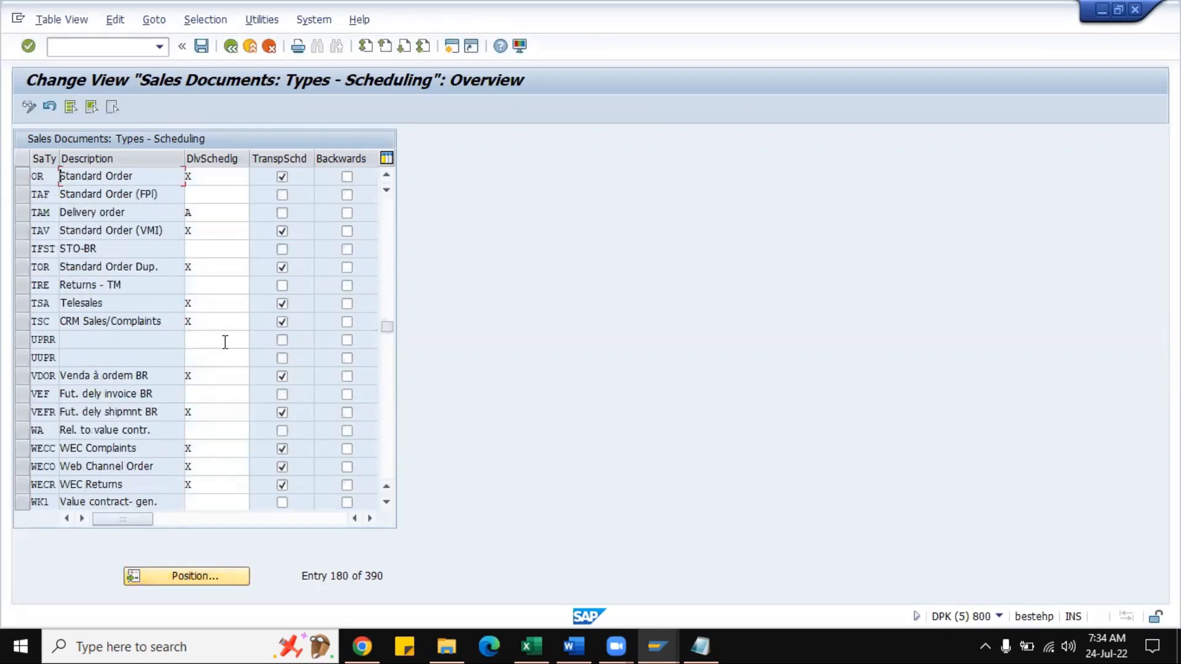
{"action": "left_click", "coordinate": [214, 174]}
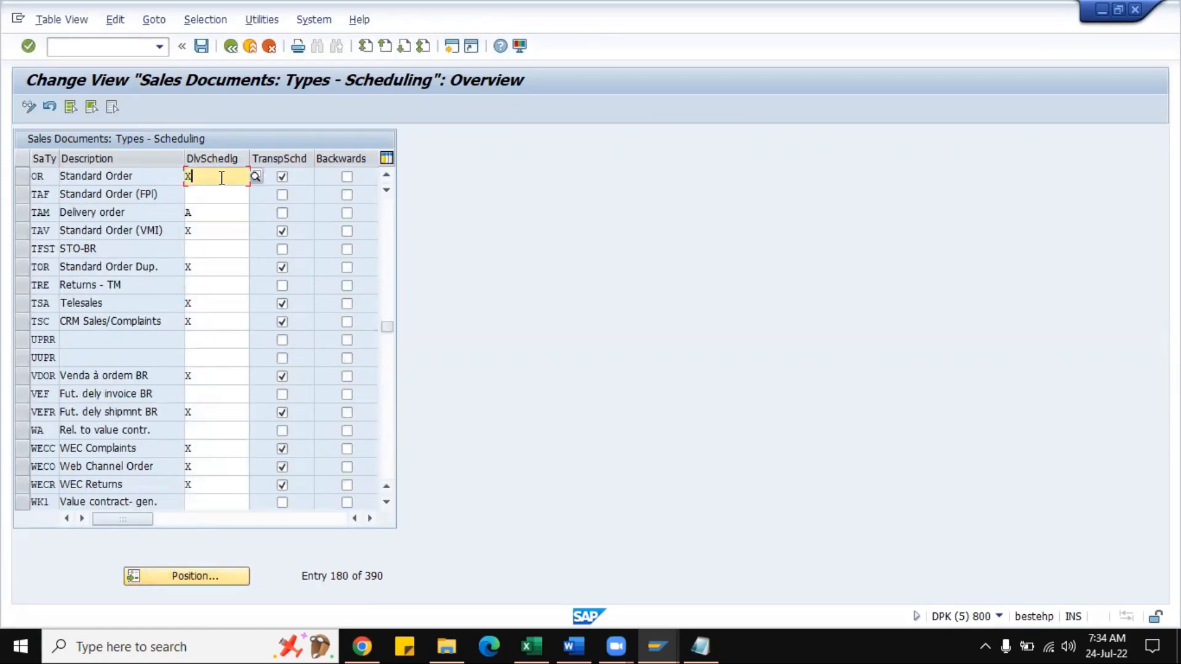
{"action": "left_click", "coordinate": [256, 177]}
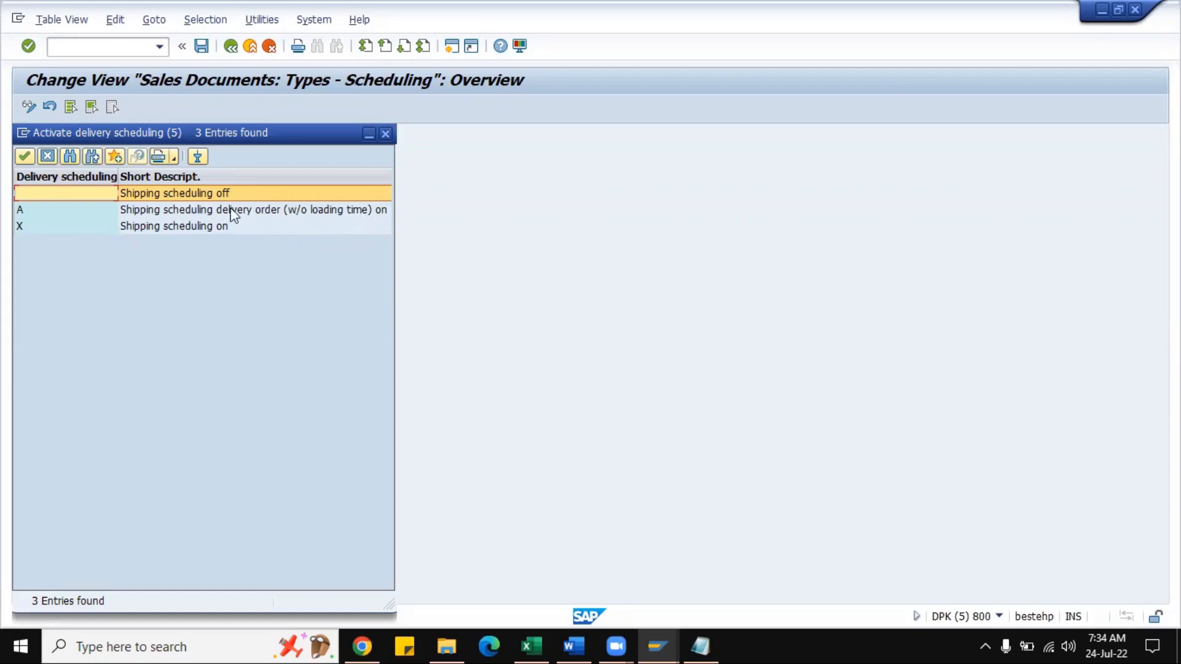
{"action": "double_click", "coordinate": [158, 228]}
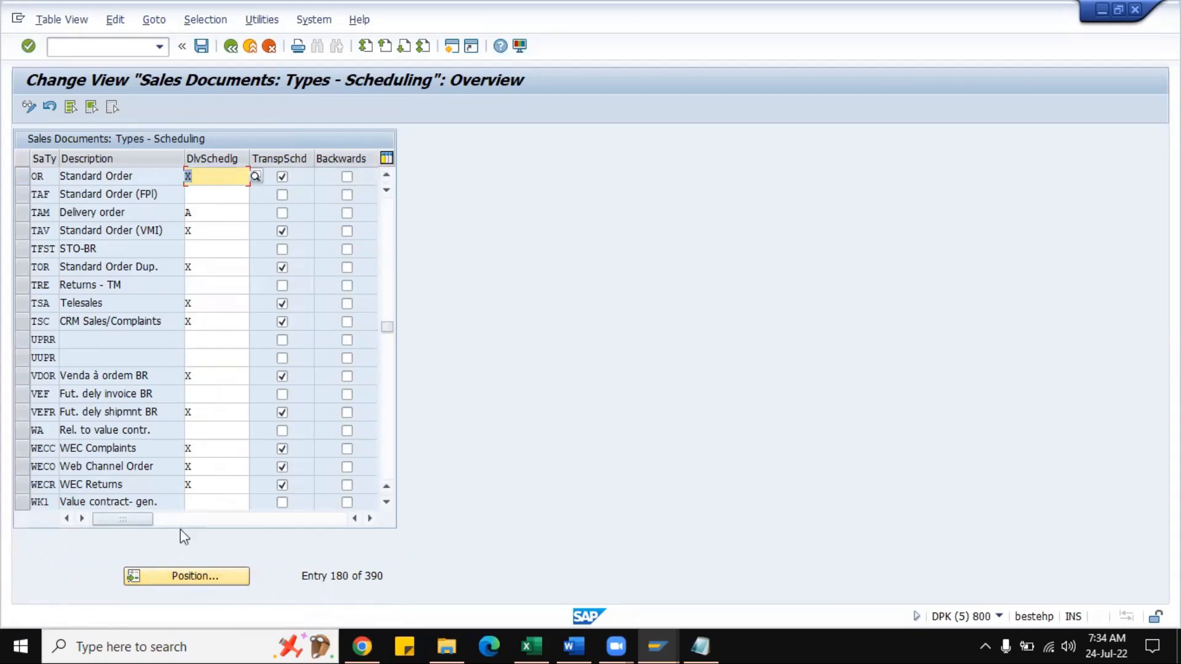
- Locate sales document type ZAB1, check its delivery scheduling value, and exit the maintenance view to the IMG
{"action": "left_click", "coordinate": [188, 579]}
{"action": "type", "text": "zabl"}
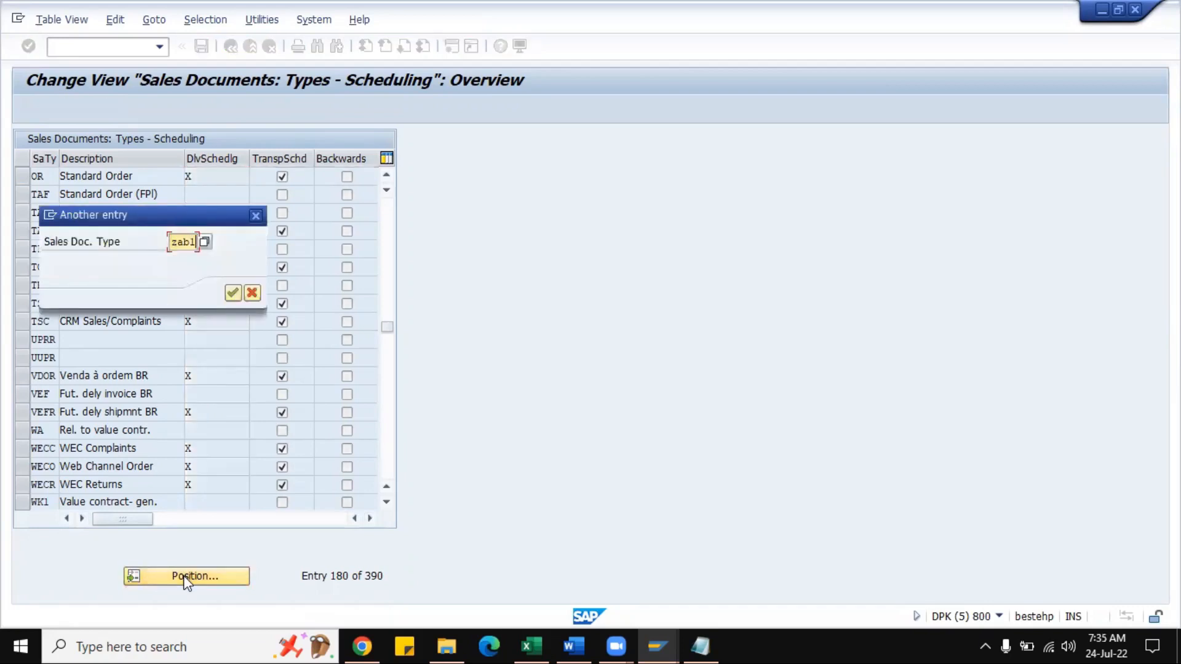
{"action": "key", "text": "Return"}
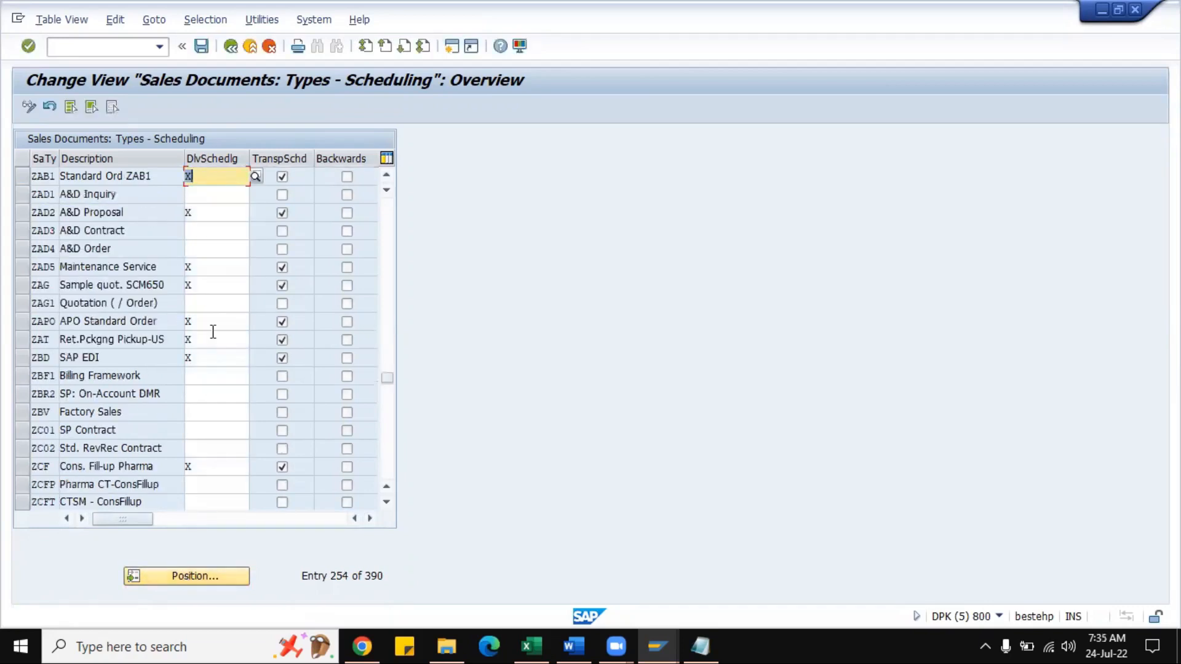
{"action": "left_click", "coordinate": [213, 181]}
{"action": "left_click", "coordinate": [231, 47]}
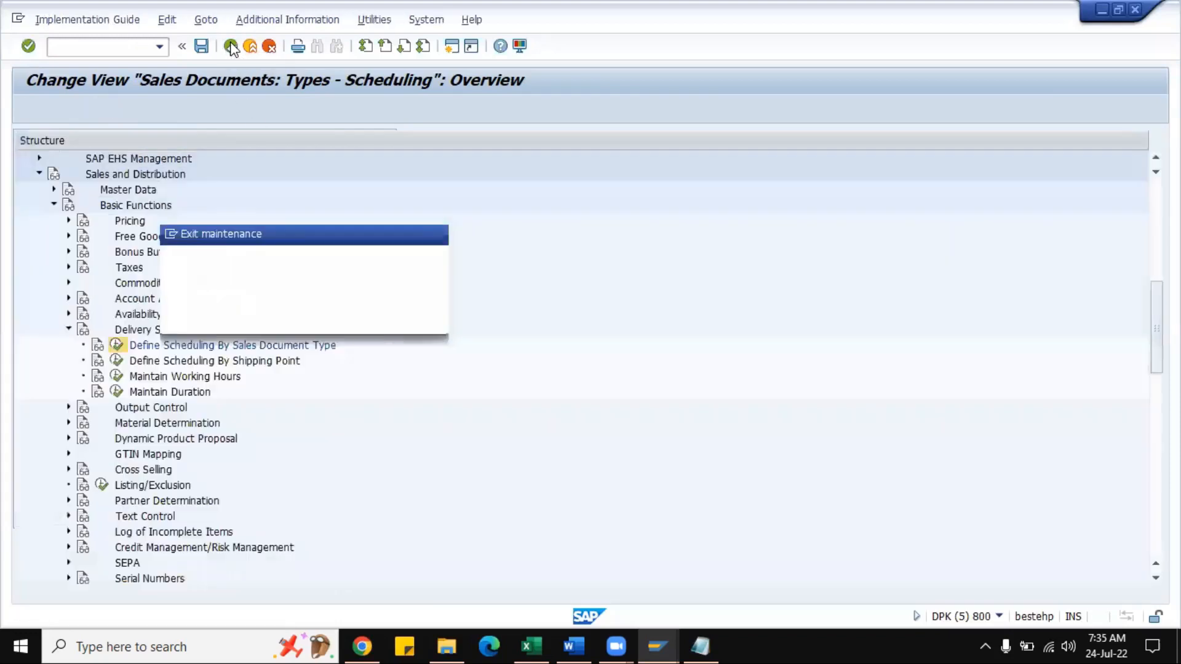
{"action": "left_click", "coordinate": [304, 318]}
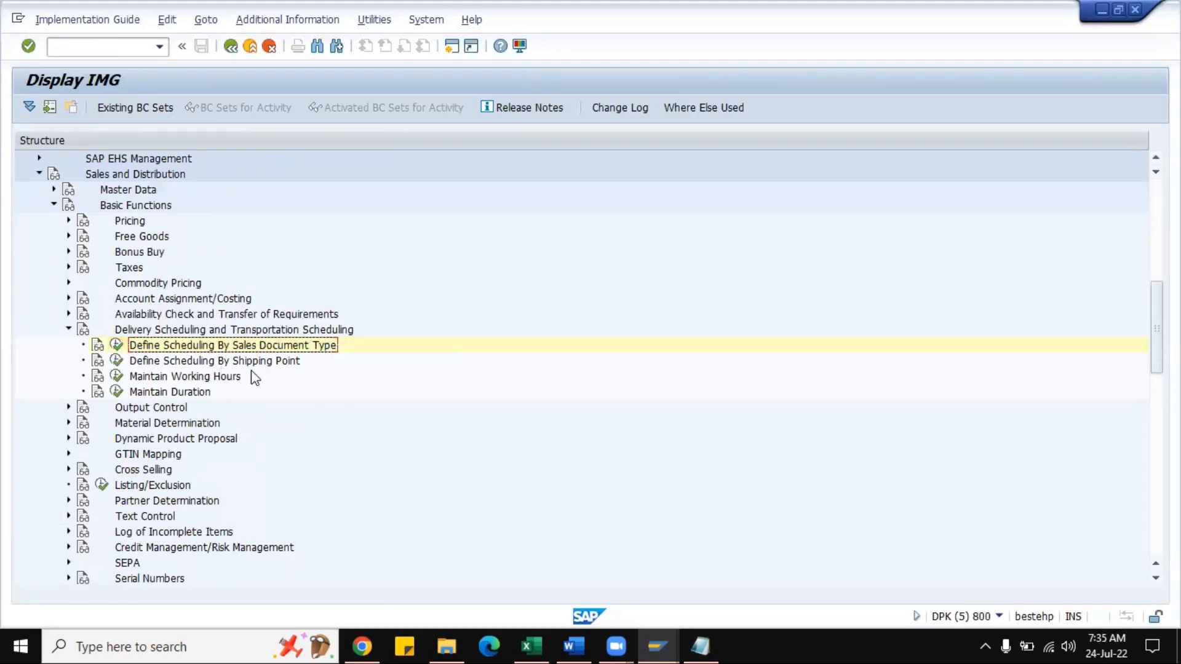
- Open Define Scheduling By Shipping Point and display the working hours details of shipping point ZABC
{"action": "left_click", "coordinate": [117, 361]}
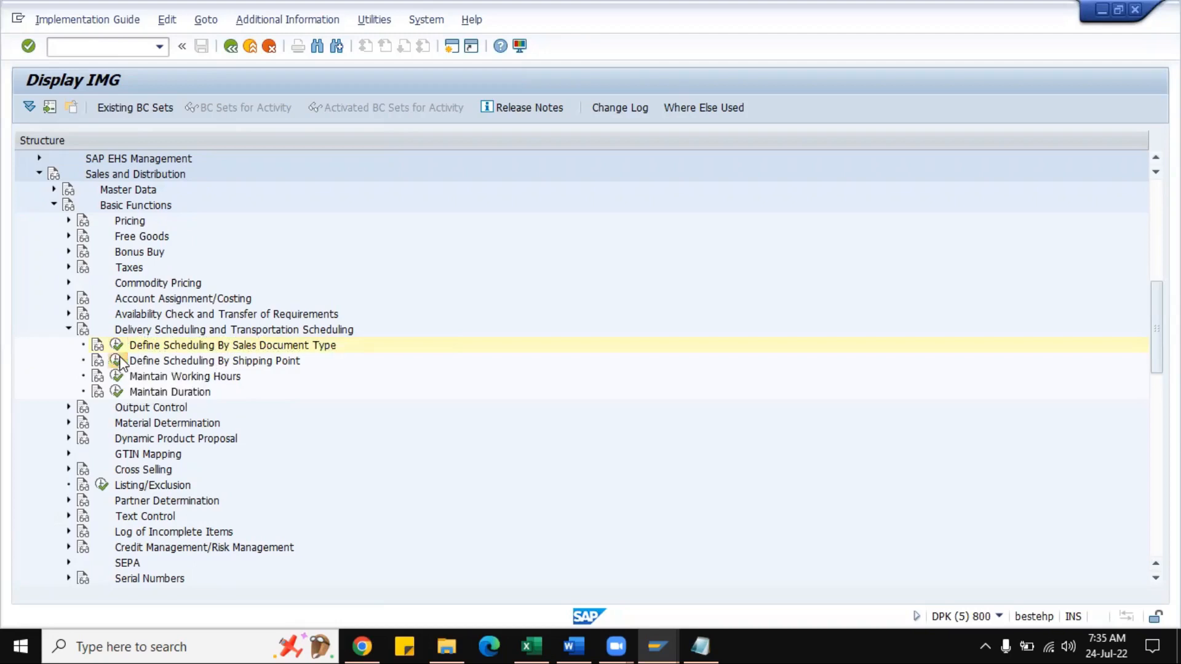
{"action": "left_click", "coordinate": [156, 453]}
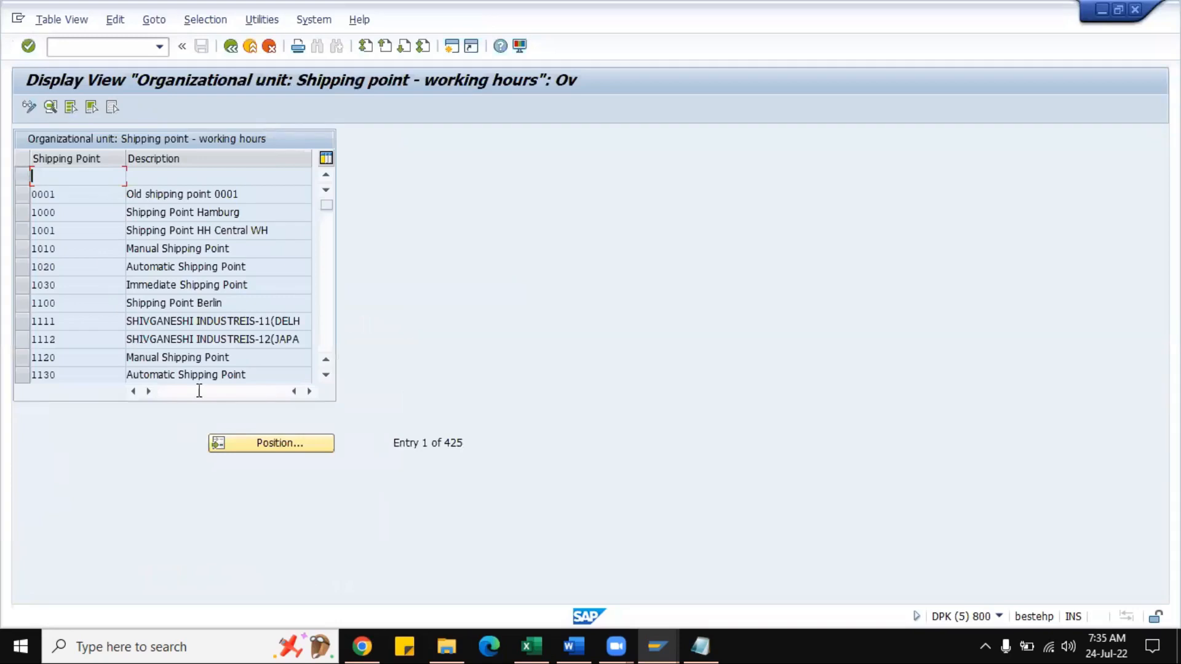
{"action": "left_click", "coordinate": [242, 443]}
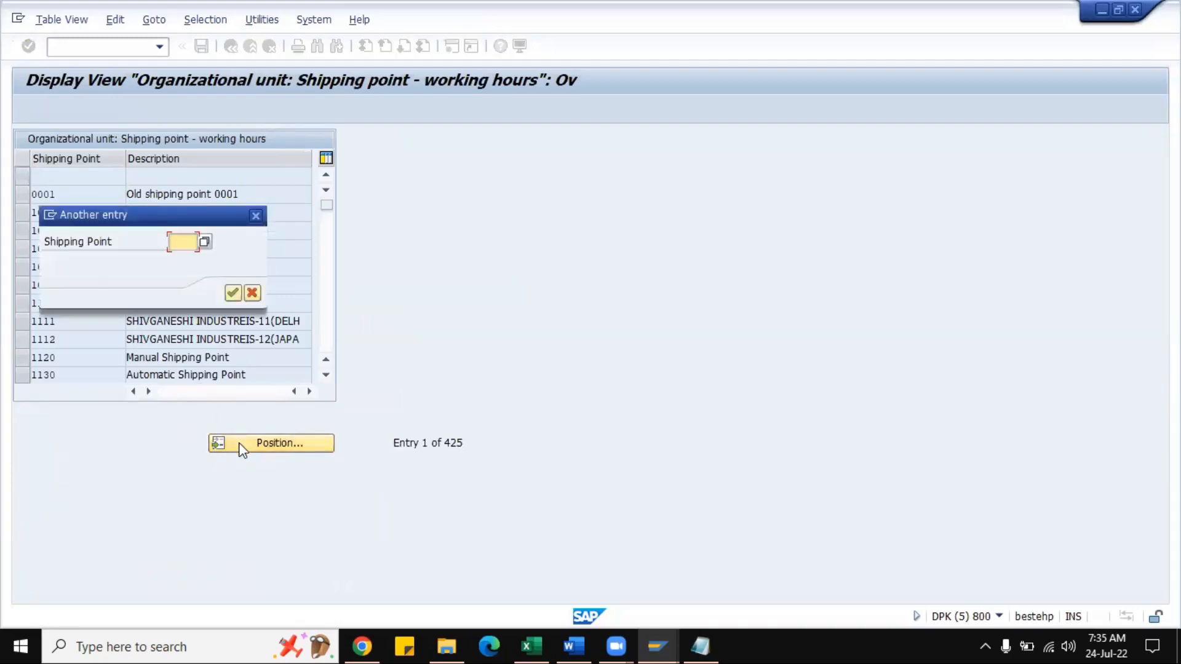
{"action": "type", "text": "ZABC"}
{"action": "key", "text": "Return"}
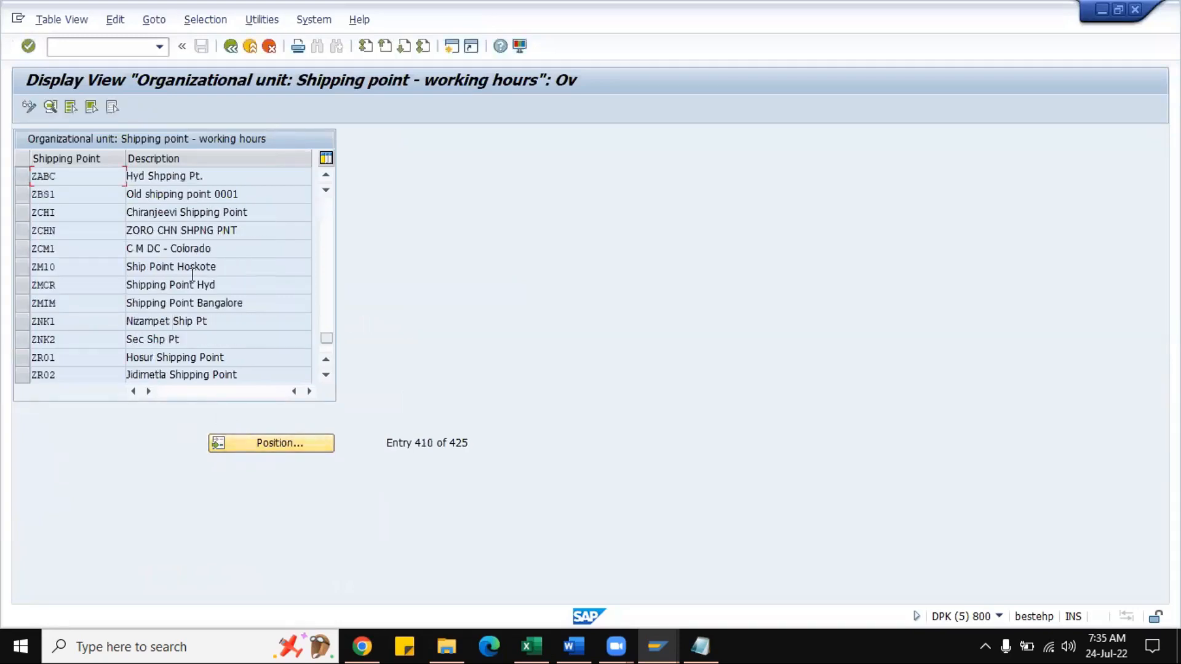
{"action": "double_click", "coordinate": [219, 177]}
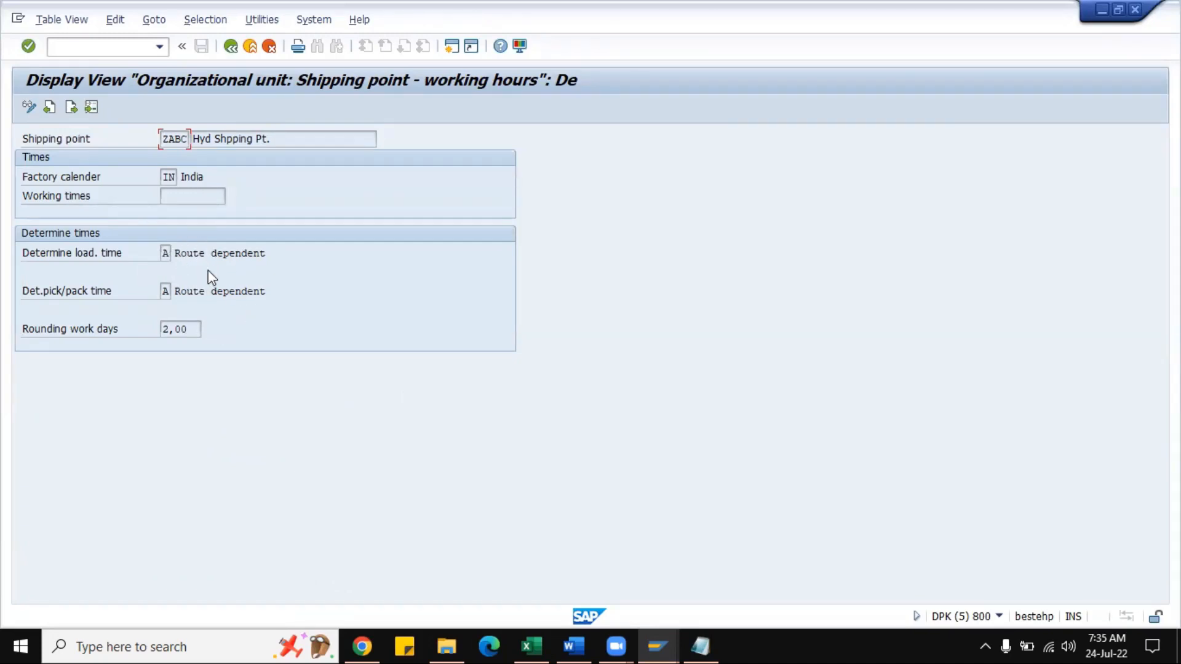
- Close the Shipping Points maintenance for ZABC in its other SAP session and return to the session showing shipping point working hours
{"action": "mouse_move", "coordinate": [657, 636]}
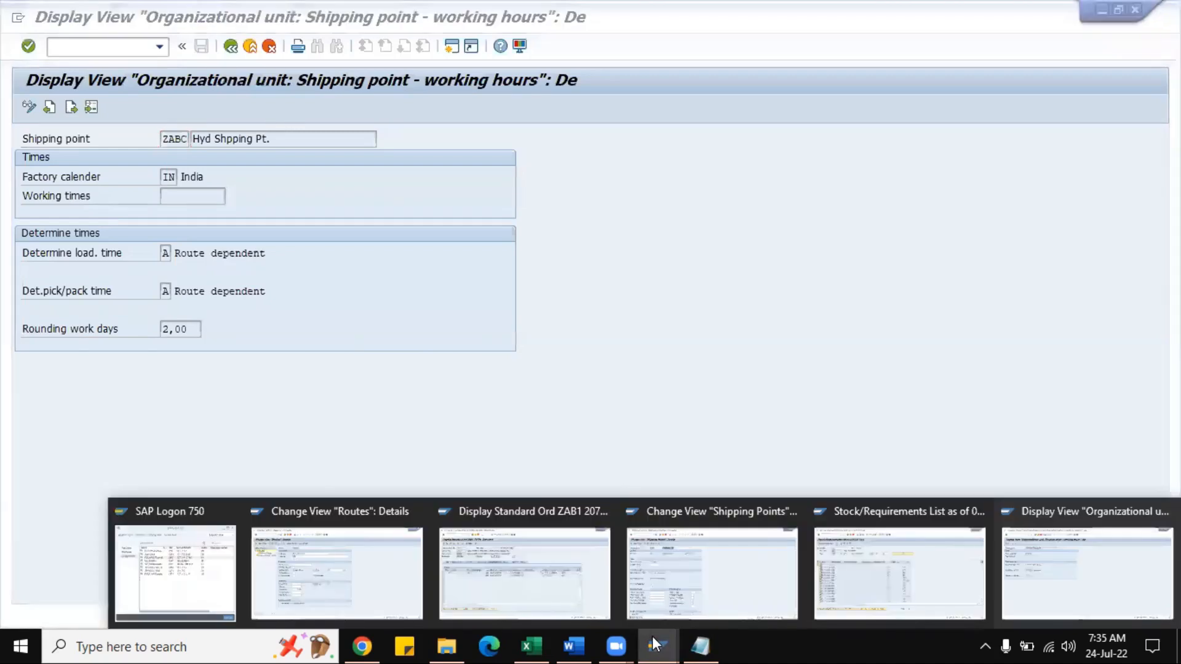
{"action": "left_click", "coordinate": [344, 573]}
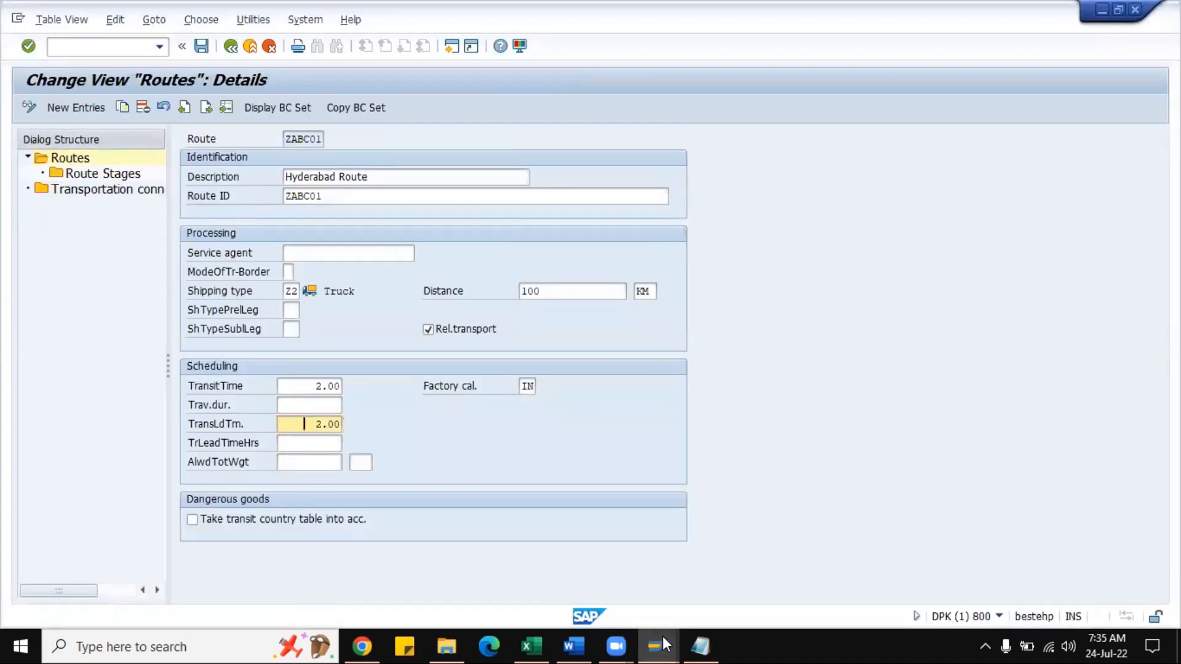
{"action": "left_click", "coordinate": [678, 591]}
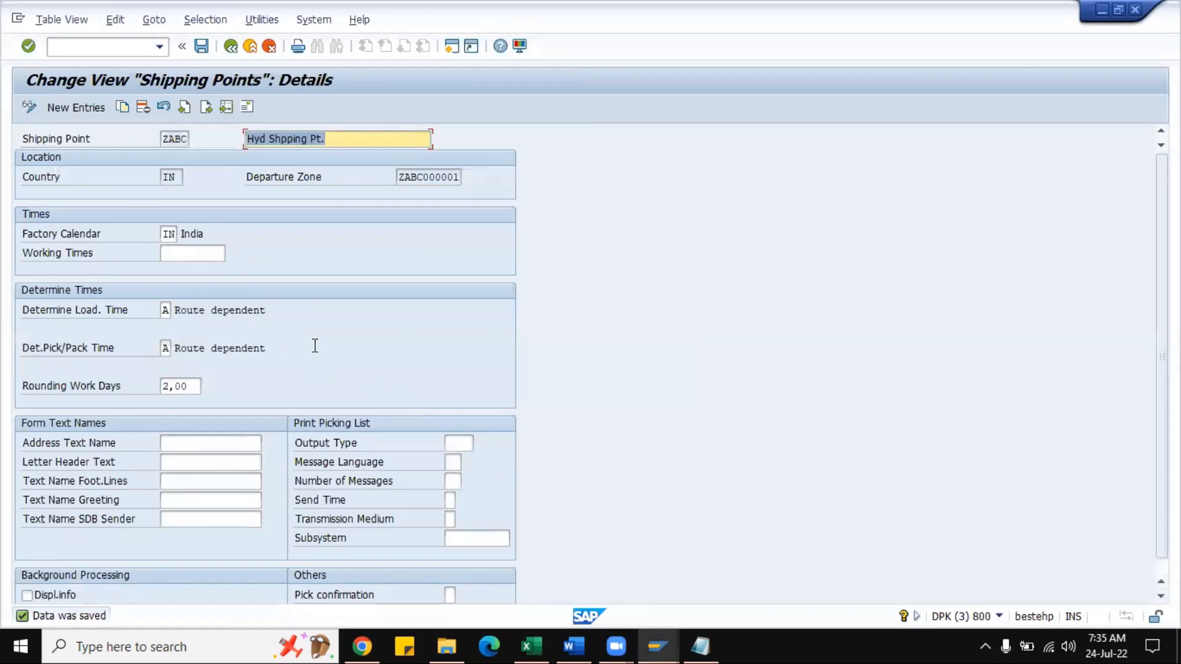
{"action": "left_click", "coordinate": [231, 47]}
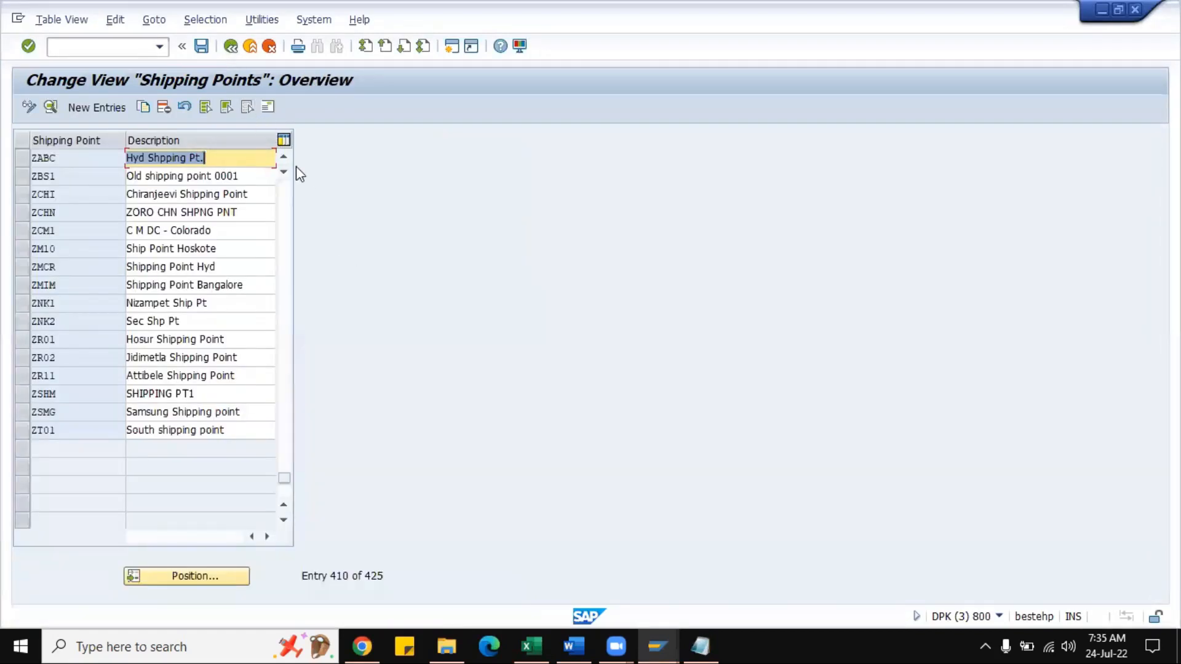
{"action": "left_click", "coordinate": [231, 46]}
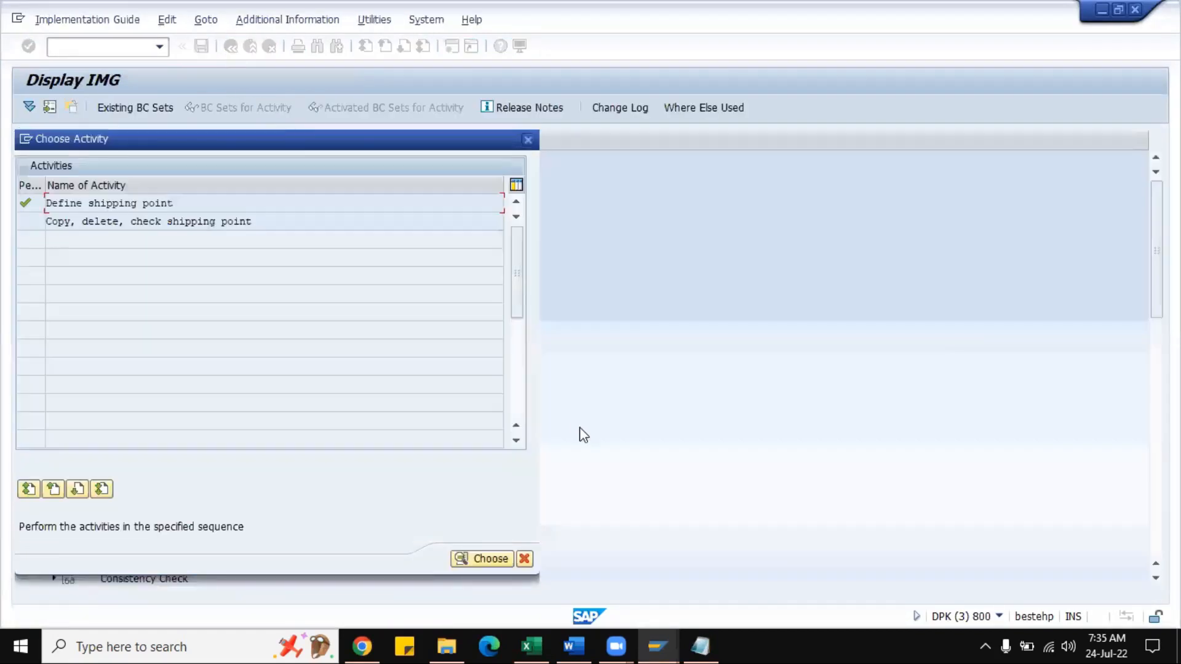
{"action": "left_click", "coordinate": [528, 140]}
{"action": "mouse_move", "coordinate": [660, 640]}
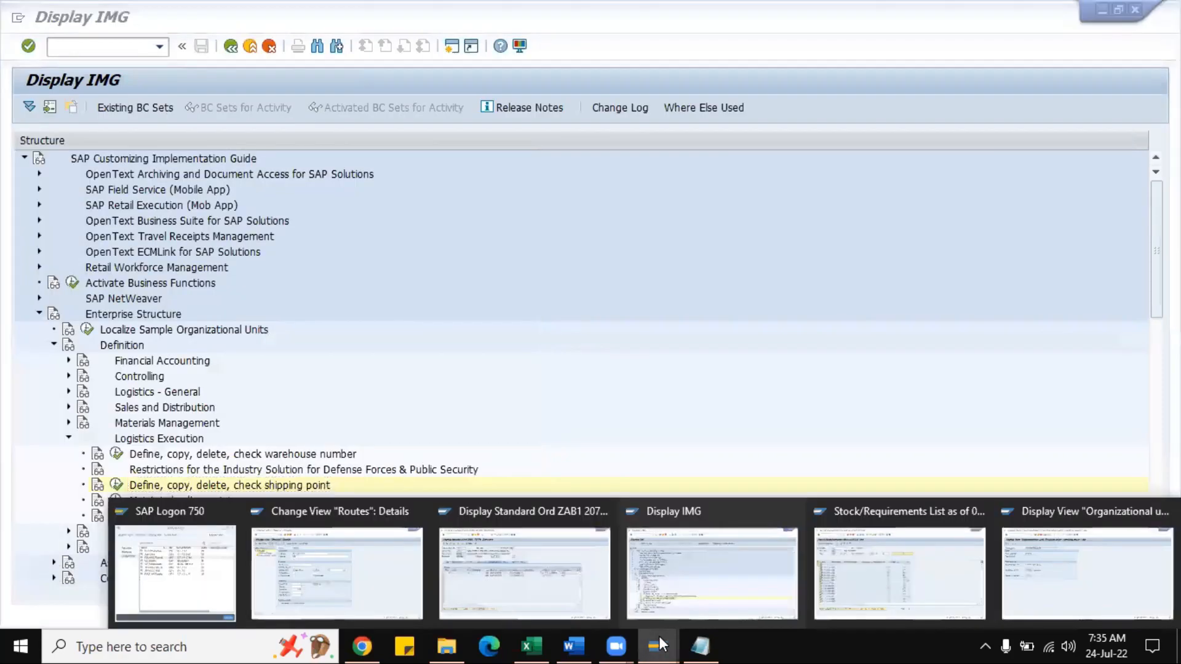
{"action": "left_click", "coordinate": [1029, 597]}
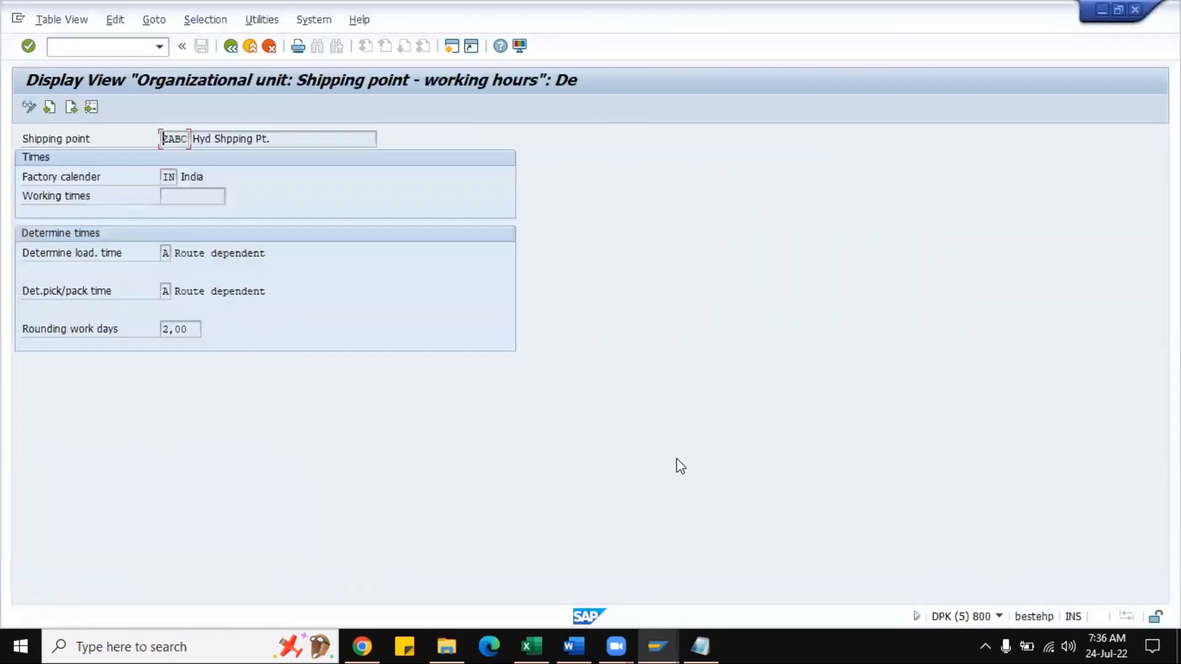
- Exit the display view, reopen Define Scheduling By Shipping Point in change mode, and open the details of shipping point ZABC
{"action": "left_click", "coordinate": [230, 48]}
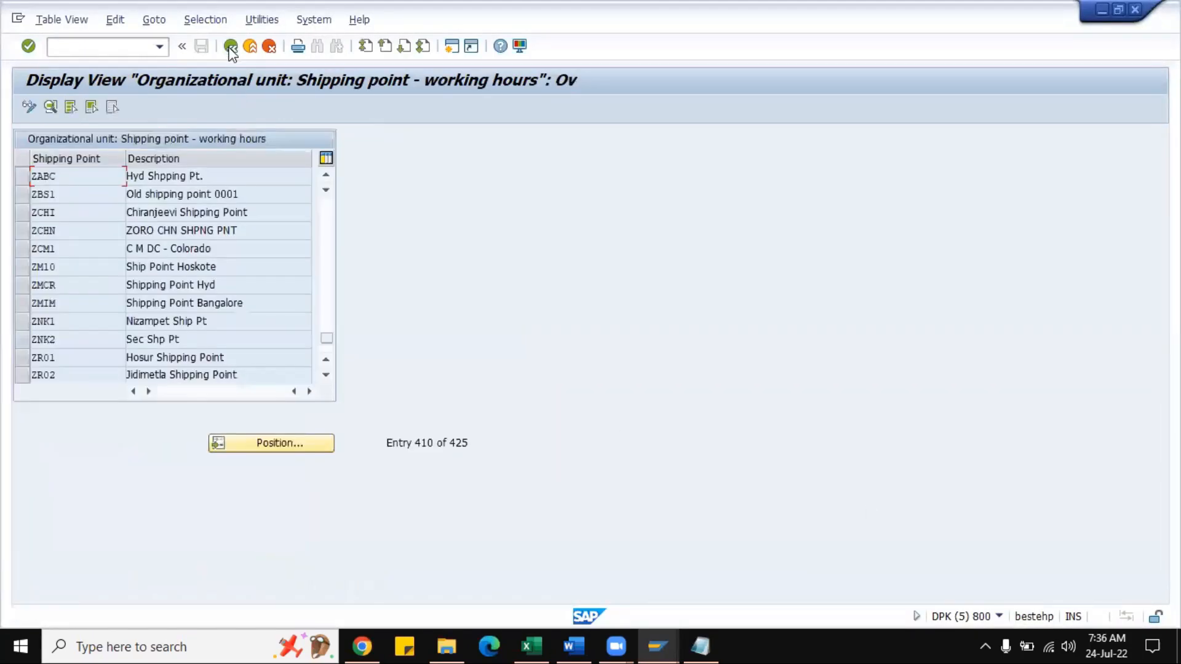
{"action": "left_click", "coordinate": [230, 48]}
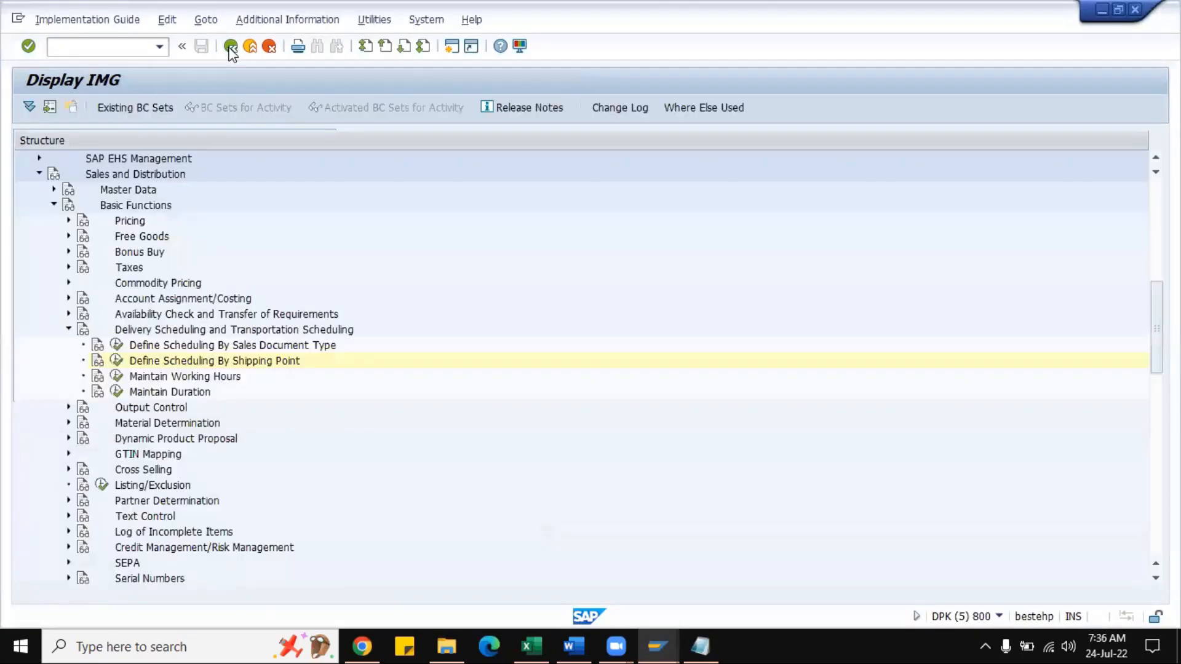
{"action": "left_click", "coordinate": [116, 361]}
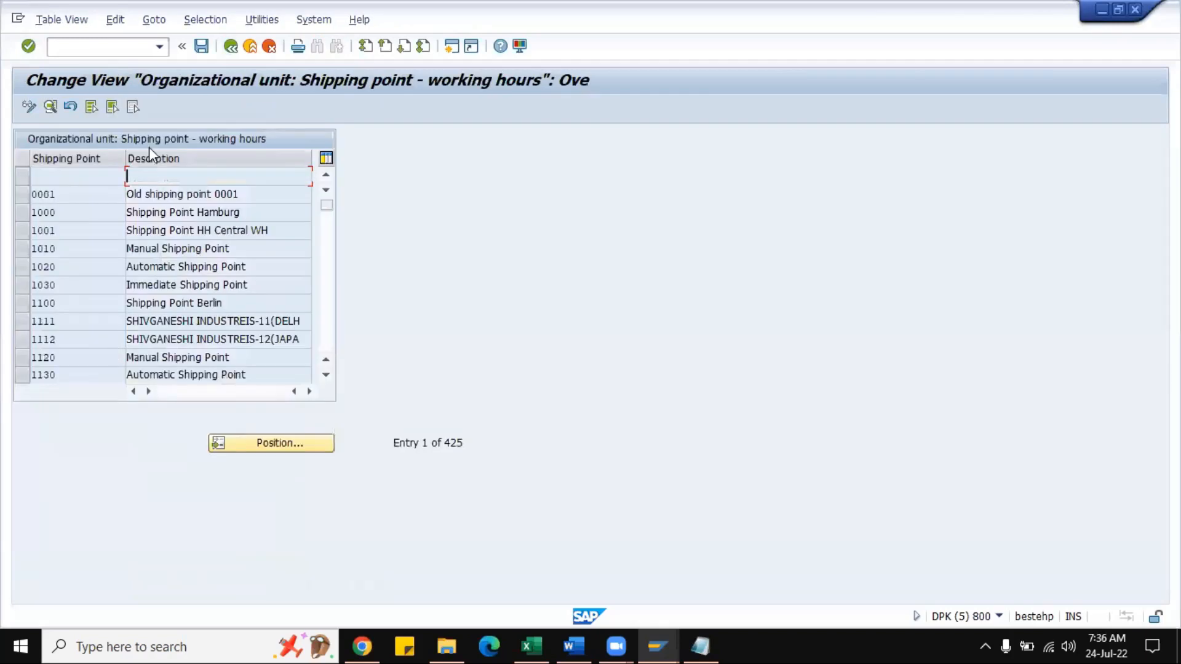
{"action": "left_click", "coordinate": [266, 444]}
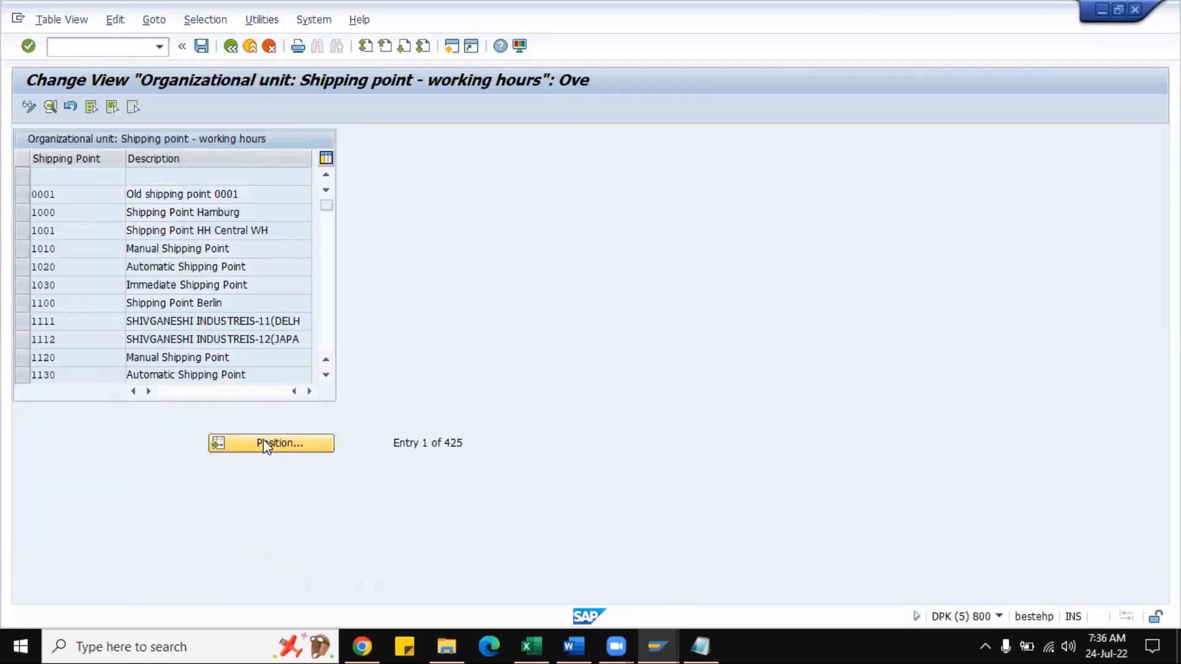
{"action": "type", "text": "ZABC"}
{"action": "key", "text": "Return"}
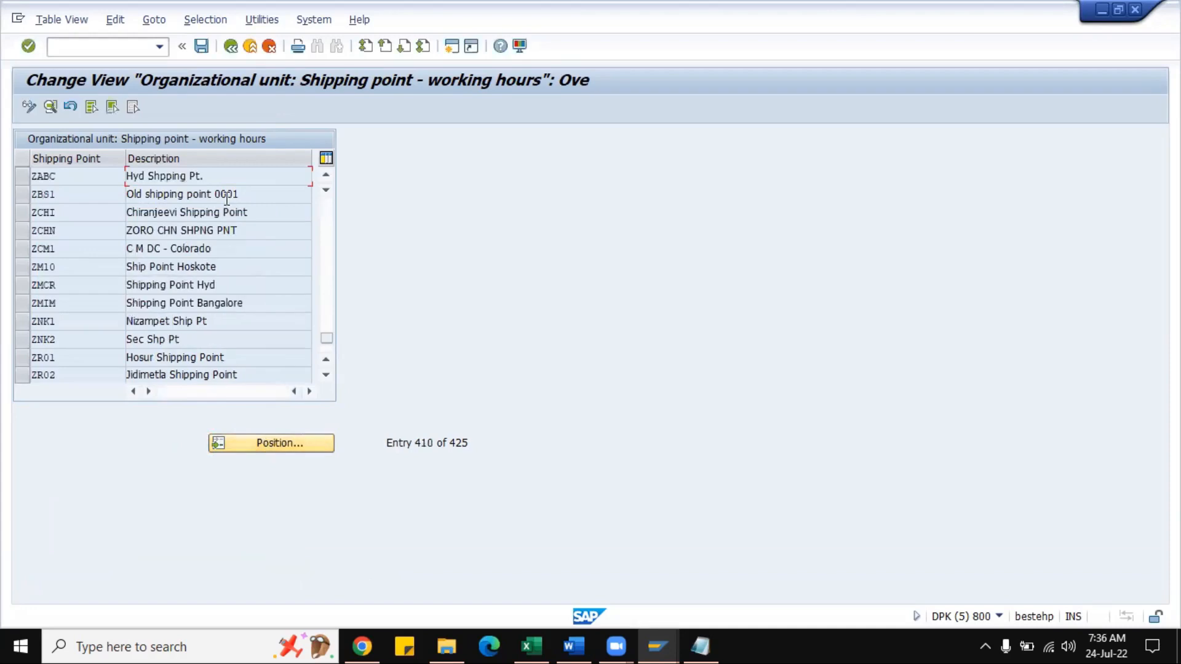
{"action": "double_click", "coordinate": [221, 176]}
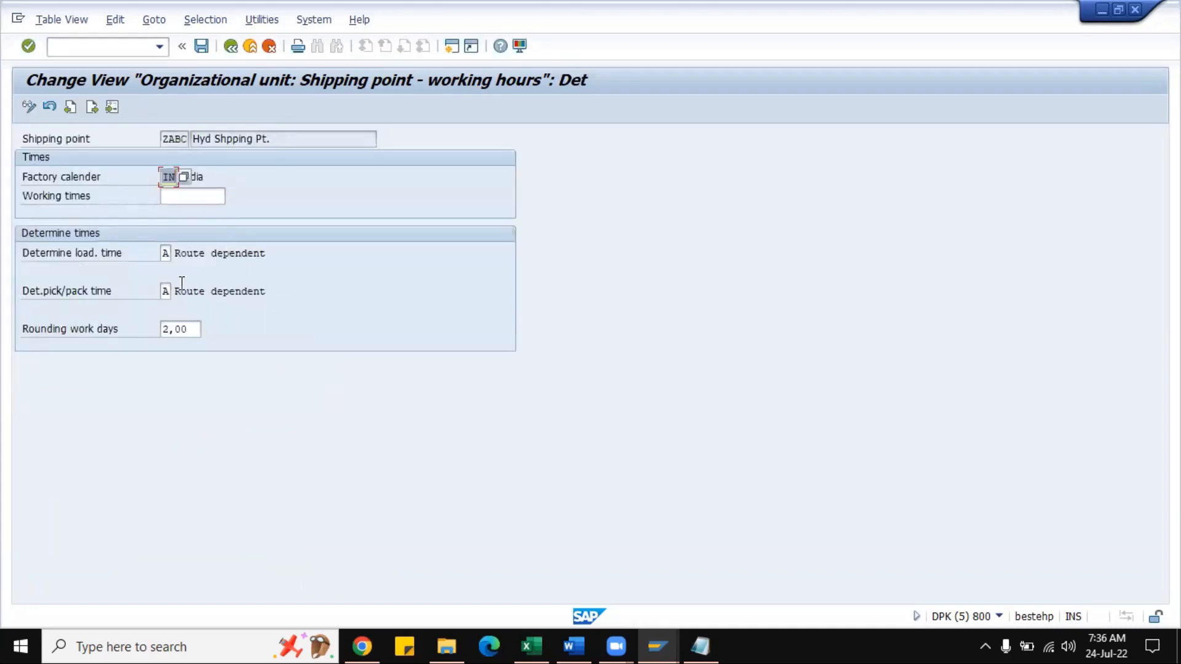
- Check how the loading time is determined for shipping point ZABC and return to the IMG
{"action": "left_click", "coordinate": [165, 254]}
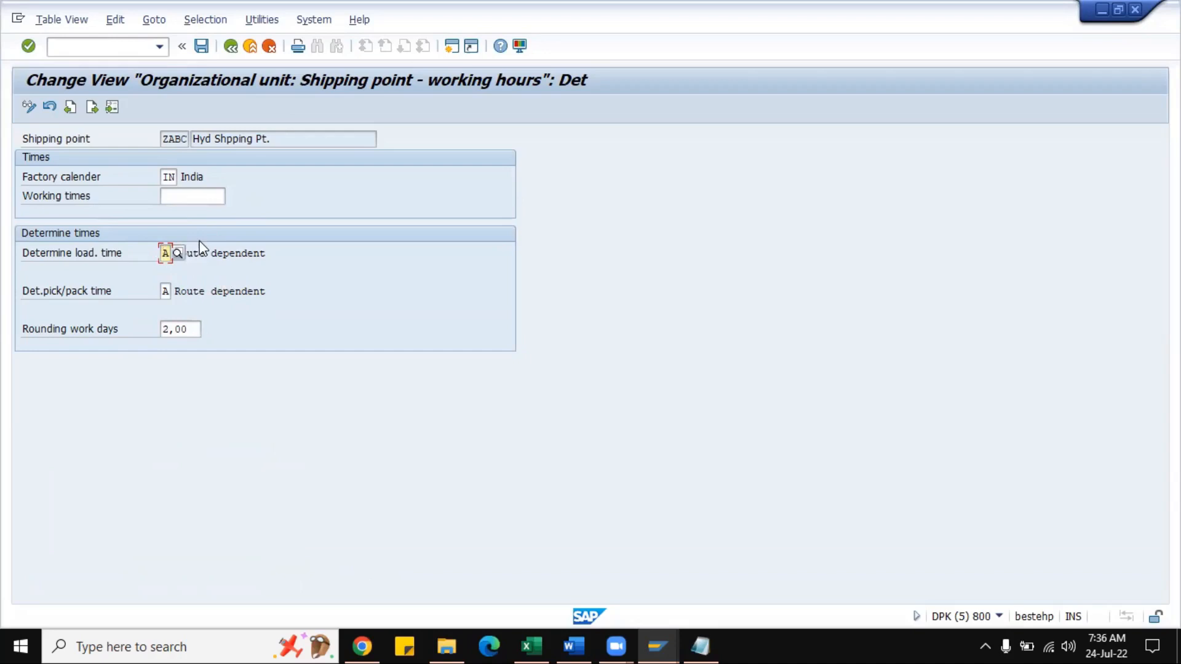
{"action": "left_click", "coordinate": [231, 47]}
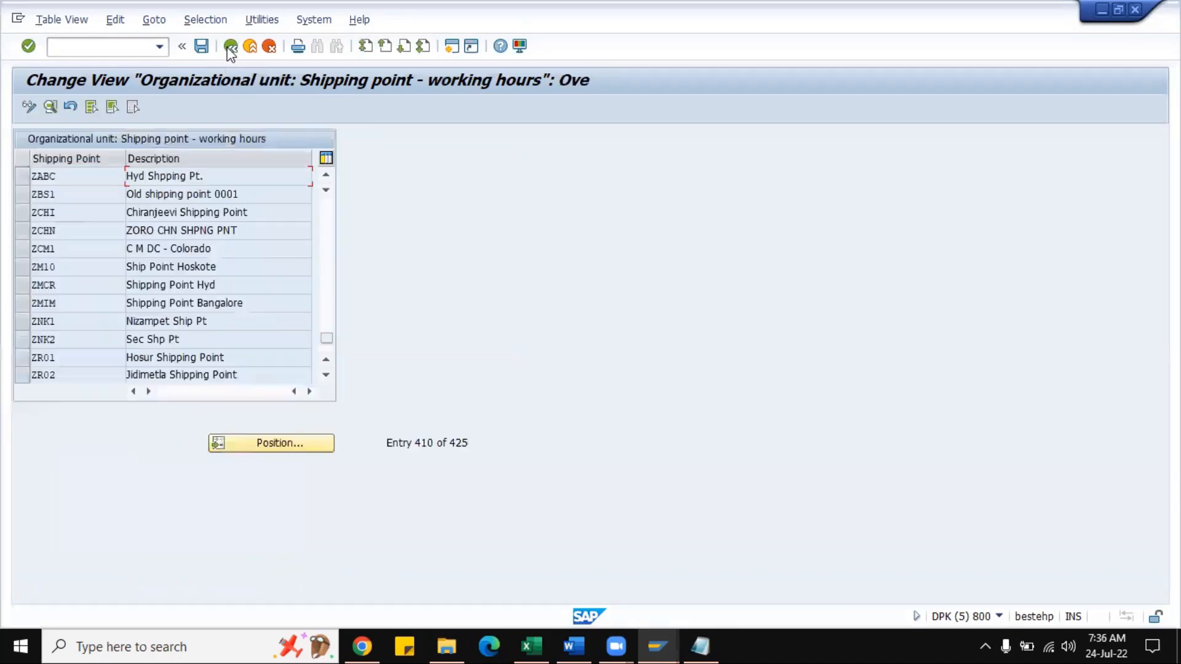
{"action": "left_click", "coordinate": [230, 47]}
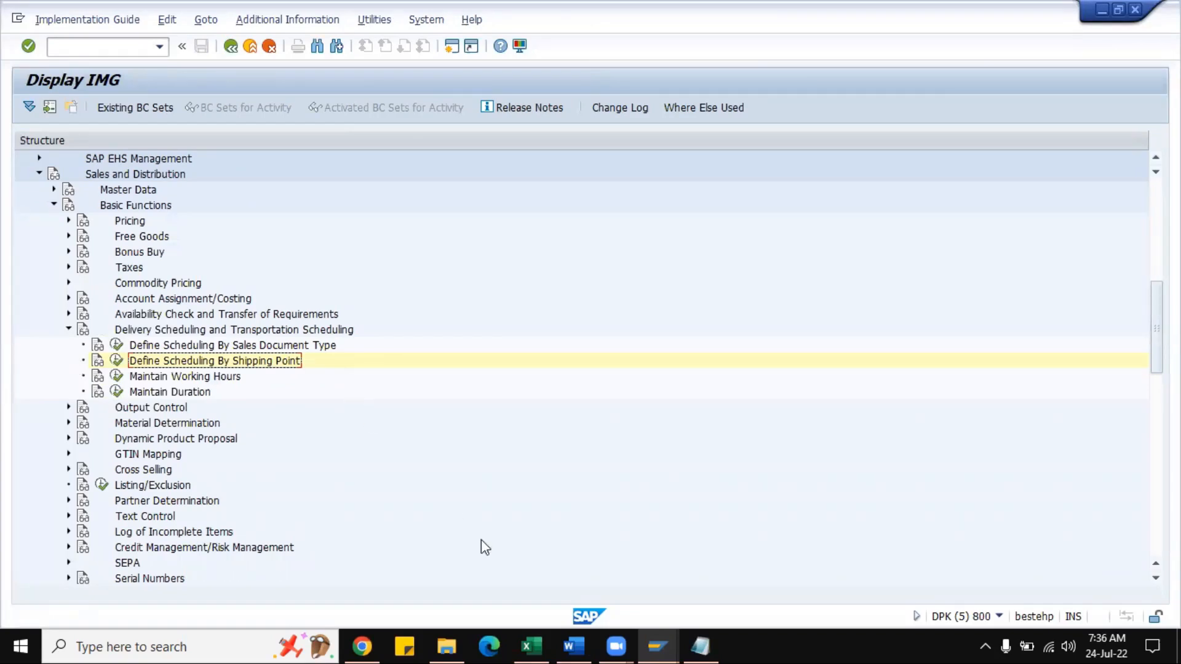
- Look up the last order number in the Notepad notes, display that sales order with VA03, and examine its procurement schedule lines
{"action": "left_click", "coordinate": [707, 645]}
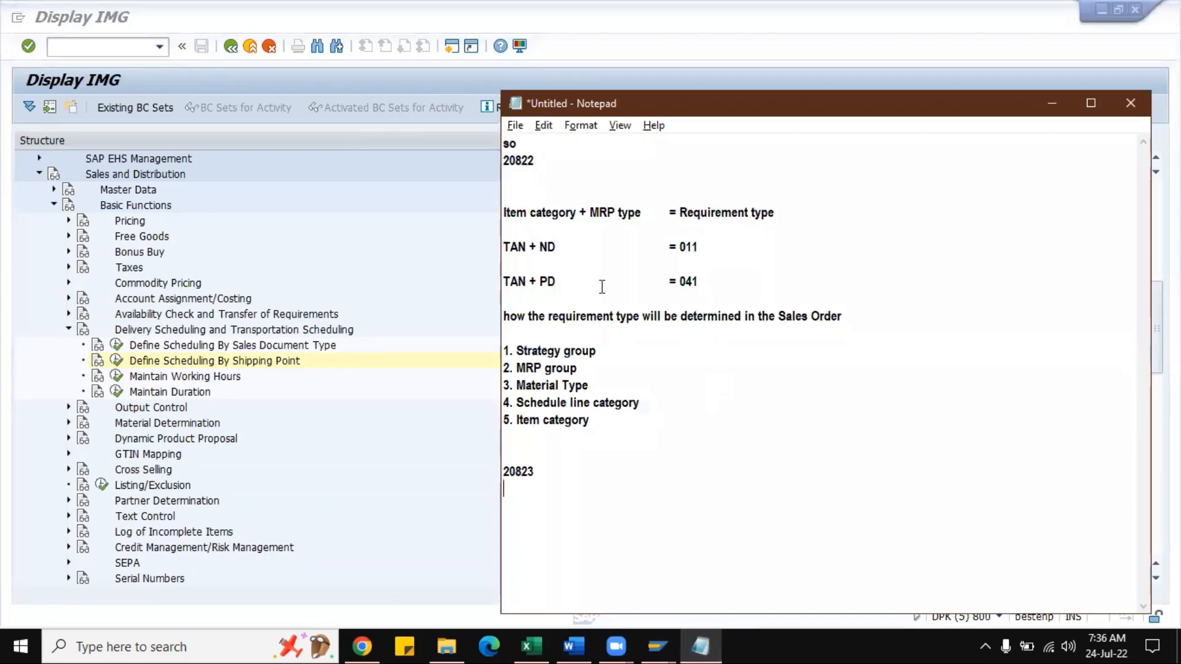
{"action": "left_click_drag", "start_coordinate": [536, 472], "coordinate": [504, 472]}
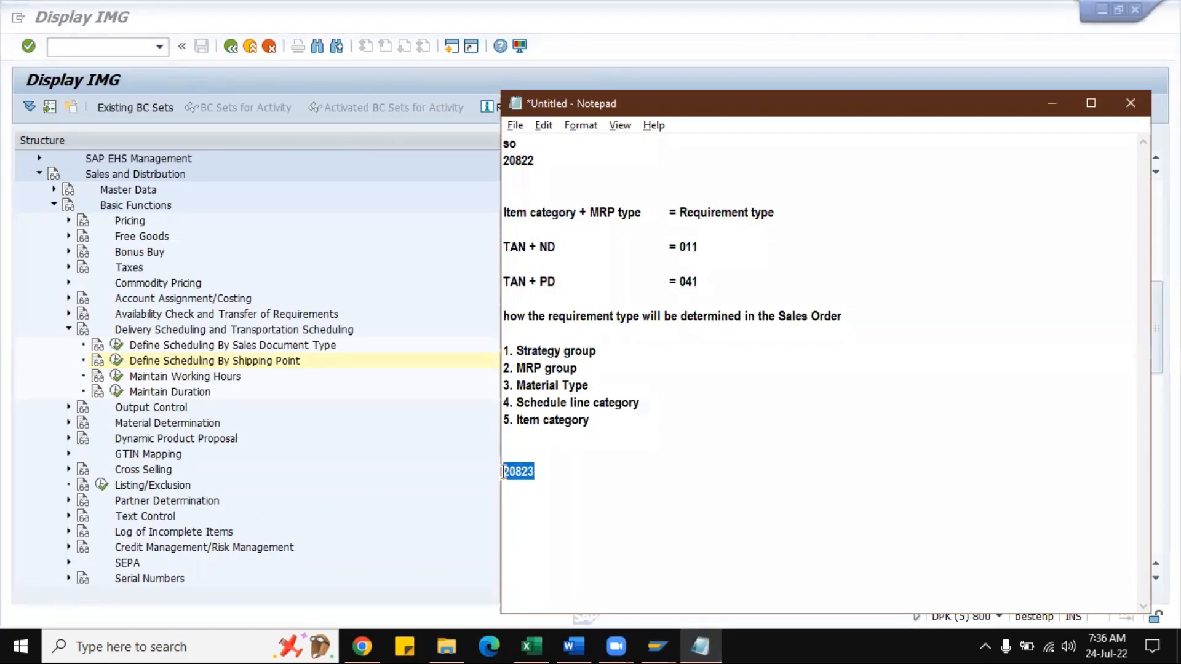
{"action": "left_click", "coordinate": [658, 646]}
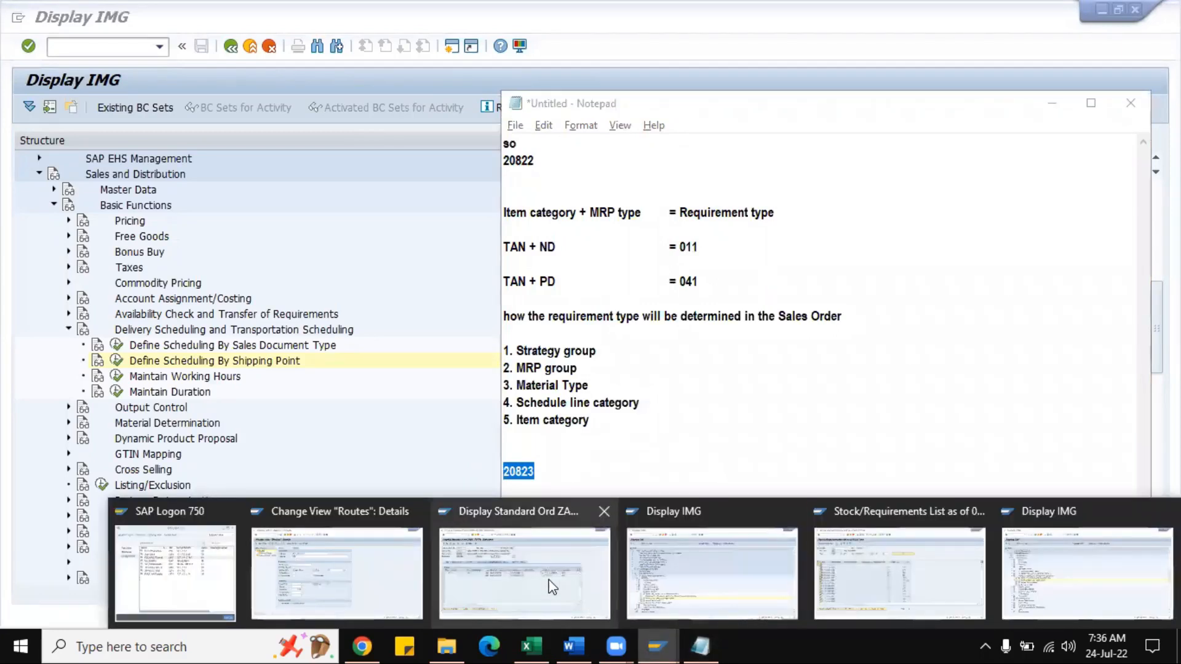
{"action": "left_click", "coordinate": [700, 582]}
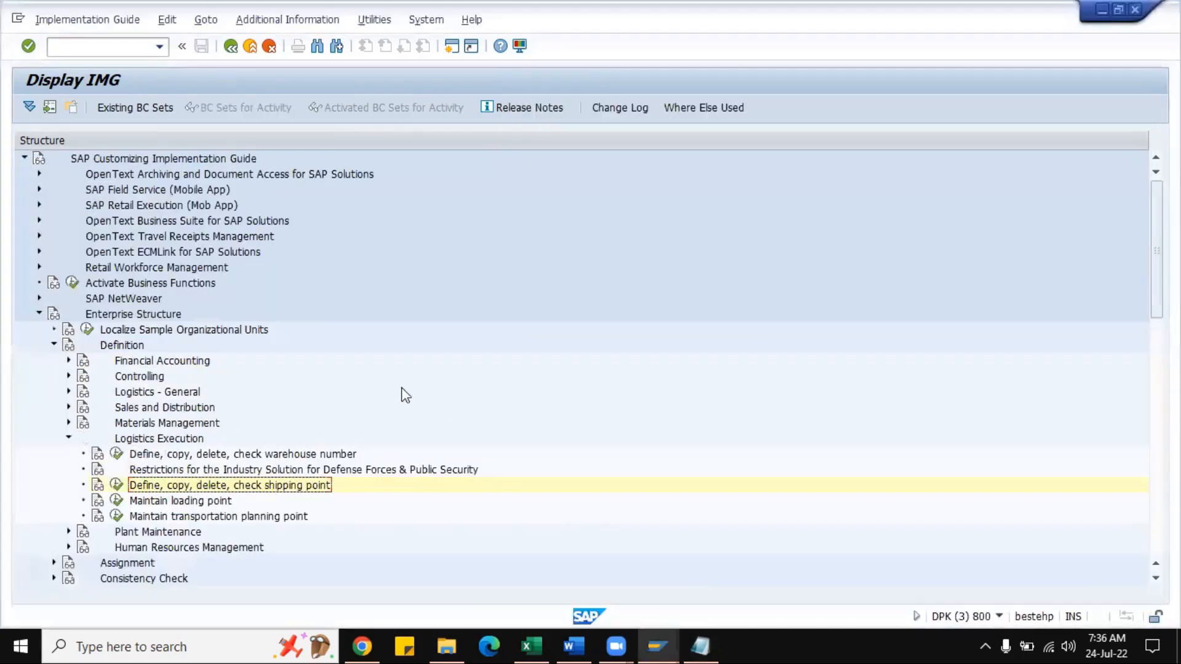
{"action": "left_click", "coordinate": [103, 46]}
{"action": "type", "text": "/nva03"}
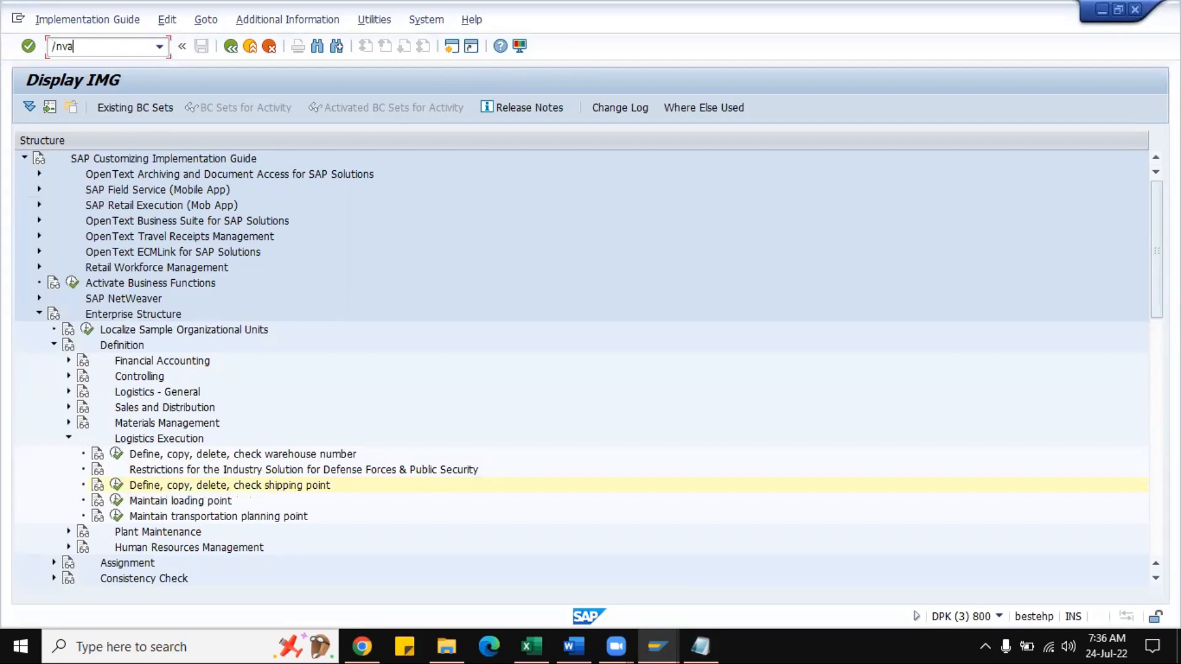
{"action": "key", "text": "Return"}
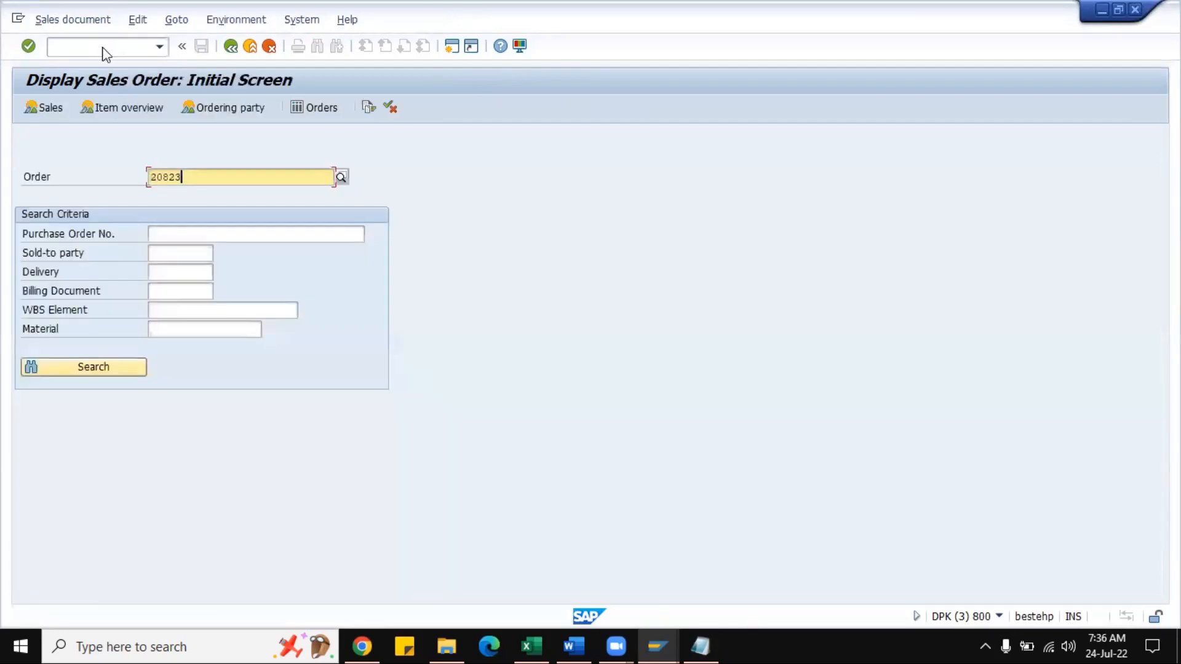
{"action": "key", "text": "Return"}
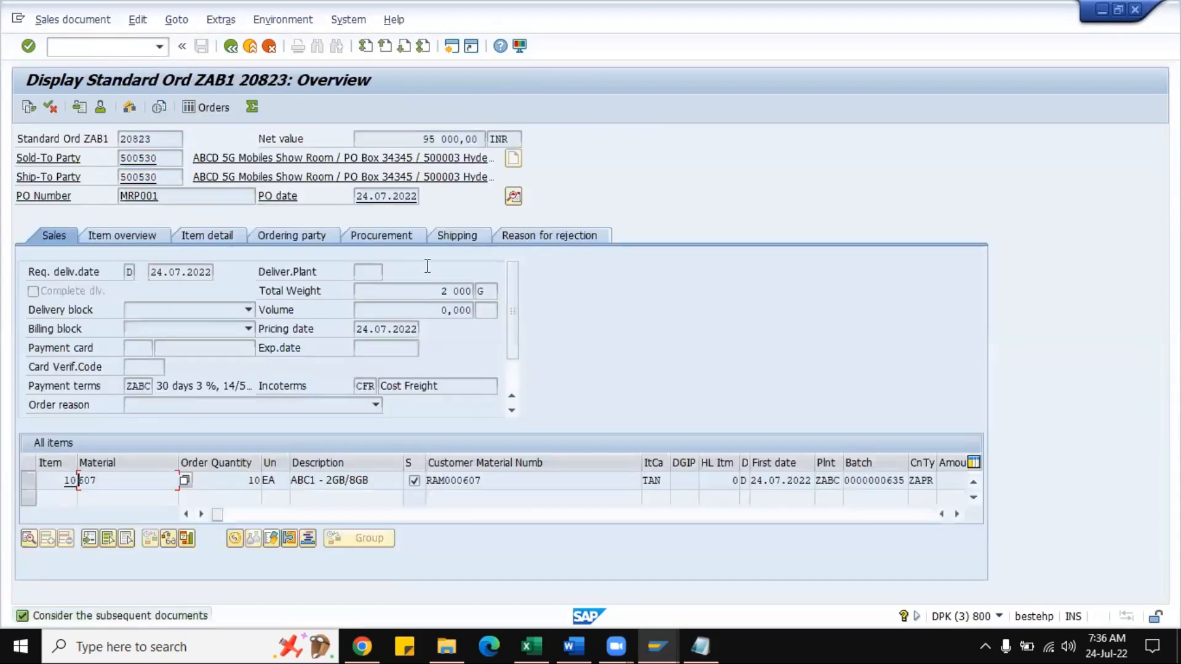
{"action": "left_click", "coordinate": [411, 239]}
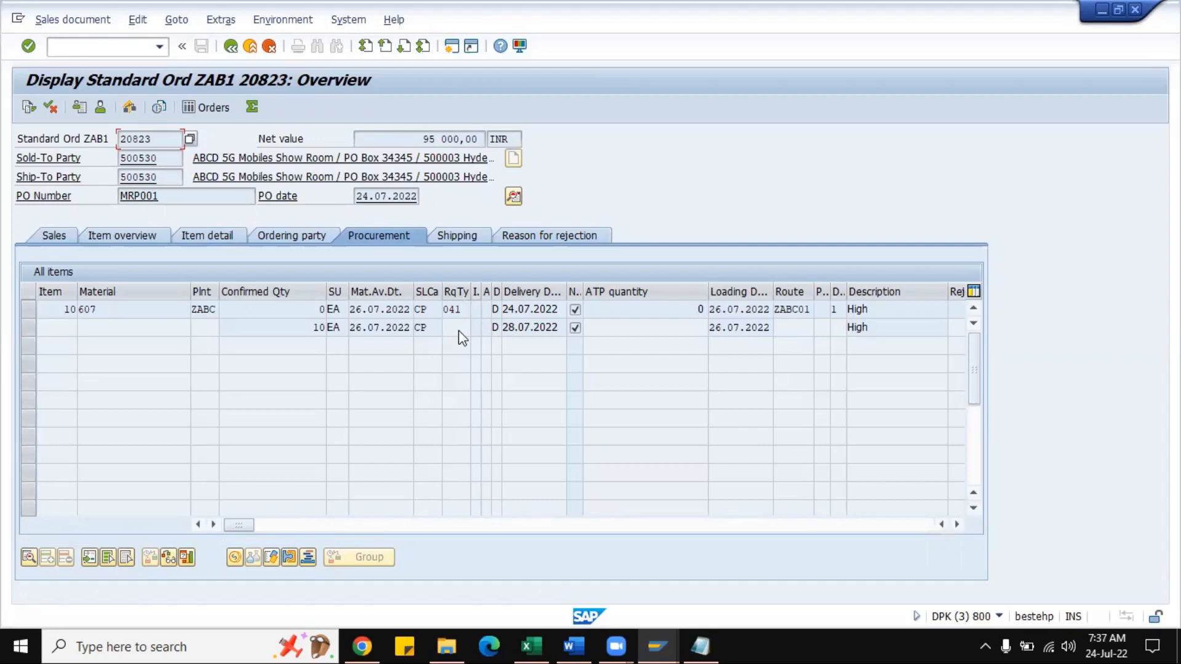
- Minimize the Notepad notes and review the 24 July 2022 section of the SD Notes workbook in Excel
{"action": "left_click", "coordinate": [700, 646]}
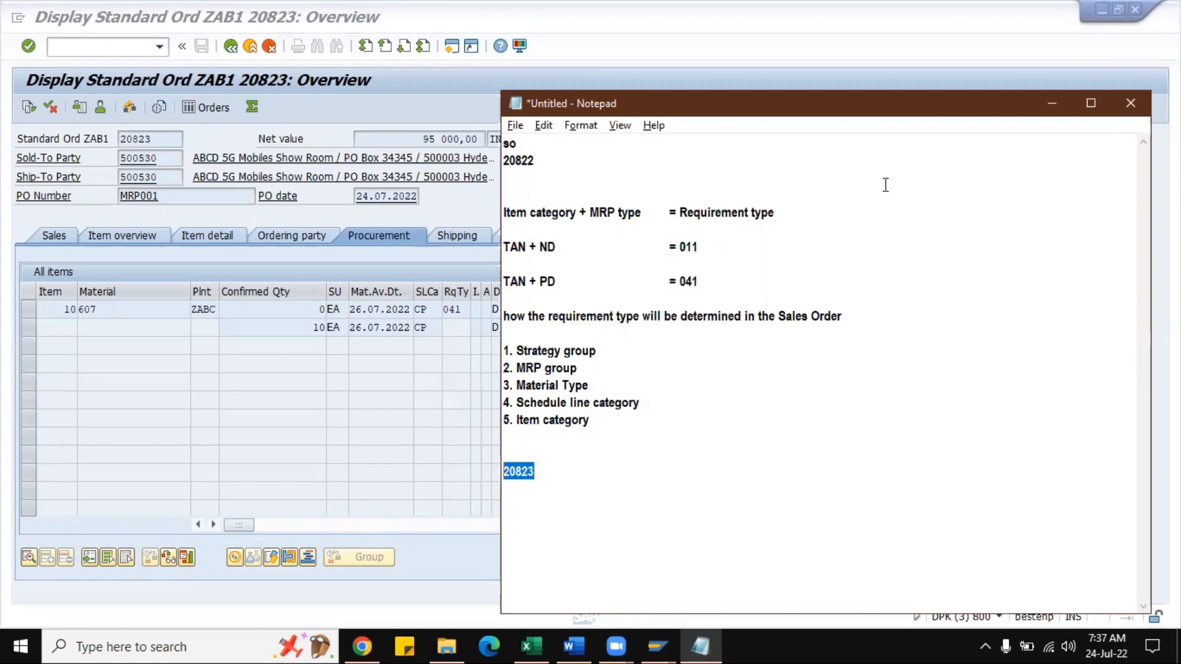
{"action": "left_click", "coordinate": [1049, 101]}
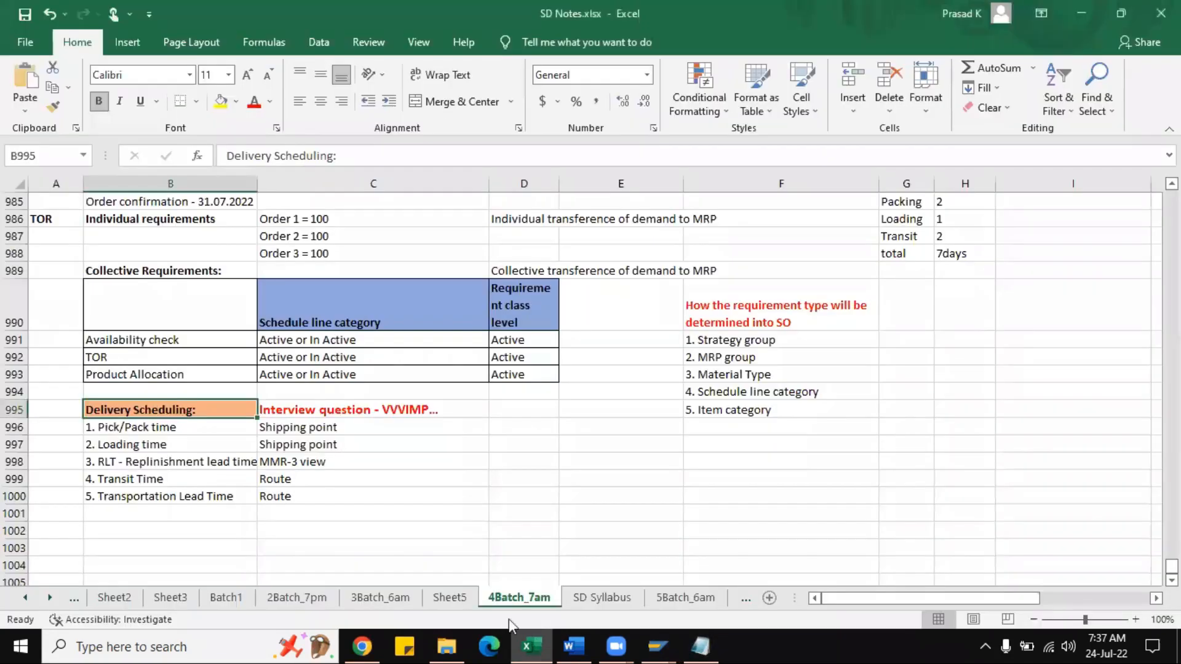
{"action": "left_click", "coordinate": [537, 646]}
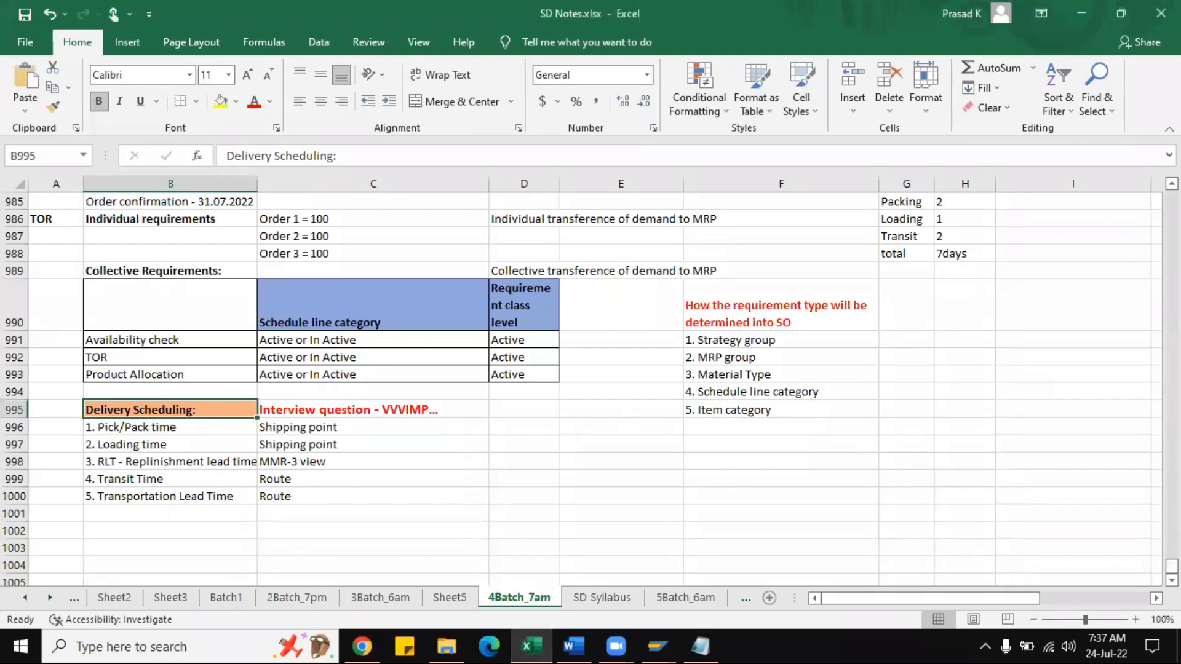
{"action": "left_click_drag", "start_coordinate": [1172, 566], "coordinate": [1172, 561]}
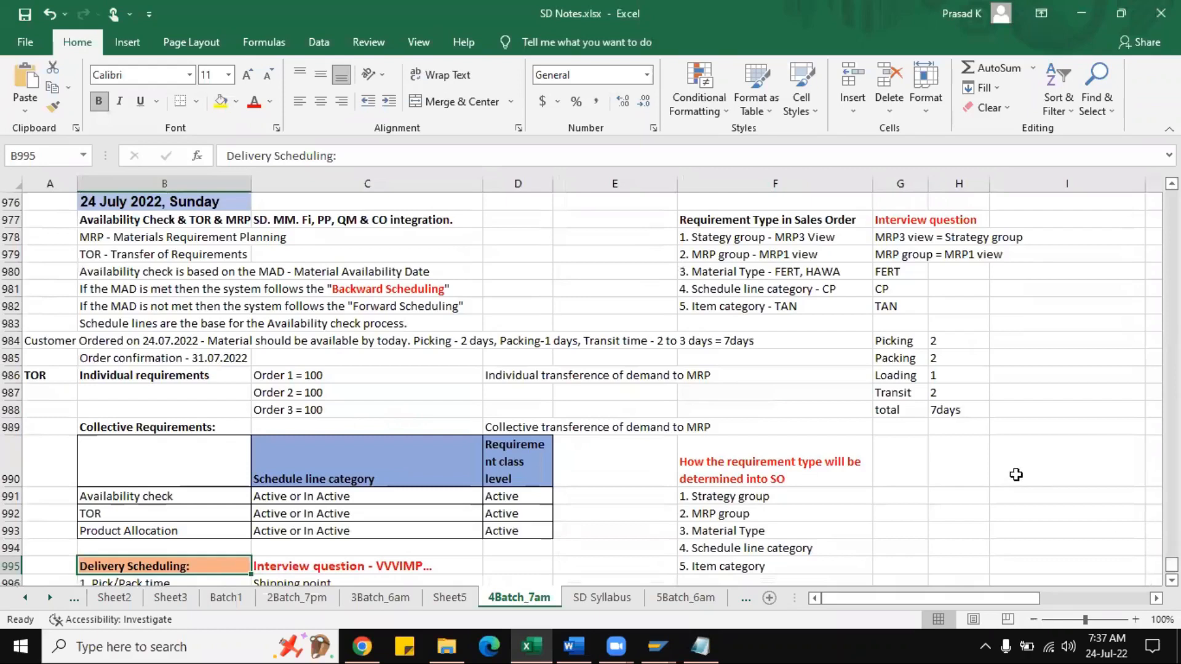